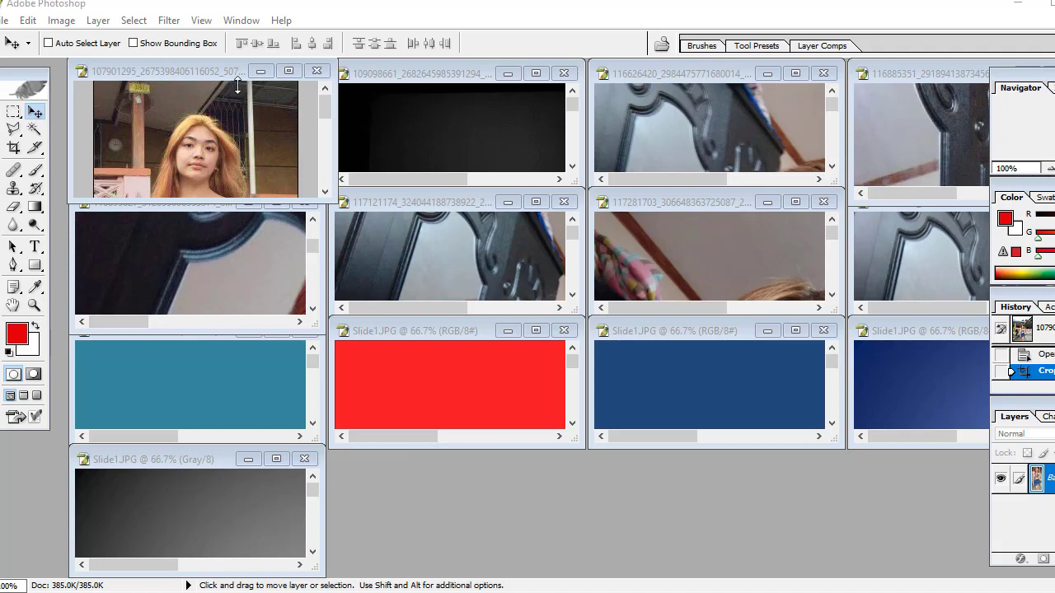
Step: Maximize the girl's photo window and zoom in to 200% with the Zoom tool
click(290, 71)
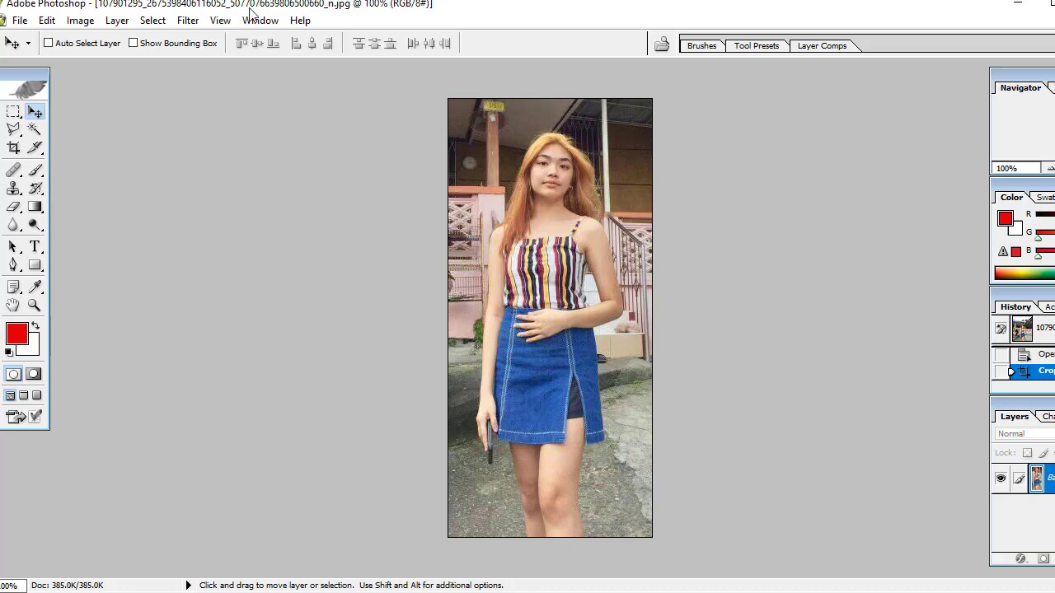
click(224, 21)
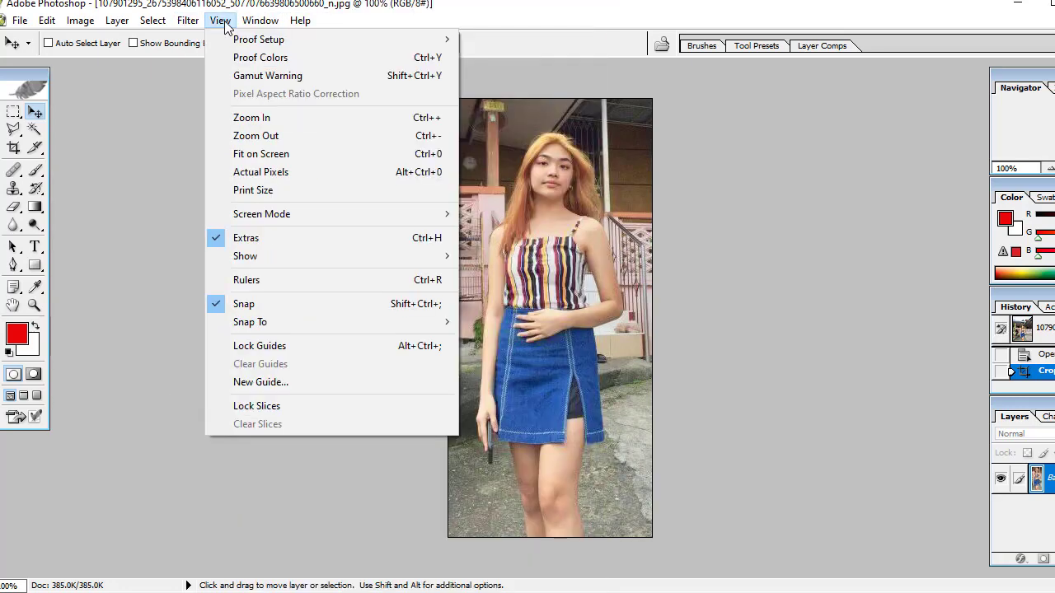
click(143, 179)
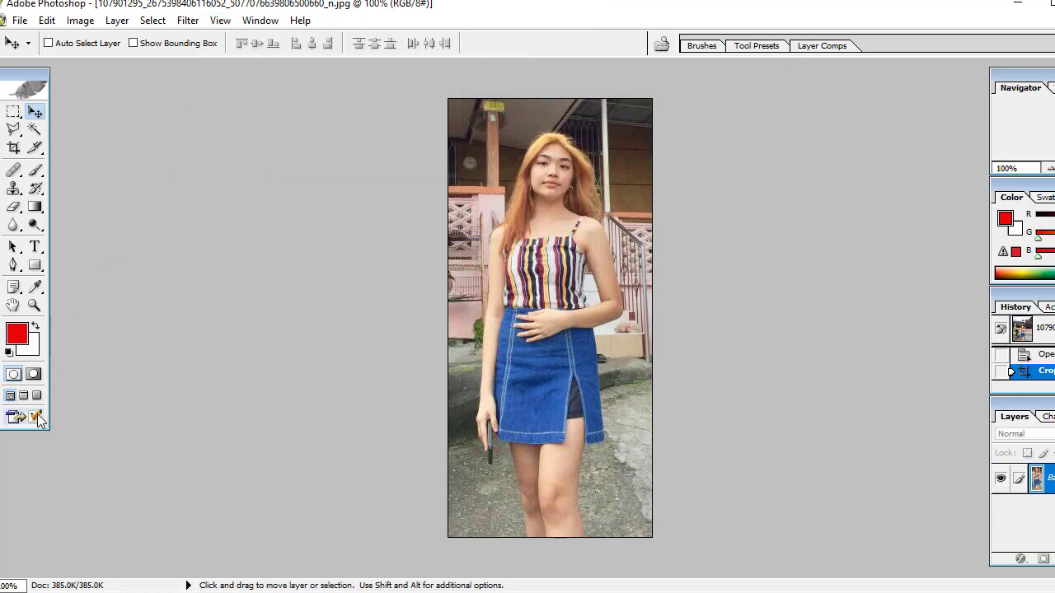
click(33, 306)
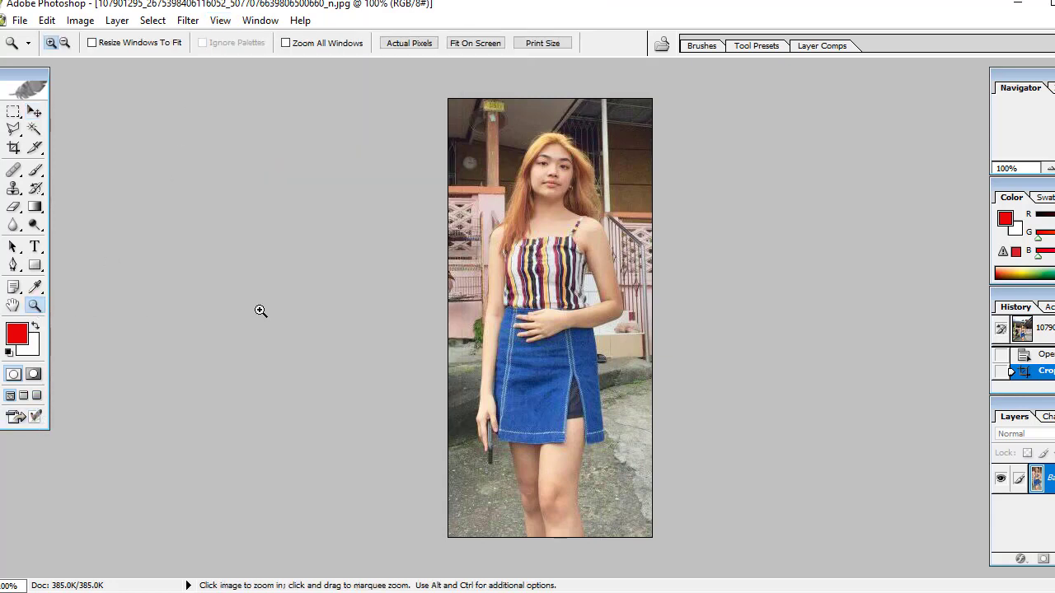
click(430, 304)
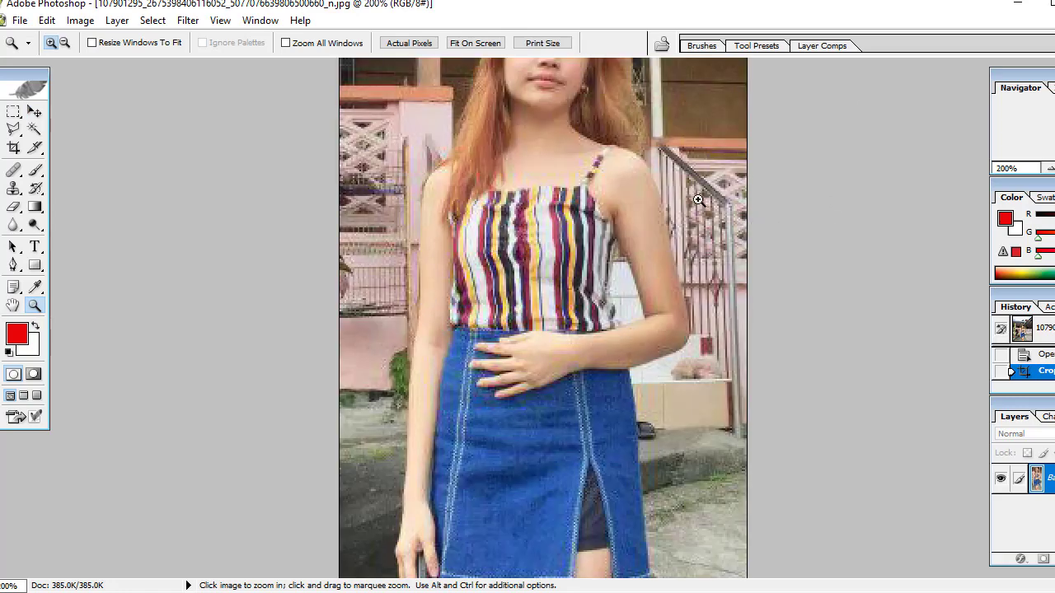
Step: Scroll around the 200% view, then zoom back out to 100%
scroll(697, 199, up, 1)
scroll(695, 198, up, 1)
scroll(693, 197, up, 1)
scroll(691, 193, up, 1)
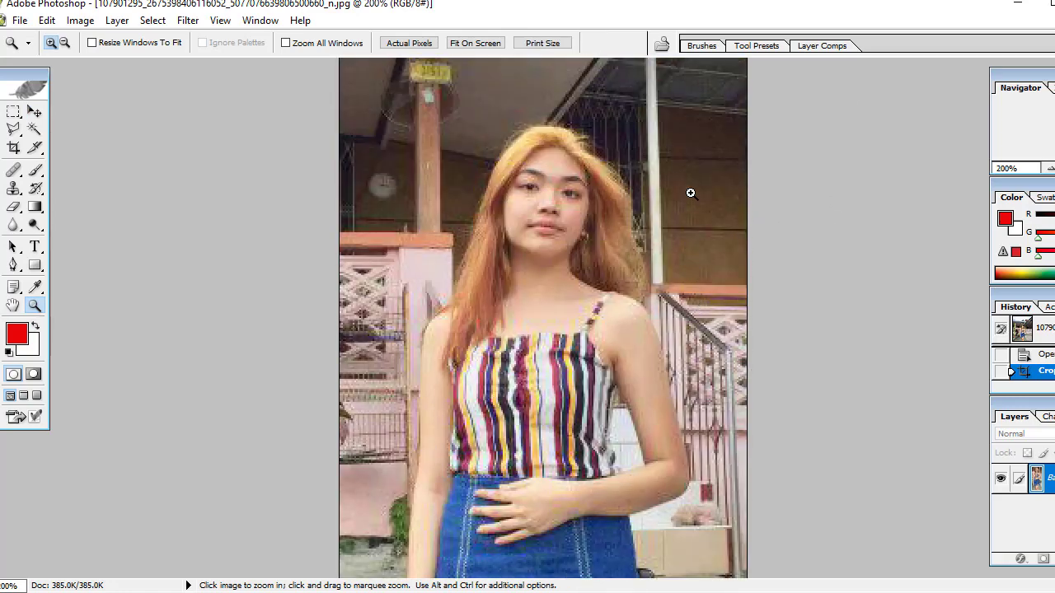
scroll(690, 193, down, 1)
scroll(690, 193, down, 1)
scroll(690, 193, down, 1)
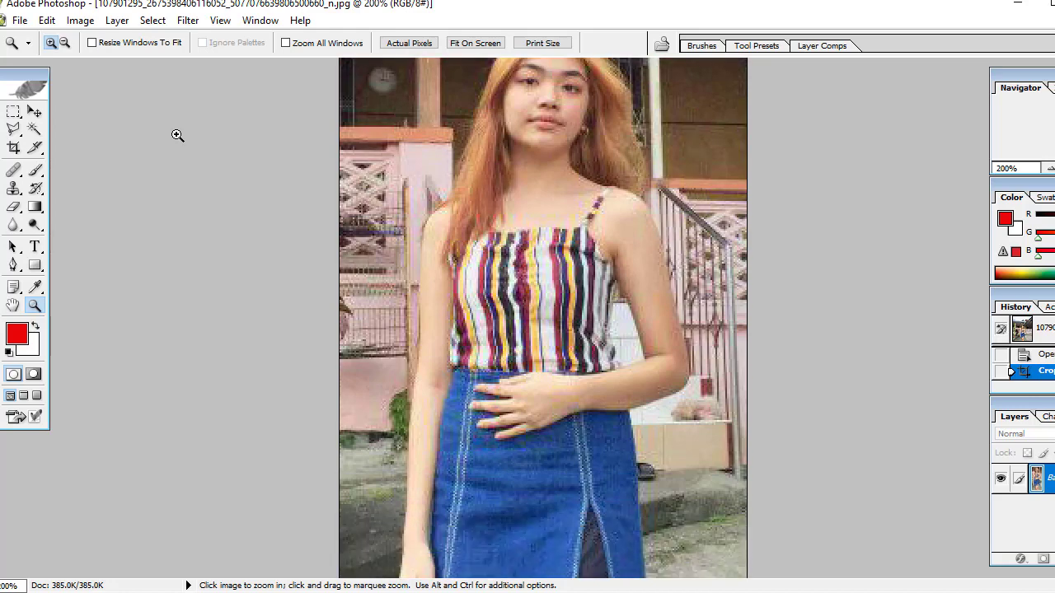
click(223, 21)
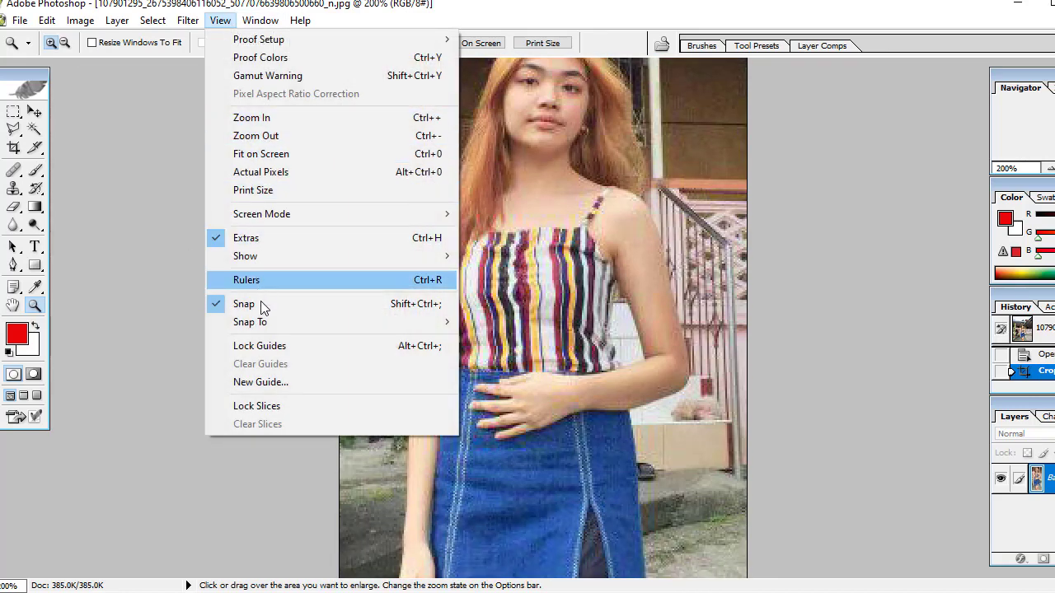
click(278, 137)
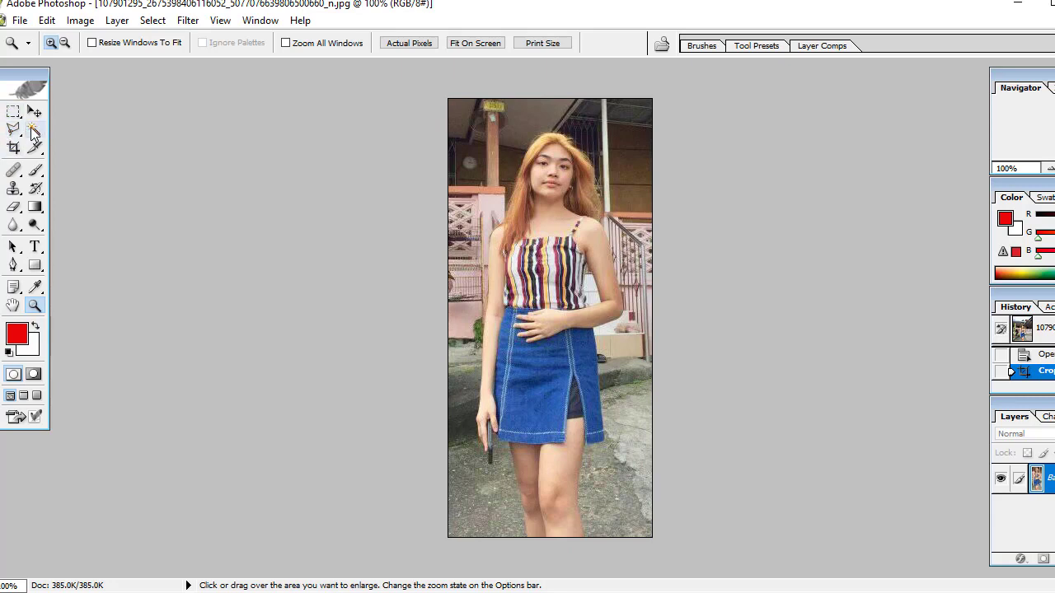
click(34, 131)
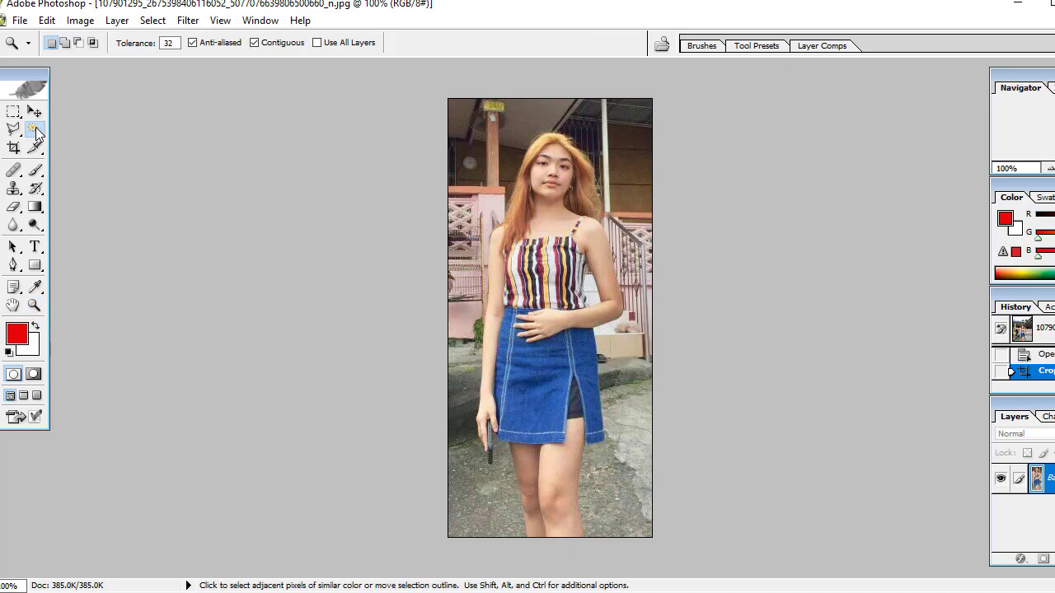
click(469, 109)
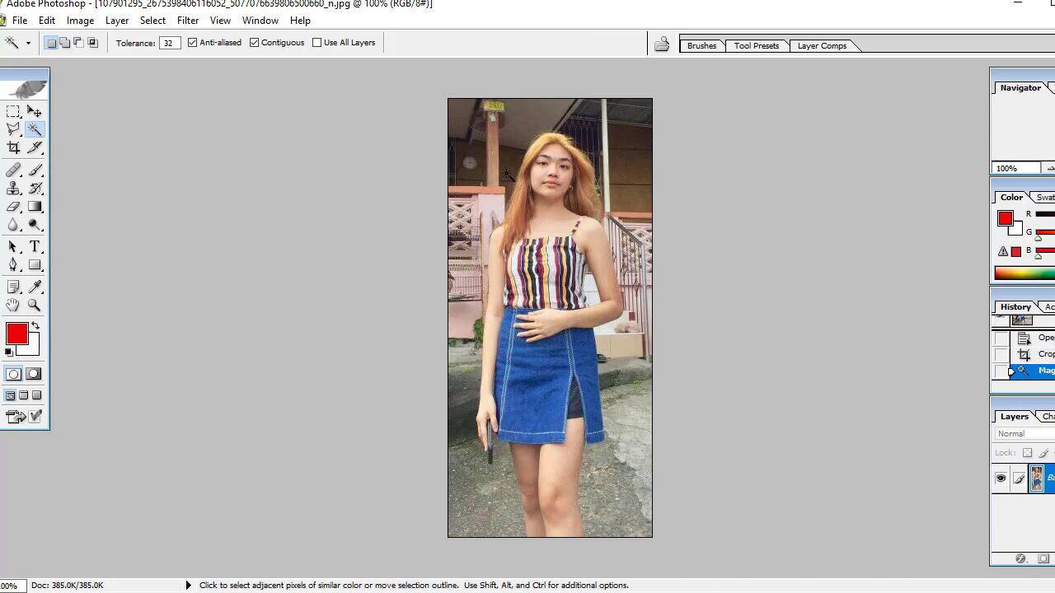
key(ctrl+d)
click(482, 124)
click(534, 134)
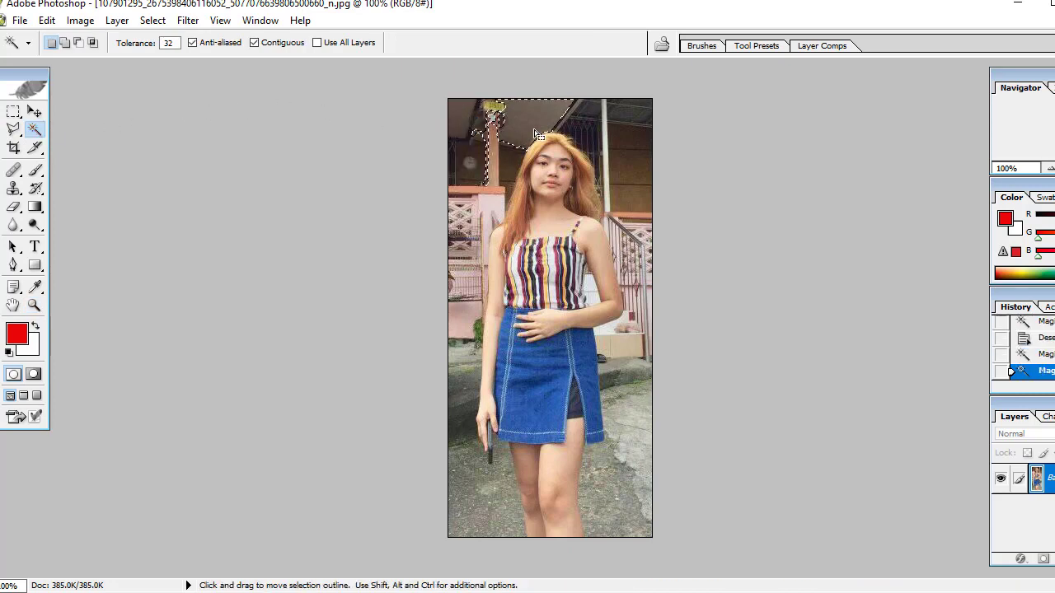
click(629, 145)
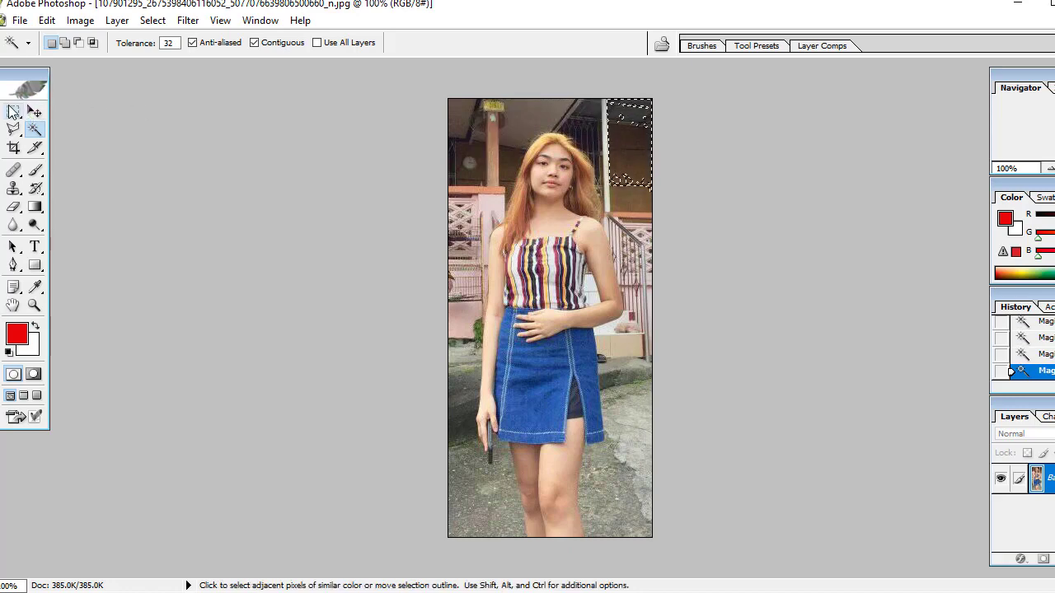
click(47, 19)
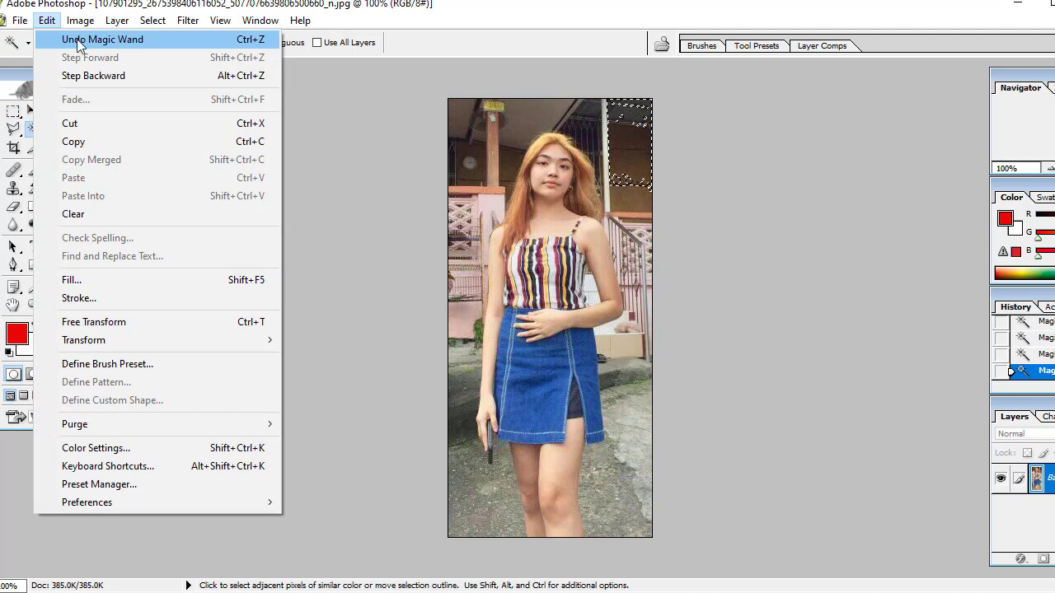
click(80, 40)
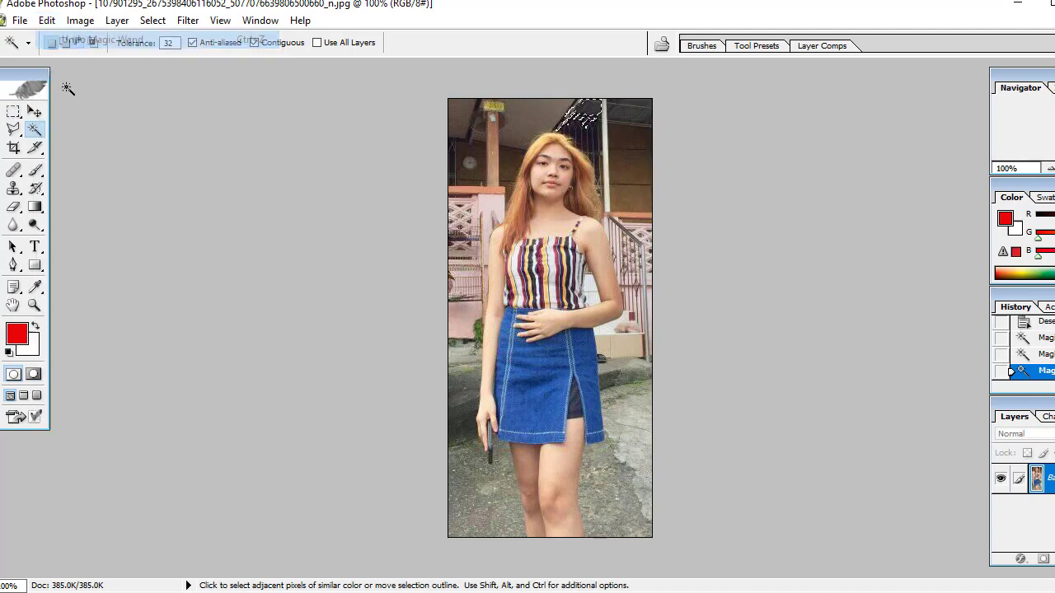
click(45, 20)
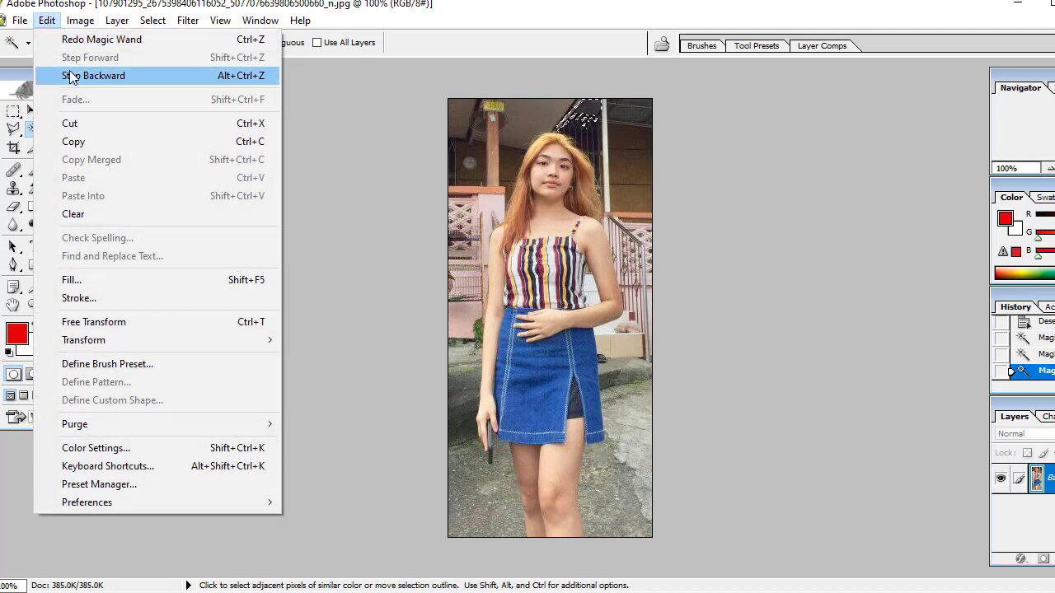
click(72, 76)
click(46, 20)
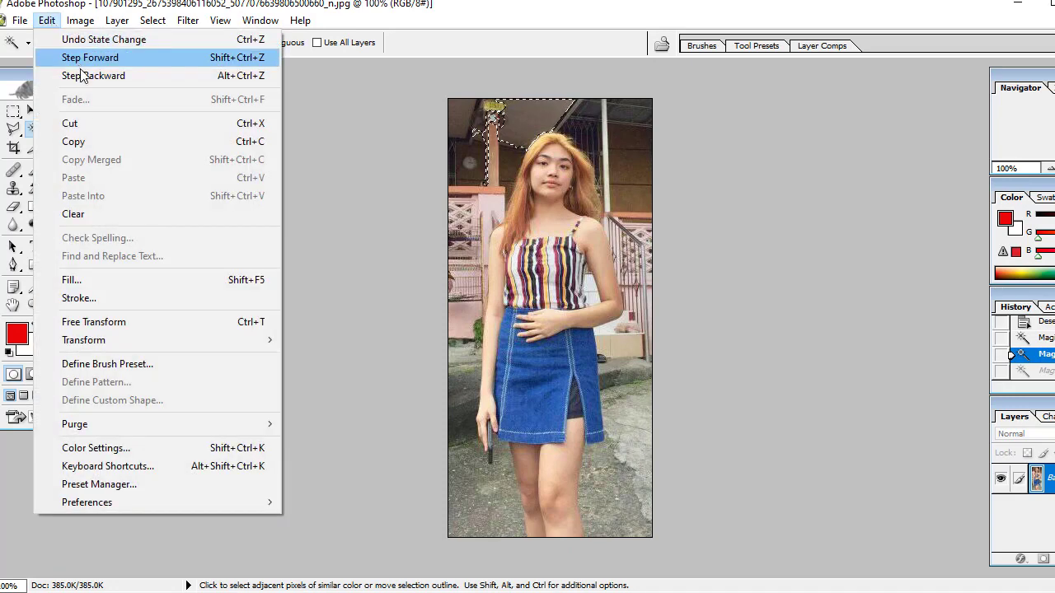
click(80, 74)
click(46, 19)
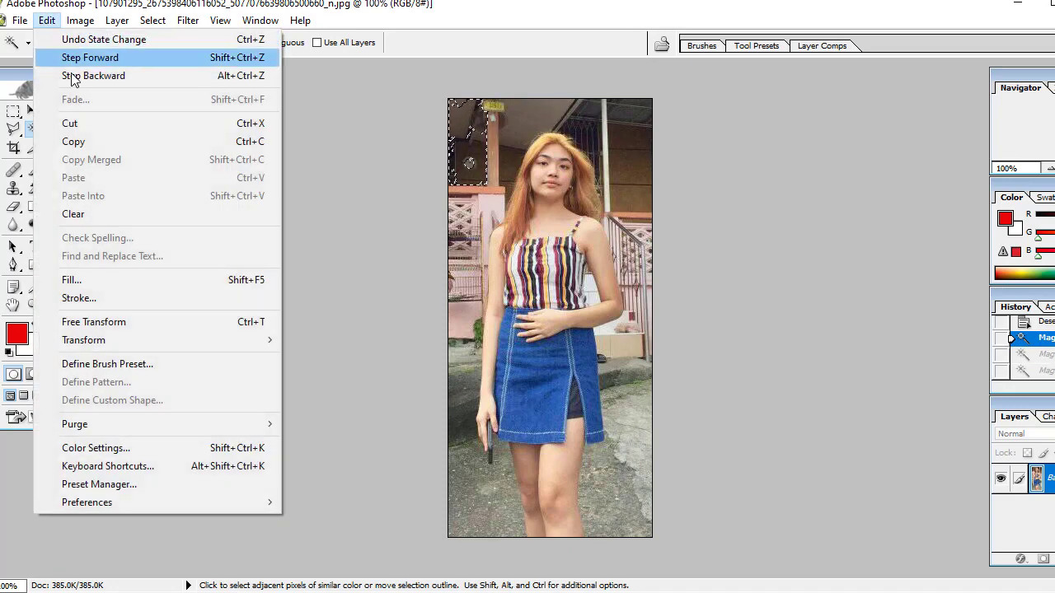
click(72, 75)
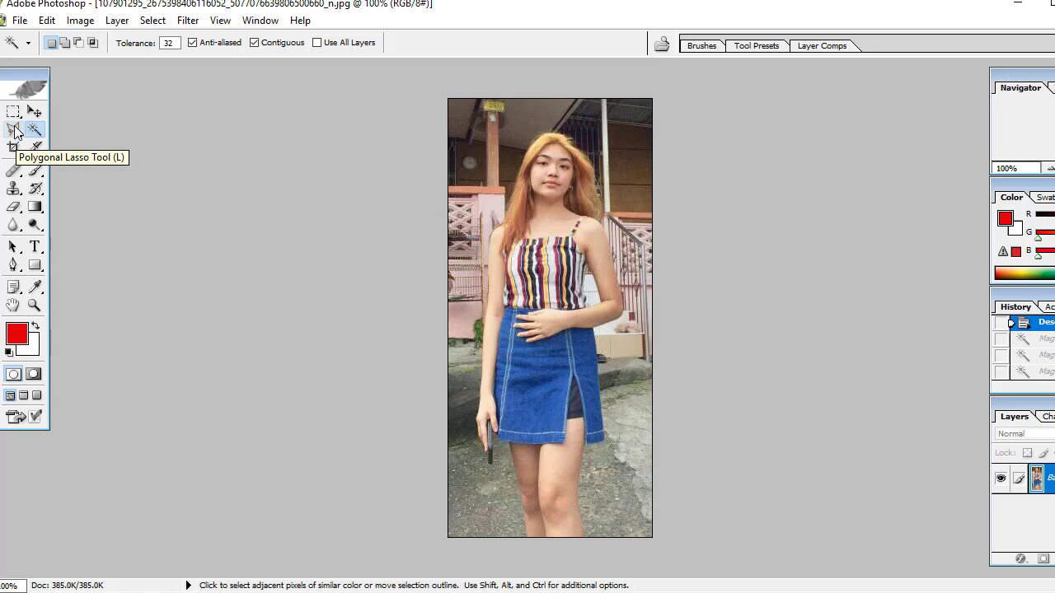
Step: Marquee-select the whole photo and tile all open documents across the workspace
click(13, 111)
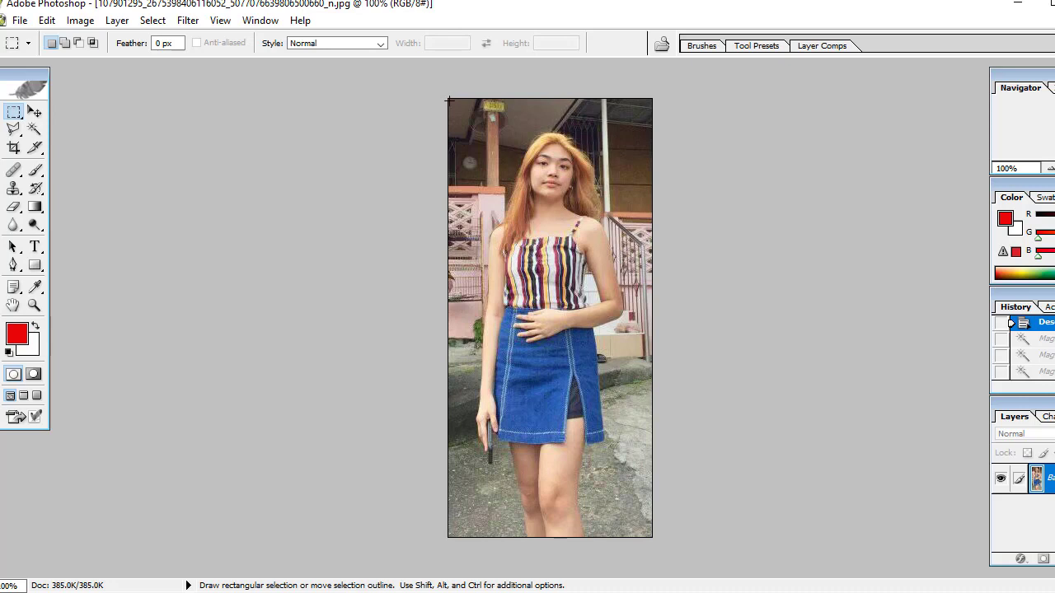
drag(449, 100, 652, 535)
mouse_move(651, 535)
mouse_down()
mouse_move(633, 528)
mouse_move(652, 537)
mouse_up()
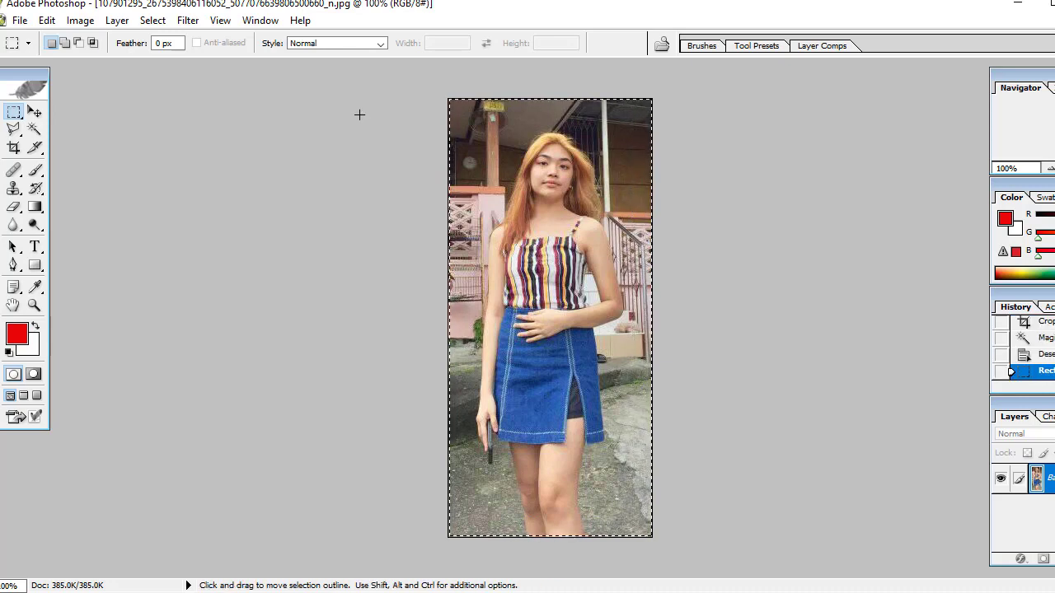
click(268, 24)
mouse_move(330, 21)
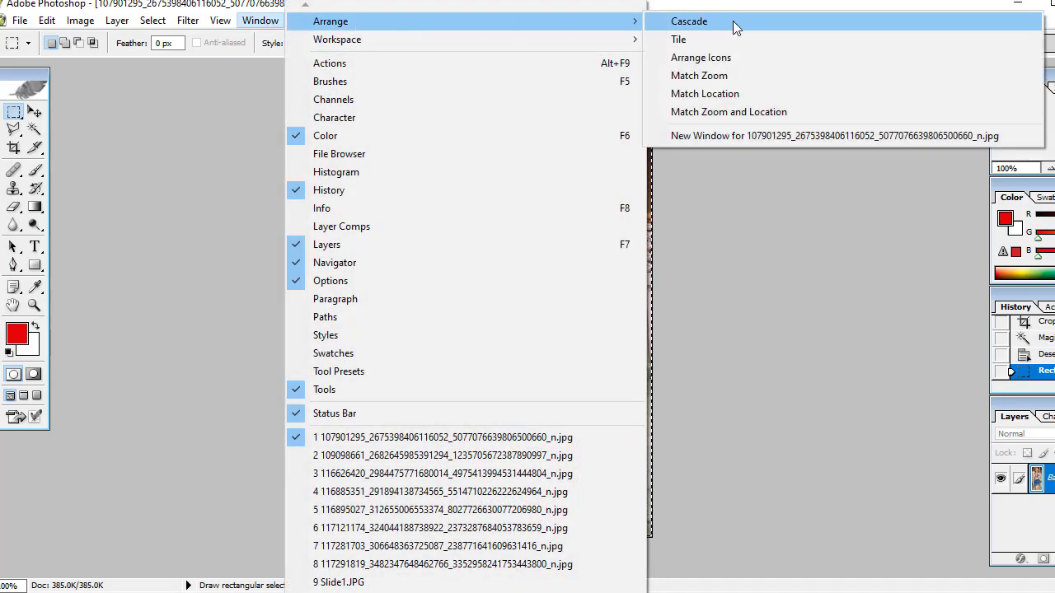
click(723, 39)
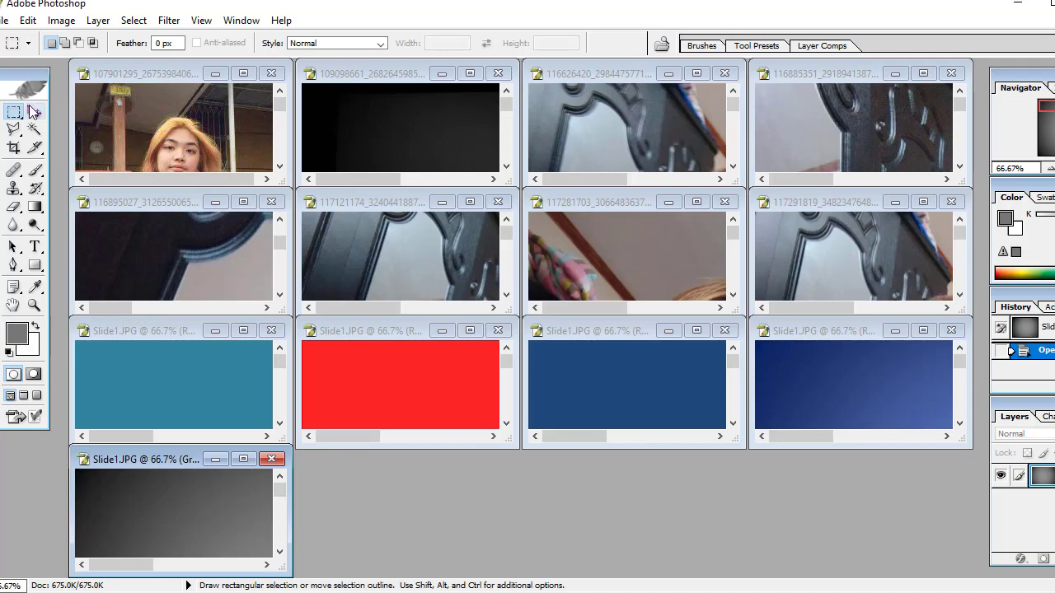
Step: Drag the photo into the red Slide1 window as a new layer and maximize that window
click(34, 111)
click(141, 124)
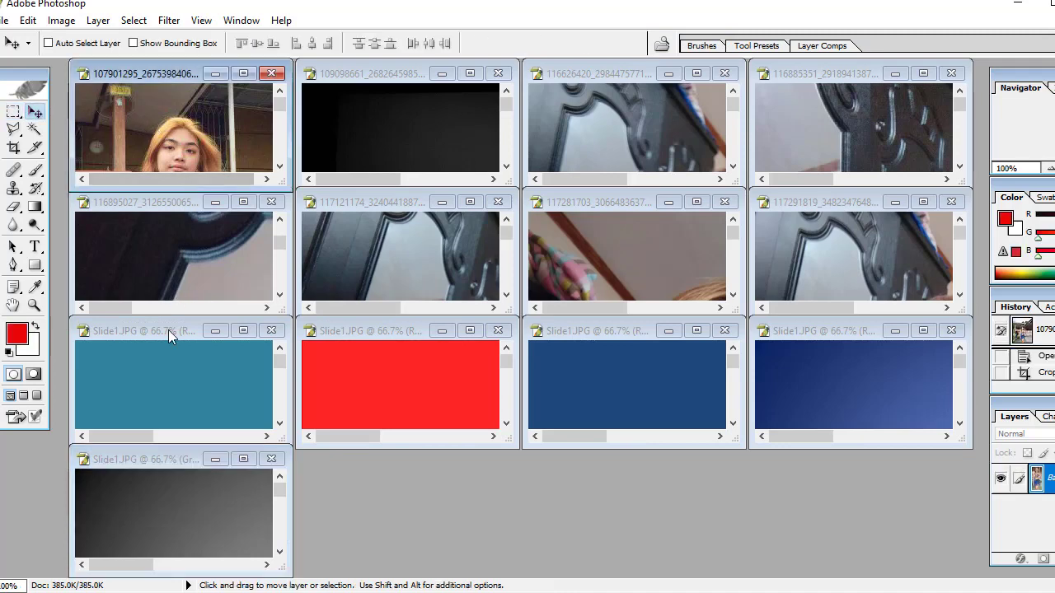
key(ctrl+a)
mouse_move(189, 119)
mouse_down()
mouse_move(217, 365)
mouse_move(170, 376)
mouse_up()
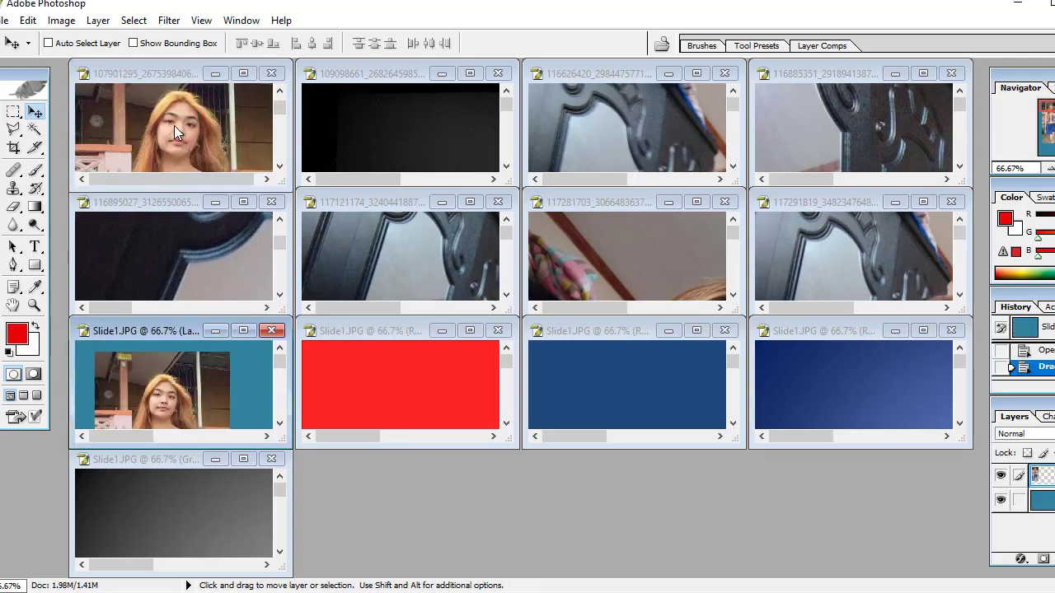
drag(176, 126, 367, 367)
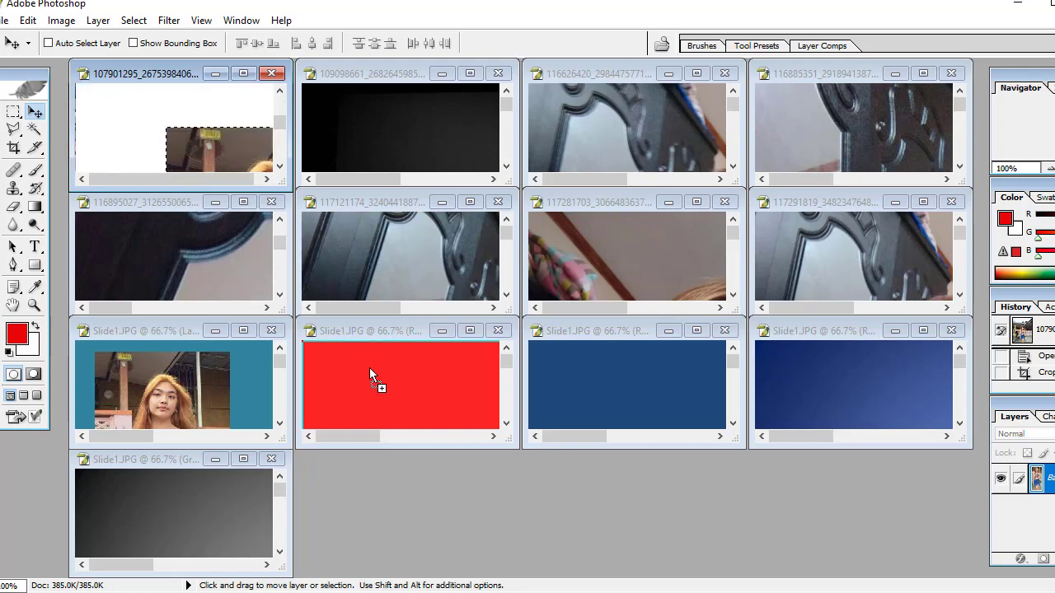
drag(368, 368, 369, 367)
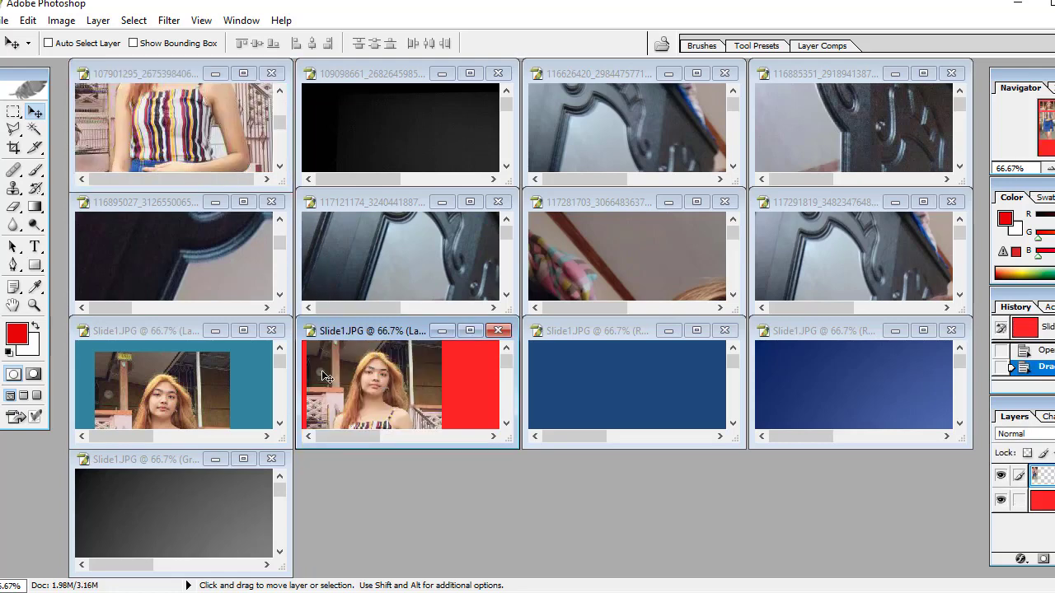
click(470, 330)
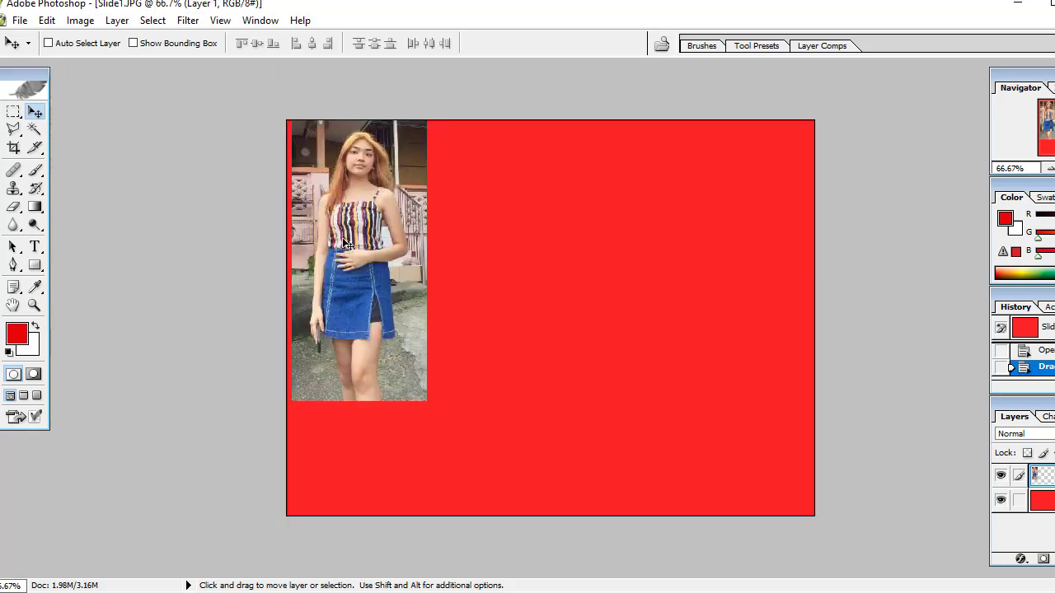
Step: Center the photo layer on the red slide and zoom the view to 100%
drag(360, 255, 527, 313)
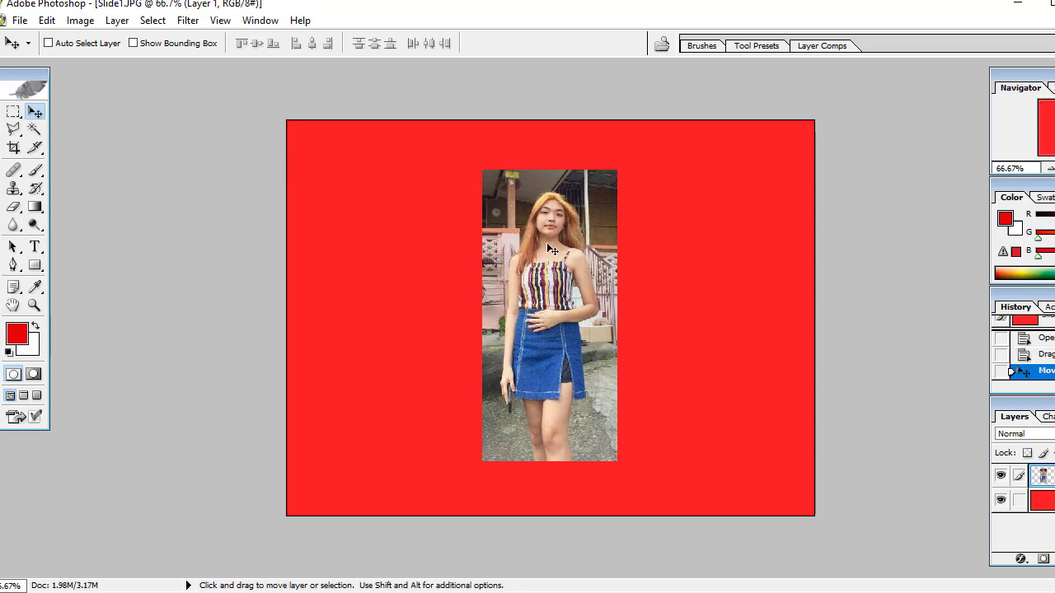
drag(496, 263, 498, 259)
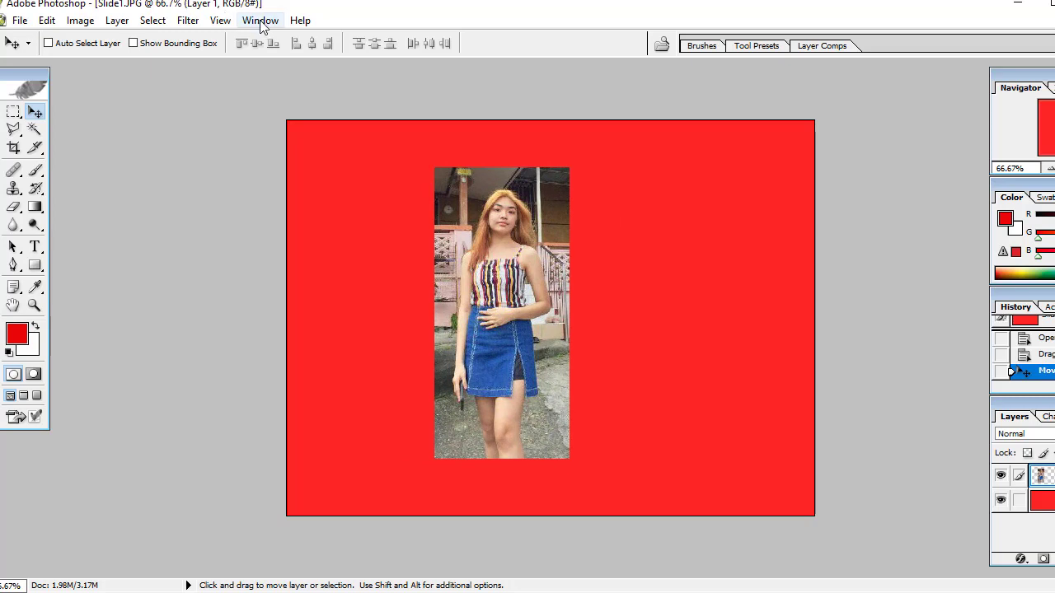
click(218, 21)
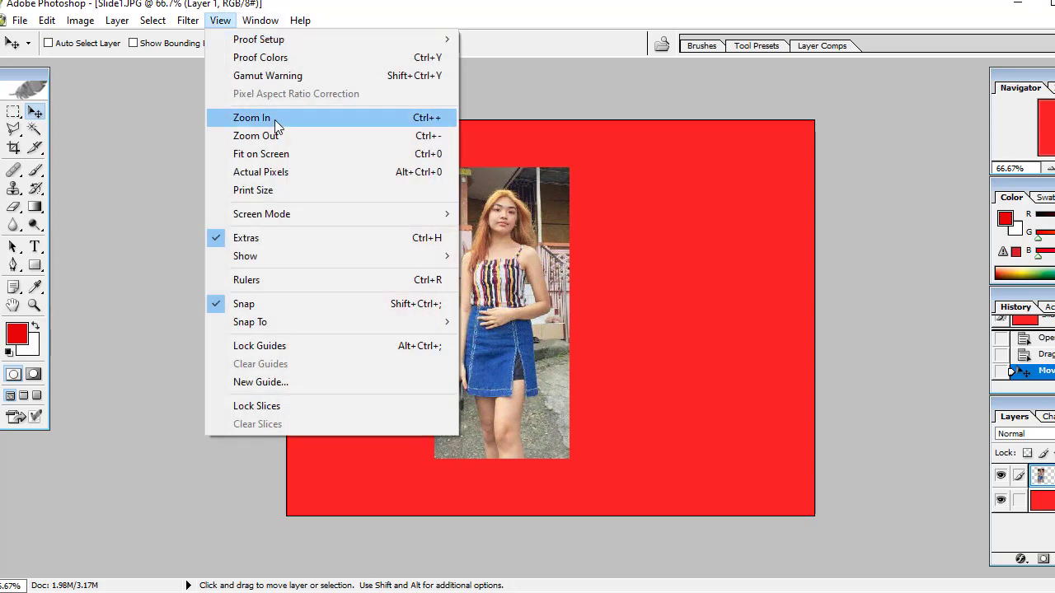
click(274, 119)
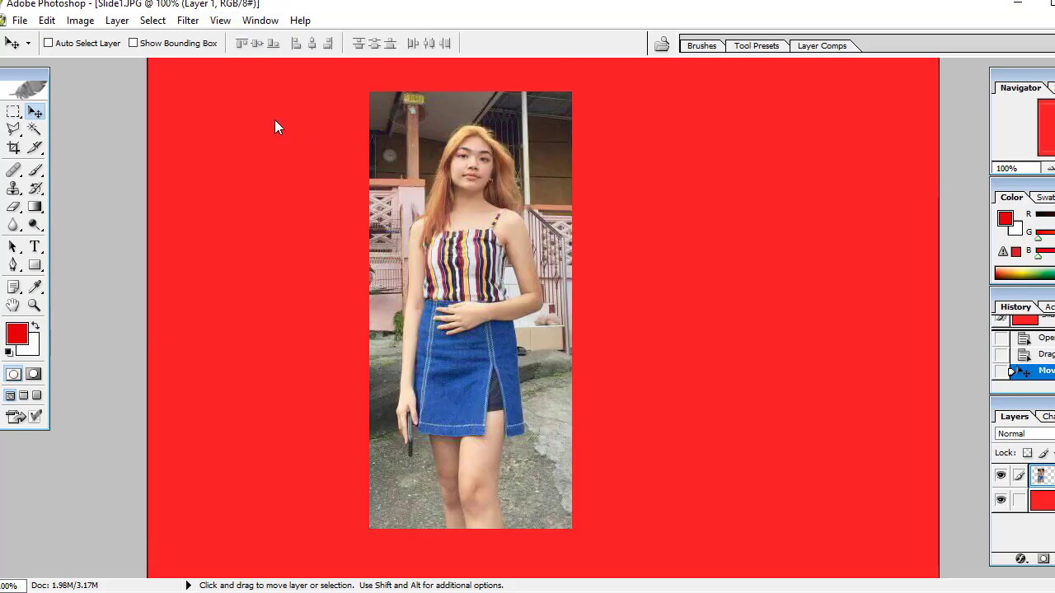
Step: Zoom in to 200%, then back out to 100%
click(219, 23)
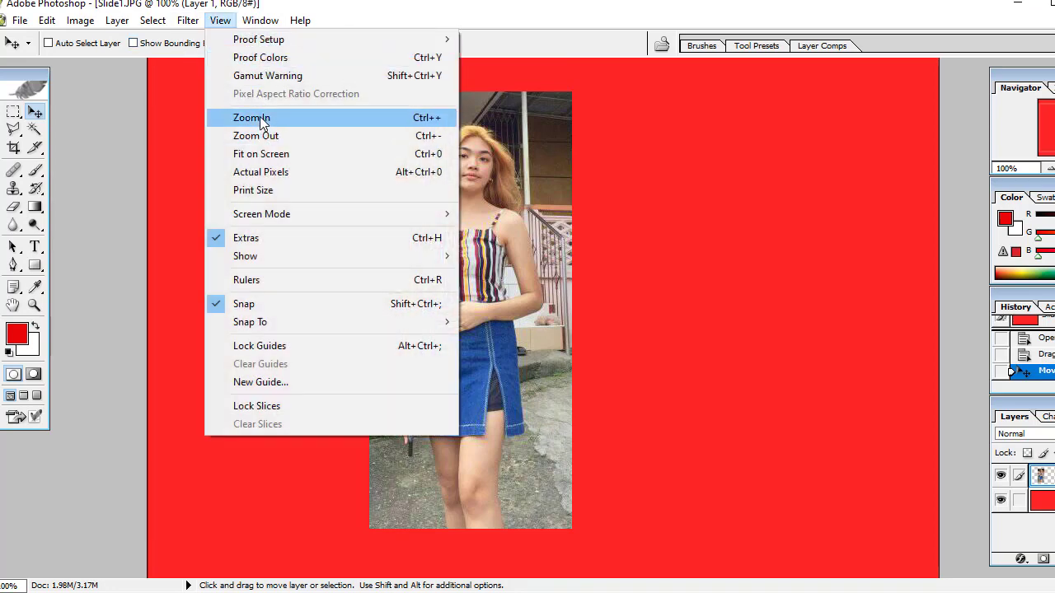
click(263, 120)
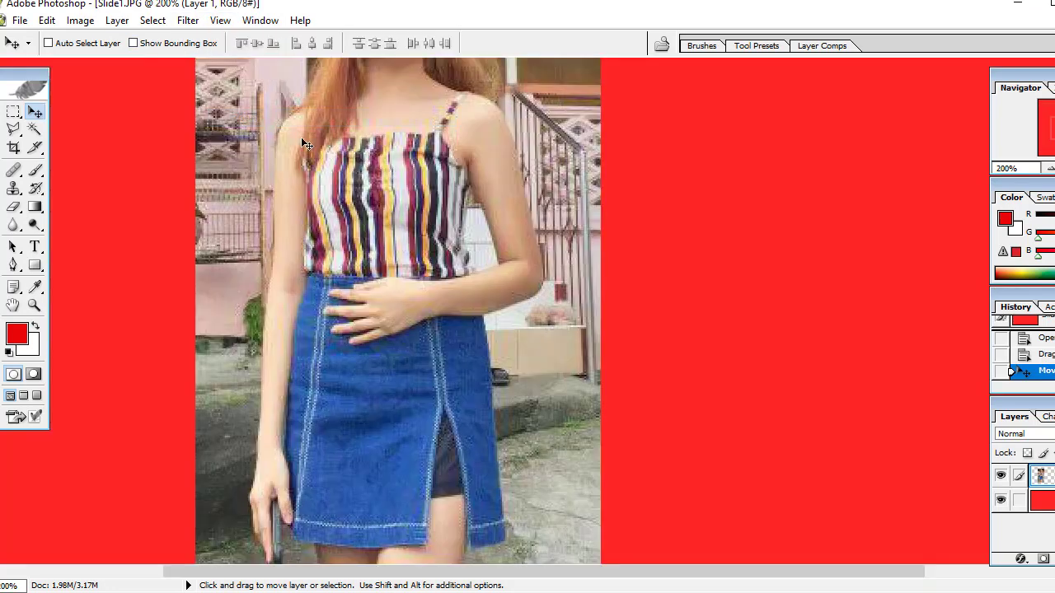
click(219, 23)
click(256, 138)
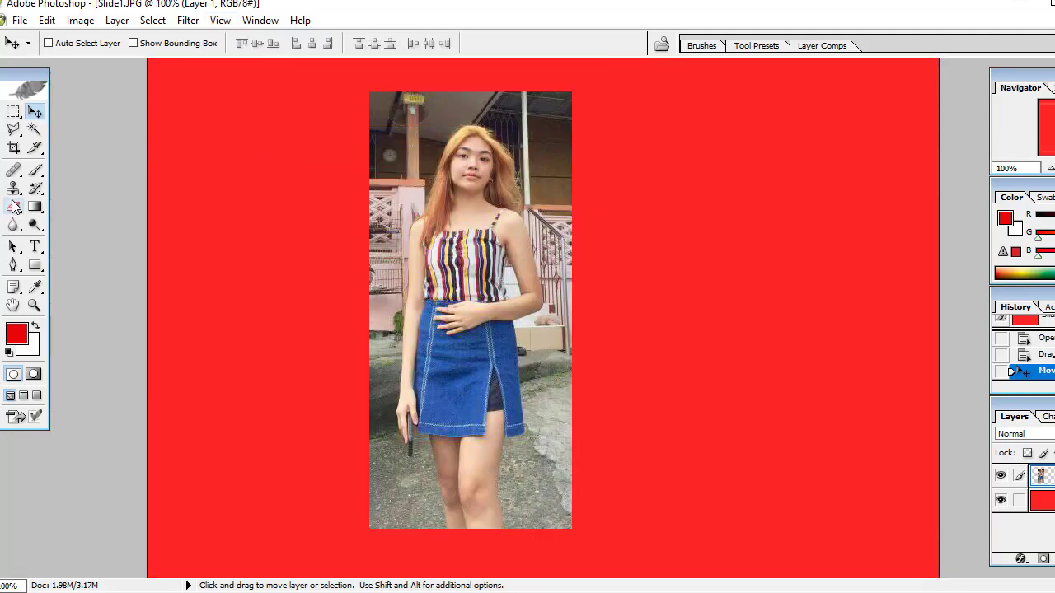
Step: Erase the photo's top-left corner diagonally so the red slide shows through
click(14, 208)
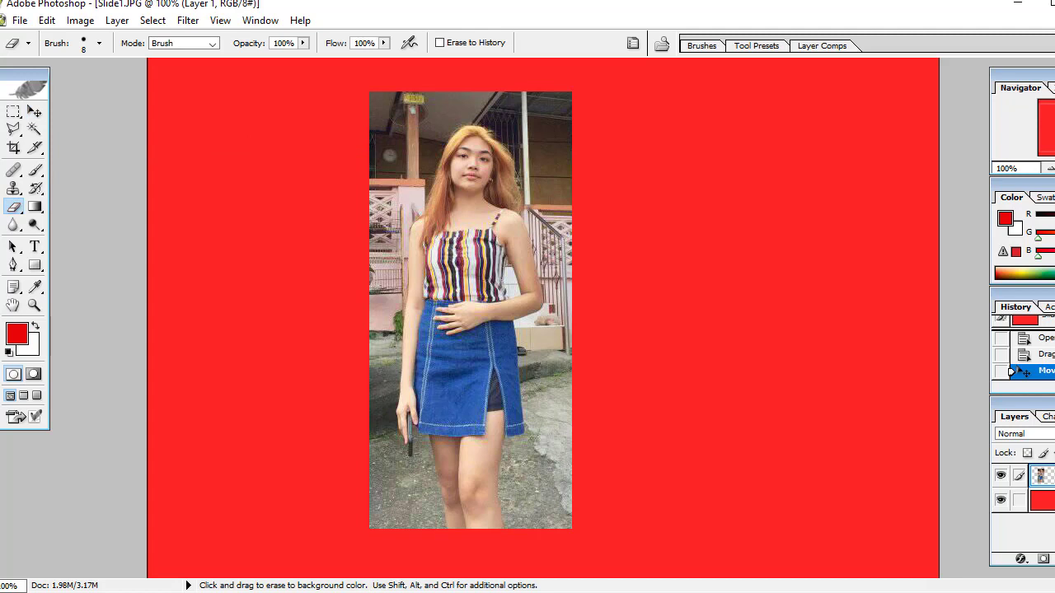
drag(394, 93, 359, 123)
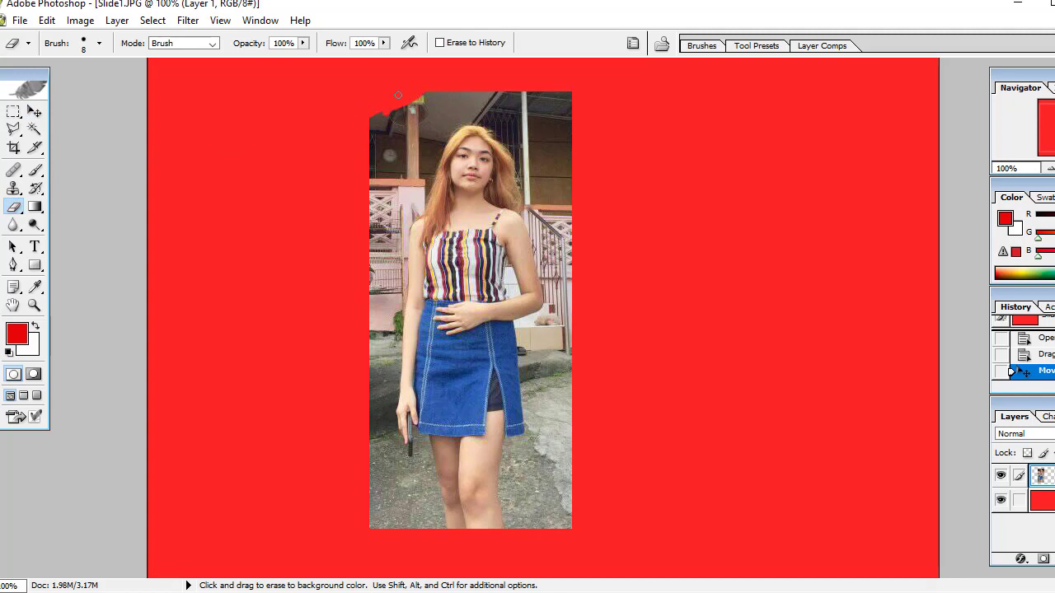
drag(434, 84, 367, 129)
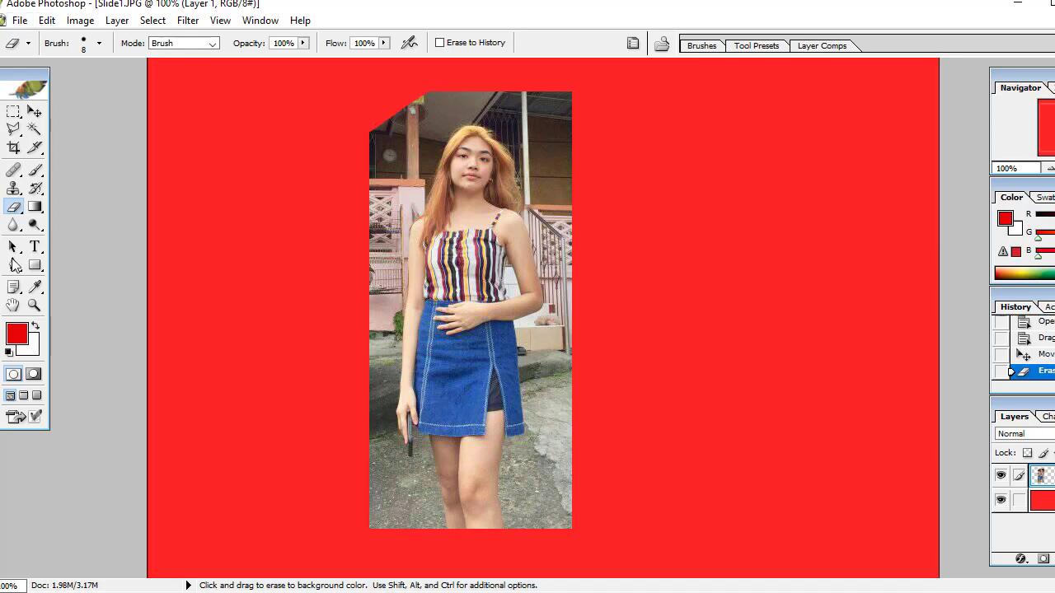
Step: Zoom the view to 200% and scroll up to the top of the photo
click(34, 305)
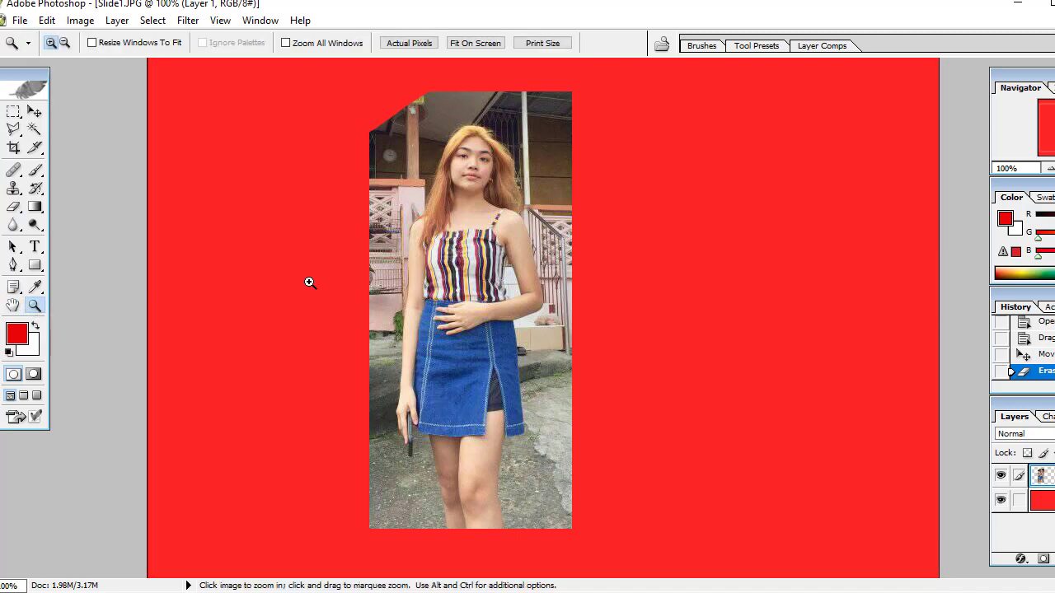
click(582, 286)
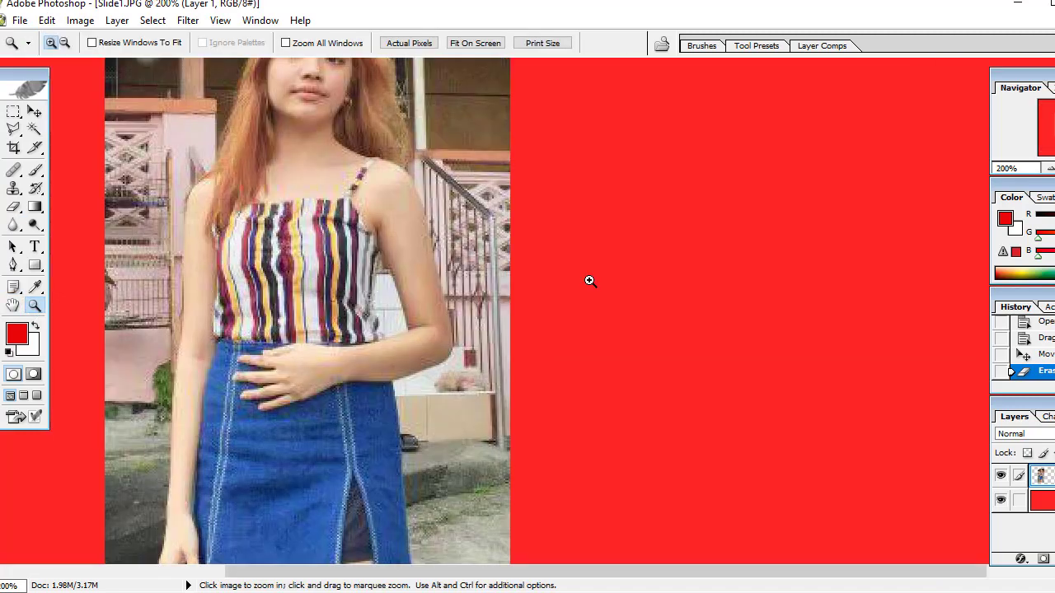
scroll(439, 135, up, 2)
scroll(438, 132, up, 2)
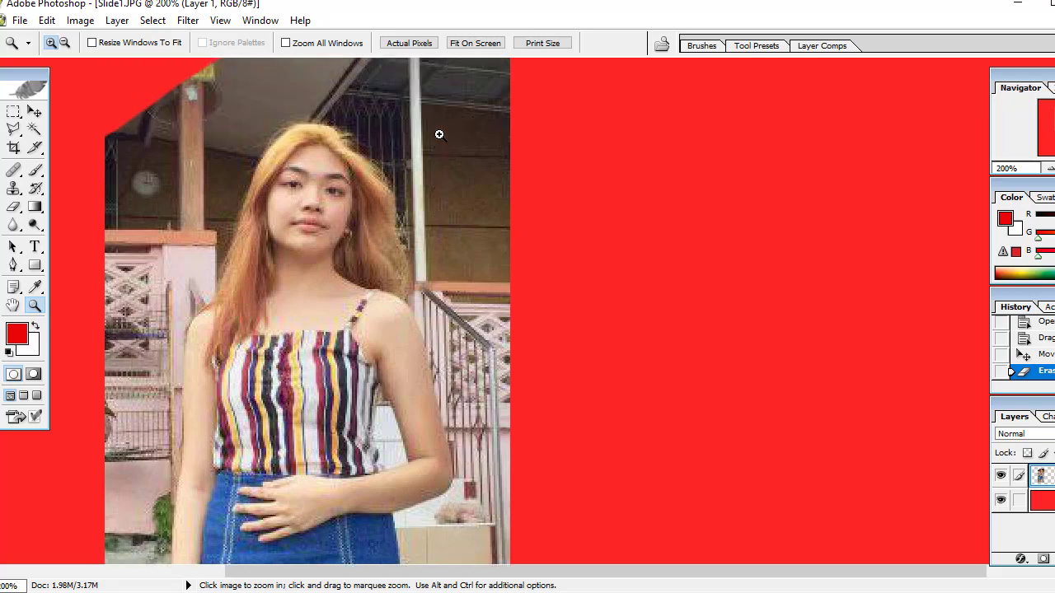
scroll(438, 132, up, 2)
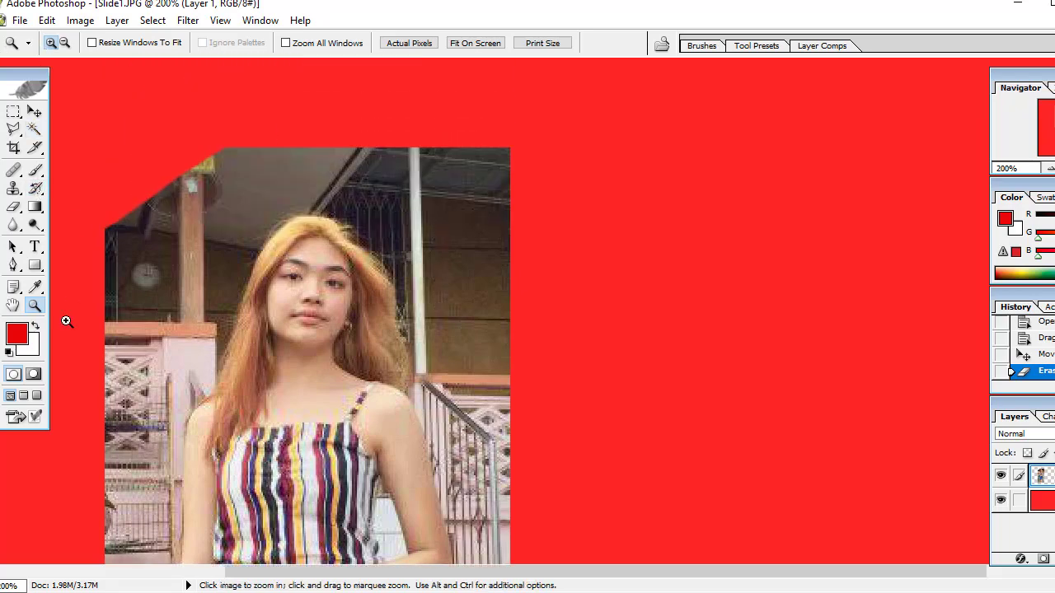
click(13, 207)
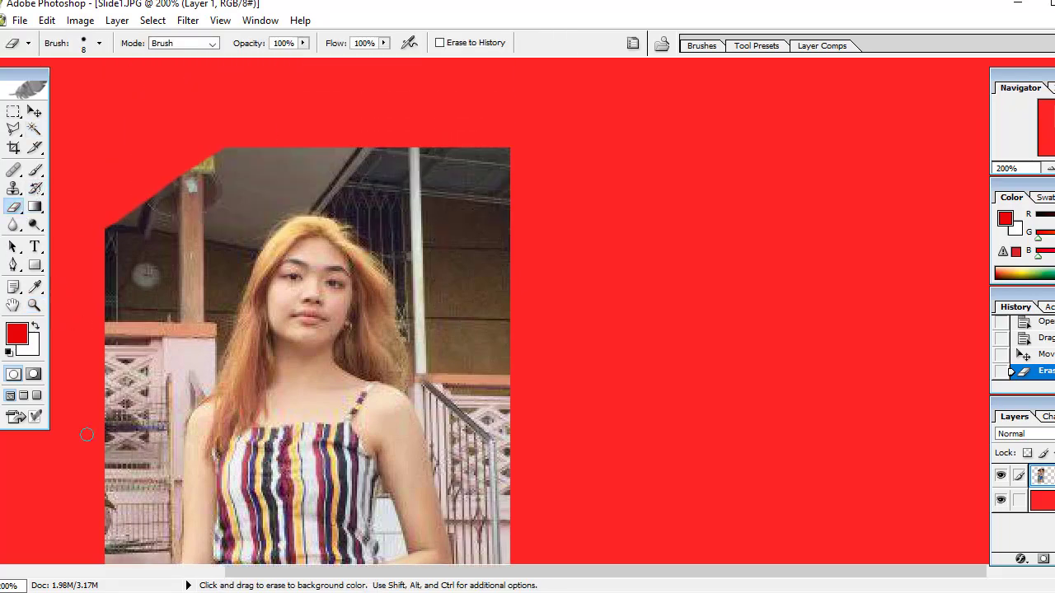
Step: Set the eraser to 20 px and erase the dark background right of her hair, undoing one slip
click(28, 43)
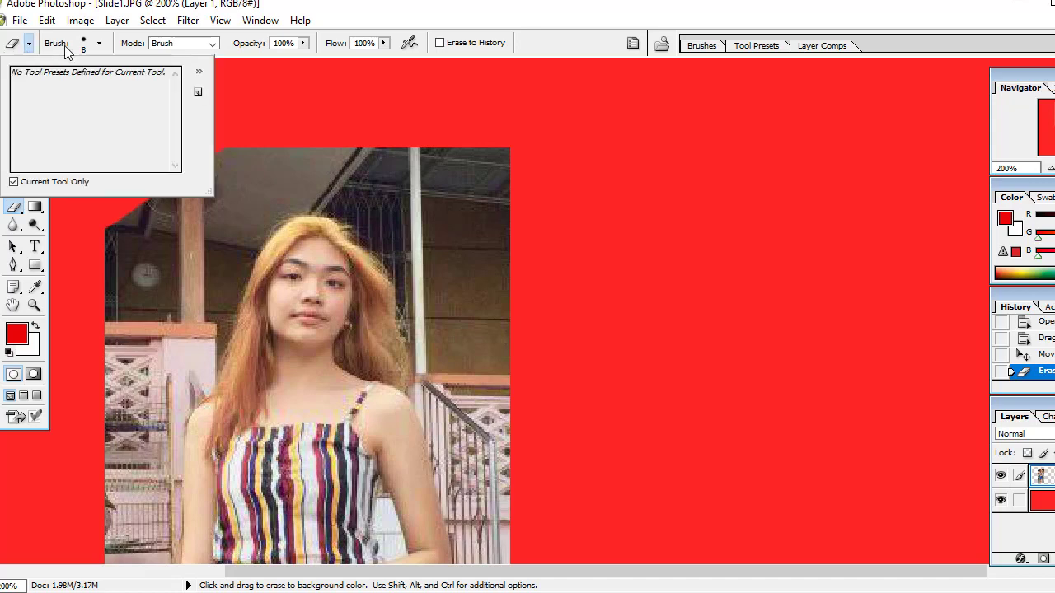
click(99, 43)
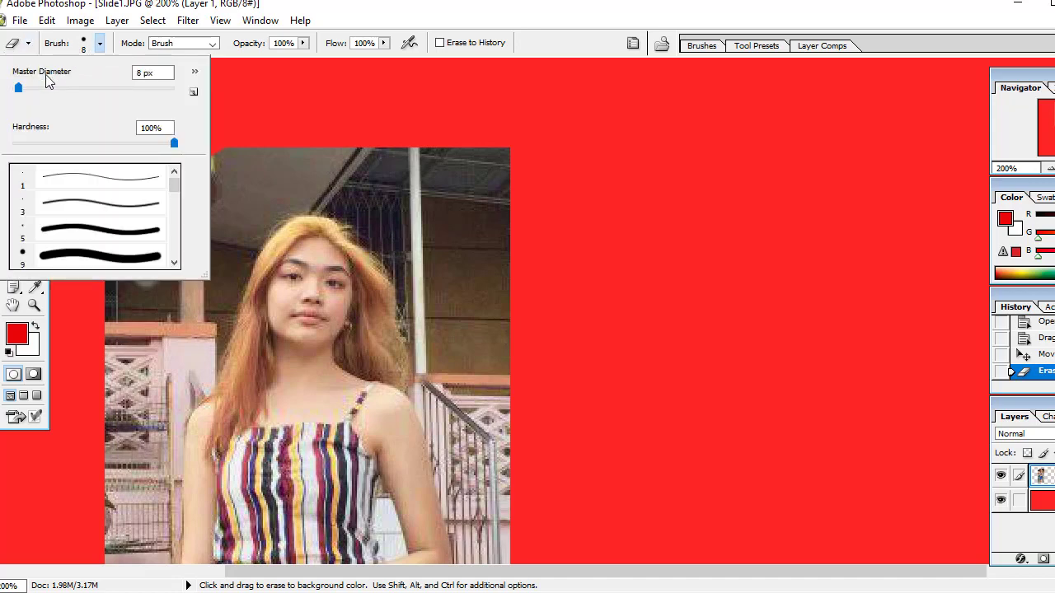
drag(18, 89, 28, 89)
mouse_move(404, 182)
mouse_down()
mouse_move(495, 260)
mouse_move(461, 165)
mouse_move(452, 195)
mouse_move(506, 219)
mouse_move(483, 165)
mouse_move(388, 160)
mouse_move(362, 221)
mouse_move(417, 262)
mouse_move(397, 250)
mouse_move(450, 330)
mouse_up()
key(ctrl+z)
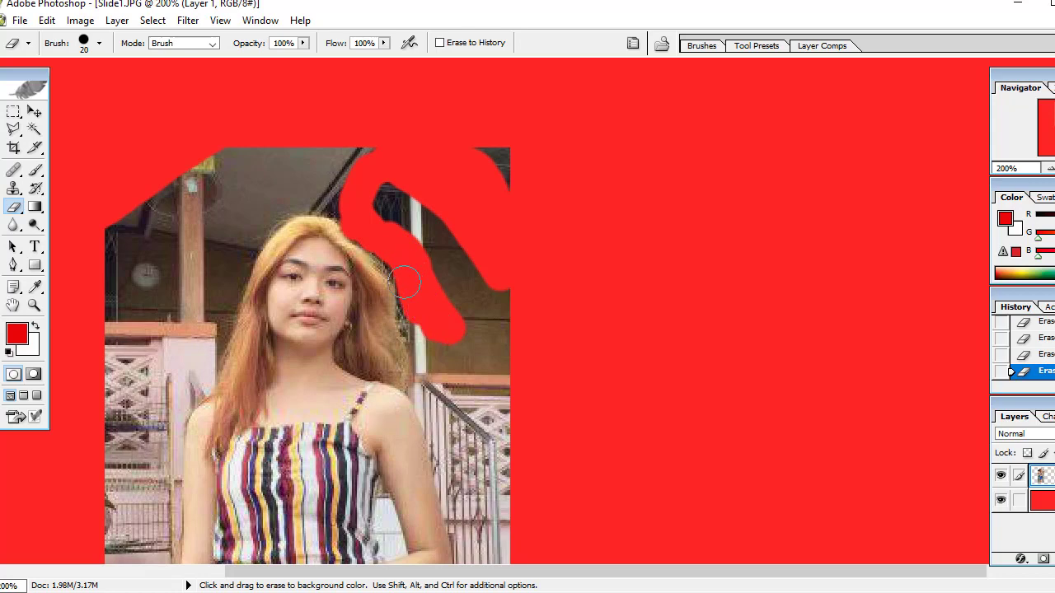
drag(408, 274, 392, 253)
Step: Switch the eraser to the soft 17 px brush and softly erase beside her hair
click(99, 44)
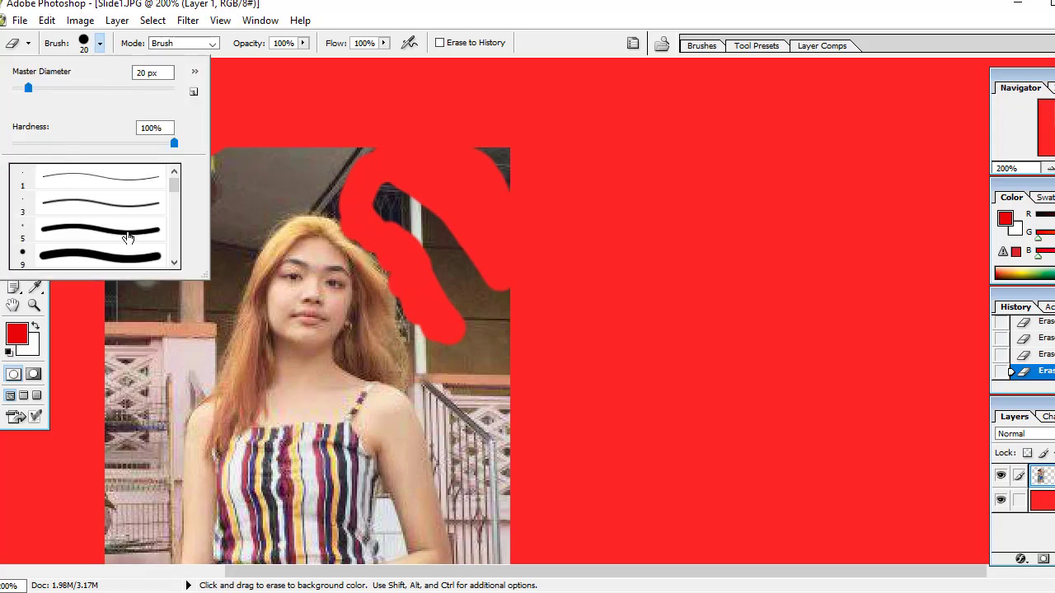
scroll(127, 237, down, 1)
scroll(128, 237, down, 1)
scroll(128, 237, down, 1)
scroll(128, 237, down, 1)
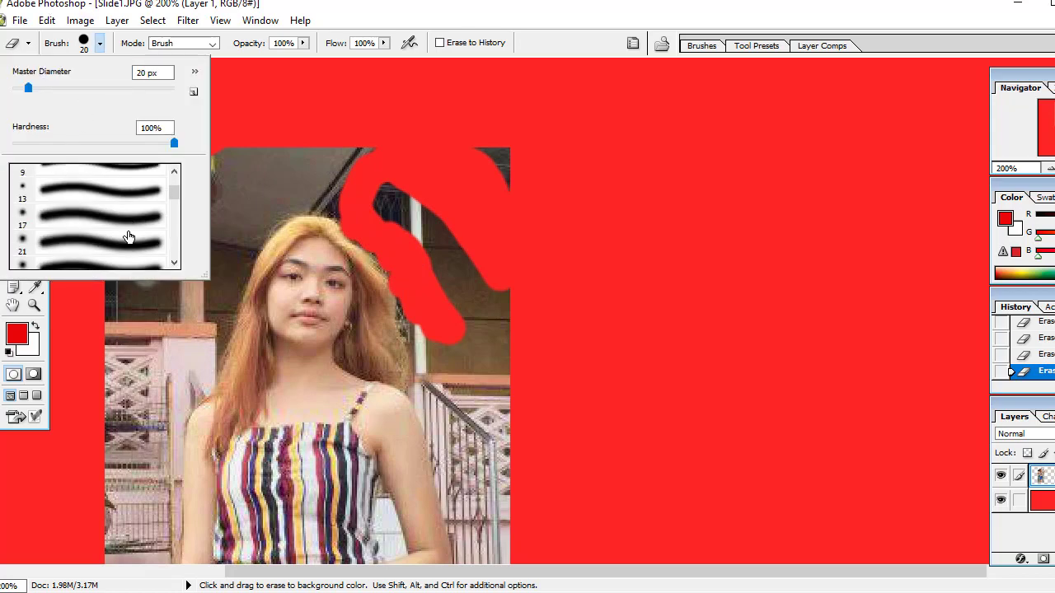
scroll(128, 238, down, 1)
click(105, 182)
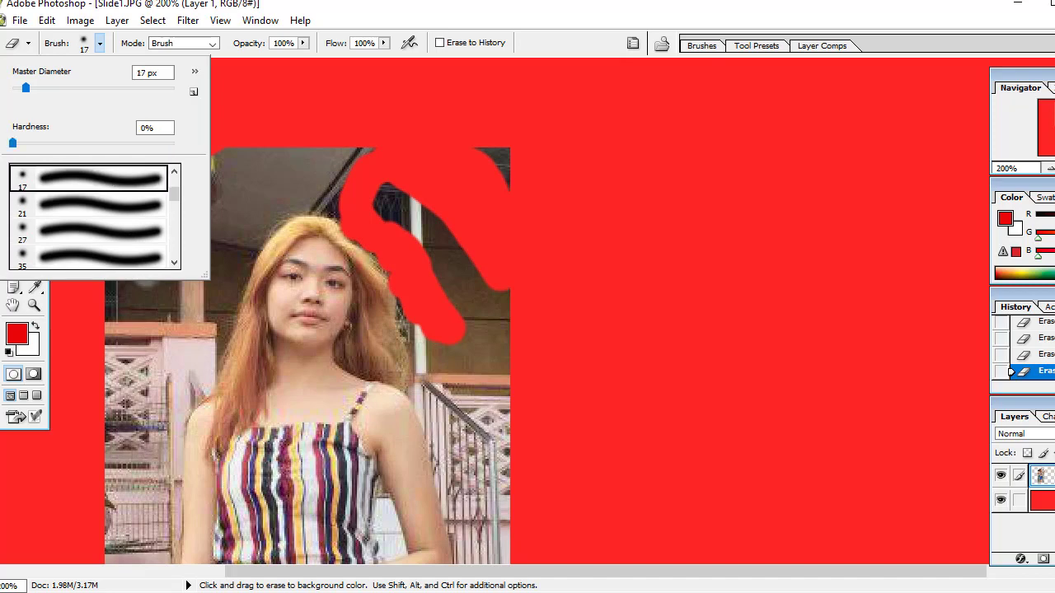
mouse_move(387, 196)
mouse_down()
mouse_move(449, 286)
mouse_move(419, 336)
mouse_up()
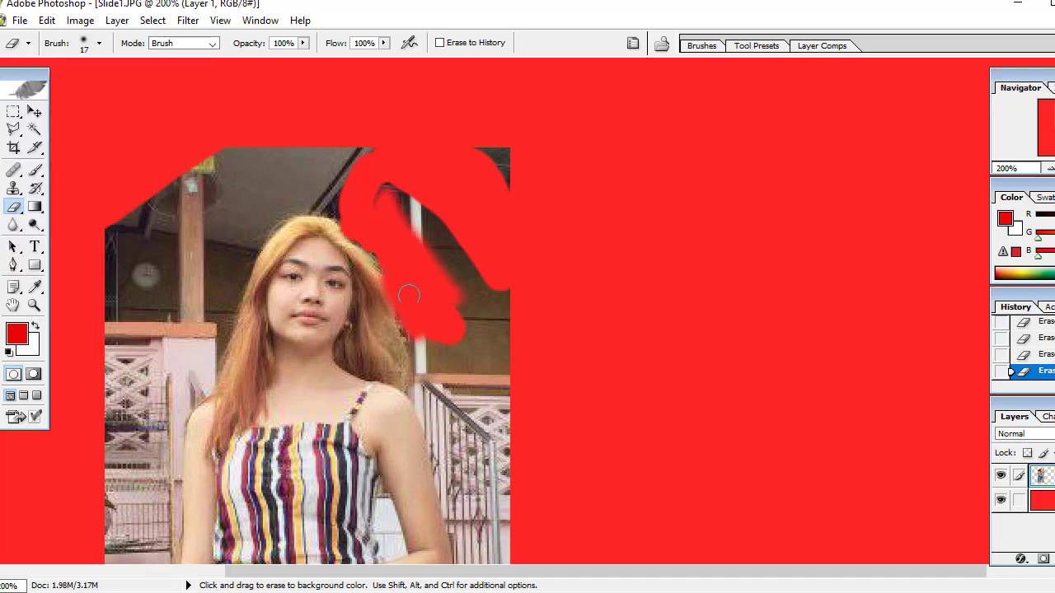
Step: Erase the ceiling above and left of her head and down the left edge to red with the soft 17 px eraser
mouse_move(410, 295)
mouse_down()
mouse_move(425, 337)
mouse_move(426, 293)
mouse_up()
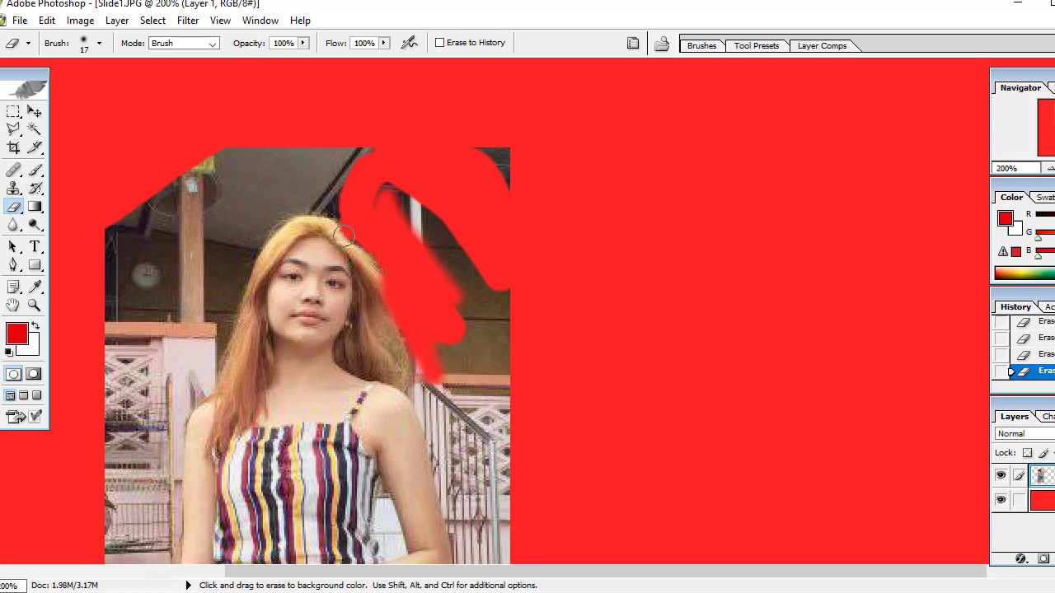
drag(198, 216, 275, 151)
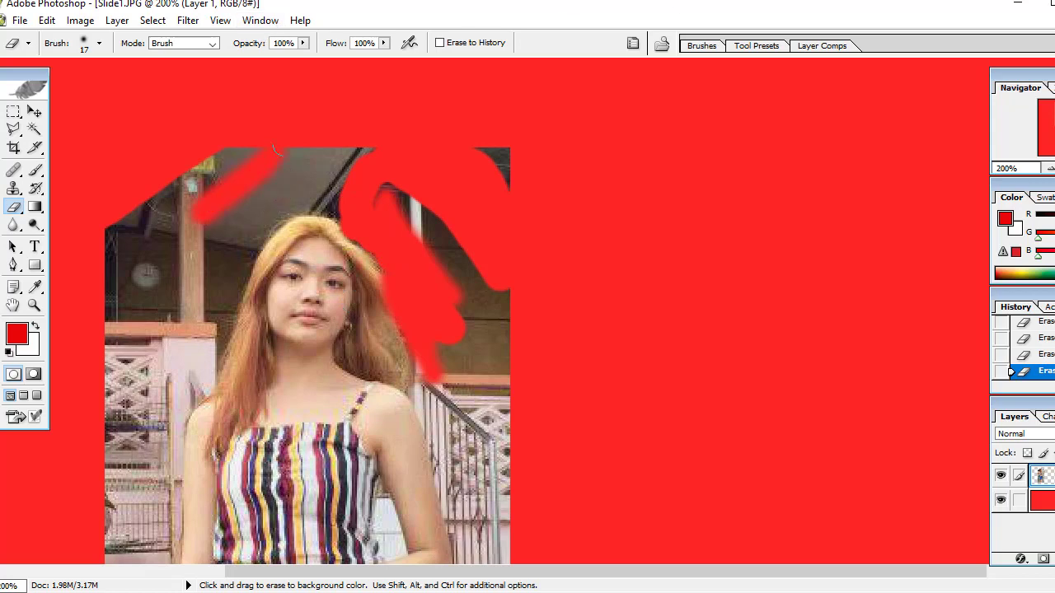
drag(210, 161, 115, 232)
mouse_move(190, 185)
mouse_down()
mouse_move(107, 272)
mouse_move(197, 194)
mouse_up()
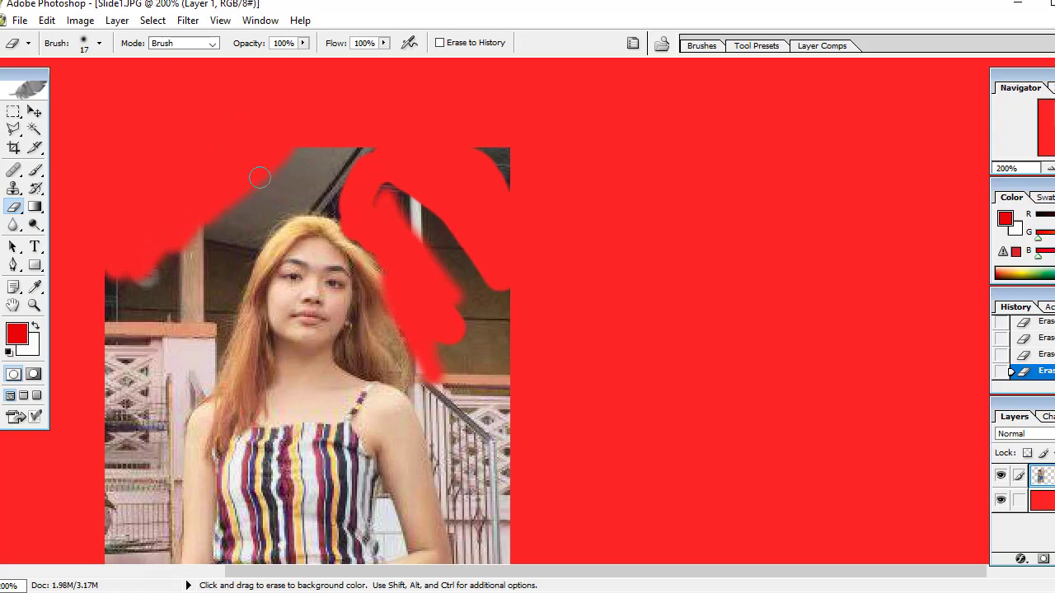
key(alt)
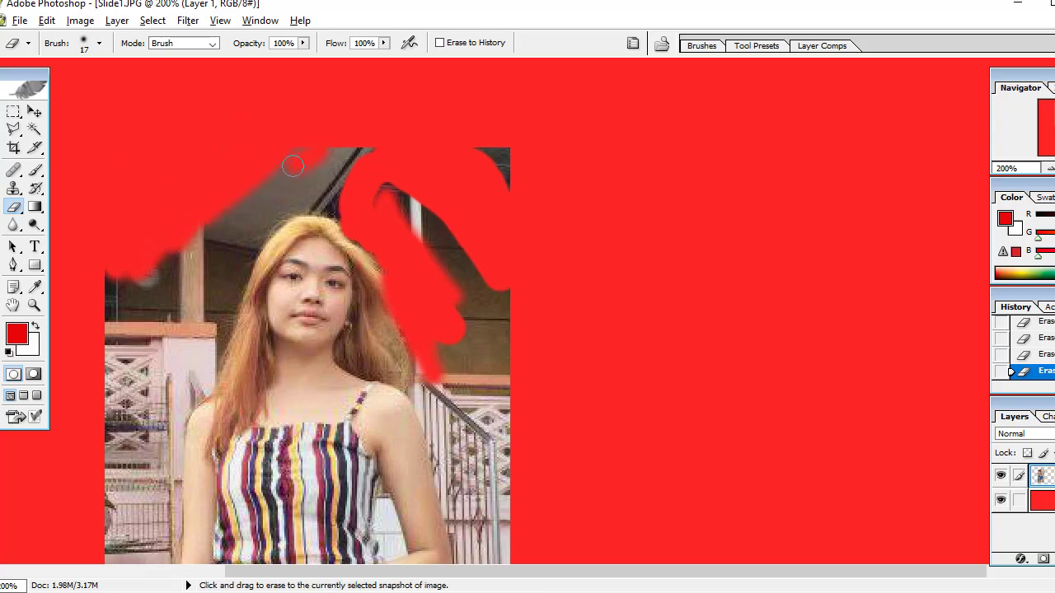
mouse_move(292, 165)
mouse_down()
mouse_move(124, 284)
mouse_move(124, 322)
mouse_move(96, 248)
mouse_move(95, 209)
mouse_up()
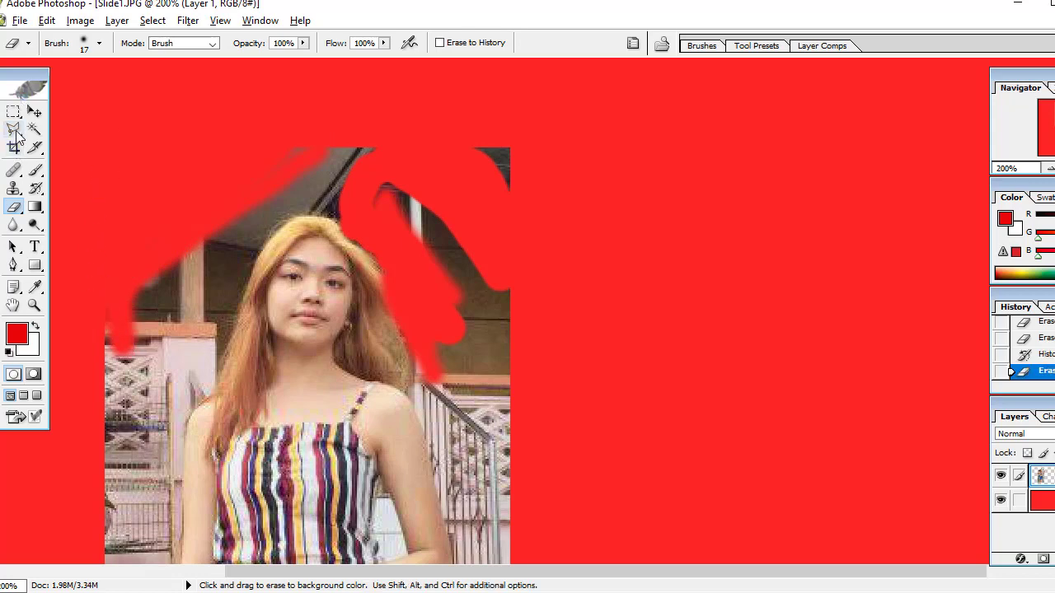
Step: Enlarge the eraser to 50 px and erase the dark background right of and above her head
click(99, 46)
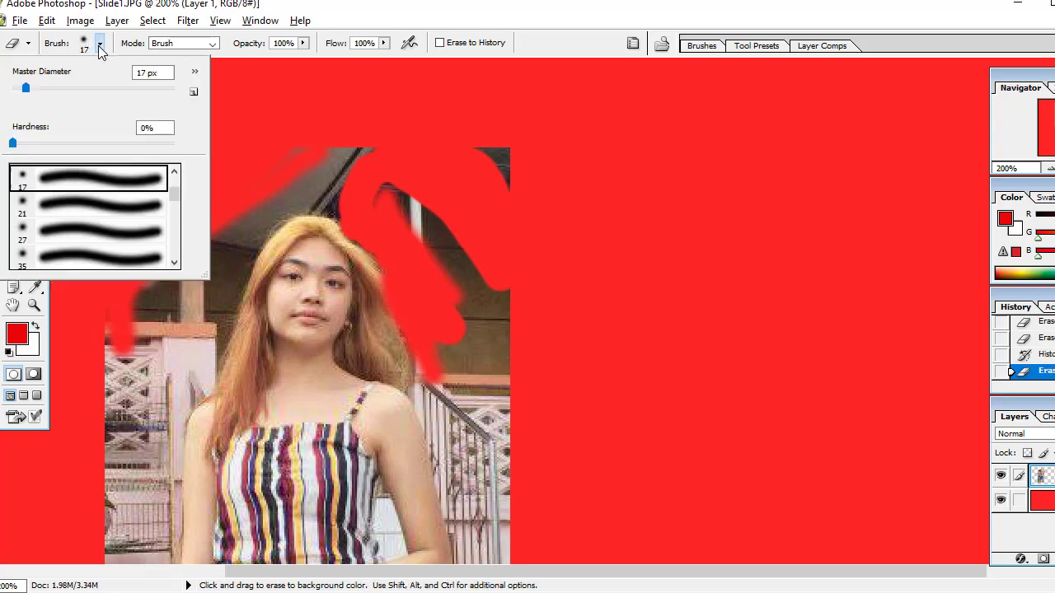
click(52, 90)
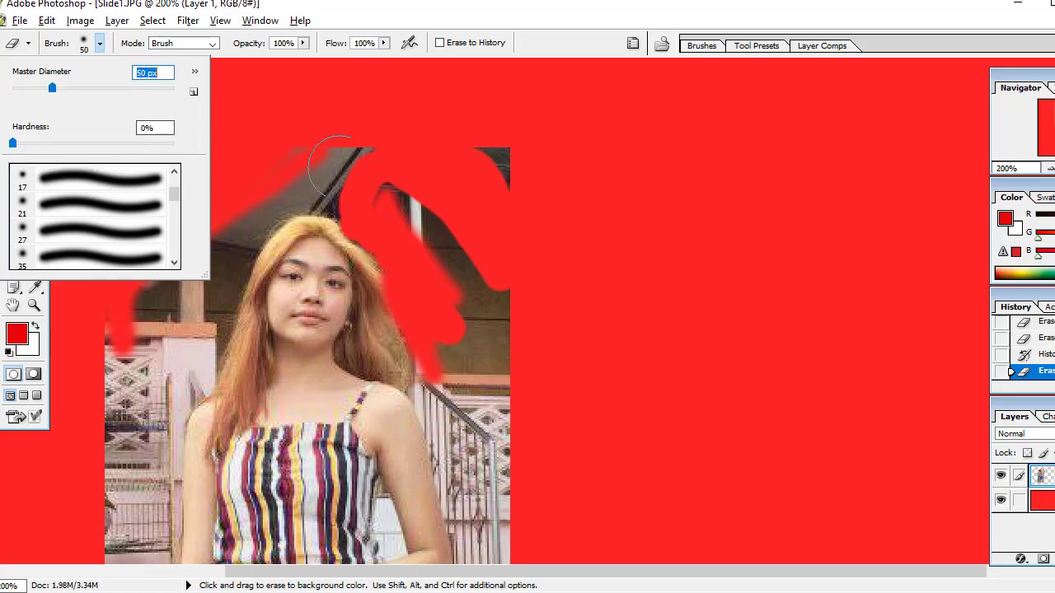
click(482, 149)
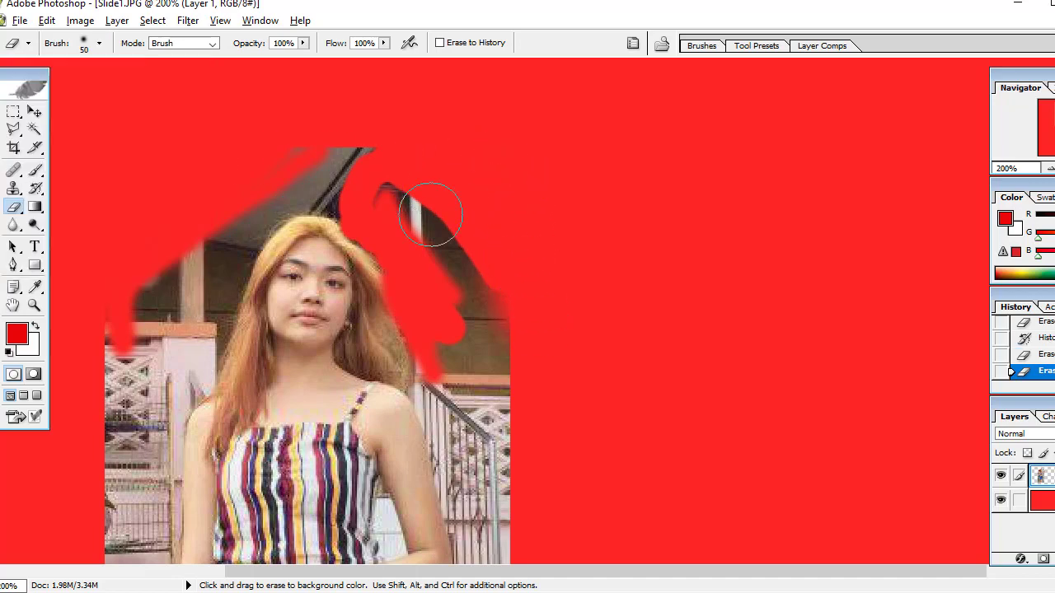
mouse_move(430, 214)
mouse_down()
mouse_move(497, 402)
mouse_move(526, 384)
mouse_up()
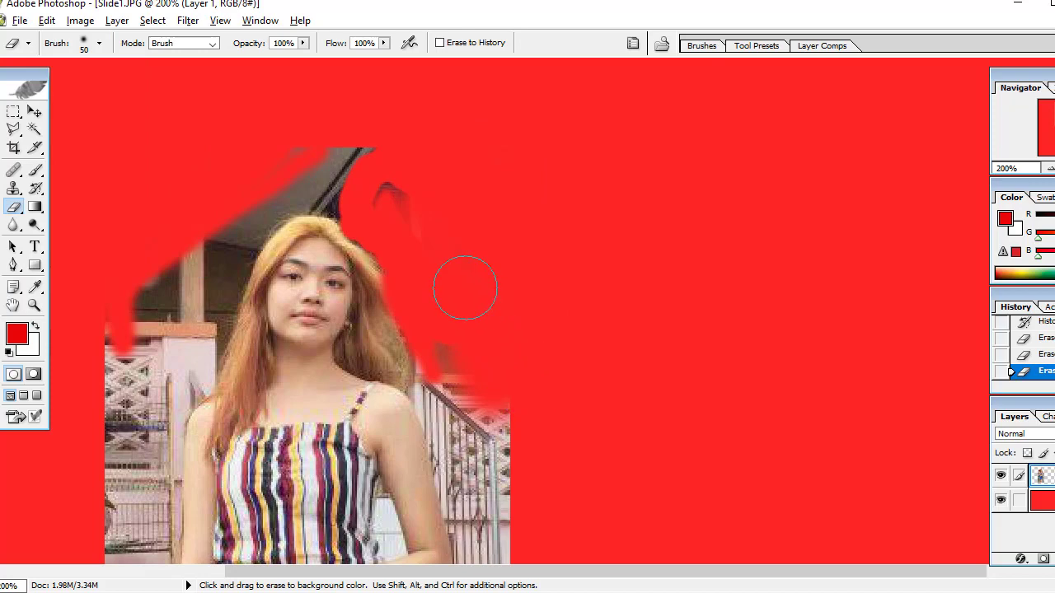
mouse_move(465, 288)
mouse_down()
mouse_move(376, 165)
mouse_move(354, 154)
mouse_move(223, 181)
mouse_move(329, 176)
mouse_move(306, 170)
mouse_move(376, 189)
mouse_up()
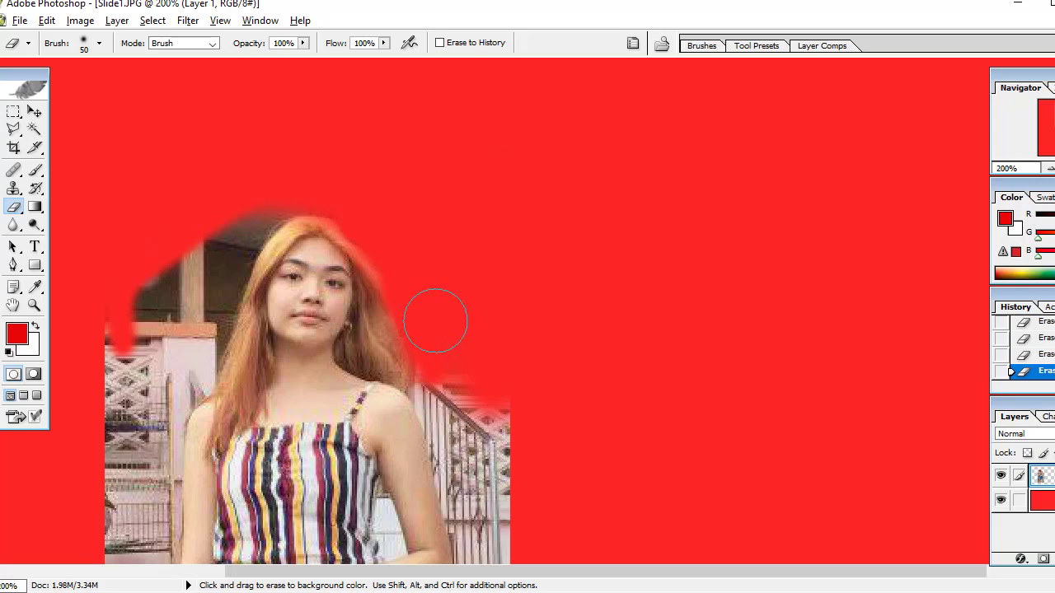
mouse_move(438, 321)
mouse_down()
mouse_move(482, 486)
mouse_move(499, 419)
mouse_move(509, 426)
mouse_up()
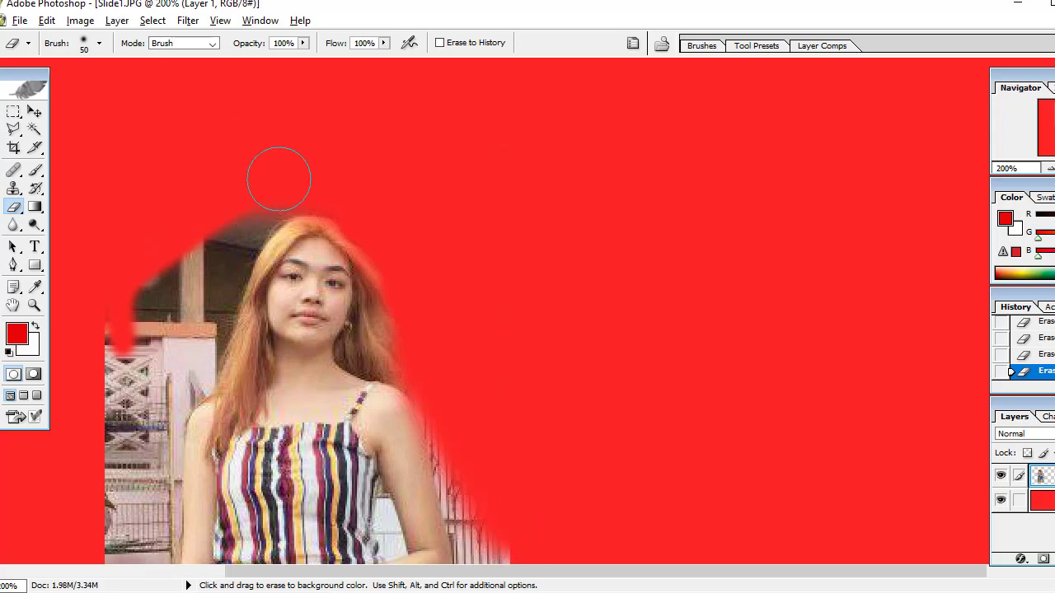
Step: Erase the dark and whitish background left of her hair to red
mouse_move(225, 221)
mouse_down()
mouse_move(244, 217)
mouse_move(198, 268)
mouse_up()
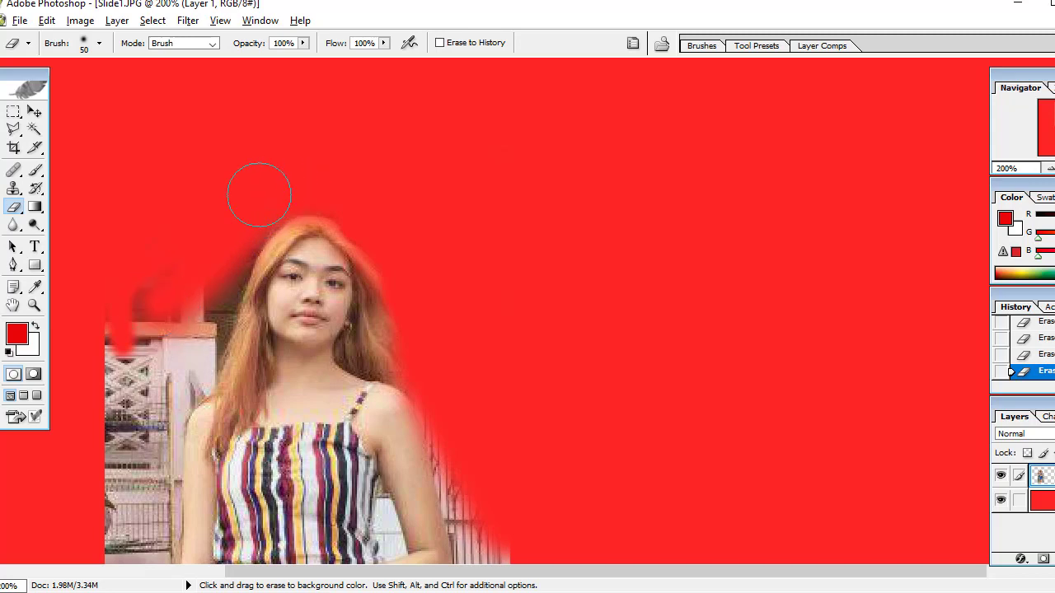
mouse_move(258, 193)
mouse_down()
mouse_move(211, 255)
mouse_move(105, 316)
mouse_move(107, 387)
mouse_move(146, 329)
mouse_move(207, 282)
mouse_move(156, 341)
mouse_move(207, 294)
mouse_move(159, 365)
mouse_up()
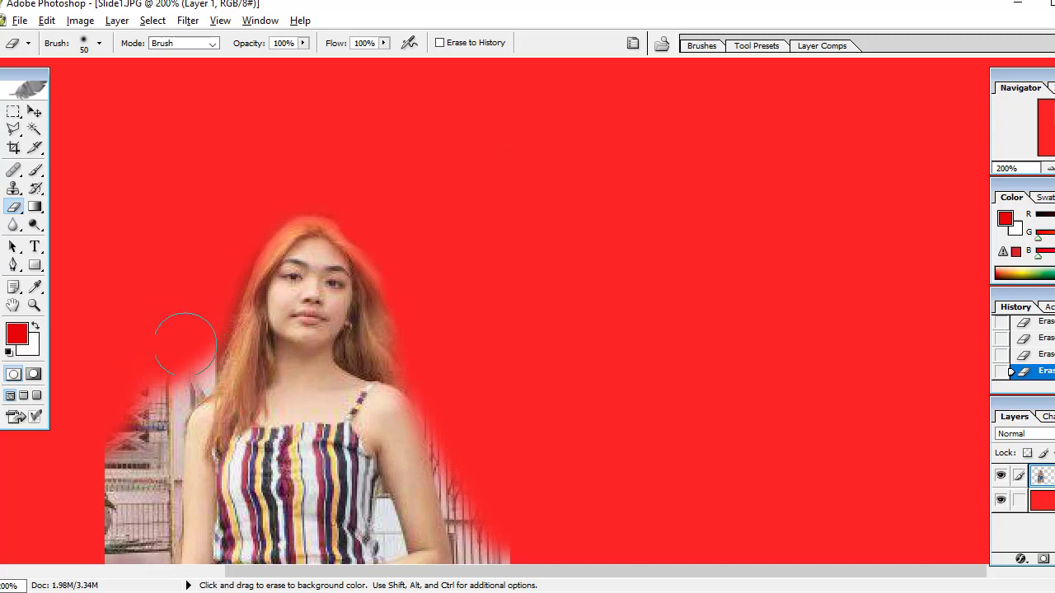
mouse_move(176, 330)
mouse_down()
mouse_move(135, 371)
mouse_move(176, 325)
mouse_move(176, 346)
mouse_move(154, 370)
mouse_move(135, 370)
mouse_up()
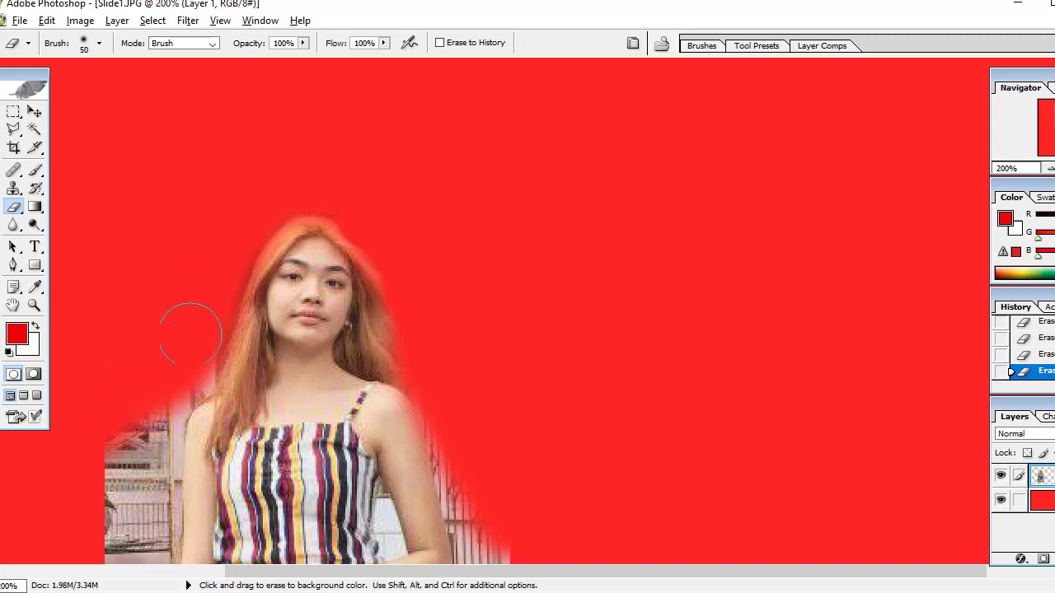
scroll(207, 207, down, 2)
Step: Erase the fence and pale wall left of her arm and shoulder to red
scroll(209, 207, down, 3)
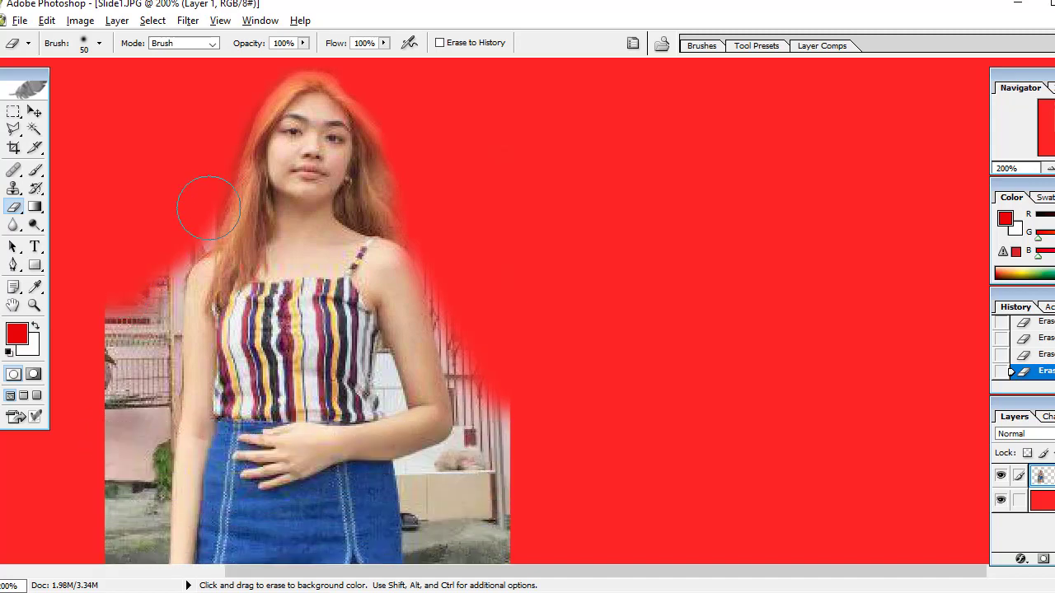
mouse_move(106, 258)
mouse_down()
mouse_move(82, 396)
mouse_move(148, 231)
mouse_move(186, 221)
mouse_up()
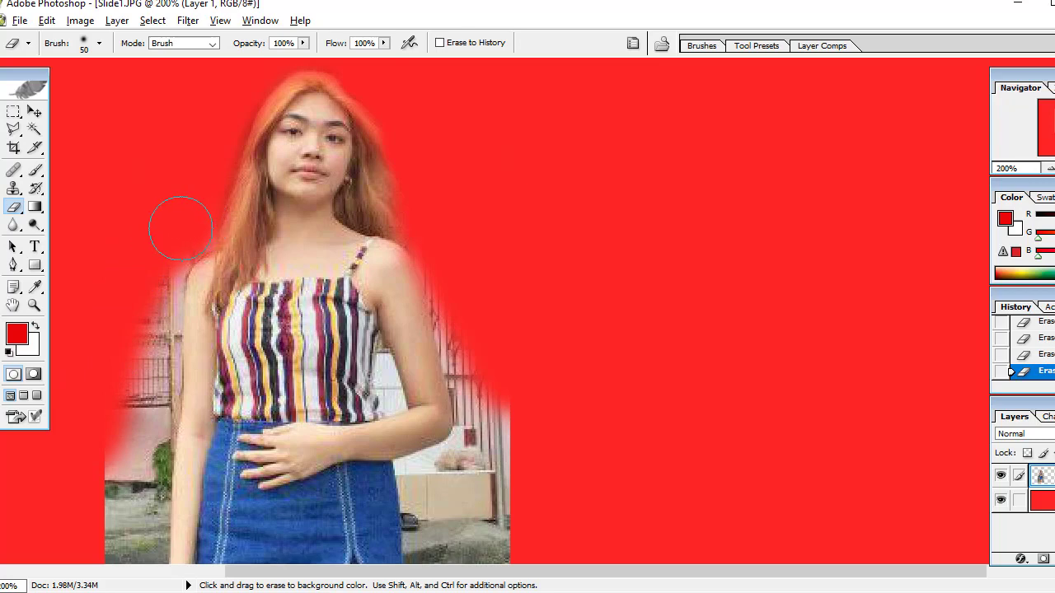
drag(156, 228, 144, 279)
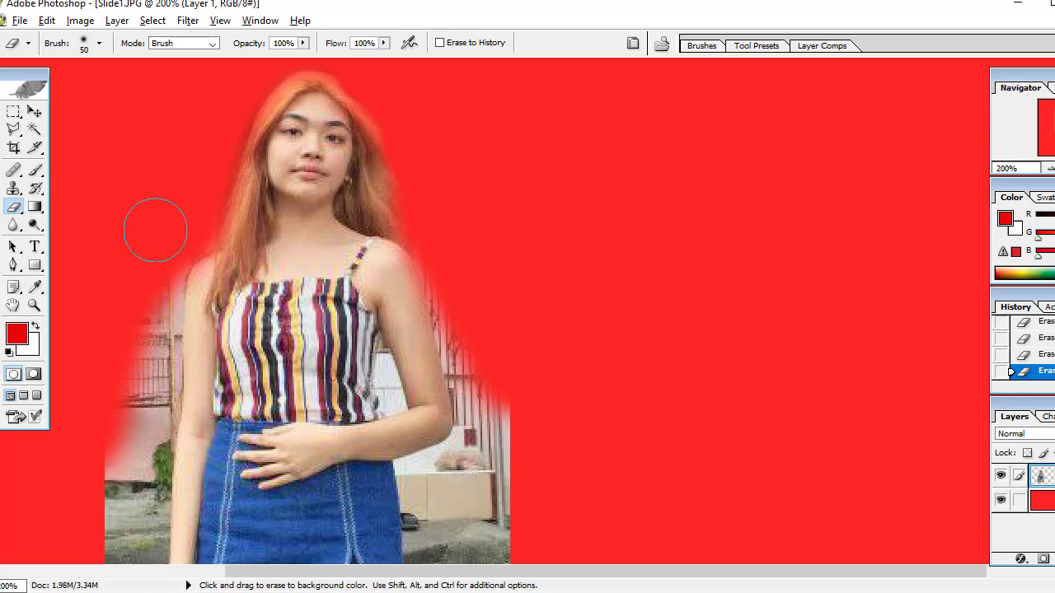
drag(150, 266, 125, 394)
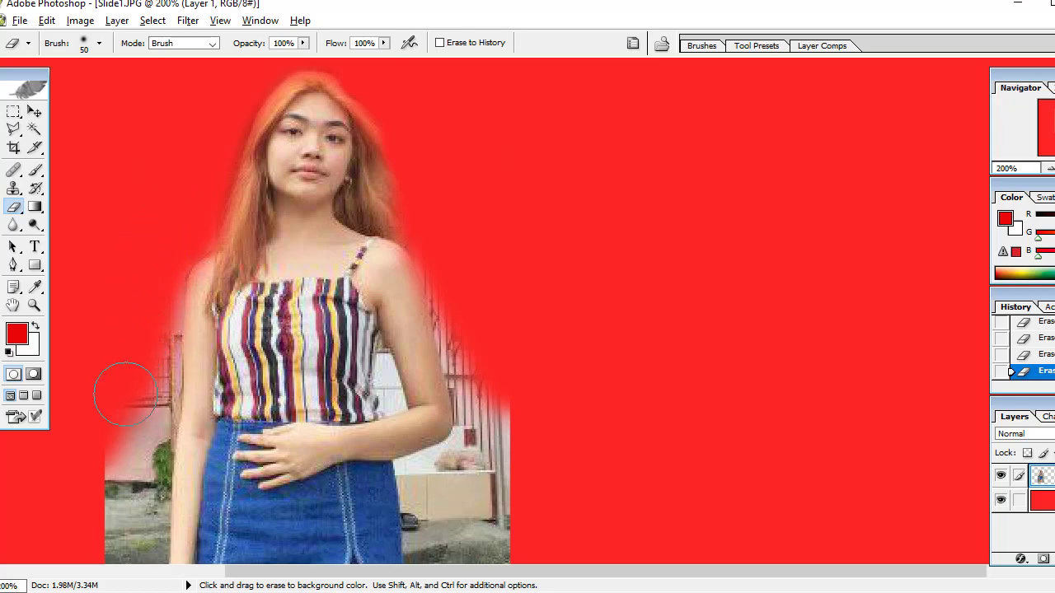
drag(151, 283, 138, 376)
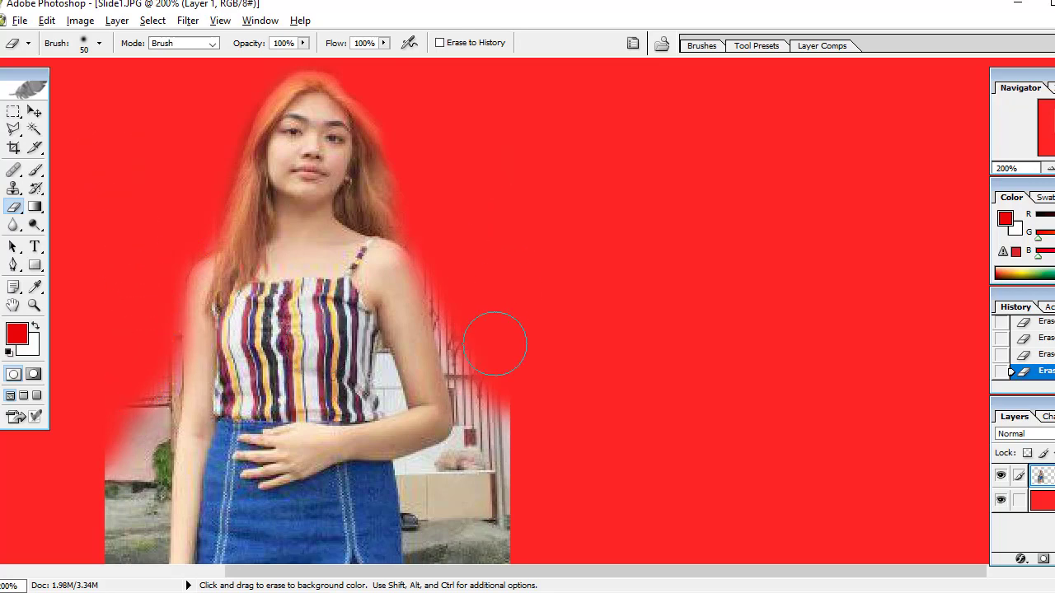
Step: Clean up pale and fence pixels along her shoulder, arm and skirt's right edge
drag(458, 293, 440, 236)
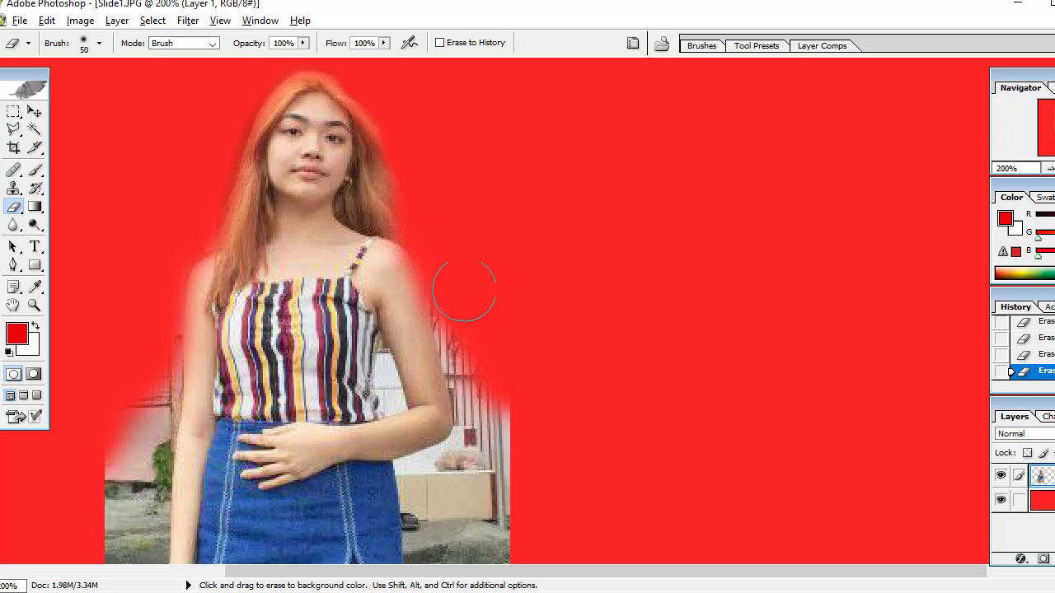
mouse_move(467, 285)
mouse_down()
mouse_move(495, 362)
mouse_move(469, 292)
mouse_move(509, 519)
mouse_up()
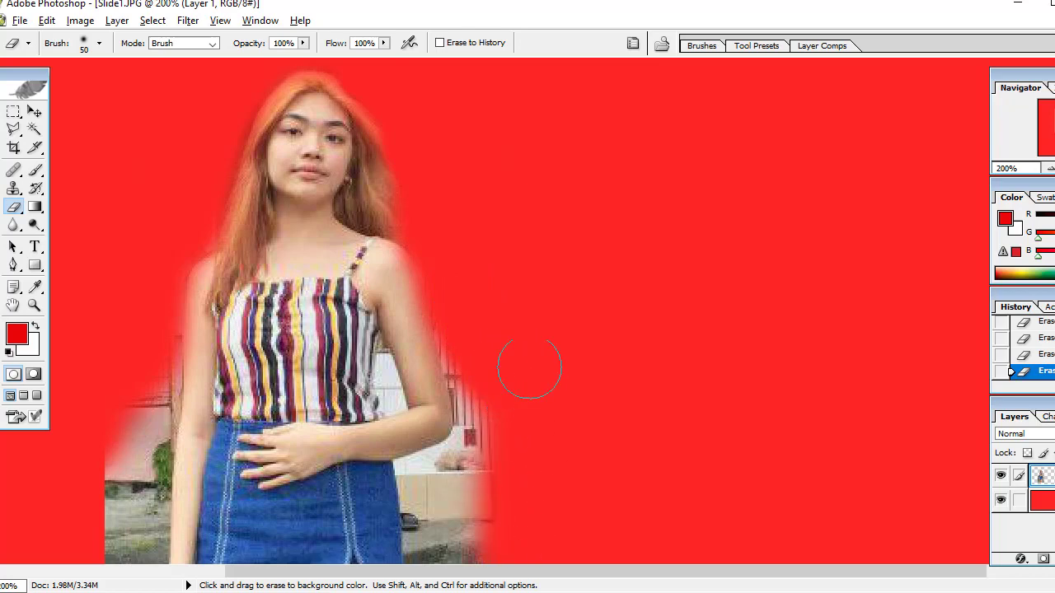
scroll(536, 350, down, 1)
scroll(539, 346, down, 4)
mouse_move(522, 332)
mouse_down()
mouse_move(494, 483)
mouse_move(461, 375)
mouse_move(436, 355)
mouse_move(455, 352)
mouse_move(459, 436)
mouse_move(479, 296)
mouse_move(489, 291)
mouse_move(459, 357)
mouse_move(433, 332)
mouse_move(448, 365)
mouse_move(423, 353)
mouse_move(432, 449)
mouse_move(459, 370)
mouse_move(470, 537)
mouse_move(452, 420)
mouse_move(517, 531)
mouse_up()
Step: Erase the grey ground beside her right leg down to the image bottom
scroll(501, 404, down, 3)
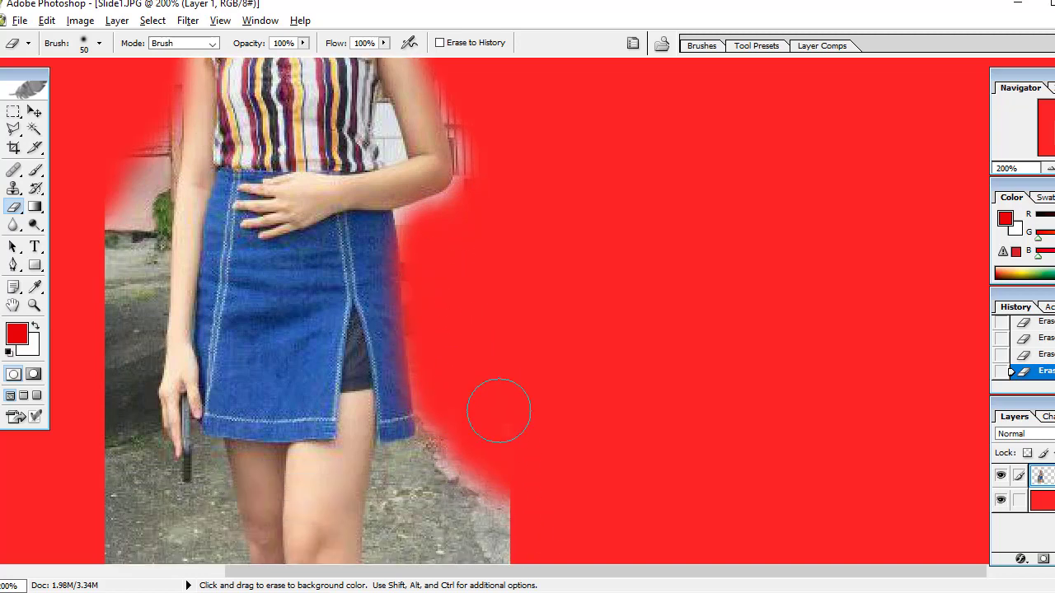
scroll(499, 379, down, 3)
drag(497, 358, 482, 497)
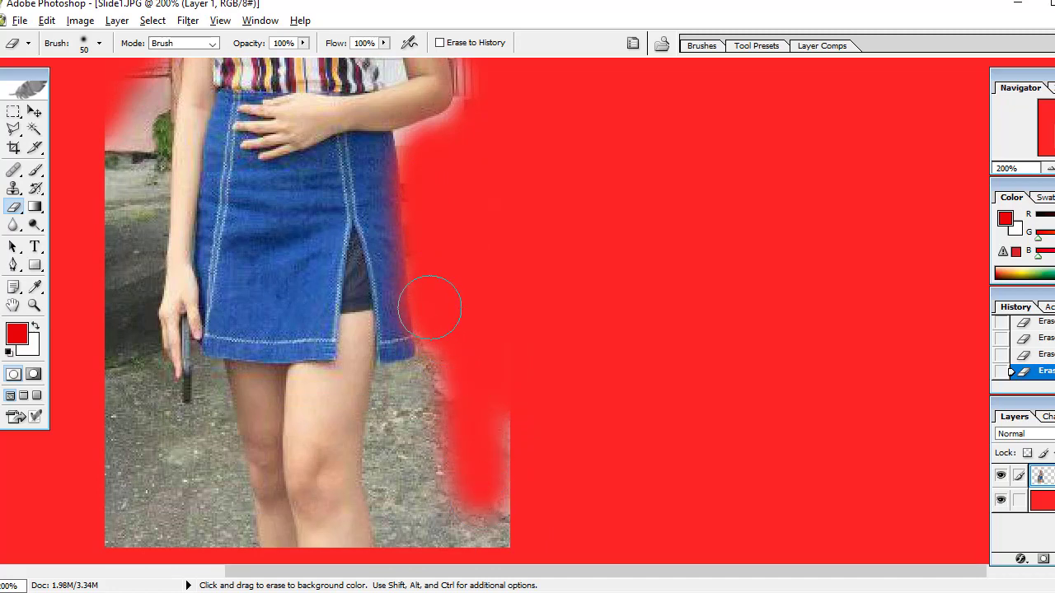
drag(447, 322, 463, 457)
mouse_move(489, 388)
mouse_down()
mouse_move(511, 482)
mouse_move(447, 536)
mouse_move(462, 536)
mouse_move(439, 449)
mouse_up()
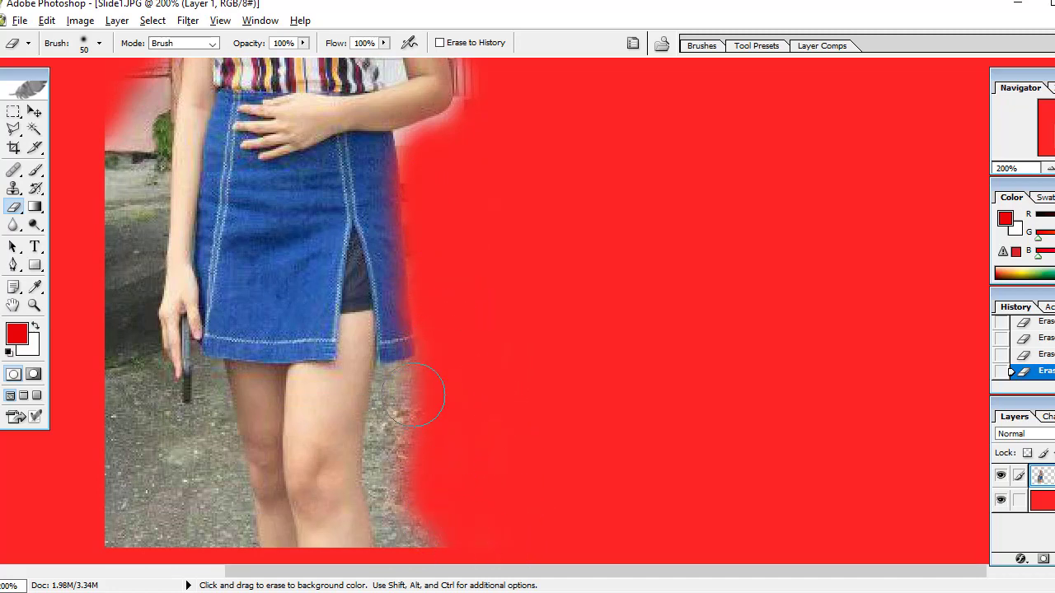
mouse_move(414, 393)
mouse_down()
mouse_move(412, 436)
mouse_move(443, 546)
mouse_up()
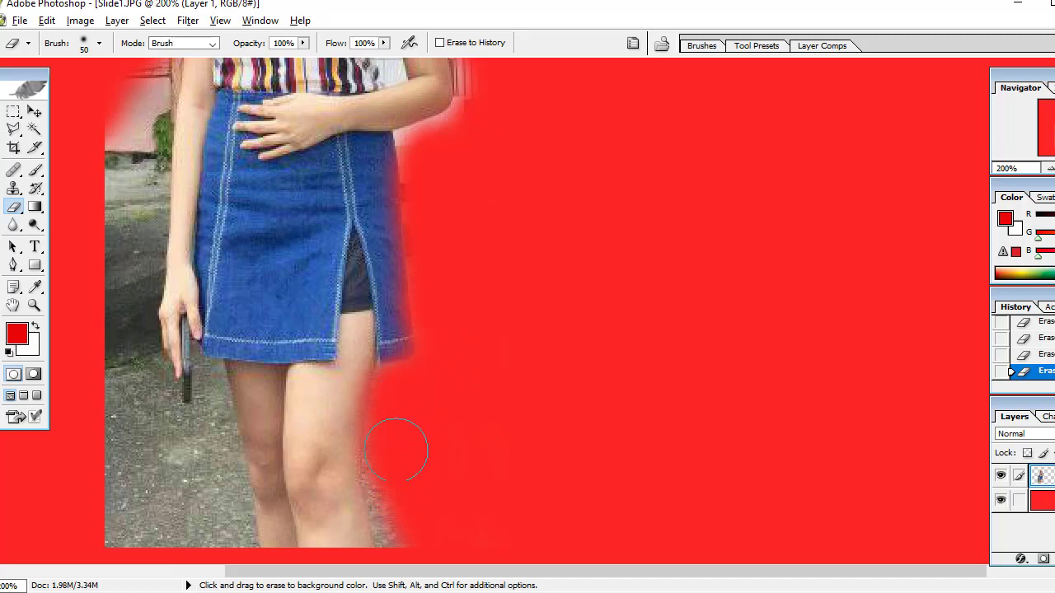
drag(400, 476, 404, 472)
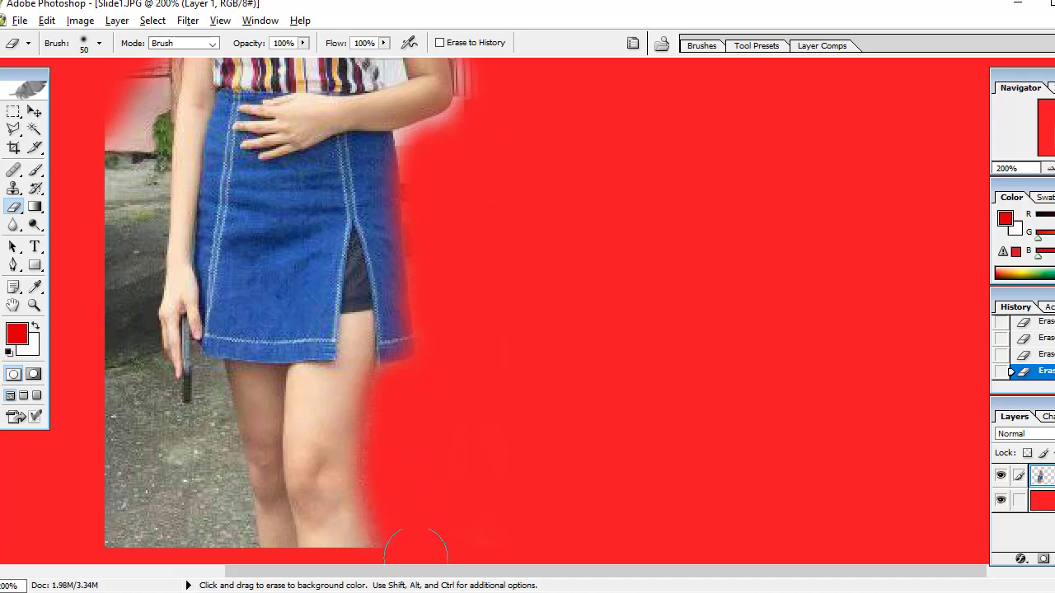
scroll(448, 412, up, 1)
scroll(524, 346, up, 2)
Step: Erase the leftover background lines beside her right arm
scroll(525, 339, up, 1)
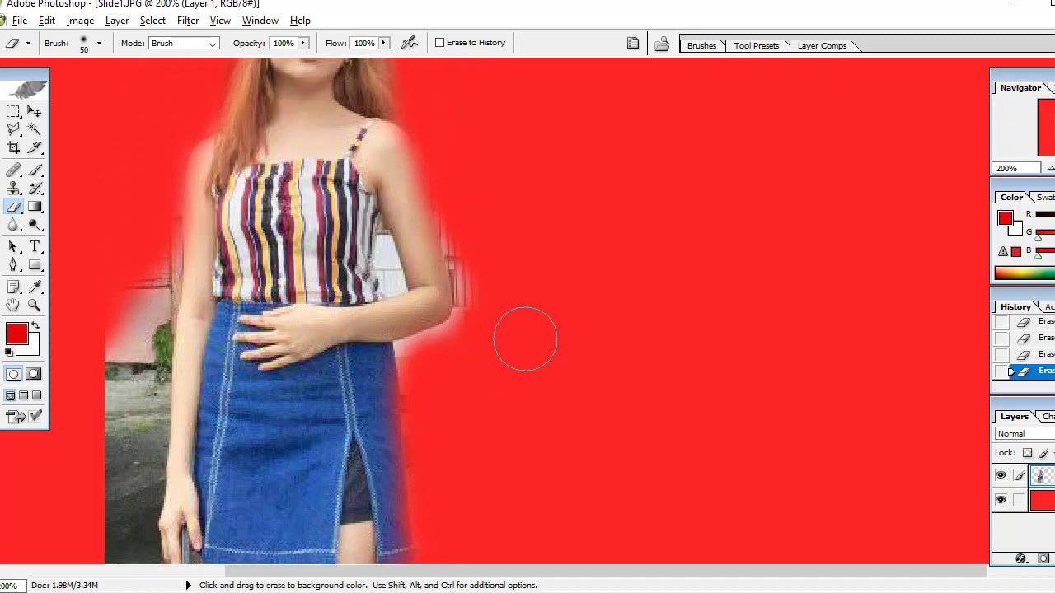
scroll(525, 338, up, 1)
scroll(524, 342, up, 1)
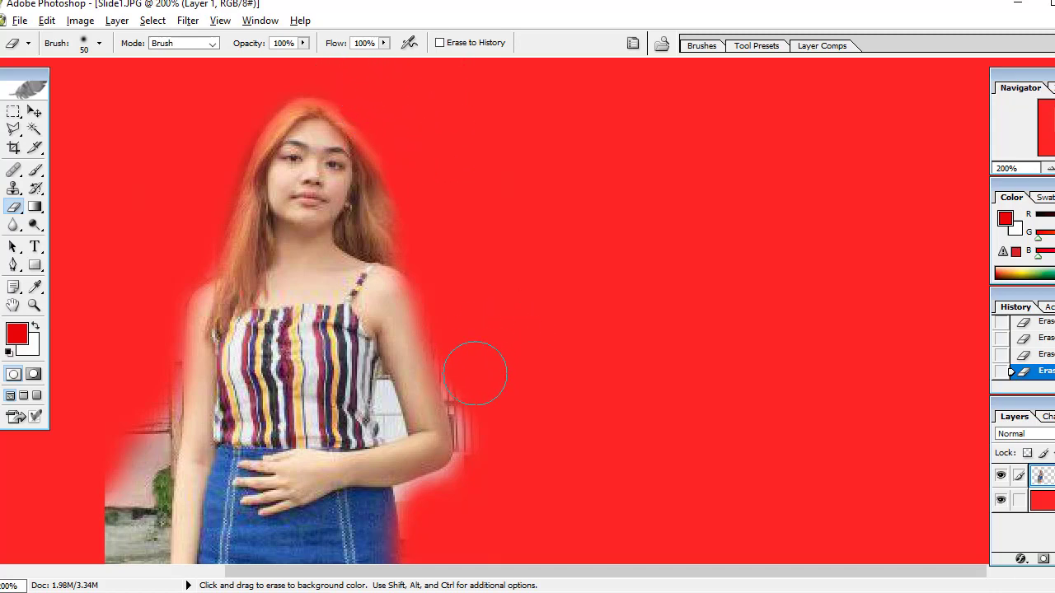
mouse_move(482, 386)
mouse_down()
mouse_move(478, 423)
mouse_move(500, 462)
mouse_up()
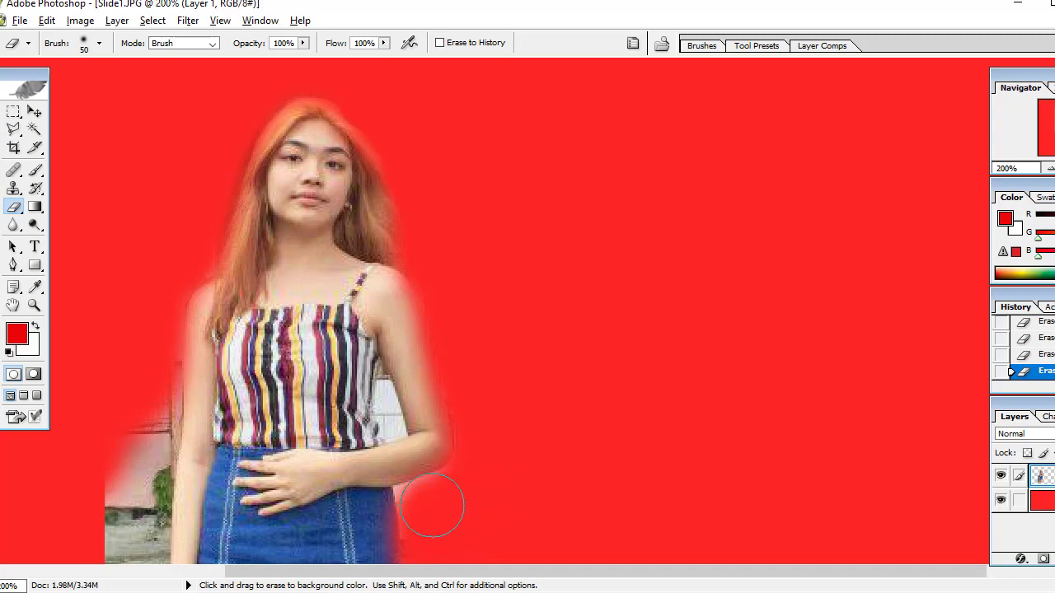
Step: Erase the white and grey building area left of her arm and hip to red
scroll(522, 445, down, 5)
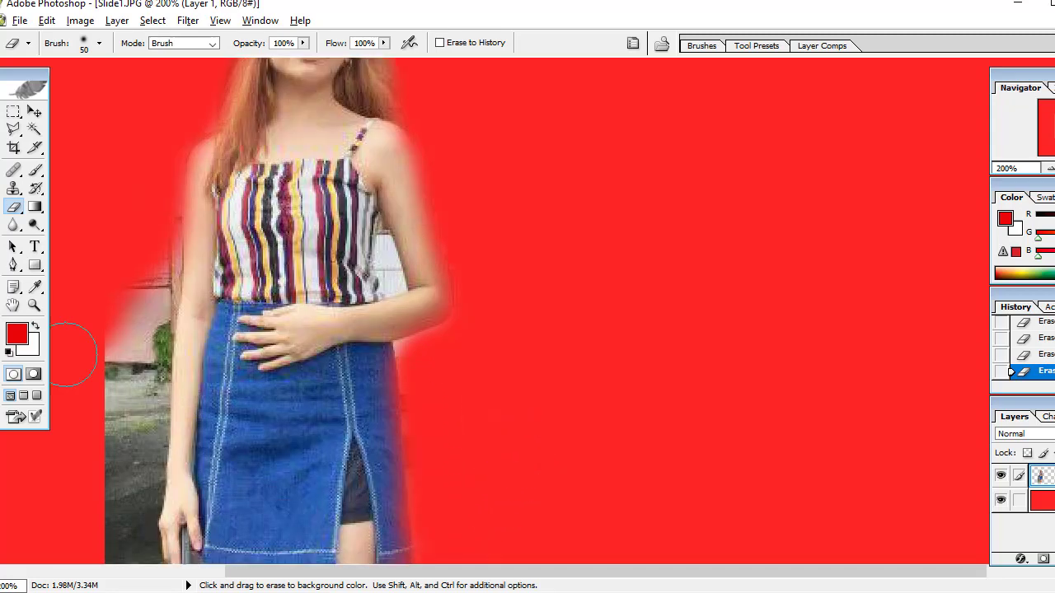
drag(145, 271, 92, 456)
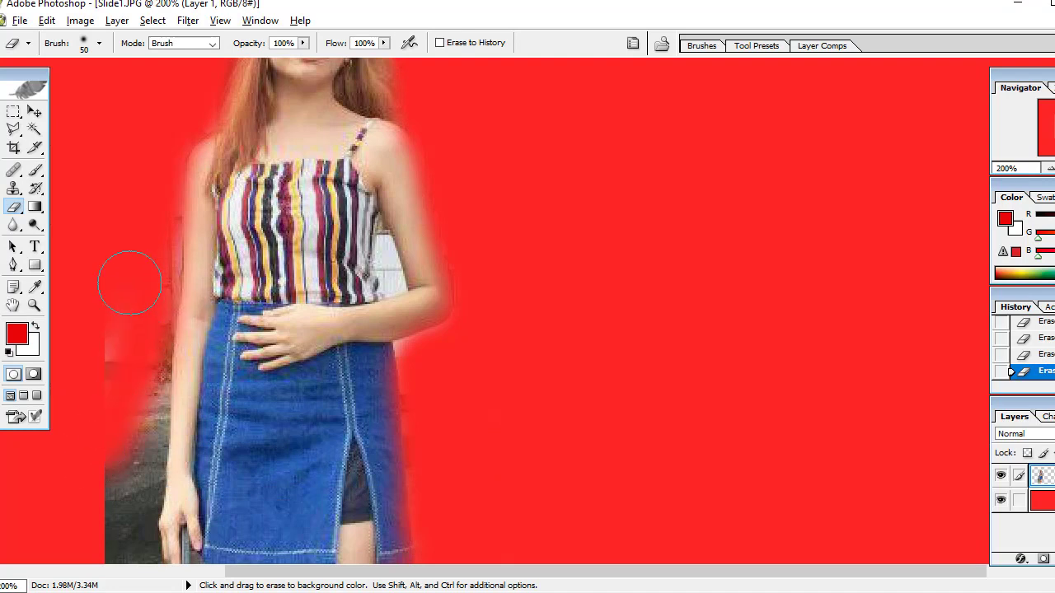
drag(129, 283, 118, 459)
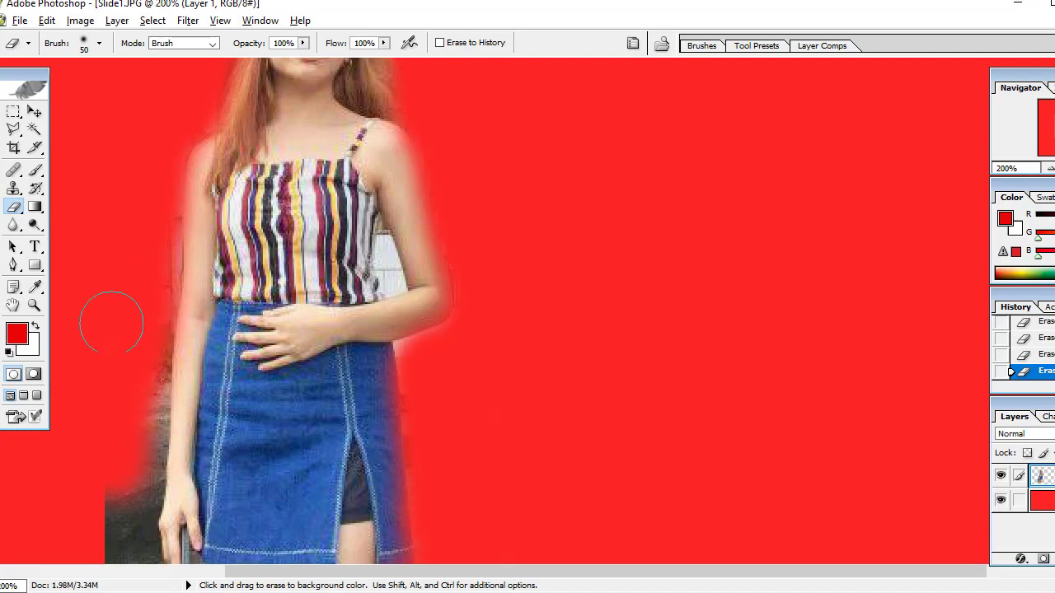
mouse_move(158, 257)
mouse_down()
mouse_move(142, 227)
mouse_move(130, 330)
mouse_move(146, 223)
mouse_move(118, 360)
mouse_move(141, 306)
mouse_move(134, 371)
mouse_move(140, 254)
mouse_move(123, 404)
mouse_move(137, 347)
mouse_move(130, 254)
mouse_up()
scroll(124, 321, down, 2)
scroll(127, 259, down, 3)
Step: Erase the grey pavement at the bottom-left corner and beside the phone to red
scroll(126, 260, down, 2)
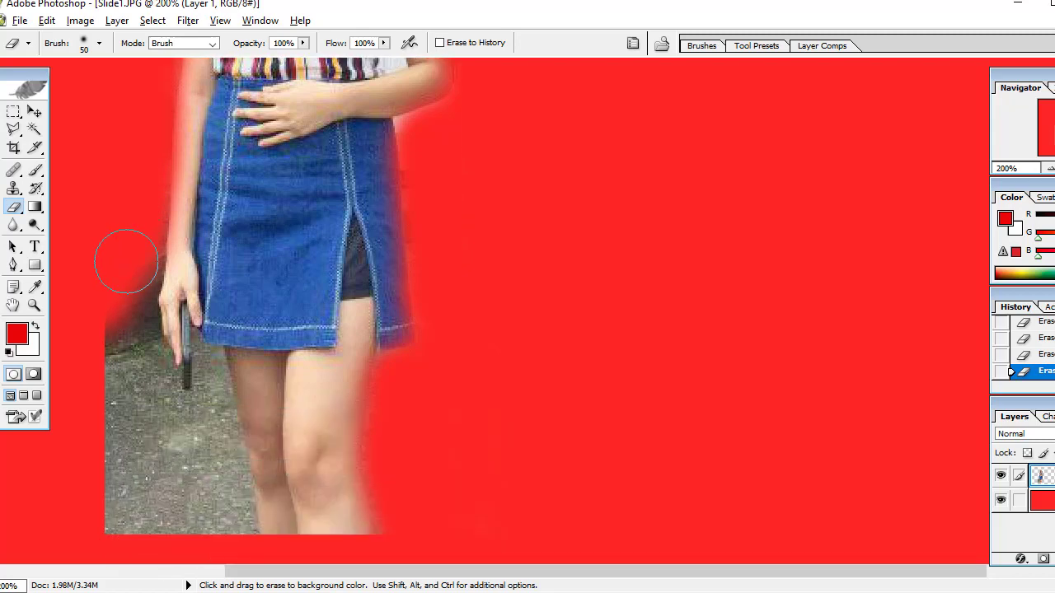
drag(105, 353, 120, 500)
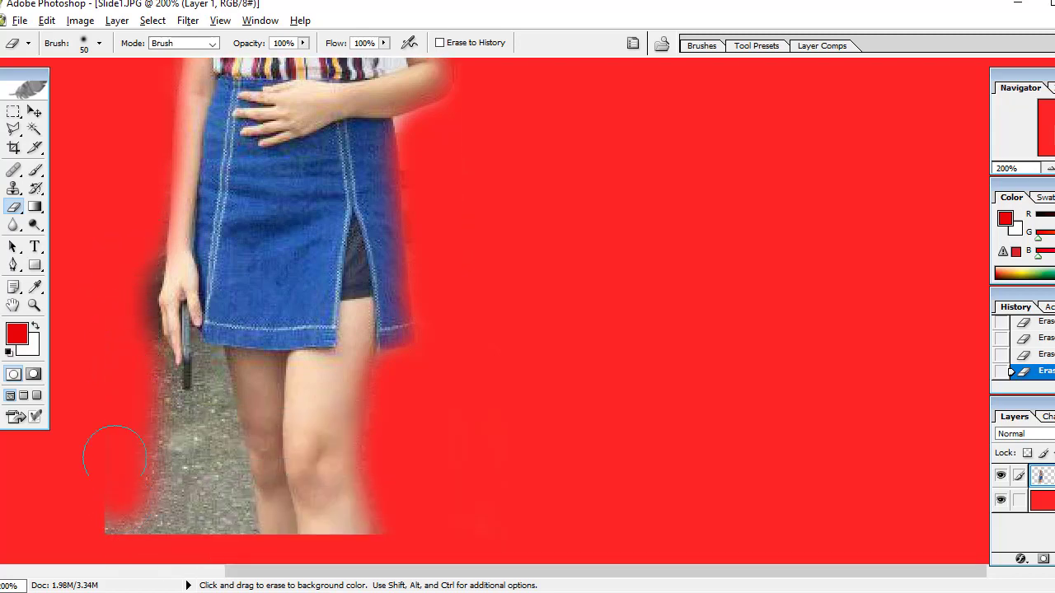
mouse_move(115, 457)
mouse_down()
mouse_move(113, 508)
mouse_move(159, 459)
mouse_up()
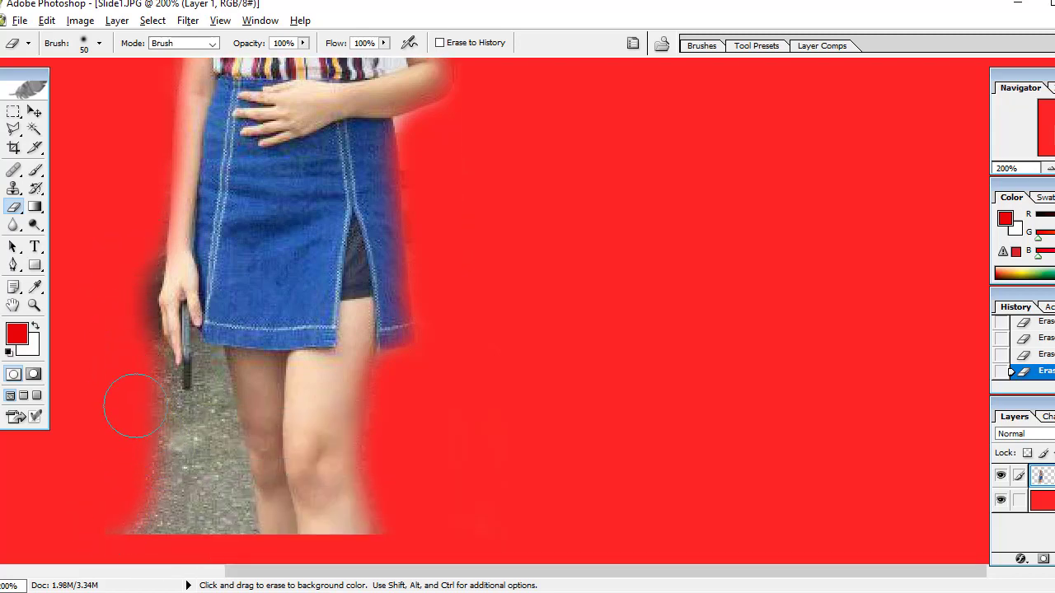
mouse_move(141, 353)
mouse_down()
mouse_move(152, 418)
mouse_move(141, 514)
mouse_move(187, 447)
mouse_move(215, 493)
mouse_up()
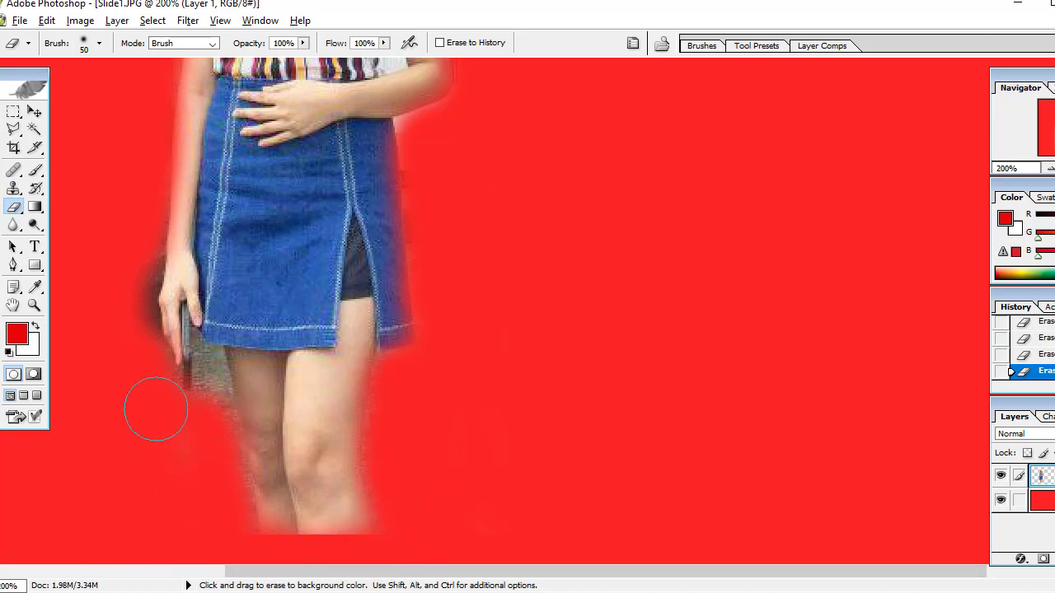
scroll(145, 426, up, 2)
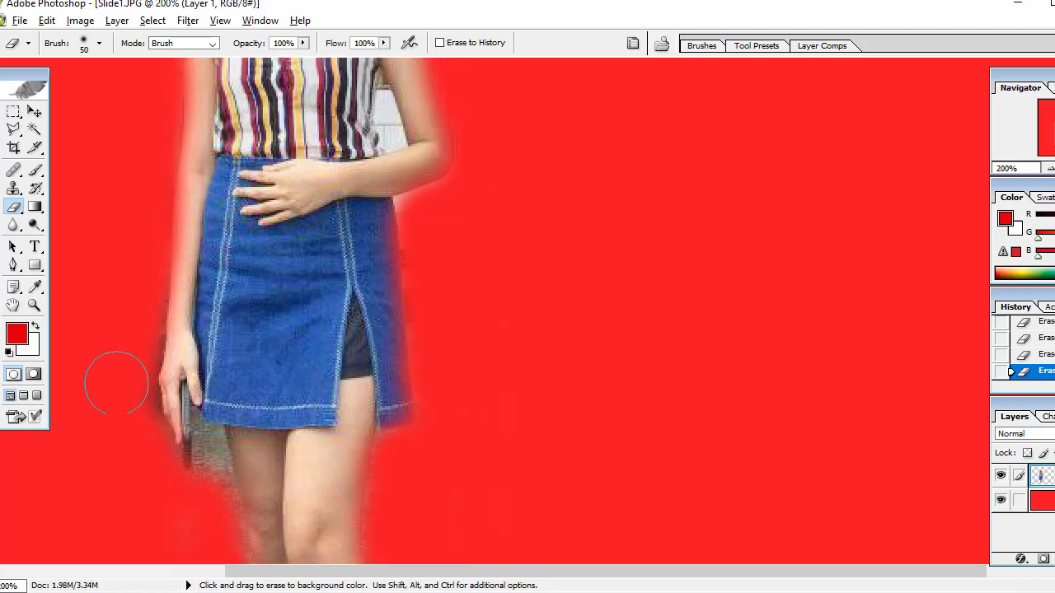
scroll(78, 332, up, 2)
scroll(78, 336, up, 3)
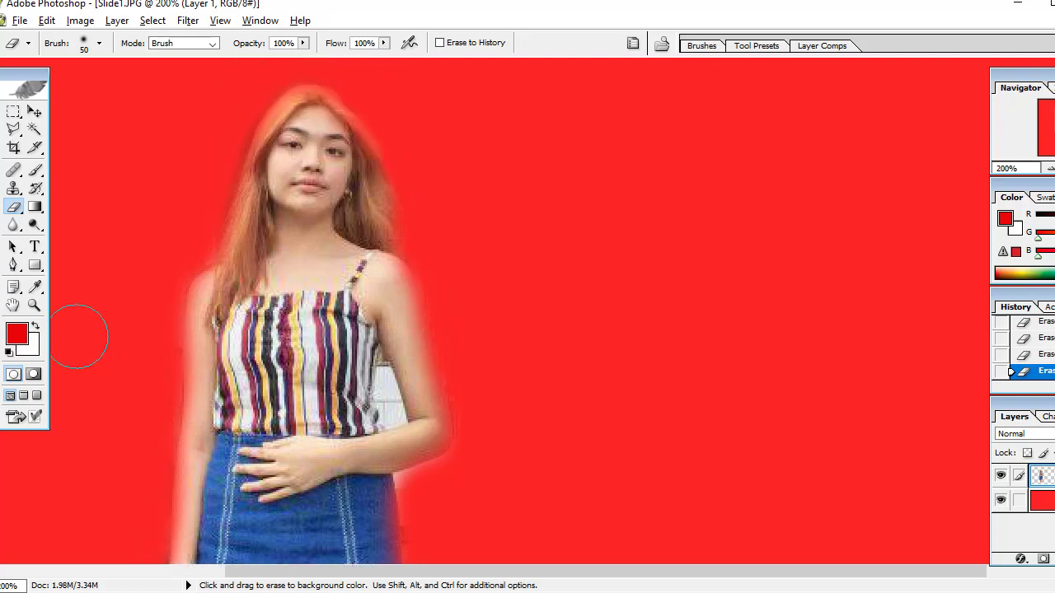
scroll(78, 335, up, 1)
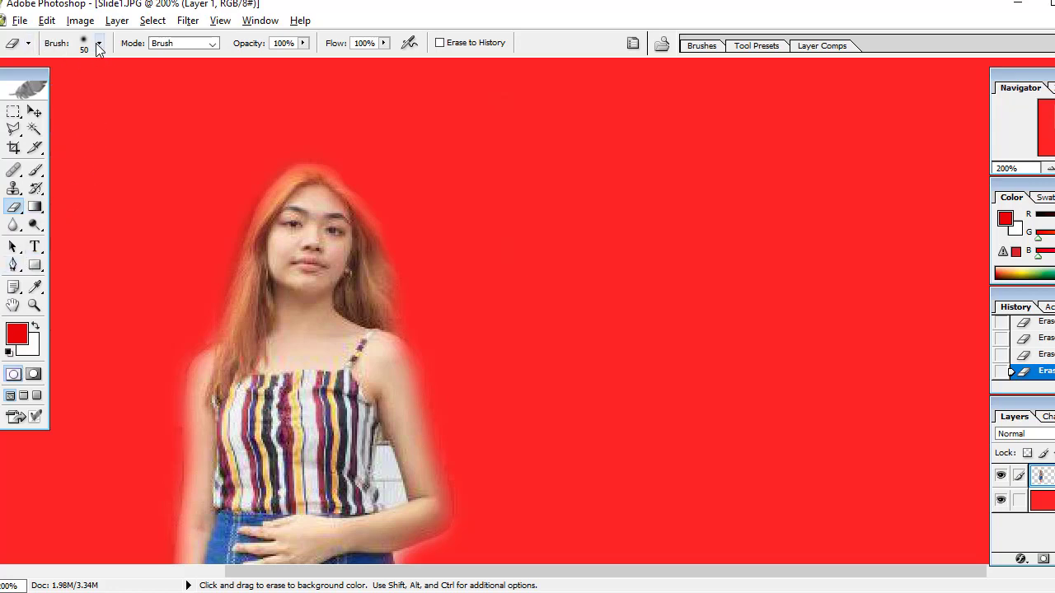
Step: Set the Eraser brush Master Diameter to 11 px
click(97, 46)
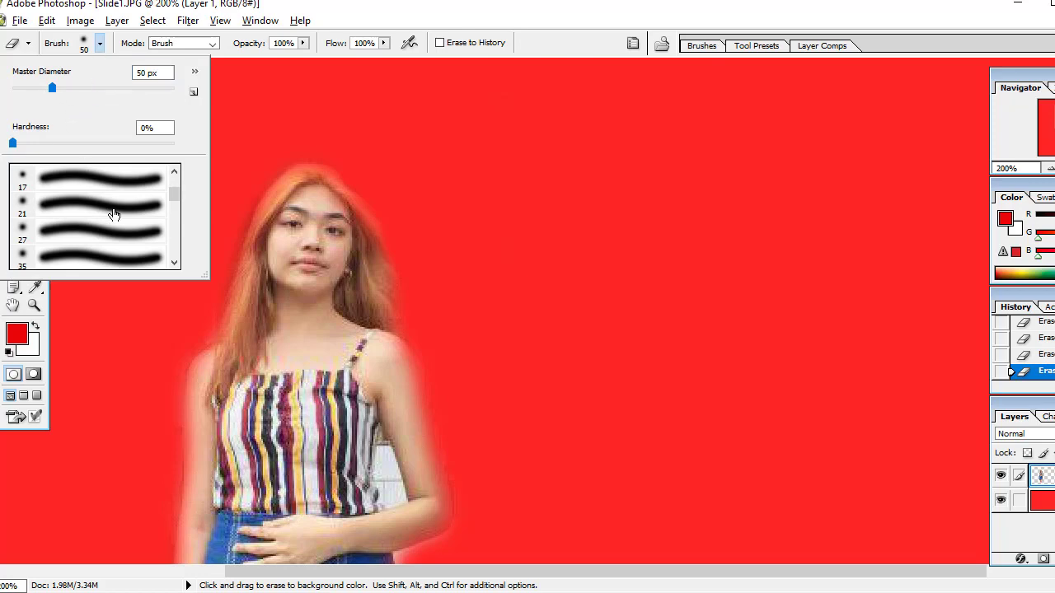
scroll(114, 214, down, 1)
scroll(113, 216, down, 1)
scroll(112, 217, down, 1)
scroll(111, 218, down, 1)
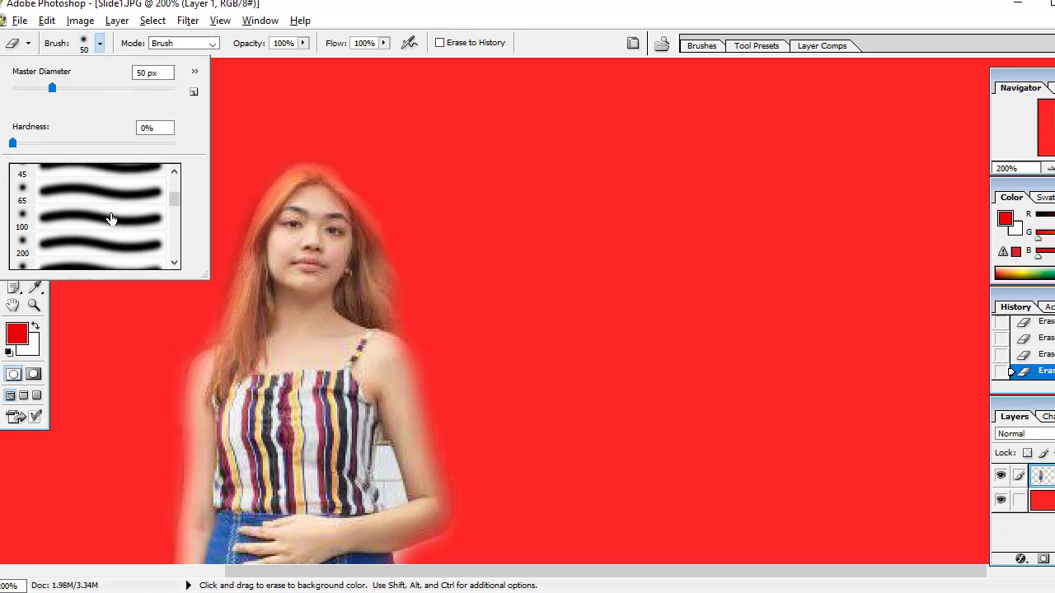
click(101, 199)
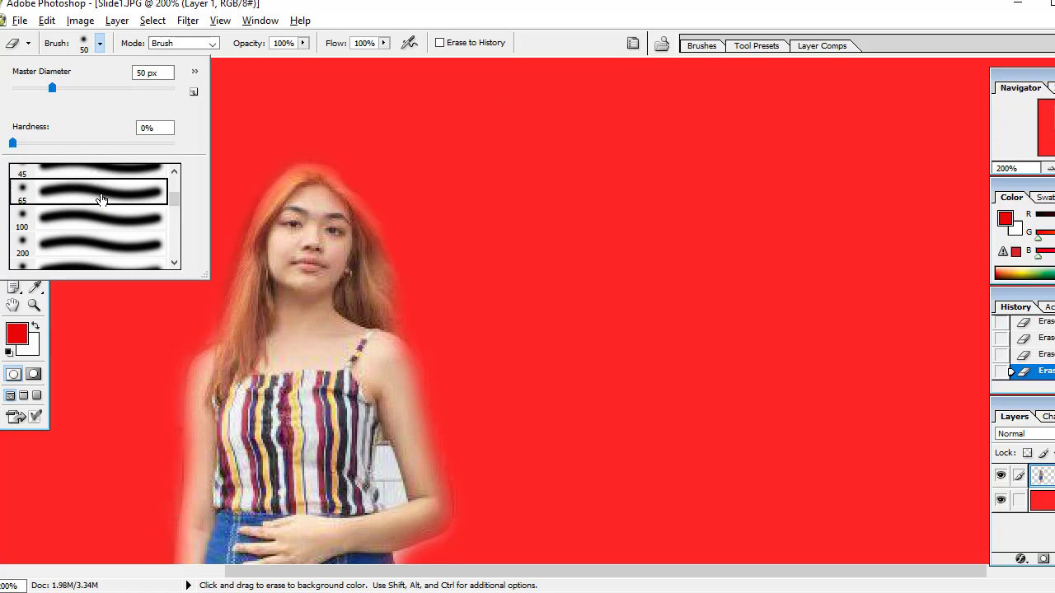
click(23, 89)
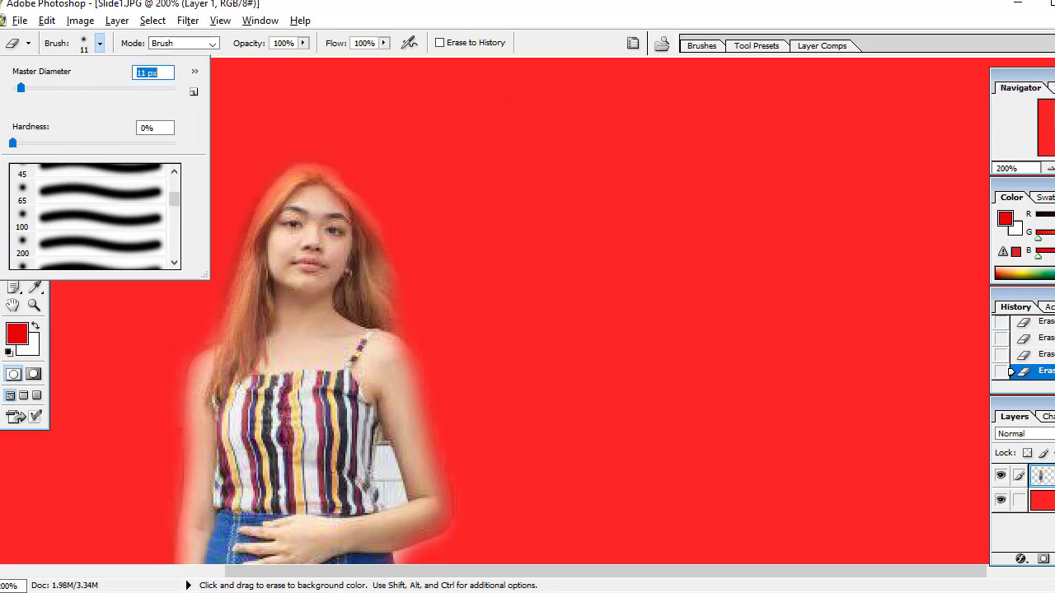
click(93, 390)
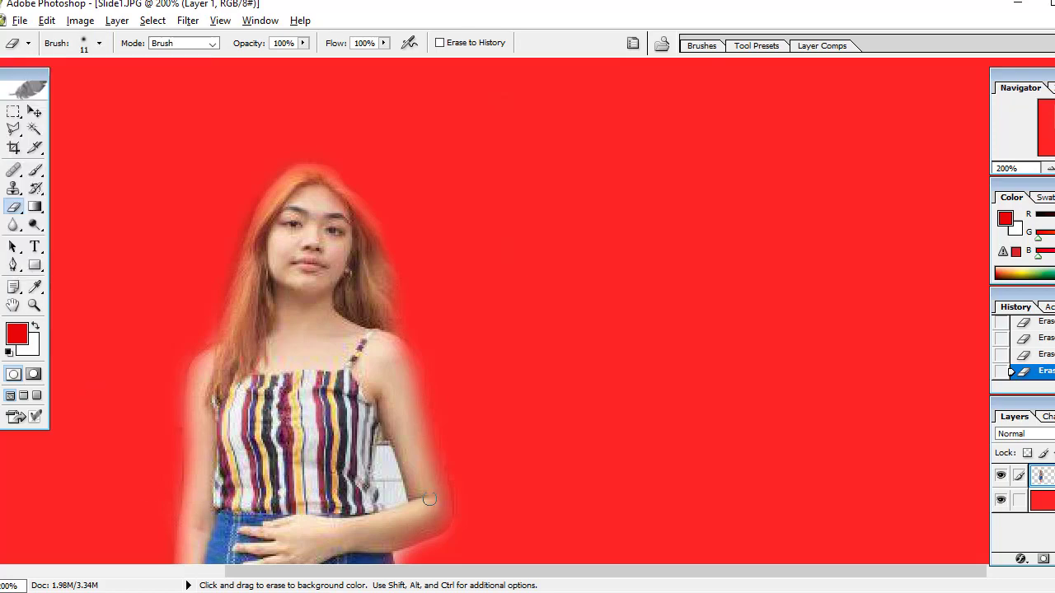
Step: Erase the grey gap beside the right arm and the grey strap below the skirt hem
drag(382, 446, 387, 481)
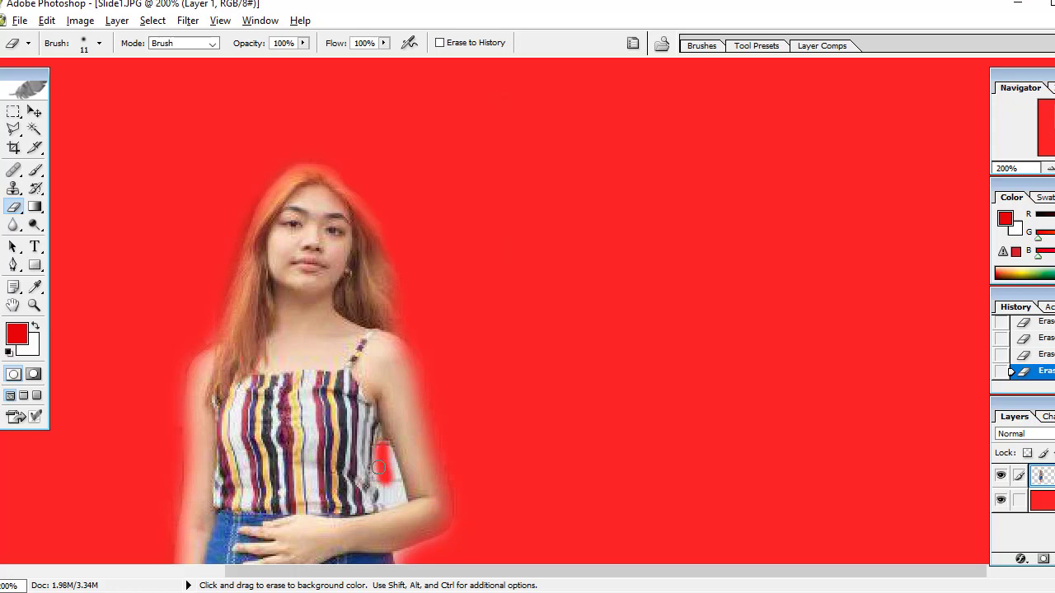
drag(378, 467, 384, 461)
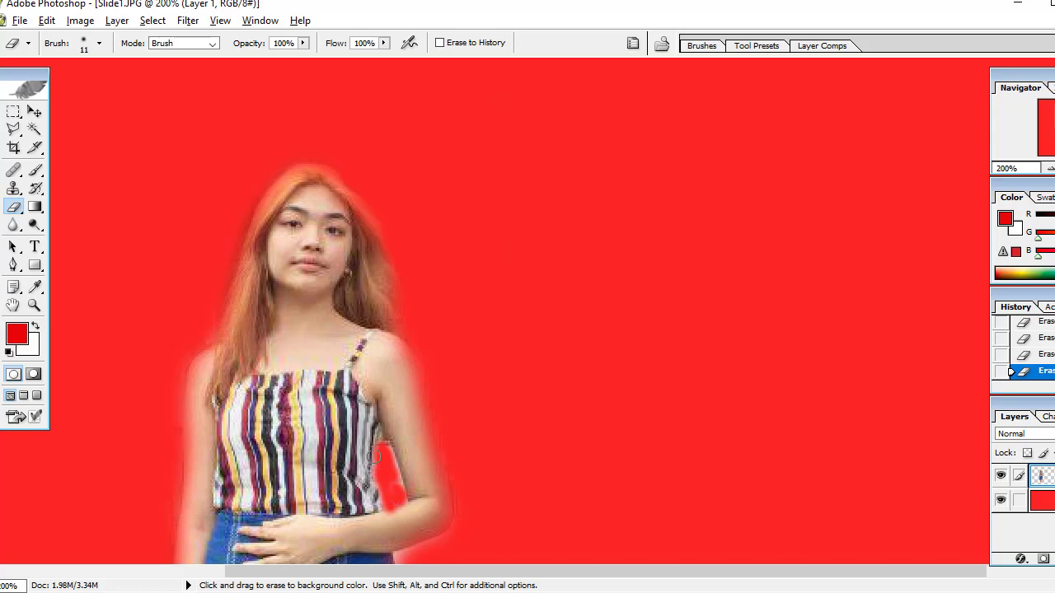
scroll(396, 288, down, 2)
scroll(462, 338, down, 2)
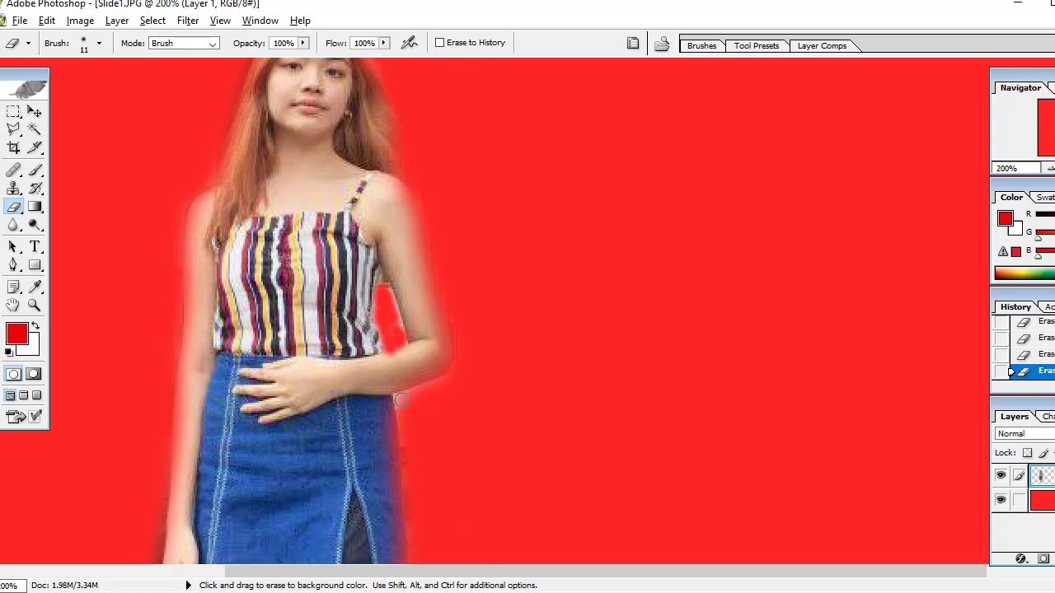
scroll(403, 407, down, 2)
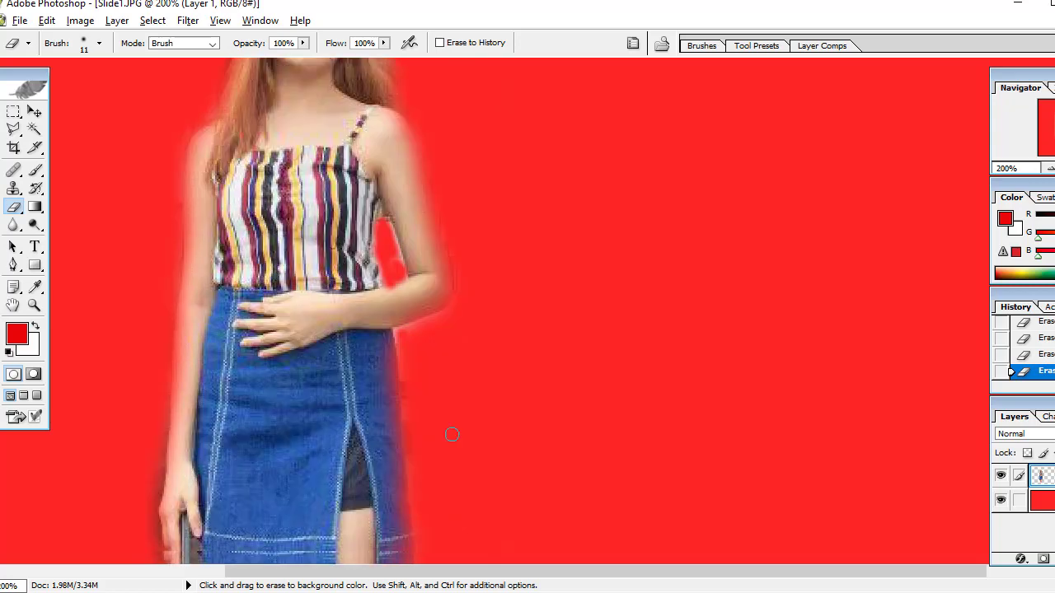
scroll(450, 431, down, 1)
scroll(445, 436, down, 1)
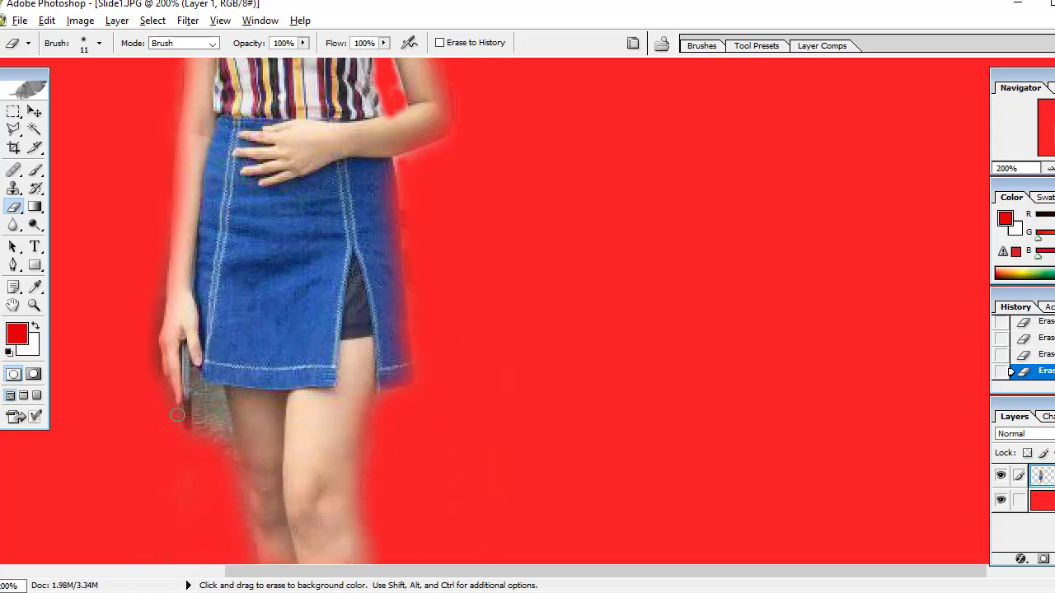
mouse_move(201, 395)
mouse_down()
mouse_move(210, 435)
mouse_move(195, 470)
mouse_up()
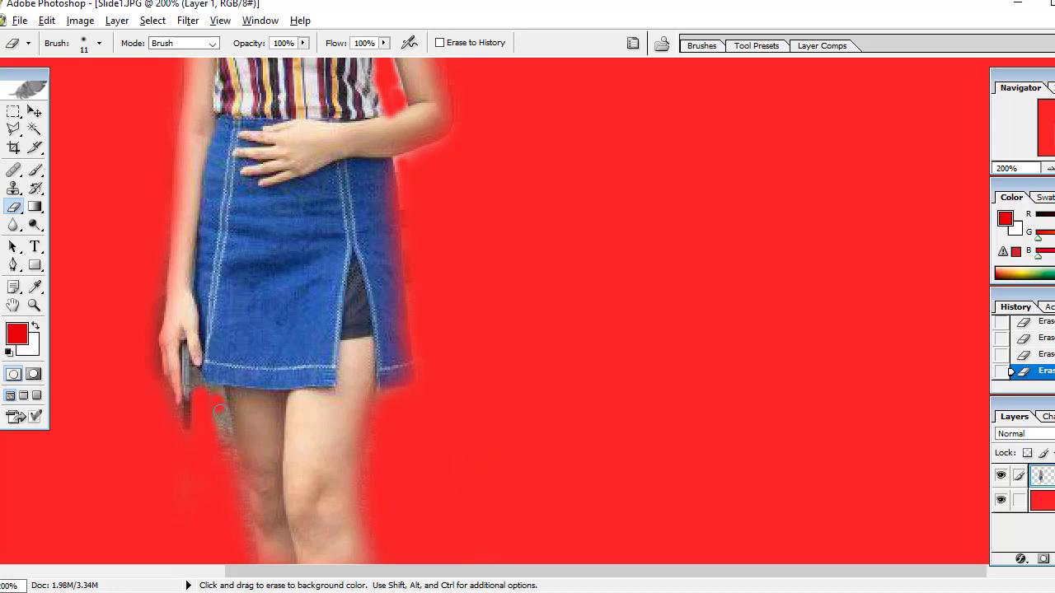
drag(219, 410, 224, 434)
drag(210, 395, 216, 446)
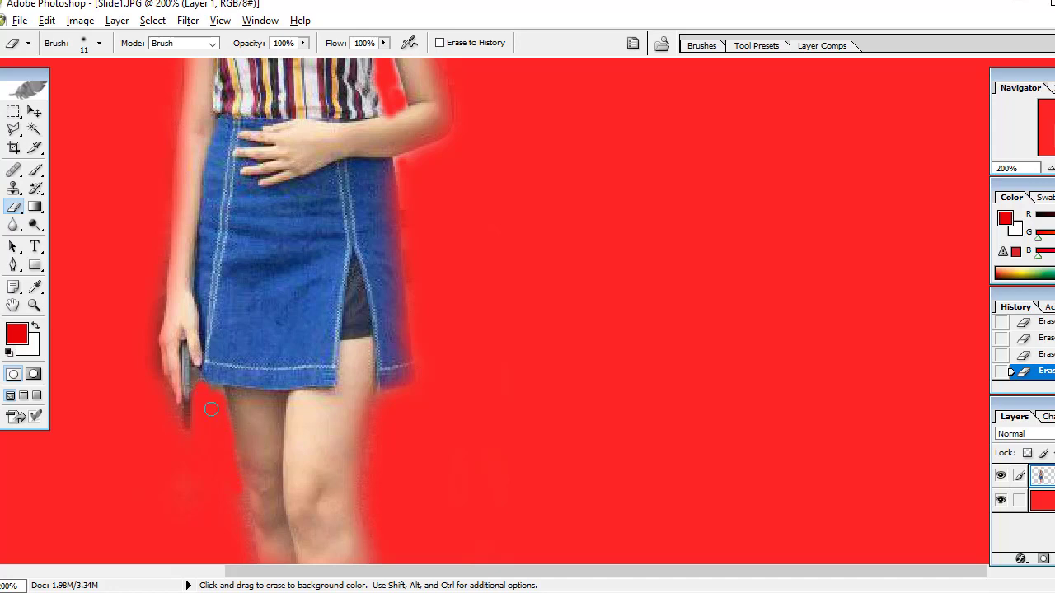
scroll(210, 418, down, 2)
scroll(210, 418, down, 1)
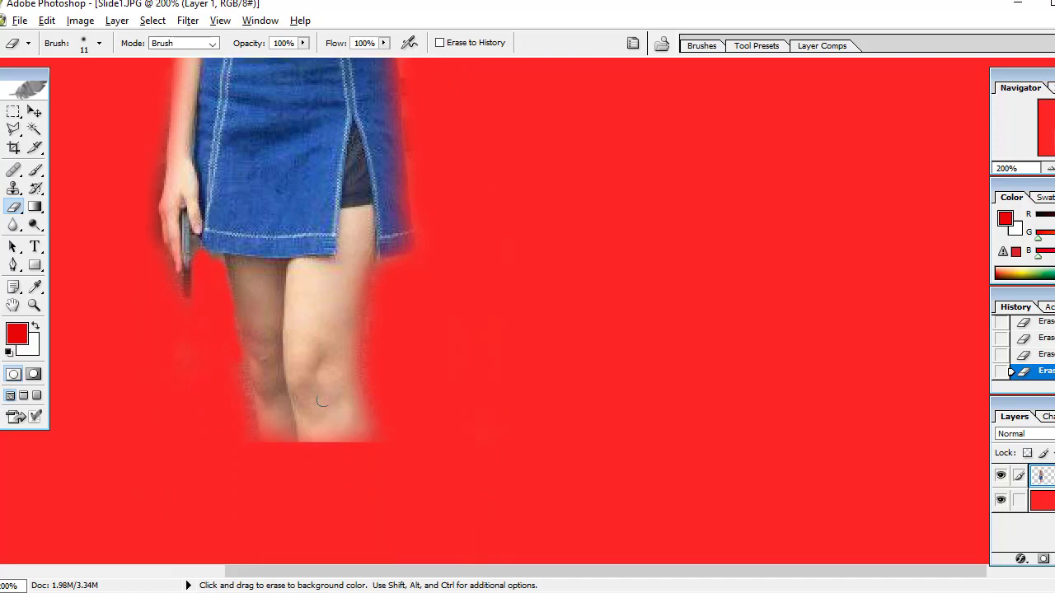
scroll(431, 297, up, 1)
scroll(433, 295, up, 2)
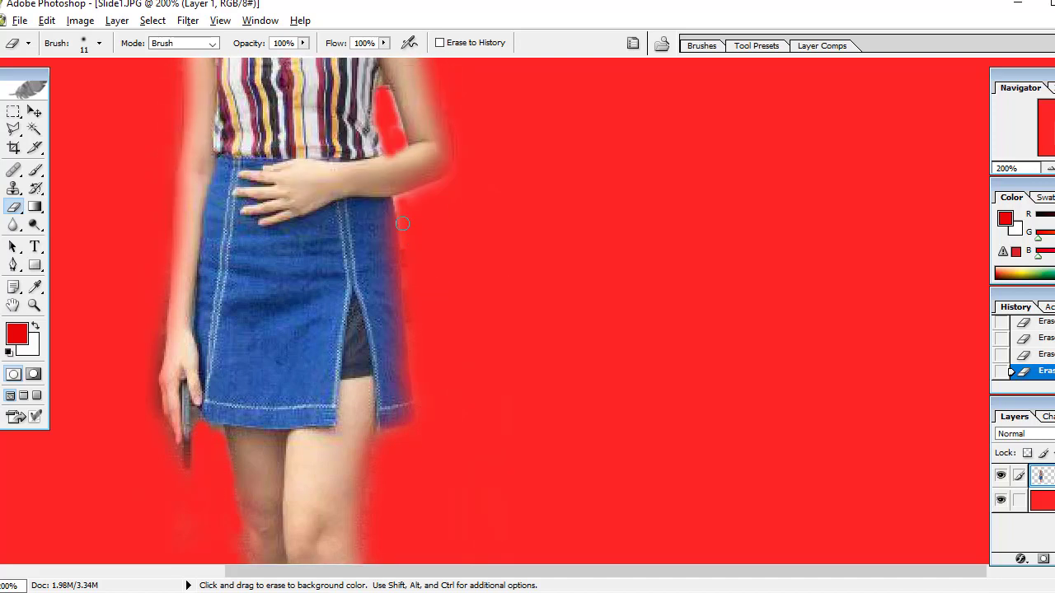
Step: Fit the image on screen, then zoom in to 300% on the shoulder and right arm
key(ctrl+0)
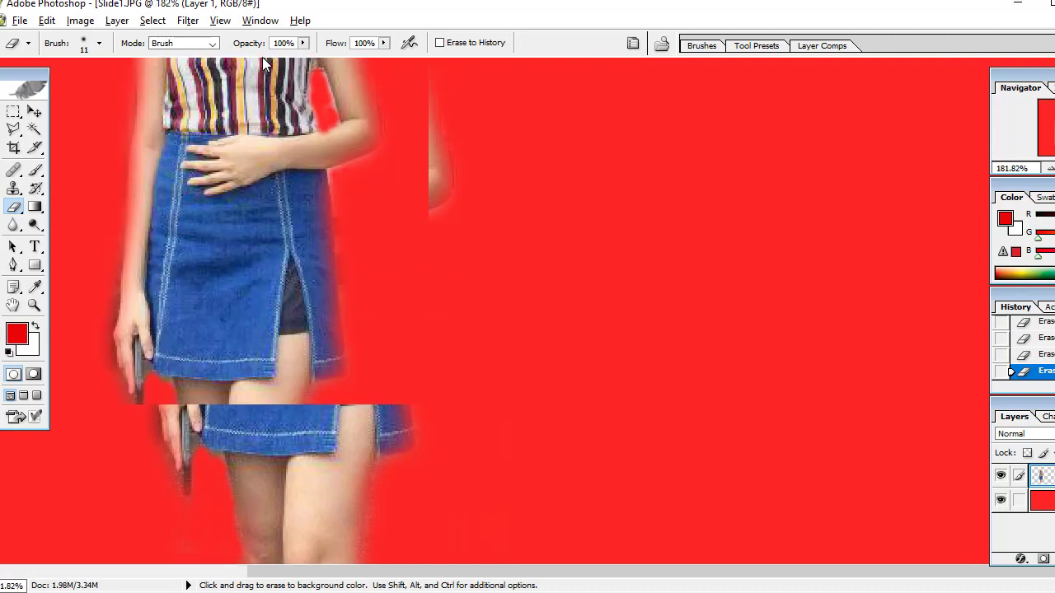
click(220, 20)
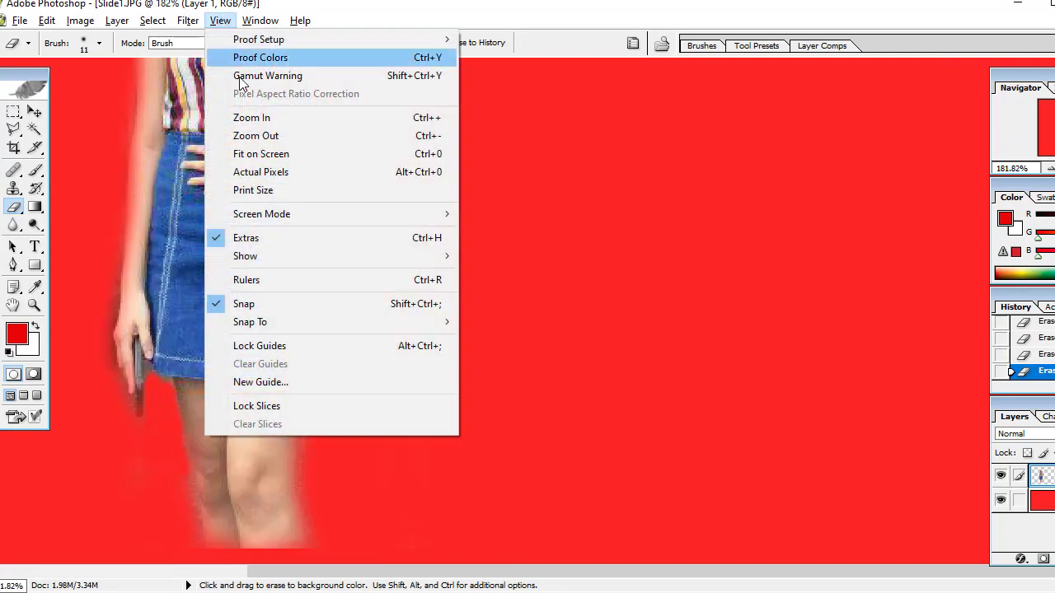
click(270, 118)
scroll(351, 215, up, 1)
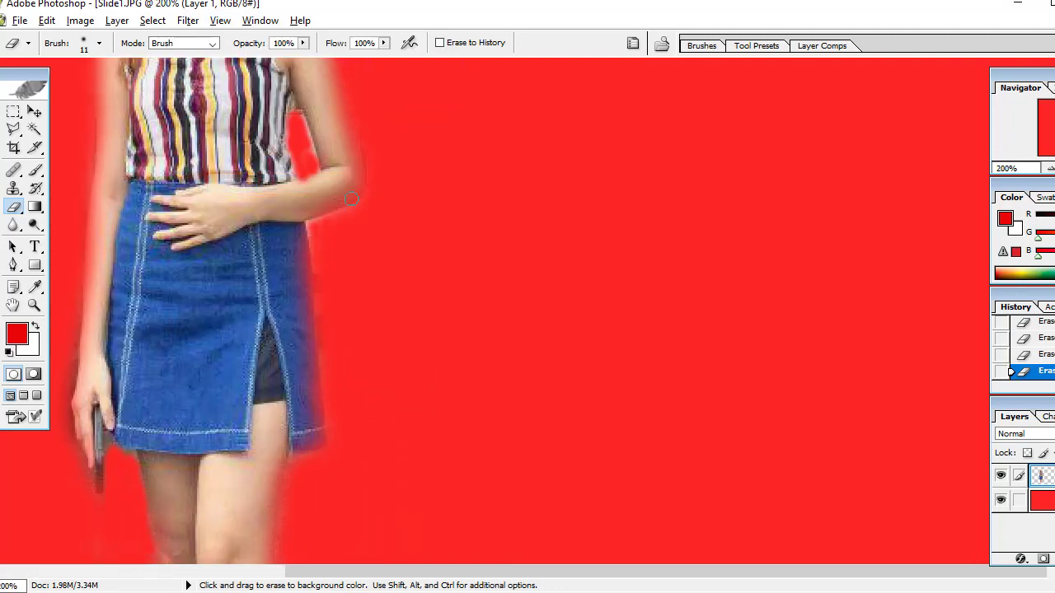
scroll(350, 210, up, 1)
scroll(351, 205, up, 1)
scroll(351, 198, up, 2)
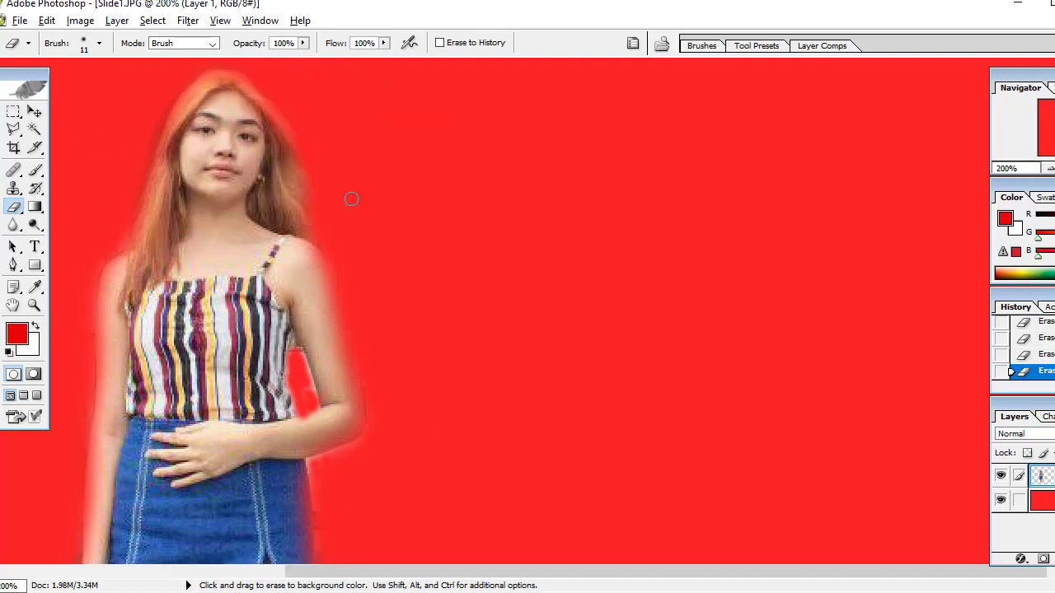
click(220, 21)
click(266, 117)
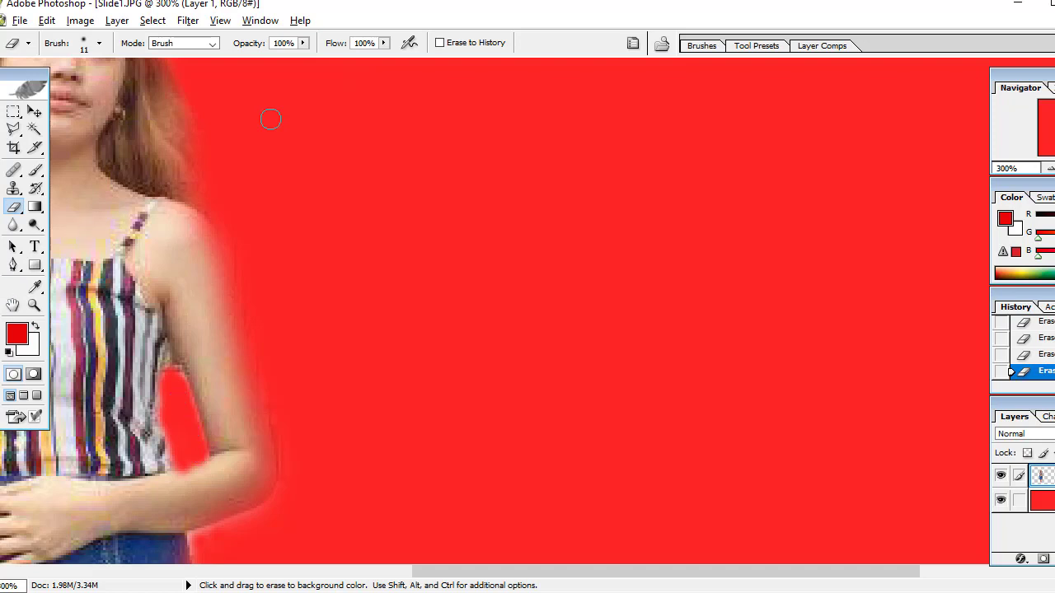
click(13, 189)
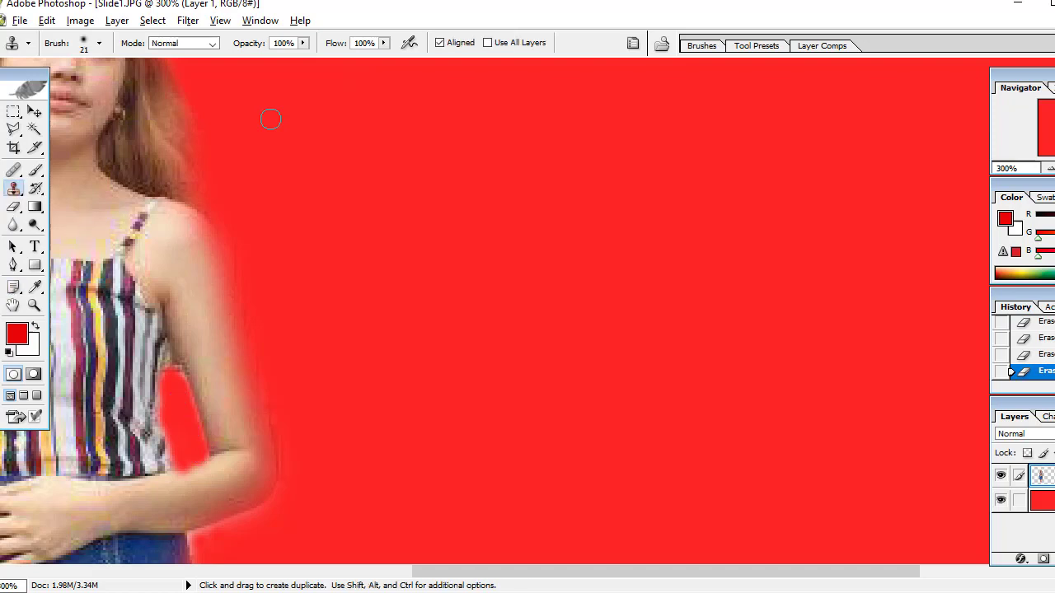
click(198, 468)
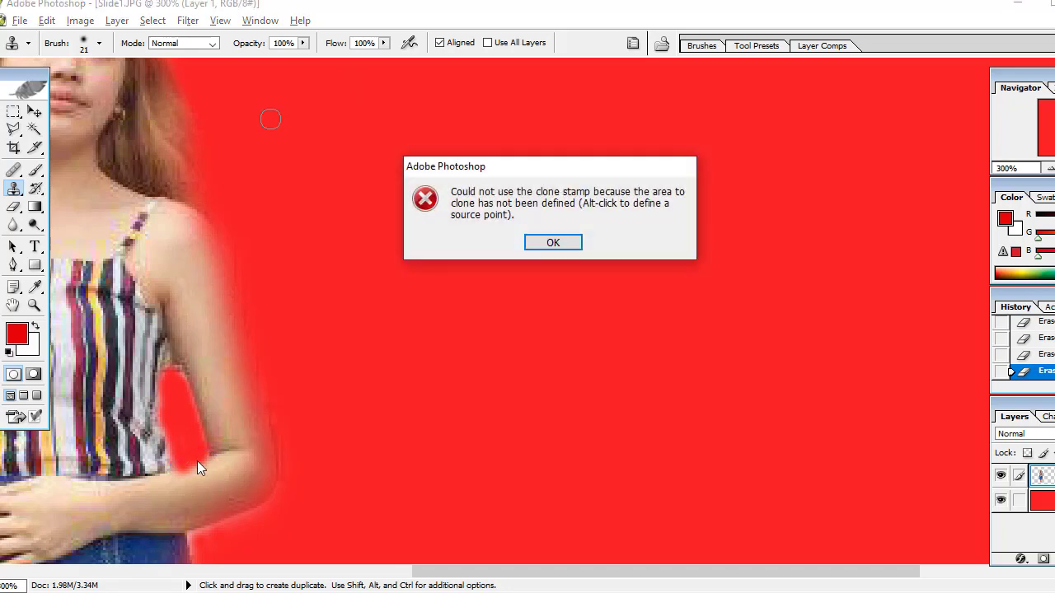
click(552, 241)
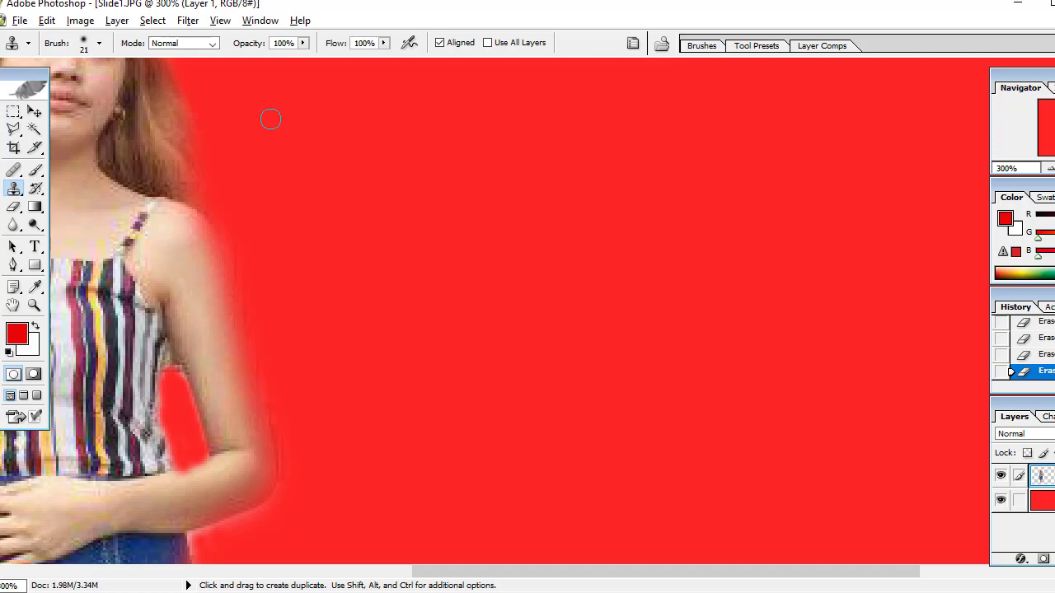
click(36, 191)
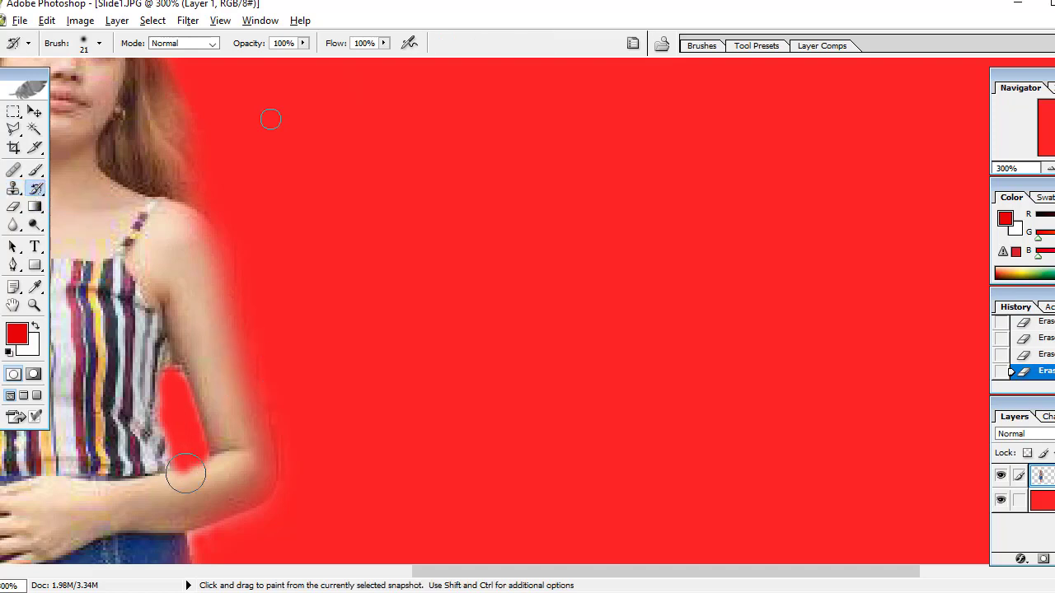
mouse_move(179, 471)
mouse_down()
mouse_move(186, 484)
mouse_move(196, 476)
mouse_up()
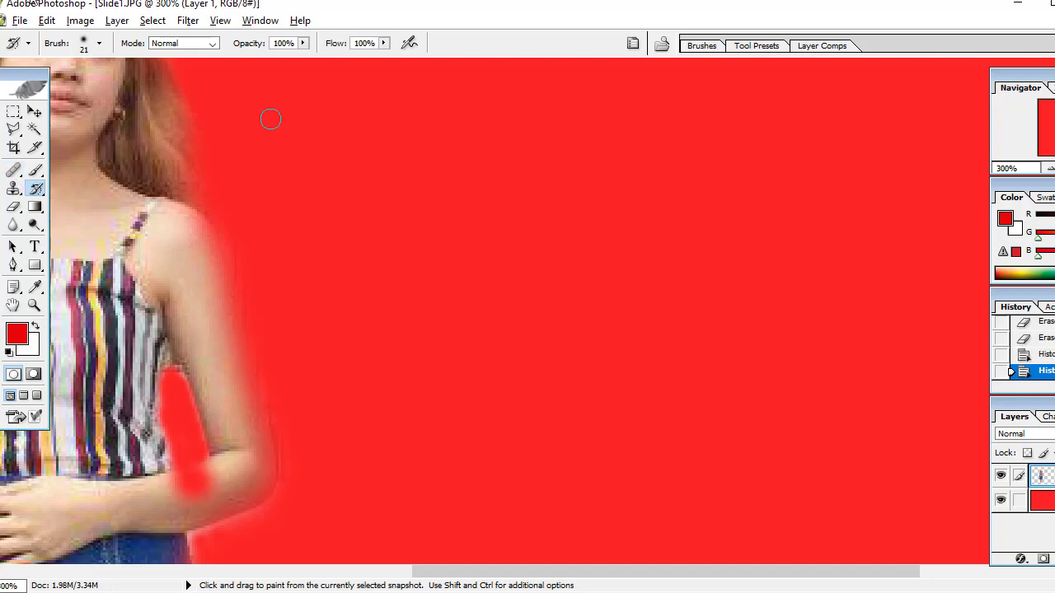
click(46, 23)
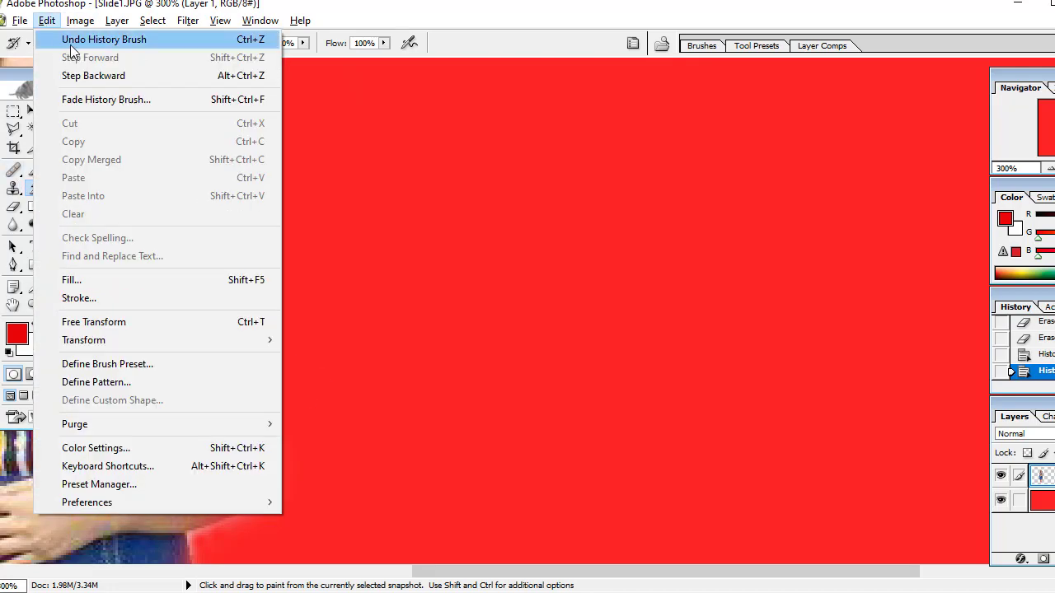
click(91, 75)
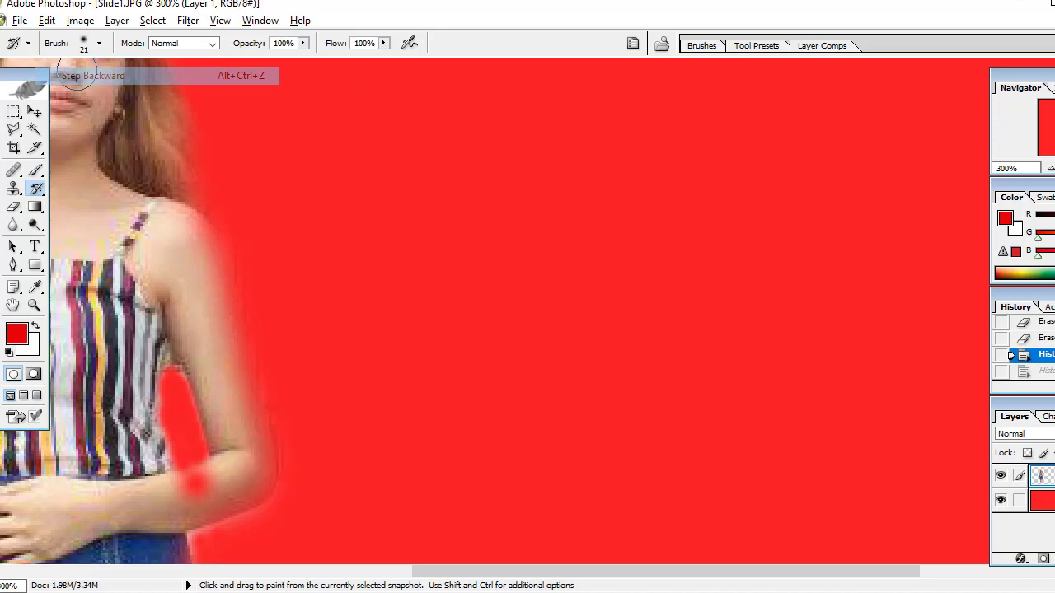
click(46, 19)
click(62, 75)
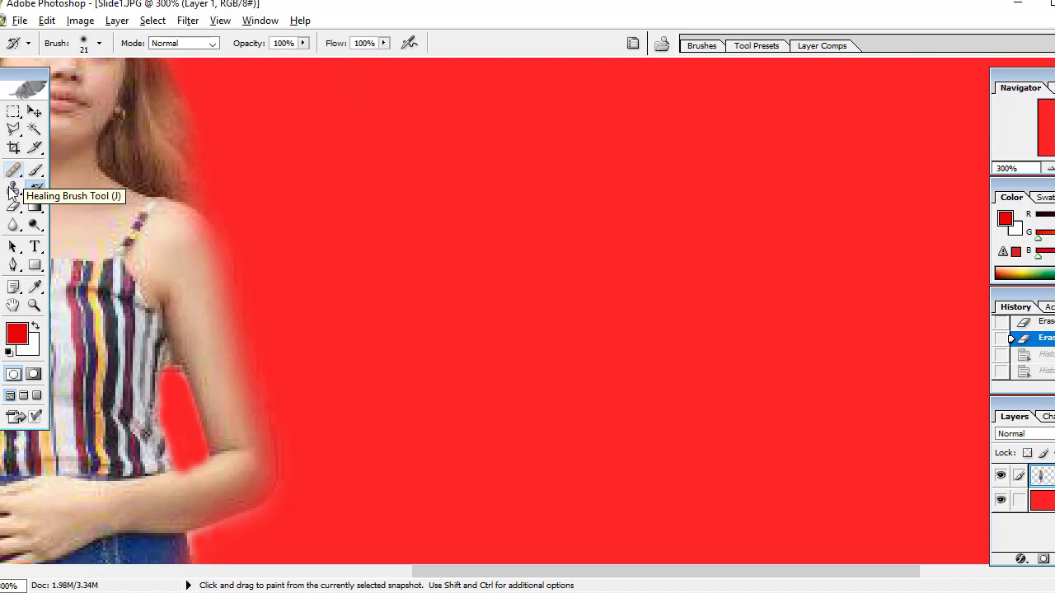
Step: Pan the canvas with the Hand tool to show the girl's face and striped top
scroll(24, 232, down, 1)
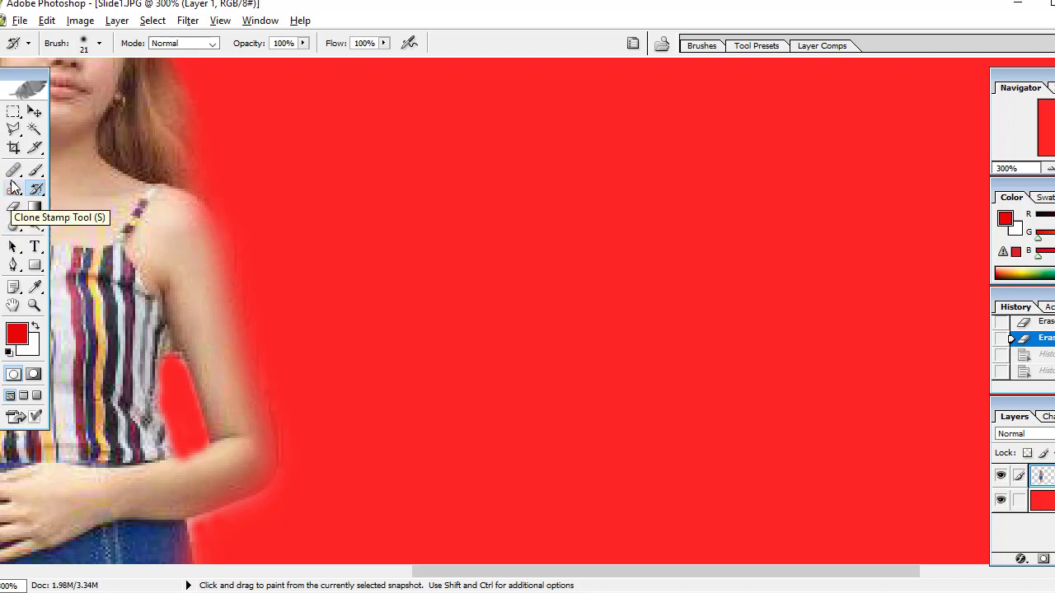
scroll(20, 178, up, 1)
scroll(21, 173, up, 1)
scroll(21, 171, up, 1)
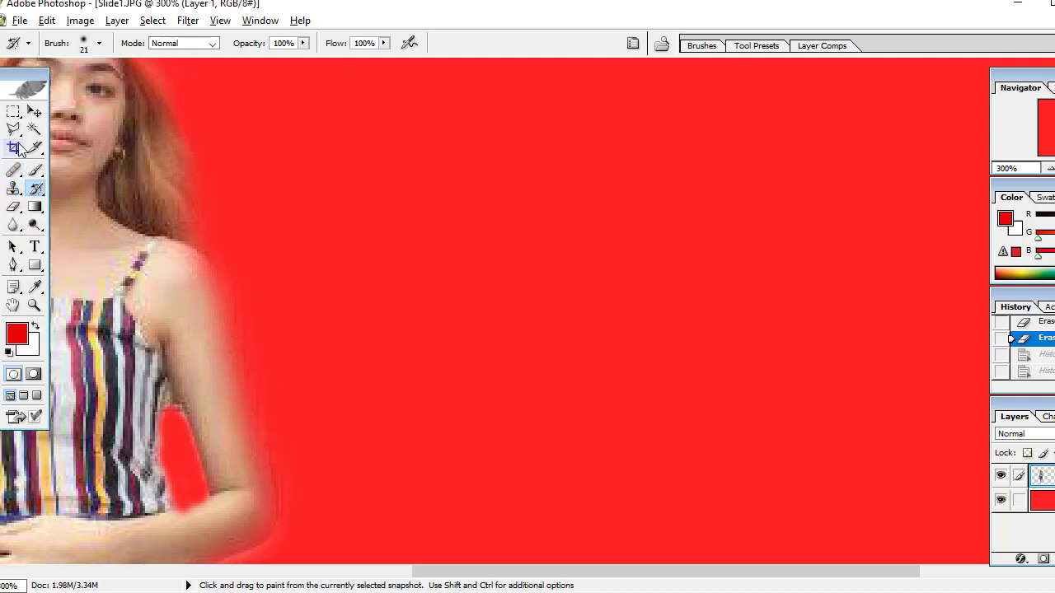
click(13, 306)
drag(165, 283, 492, 258)
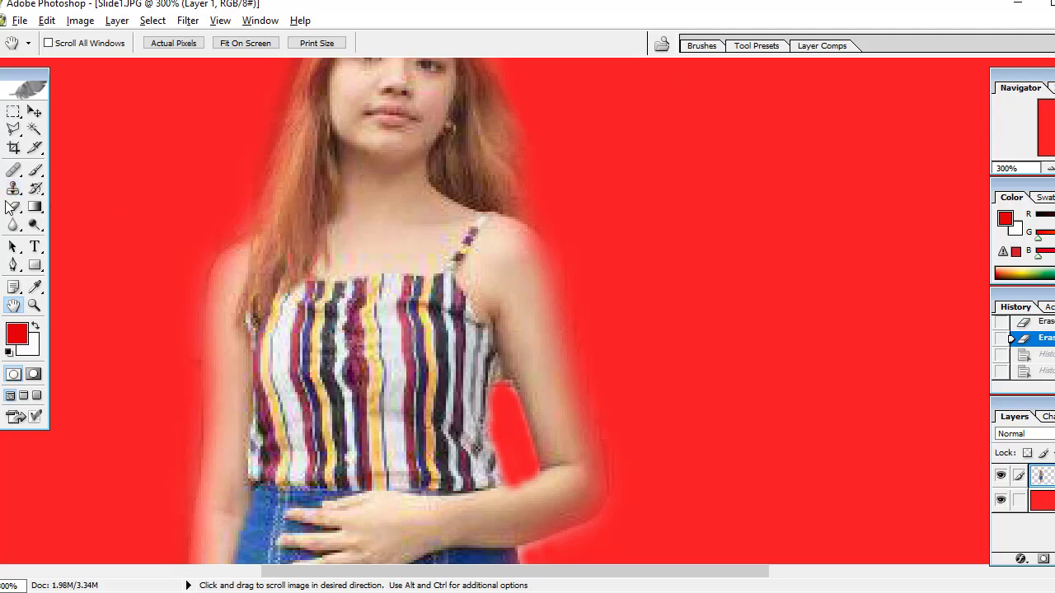
Step: Undo the last several Eraser strokes with repeated Edit > Step Backward
click(13, 188)
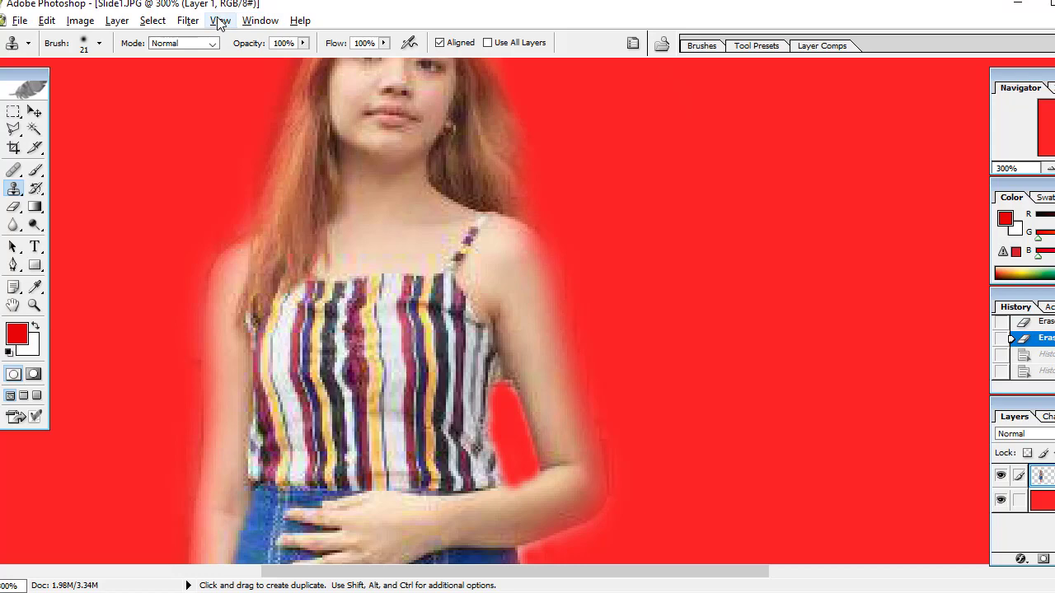
click(46, 21)
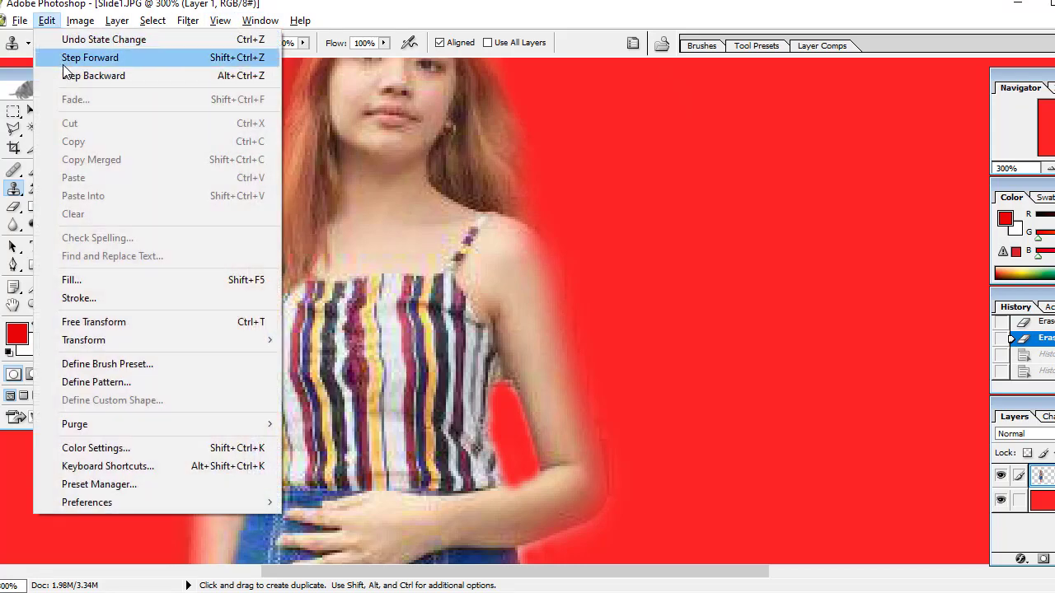
click(71, 76)
click(46, 21)
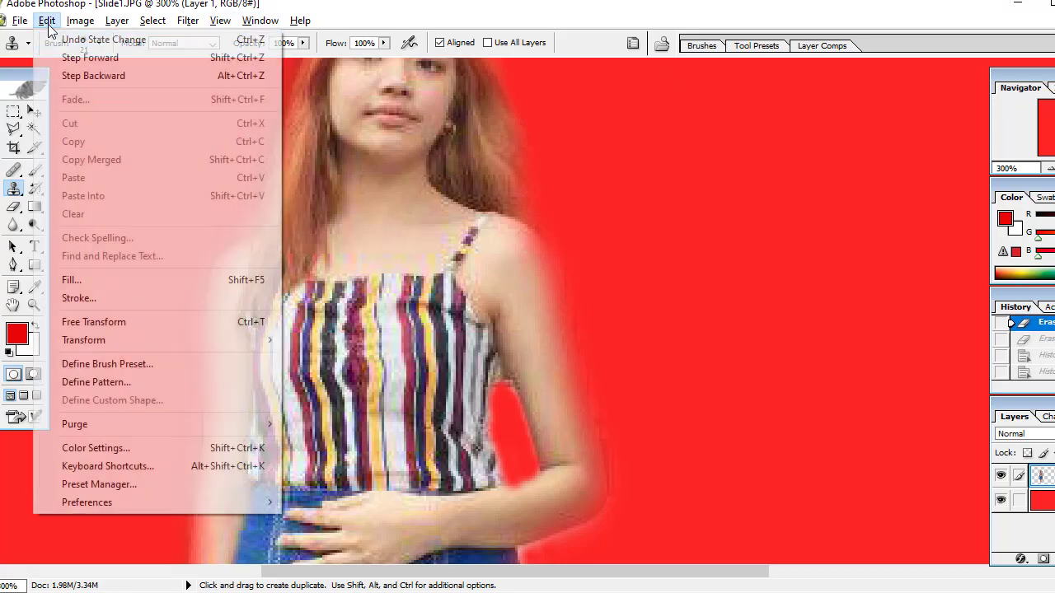
click(74, 77)
click(46, 21)
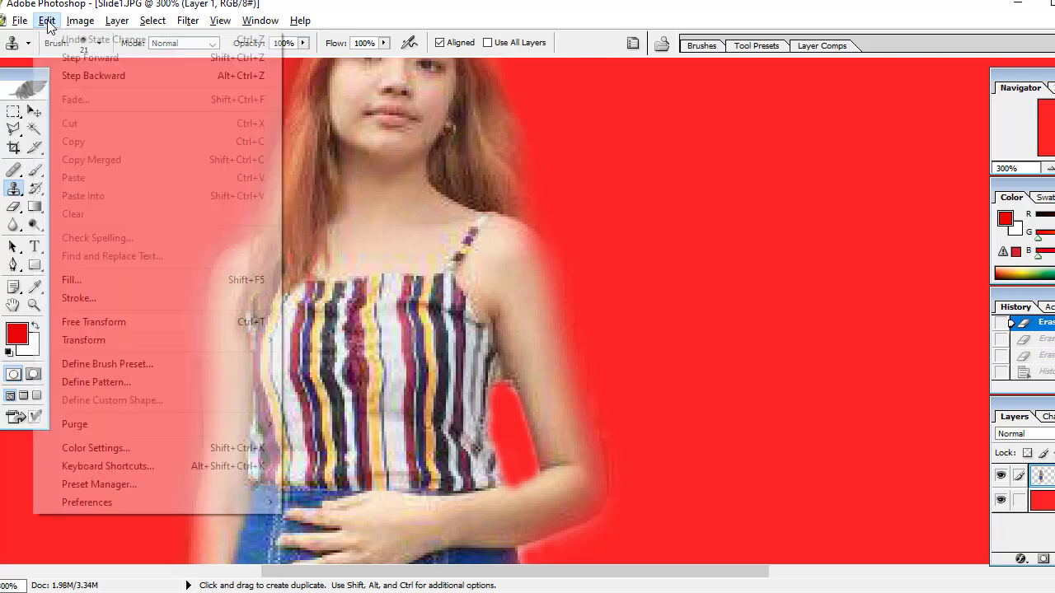
click(71, 75)
click(46, 21)
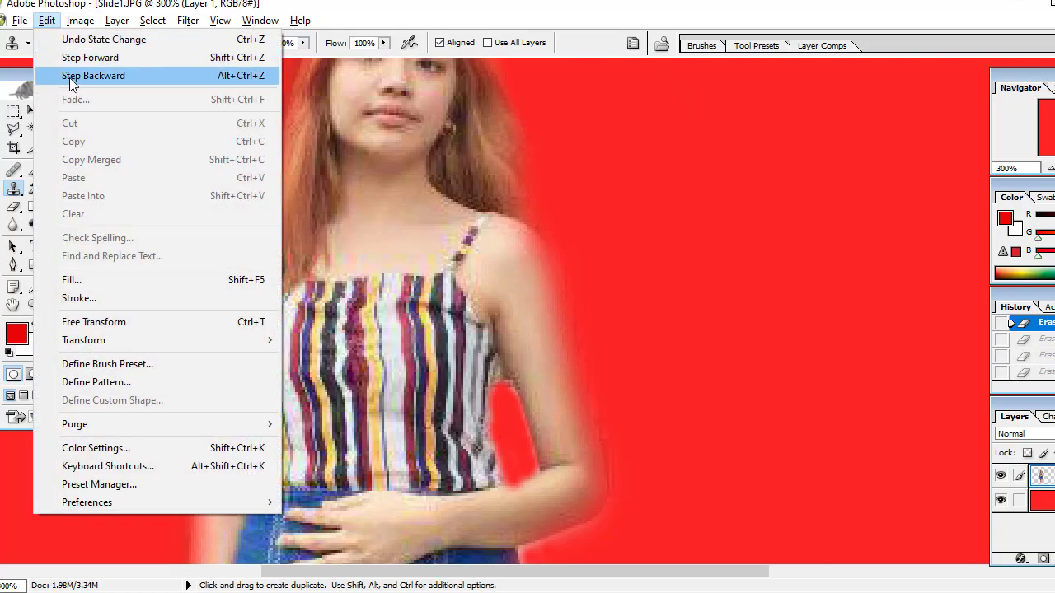
click(72, 77)
click(46, 21)
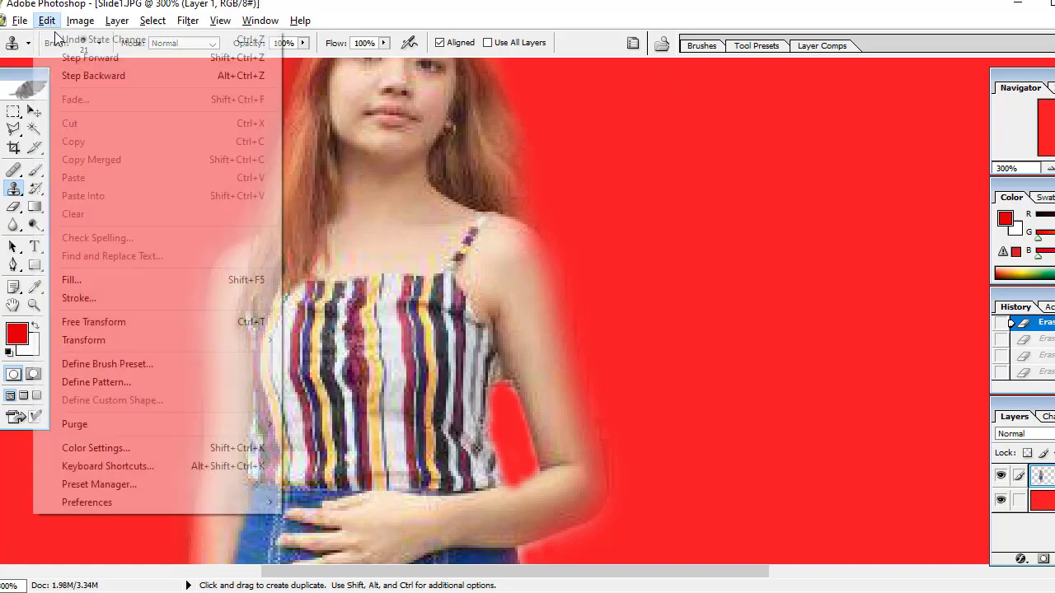
click(73, 78)
click(46, 21)
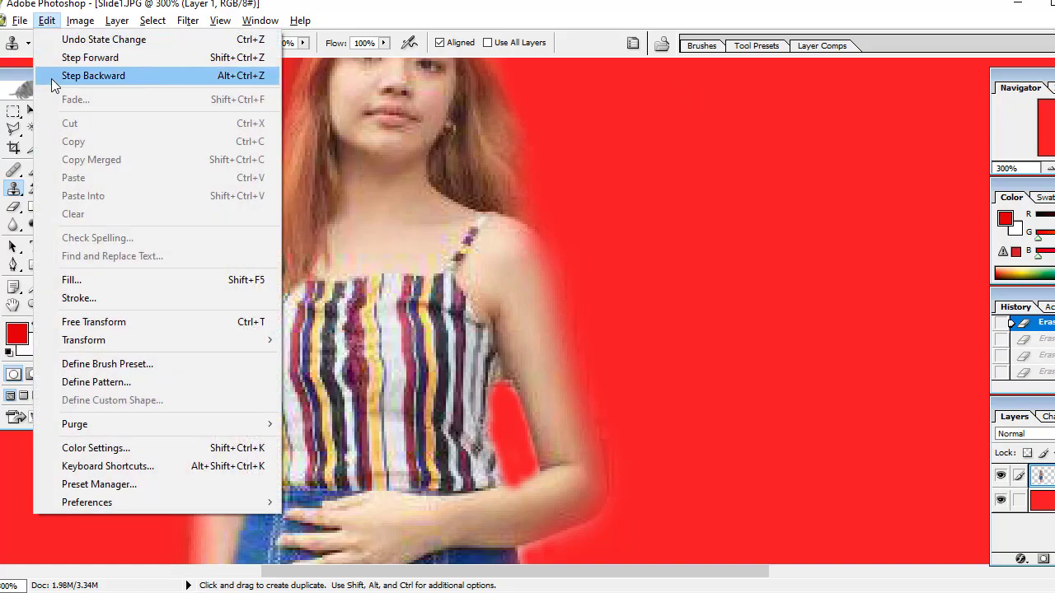
click(51, 76)
click(46, 21)
click(73, 76)
click(46, 20)
click(77, 76)
click(68, 75)
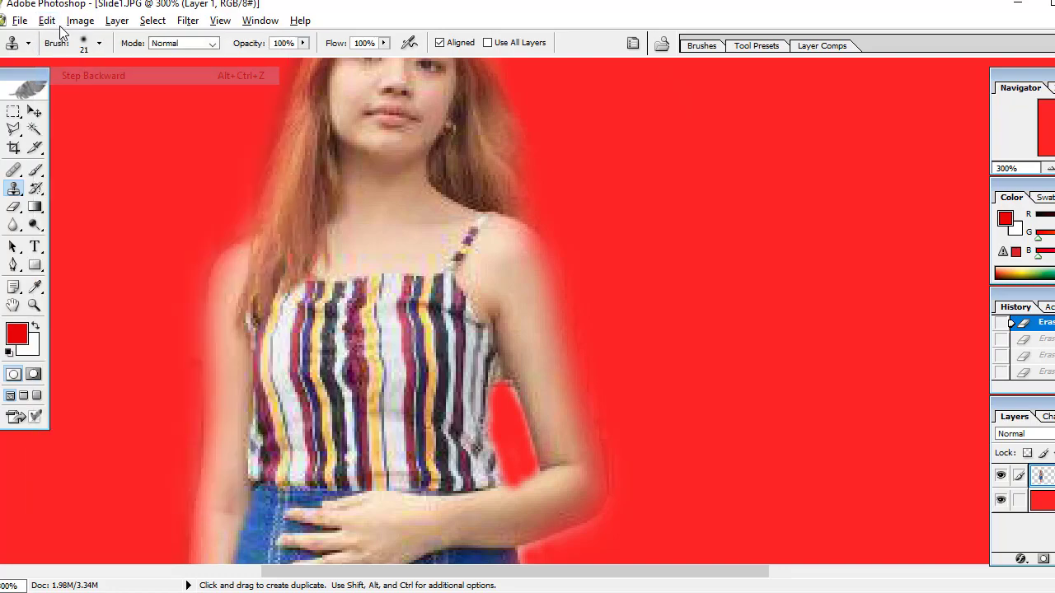
click(47, 20)
click(69, 76)
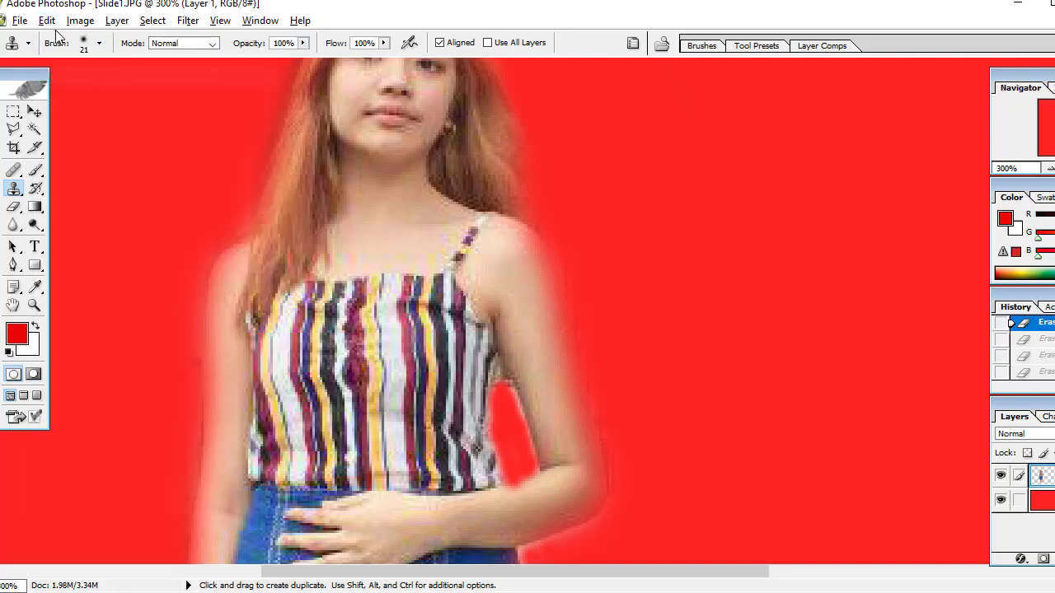
click(47, 20)
click(72, 76)
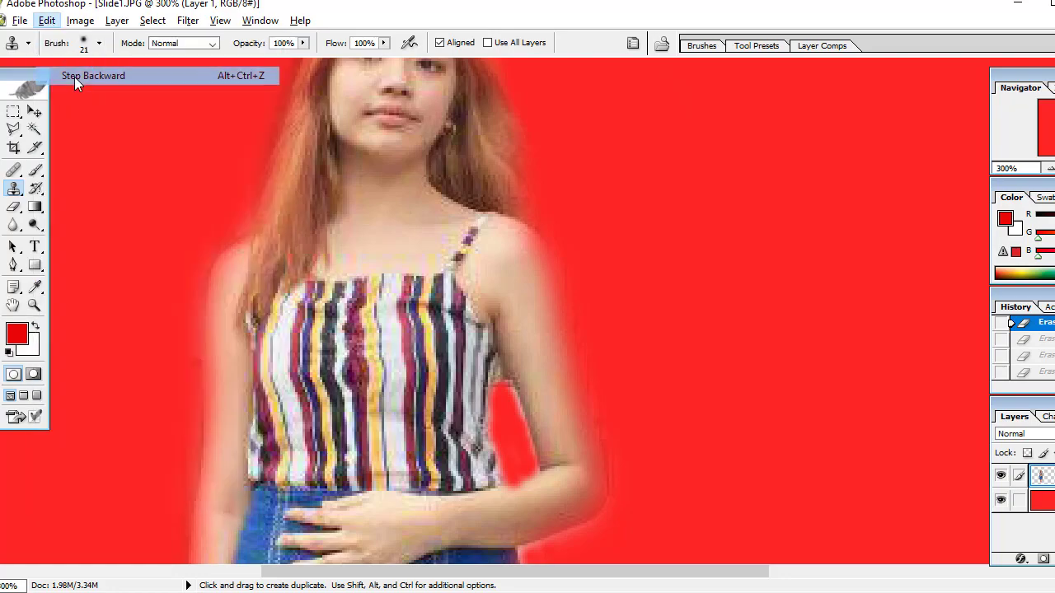
click(47, 20)
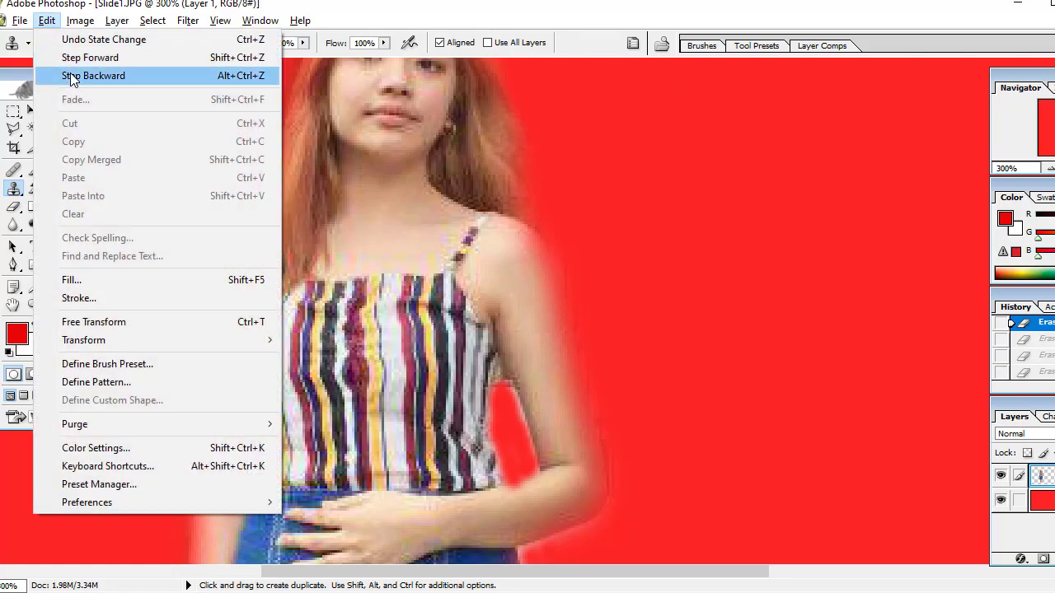
click(70, 75)
click(47, 20)
click(75, 75)
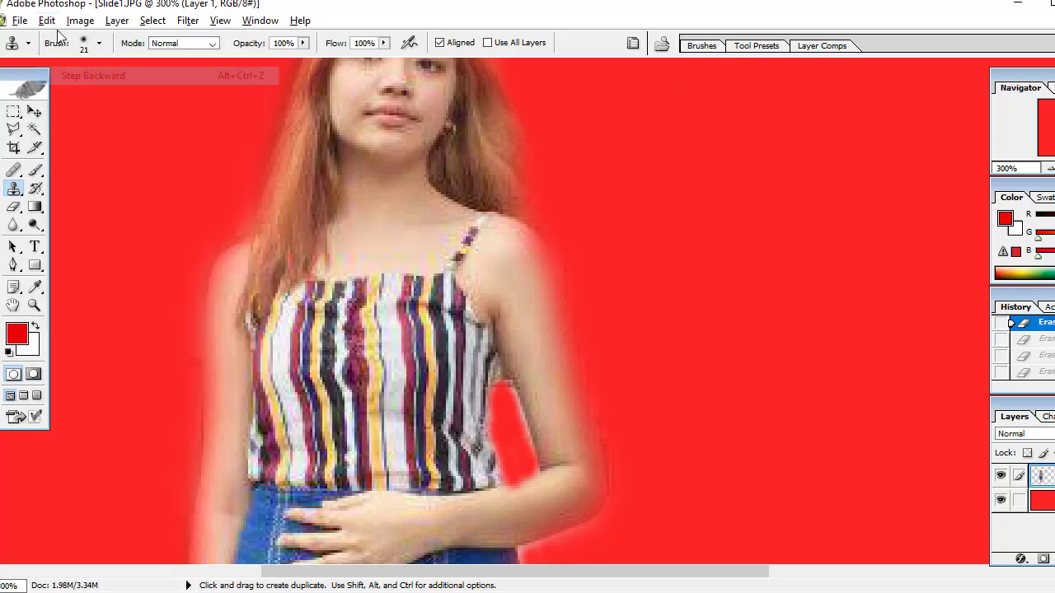
click(49, 21)
click(72, 75)
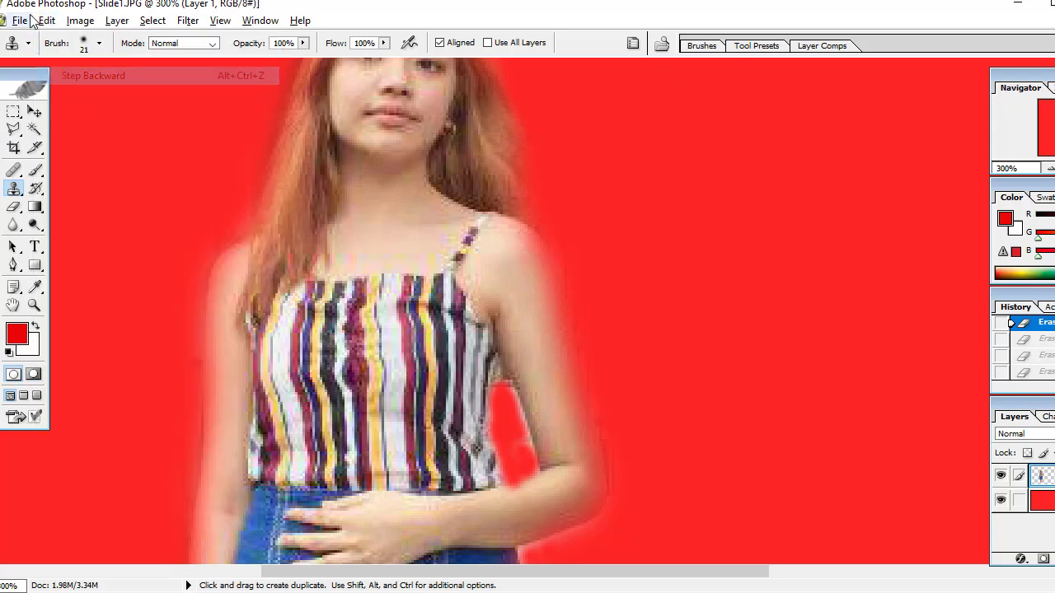
click(45, 21)
click(66, 74)
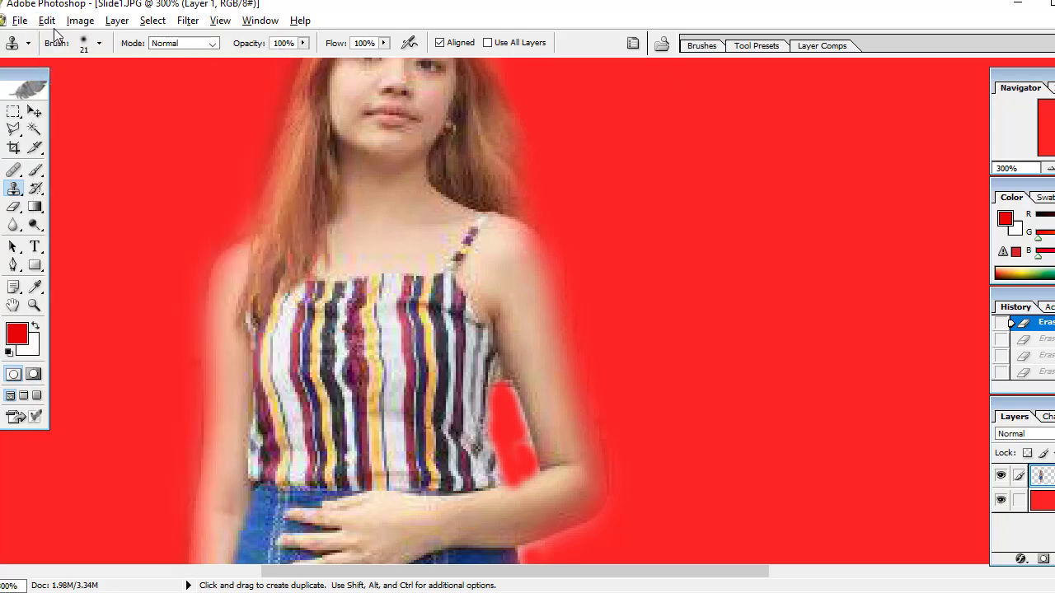
click(49, 20)
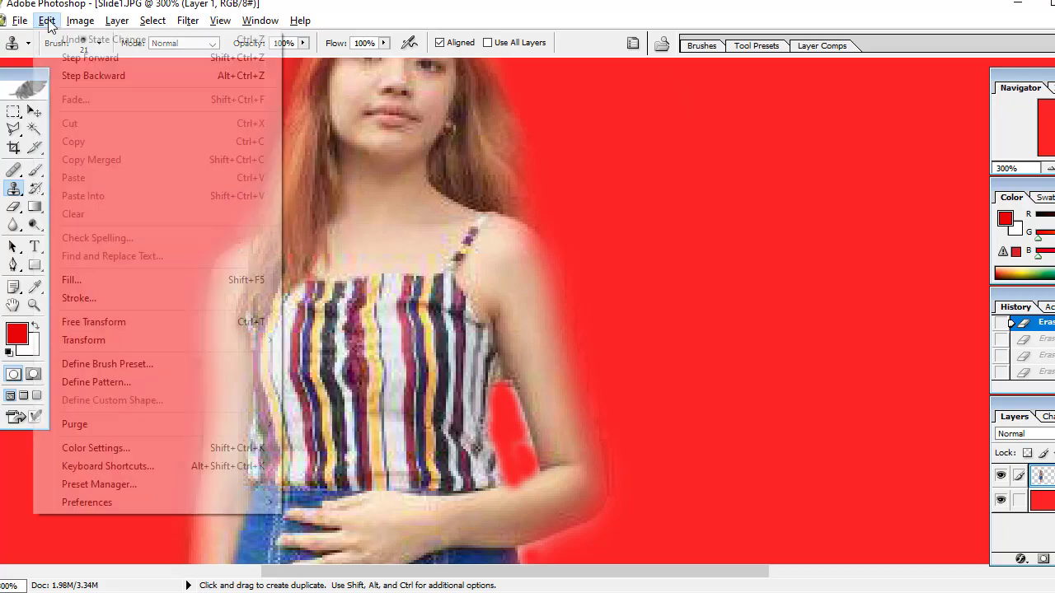
click(79, 76)
click(48, 21)
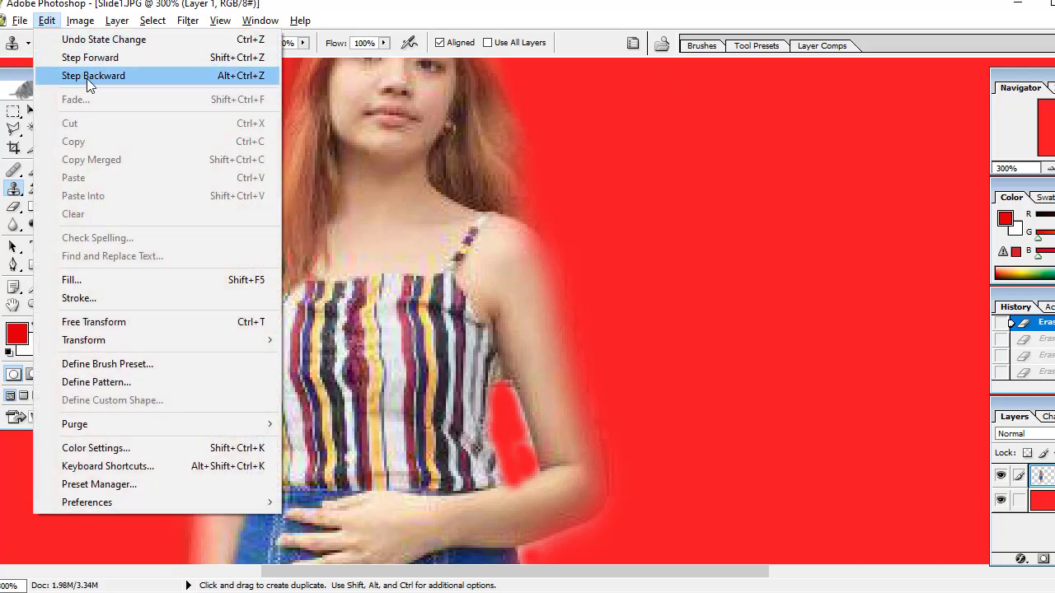
click(86, 76)
click(47, 21)
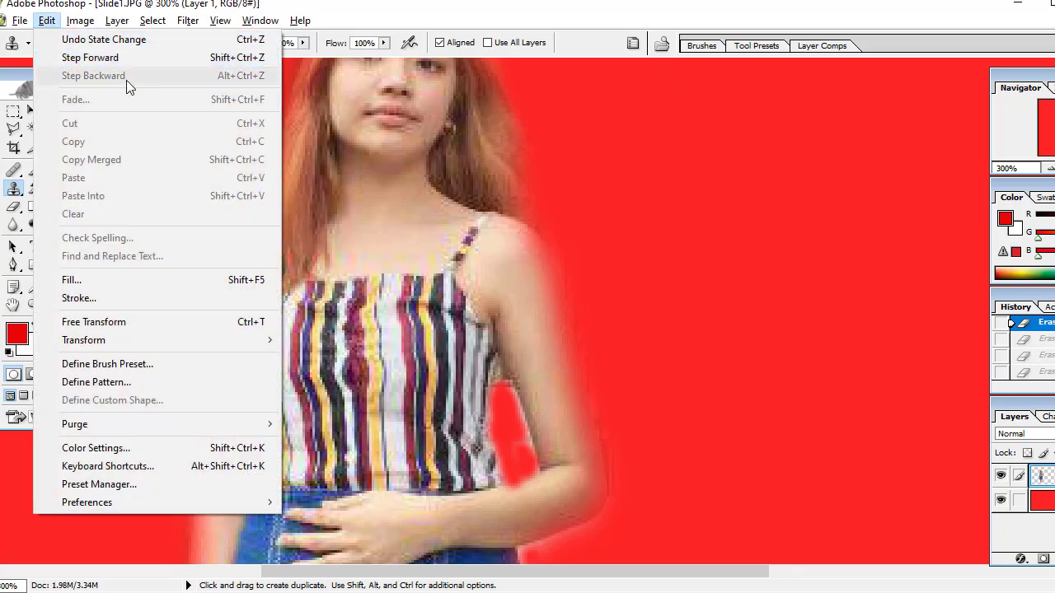
click(569, 148)
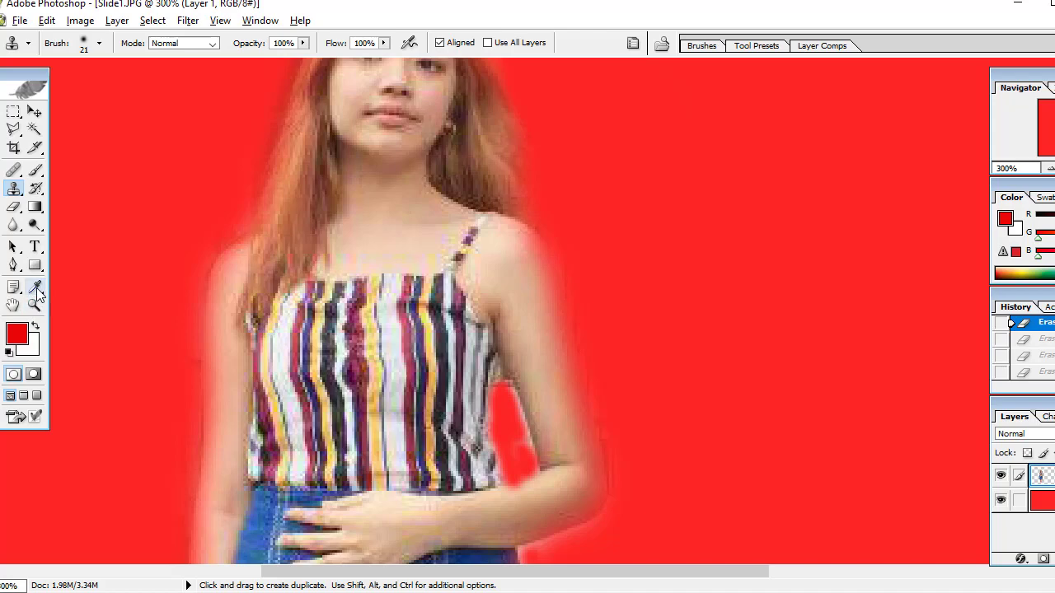
Step: Heal the forearm skin near the waist with the Healing Brush, sampling nearby skin
click(14, 170)
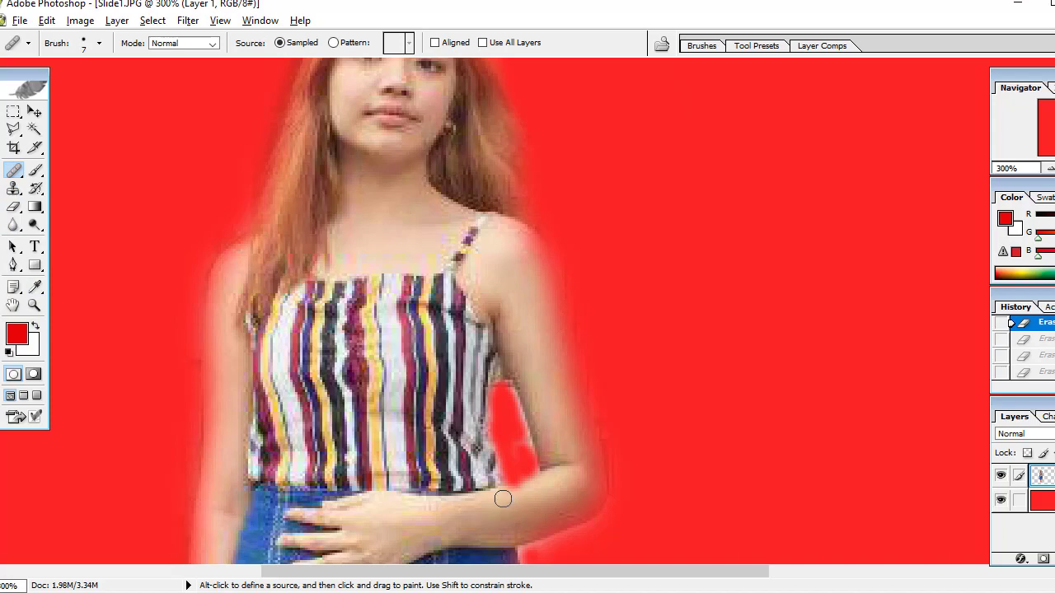
alt+click(503, 498)
mouse_move(516, 492)
mouse_down()
mouse_move(529, 490)
mouse_move(507, 494)
mouse_up()
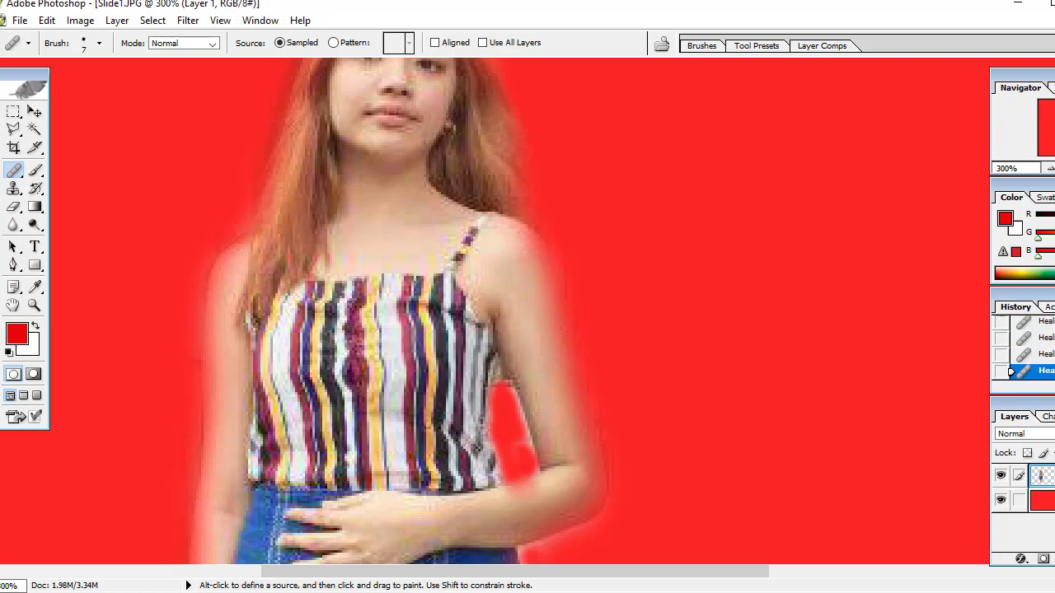
scroll(543, 437, up, 2)
scroll(524, 329, down, 3)
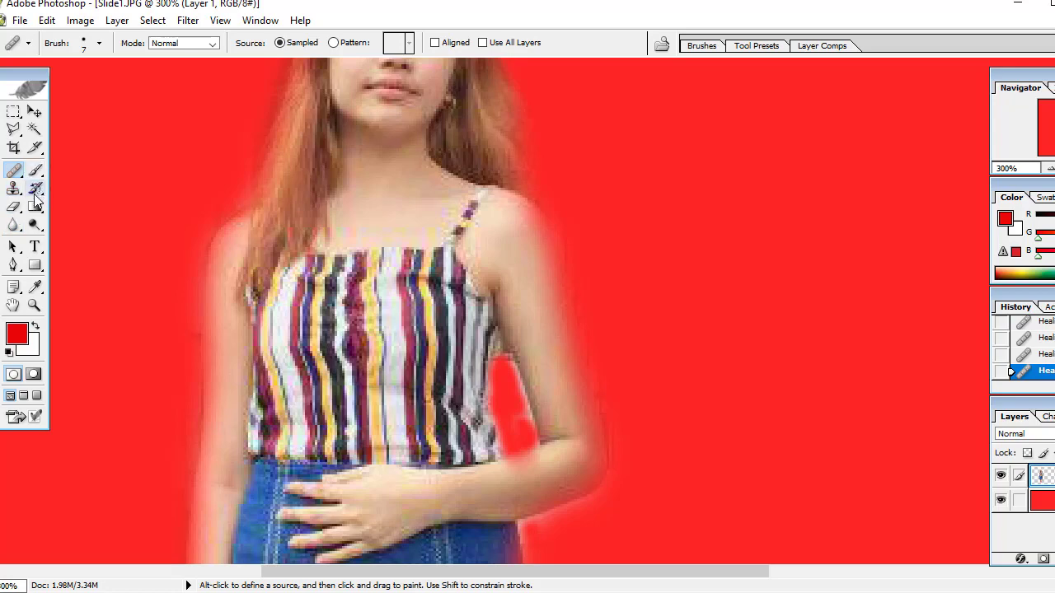
click(35, 286)
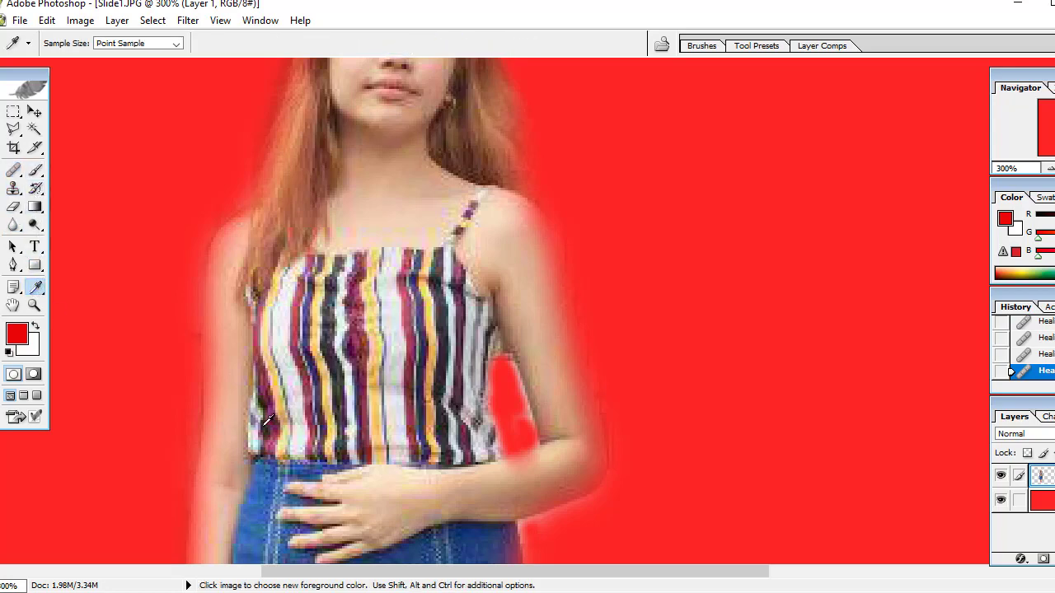
Step: Sample the girl's skin tone and brush it over the red patch on her arm
click(505, 466)
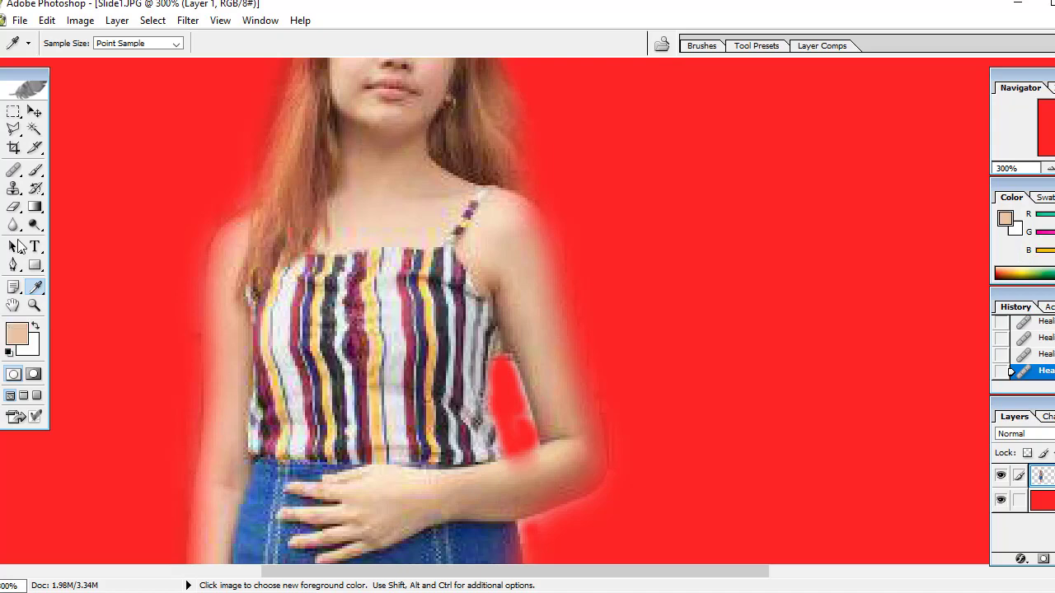
click(34, 172)
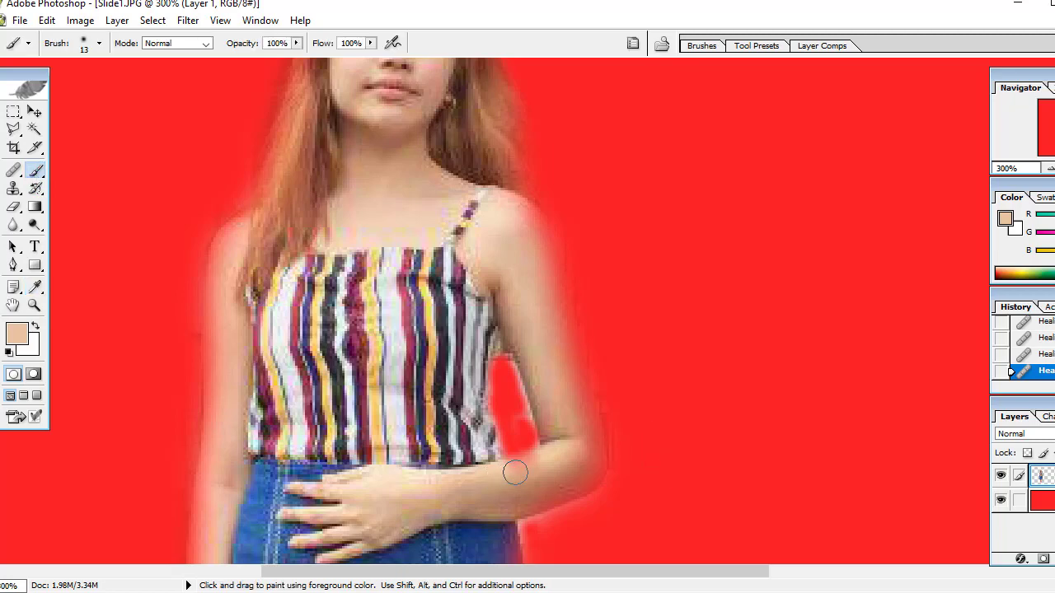
mouse_move(494, 474)
mouse_down()
mouse_move(544, 461)
mouse_move(514, 471)
mouse_move(536, 469)
mouse_up()
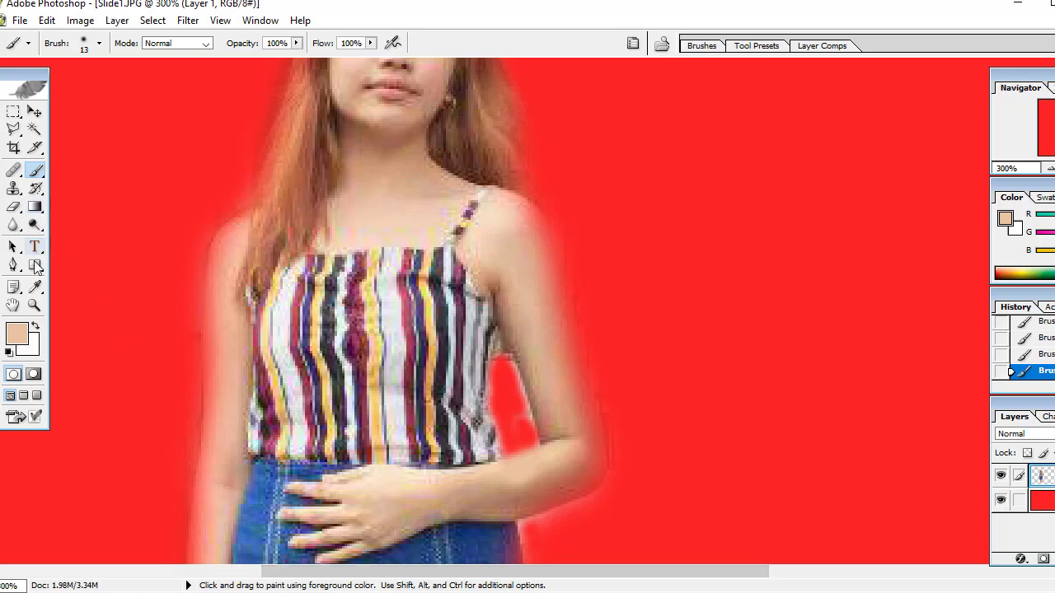
Step: Heal the painted forearm patches with the Healing Brush using forearm skin as source
click(13, 169)
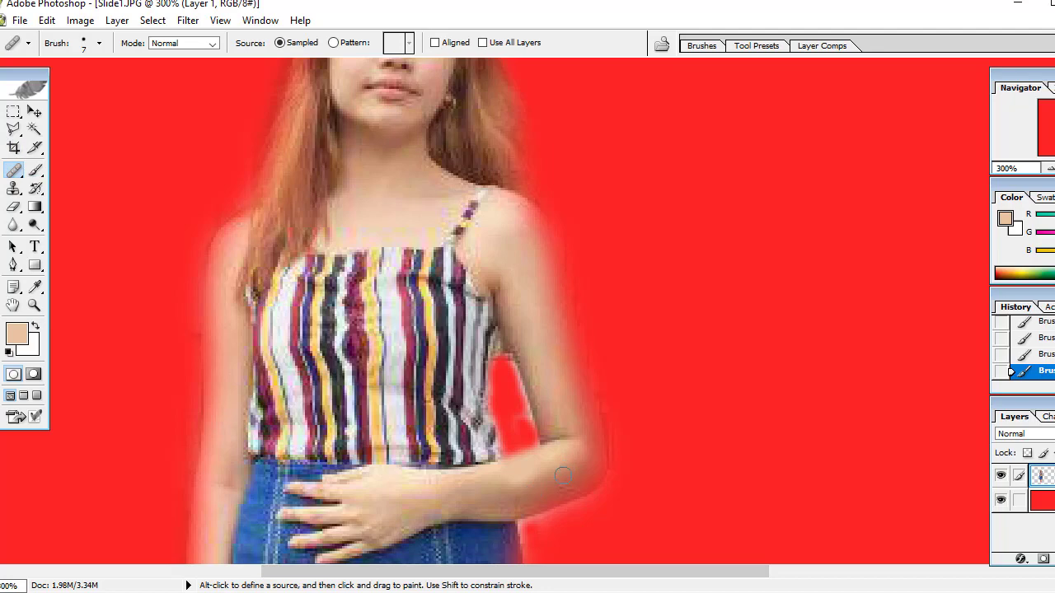
alt+click(566, 478)
drag(524, 478, 506, 491)
click(515, 486)
click(531, 482)
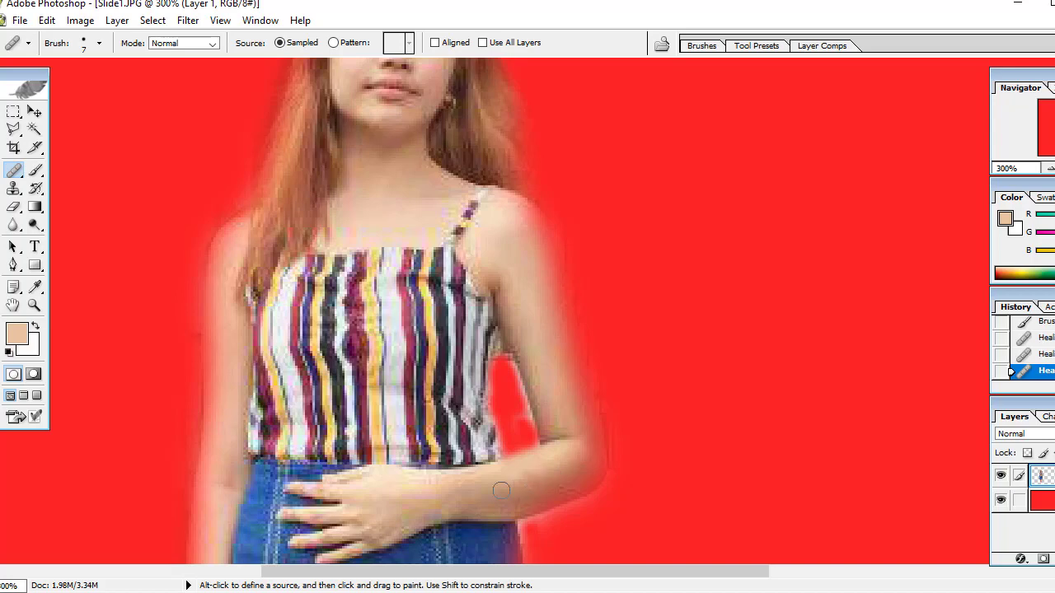
click(514, 483)
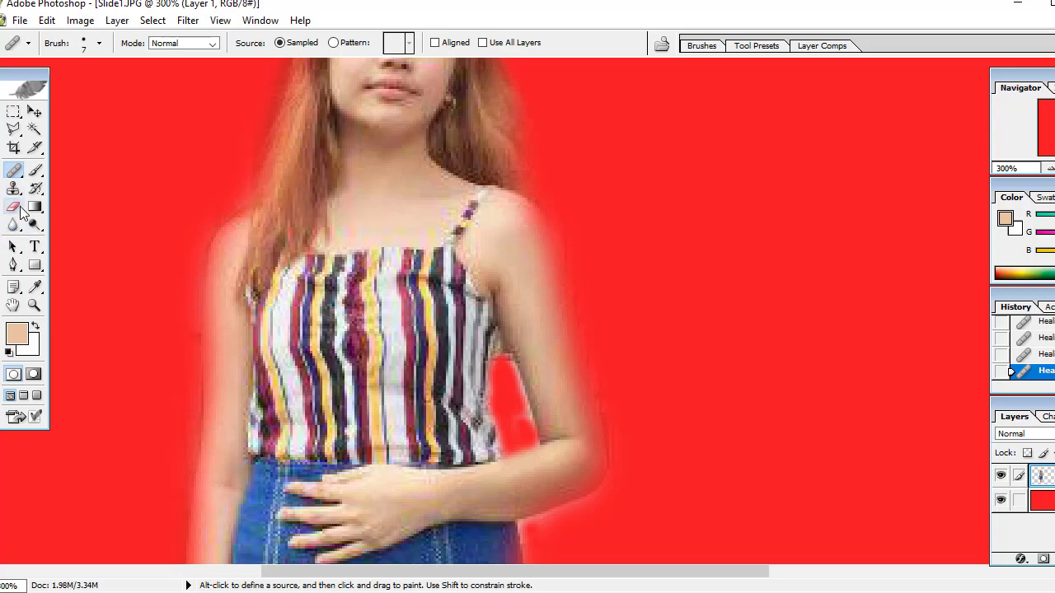
Step: Erase the stray skin fringe up the arm gap and along the waist edge
click(13, 207)
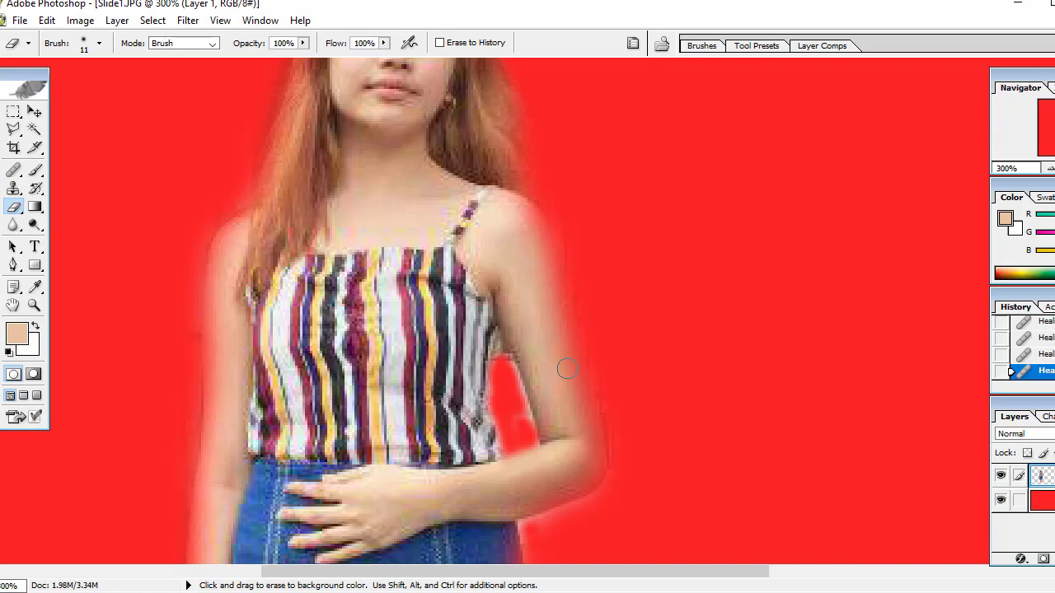
click(520, 424)
click(514, 407)
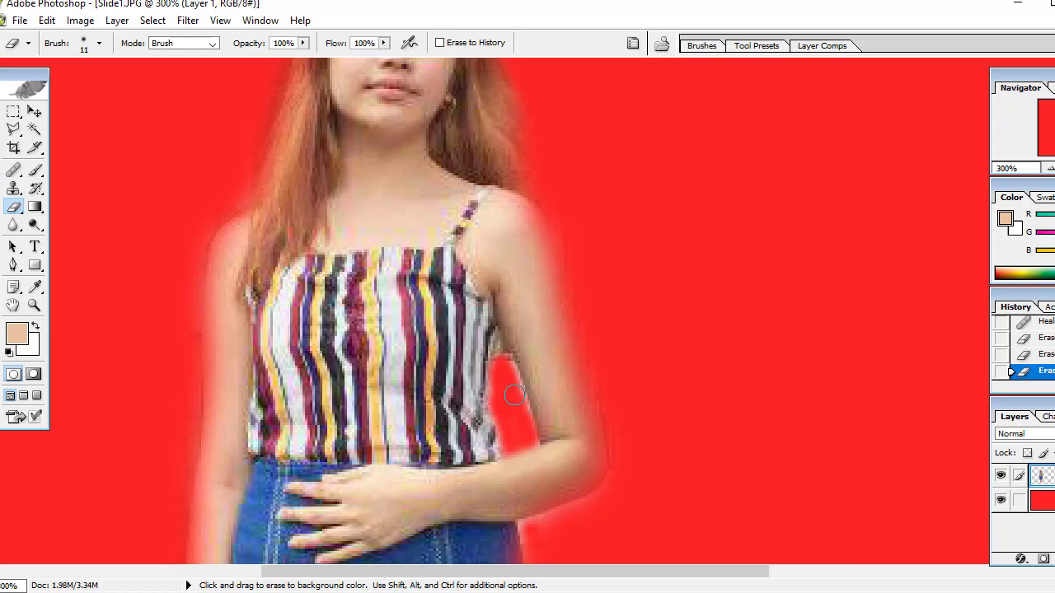
click(506, 378)
click(506, 374)
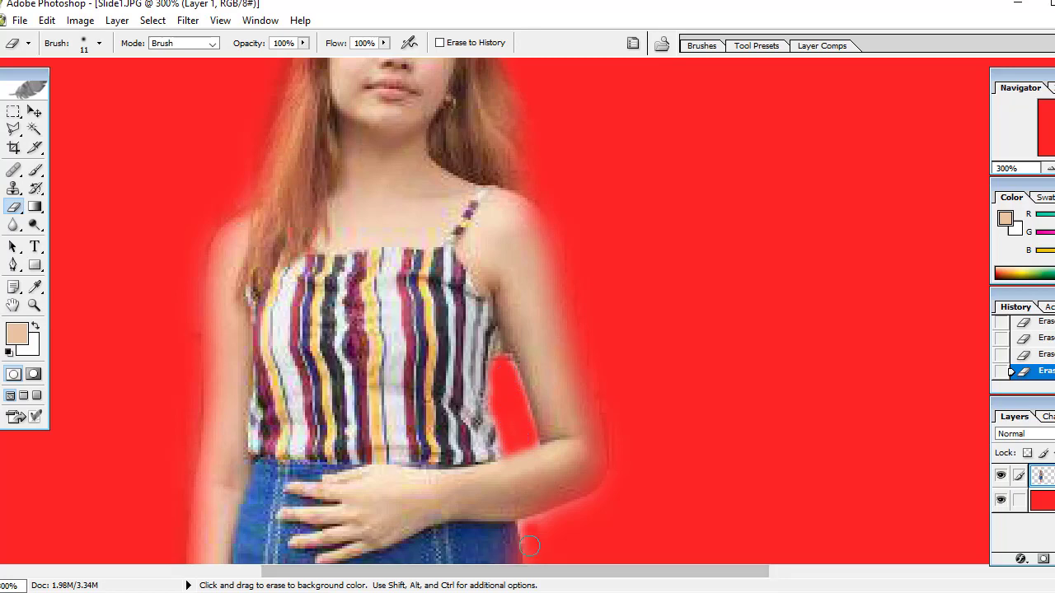
click(527, 536)
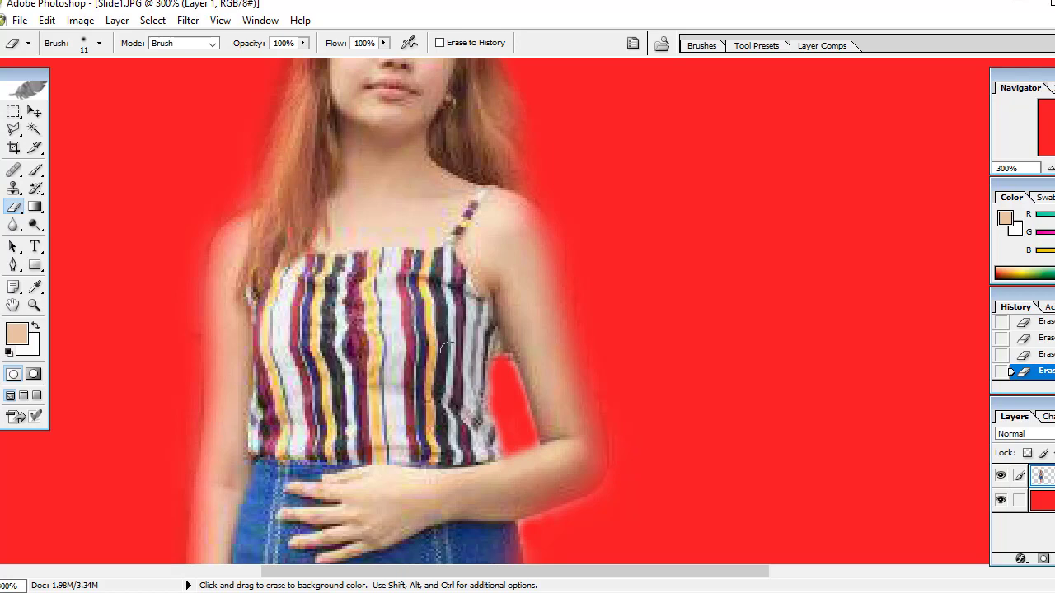
scroll(320, 413, down, 2)
scroll(320, 445, down, 3)
scroll(323, 447, down, 2)
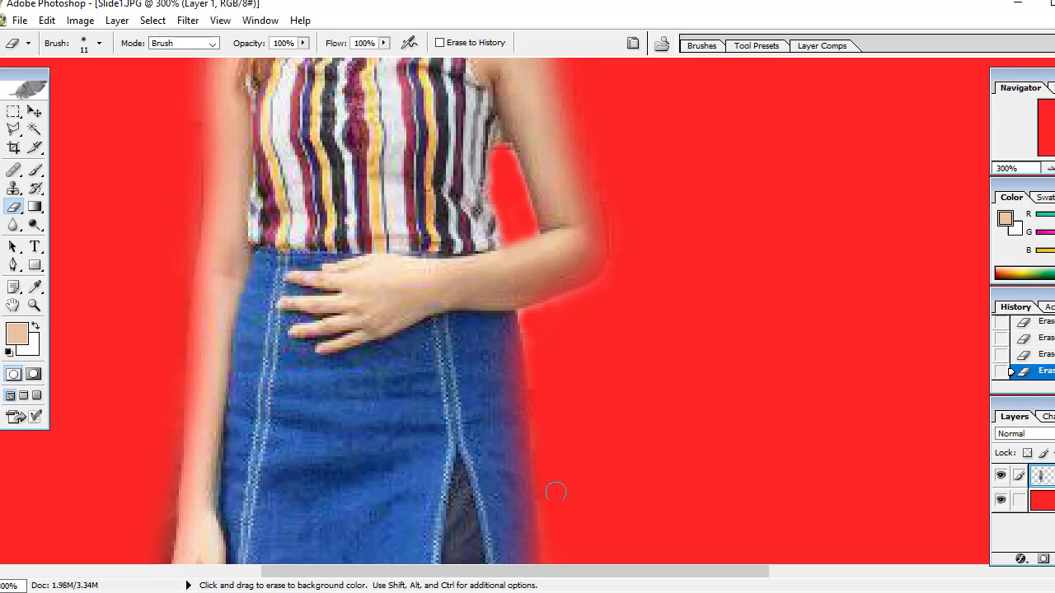
scroll(561, 390, down, 2)
scroll(568, 404, down, 3)
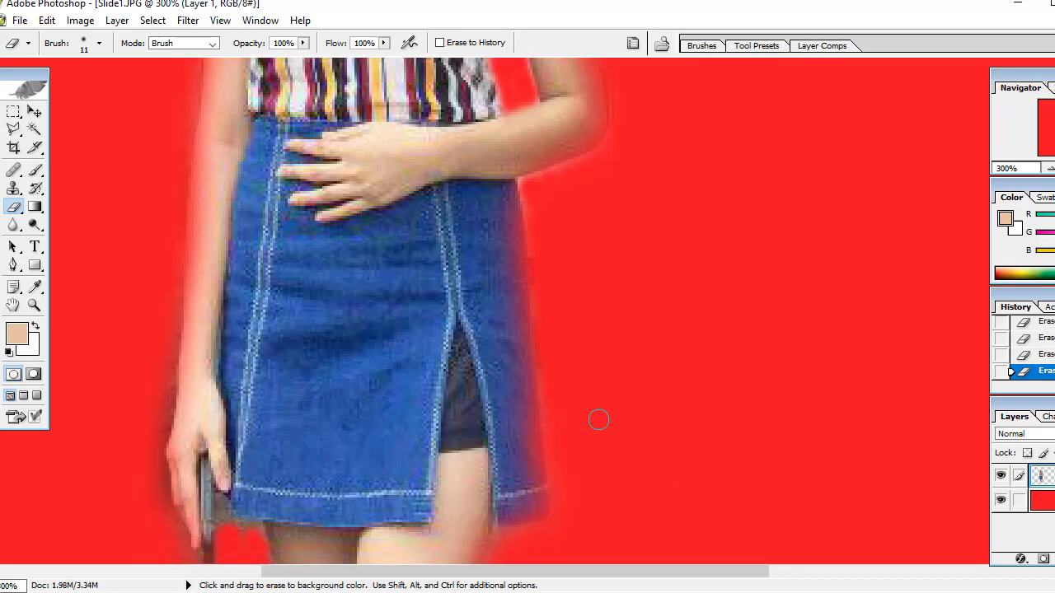
scroll(577, 416, down, 2)
scroll(577, 421, down, 1)
scroll(488, 424, down, 1)
scroll(492, 424, down, 3)
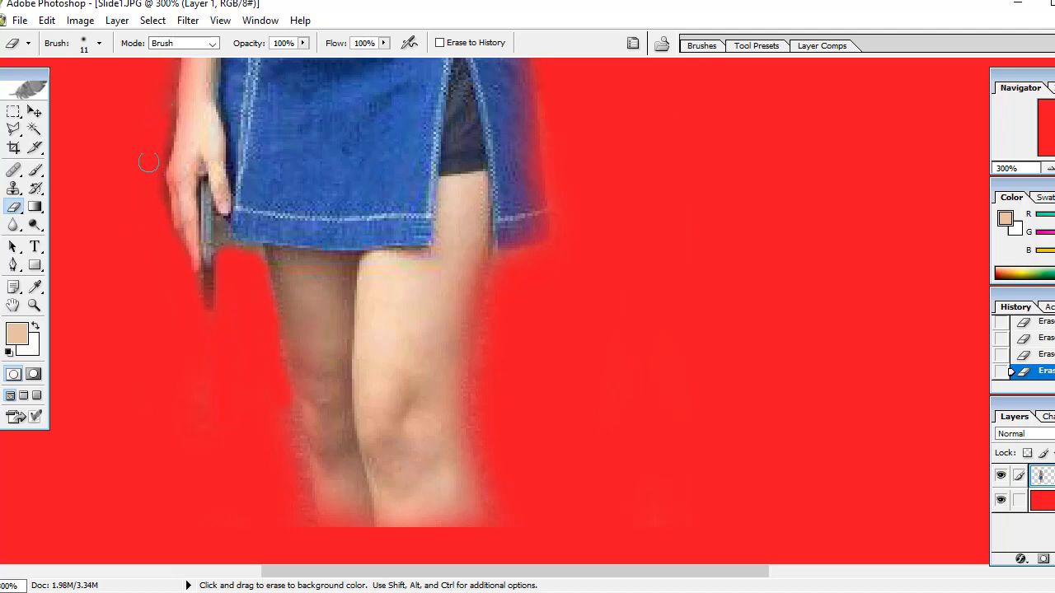
scroll(136, 136, up, 2)
scroll(132, 146, up, 2)
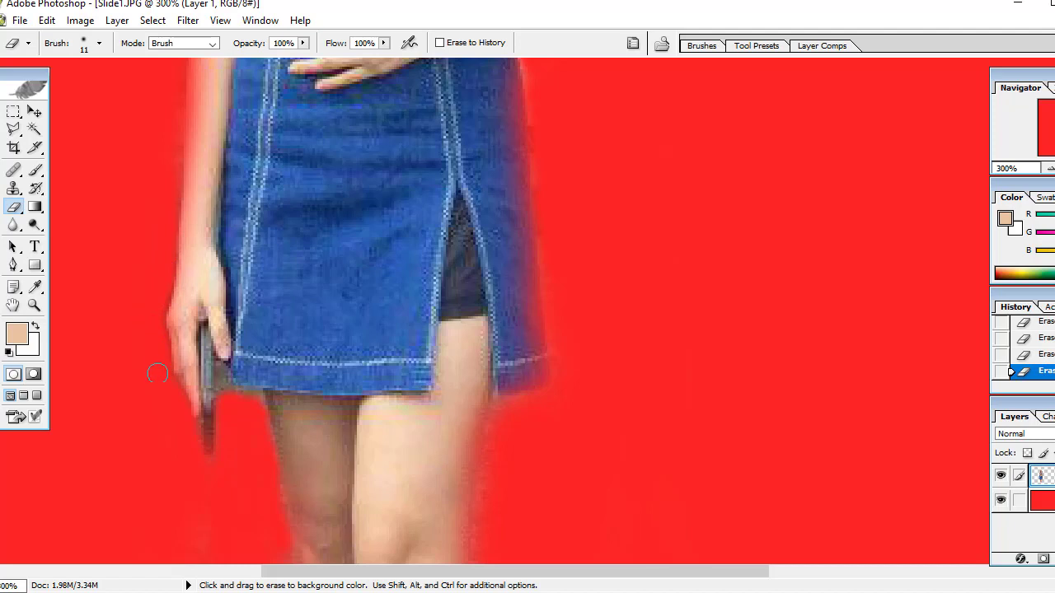
scroll(133, 193, up, 2)
scroll(134, 195, up, 3)
scroll(139, 198, up, 2)
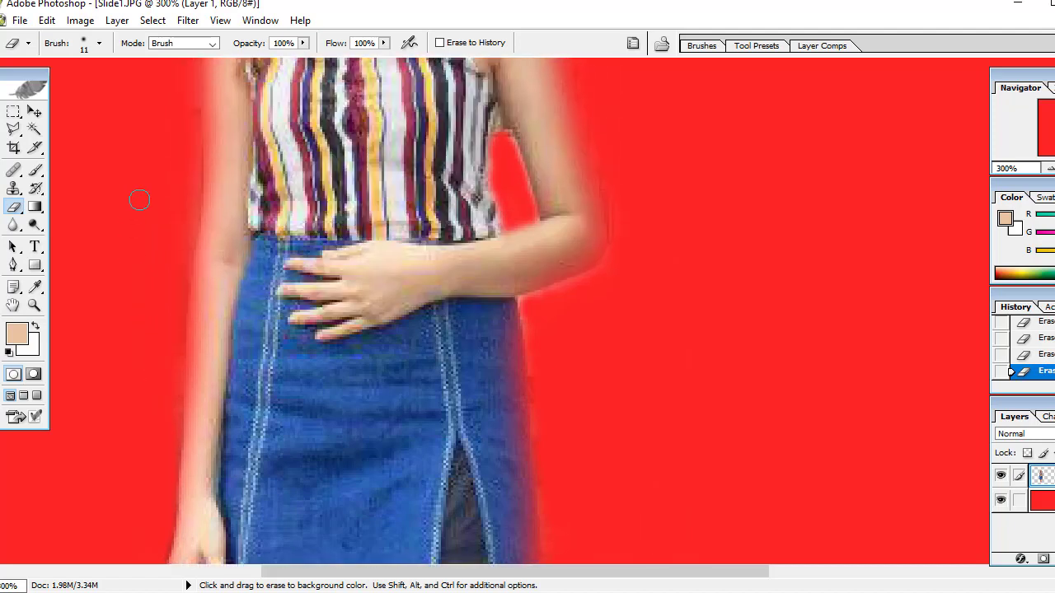
scroll(139, 199, up, 1)
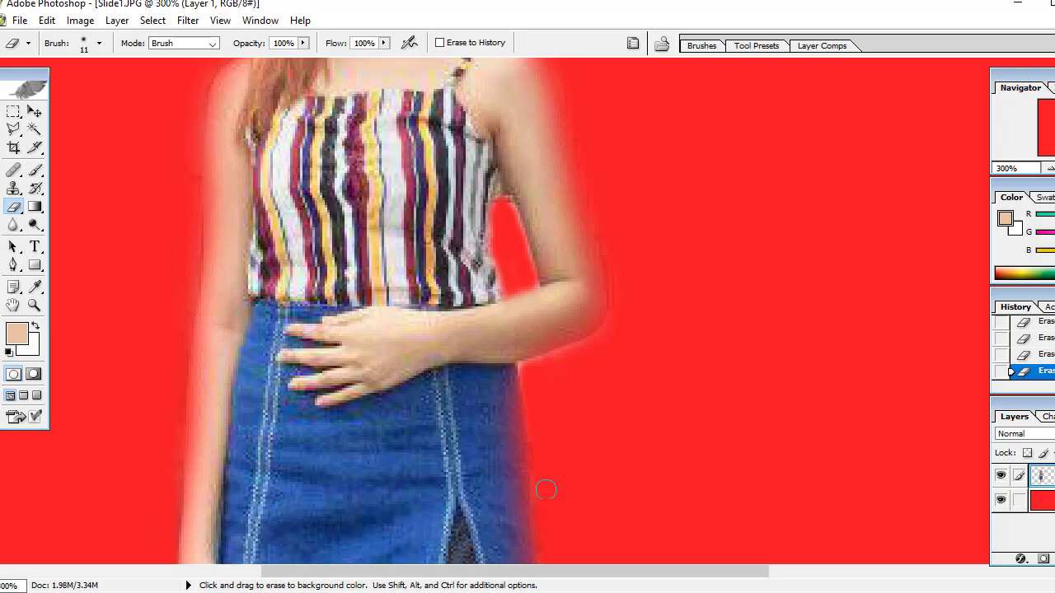
scroll(610, 404, up, 2)
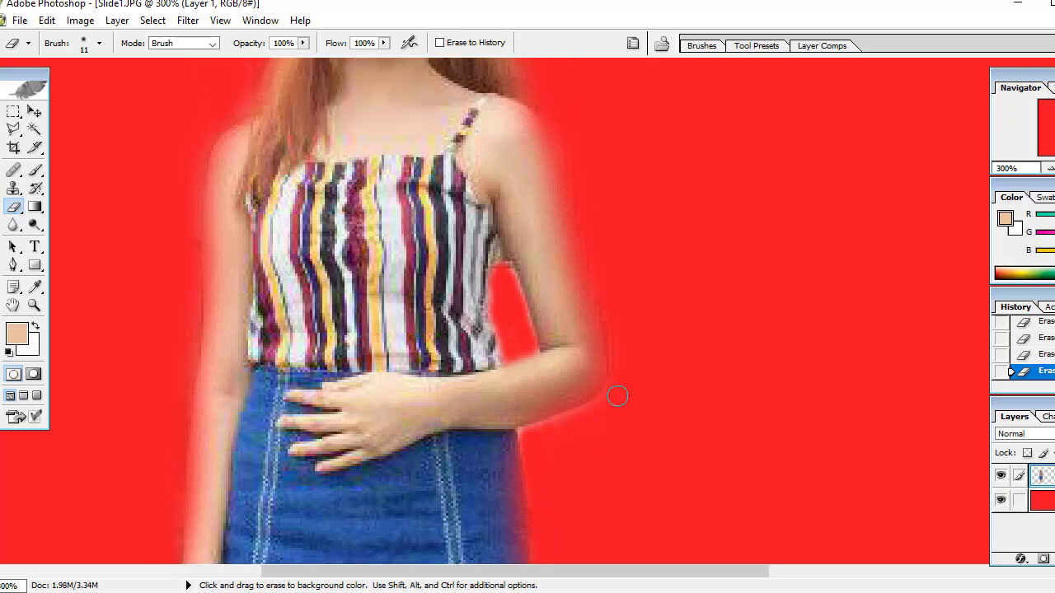
scroll(617, 396, up, 2)
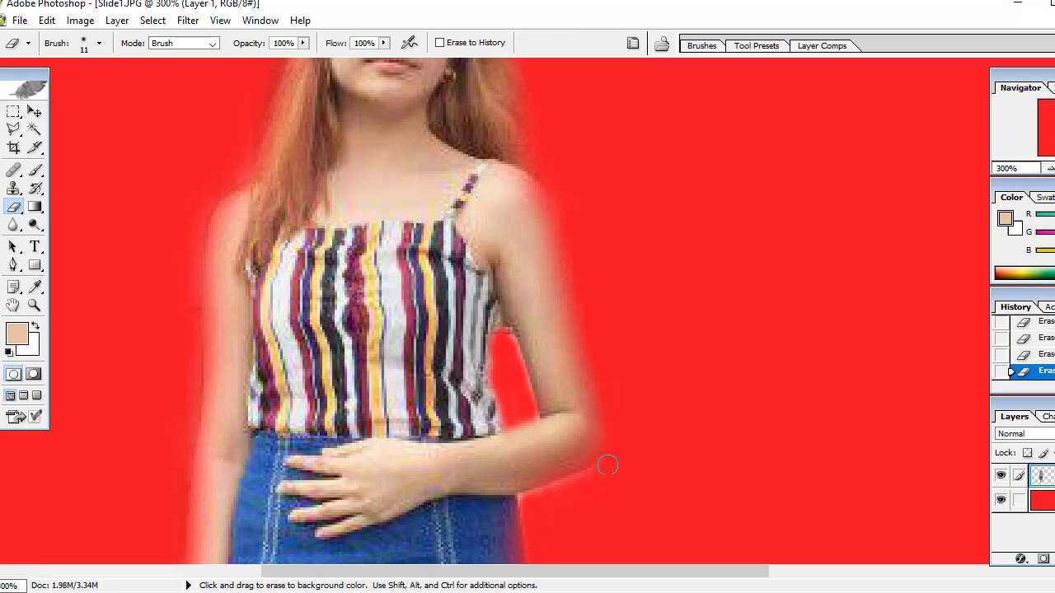
Step: Erase the leftover background strip between the striped top's edge and the arm
scroll(575, 206, up, 2)
scroll(577, 189, up, 2)
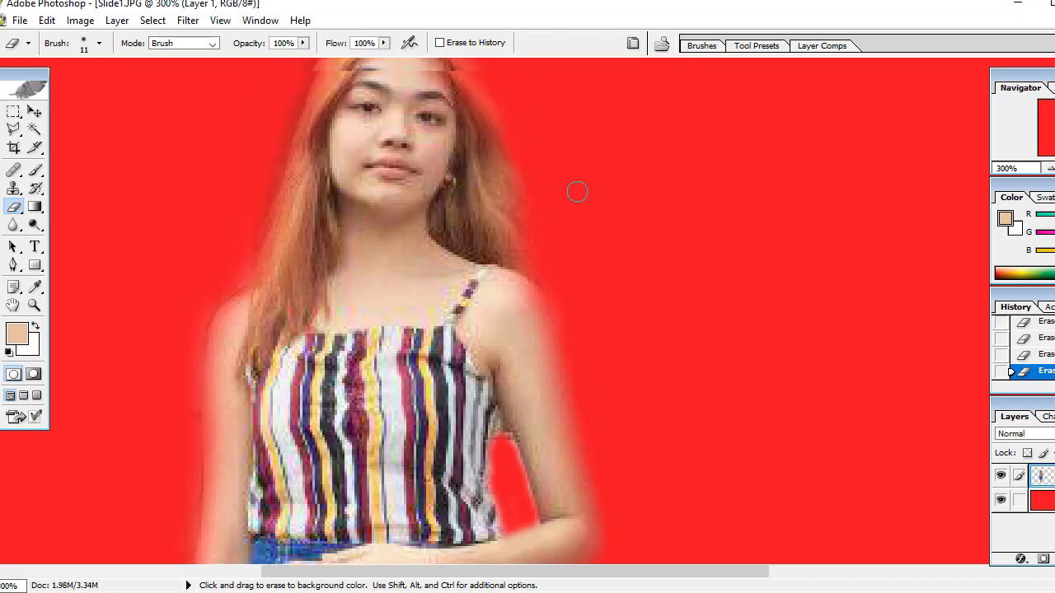
scroll(511, 90, up, 2)
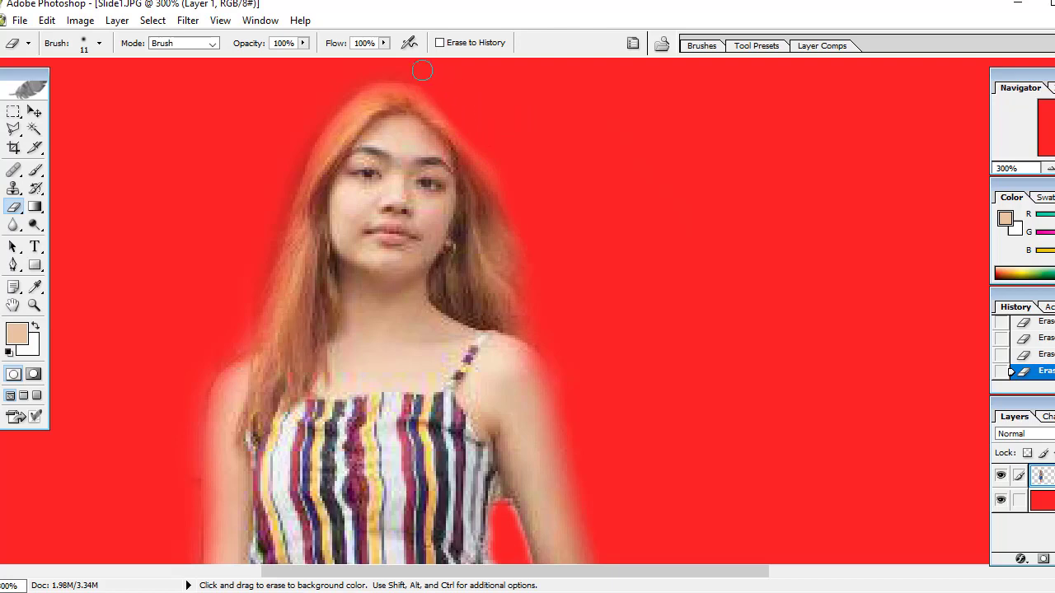
scroll(481, 108, up, 1)
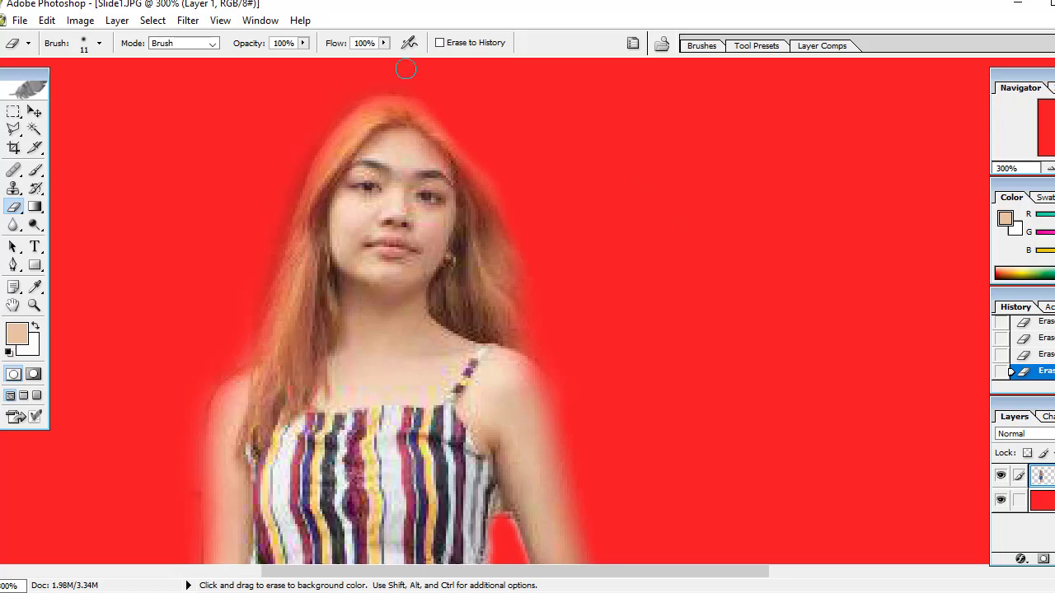
scroll(459, 113, up, 3)
scroll(463, 148, down, 1)
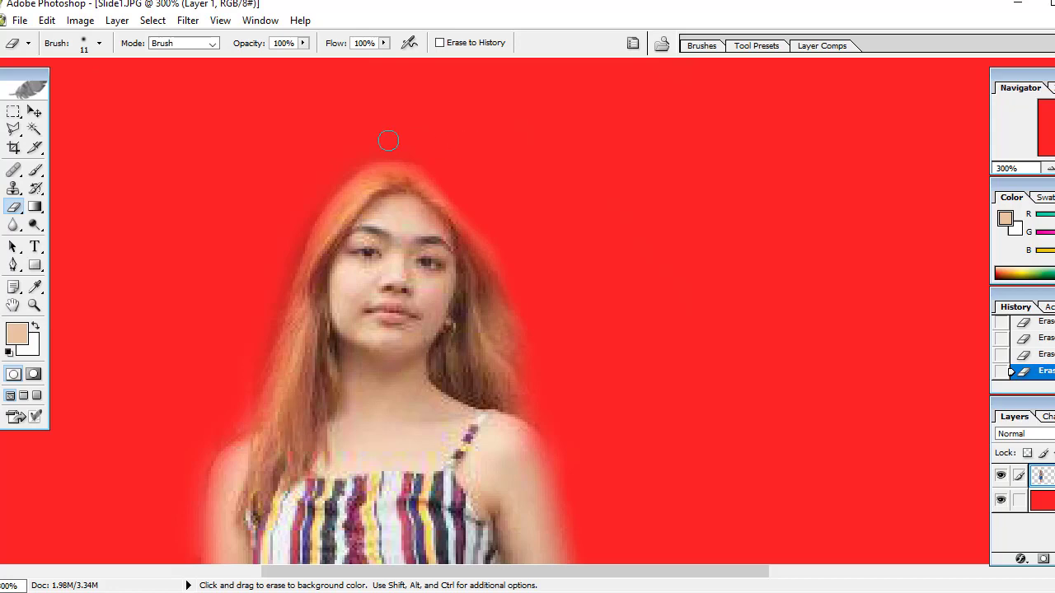
scroll(219, 206, down, 2)
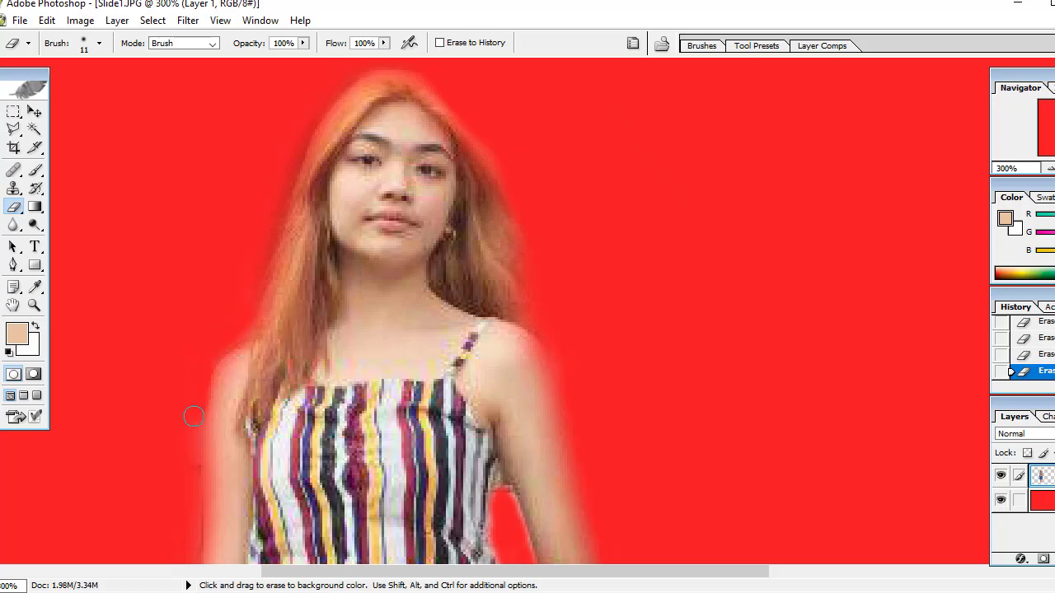
scroll(159, 334, down, 3)
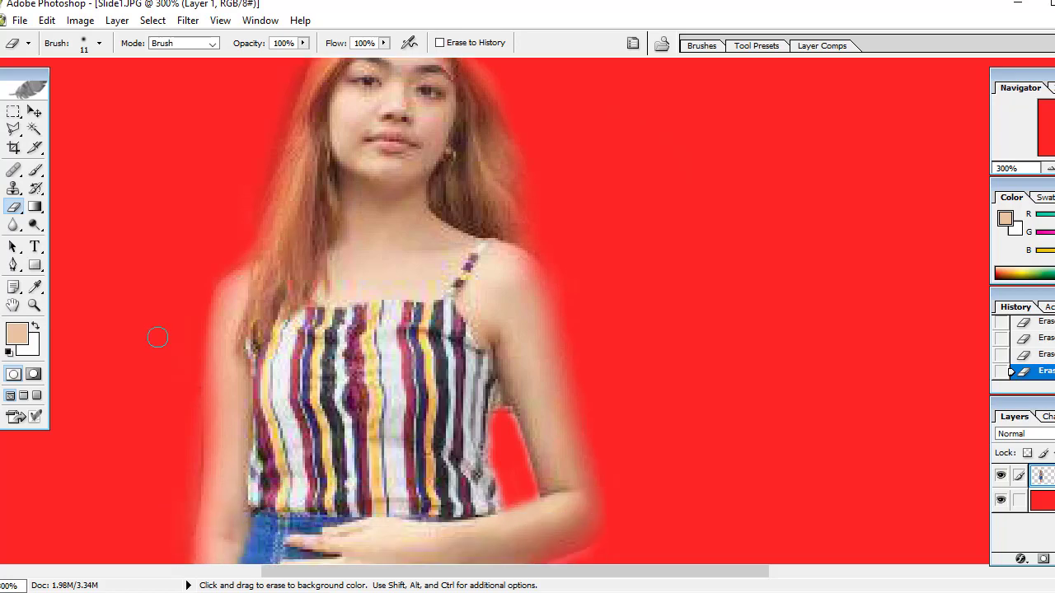
scroll(159, 335, down, 3)
scroll(159, 334, down, 3)
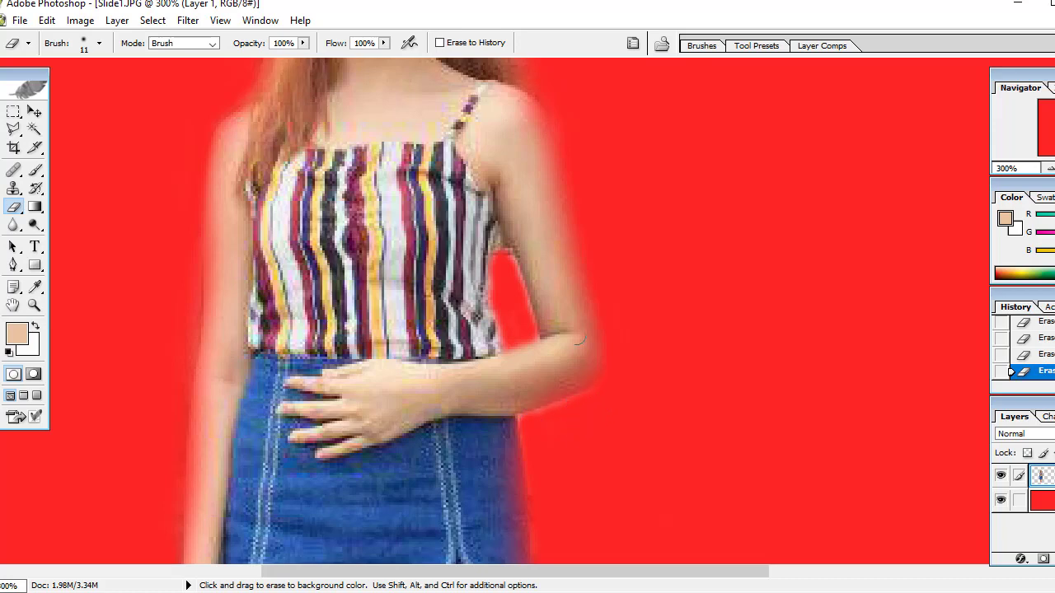
drag(506, 264, 527, 328)
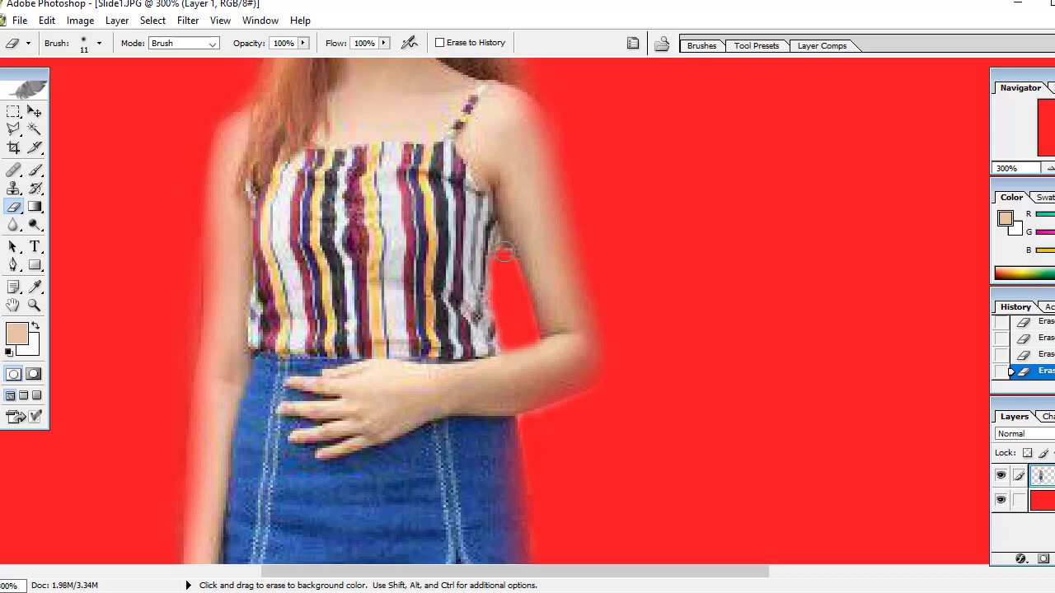
scroll(564, 157, up, 2)
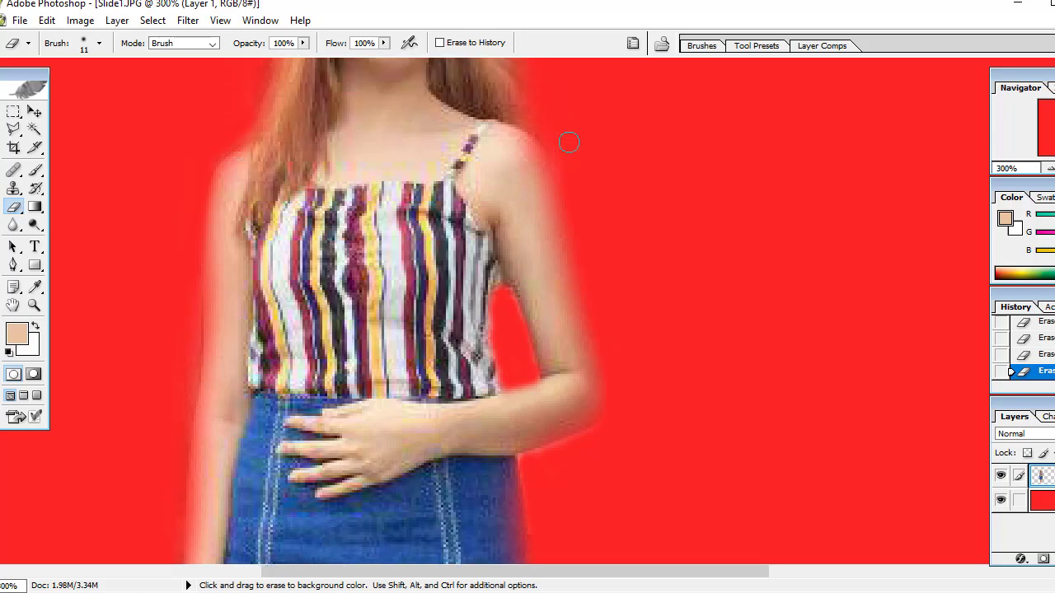
scroll(569, 141, up, 3)
scroll(569, 141, up, 4)
scroll(576, 146, up, 2)
scroll(576, 146, up, 1)
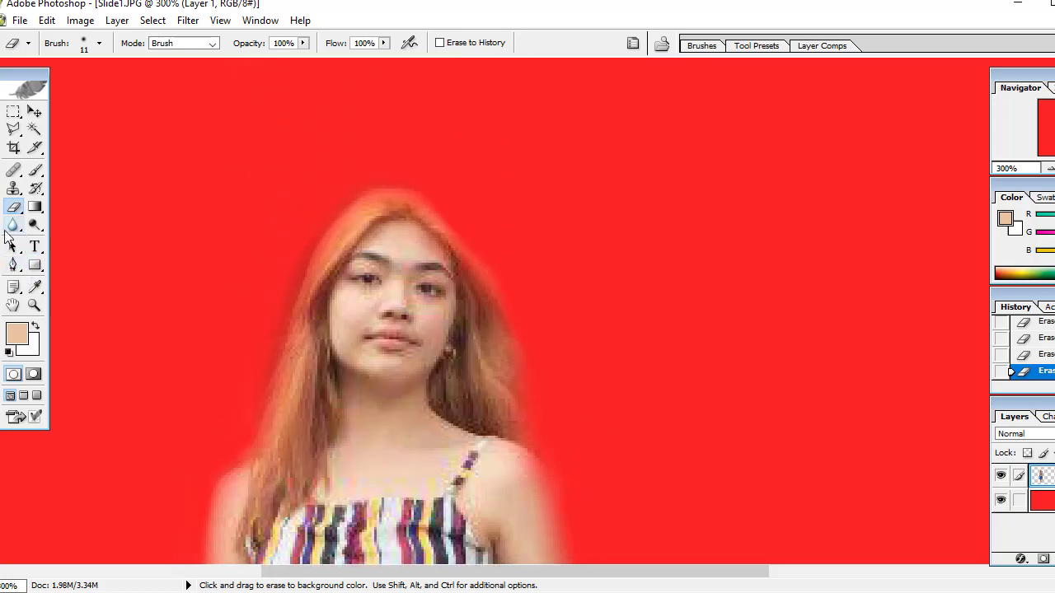
Step: Blur the girl's face, cheek and chin with the Blur tool at 50% strength
click(12, 226)
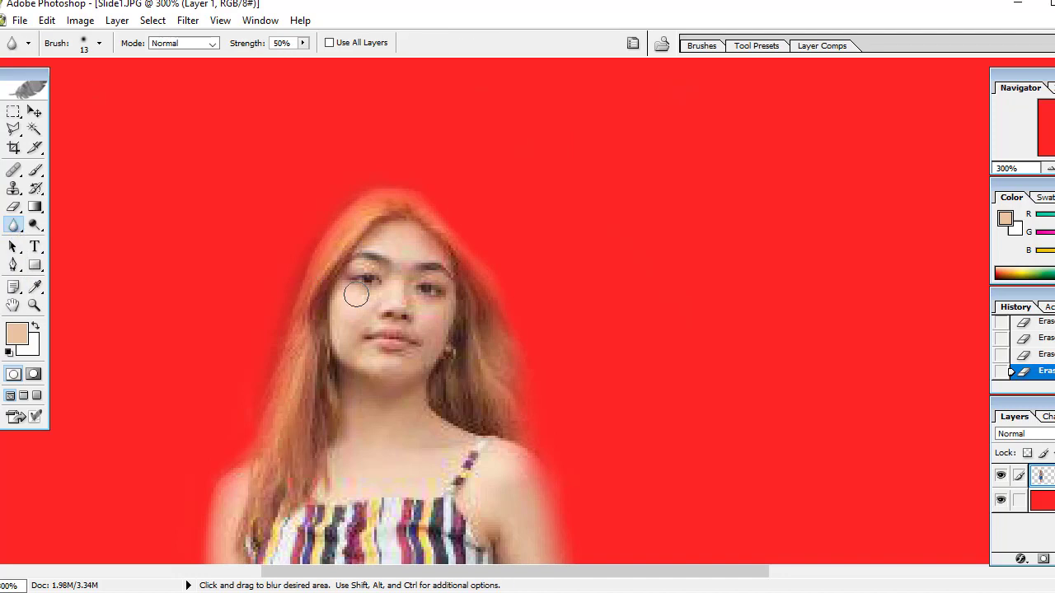
drag(358, 334, 360, 323)
drag(332, 288, 341, 321)
mouse_move(411, 365)
mouse_down()
mouse_move(436, 326)
mouse_move(443, 341)
mouse_up()
drag(379, 326, 379, 303)
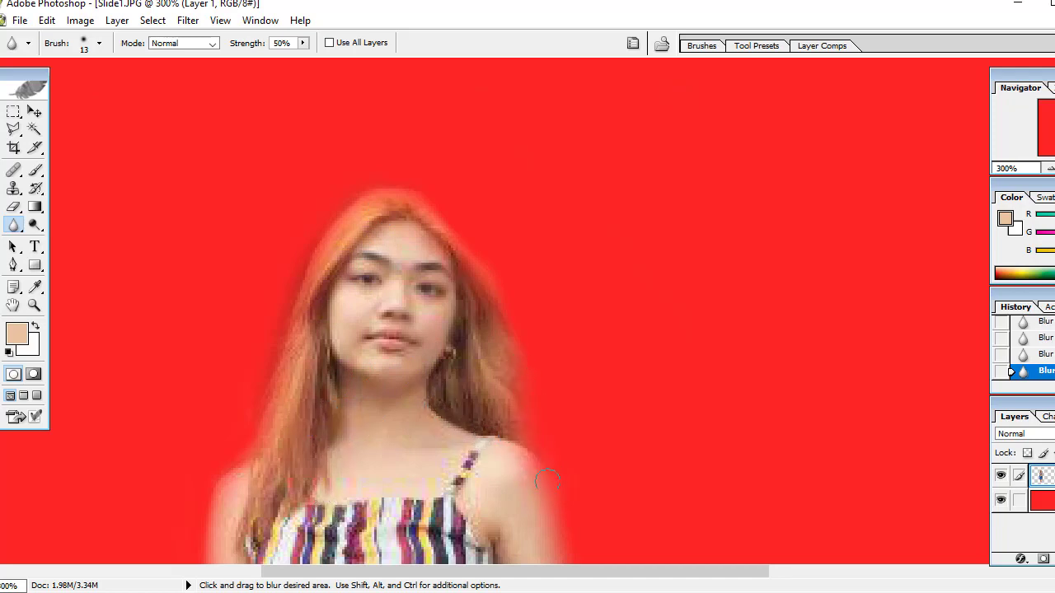
Step: Soften the grey object's left edge and the skirt's right edge down to the hem
scroll(565, 459, down, 1)
scroll(560, 445, down, 2)
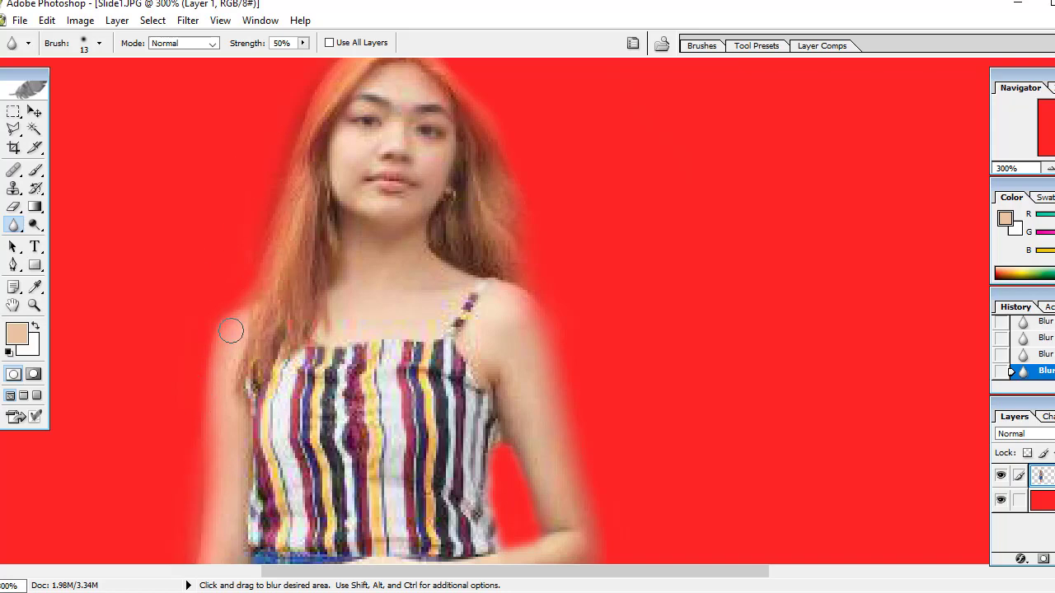
scroll(222, 321, down, 3)
scroll(211, 314, down, 3)
scroll(210, 303, down, 3)
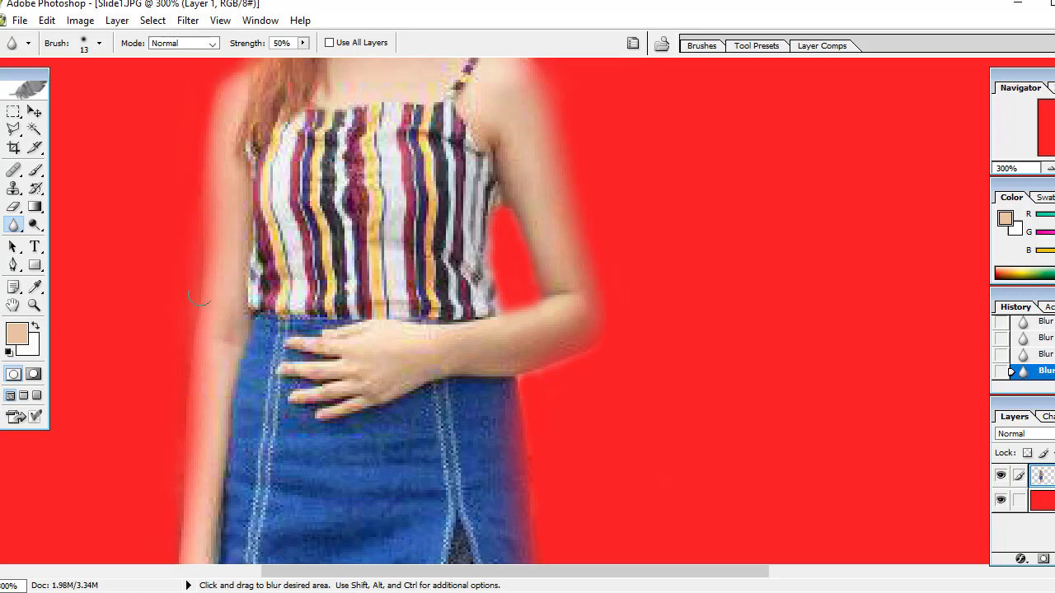
scroll(209, 351, down, 1)
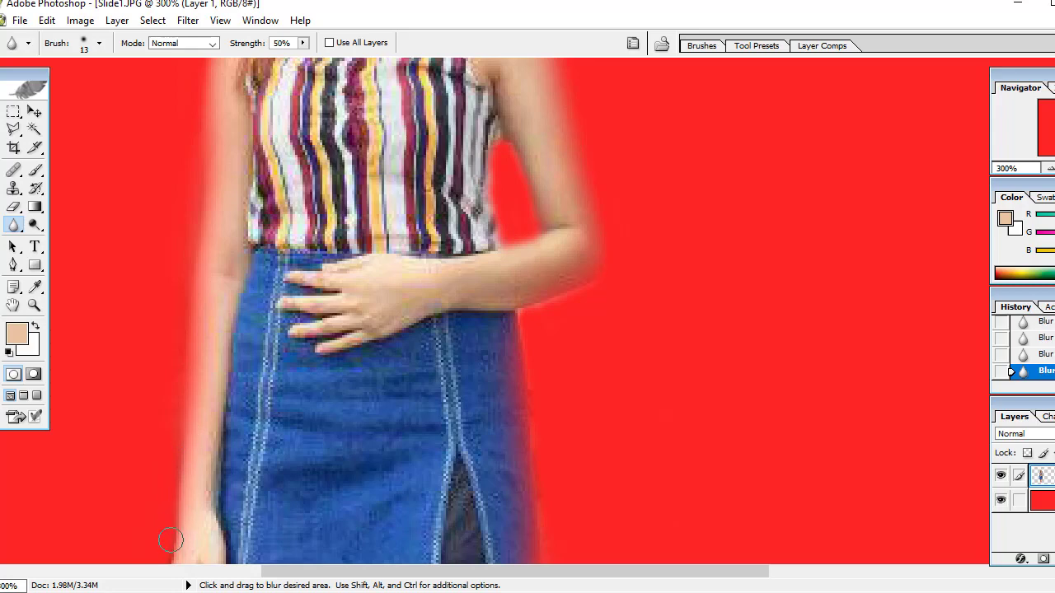
scroll(179, 403, down, 1)
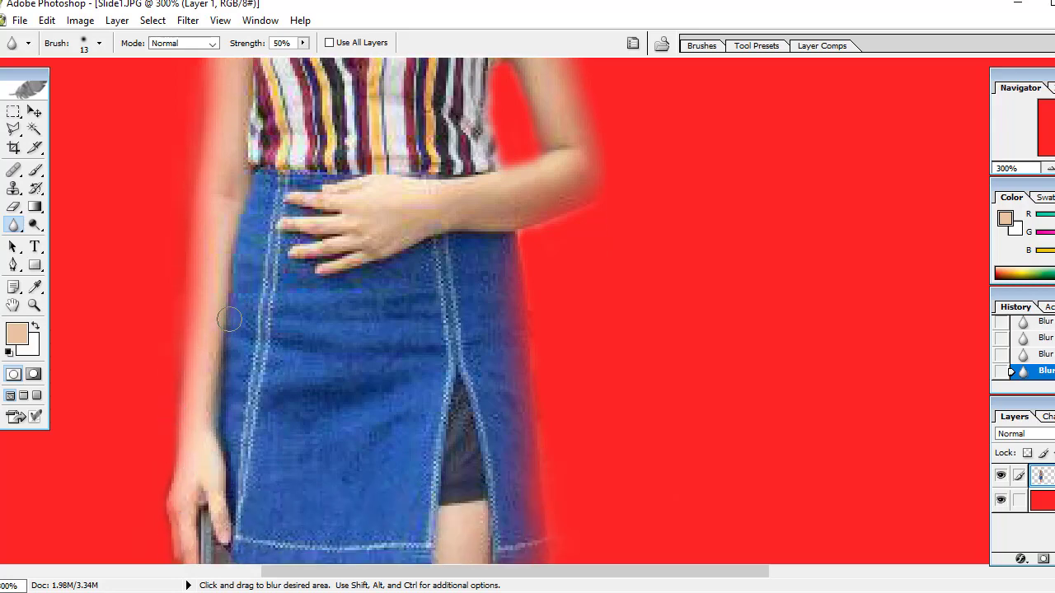
scroll(163, 402, down, 1)
scroll(163, 402, down, 1)
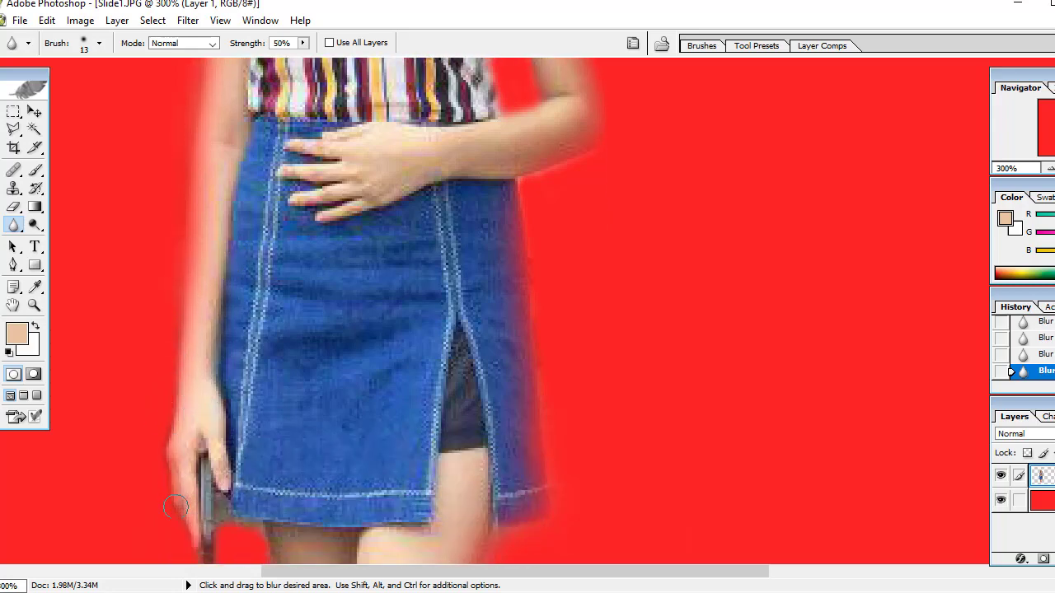
drag(191, 501, 212, 553)
drag(522, 212, 543, 494)
scroll(513, 276, down, 2)
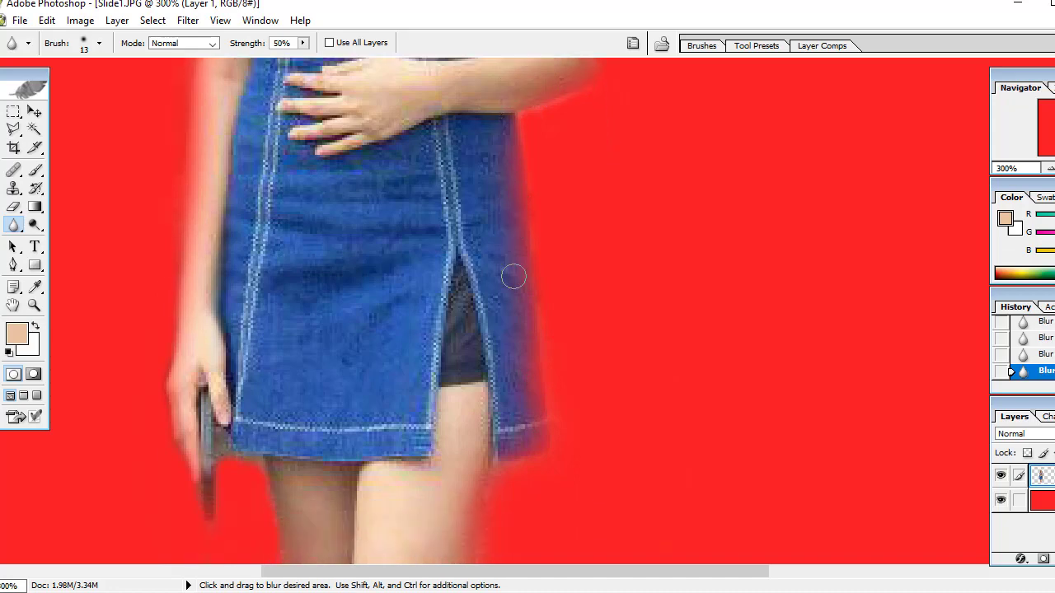
scroll(506, 313, down, 3)
scroll(502, 412, down, 2)
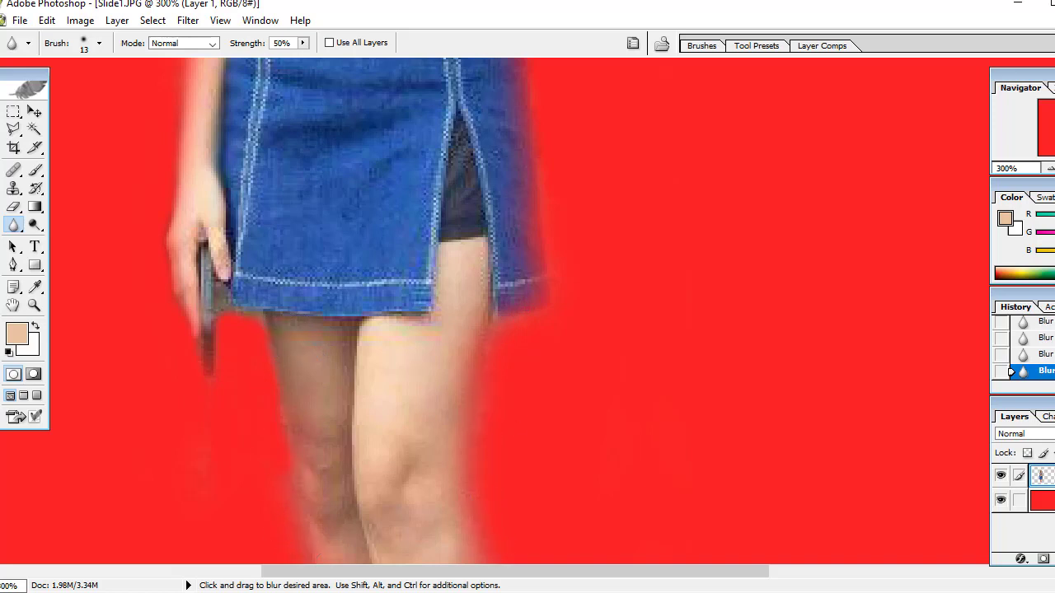
scroll(276, 388, down, 5)
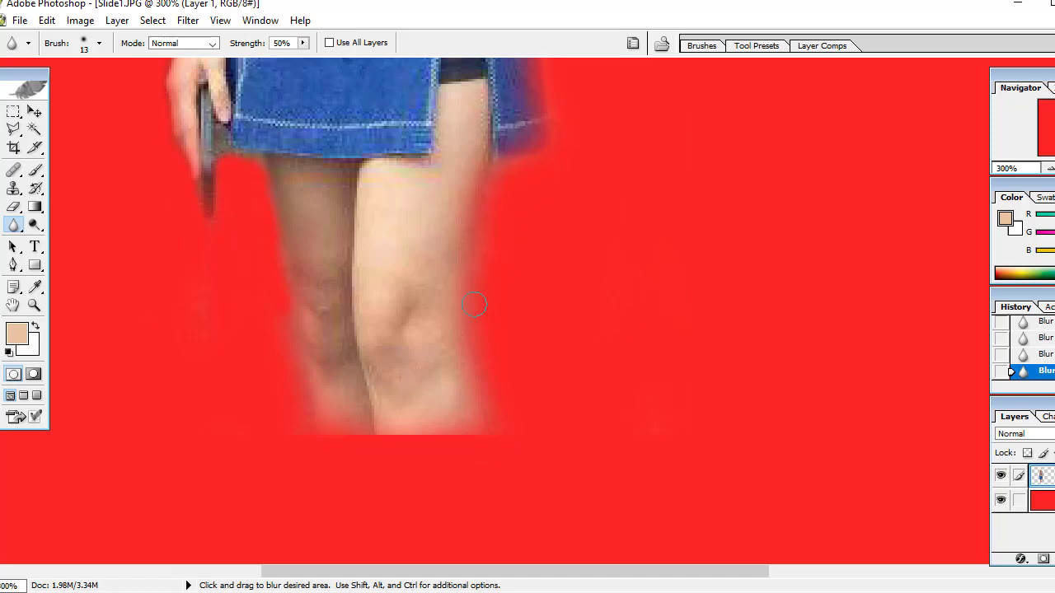
scroll(475, 305, up, 1)
scroll(476, 305, up, 5)
scroll(476, 306, up, 2)
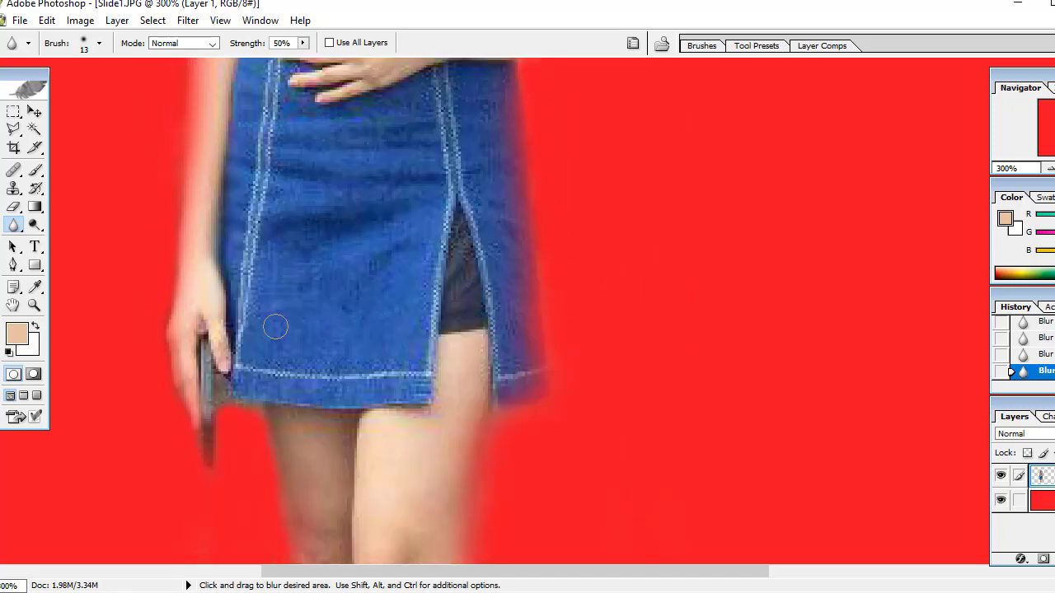
Step: Zoom out twice from 300% to 100% to view the whole girl on the red slide
click(219, 20)
click(270, 138)
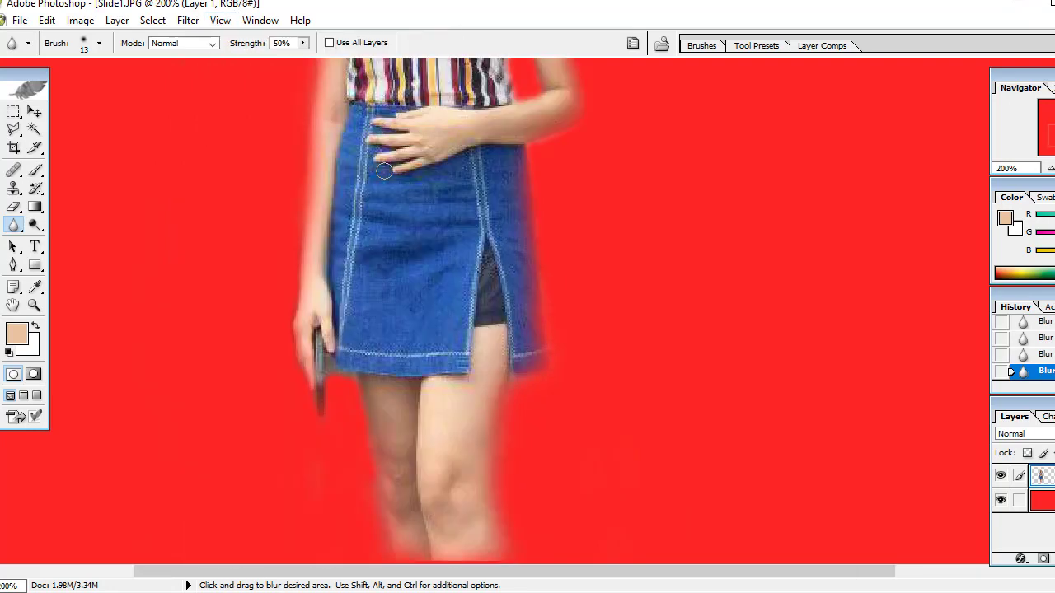
click(219, 20)
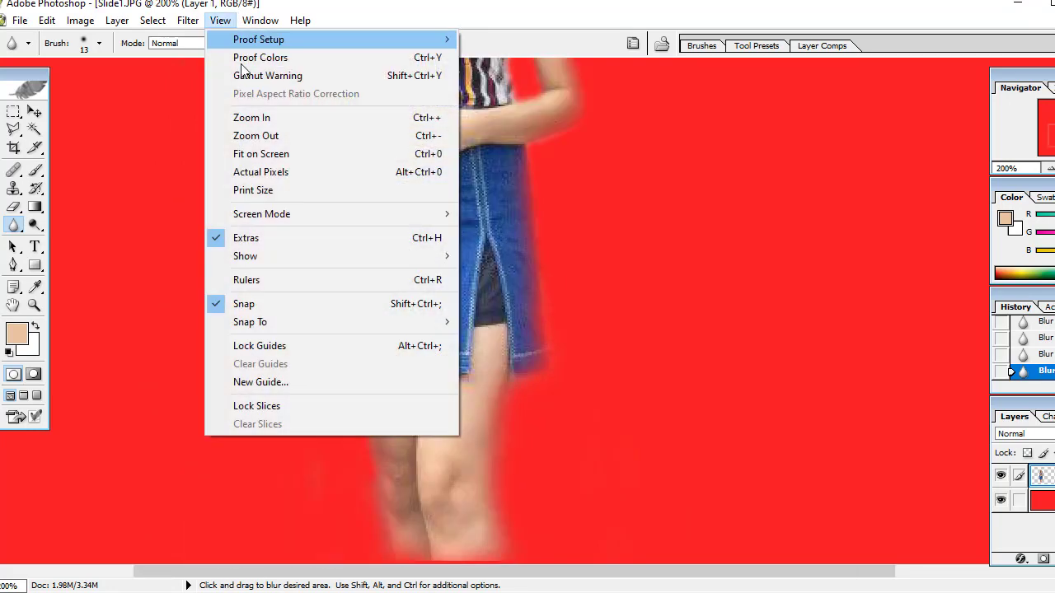
click(268, 138)
scroll(587, 167, up, 2)
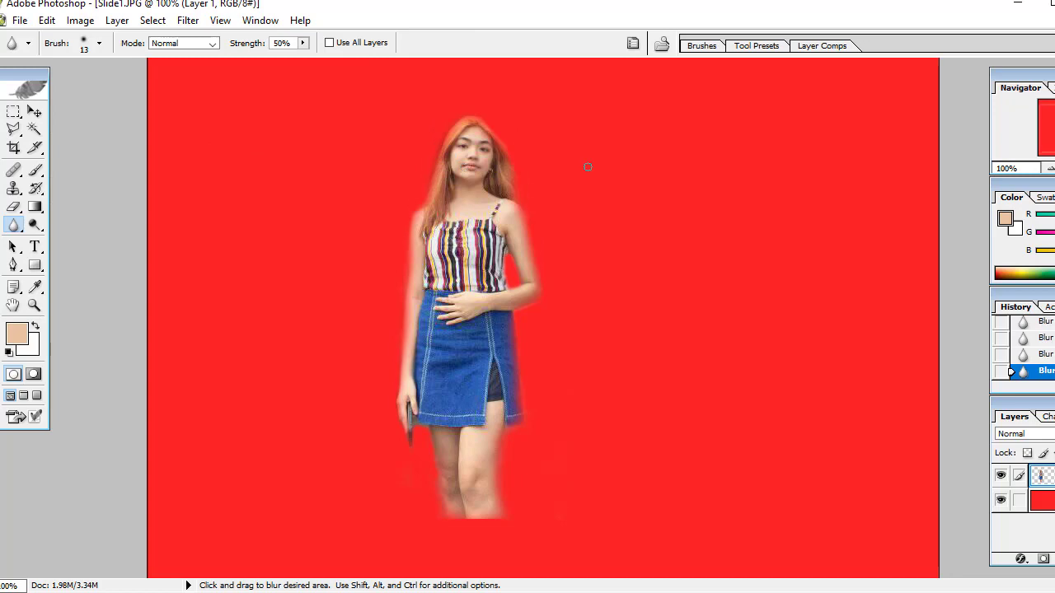
scroll(587, 166, up, 1)
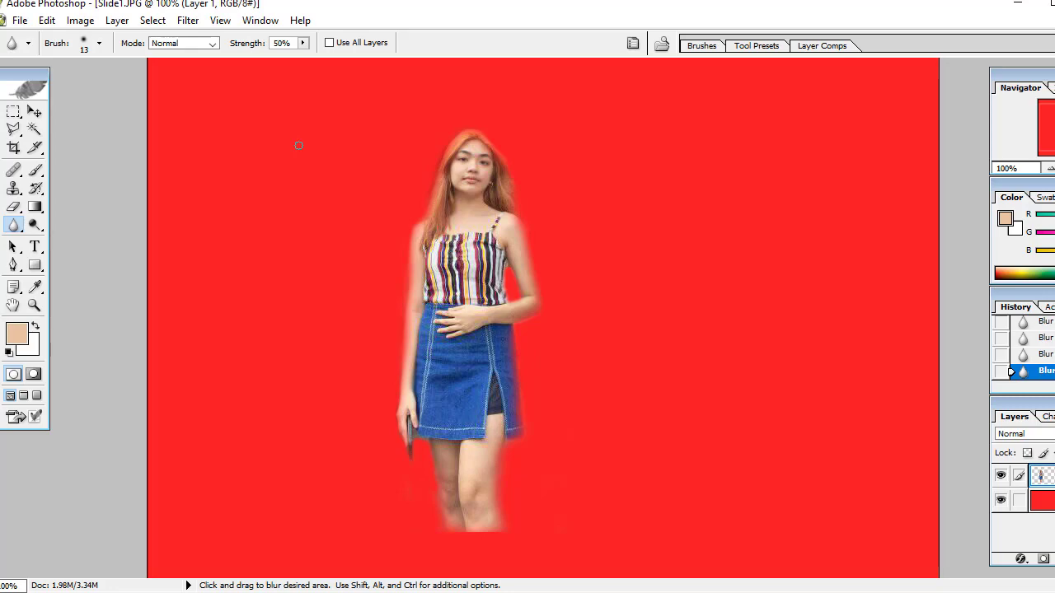
Step: Tile all open documents and make the eye close-up photo active
click(260, 20)
mouse_move(331, 21)
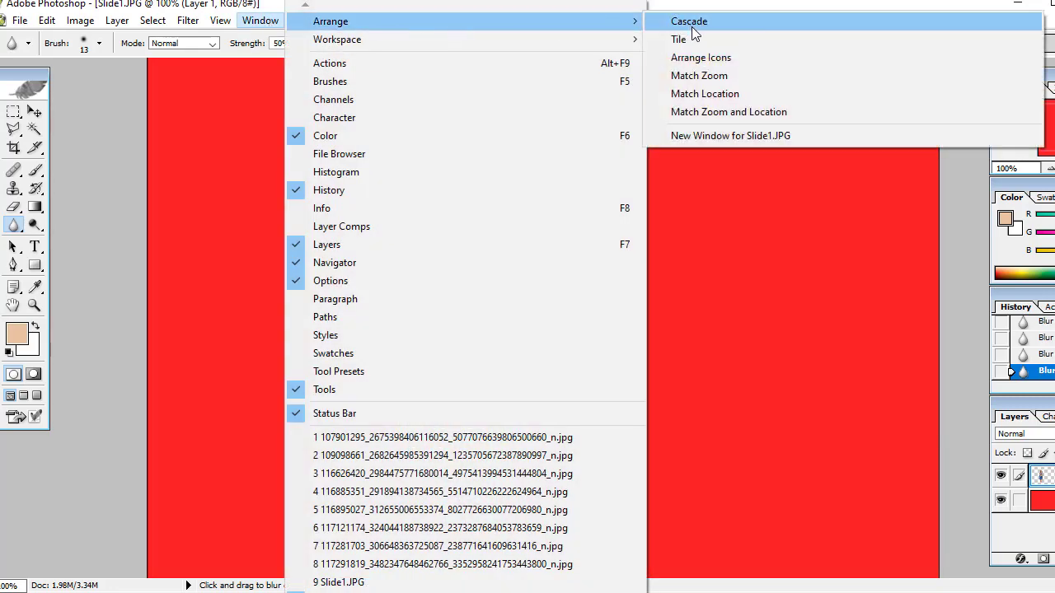
click(678, 39)
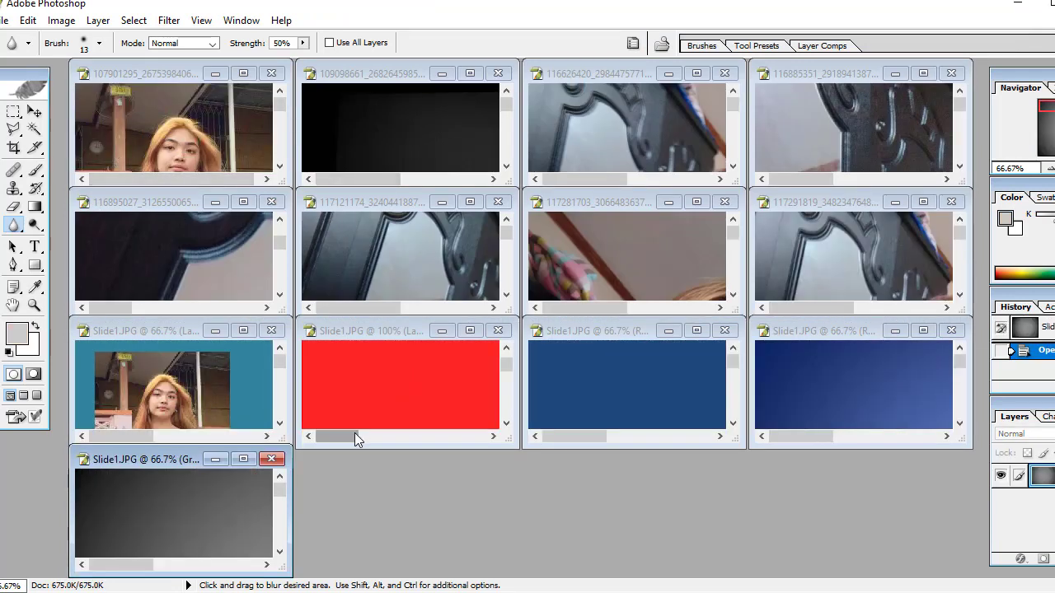
mouse_move(354, 435)
mouse_down()
mouse_move(406, 444)
mouse_move(383, 444)
mouse_up()
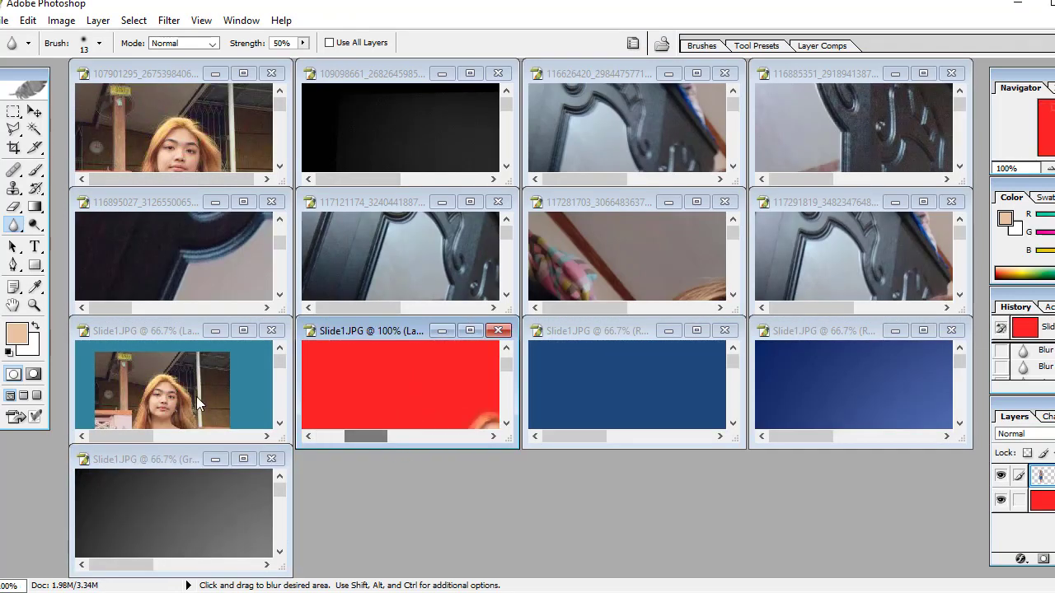
scroll(197, 403, down, 3)
scroll(196, 402, down, 2)
scroll(196, 402, up, 2)
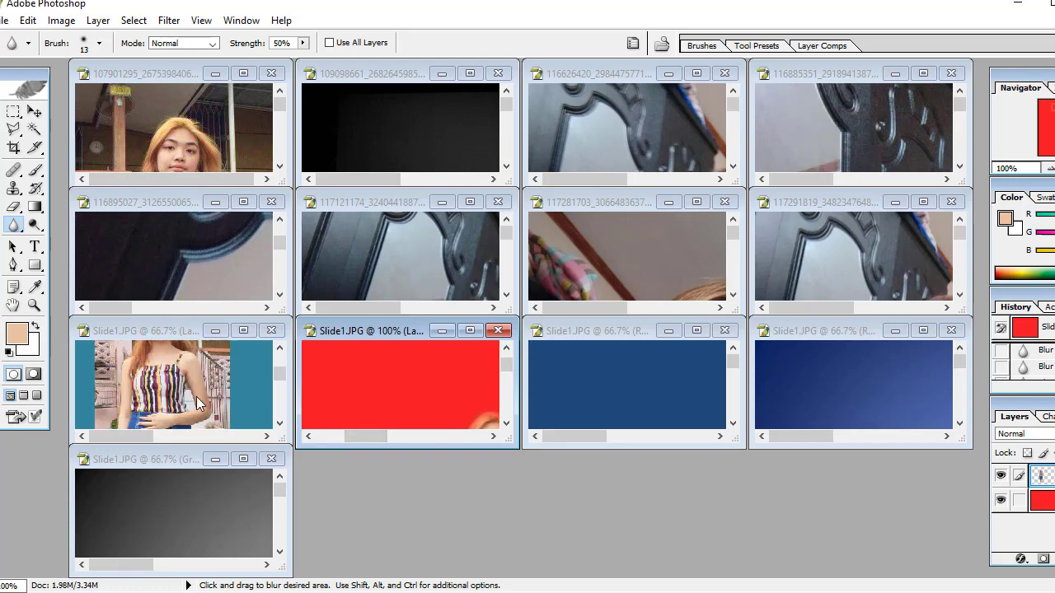
scroll(196, 402, up, 2)
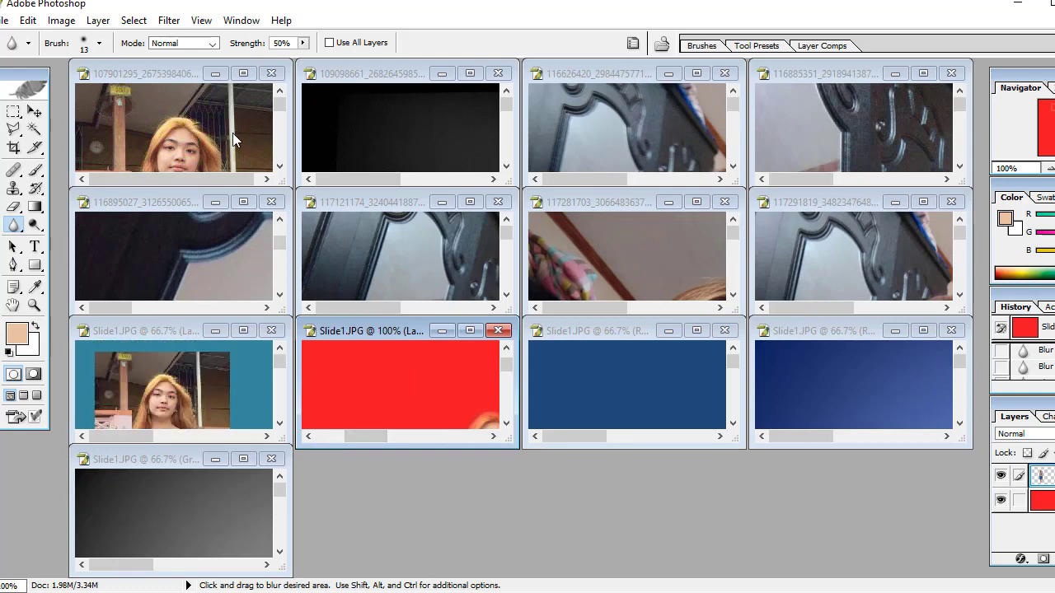
click(402, 225)
scroll(421, 250, down, 2)
scroll(422, 269, down, 1)
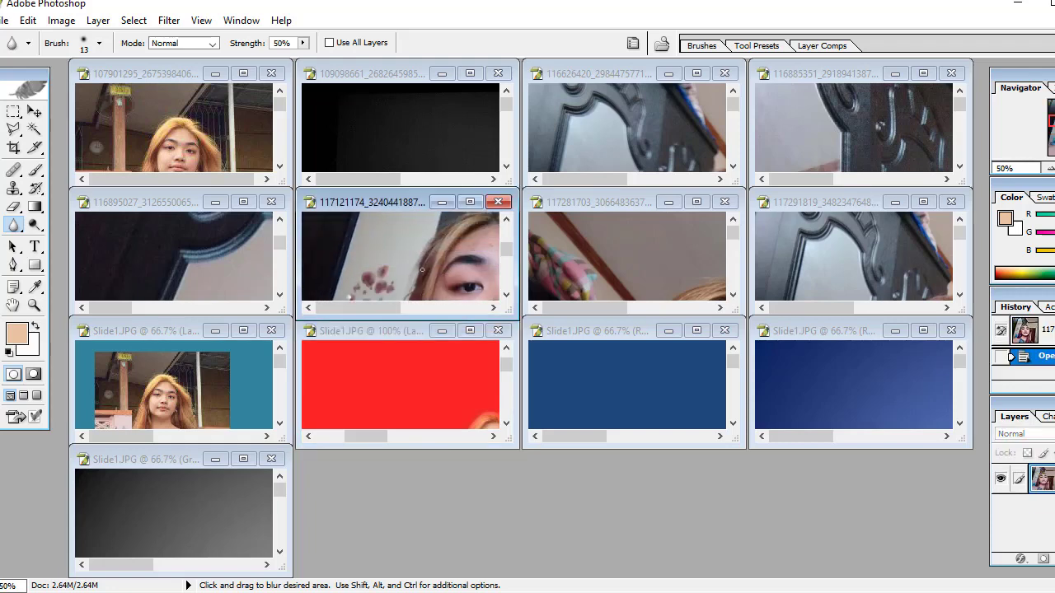
Step: Activate the grayscale portrait window, pan to the face, and maximize it
click(131, 273)
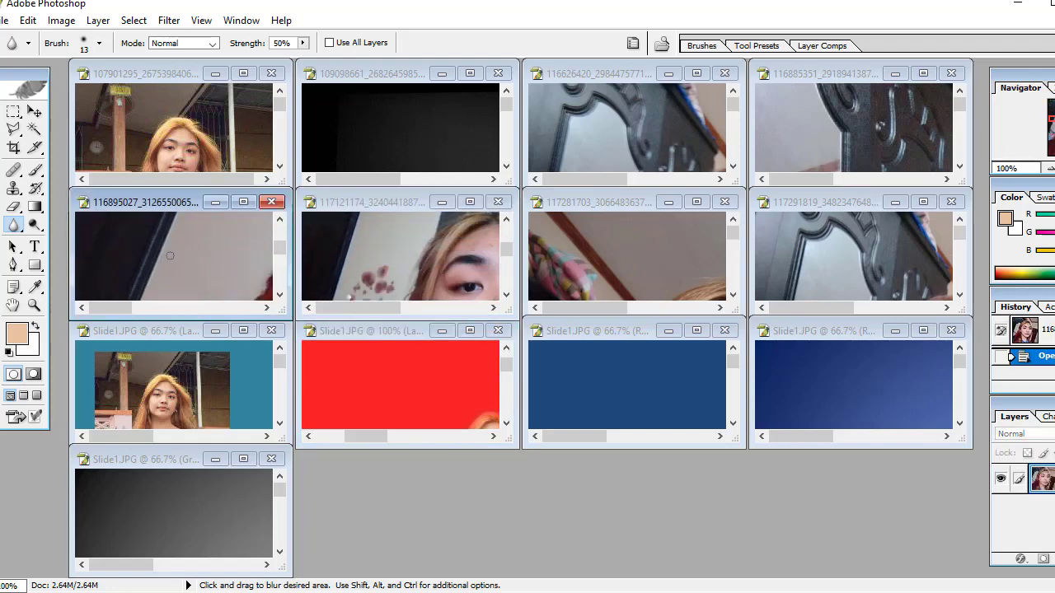
scroll(170, 263, down, 3)
scroll(170, 264, down, 2)
drag(93, 307, 166, 308)
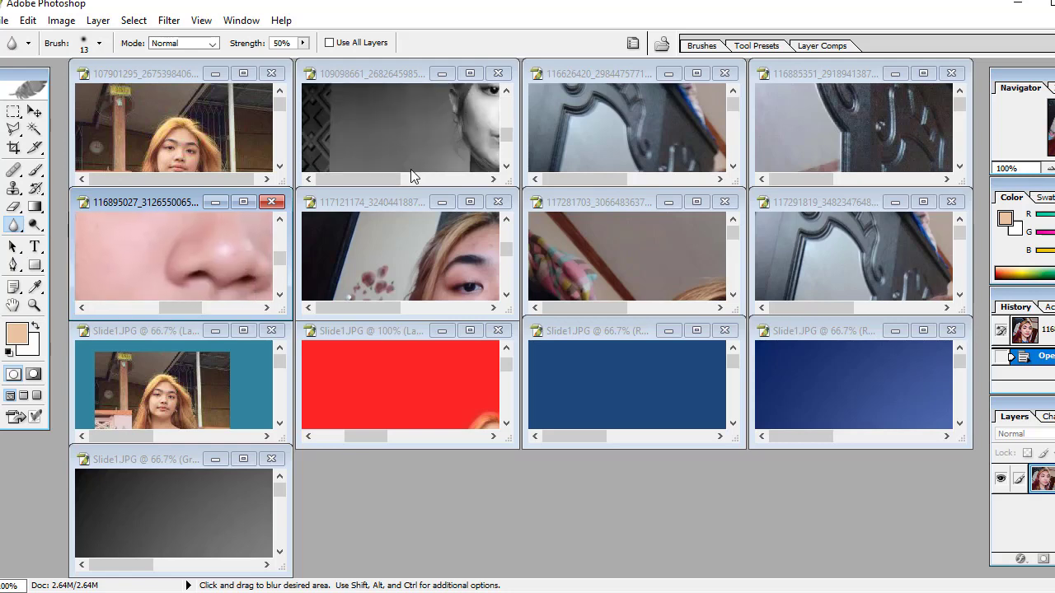
drag(391, 178, 423, 179)
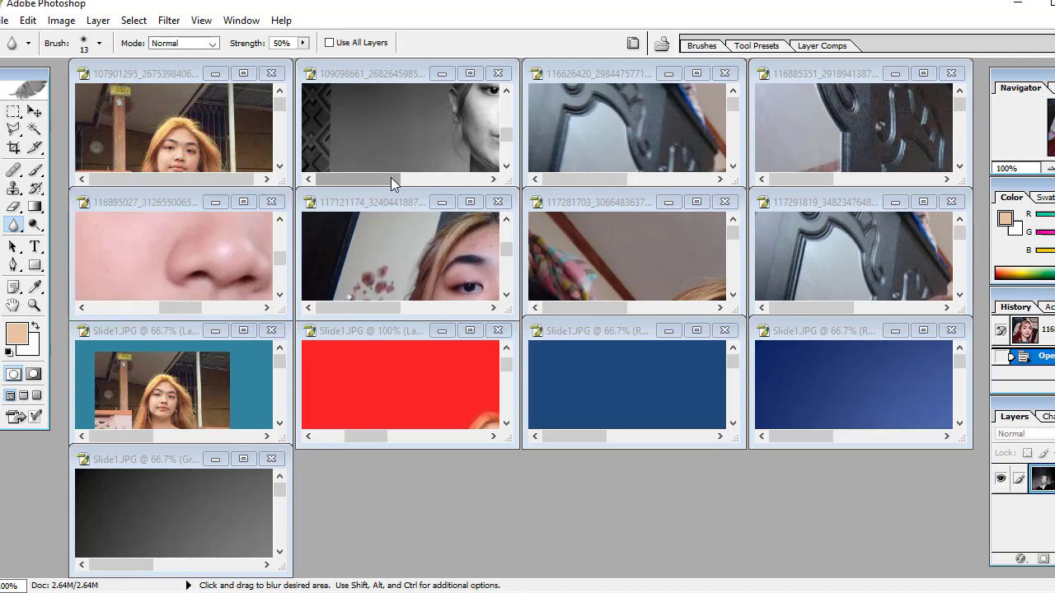
click(472, 74)
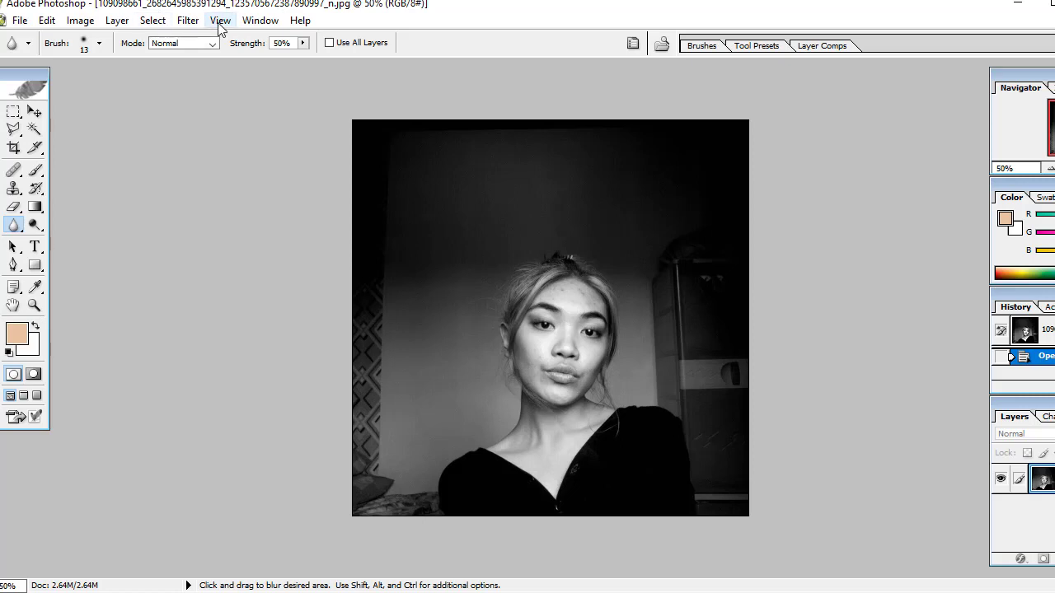
Step: Zoom the face to 200% and sample clean forehead skin with the Healing Brush
click(34, 305)
click(545, 324)
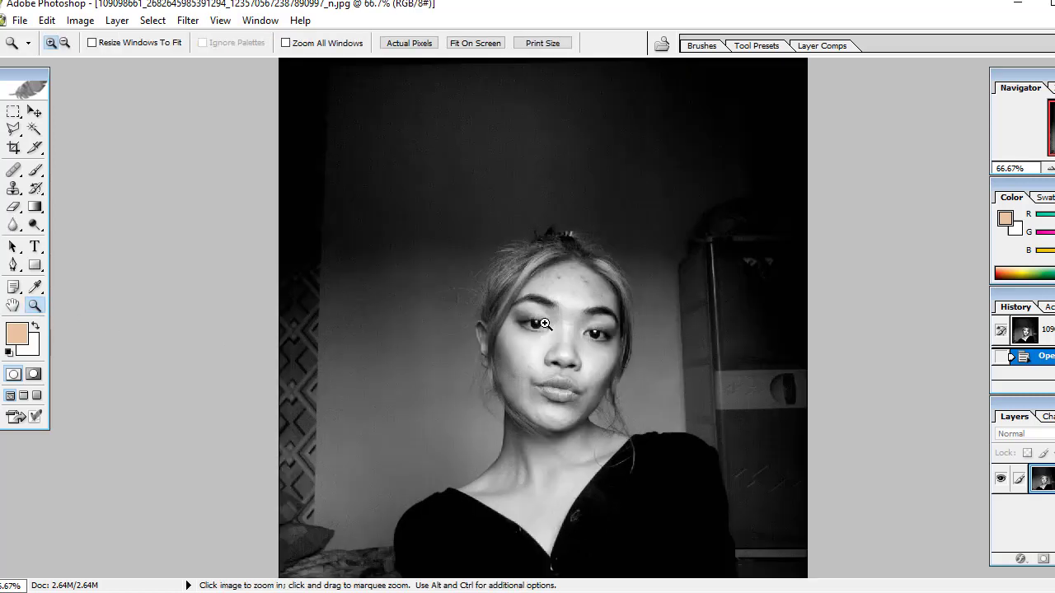
click(545, 324)
click(545, 323)
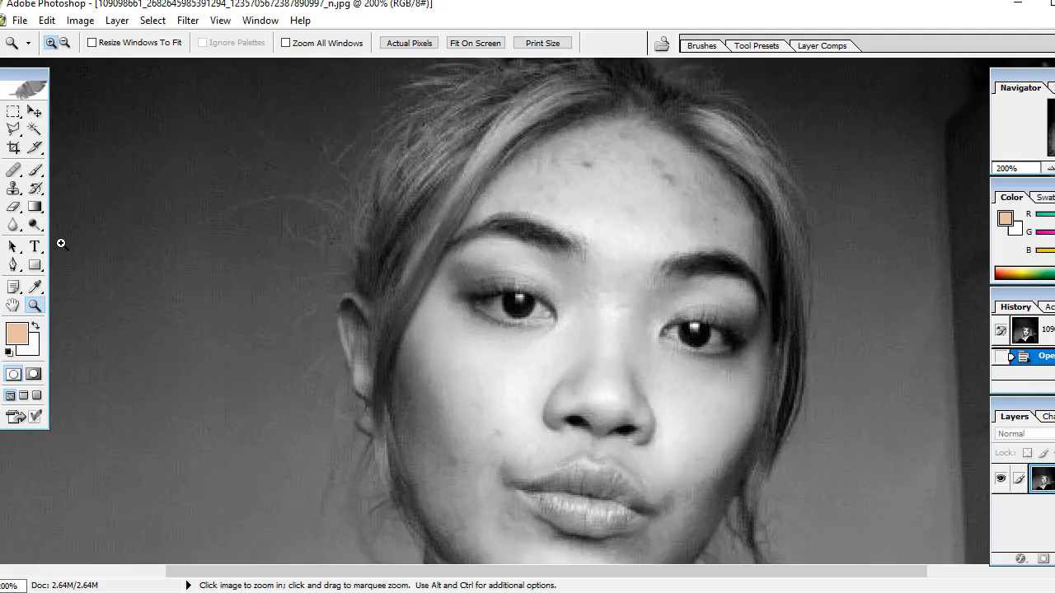
click(14, 171)
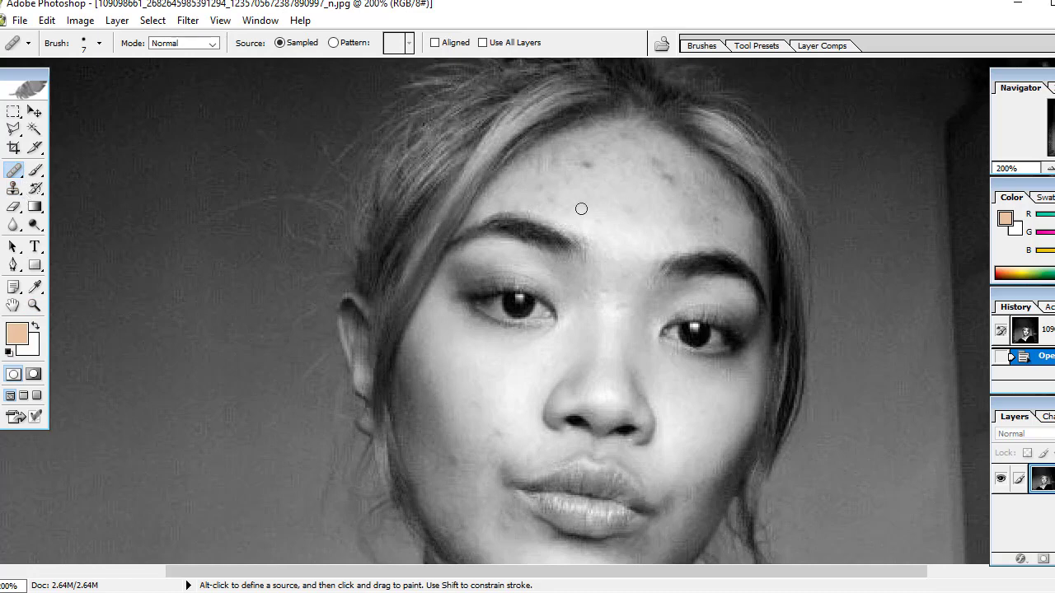
alt+click(554, 160)
Step: Heal the acne spots across the forehead and between the eyebrows
click(572, 155)
click(589, 171)
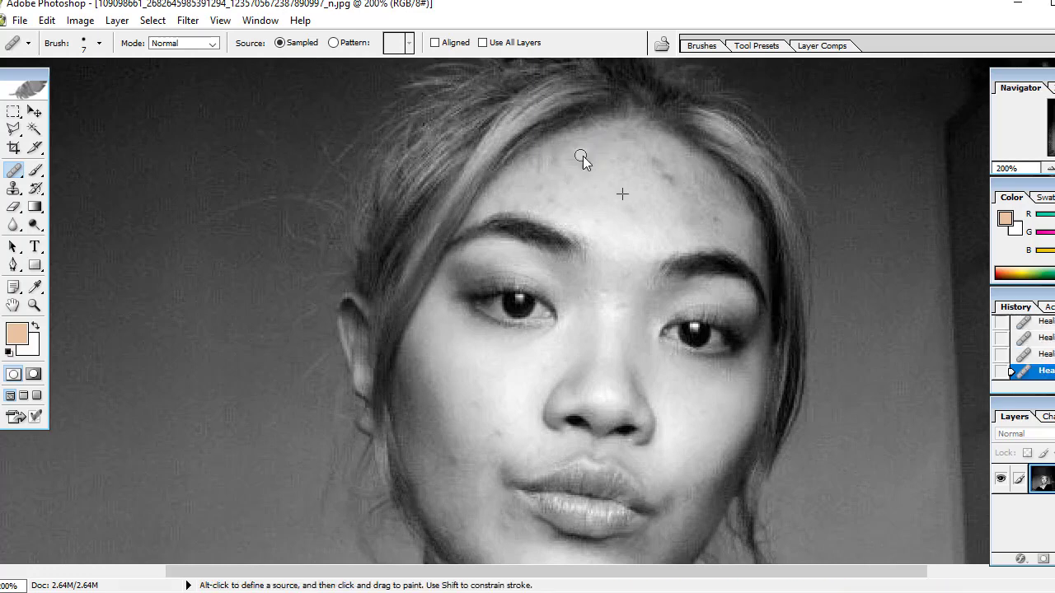
drag(583, 156, 582, 177)
click(534, 198)
click(538, 188)
mouse_move(669, 176)
mouse_down()
mouse_move(681, 169)
mouse_move(678, 198)
mouse_up()
click(563, 205)
click(628, 208)
click(635, 296)
Step: Heal the blemishes on the cheek and across the chin
scroll(533, 326, down, 3)
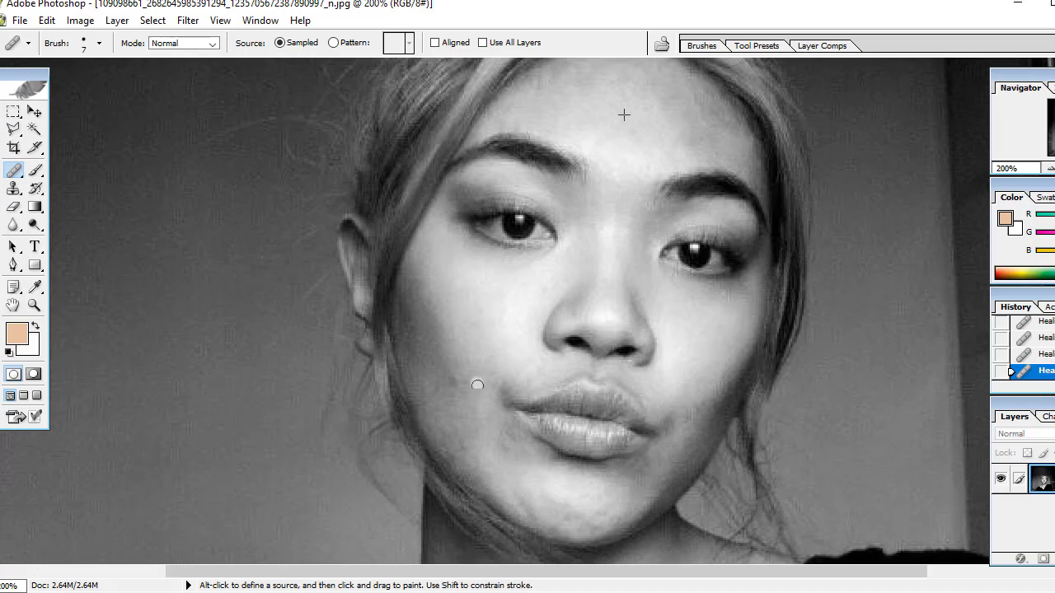
click(449, 382)
click(439, 398)
scroll(462, 388, down, 3)
scroll(501, 365, down, 1)
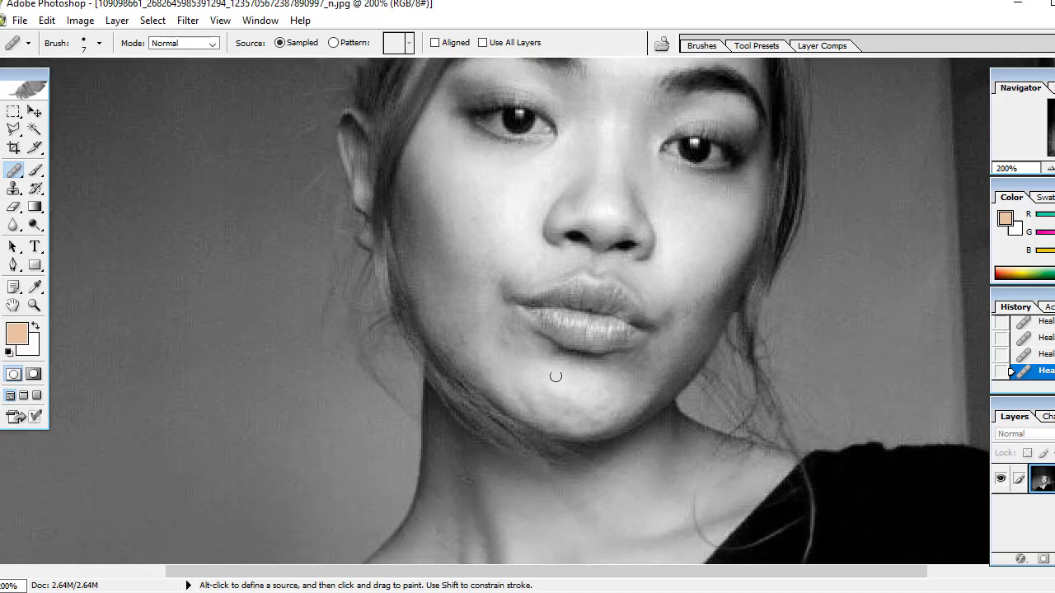
click(516, 339)
click(536, 403)
click(565, 393)
click(612, 404)
scroll(623, 385, down, 2)
scroll(593, 356, up, 1)
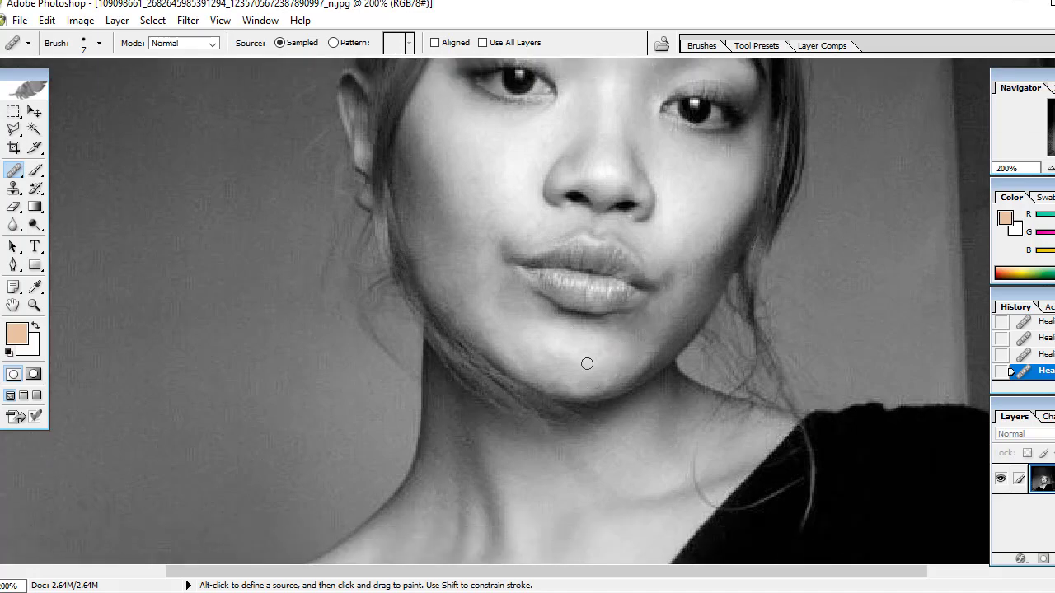
click(567, 385)
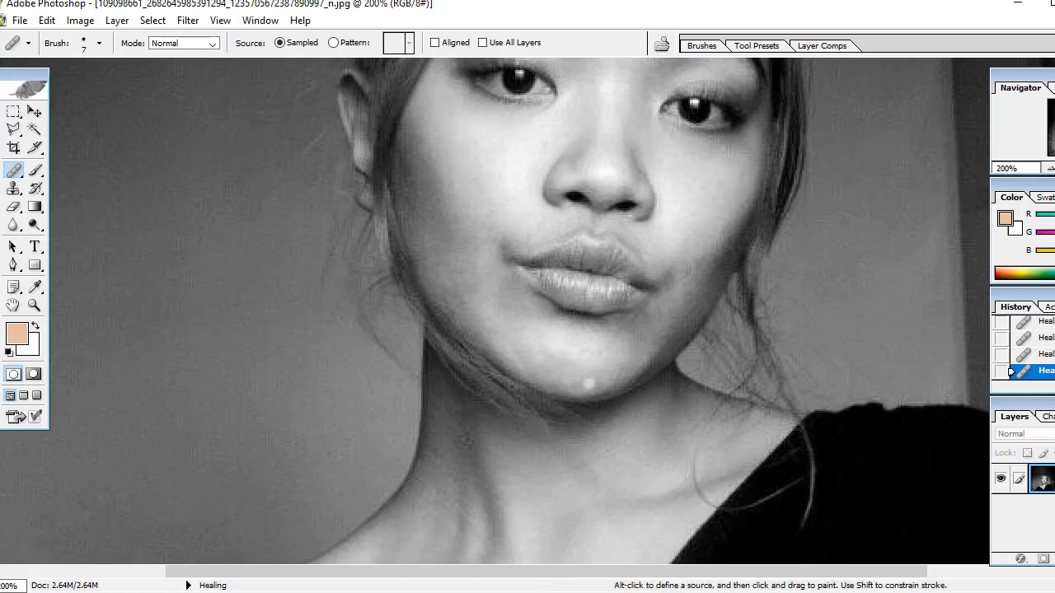
Step: Heal the bright forehead patches and a remaining spot near the chin
scroll(577, 354, up, 1)
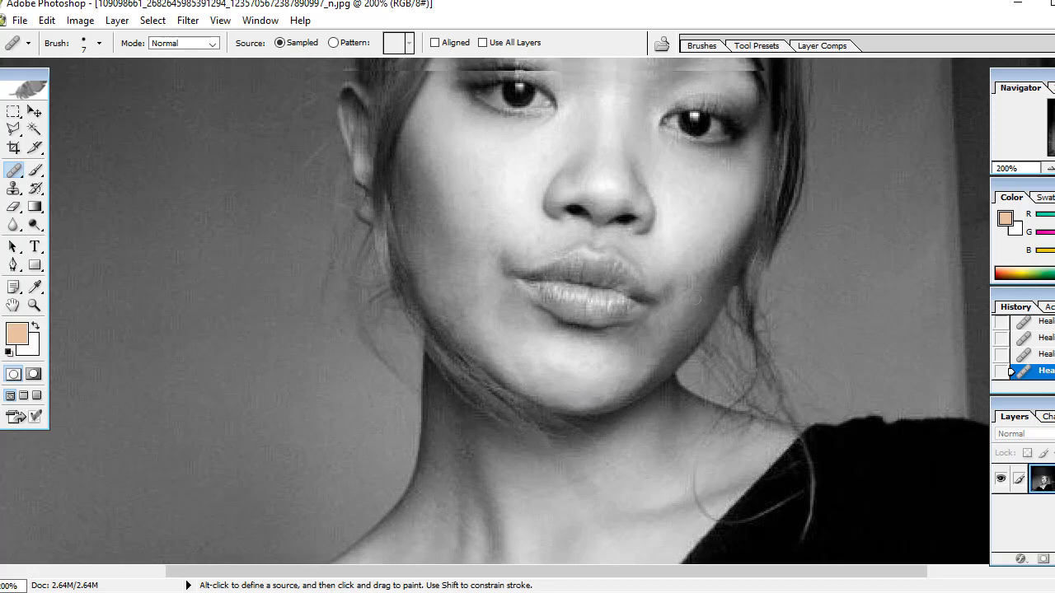
scroll(696, 311, up, 1)
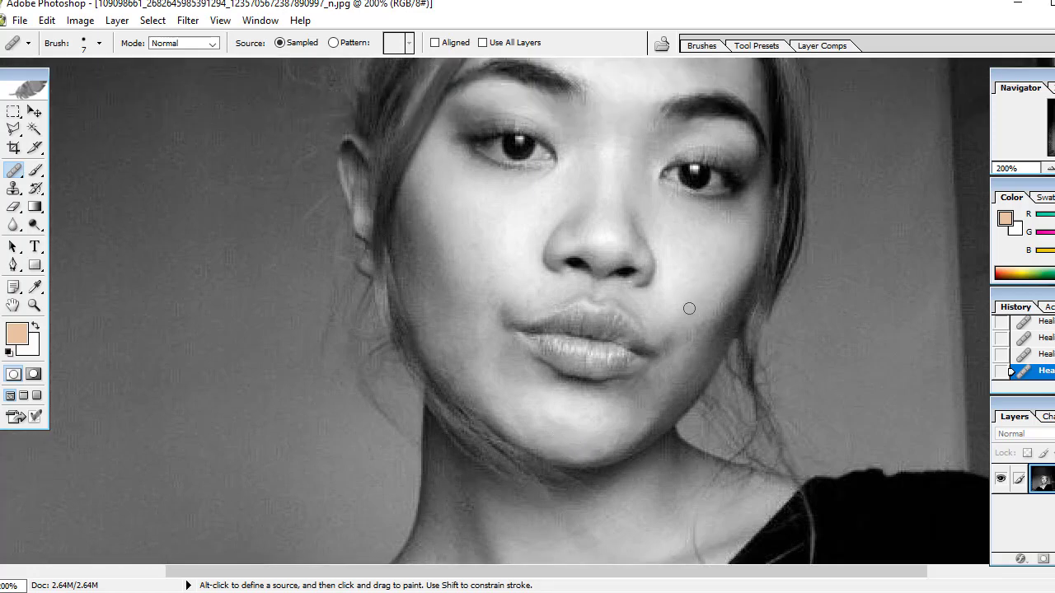
scroll(698, 296, up, 1)
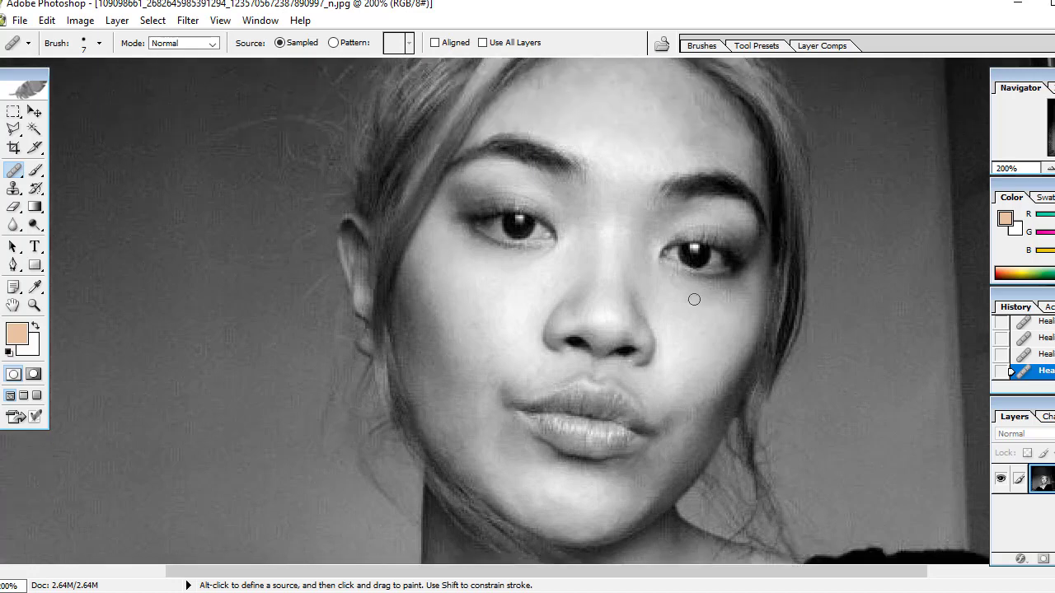
scroll(692, 285, up, 2)
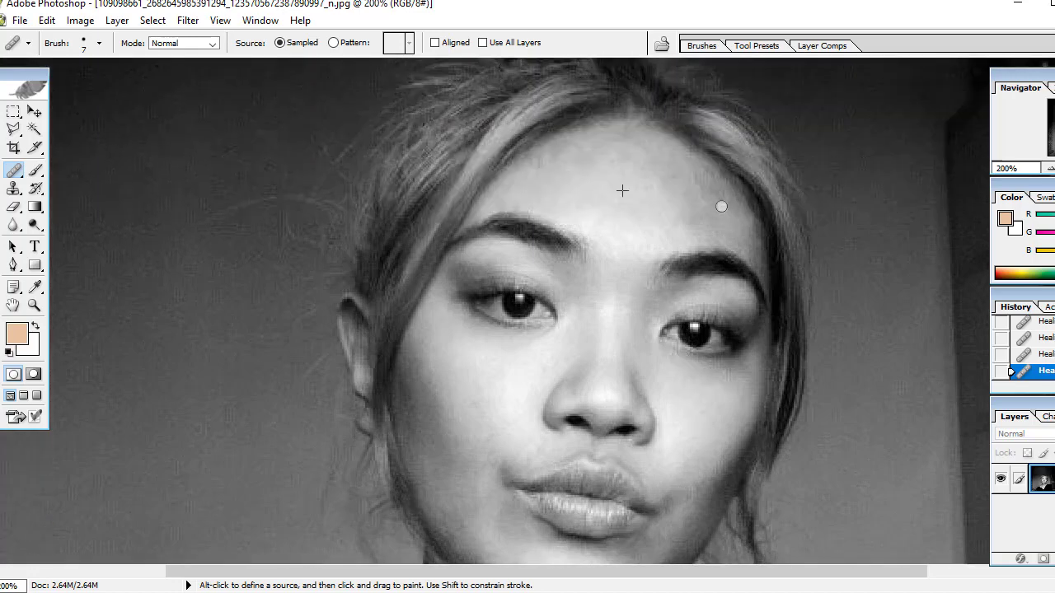
mouse_move(691, 181)
mouse_down()
mouse_move(722, 203)
mouse_move(689, 173)
mouse_move(718, 203)
mouse_move(689, 192)
mouse_move(688, 212)
mouse_move(706, 216)
mouse_move(692, 214)
mouse_move(684, 180)
mouse_up()
mouse_move(608, 157)
mouse_down()
mouse_move(609, 172)
mouse_move(643, 185)
mouse_up()
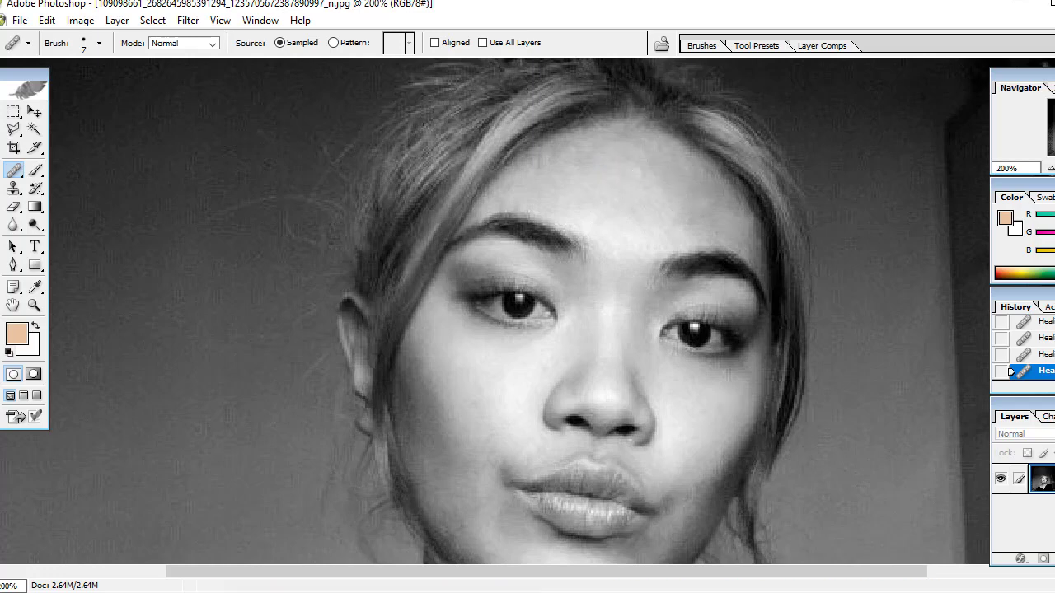
mouse_move(709, 211)
mouse_down()
mouse_move(707, 201)
mouse_move(699, 225)
mouse_up()
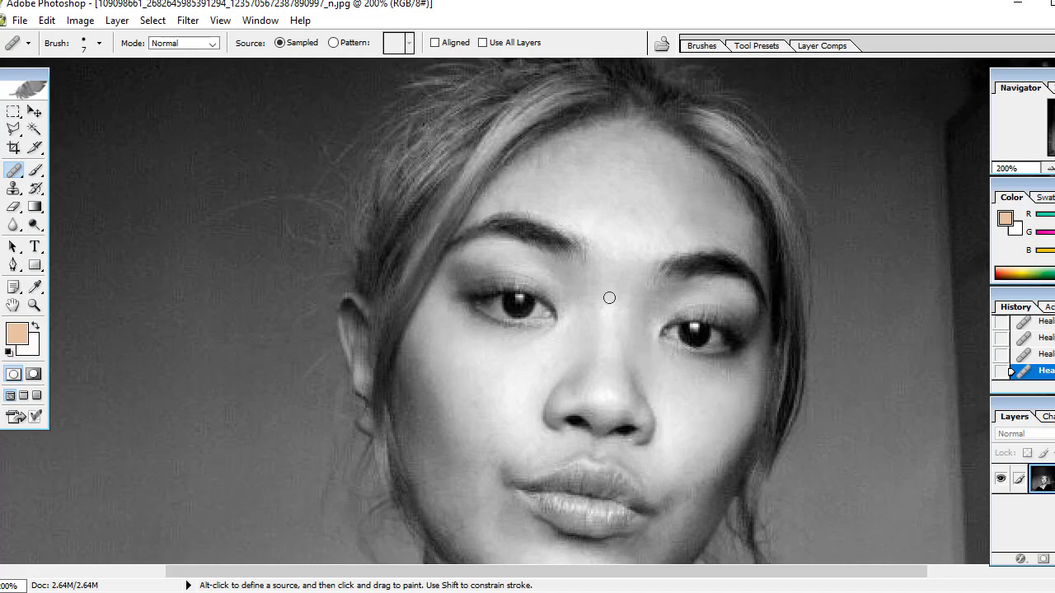
scroll(599, 289, down, 2)
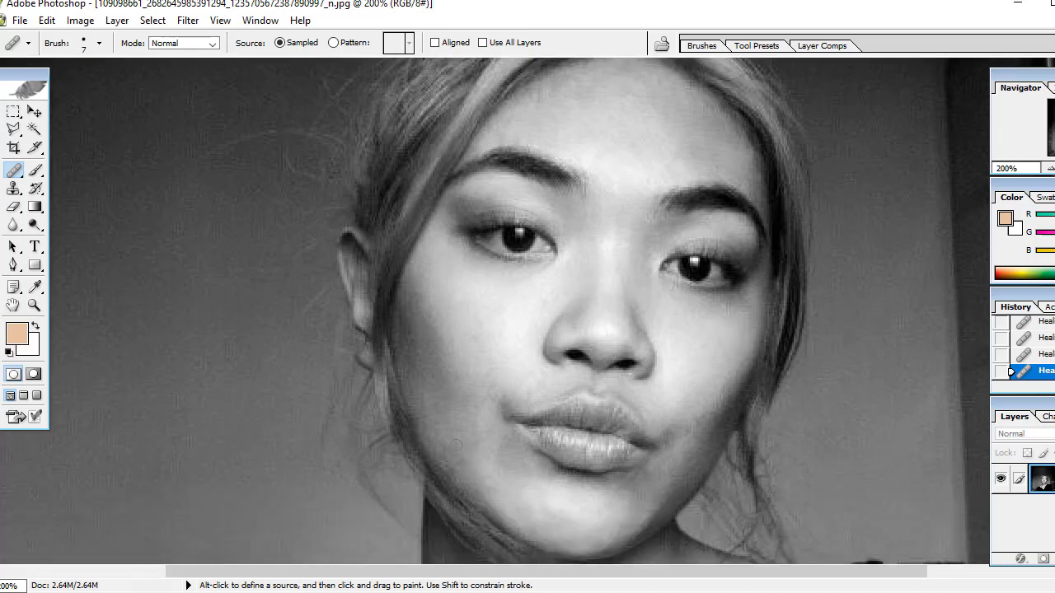
drag(475, 446, 463, 459)
click(13, 225)
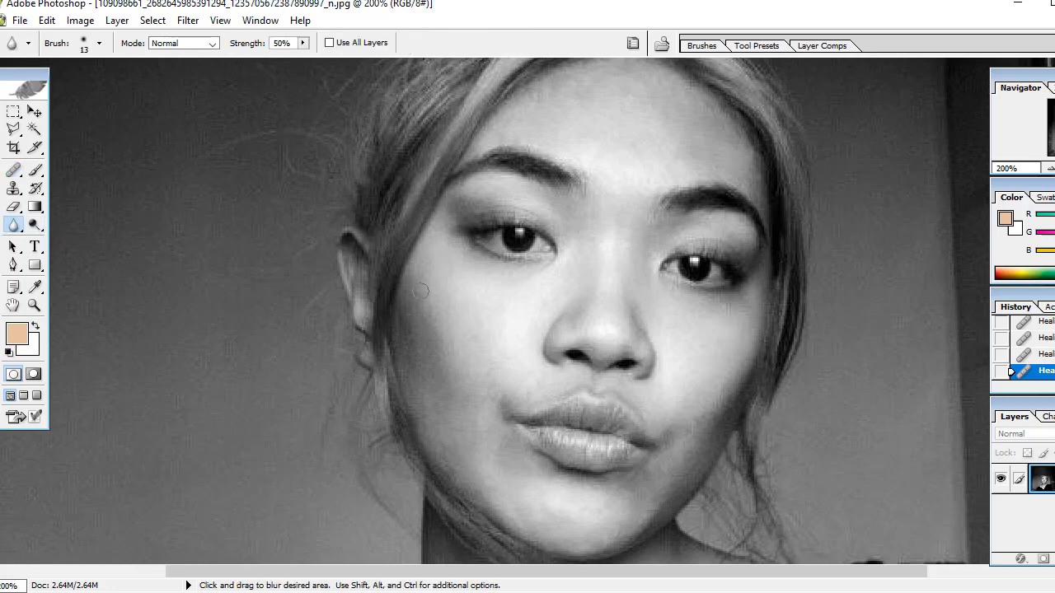
Step: Set the Blur brush to 36 px and soften the left cheek, brow area and forehead
click(99, 43)
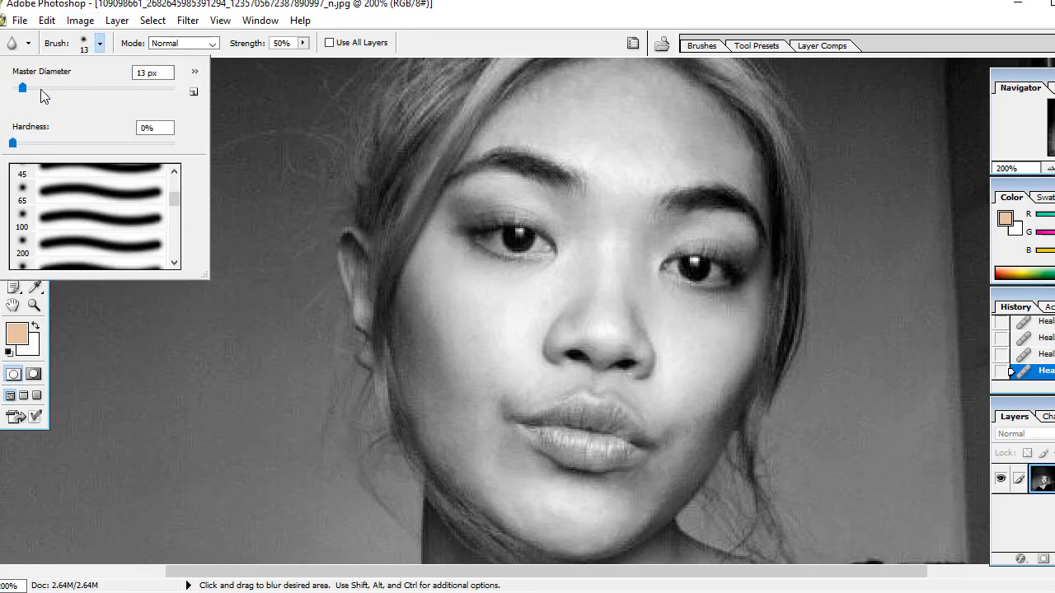
drag(43, 96, 59, 96)
click(433, 323)
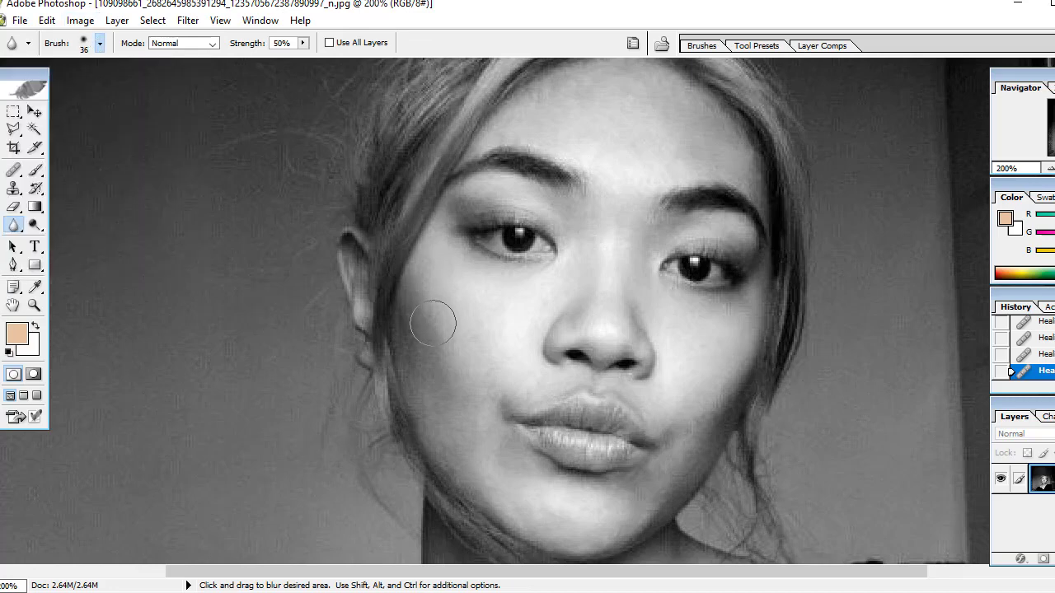
drag(433, 323, 462, 385)
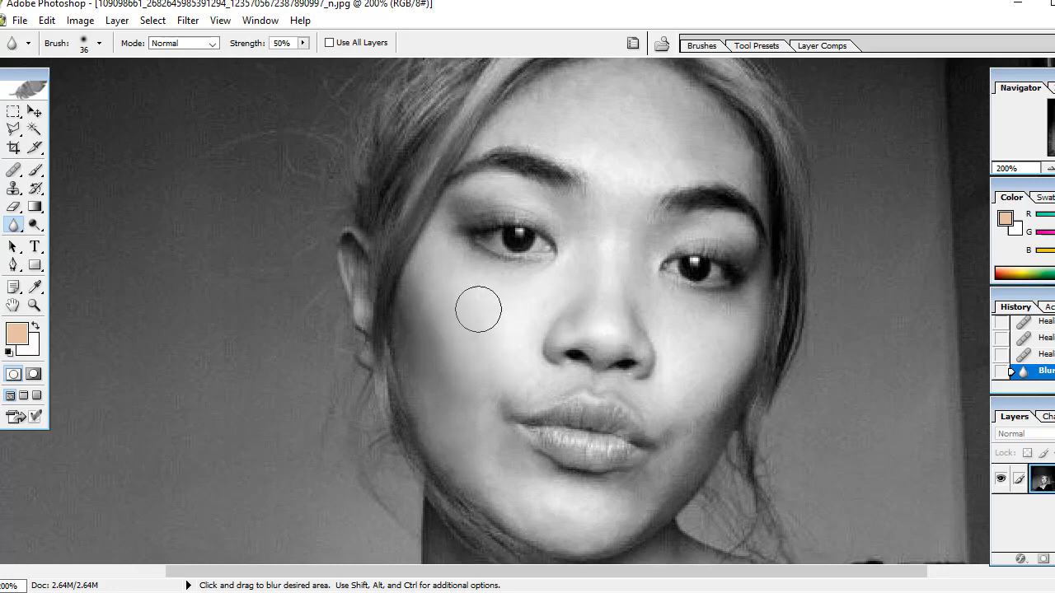
drag(478, 306, 505, 281)
drag(513, 189, 588, 217)
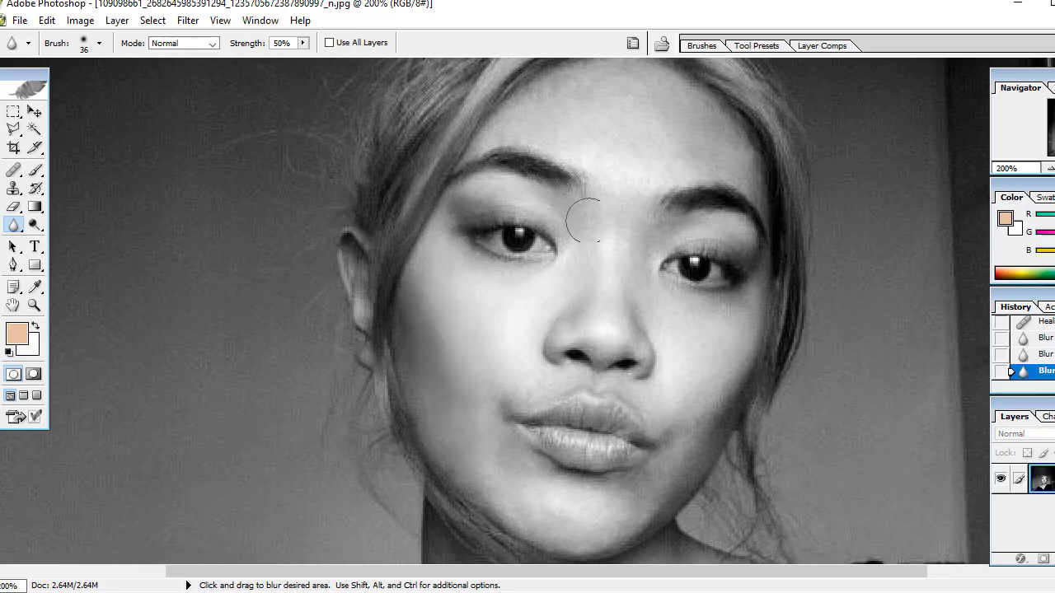
drag(746, 239, 785, 281)
drag(640, 88, 678, 165)
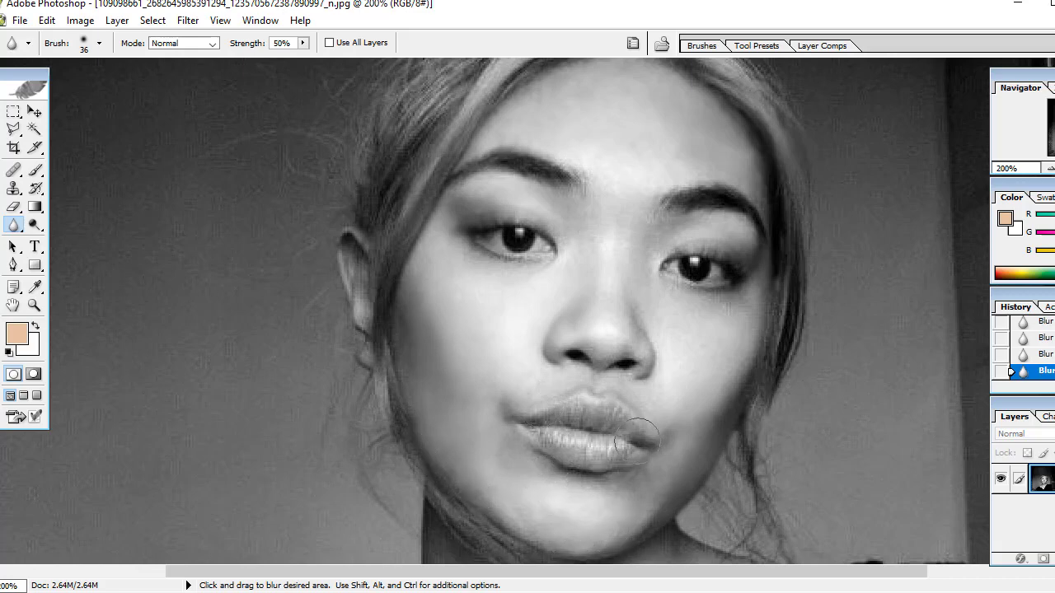
Step: Blur the nose tip to smooth the skin, then zoom out to show the whole portrait
scroll(542, 377, down, 2)
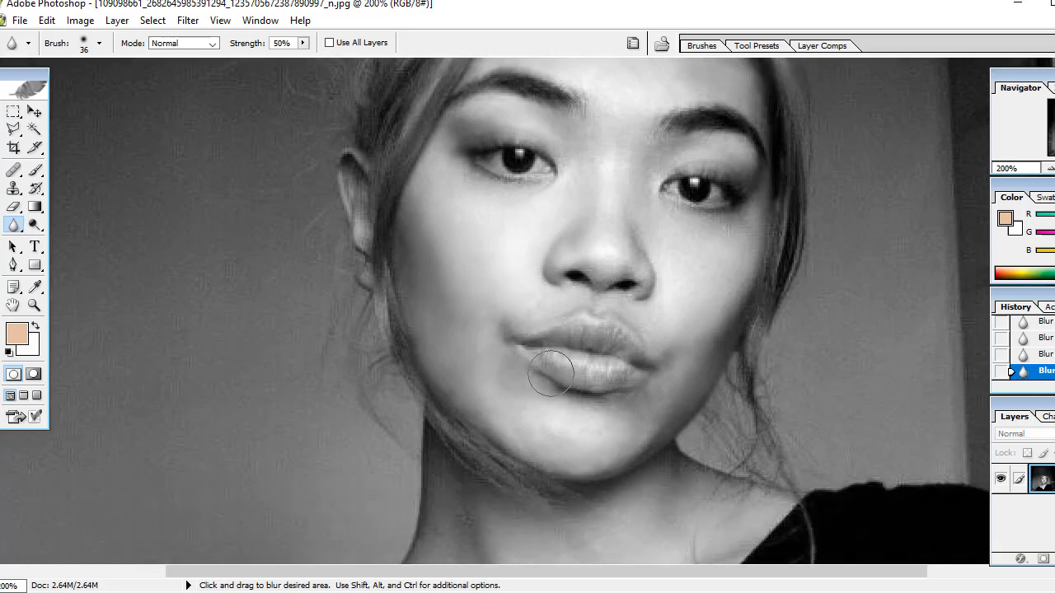
scroll(550, 373, down, 2)
scroll(551, 374, up, 2)
scroll(547, 372, up, 2)
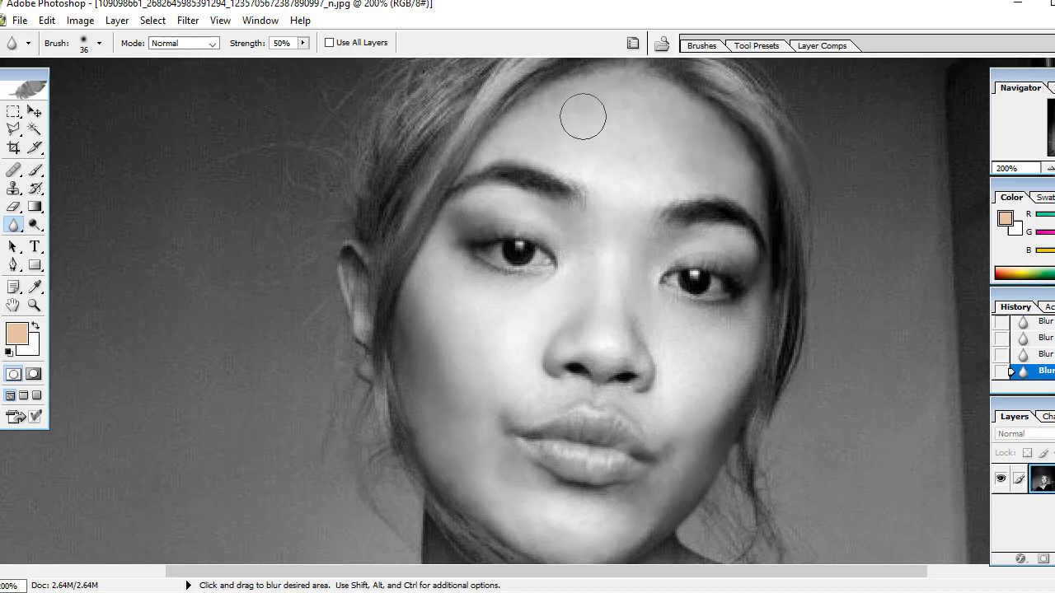
scroll(584, 108, down, 1)
scroll(586, 142, up, 1)
scroll(591, 160, up, 2)
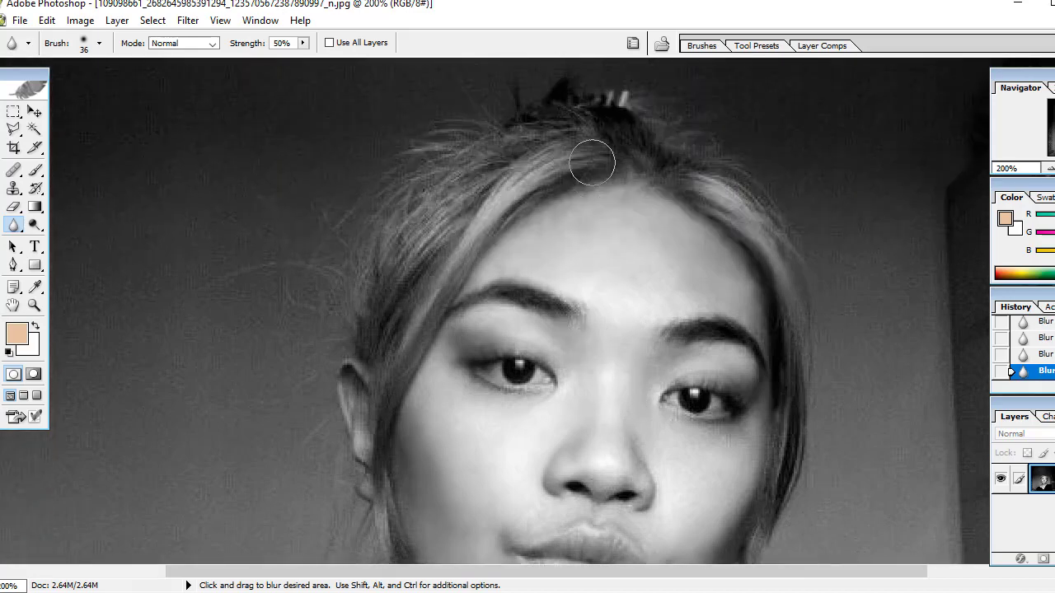
scroll(617, 224, down, 3)
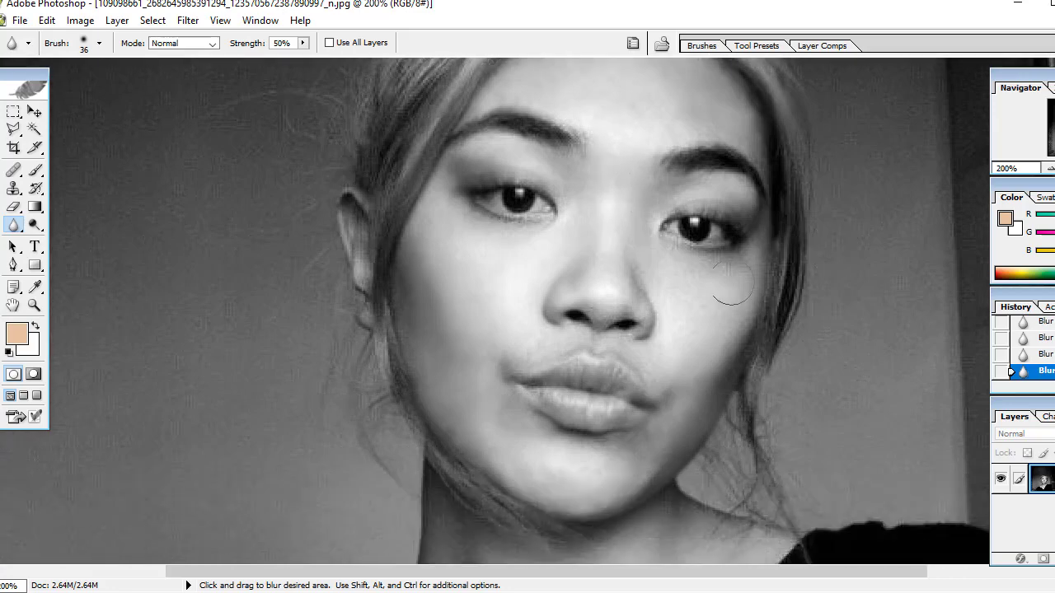
drag(607, 259, 609, 298)
click(220, 20)
click(258, 135)
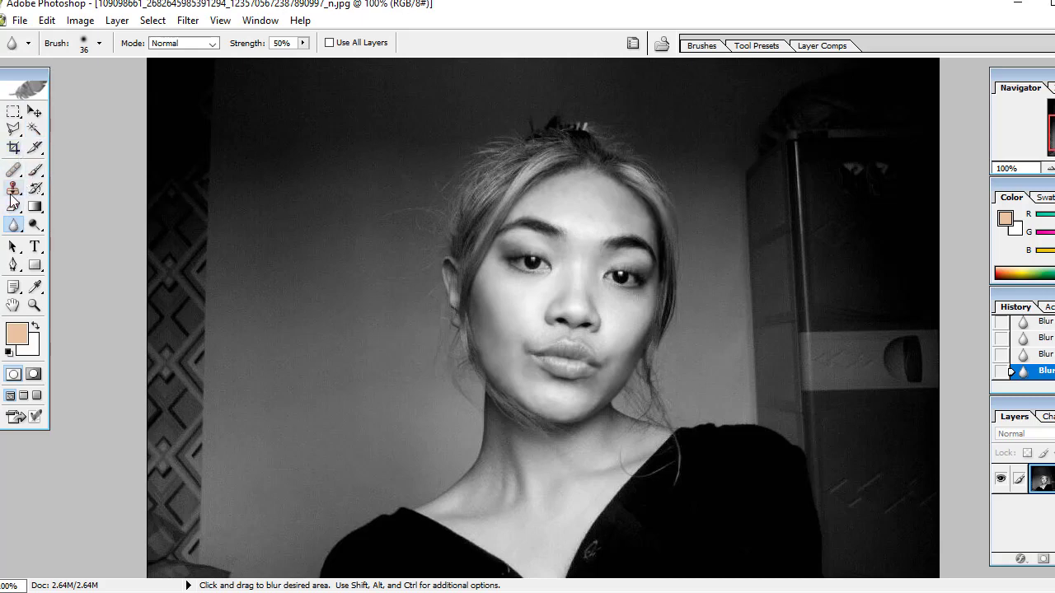
Step: Crop the selfie to a near-square frame around face and shoulders, removing the wall and cabinet edge
click(14, 150)
scroll(500, 216, down, 3)
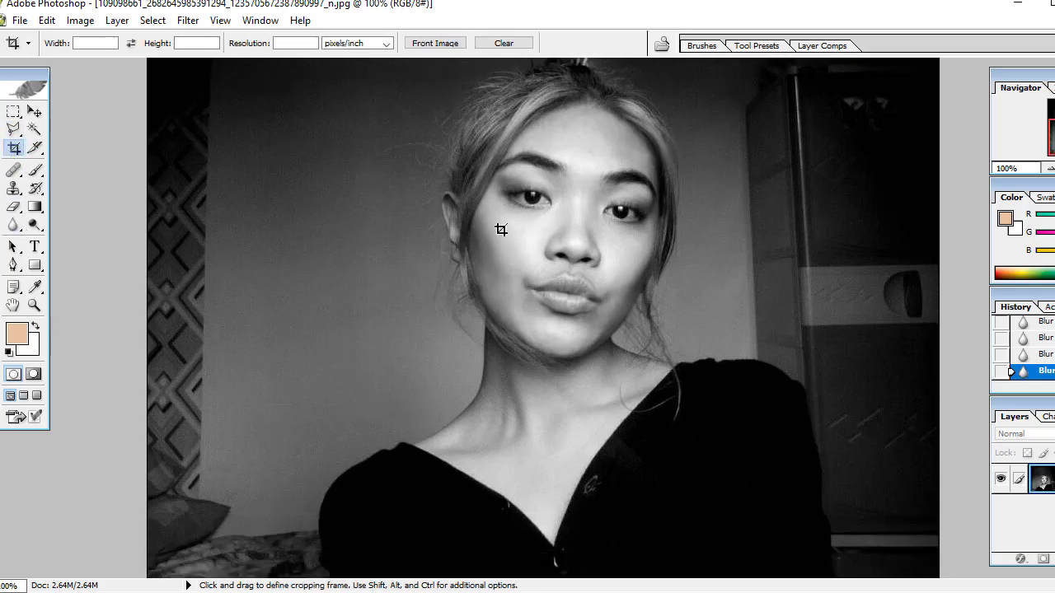
scroll(499, 247, up, 3)
scroll(478, 198, up, 3)
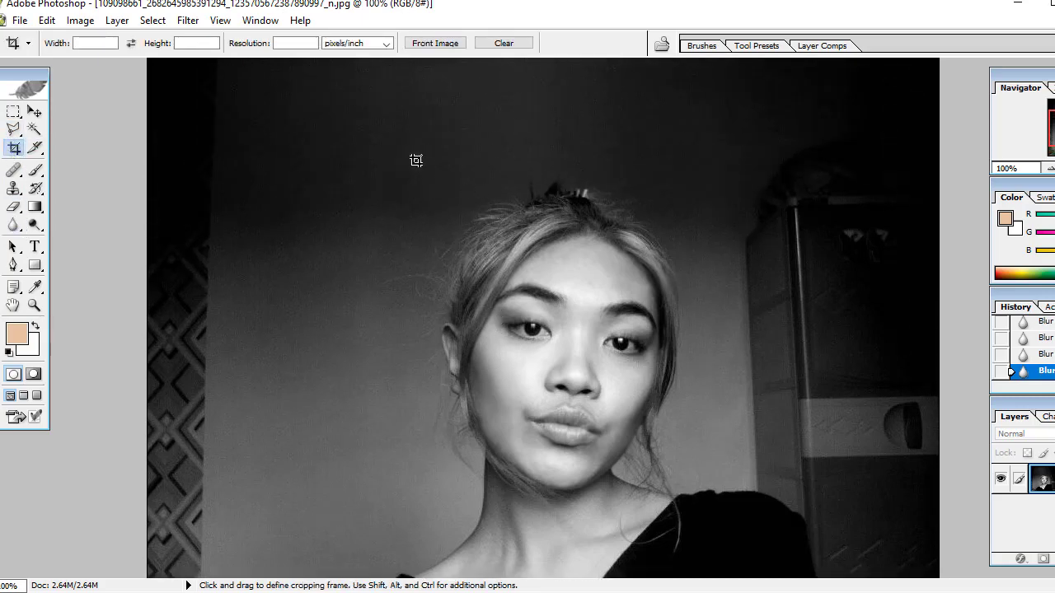
scroll(407, 168, down, 4)
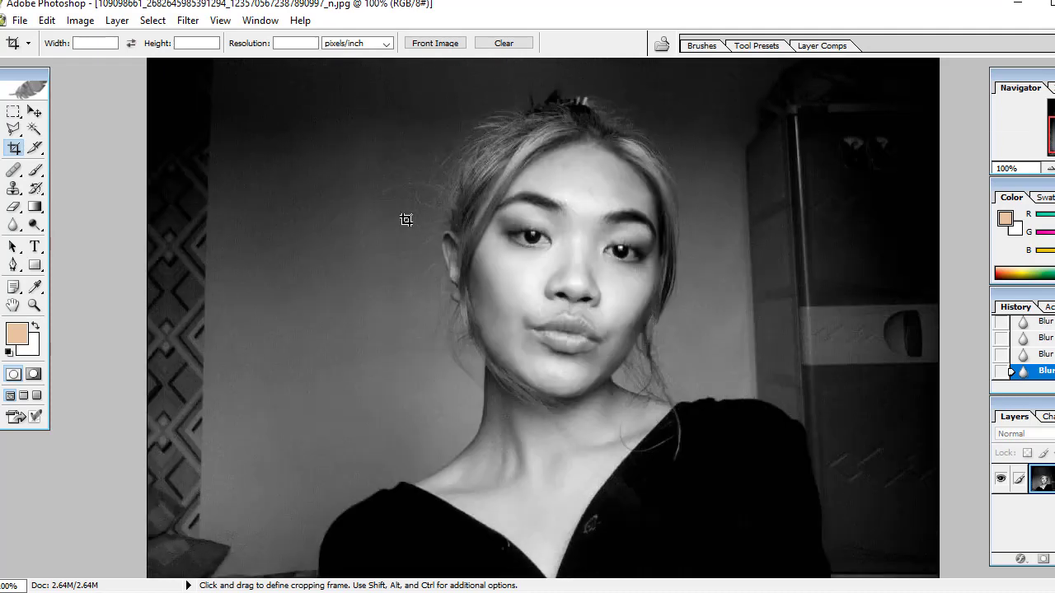
scroll(405, 219, down, 2)
scroll(269, 65, up, 1)
mouse_move(274, 76)
mouse_down()
mouse_move(734, 311)
mouse_move(868, 584)
mouse_up()
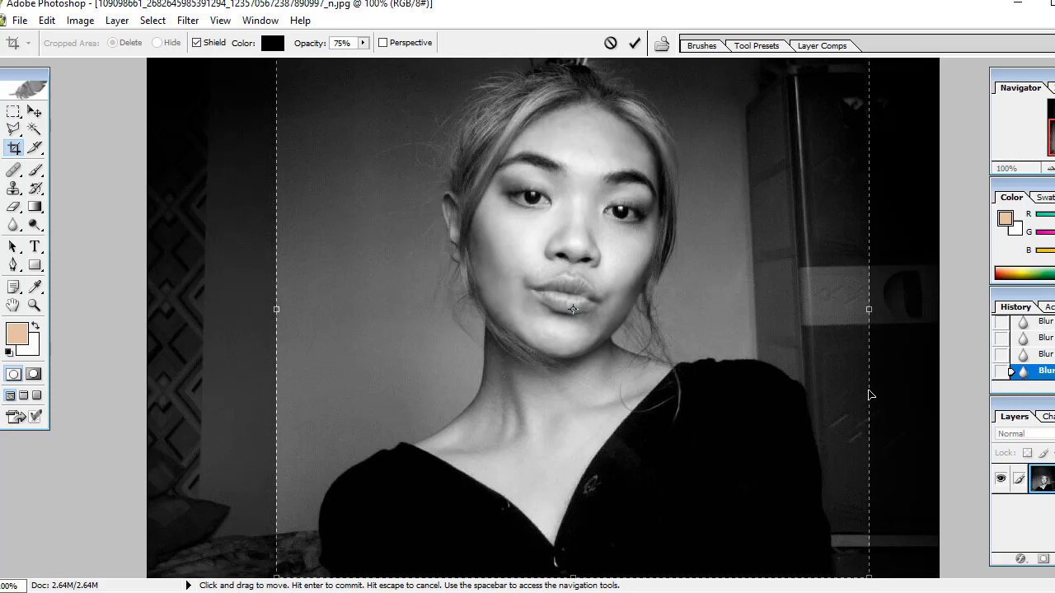
scroll(857, 412, up, 2)
scroll(832, 346, up, 1)
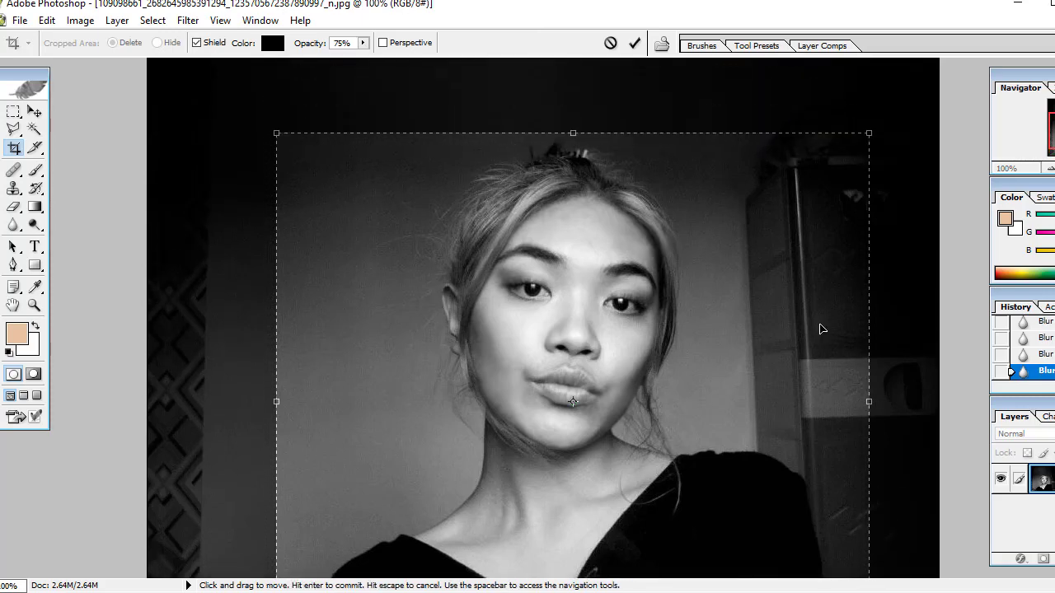
click(634, 43)
scroll(690, 223, up, 1)
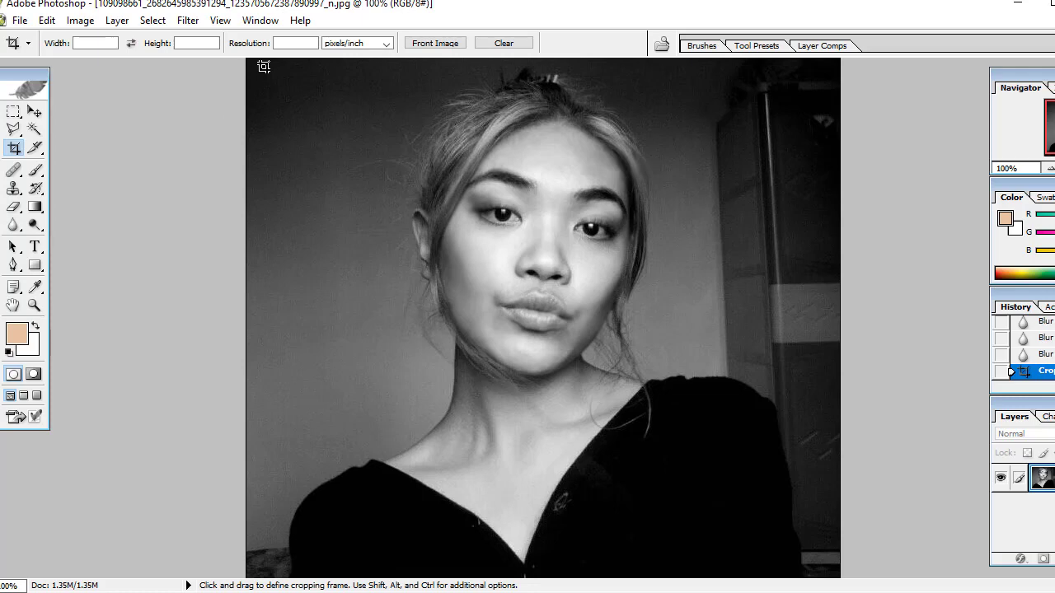
Step: Crop the photo again with the left and right edges pulled slightly inward
mouse_move(264, 65)
mouse_down()
mouse_move(794, 524)
mouse_move(804, 576)
mouse_up()
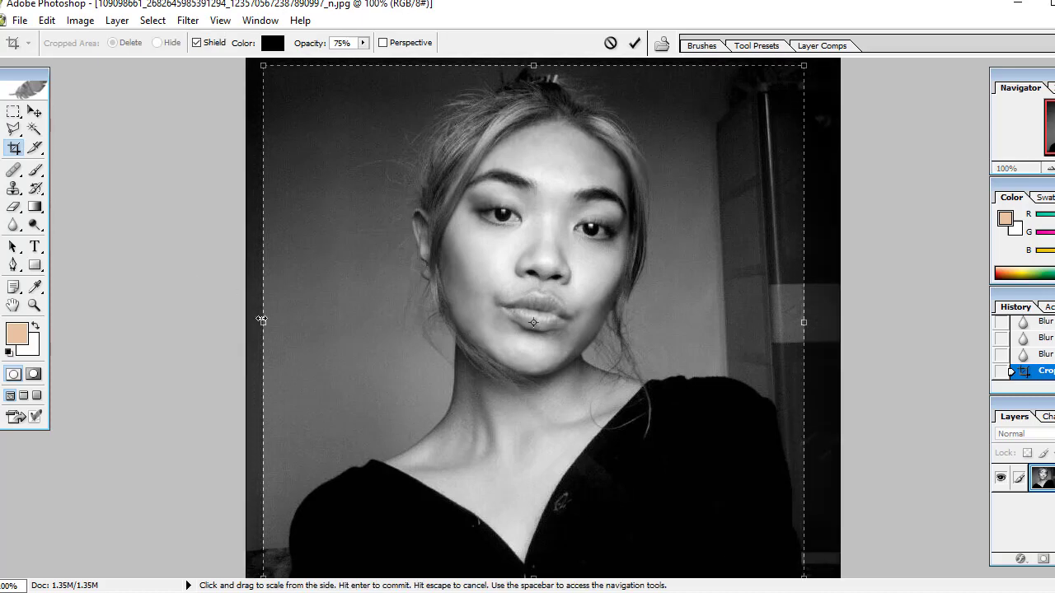
drag(263, 322, 288, 322)
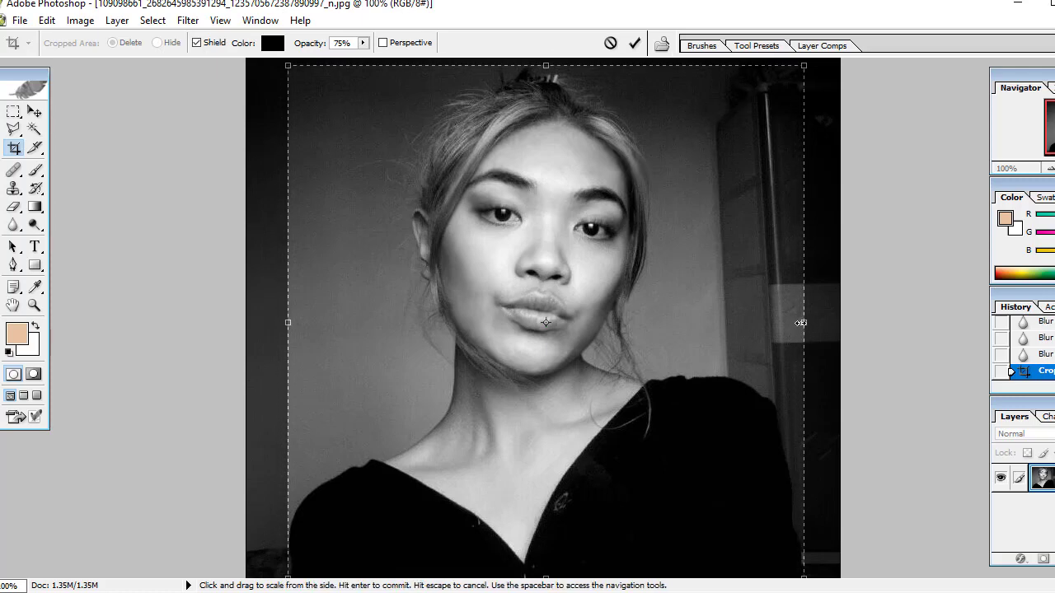
mouse_move(806, 320)
mouse_down()
mouse_move(788, 324)
mouse_move(797, 323)
mouse_up()
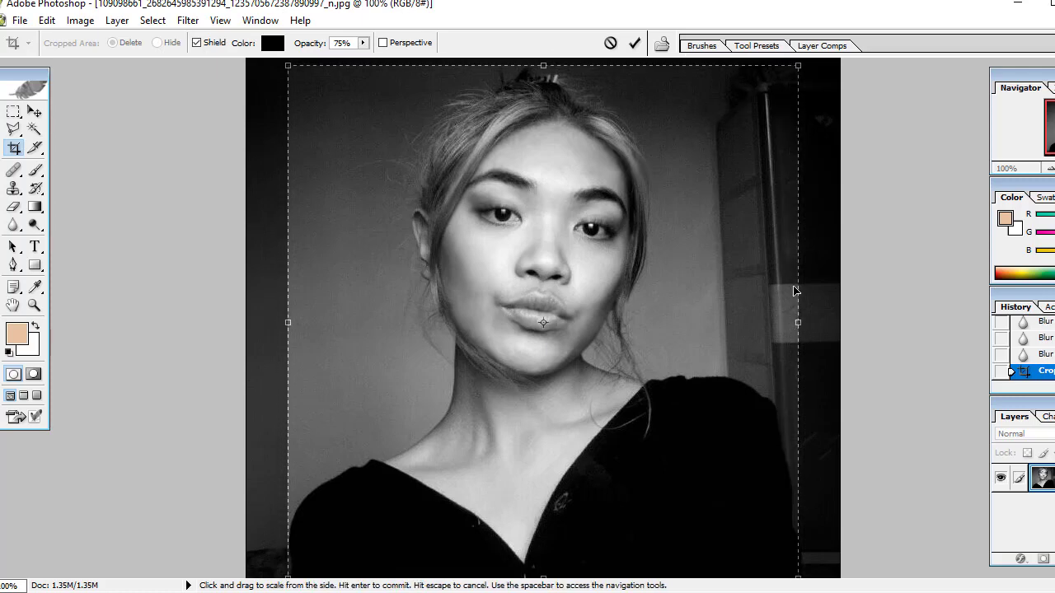
click(633, 44)
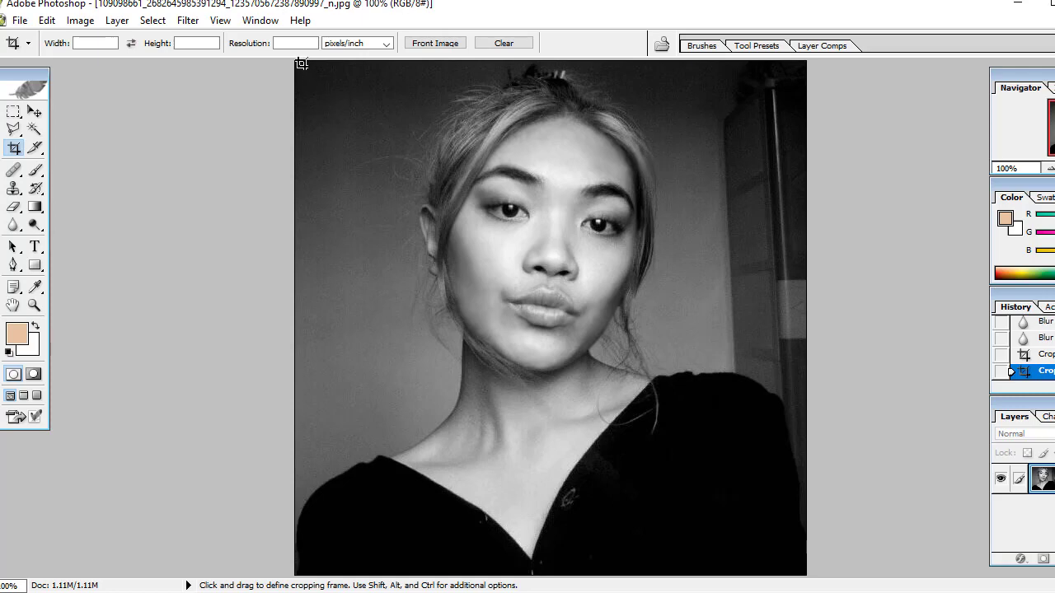
Step: Zoom in to check the result and crop a little more off the right side
key(ctrl+minus)
key(ctrl+plus)
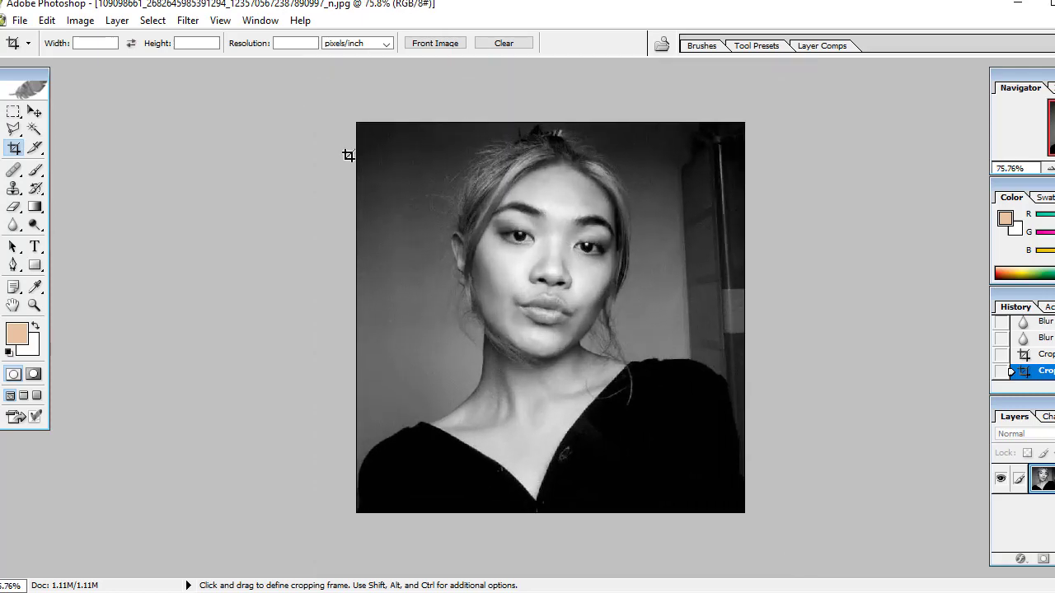
key(ctrl+plus)
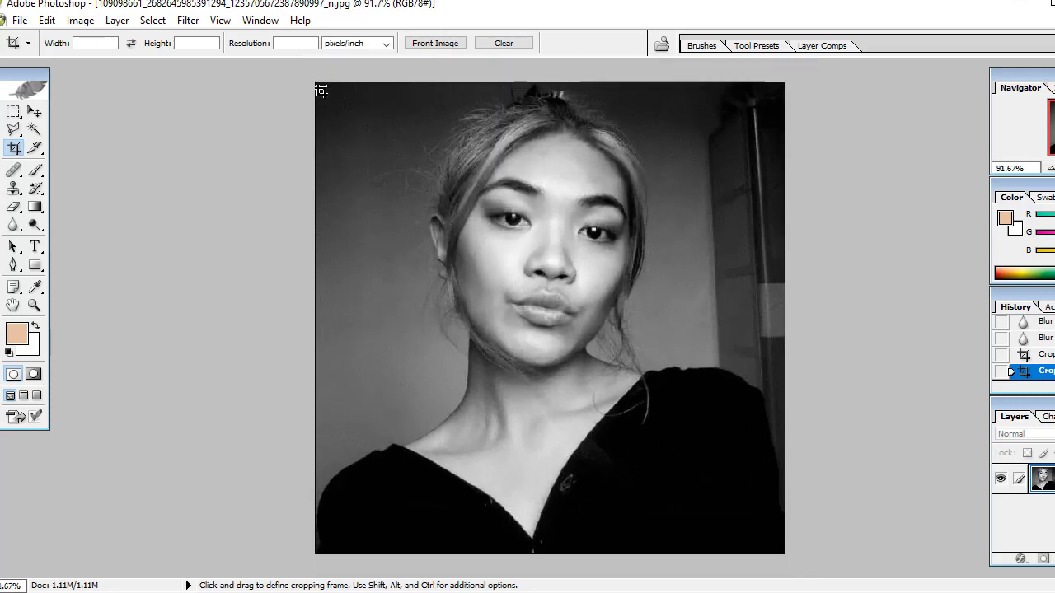
drag(580, 272, 783, 553)
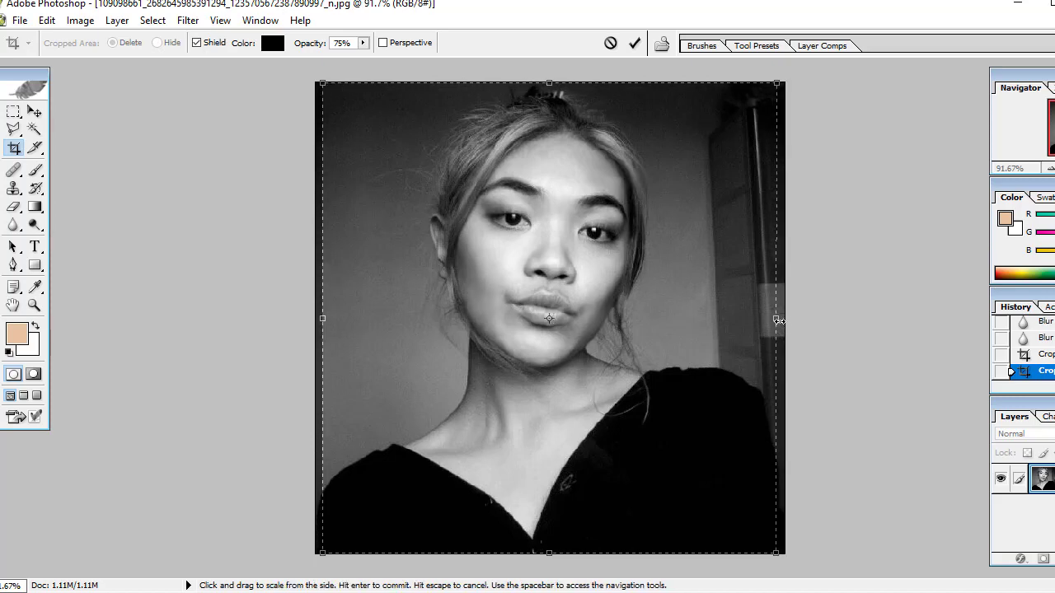
drag(786, 320, 769, 319)
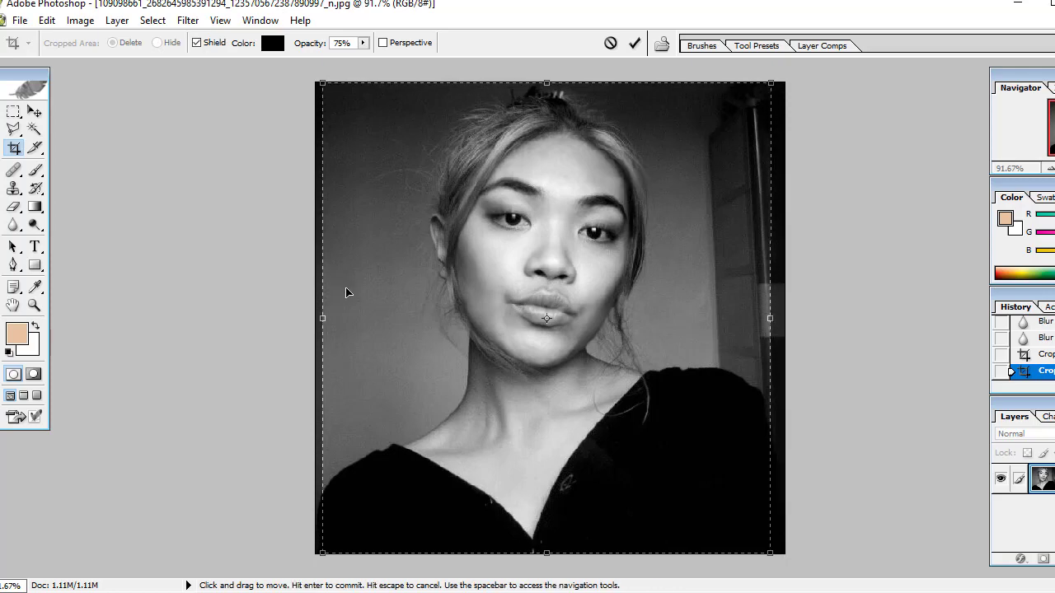
click(632, 44)
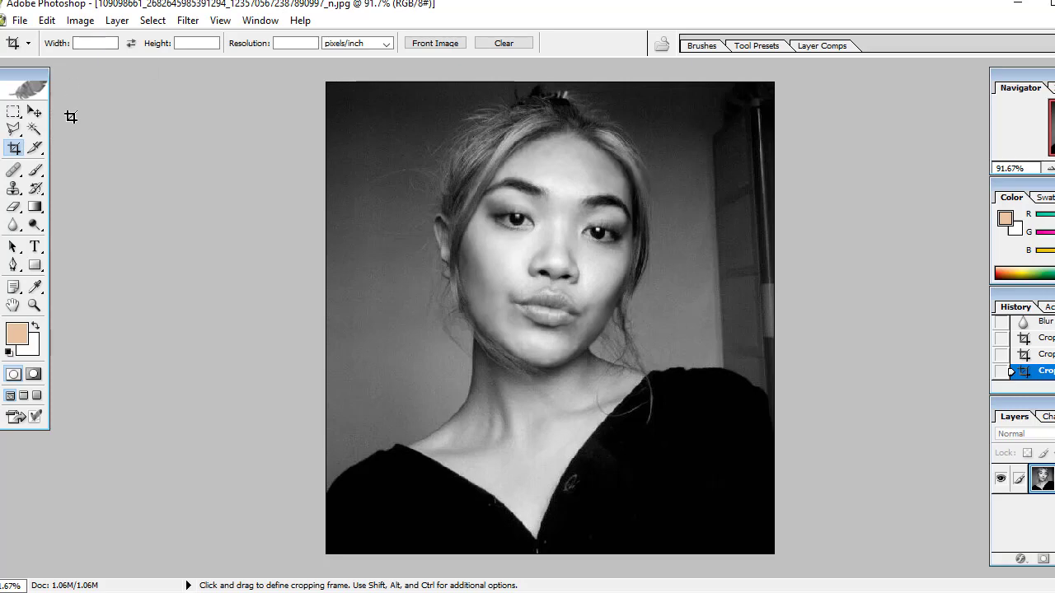
scroll(122, 138, down, 3)
scroll(122, 137, up, 2)
scroll(122, 138, up, 1)
scroll(122, 138, up, 1)
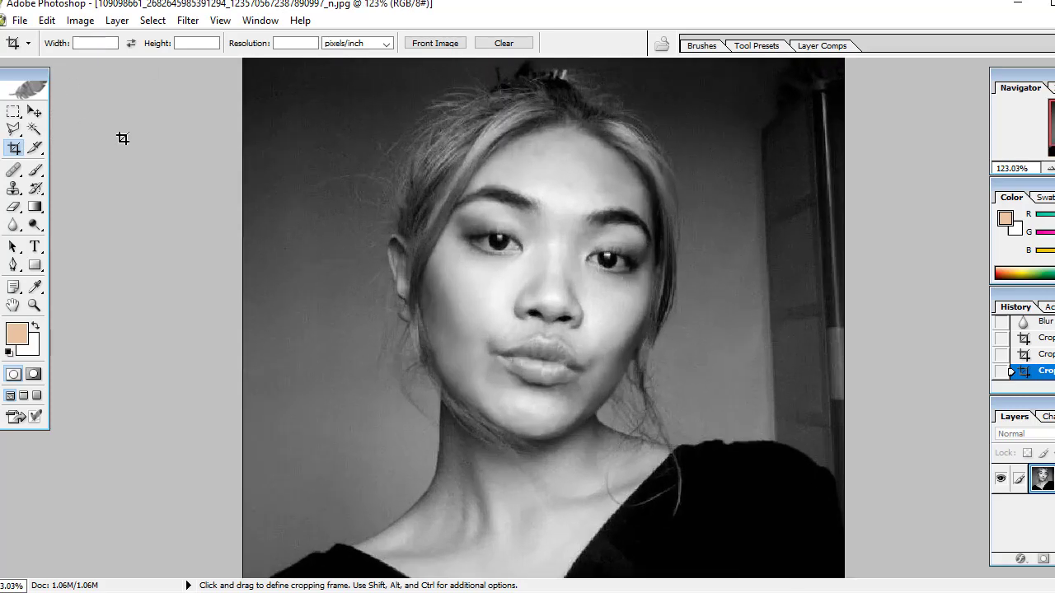
scroll(122, 138, down, 1)
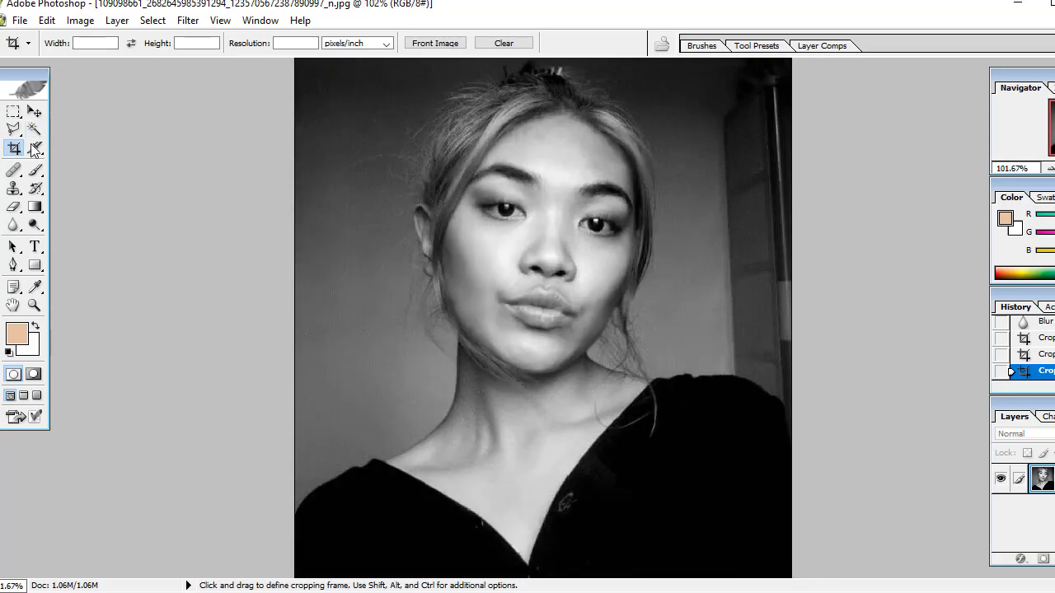
Step: Select the photo with the Rectangular Marquee and tile all open documents across the workspace
click(12, 111)
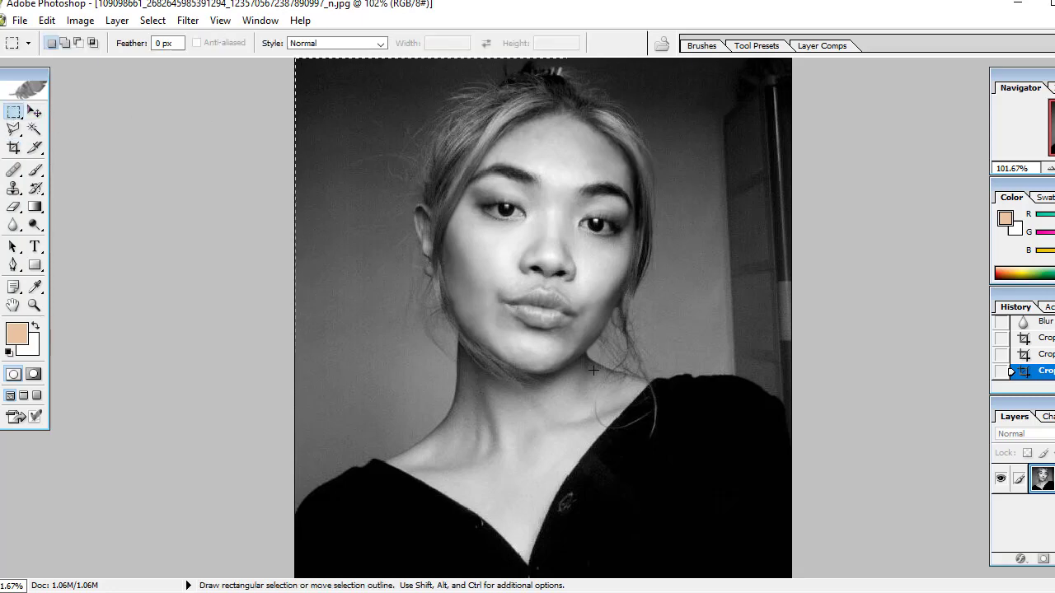
drag(592, 371, 789, 575)
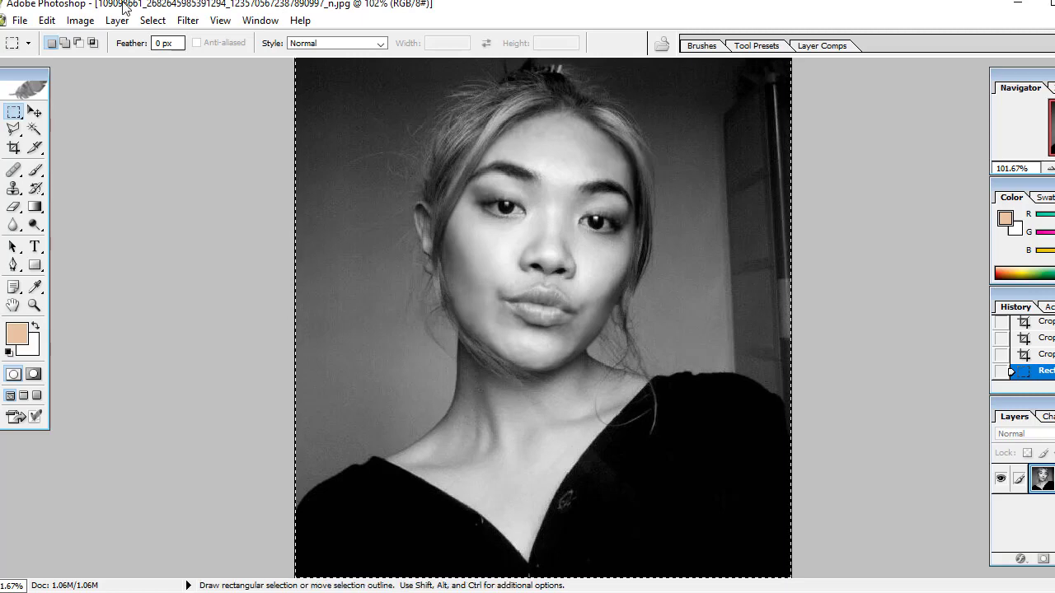
click(260, 19)
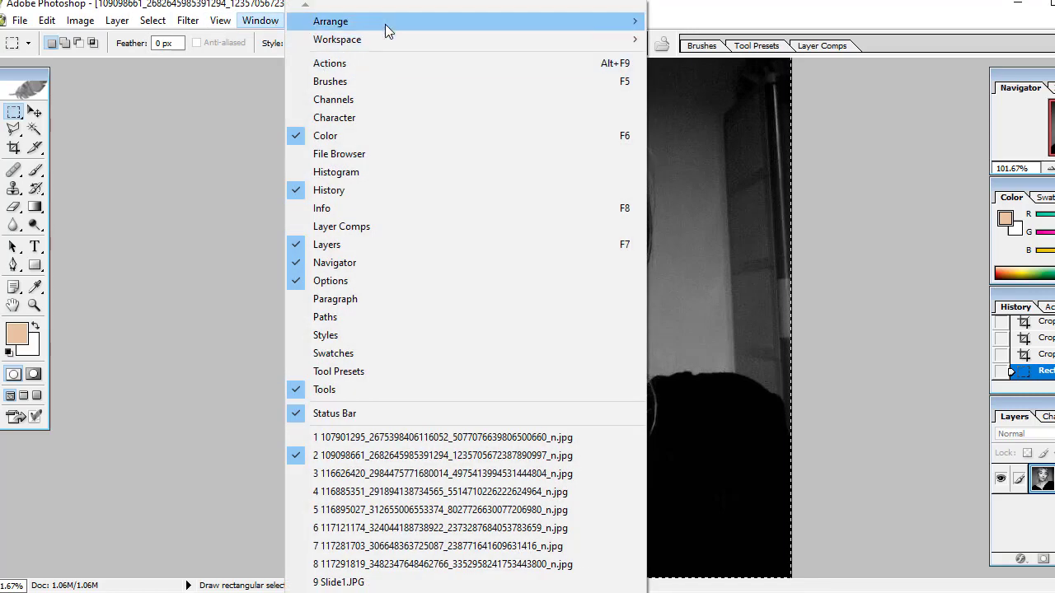
mouse_move(330, 21)
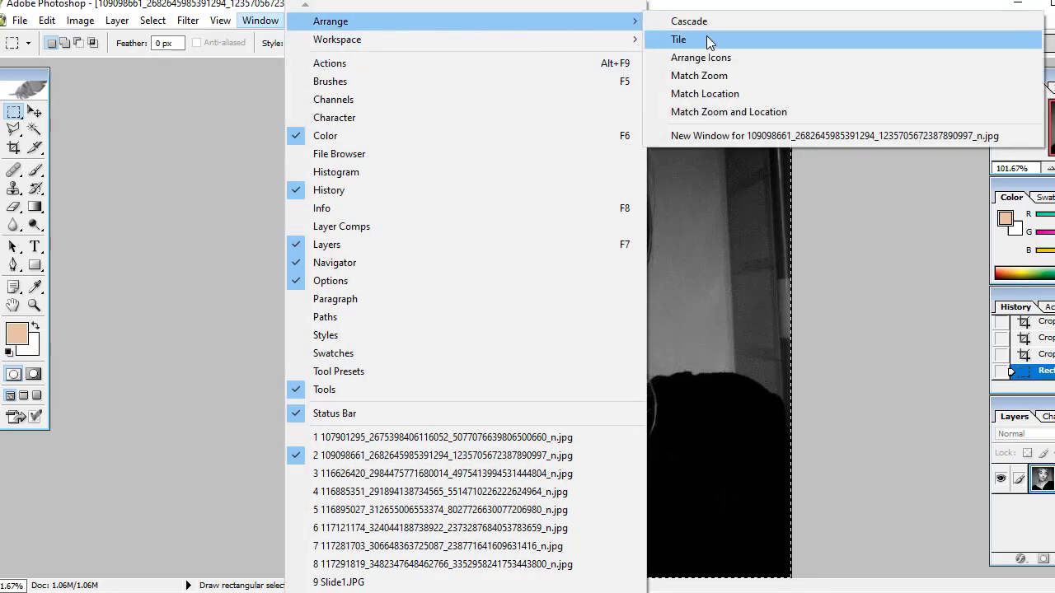
click(706, 39)
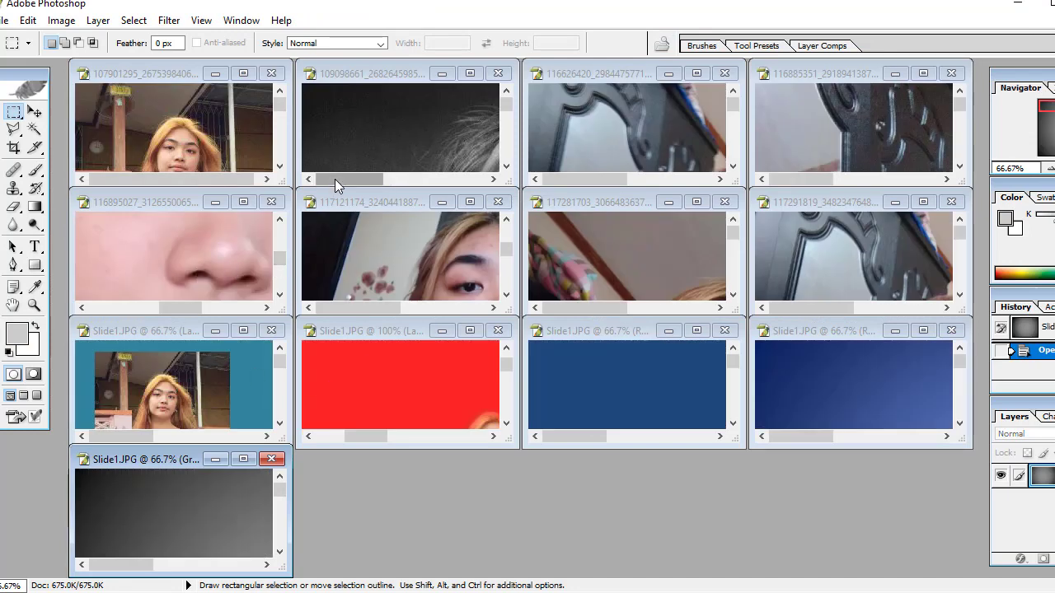
Step: Maximize the red Slide1 document, reposition the selection around the girl, then deselect
drag(334, 179, 377, 180)
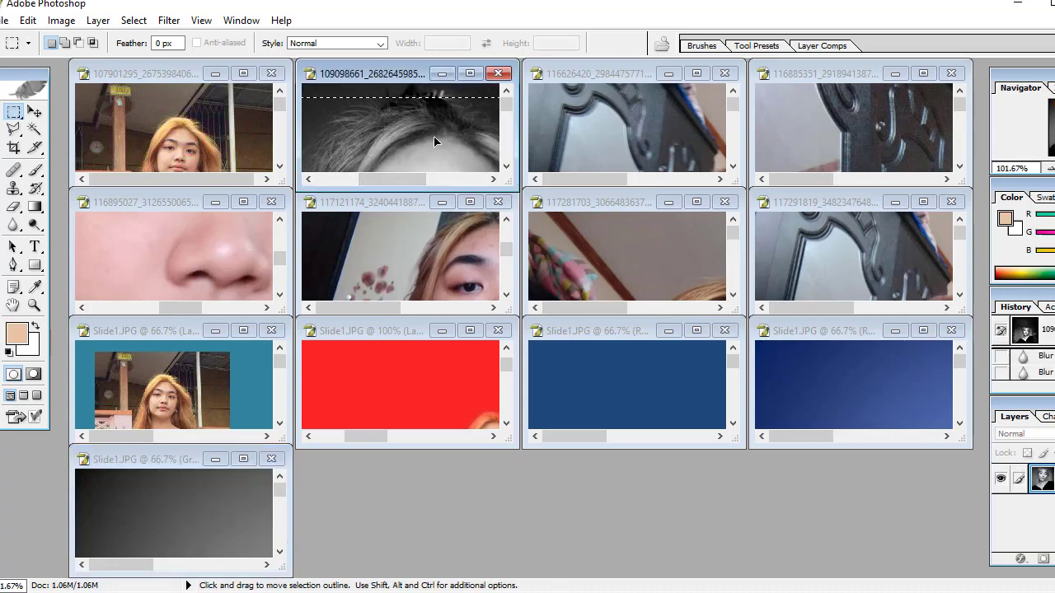
drag(492, 167, 417, 362)
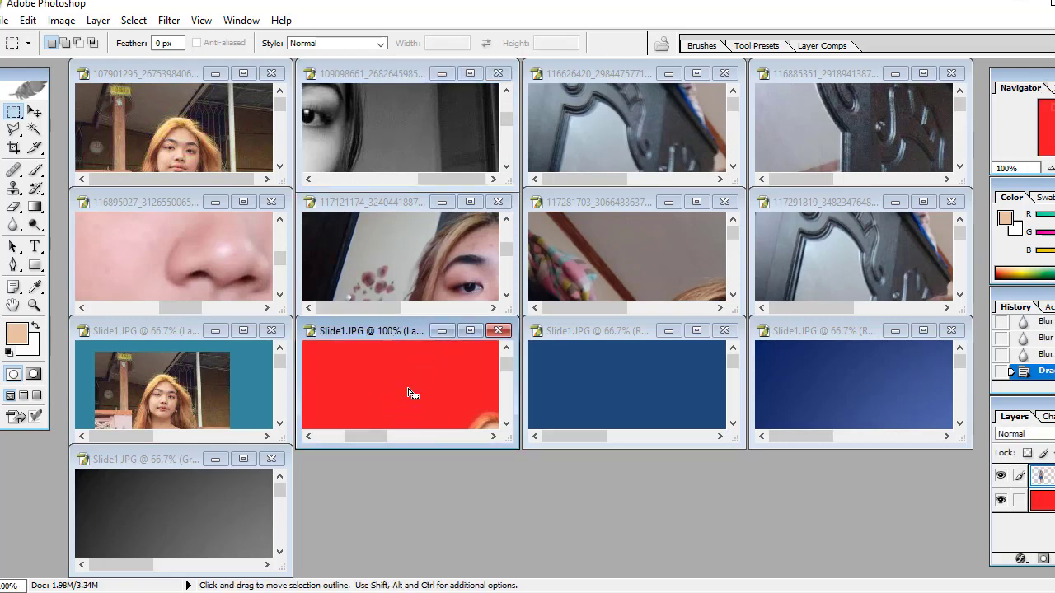
click(342, 136)
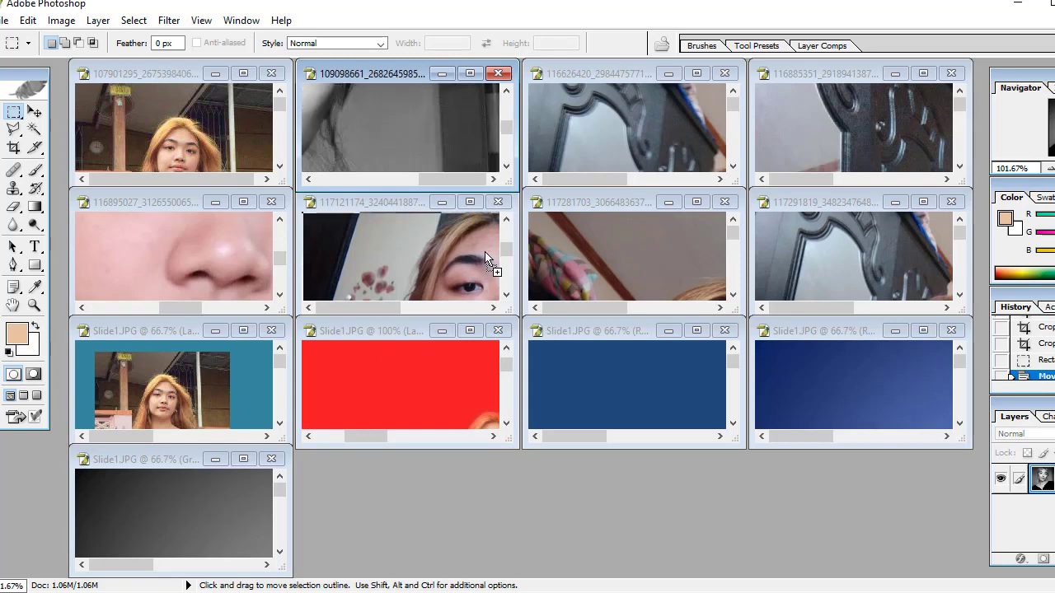
drag(486, 260, 393, 386)
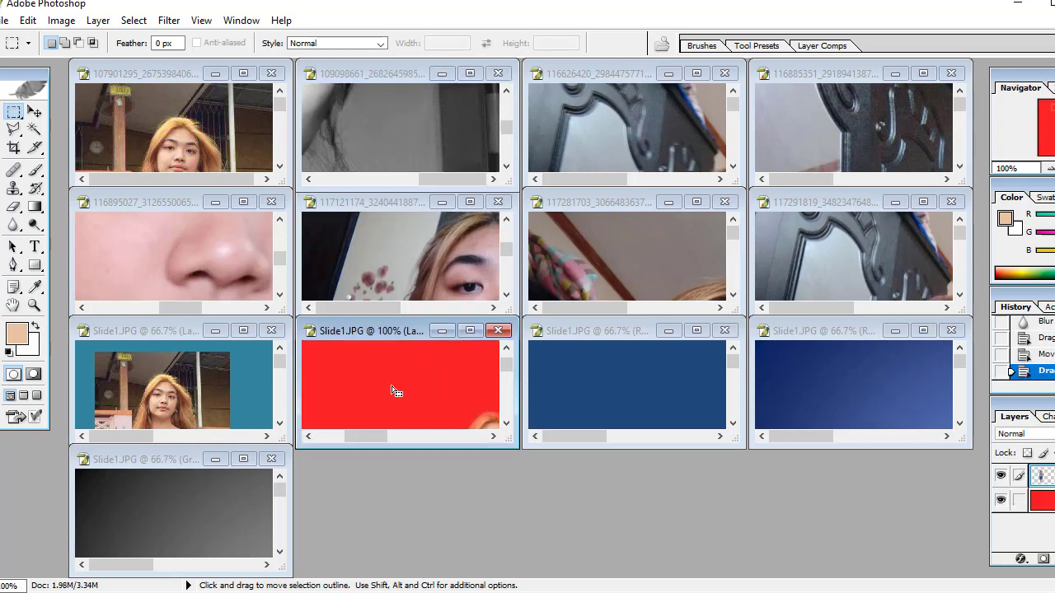
click(476, 330)
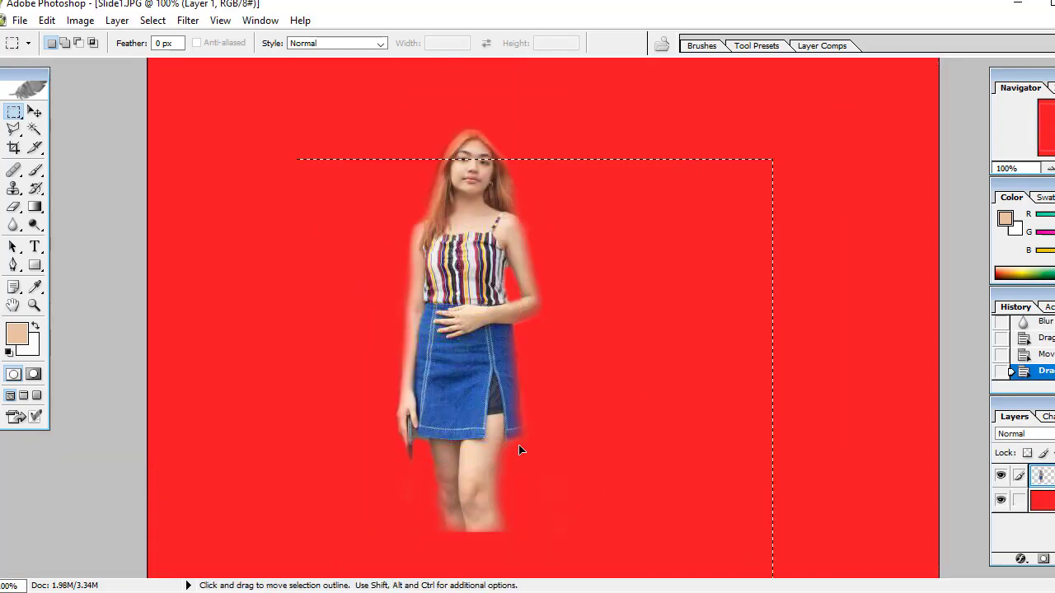
drag(519, 450, 454, 408)
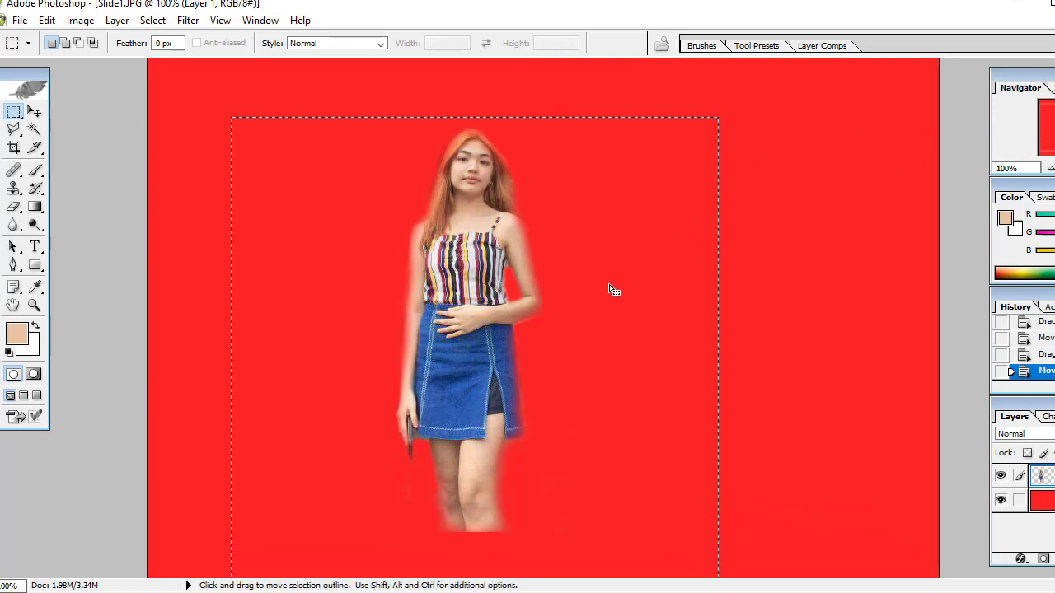
click(894, 202)
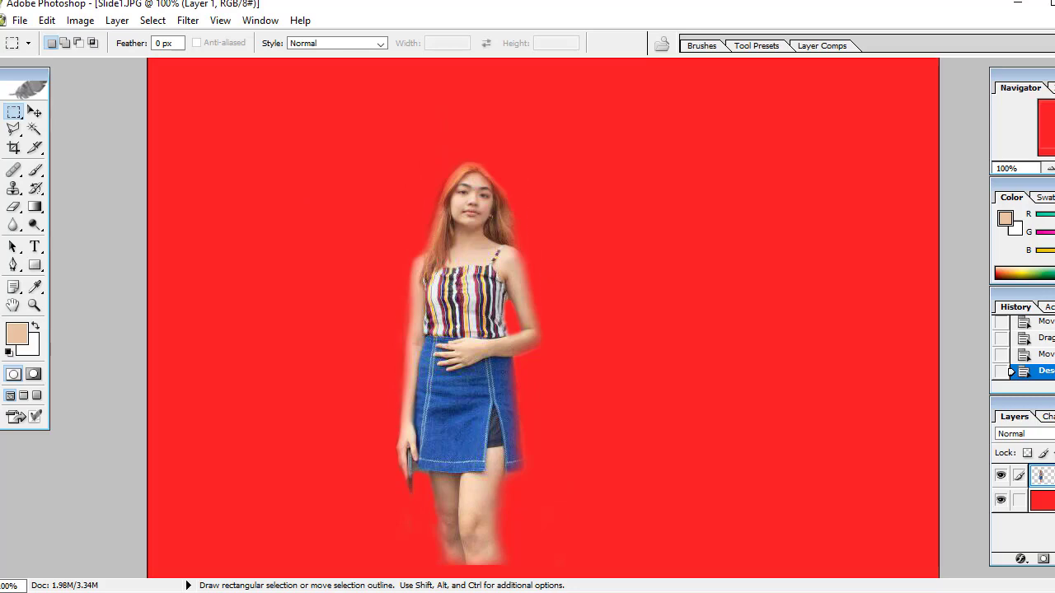
Step: Tile the documents and bring up the black-and-white portrait with its selection at the canvas edges
click(264, 23)
mouse_move(461, 21)
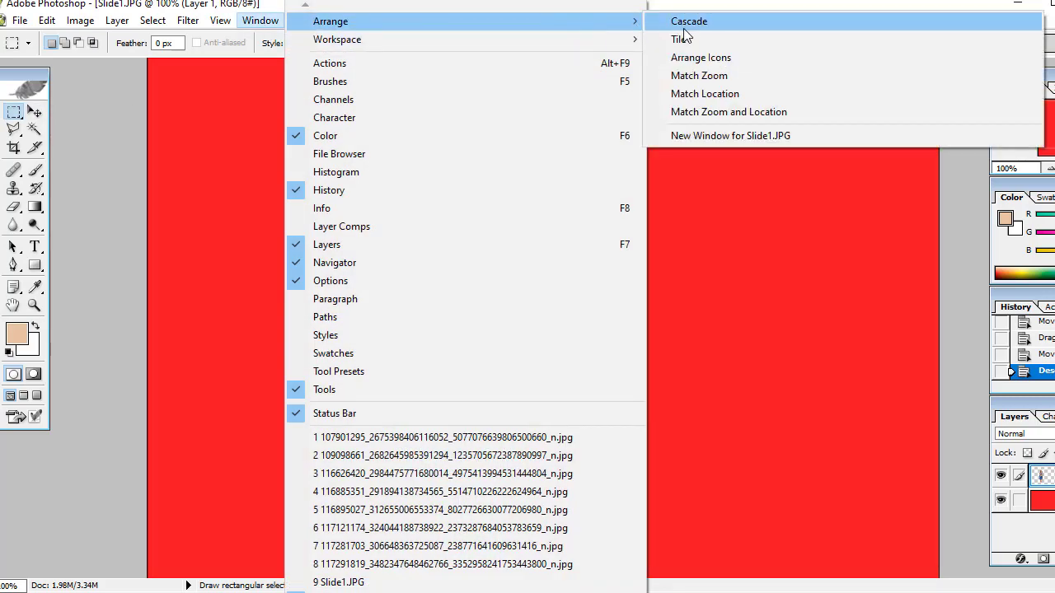
click(680, 38)
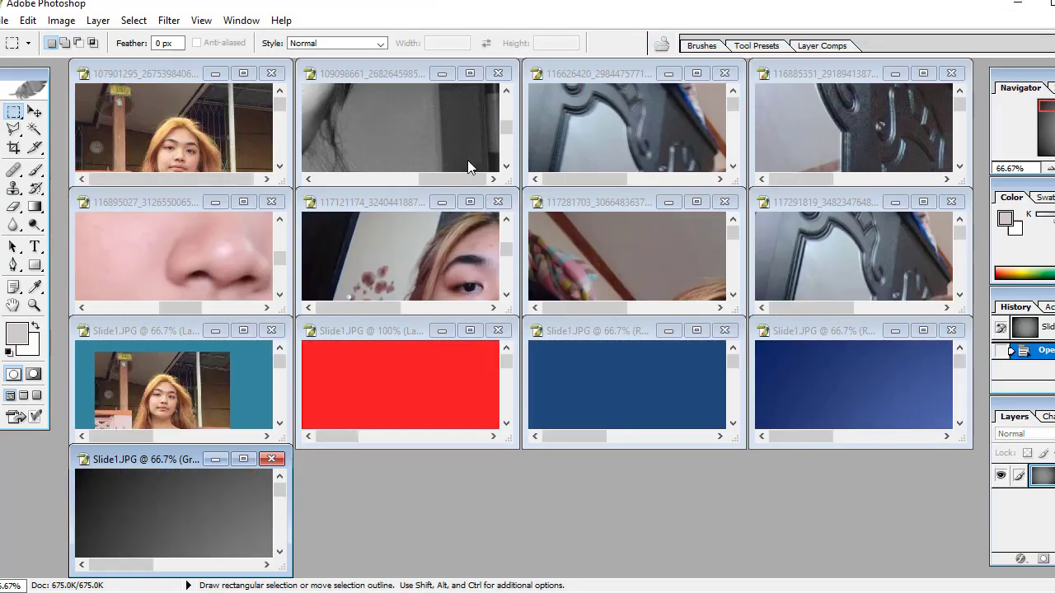
click(447, 125)
click(469, 72)
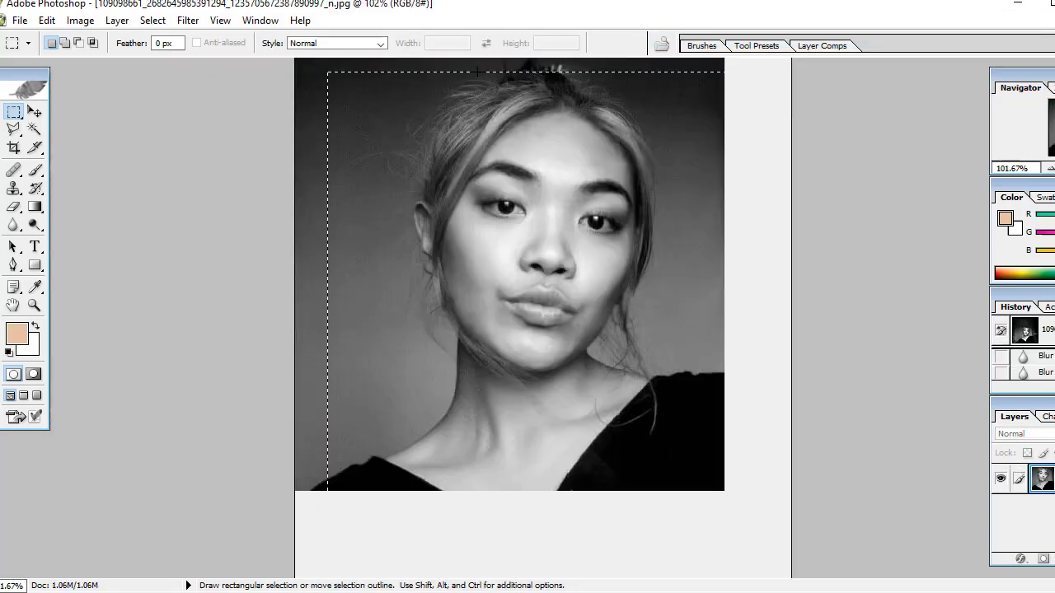
drag(544, 219, 528, 210)
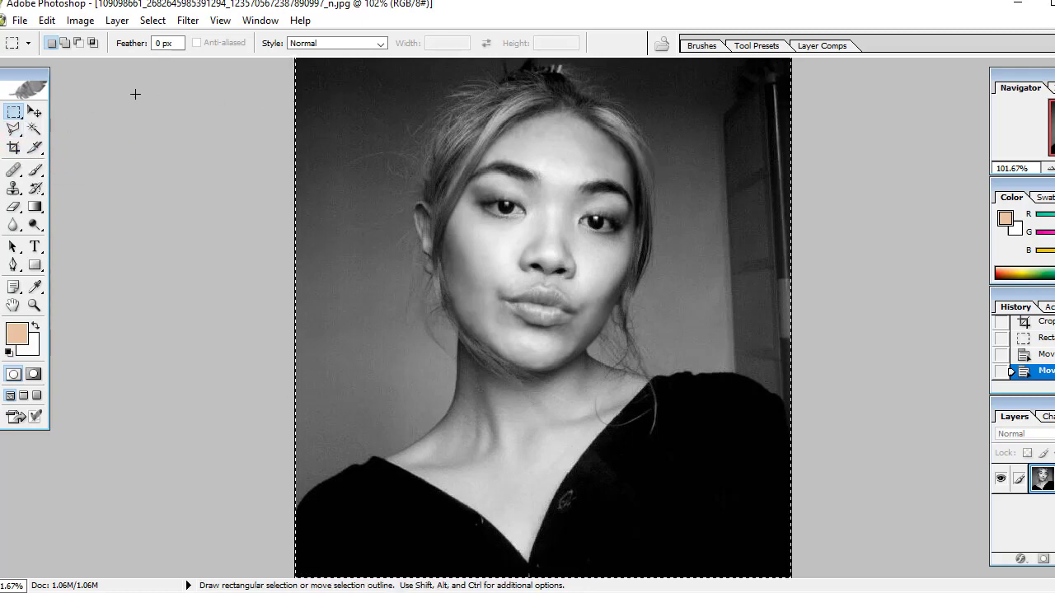
Step: Drag the black-and-white portrait into the Slide1 document with the Move tool
key(v)
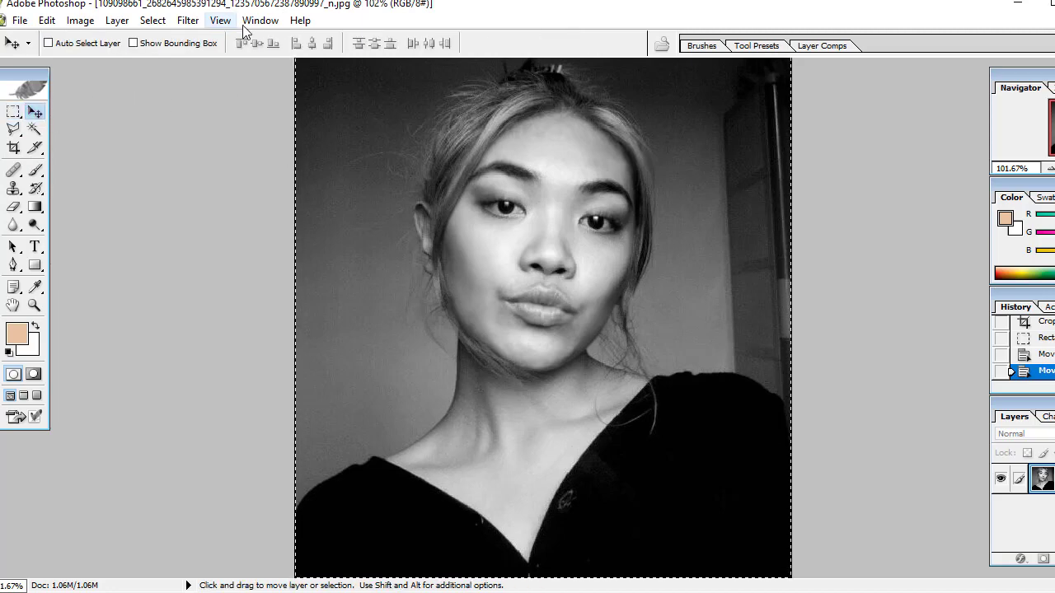
click(260, 20)
mouse_move(330, 20)
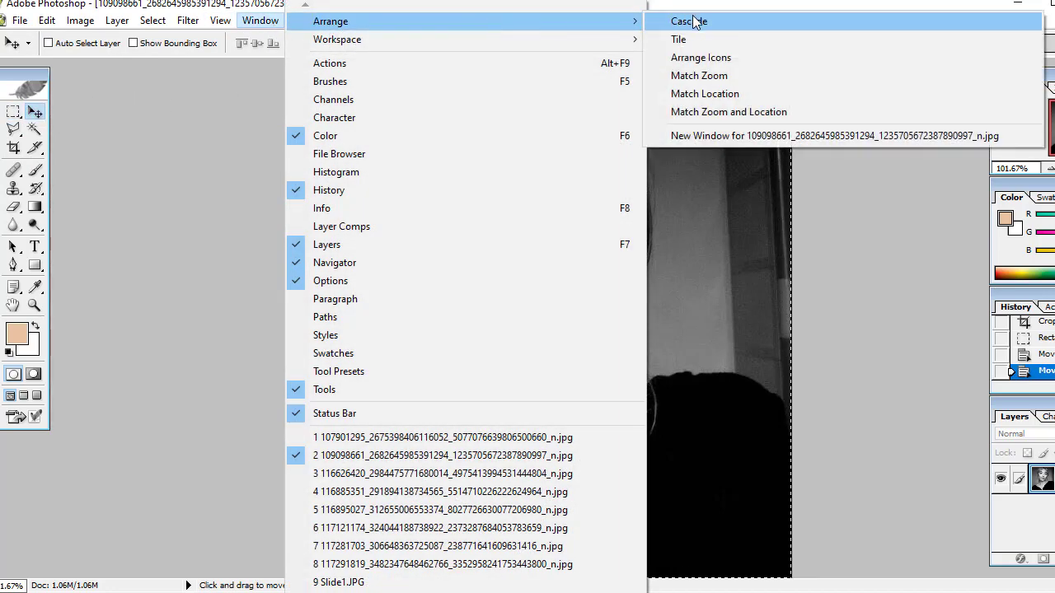
click(697, 41)
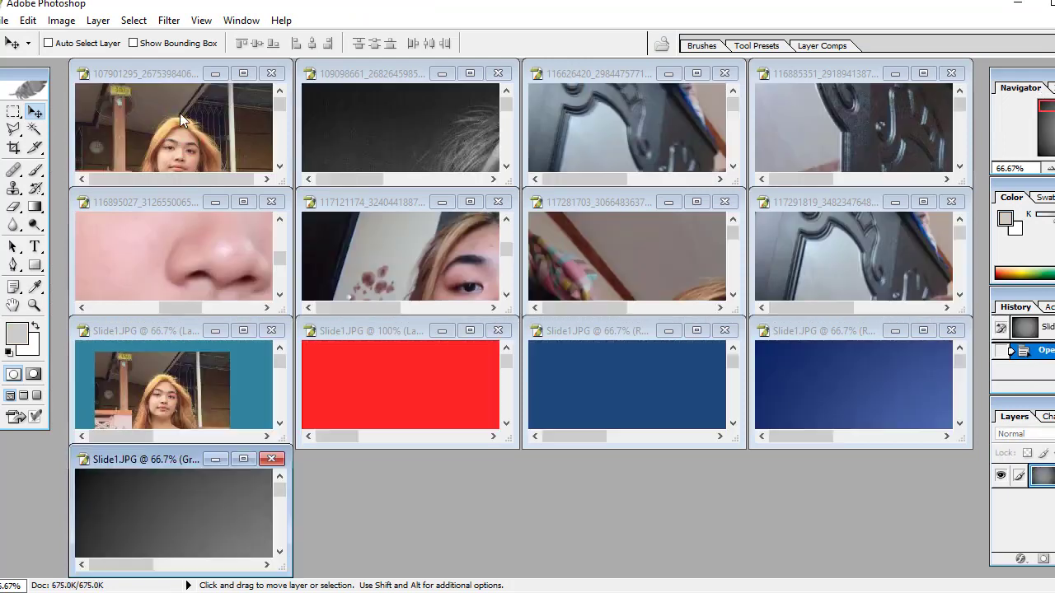
click(386, 146)
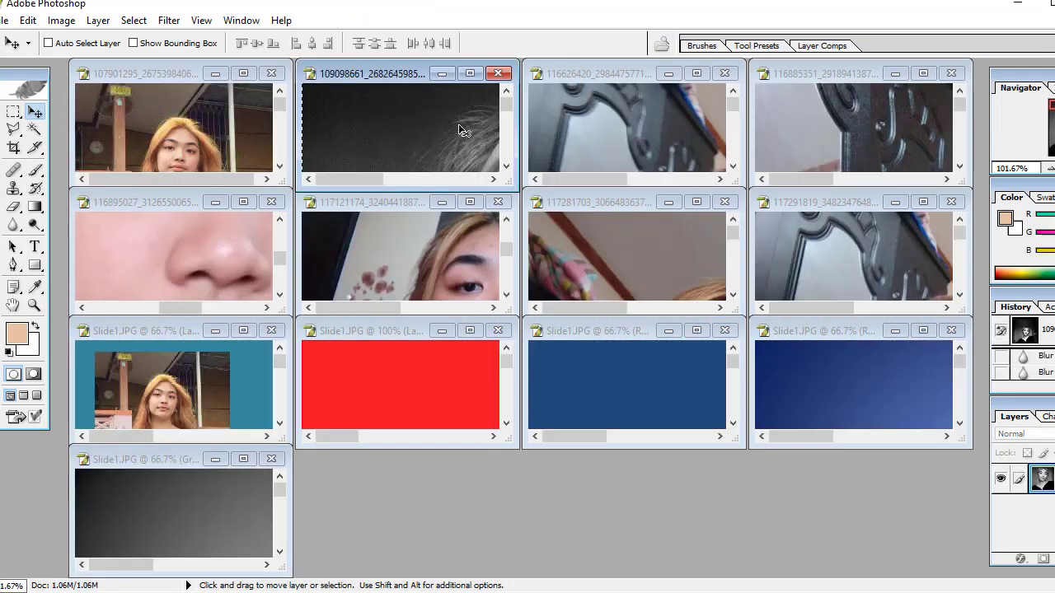
click(640, 132)
click(403, 116)
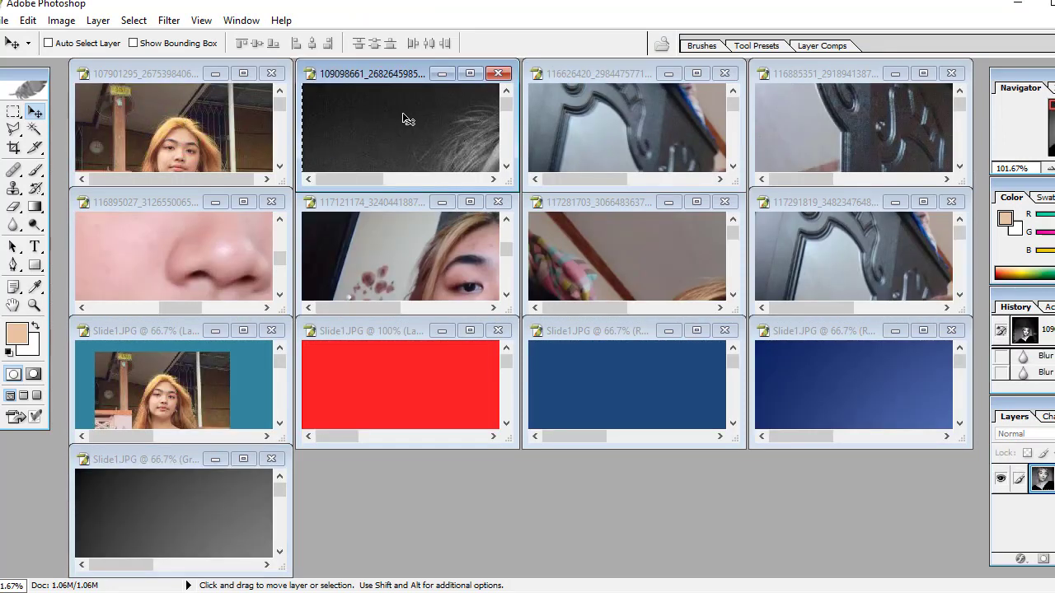
drag(399, 129, 386, 377)
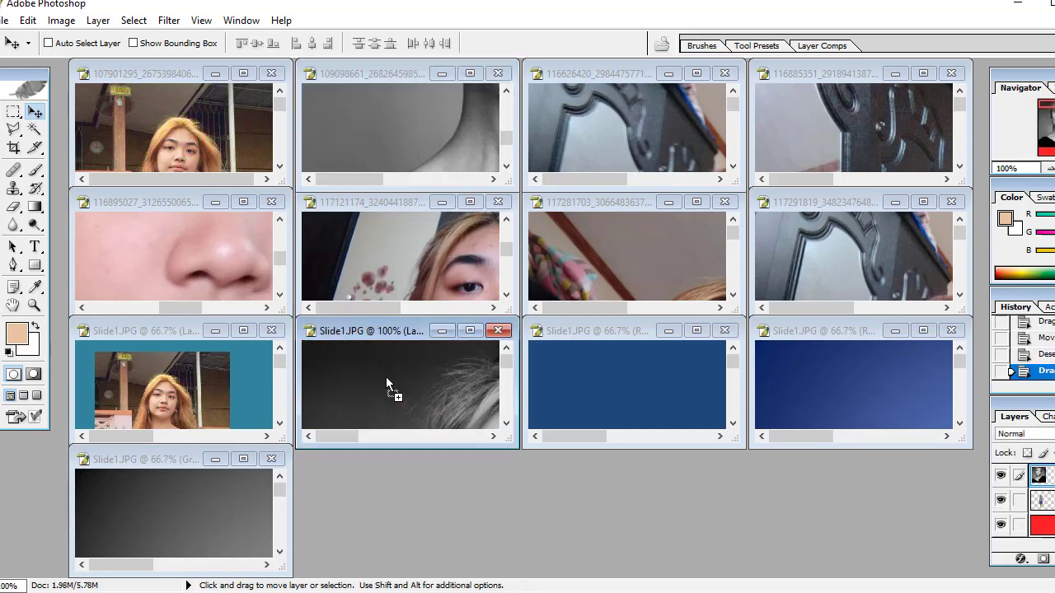
Step: Maximize Slide1, place the portrait toward the right and move the girl to the left side
click(470, 330)
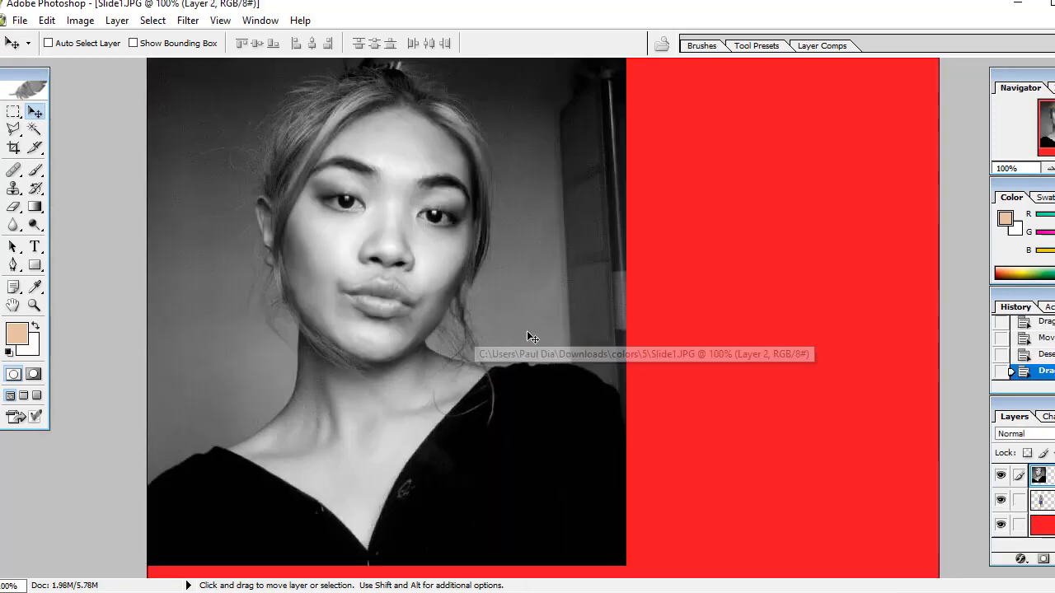
mouse_move(505, 261)
mouse_down()
mouse_move(968, 230)
mouse_move(937, 259)
mouse_up()
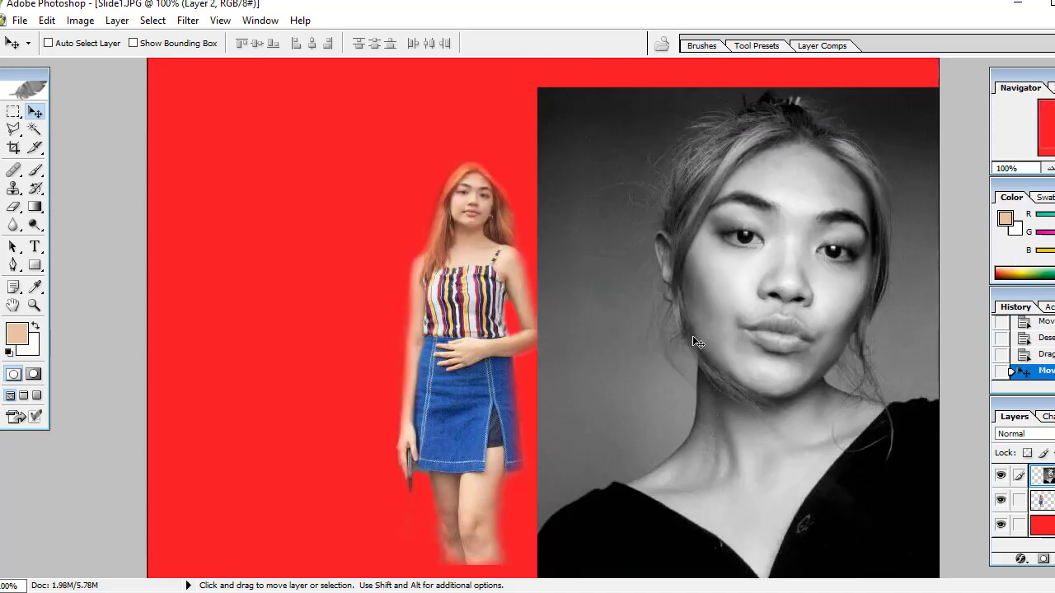
mouse_move(462, 332)
mouse_down()
mouse_move(435, 295)
mouse_move(388, 289)
mouse_move(404, 306)
mouse_up()
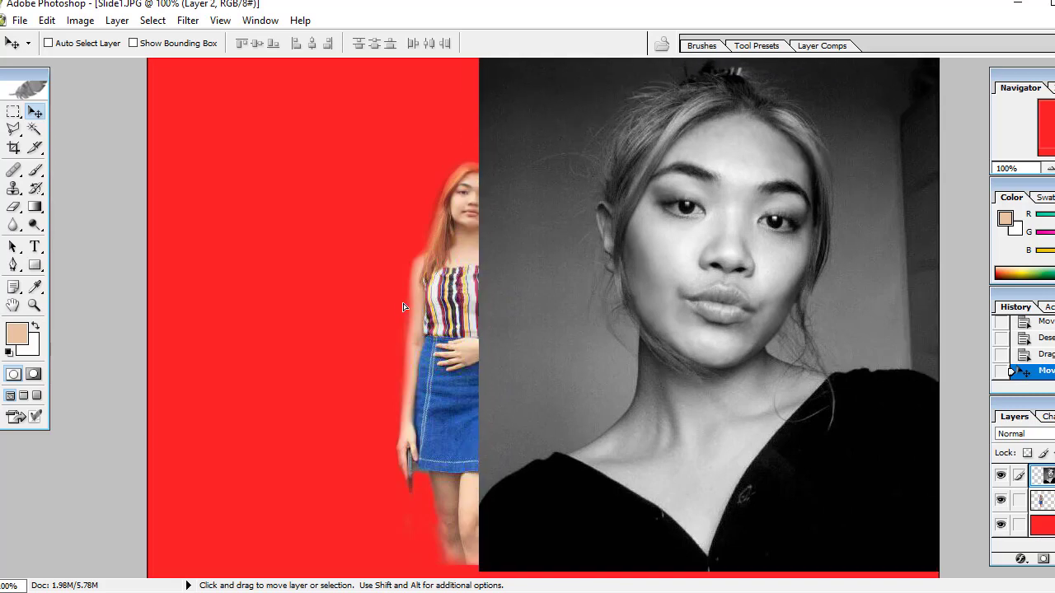
click(1042, 500)
drag(440, 382, 255, 340)
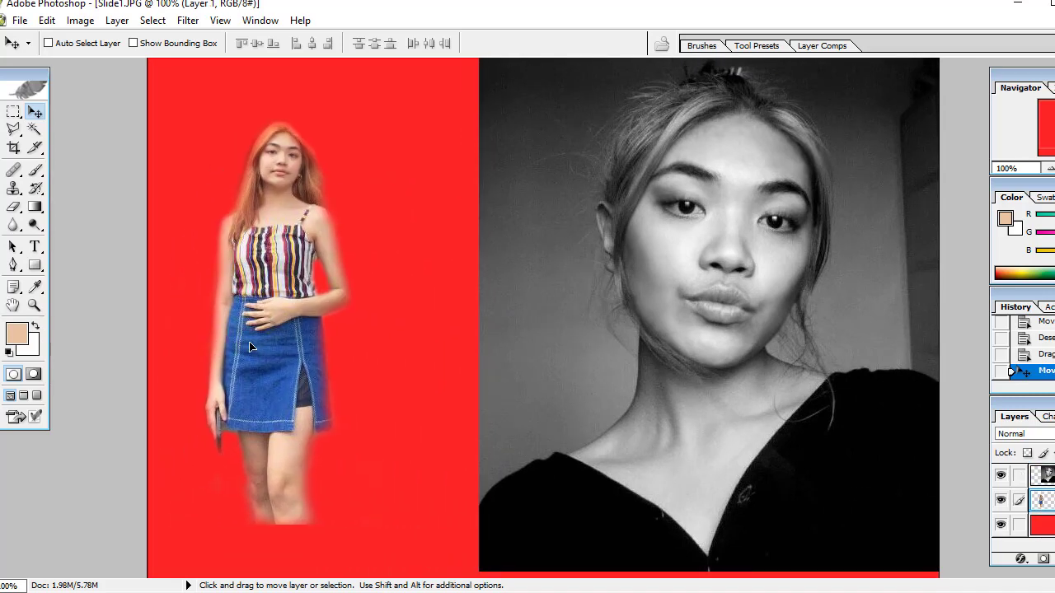
drag(756, 244, 818, 284)
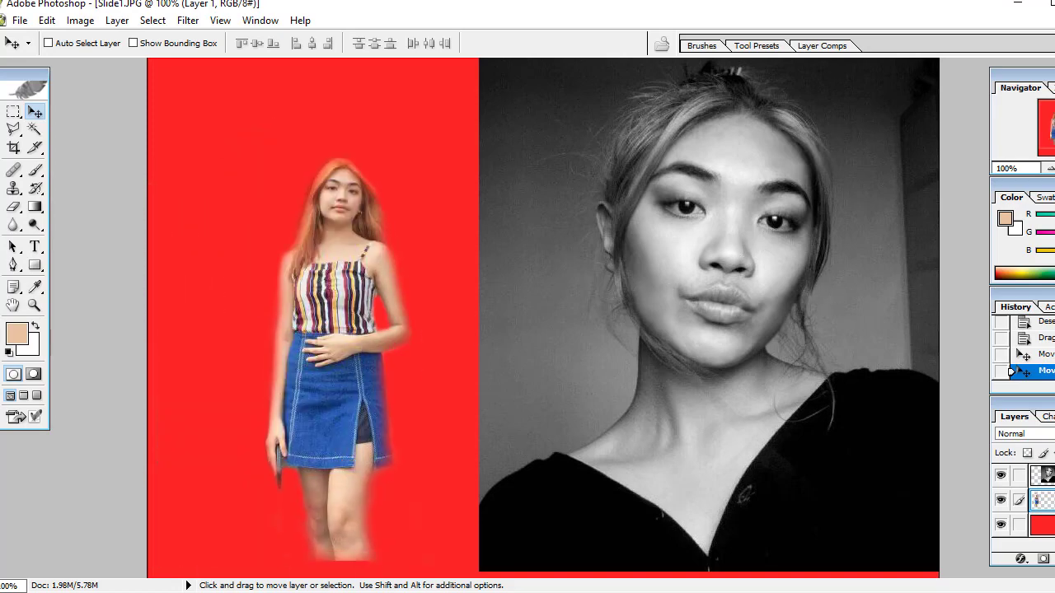
Step: Fine-tune the portrait layer's position so it sits against the canvas's right edge
click(1051, 476)
drag(746, 322, 688, 371)
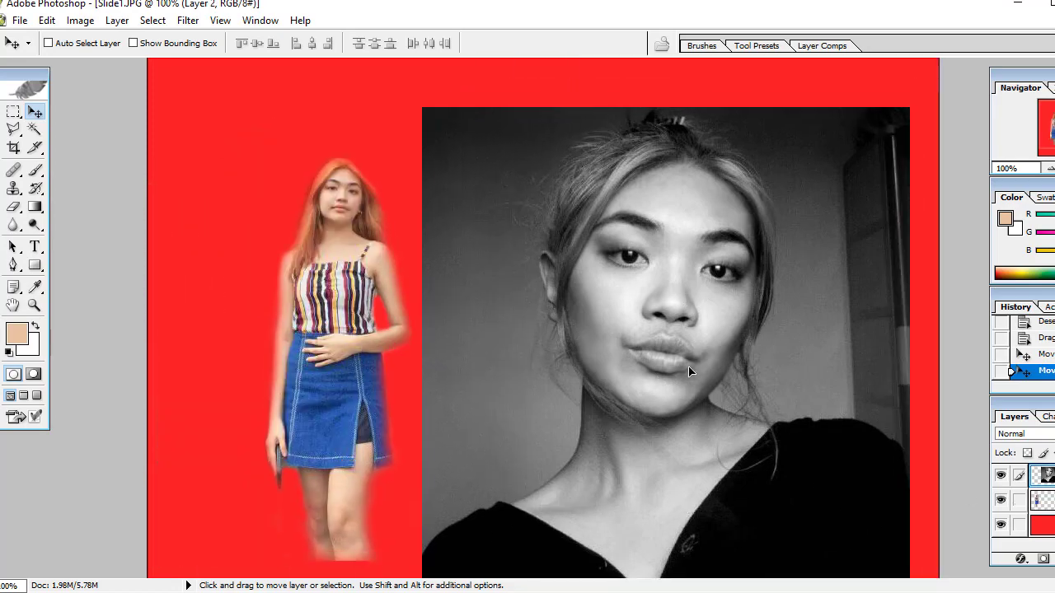
drag(906, 124, 914, 94)
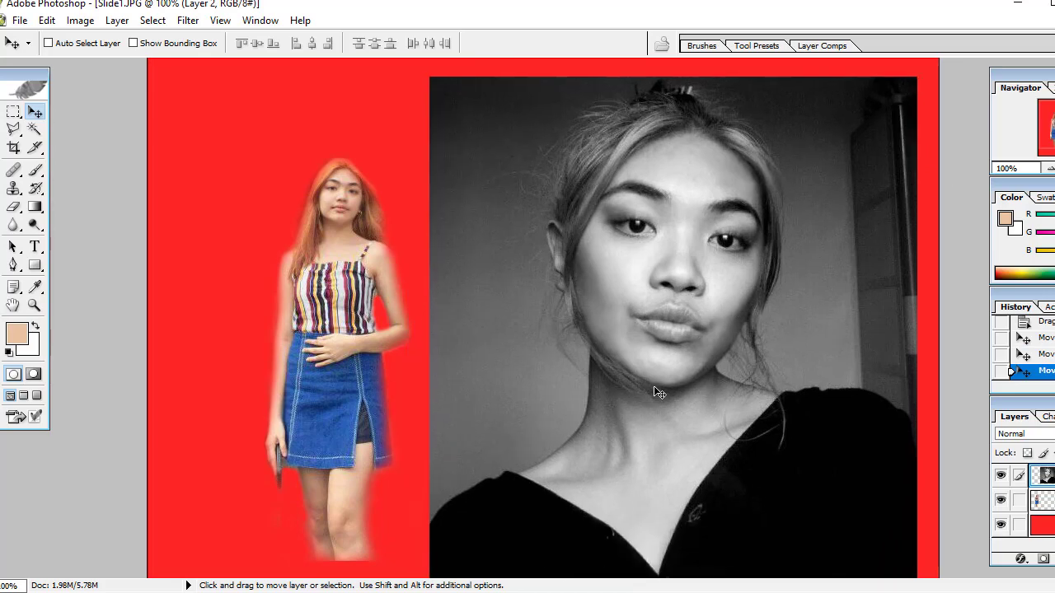
drag(654, 392, 656, 377)
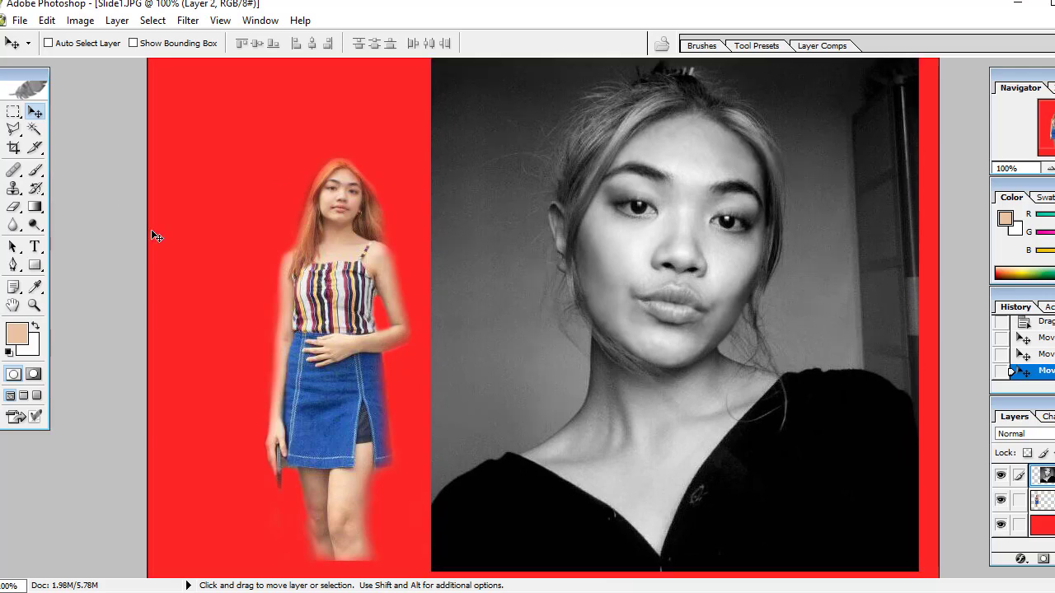
mouse_move(346, 351)
mouse_down()
mouse_move(326, 352)
mouse_move(363, 356)
mouse_up()
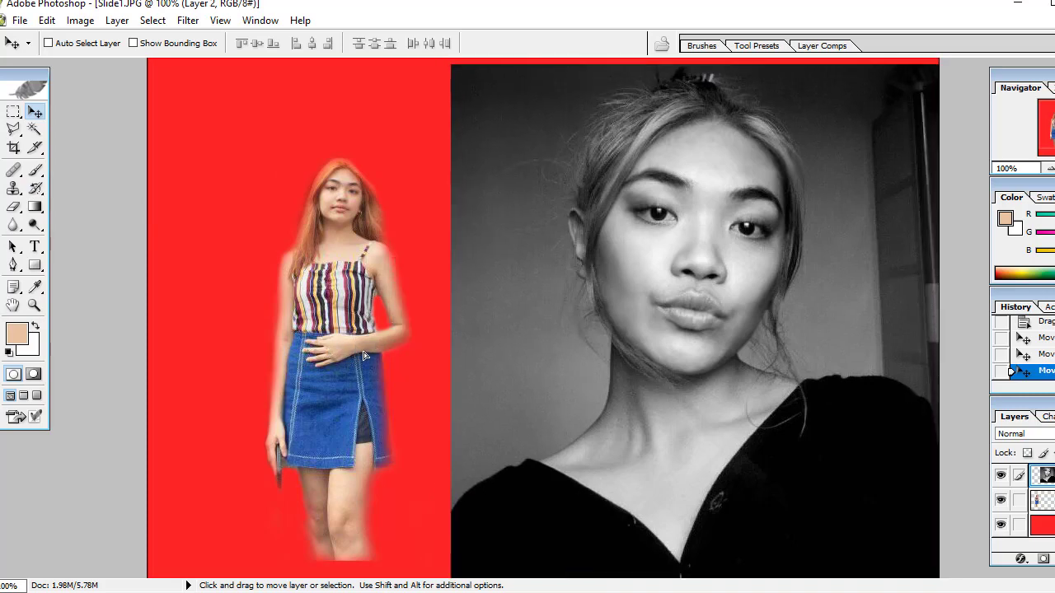
key(Up)
key(Up)
key(Up)
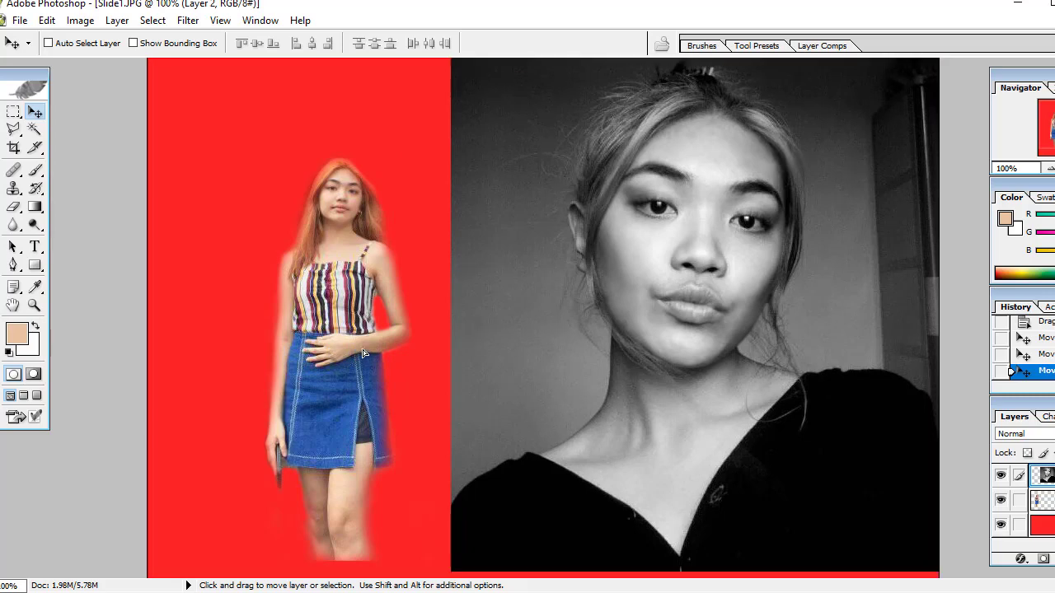
key(Down)
key(Down)
key(Down)
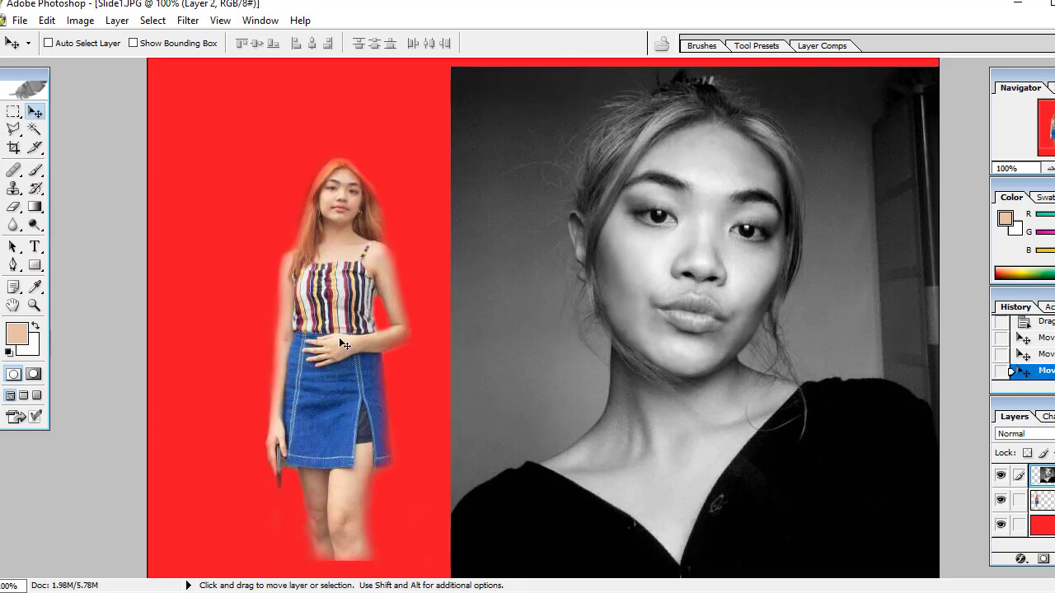
Step: Set the Eraser to a soft 97 px brush and erase grey background beside the face
click(16, 212)
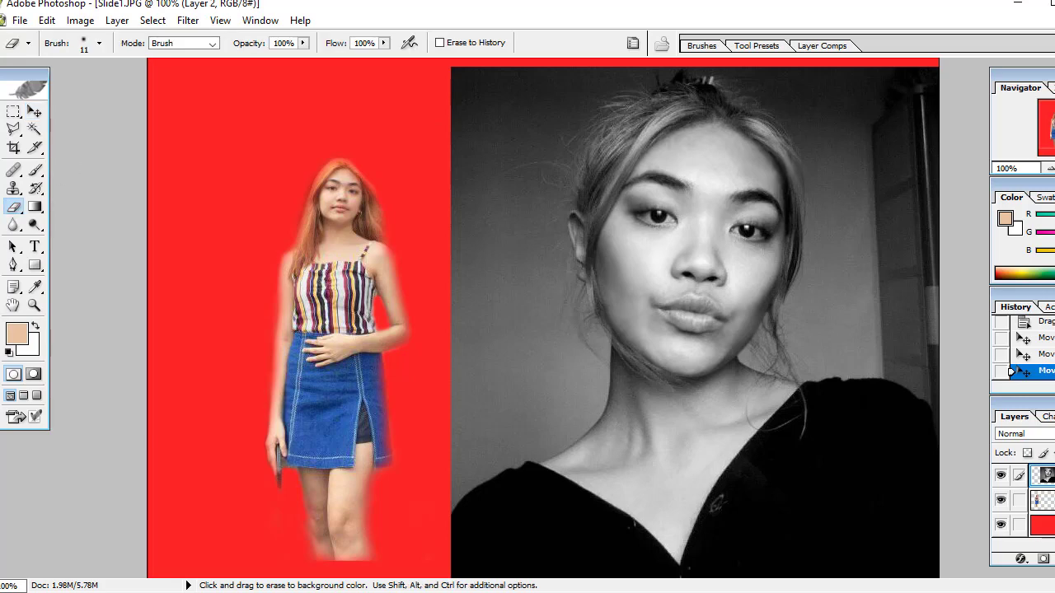
click(98, 43)
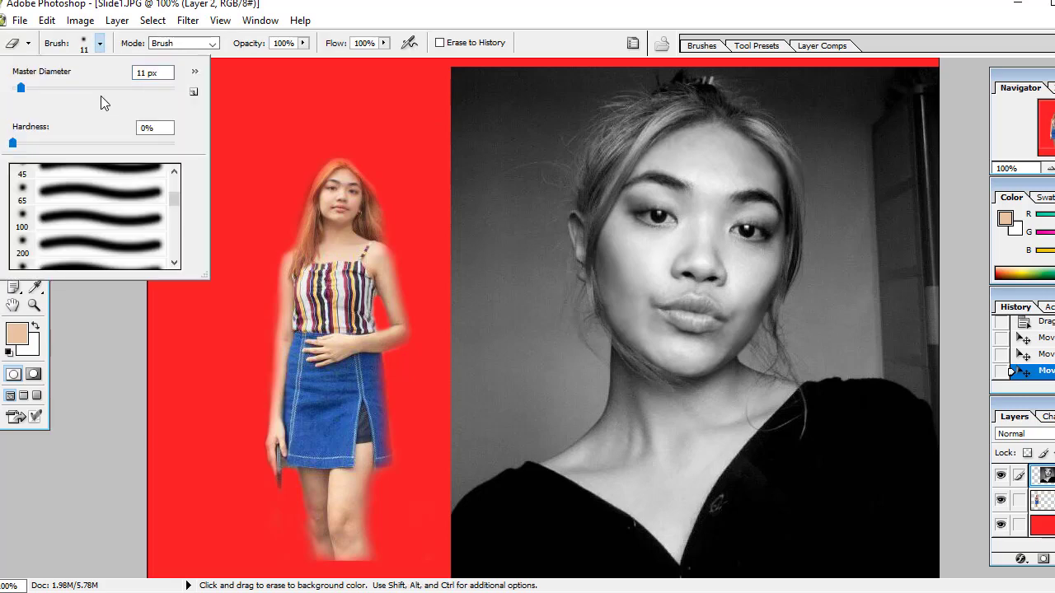
drag(91, 91, 90, 88)
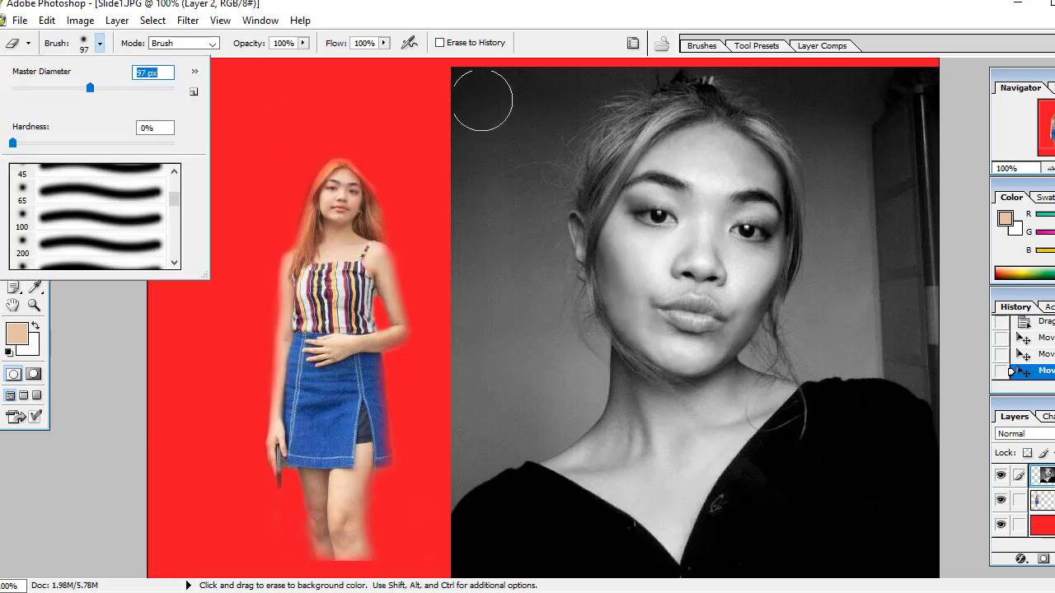
drag(473, 84, 463, 402)
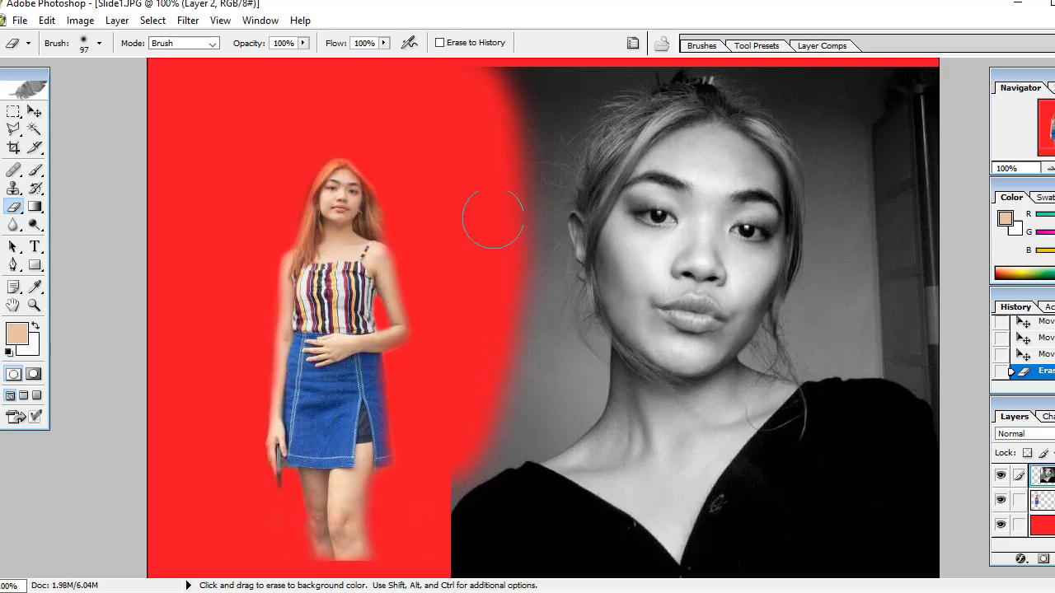
Step: Erase the grey background along the left and top edges and around both sides of the head
mouse_move(463, 402)
mouse_down()
mouse_move(500, 103)
mouse_move(470, 66)
mouse_up()
mouse_move(545, 74)
mouse_down()
mouse_move(609, 83)
mouse_move(523, 146)
mouse_up()
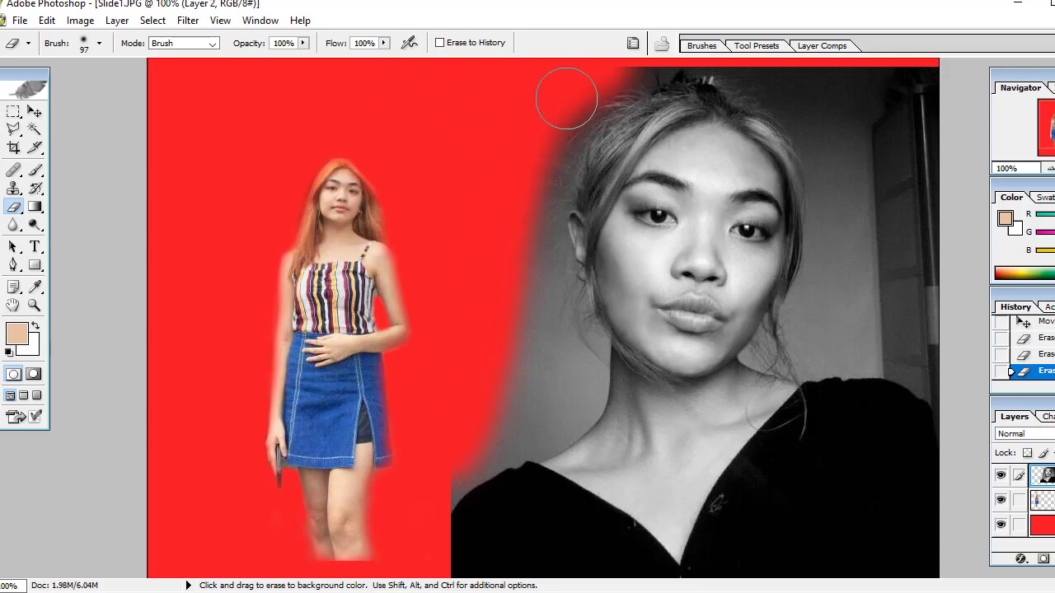
drag(566, 94, 523, 306)
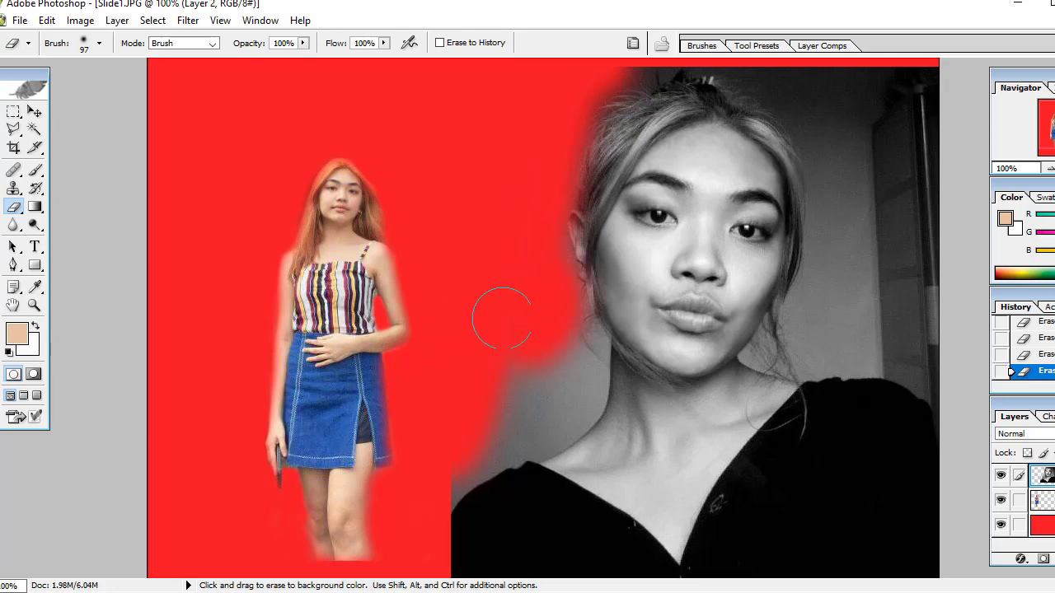
mouse_move(553, 313)
mouse_down()
mouse_move(565, 349)
mouse_move(546, 394)
mouse_move(470, 419)
mouse_move(501, 358)
mouse_move(519, 365)
mouse_move(517, 230)
mouse_up()
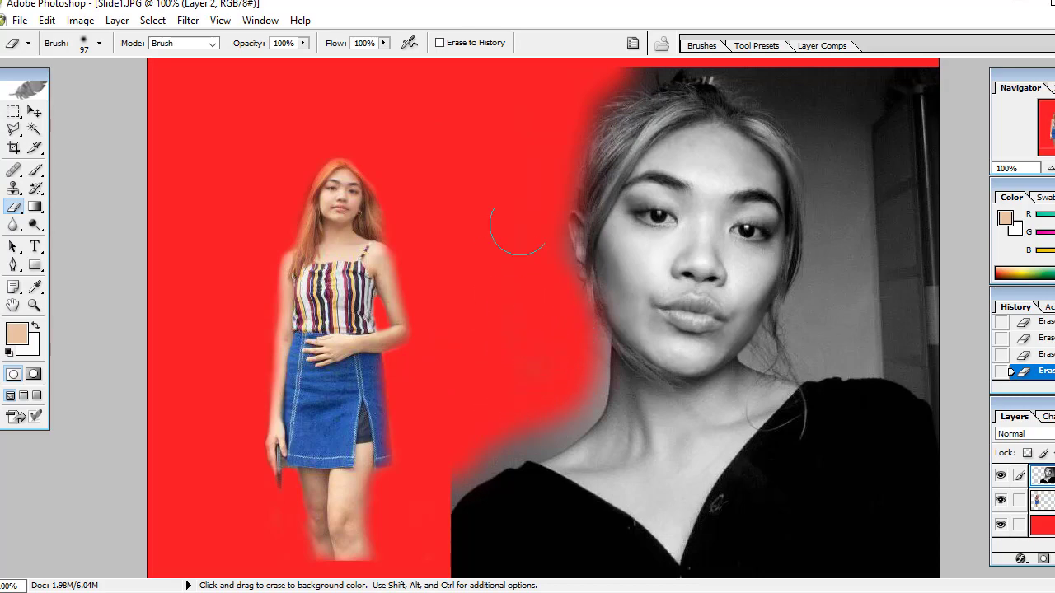
mouse_move(844, 71)
mouse_down()
mouse_move(874, 99)
mouse_move(921, 255)
mouse_move(904, 87)
mouse_move(916, 278)
mouse_up()
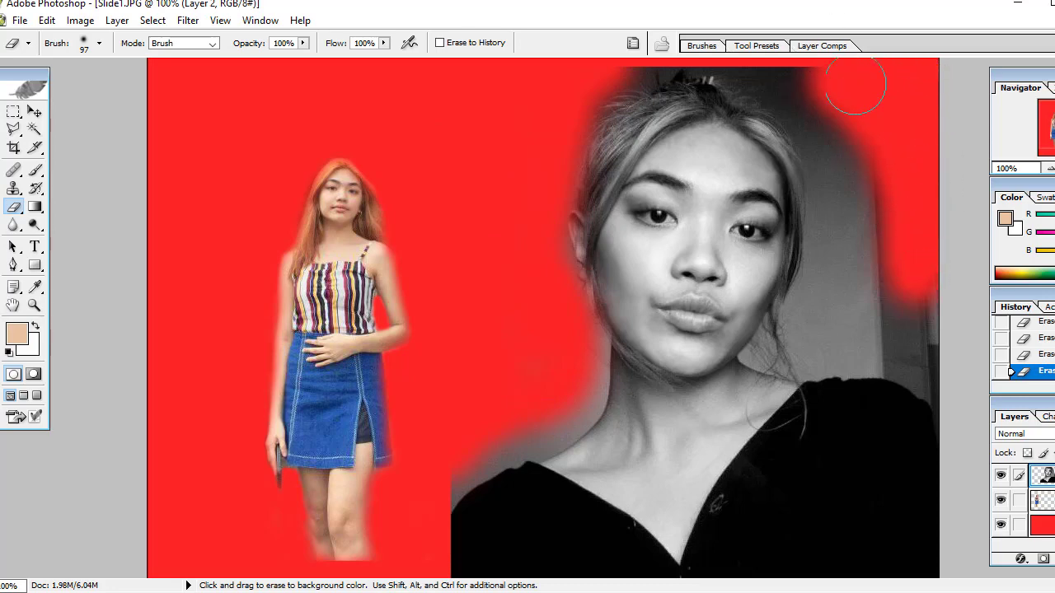
drag(837, 83, 873, 228)
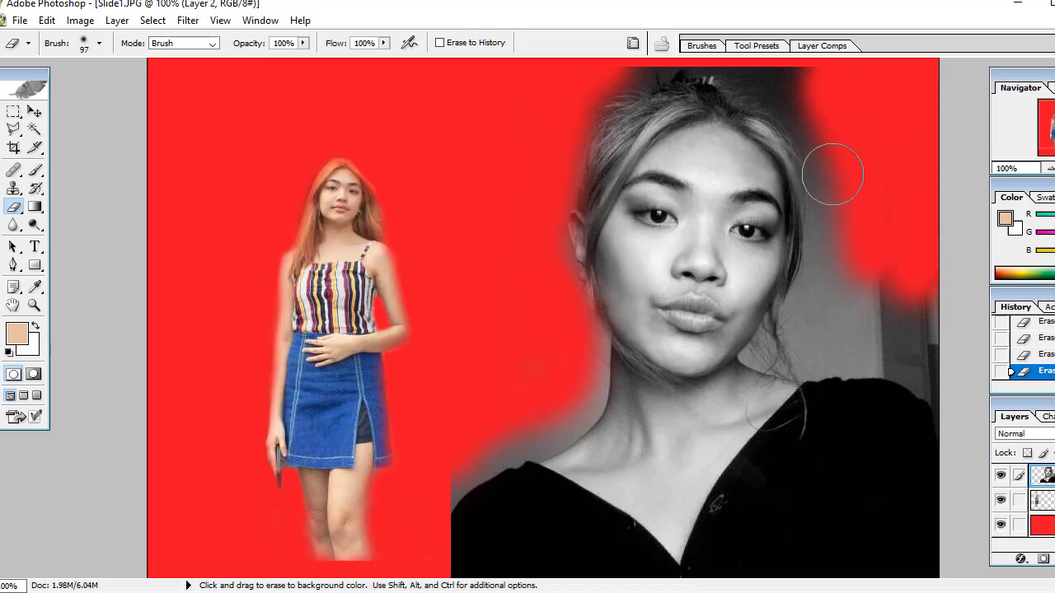
drag(834, 140, 846, 210)
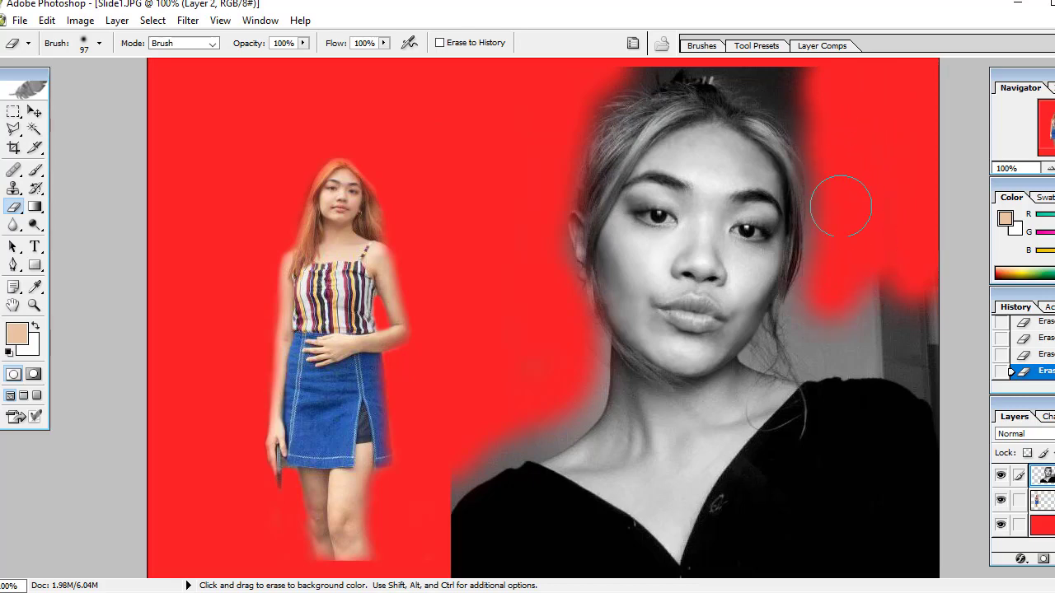
mouse_move(830, 283)
mouse_down()
mouse_move(929, 349)
mouse_move(955, 387)
mouse_up()
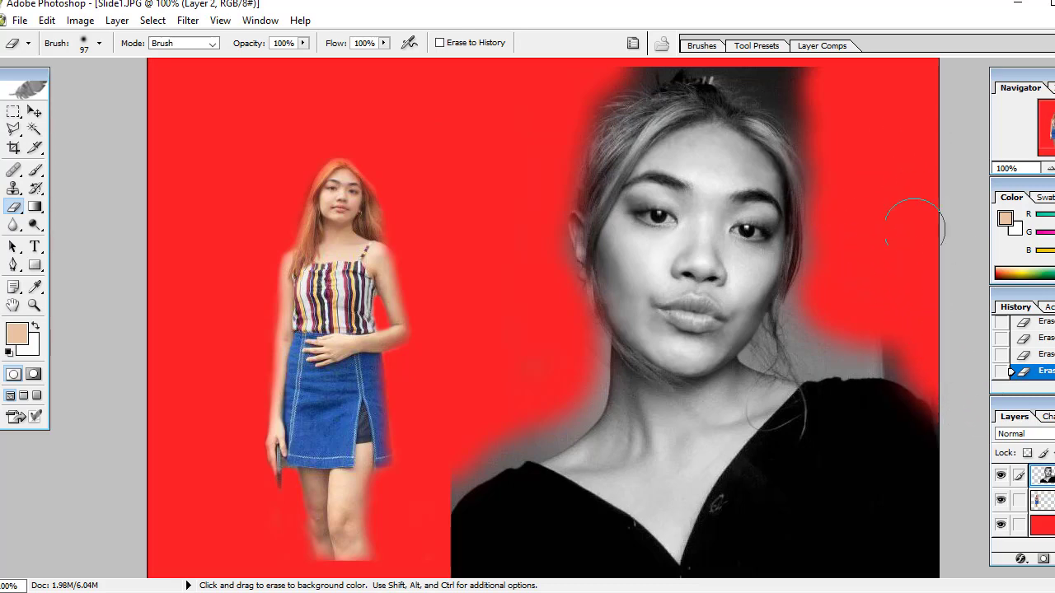
Step: Erase above the hair and clean leftover grey along the neck and shoulder edges
drag(764, 73, 833, 121)
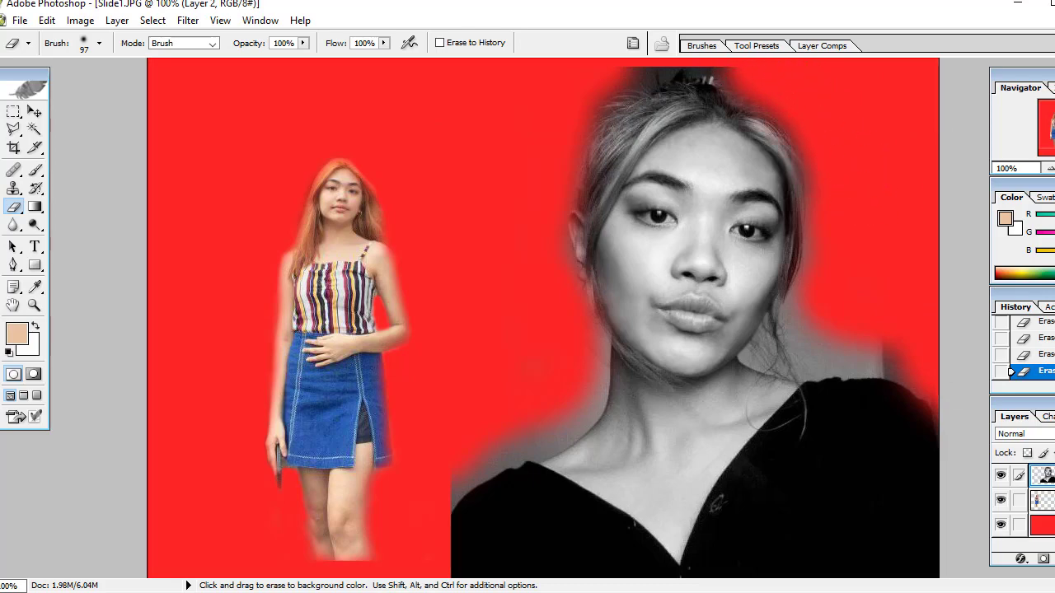
mouse_move(722, 76)
mouse_down()
mouse_move(599, 76)
mouse_move(708, 78)
mouse_up()
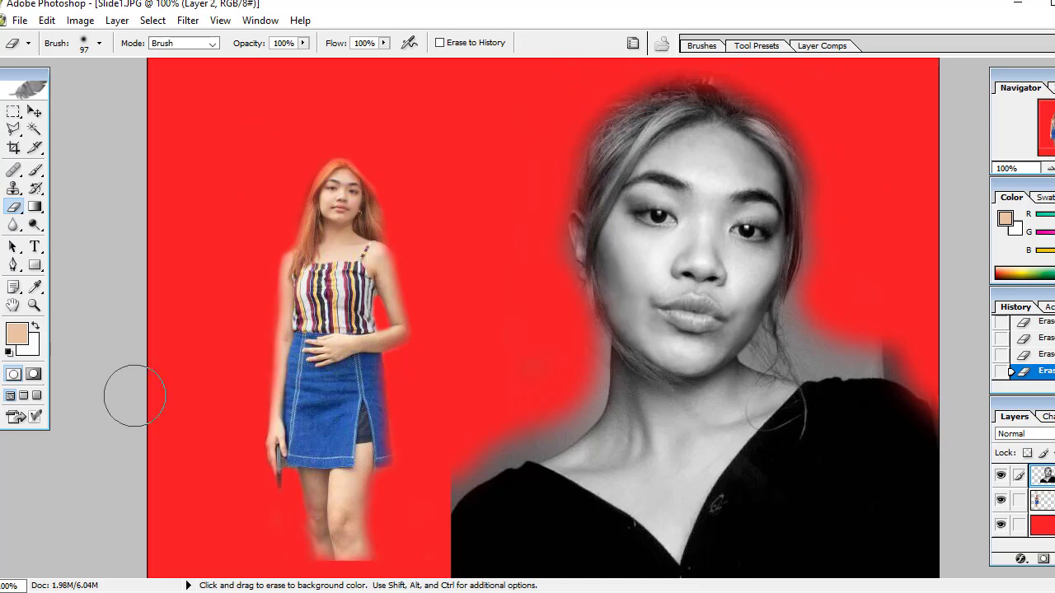
drag(518, 341, 506, 348)
mouse_move(556, 375)
mouse_down()
mouse_move(535, 413)
mouse_move(464, 436)
mouse_move(418, 493)
mouse_up()
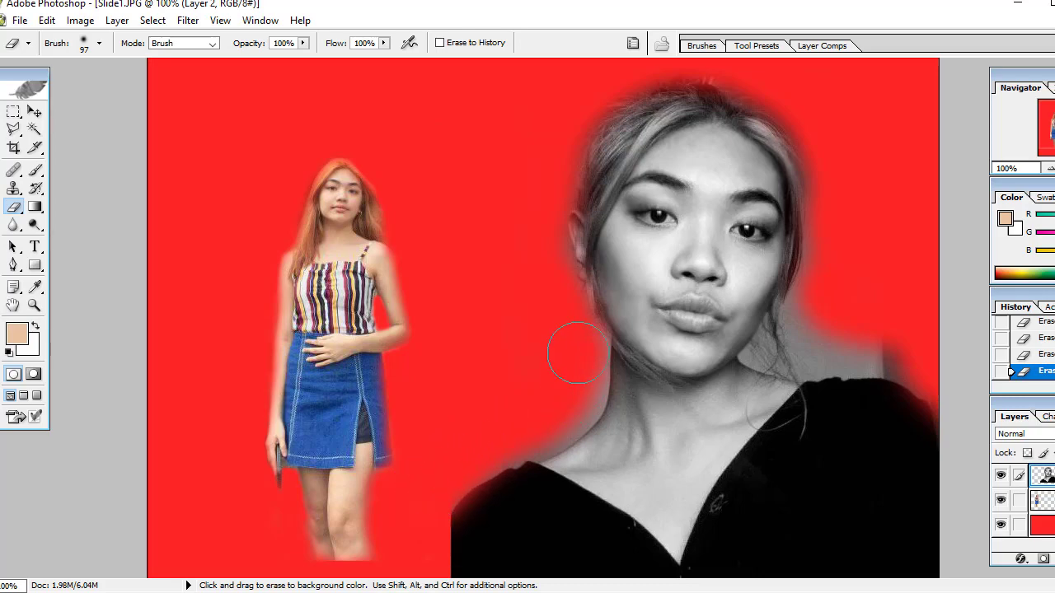
drag(577, 354, 567, 365)
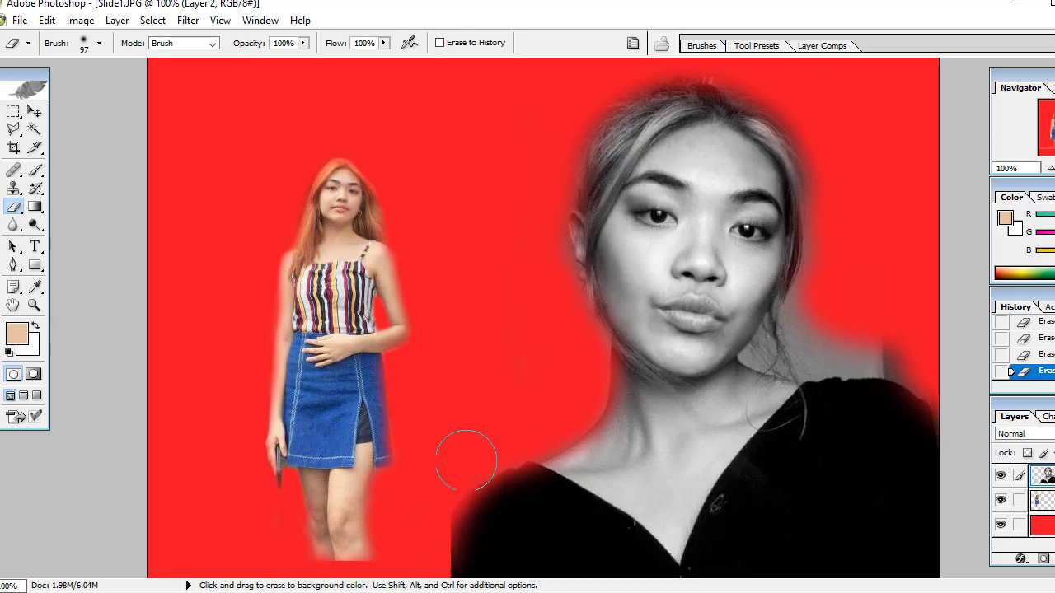
drag(467, 459, 437, 519)
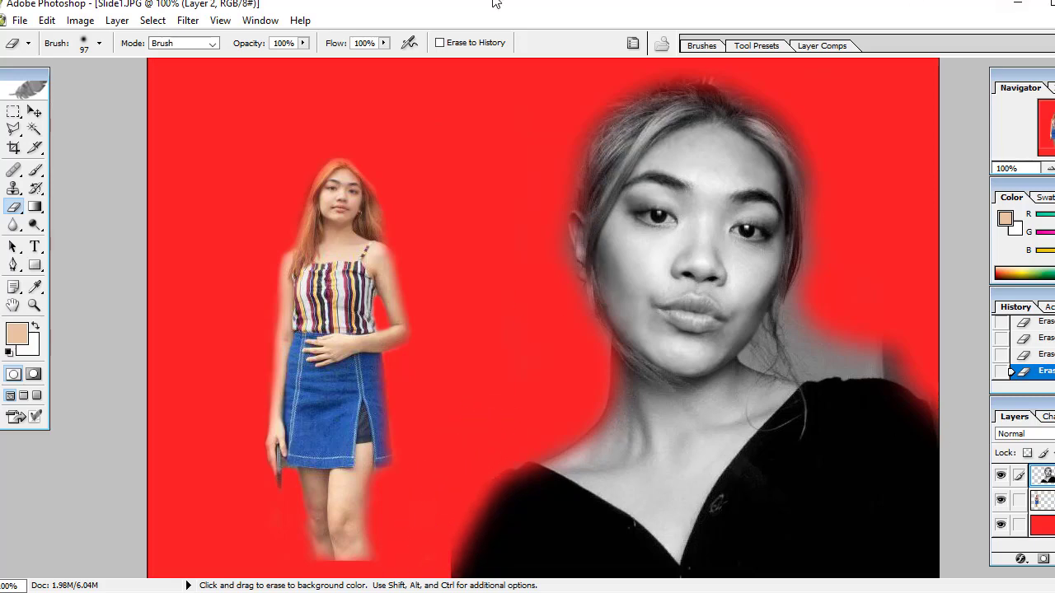
drag(818, 317, 838, 342)
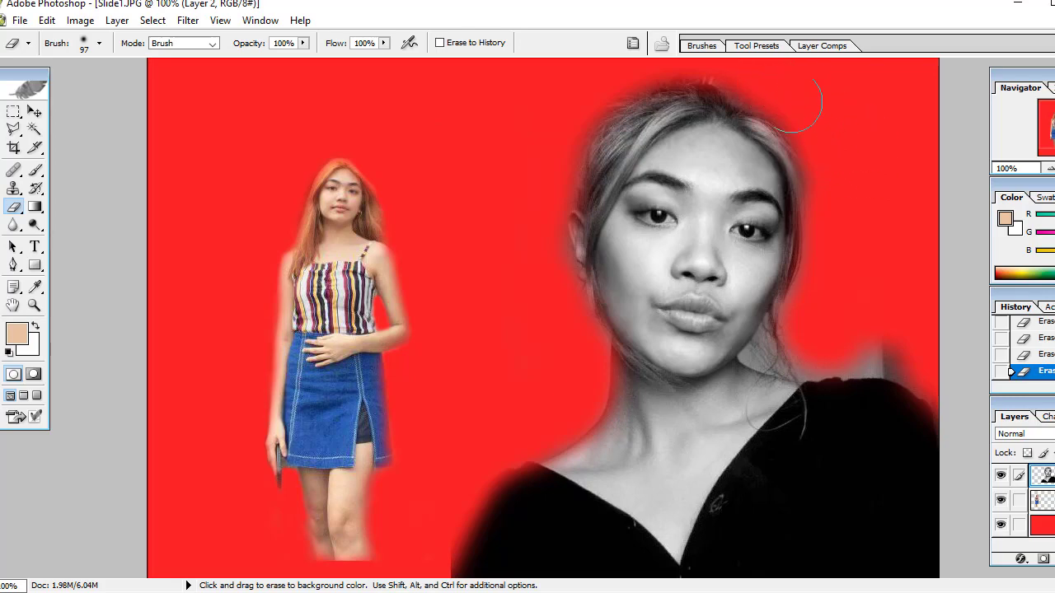
click(702, 46)
click(513, 91)
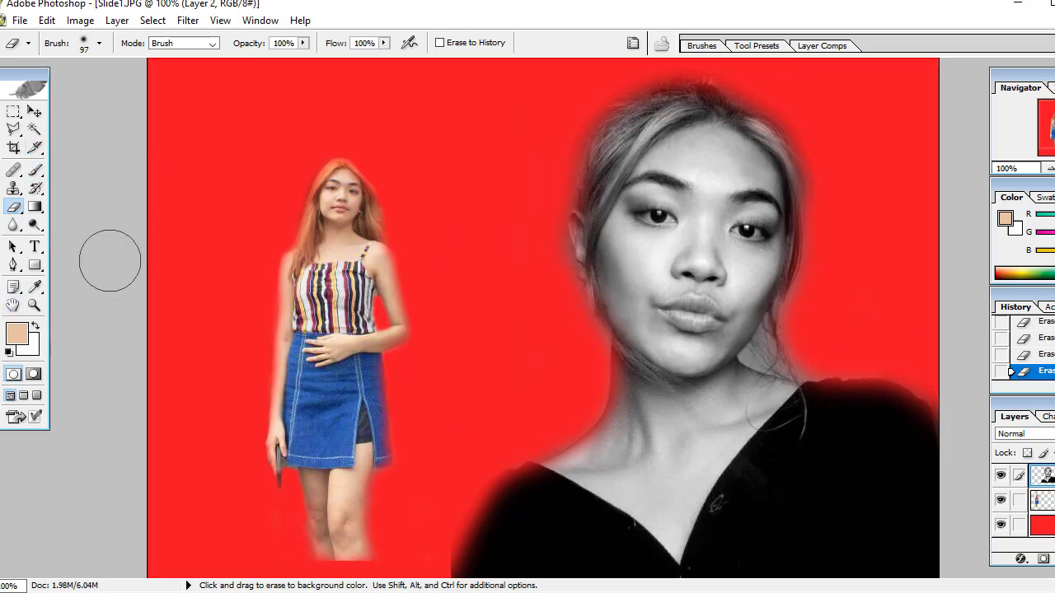
Step: Nudge the selfie slightly right and down, then move Layer 1's girl up and left
click(34, 111)
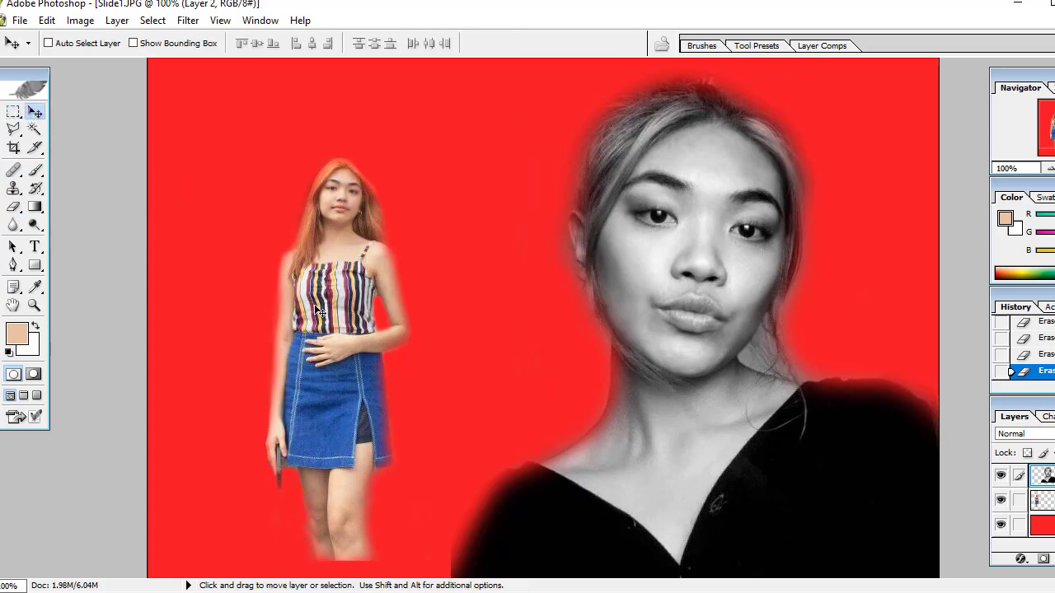
mouse_move(318, 311)
mouse_down()
mouse_move(310, 315)
mouse_move(326, 318)
mouse_up()
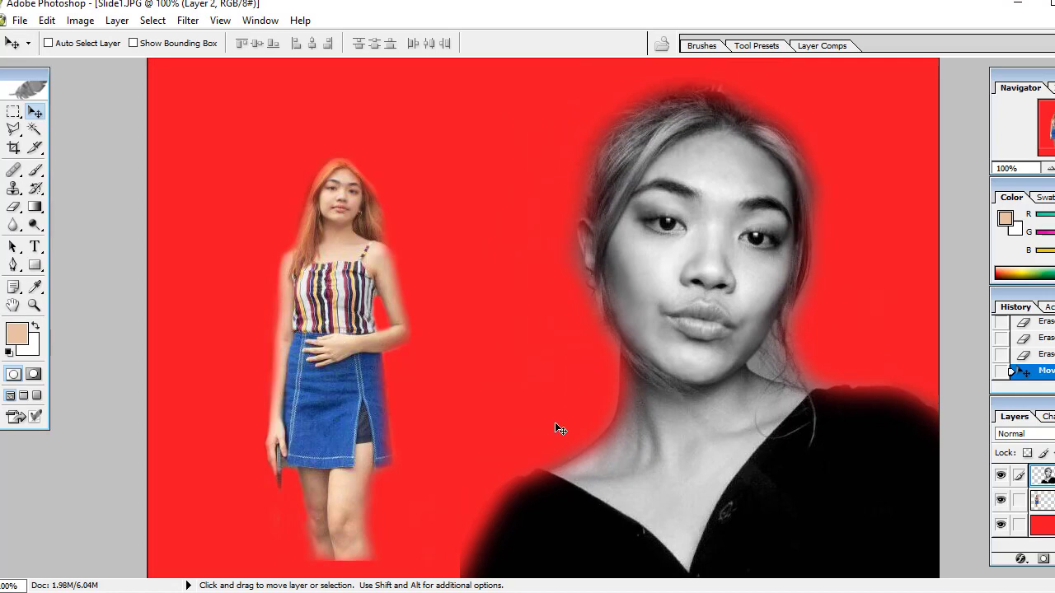
click(1044, 500)
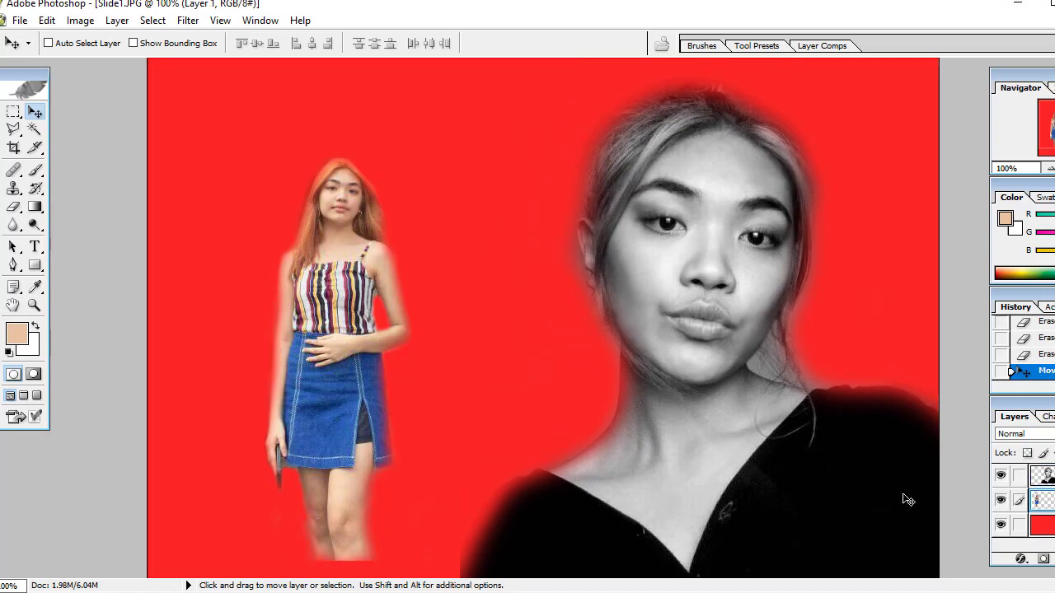
mouse_move(323, 334)
mouse_down()
mouse_move(422, 356)
mouse_move(488, 358)
mouse_move(434, 357)
mouse_move(255, 266)
mouse_up()
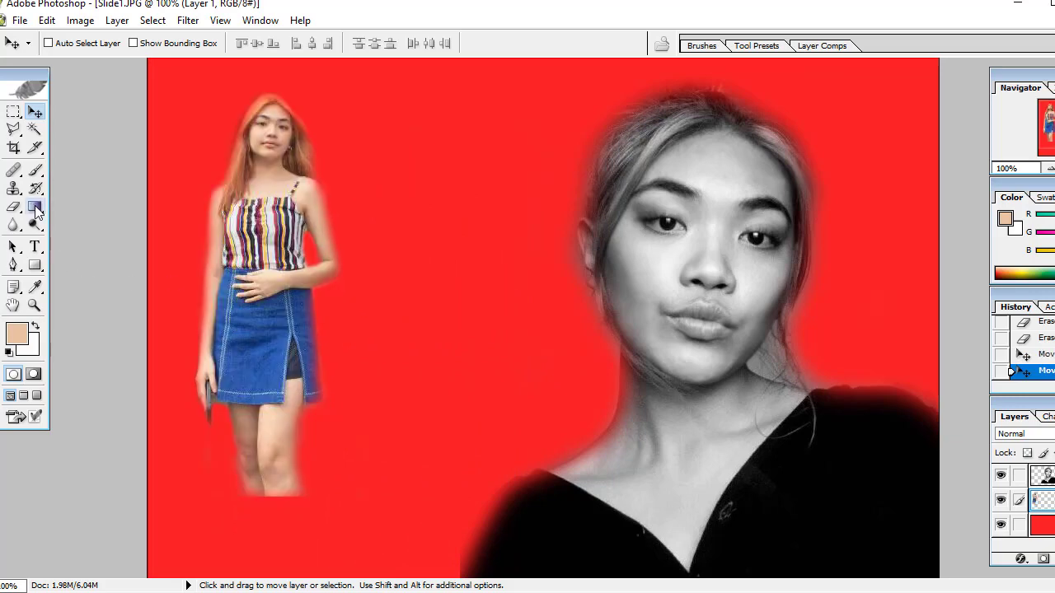
Step: Blur the edges near the bottom, then erase leftover pixels along the lower-left shoulder edge
click(13, 224)
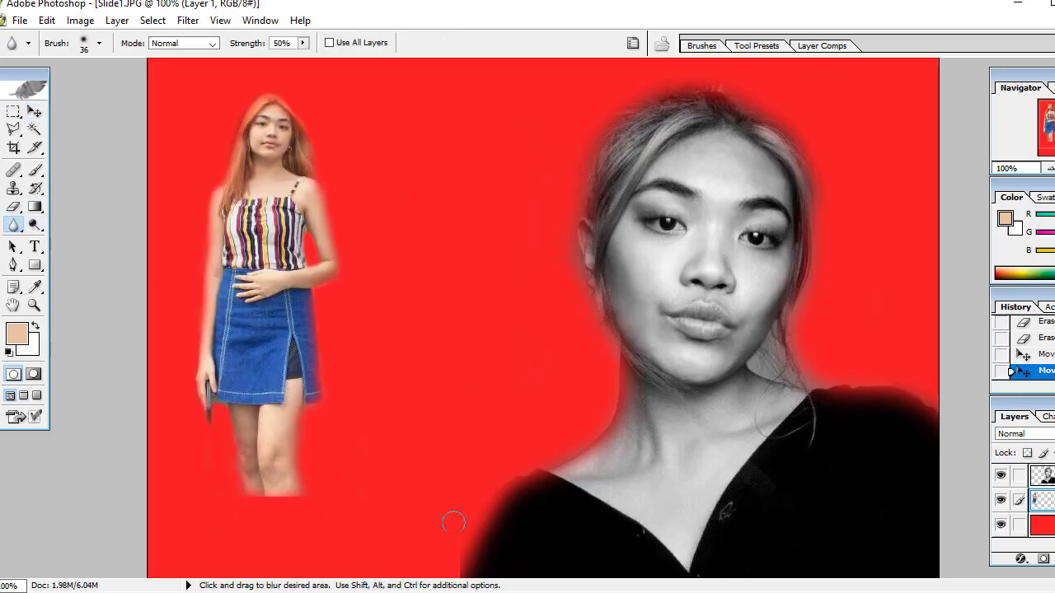
drag(454, 561, 472, 529)
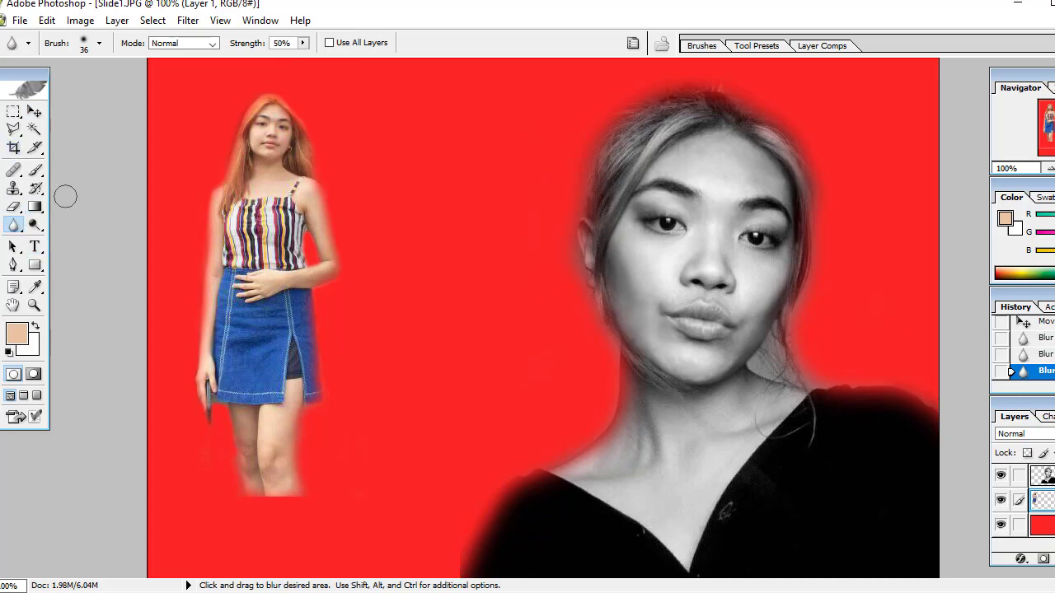
click(14, 206)
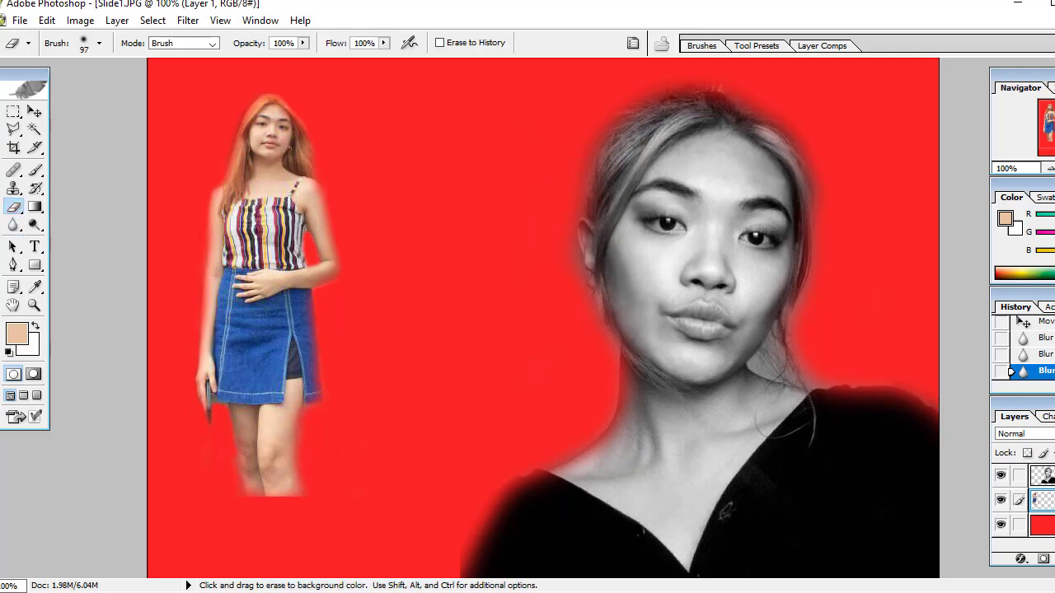
mouse_move(492, 515)
mouse_down()
mouse_move(436, 577)
mouse_move(447, 518)
mouse_move(441, 552)
mouse_up()
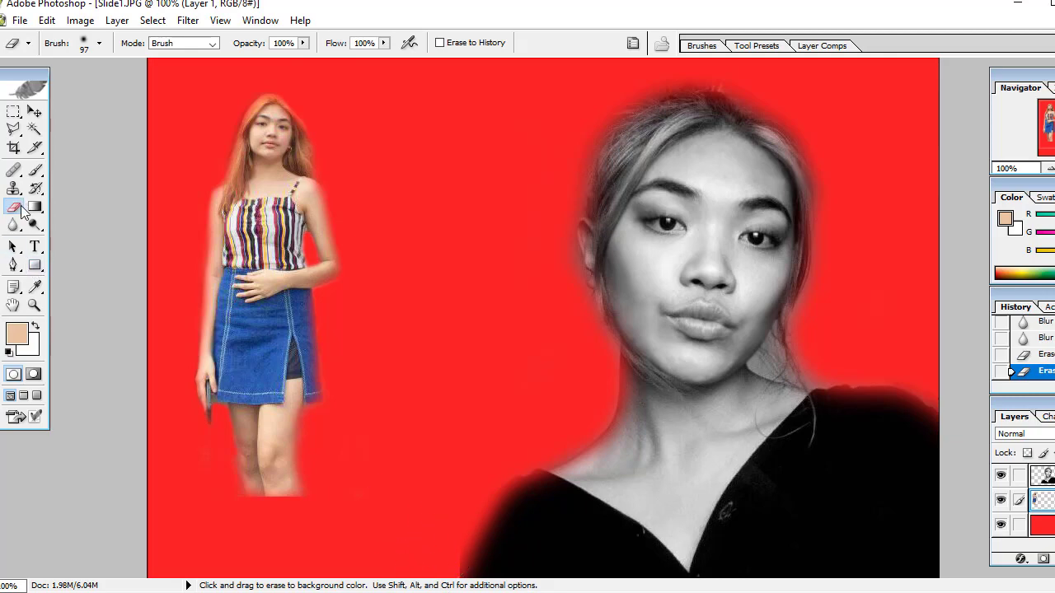
mouse_move(479, 517)
mouse_down()
mouse_move(424, 542)
mouse_move(440, 546)
mouse_up()
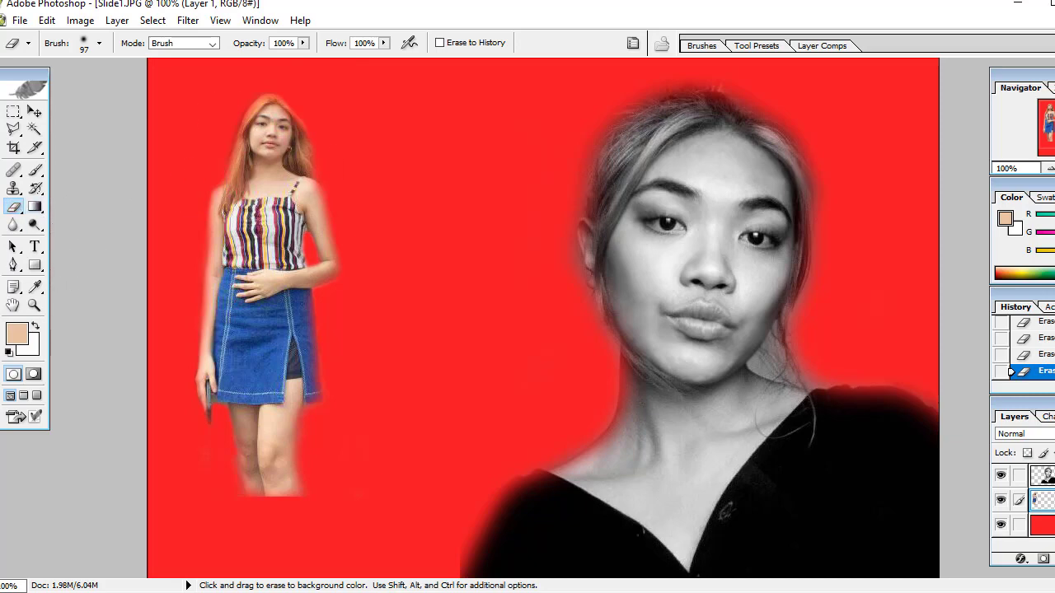
Step: With the Move tool, drag Layer 1's full-length girl right and down, partly behind the selfie's black shoulder
click(35, 111)
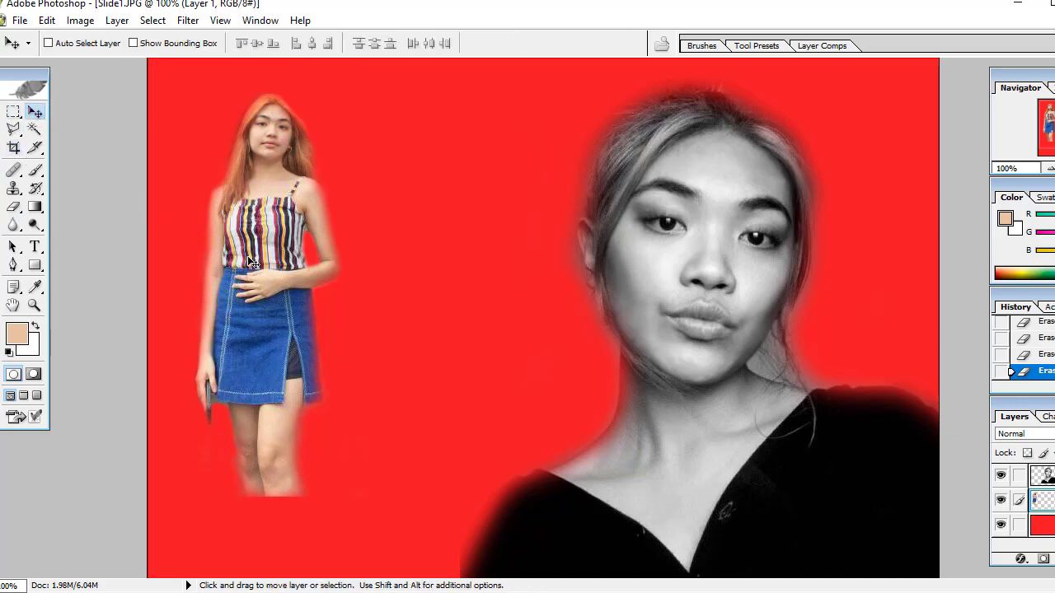
drag(251, 263, 413, 345)
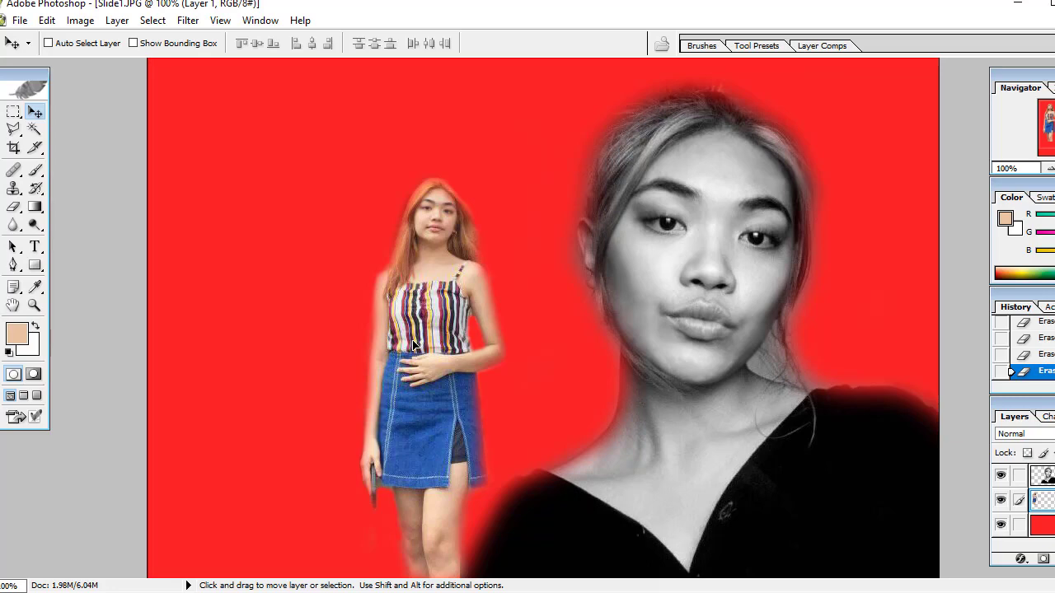
drag(413, 345, 433, 356)
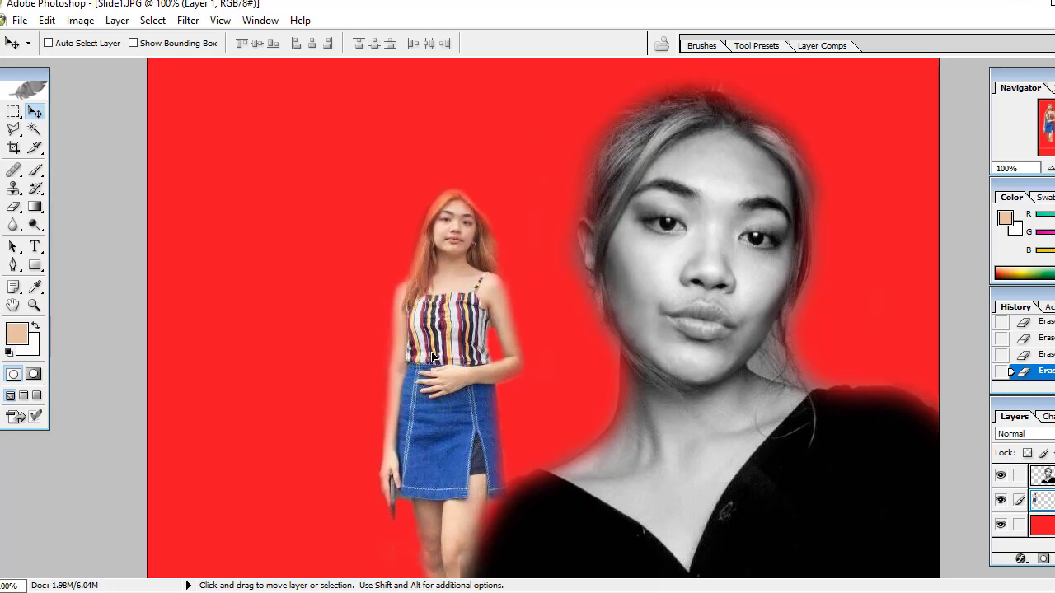
mouse_move(433, 356)
mouse_down()
mouse_move(519, 377)
mouse_move(512, 363)
mouse_up()
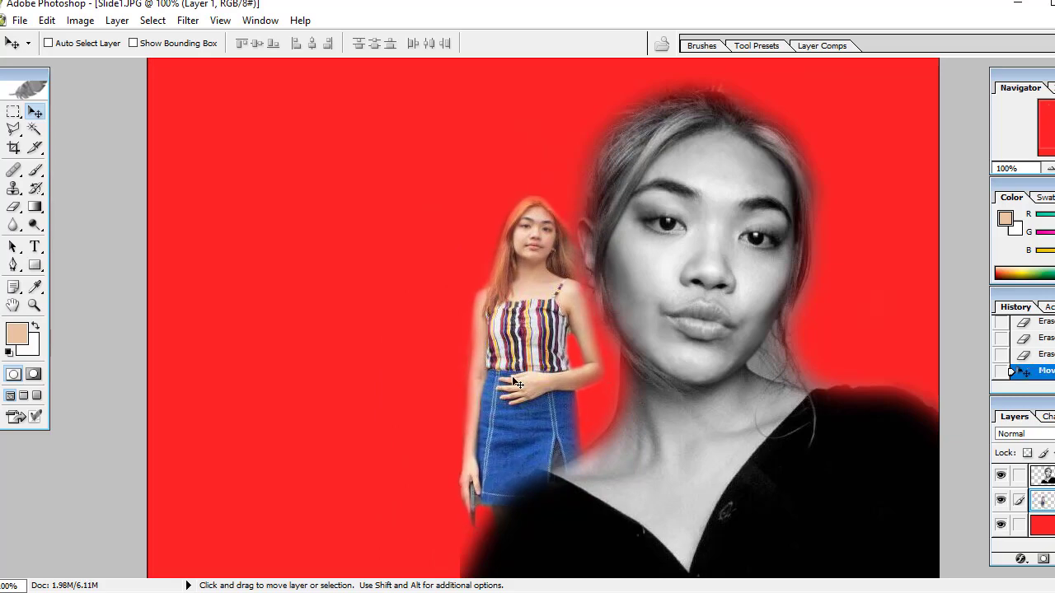
right_click(541, 307)
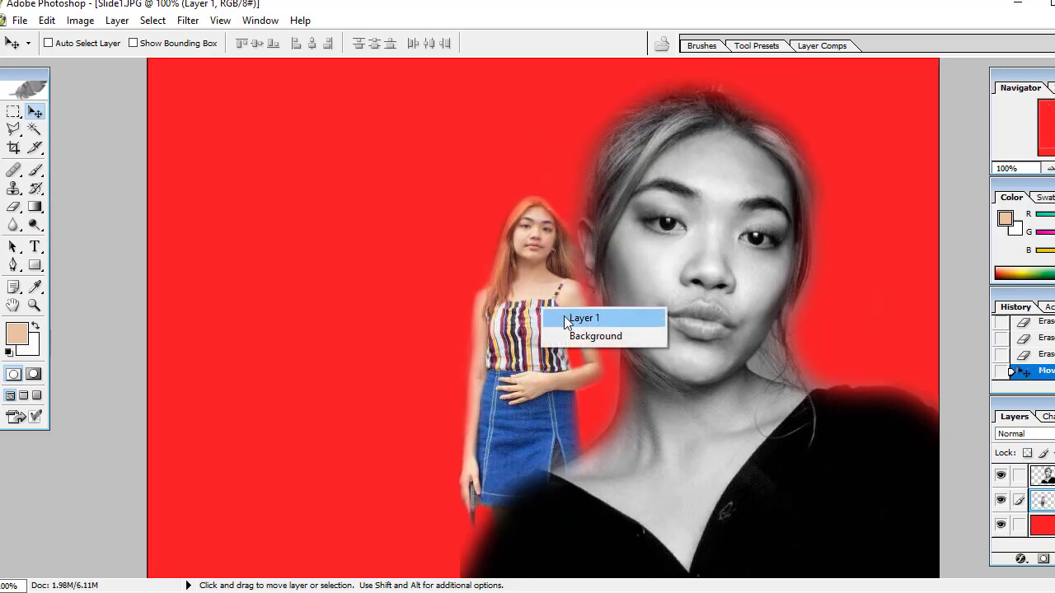
click(168, 284)
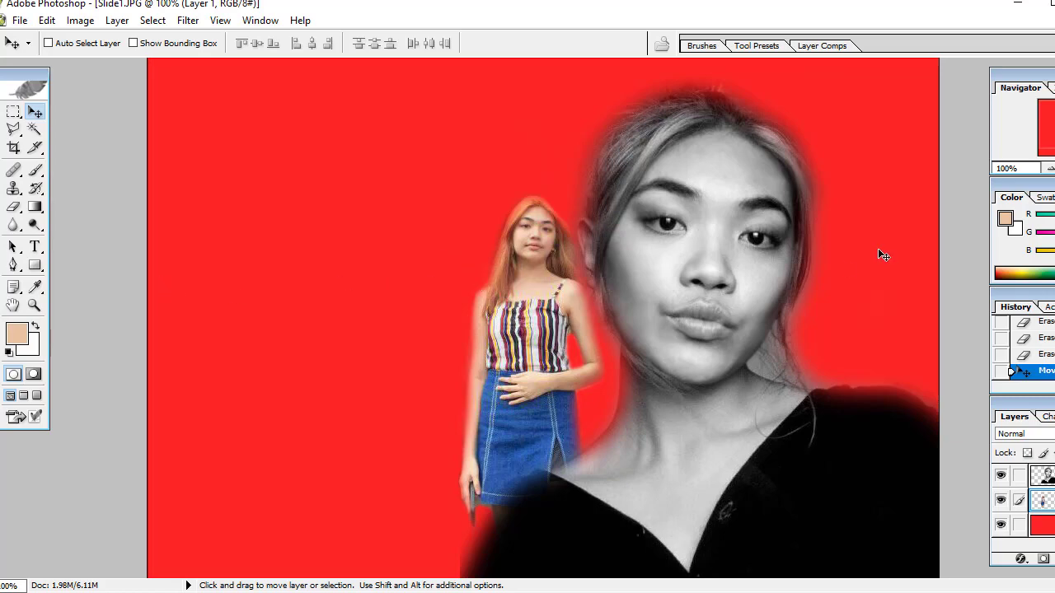
right_click(1045, 478)
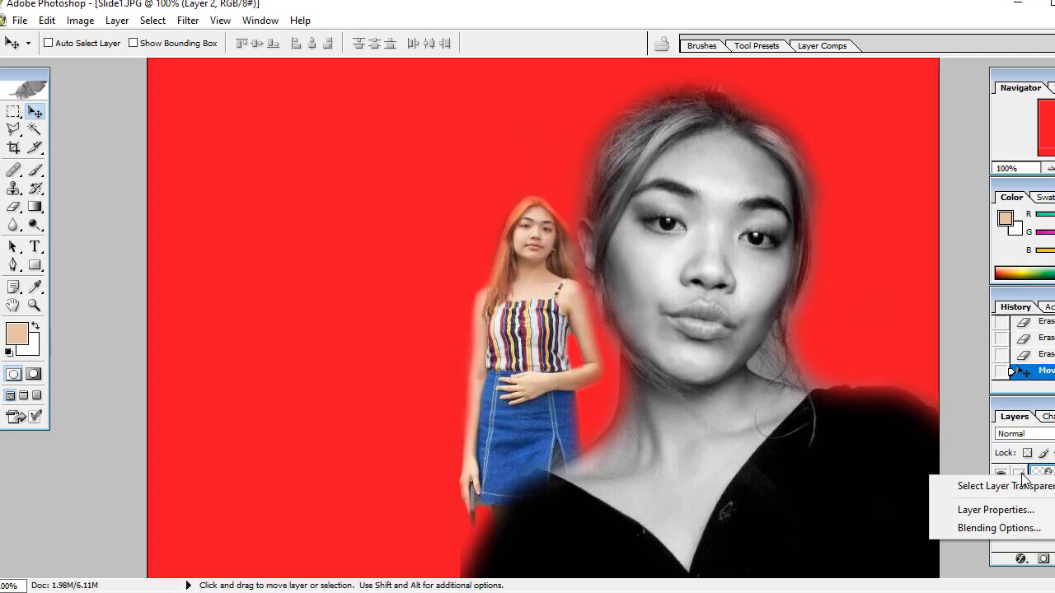
click(978, 415)
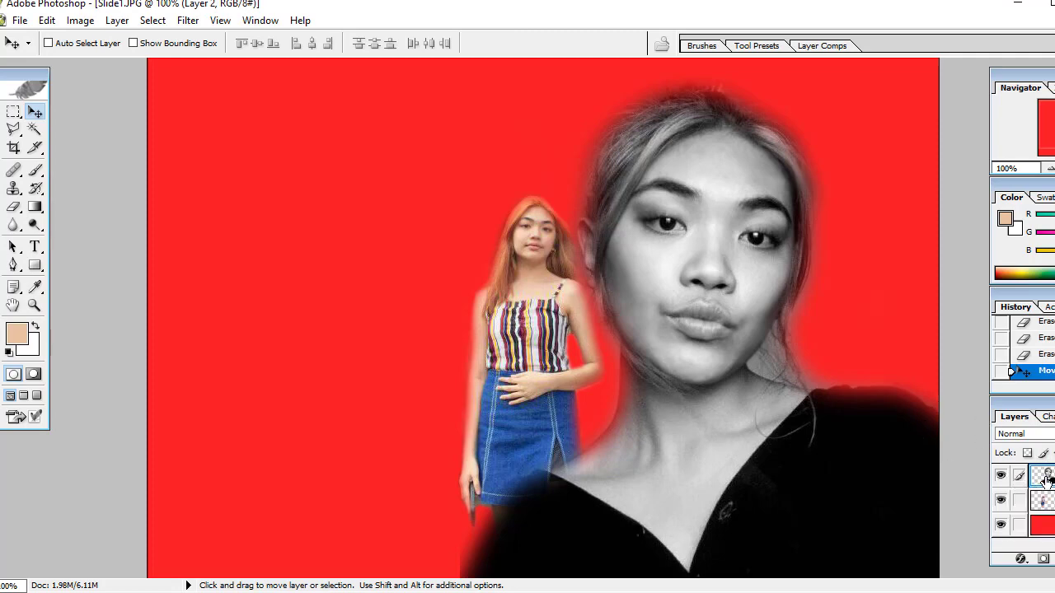
right_click(1047, 481)
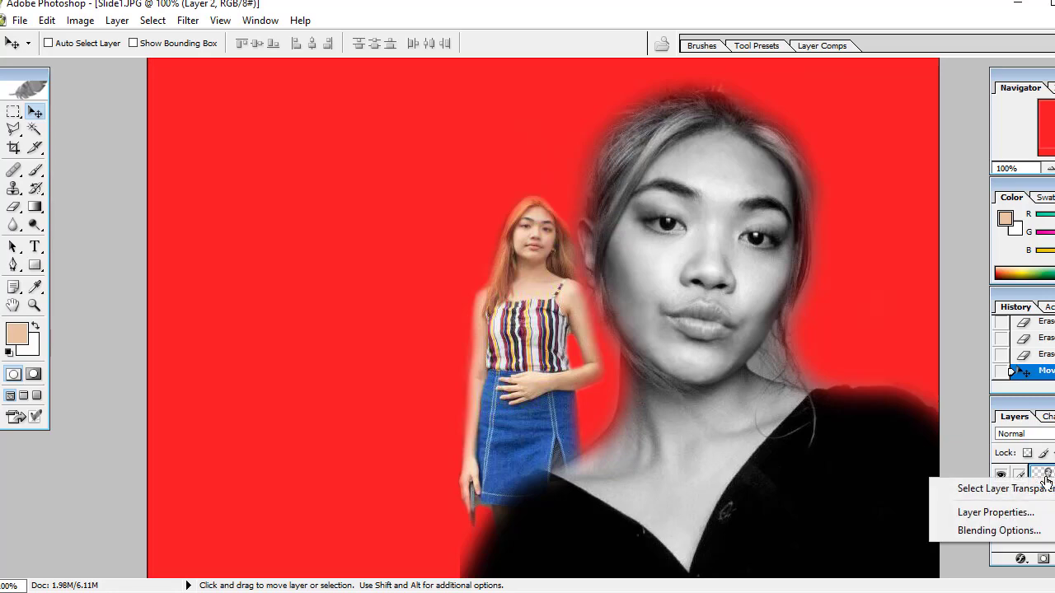
click(1045, 480)
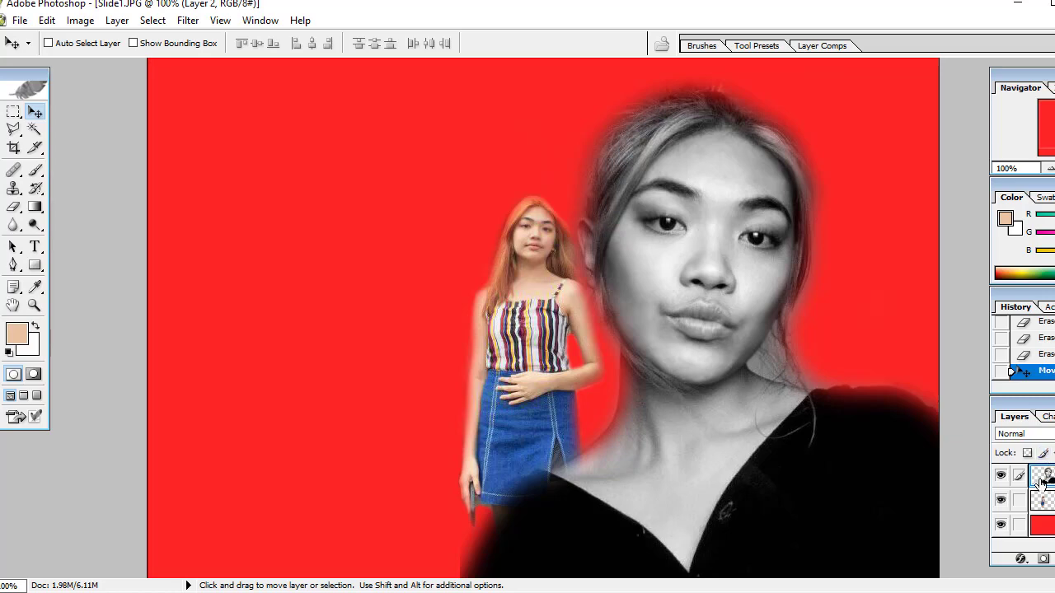
click(1042, 505)
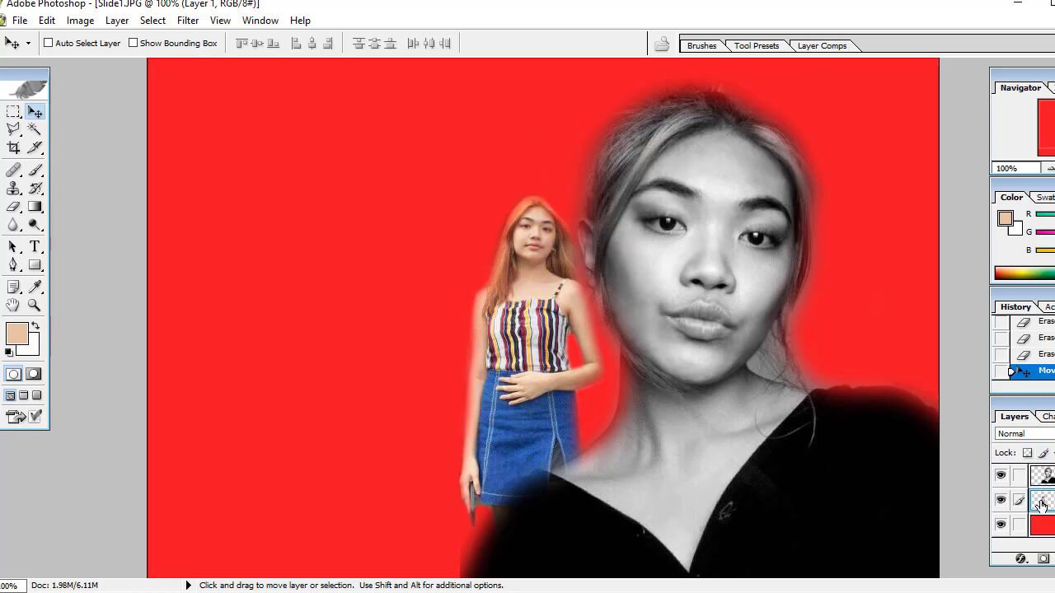
right_click(1041, 504)
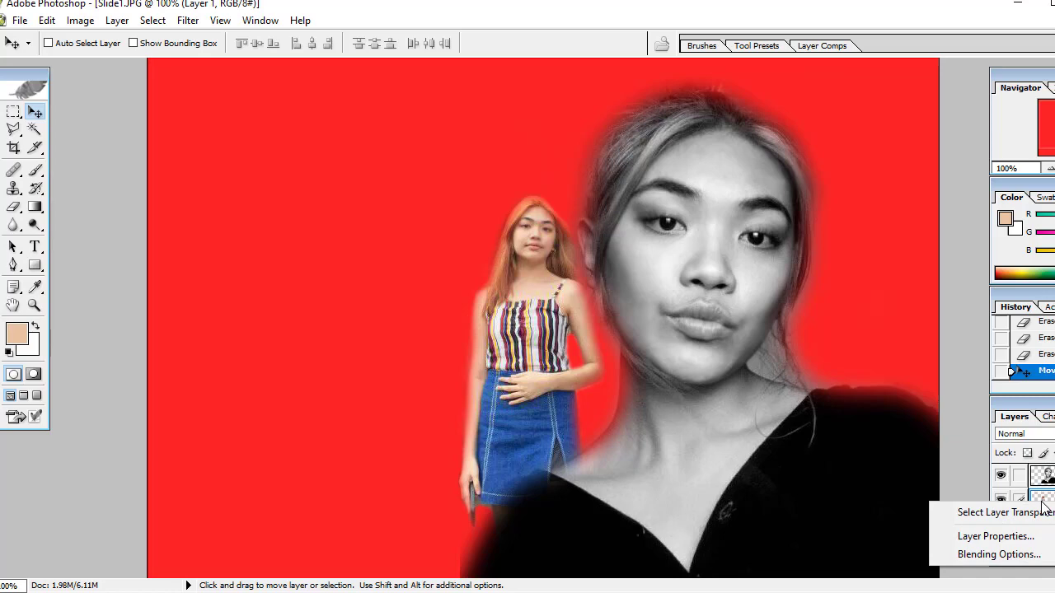
click(961, 466)
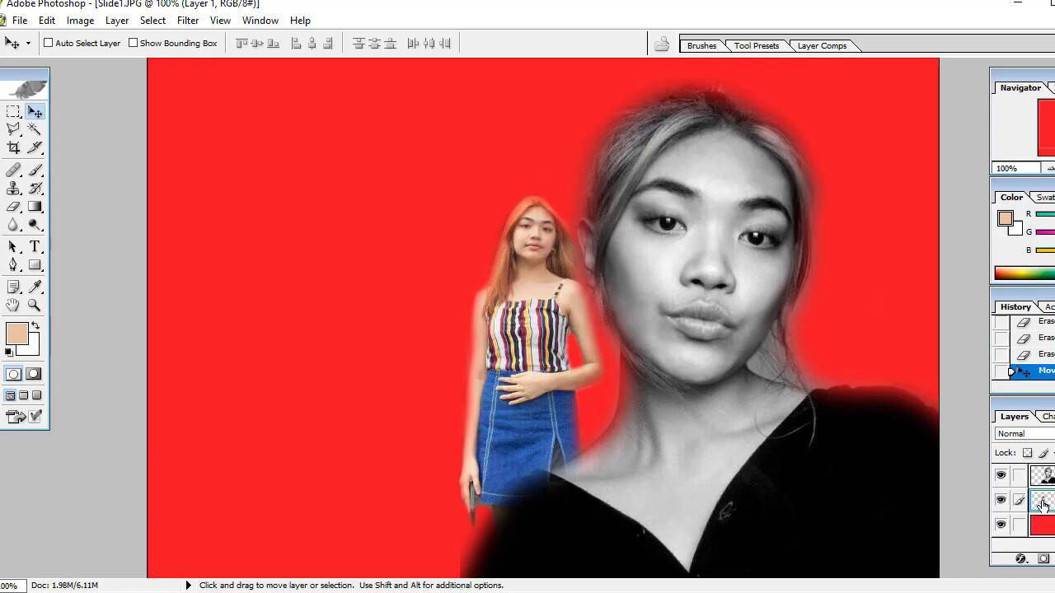
double_click(1043, 504)
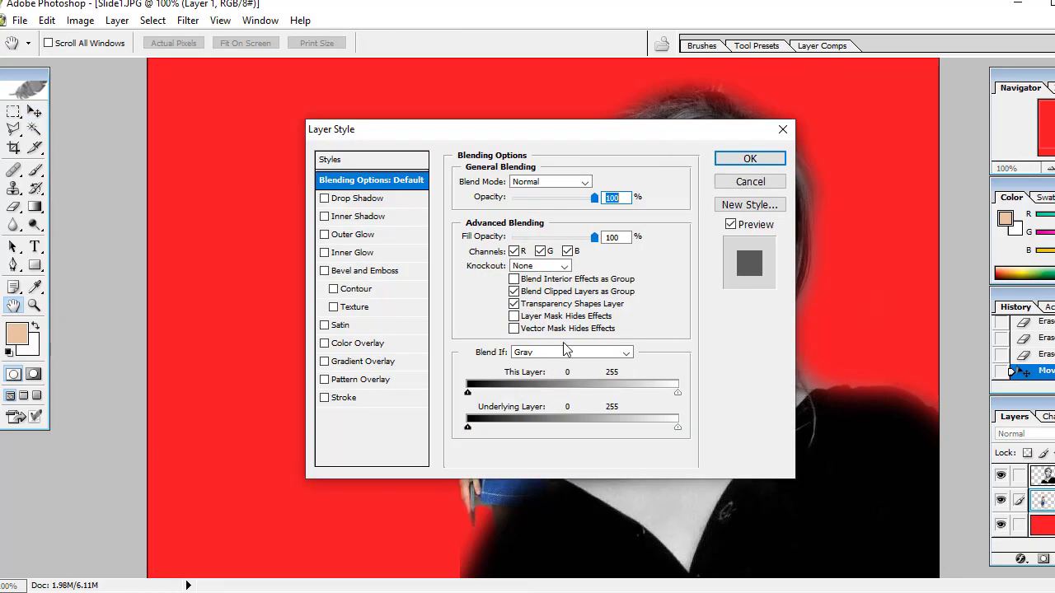
click(782, 132)
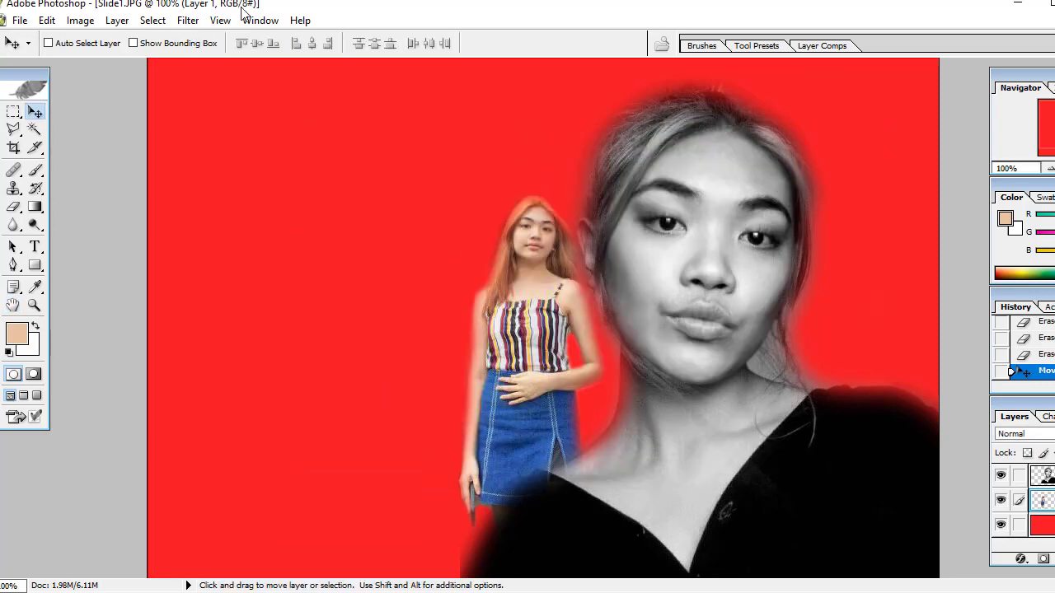
Step: Tile all open document windows with Window > Arrange > Tile and scroll through them
click(272, 22)
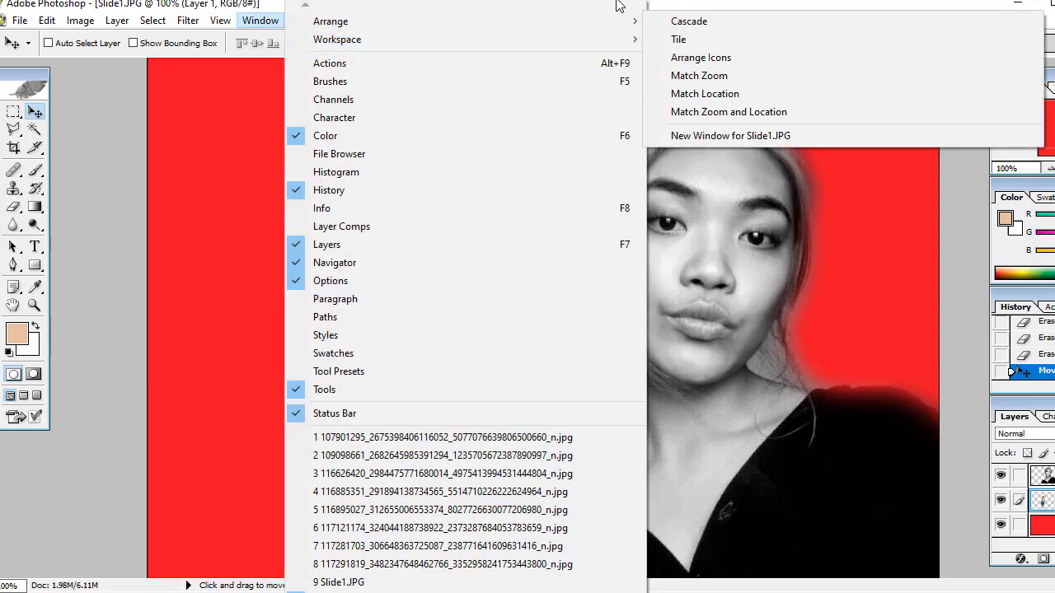
mouse_move(469, 22)
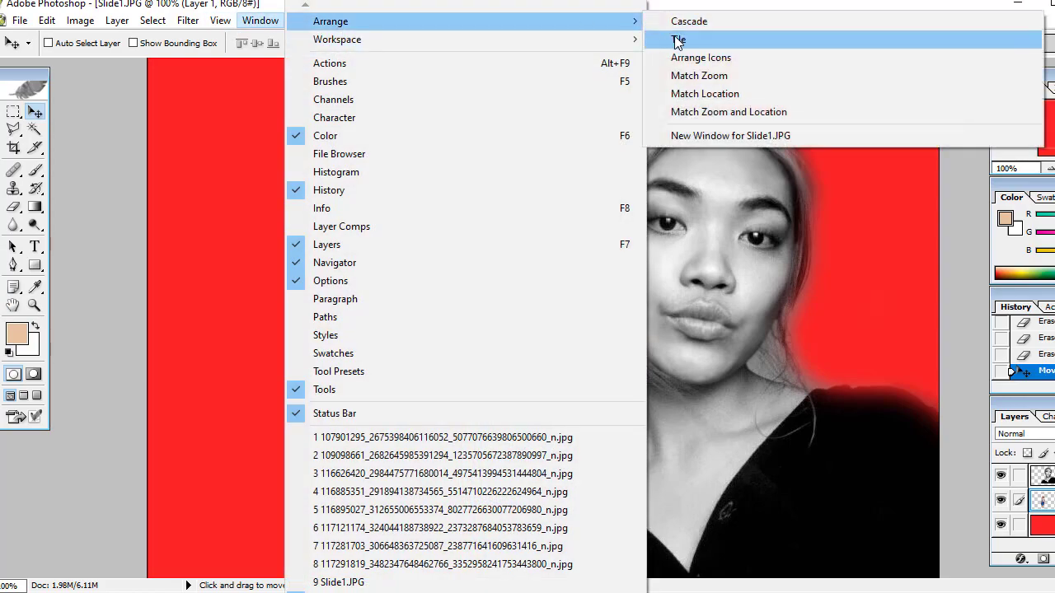
click(678, 40)
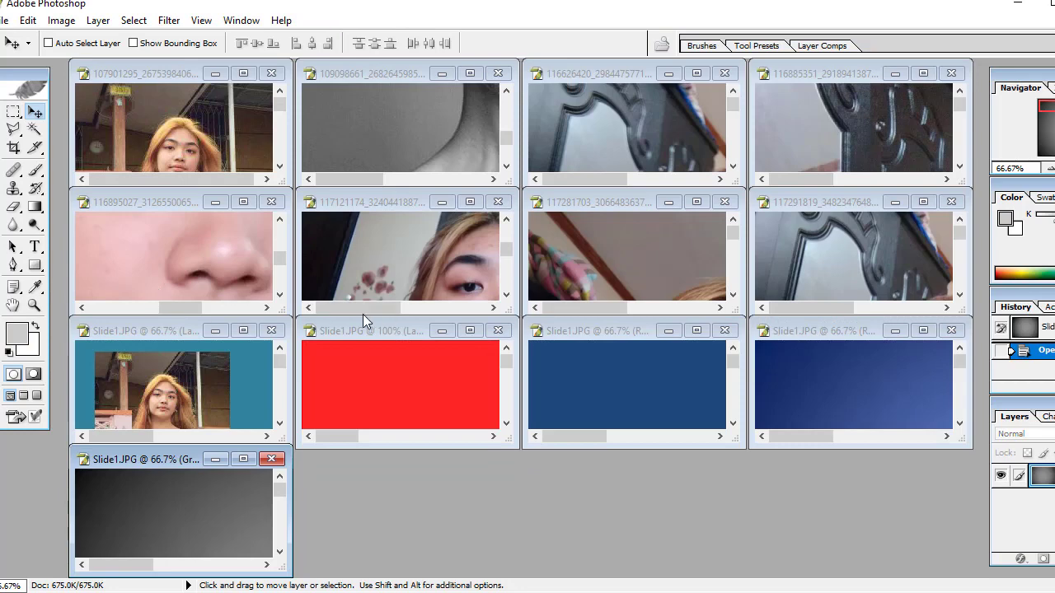
scroll(426, 295, down, 2)
scroll(426, 295, down, 1)
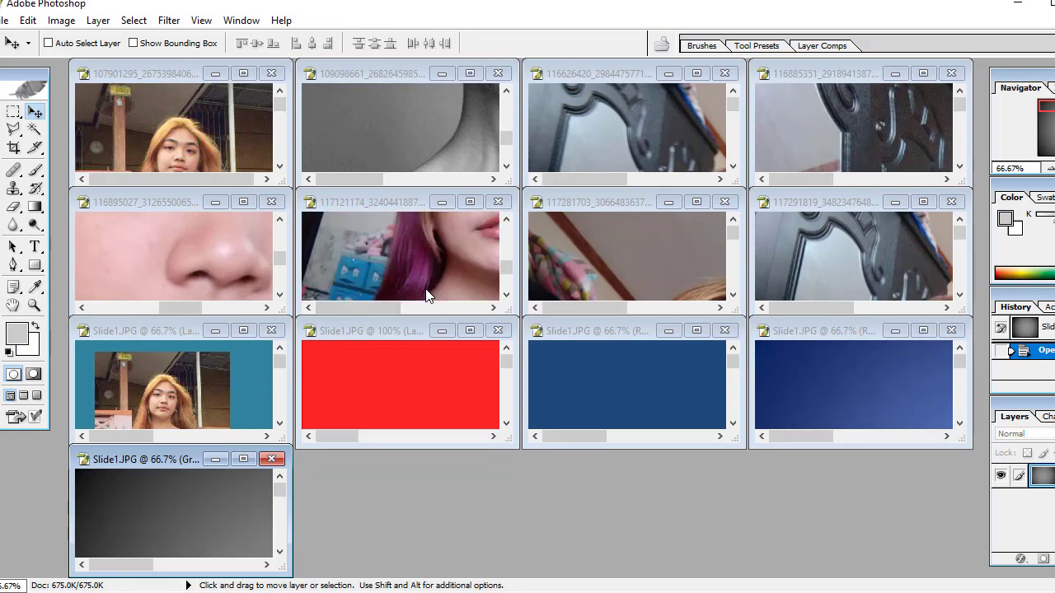
scroll(459, 263, up, 2)
scroll(456, 261, up, 2)
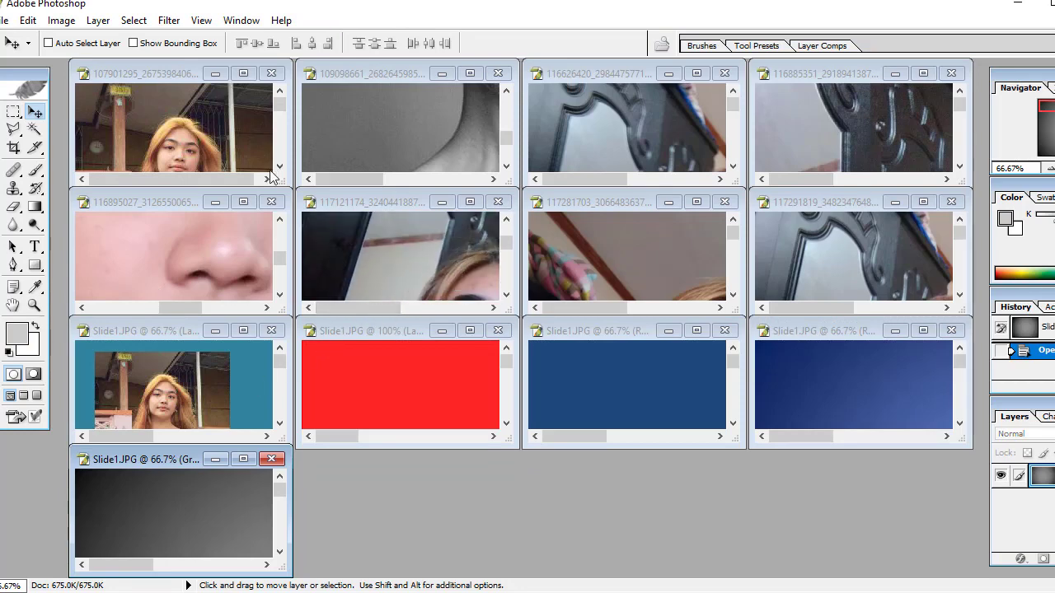
scroll(213, 372, down, 1)
scroll(215, 384, down, 1)
scroll(214, 384, up, 1)
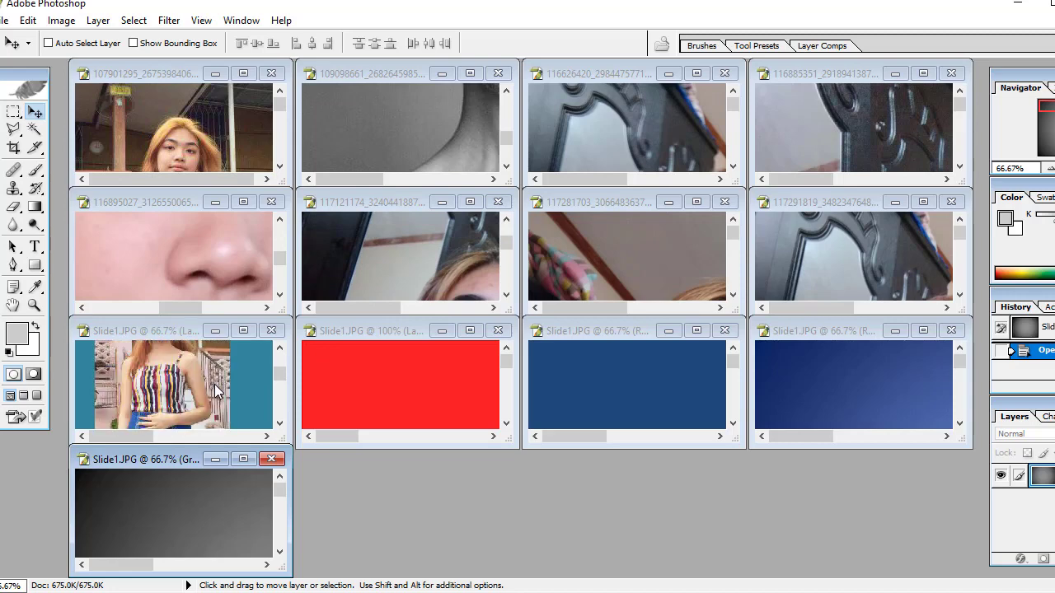
Step: Preview the second-row third, second-row second and top-row third selfies in turn
click(634, 251)
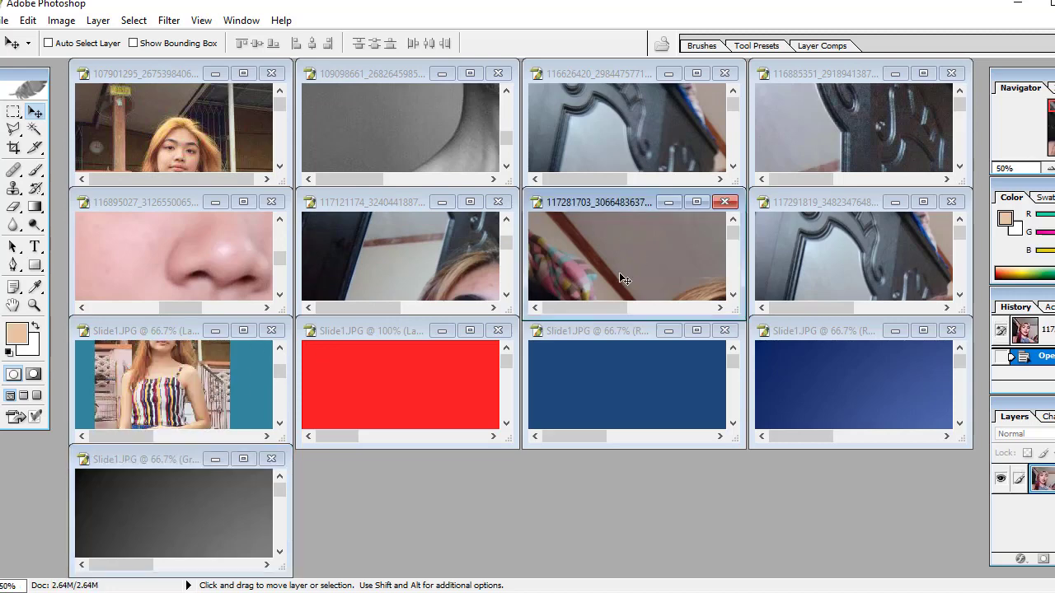
scroll(619, 272, down, 2)
scroll(619, 272, down, 2)
scroll(619, 272, down, 1)
click(444, 277)
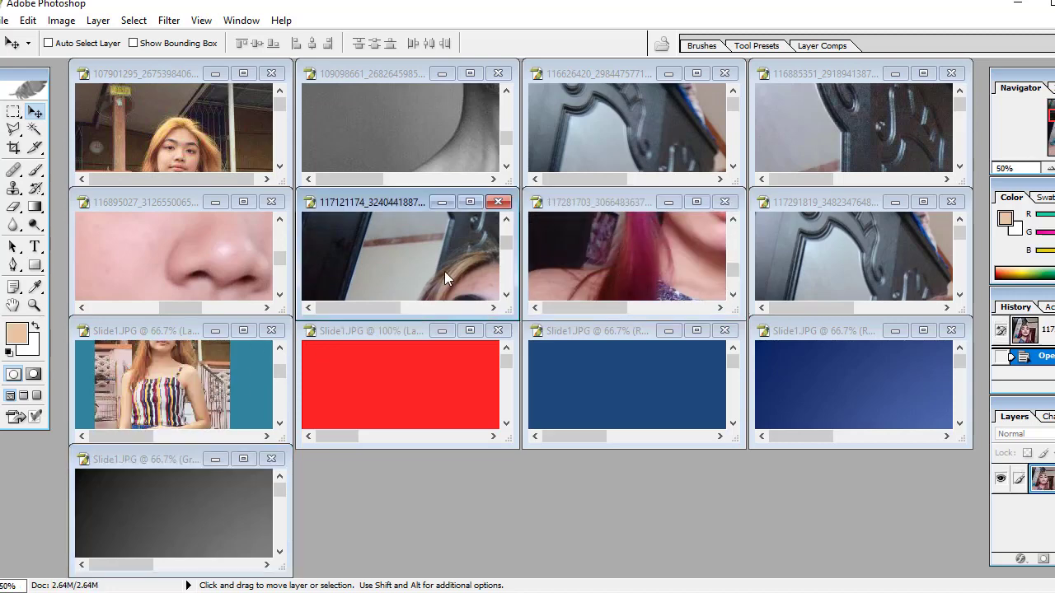
scroll(443, 270, down, 2)
scroll(425, 131, up, 1)
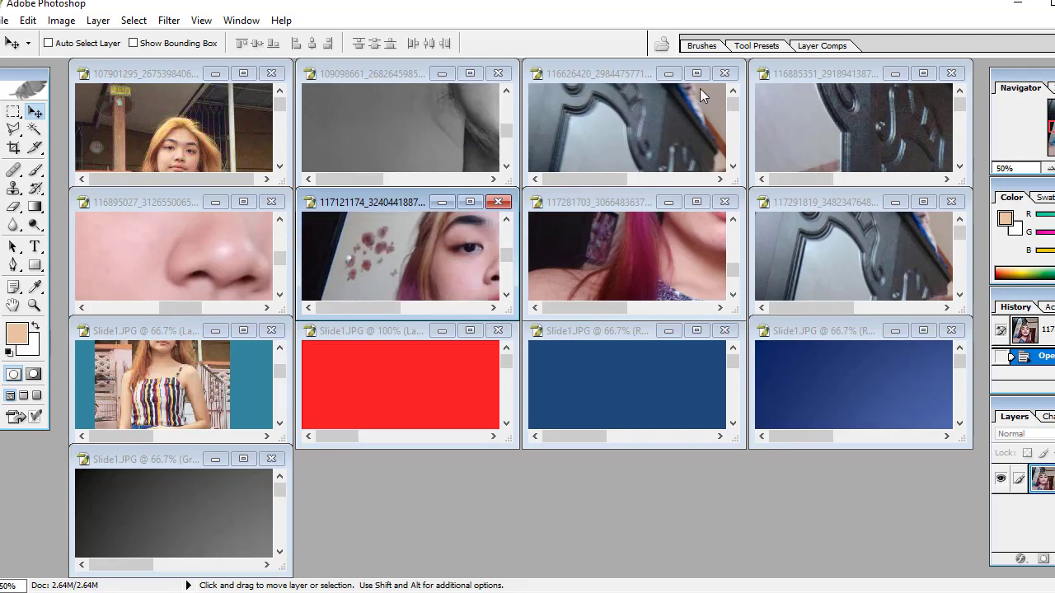
click(685, 112)
scroll(684, 111, down, 2)
scroll(685, 110, down, 2)
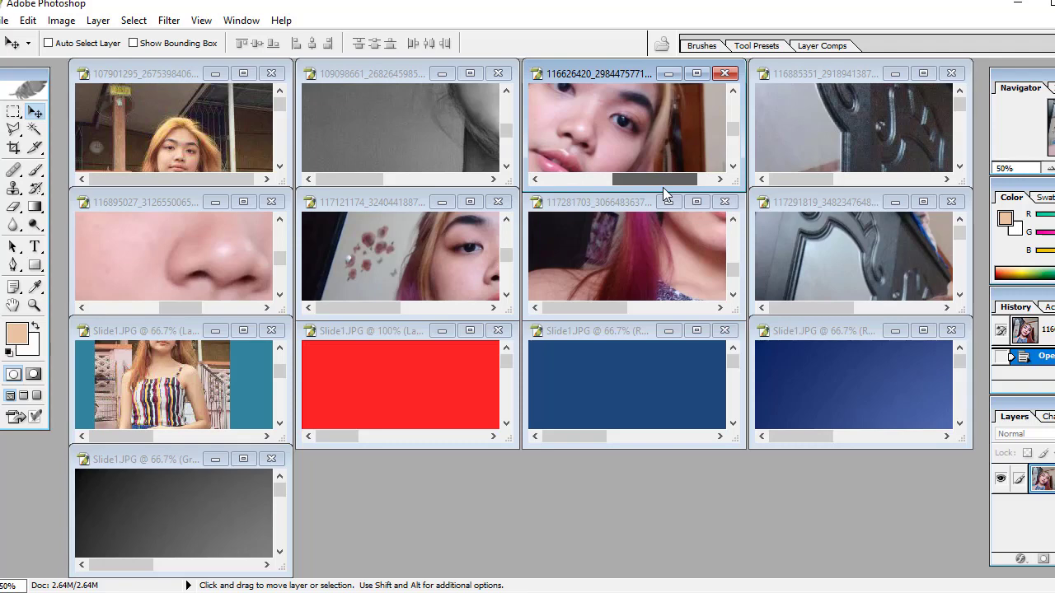
Step: Select the second-row and top-row fourth photos and drag inside their windows to inspect them
click(842, 271)
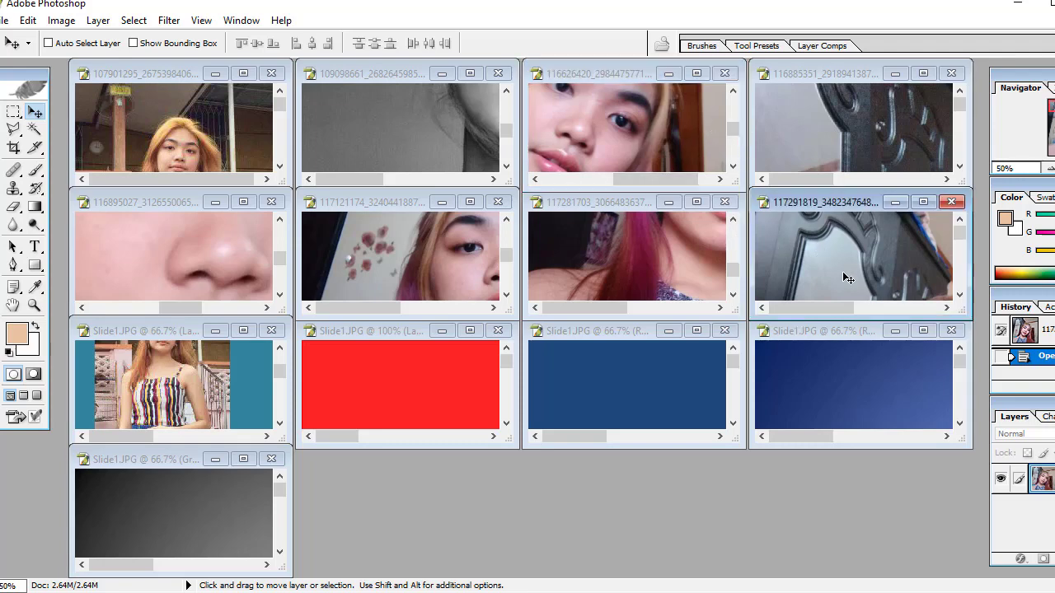
drag(798, 308, 898, 307)
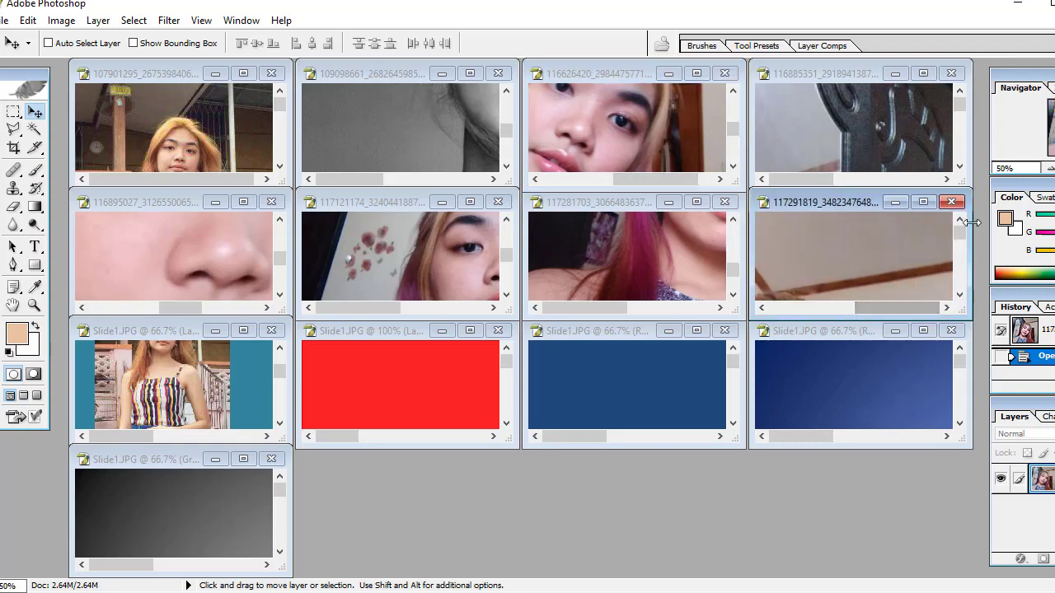
drag(963, 234, 957, 264)
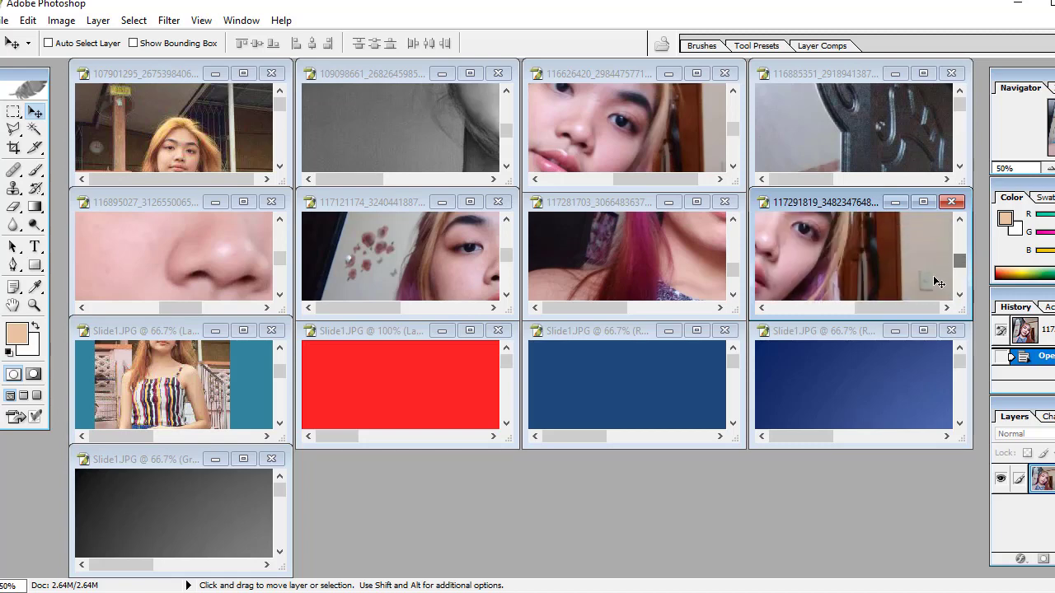
drag(920, 308, 864, 309)
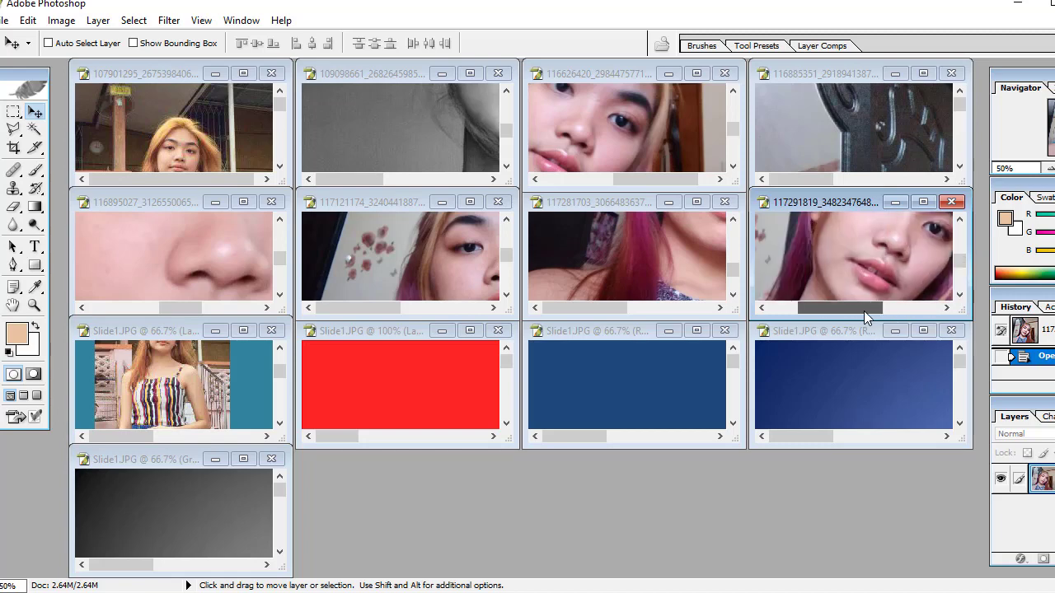
drag(958, 256, 958, 240)
click(960, 110)
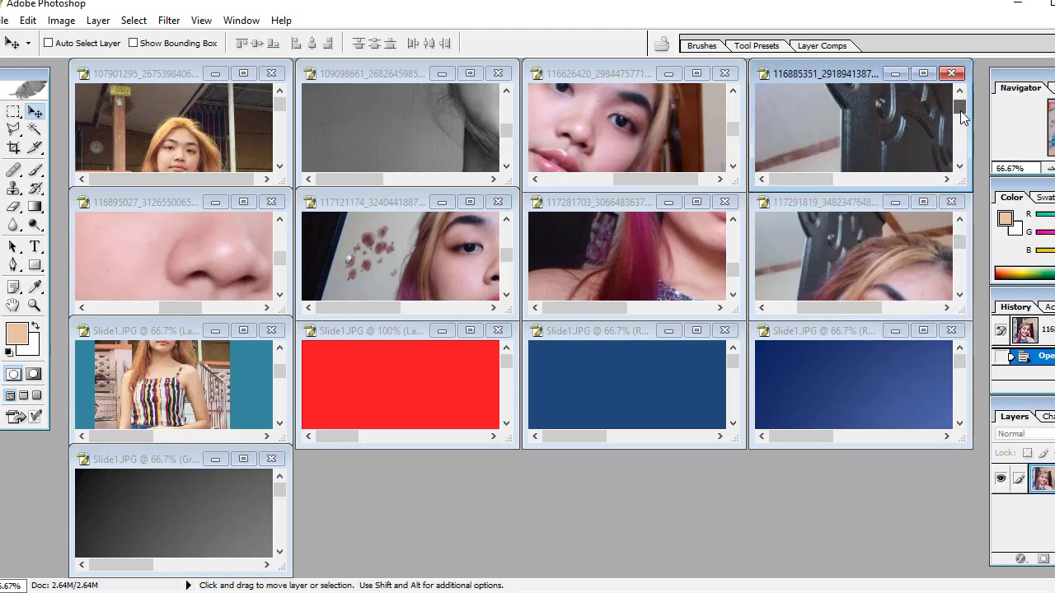
drag(959, 111, 966, 145)
drag(814, 183, 872, 184)
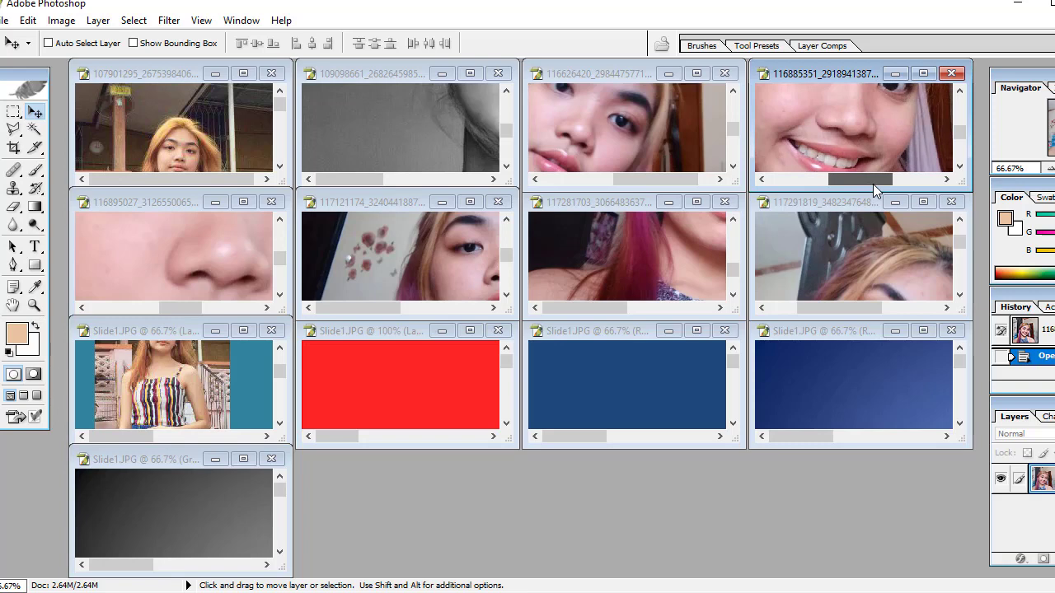
Step: Maximize the second-row third and fourth photos to preview them, then restore the tiled layout
click(697, 203)
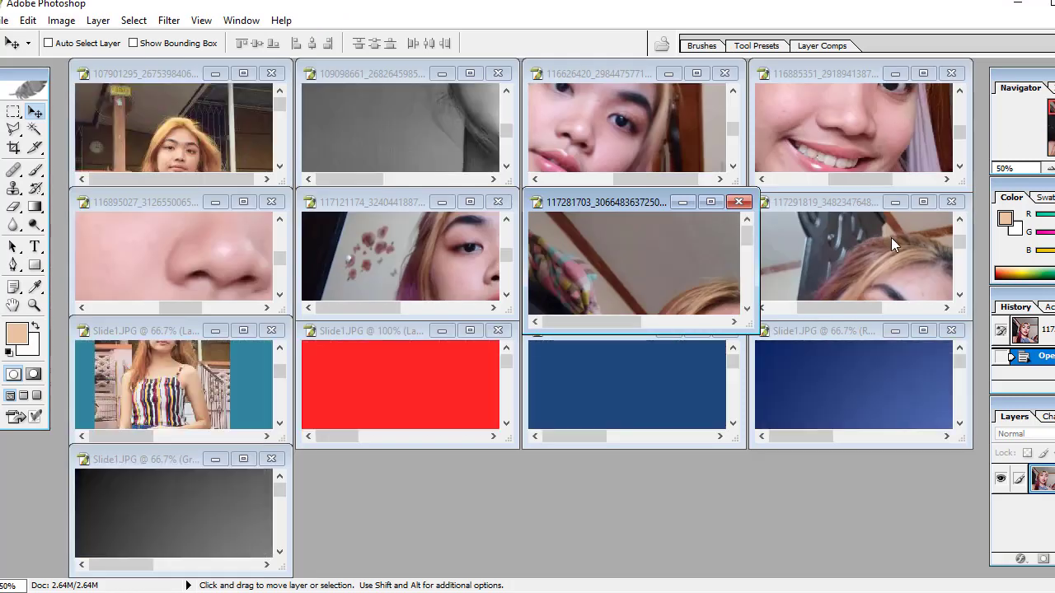
click(919, 208)
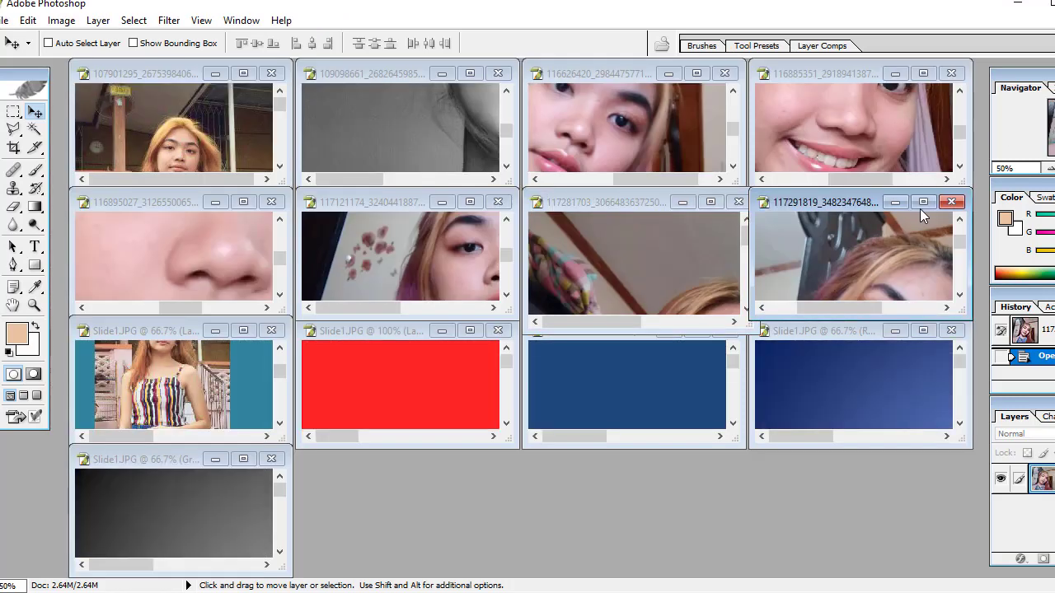
click(923, 206)
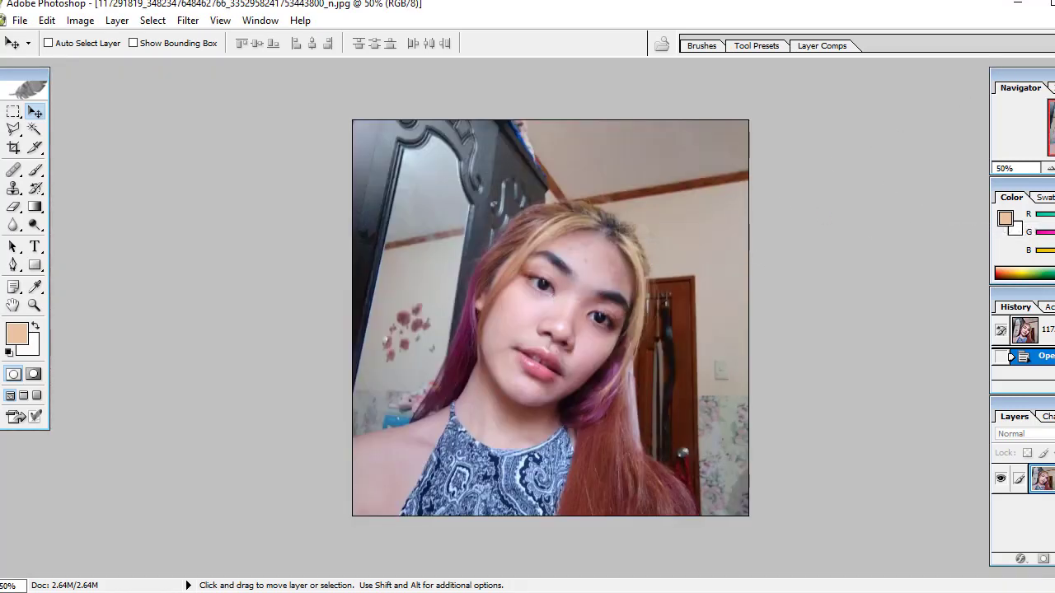
click(1030, 19)
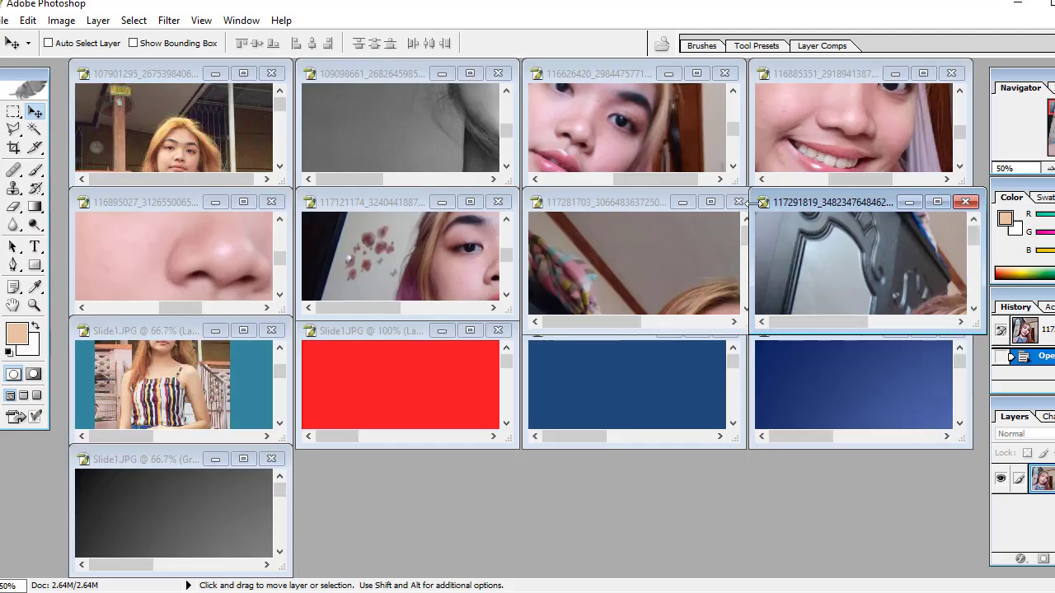
Step: Preview the flower-wall and close-up face selfies full size, restoring the tiles after each
click(399, 271)
click(469, 202)
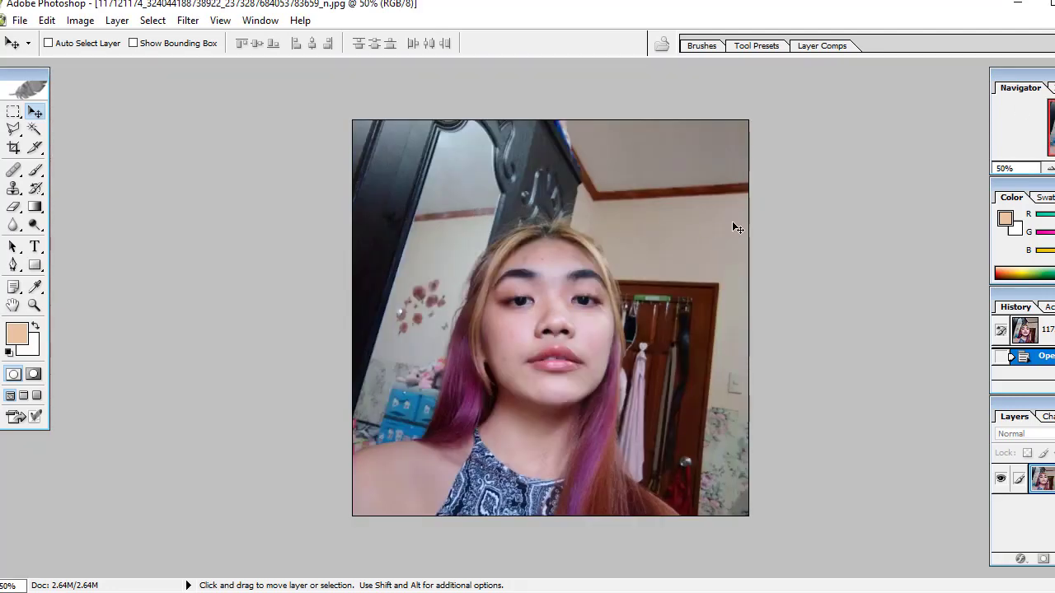
click(1030, 20)
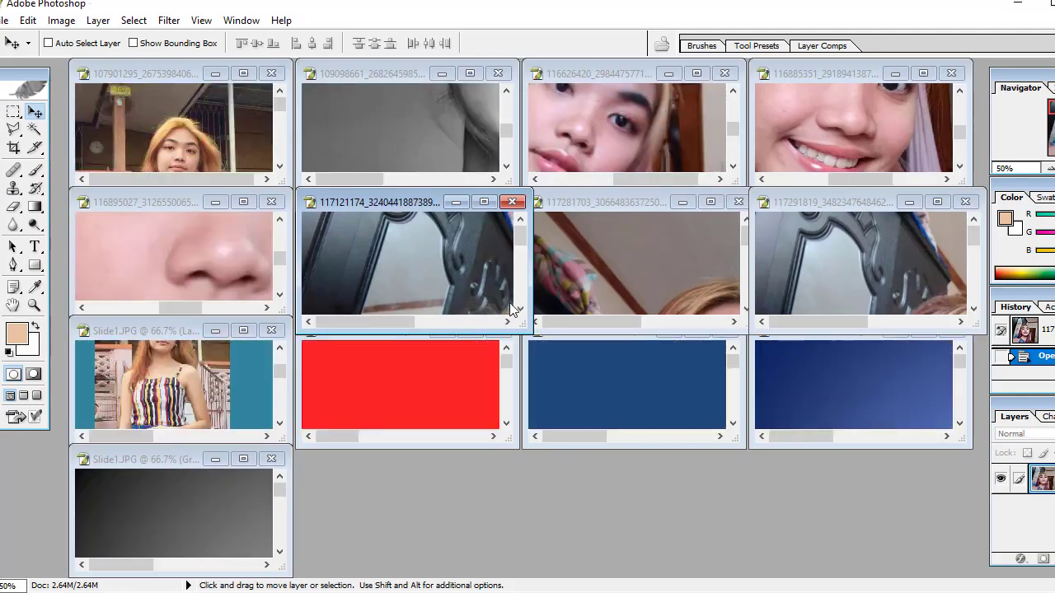
click(211, 264)
click(244, 201)
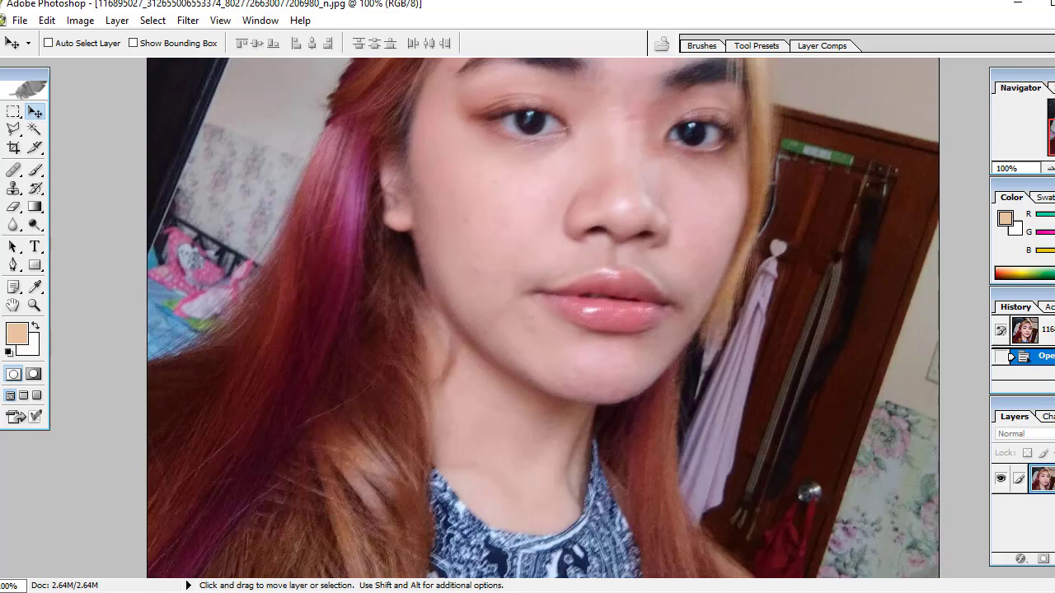
click(1030, 20)
Step: Maximize the purple-and-blonde-haired selfie and zoom in through 66.7% and 100% to 200%
click(631, 126)
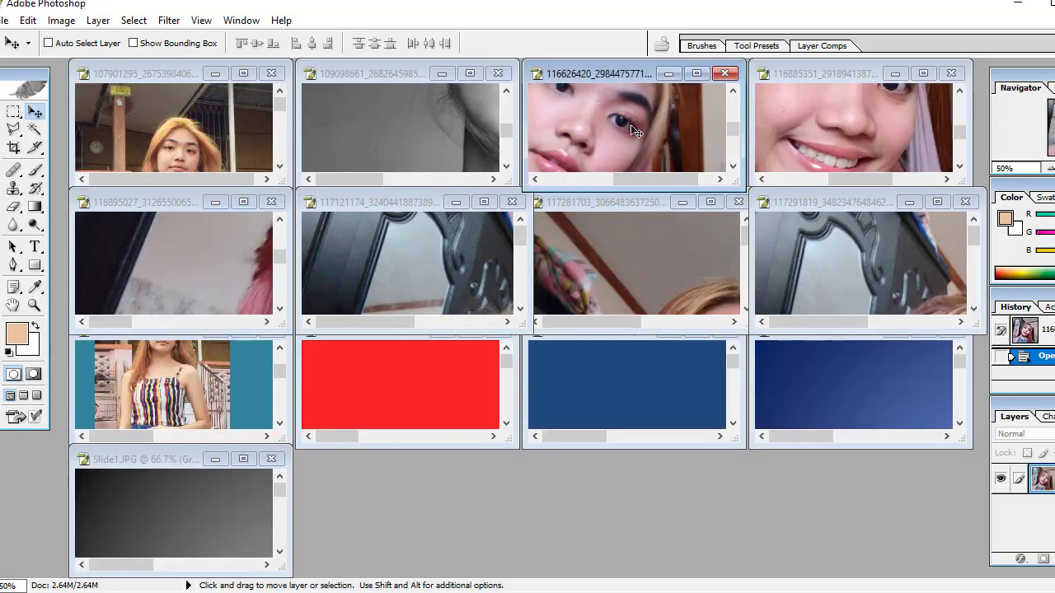
click(698, 73)
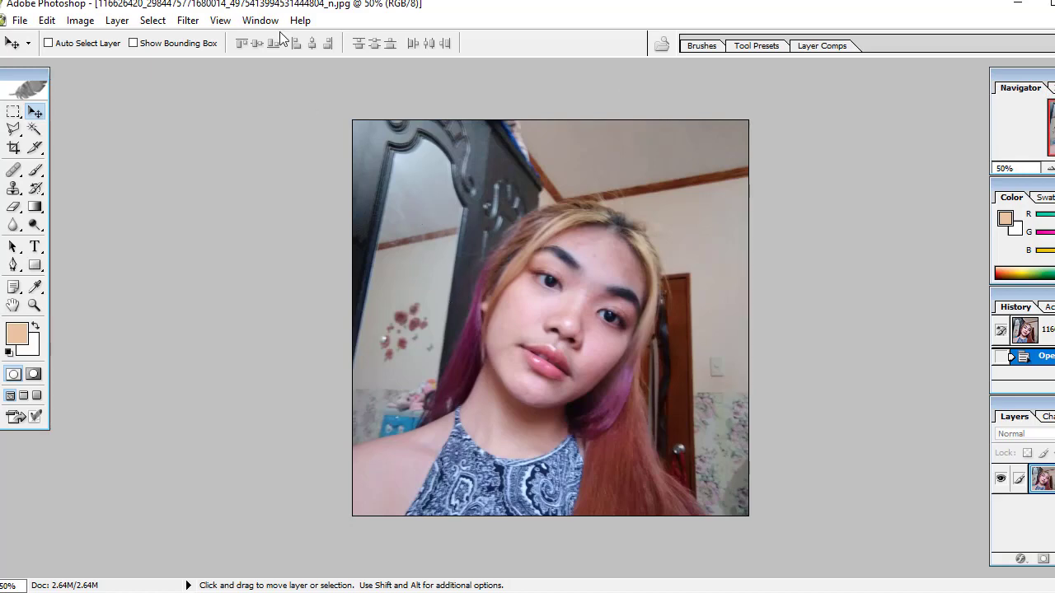
click(220, 21)
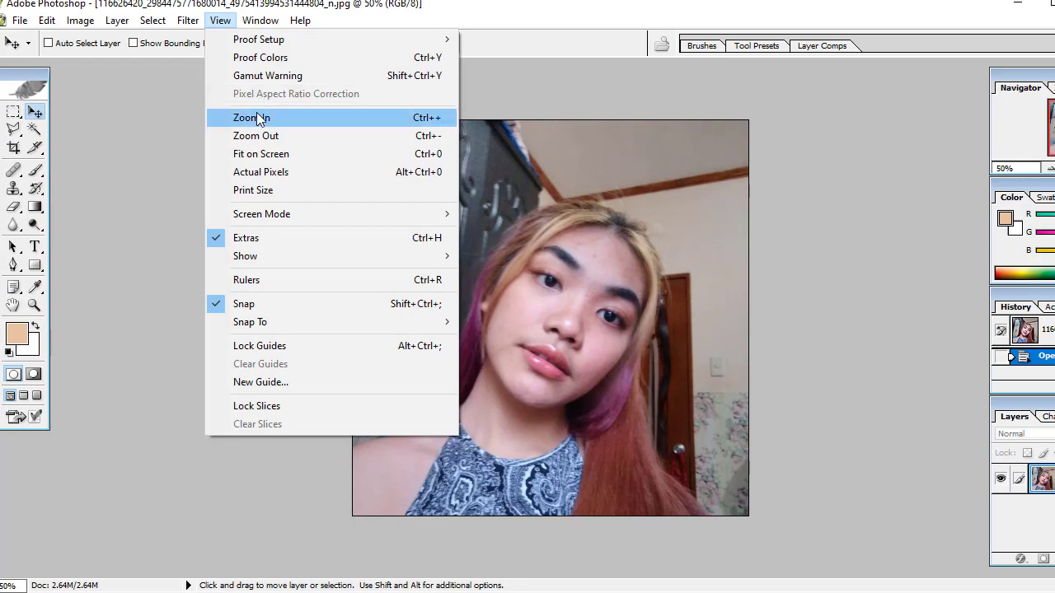
click(256, 112)
click(220, 21)
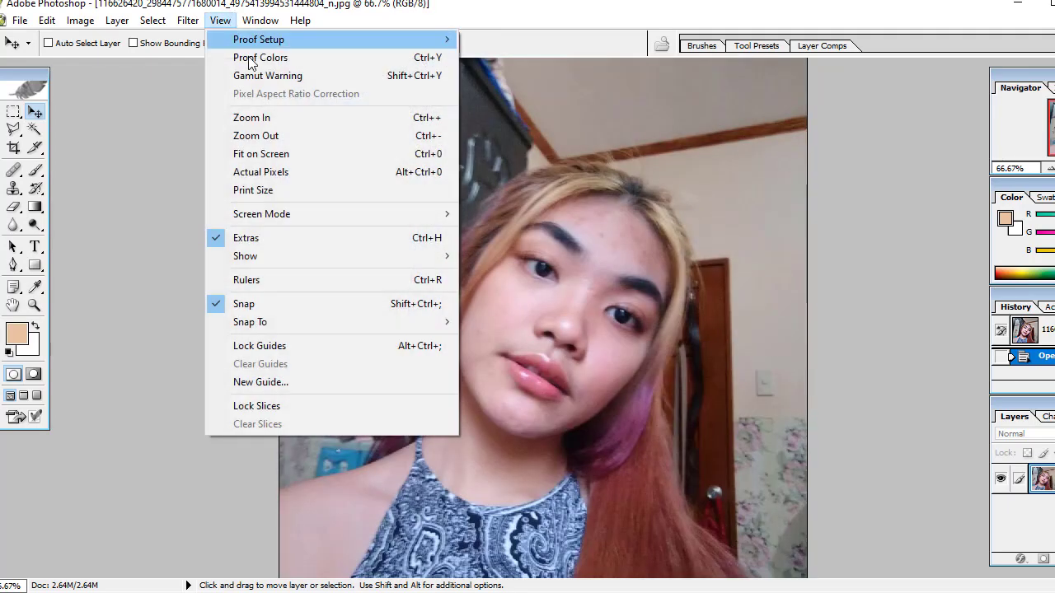
click(263, 118)
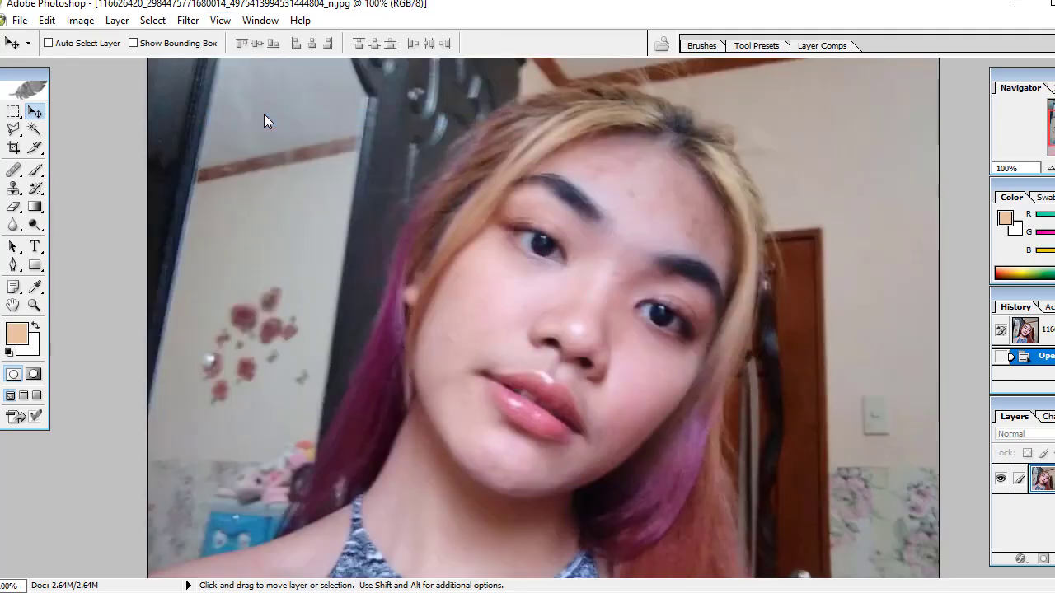
click(220, 21)
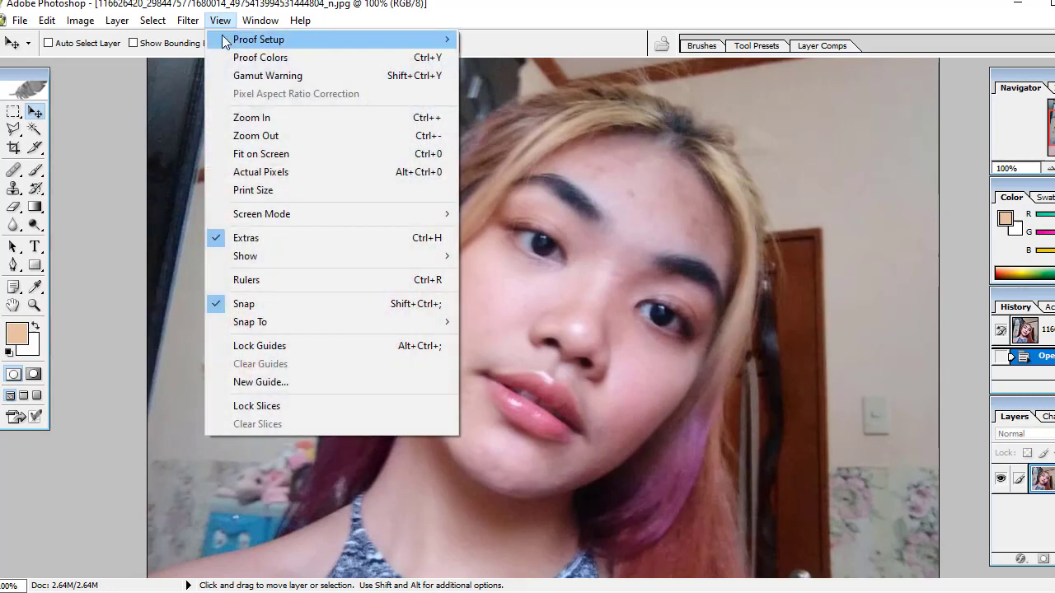
click(247, 119)
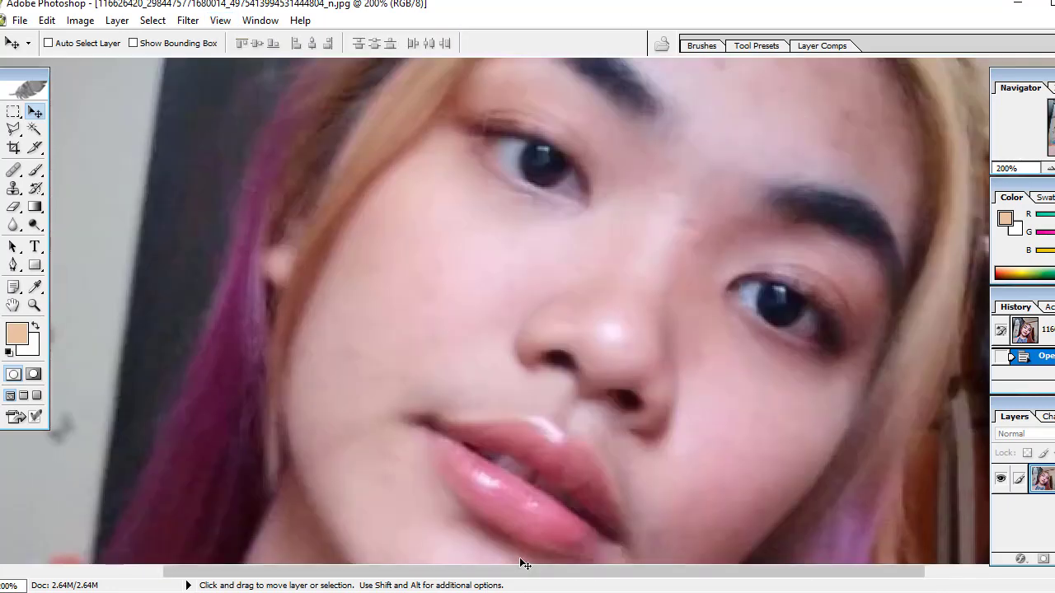
Step: Bring the forehead into view and select the Healing Brush tool
drag(522, 571, 638, 571)
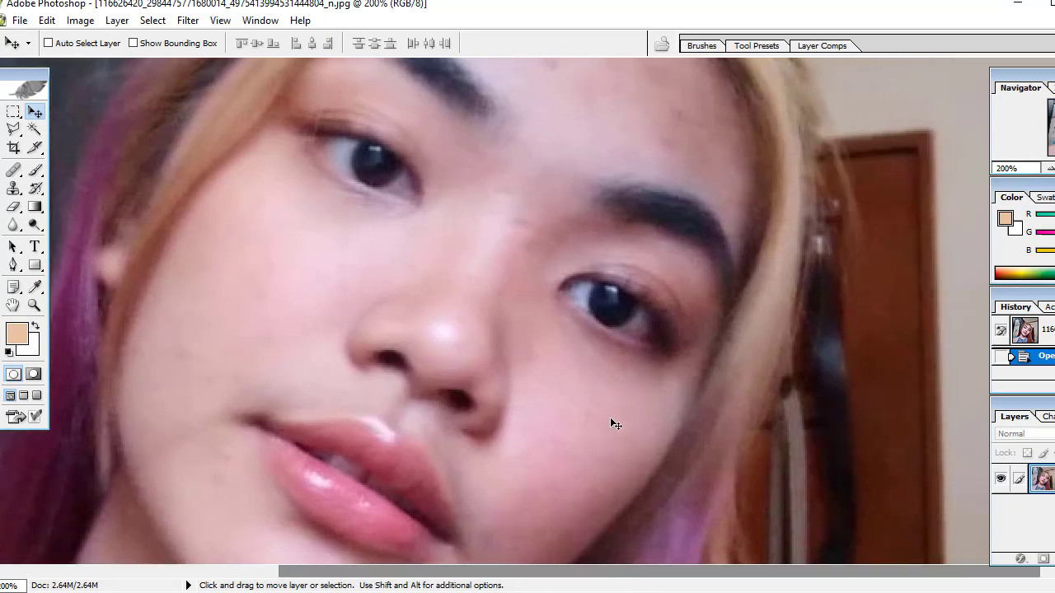
scroll(610, 417, up, 2)
scroll(609, 417, up, 3)
scroll(432, 311, up, 3)
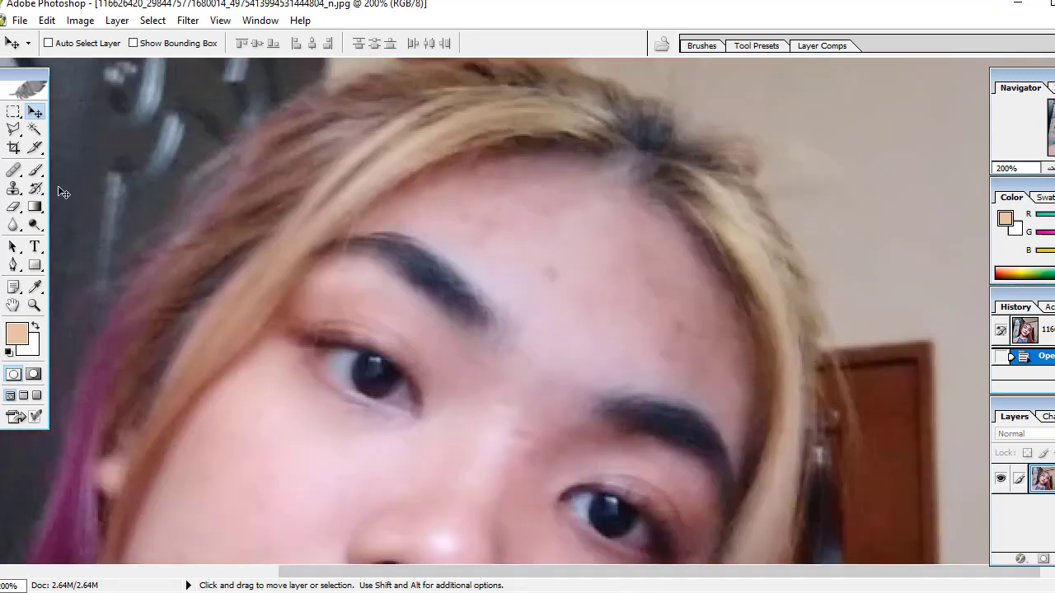
click(13, 169)
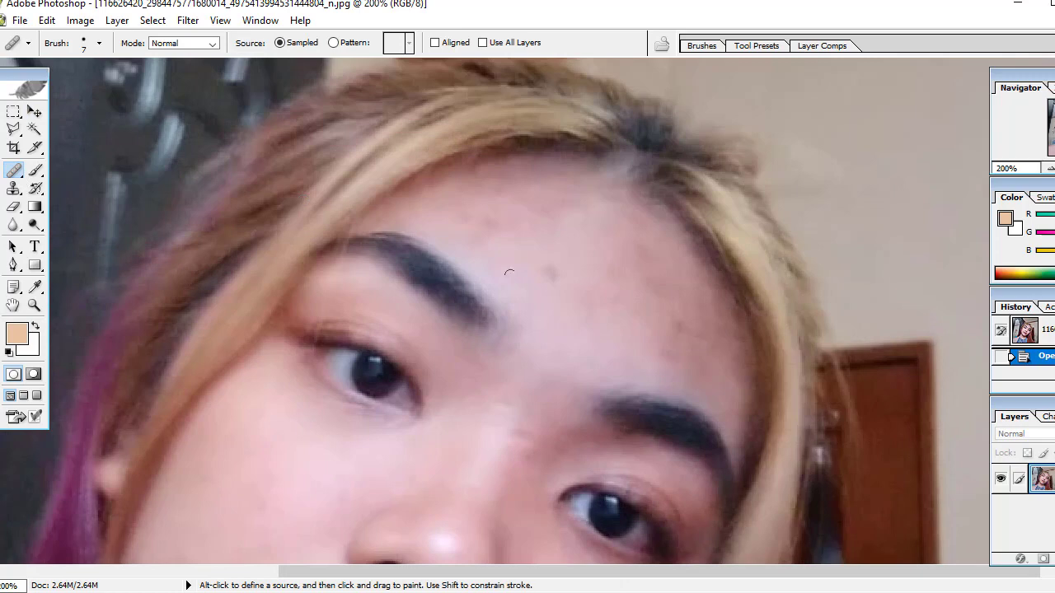
Step: Heal the dark and light forehead spots, sampling clean forehead skin as the source
alt+click(569, 251)
click(544, 271)
click(548, 279)
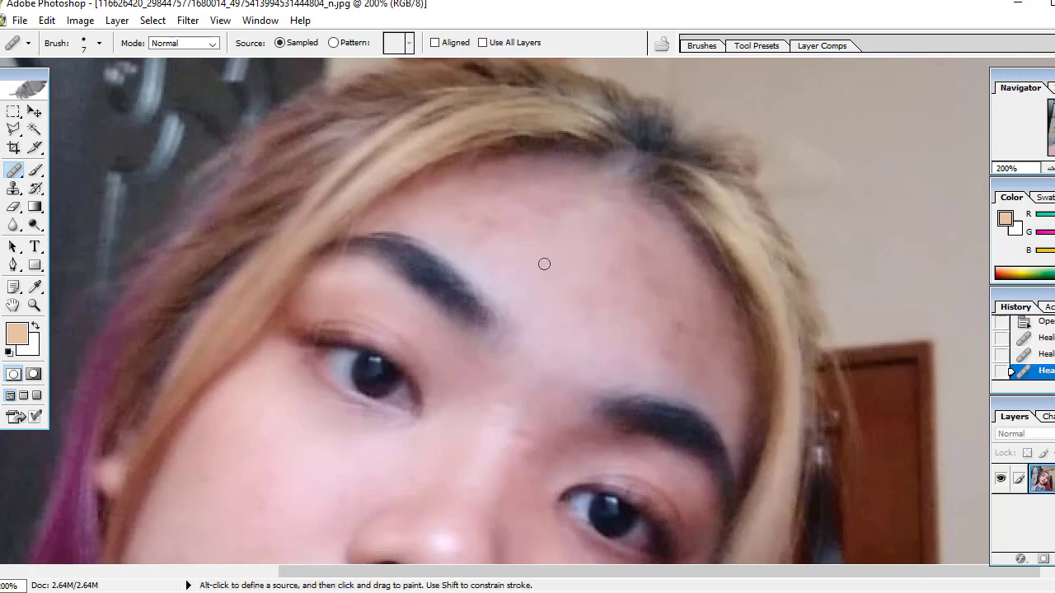
click(538, 253)
click(500, 236)
click(506, 199)
click(507, 212)
click(506, 188)
click(609, 201)
click(610, 282)
click(610, 323)
Step: Set the healing brush to 18 px and heal the remaining small forehead spots and patches
click(100, 45)
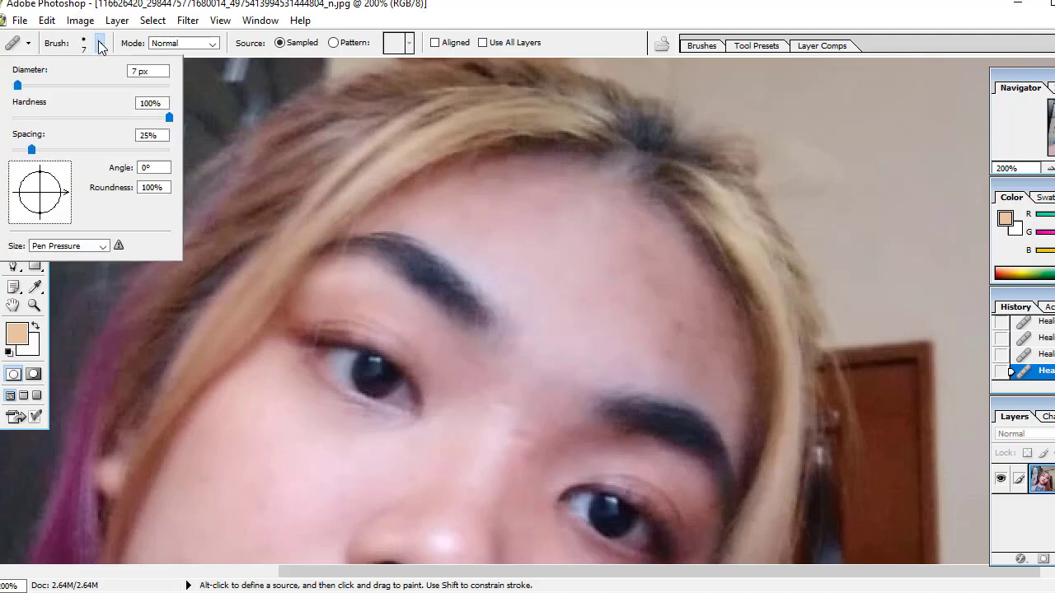
click(26, 85)
click(540, 220)
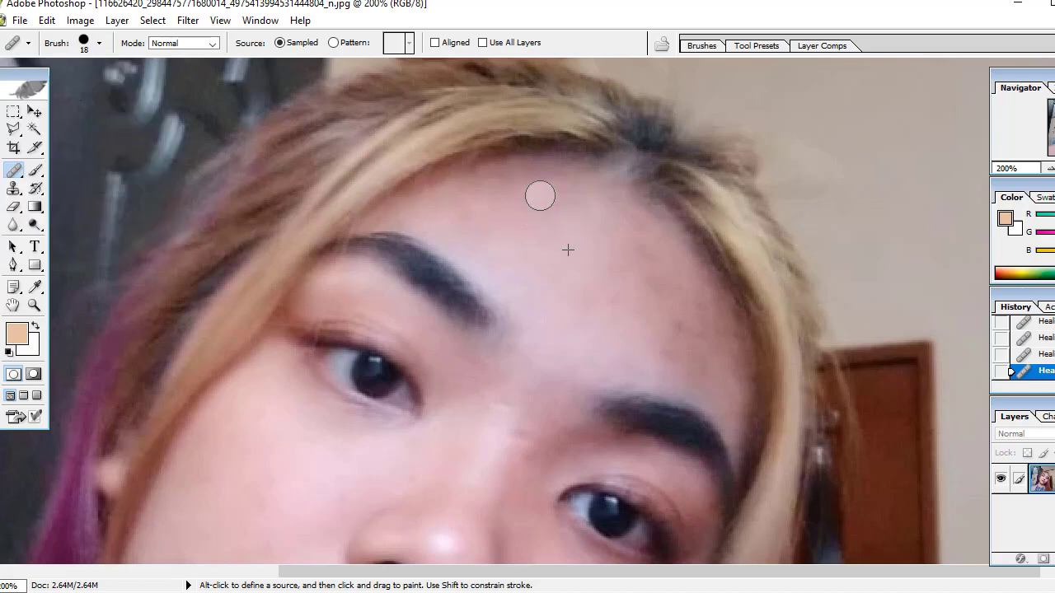
click(659, 293)
click(669, 323)
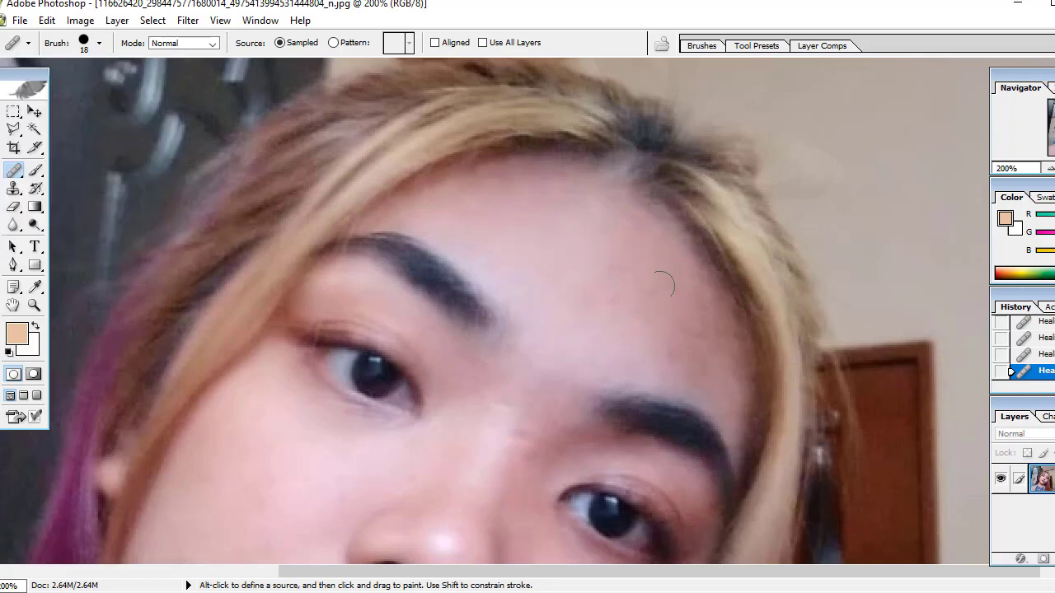
mouse_move(598, 306)
mouse_down()
mouse_move(682, 334)
mouse_move(700, 314)
mouse_move(720, 344)
mouse_move(672, 367)
mouse_move(642, 365)
mouse_up()
drag(629, 277, 654, 290)
drag(497, 189, 467, 198)
drag(690, 332, 679, 335)
Step: Heal the spot between the brows and one more forehead patch
scroll(567, 313, down, 1)
click(495, 359)
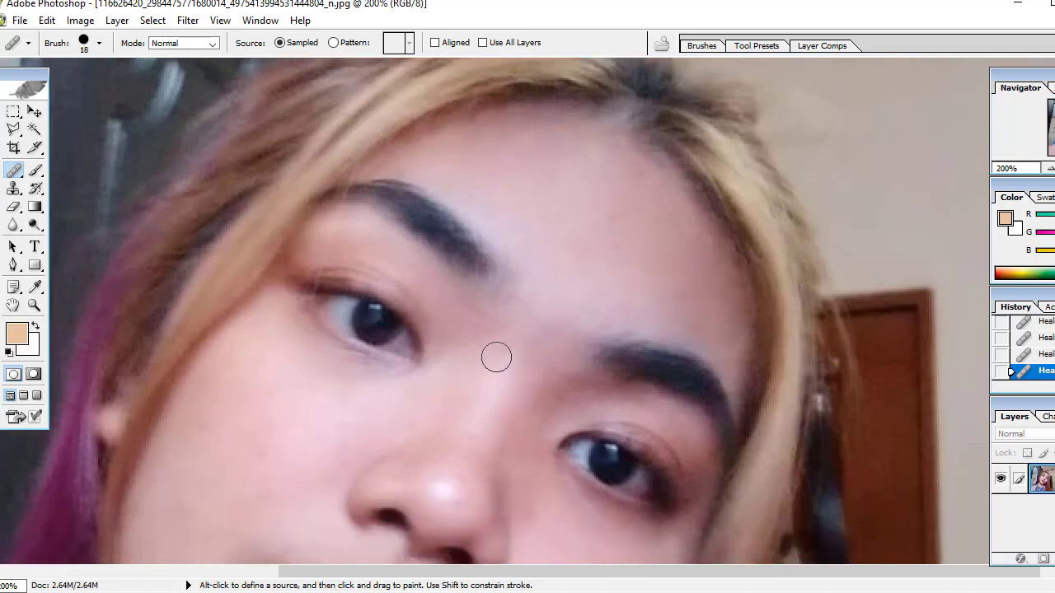
drag(536, 326, 549, 328)
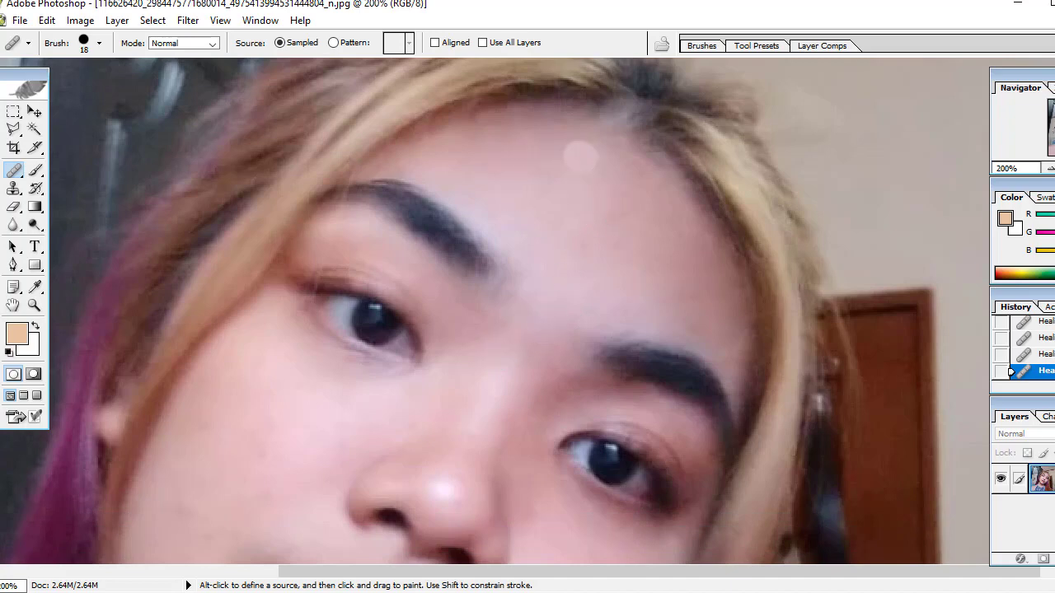
mouse_move(604, 183)
mouse_down()
mouse_move(616, 226)
mouse_move(690, 290)
mouse_move(692, 322)
mouse_up()
Step: Heal the cheek on both sides of the nose and the first spots on the chin
scroll(546, 255, down, 1)
scroll(483, 294, down, 3)
scroll(521, 315, down, 1)
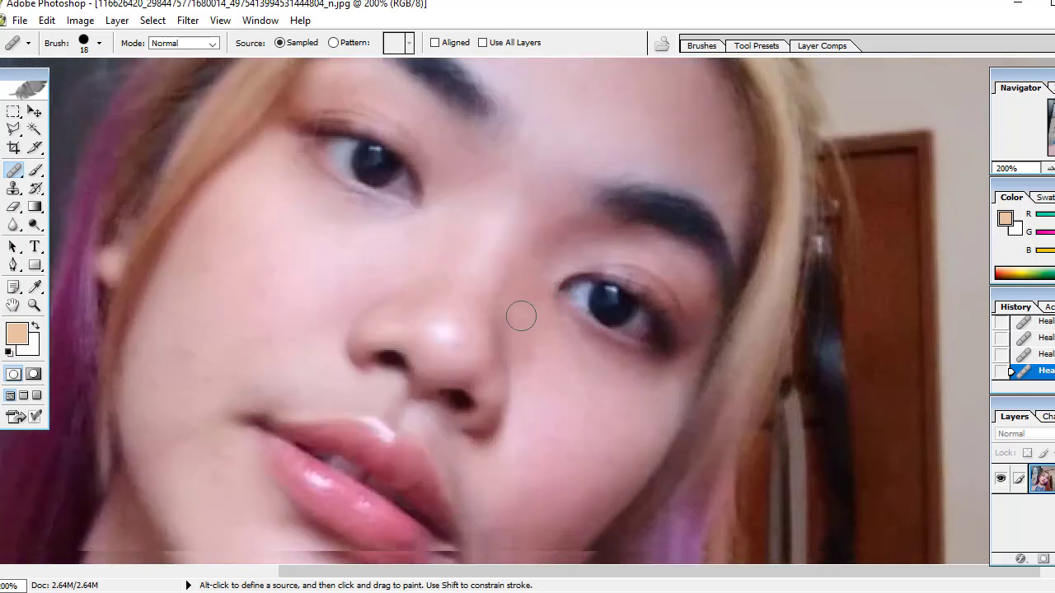
scroll(521, 315, down, 2)
drag(202, 302, 185, 315)
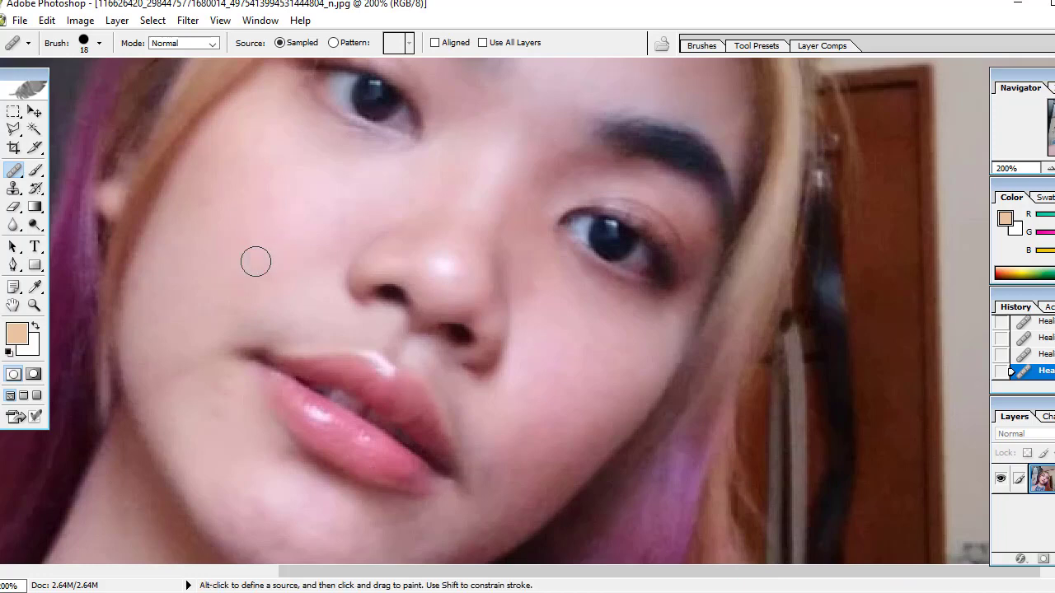
click(542, 290)
click(501, 464)
click(493, 475)
Step: Heal the remaining chin blemishes, including the spots just below the lip
scroll(360, 239, down, 2)
scroll(341, 271, down, 3)
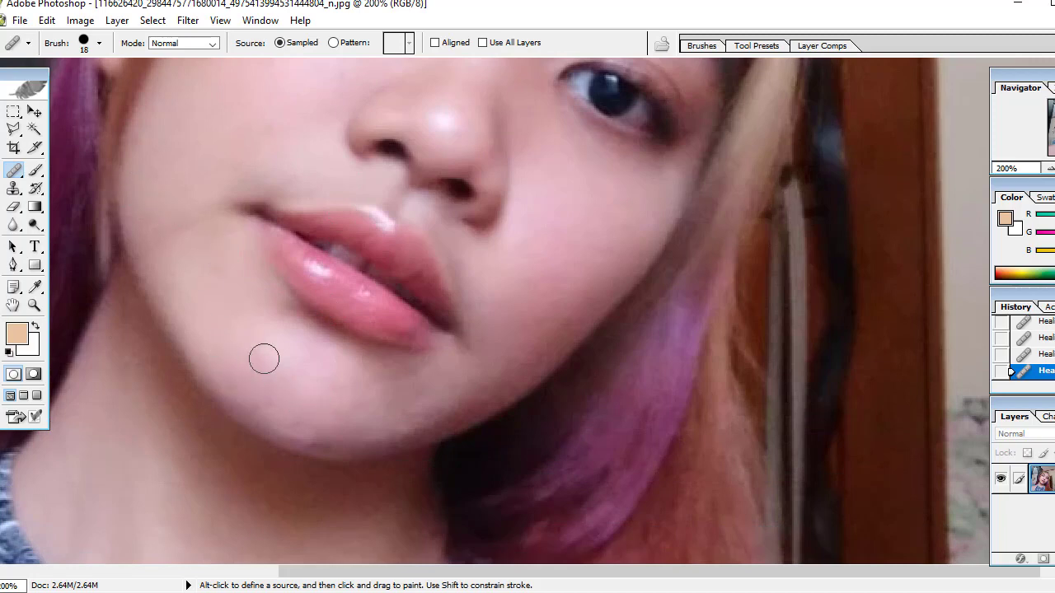
click(322, 434)
click(313, 433)
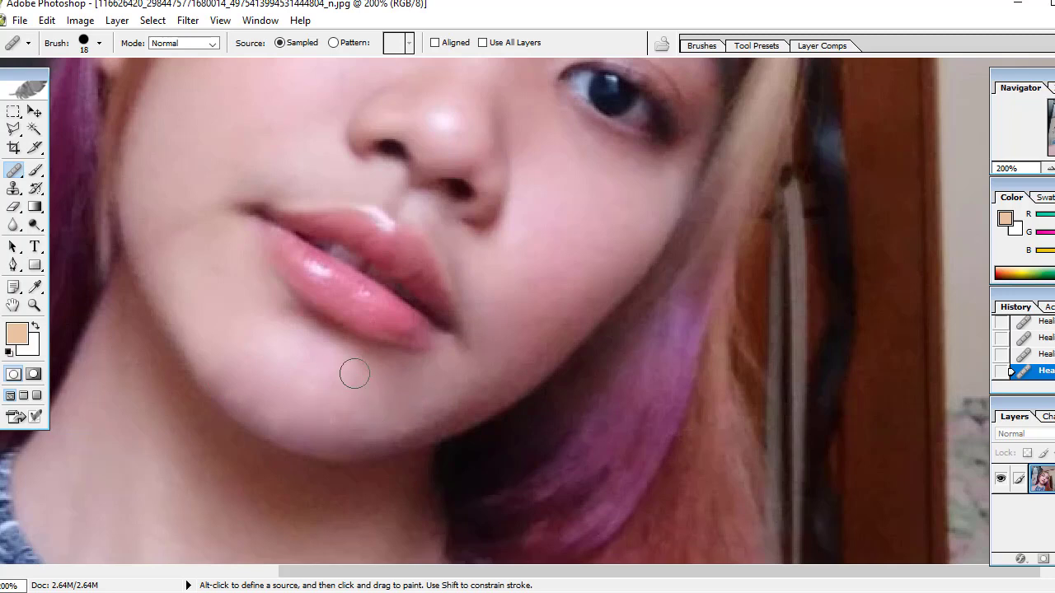
click(363, 392)
scroll(241, 315, up, 1)
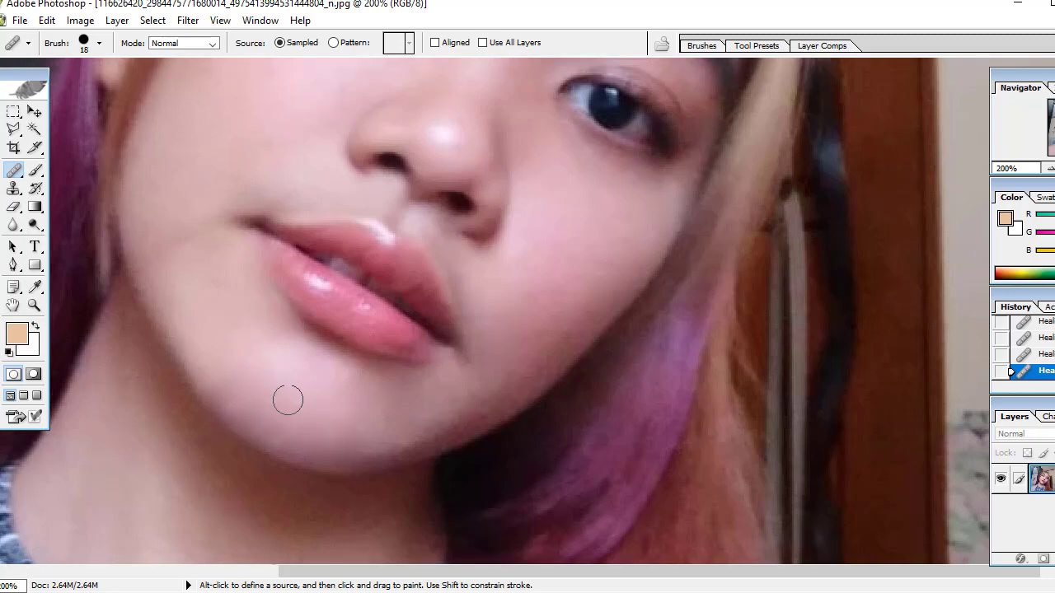
click(288, 349)
click(277, 337)
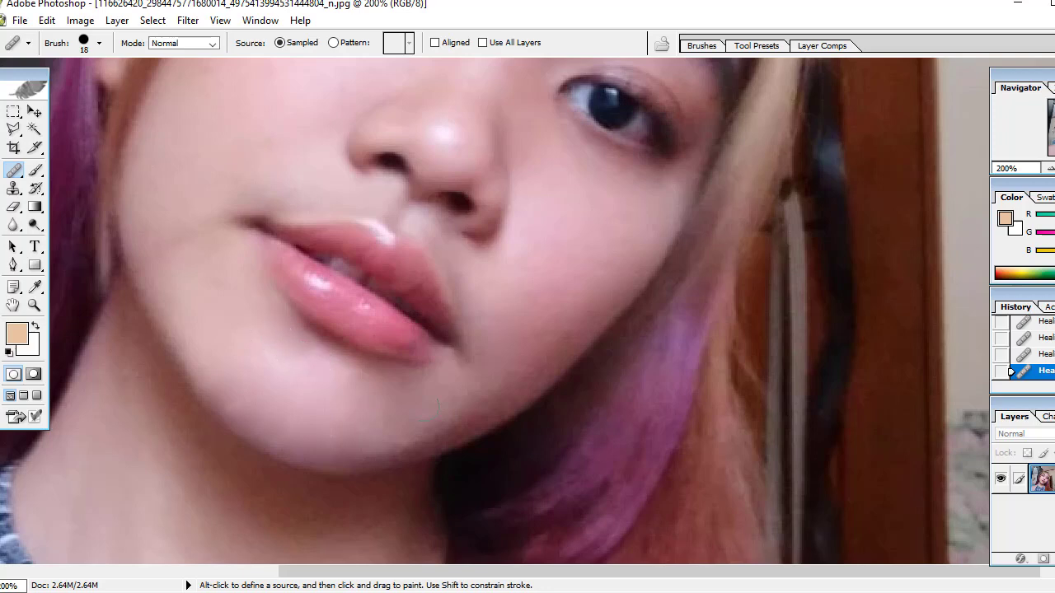
Step: Undo the last three healing strokes with Edit > Step Backward
click(47, 20)
click(76, 76)
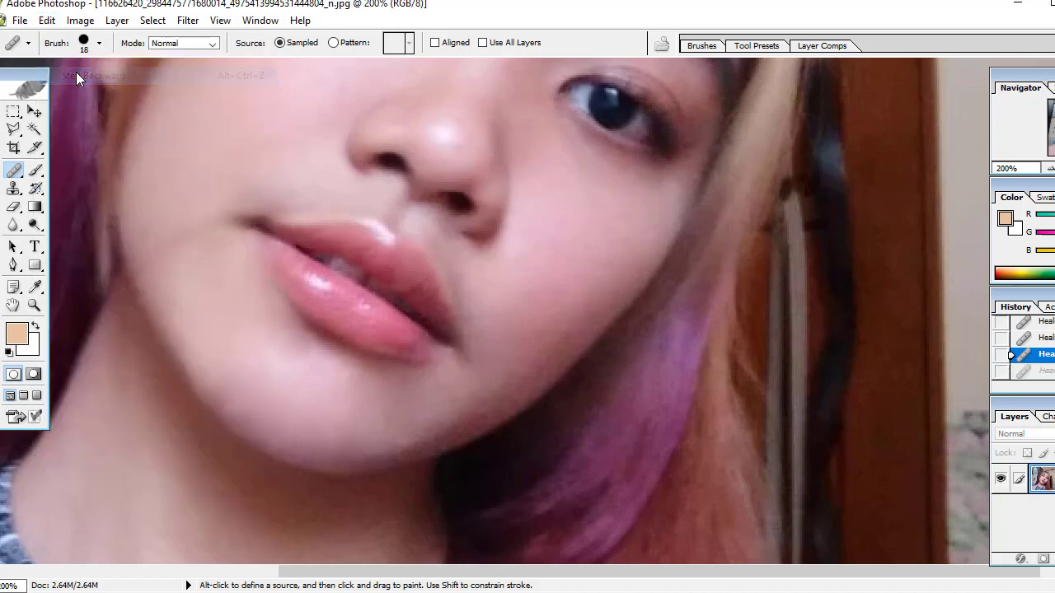
click(47, 20)
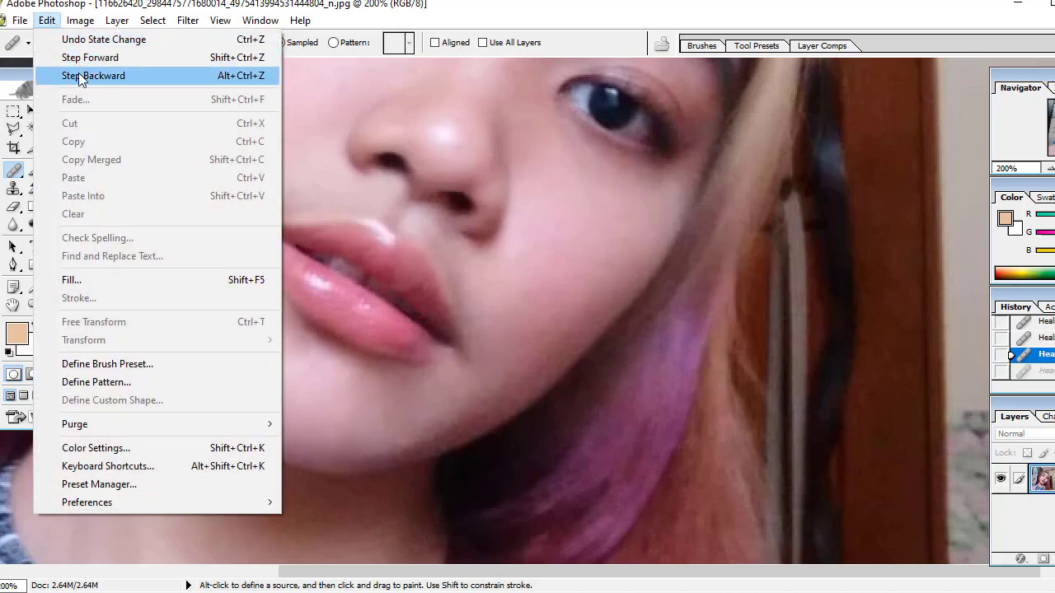
click(78, 75)
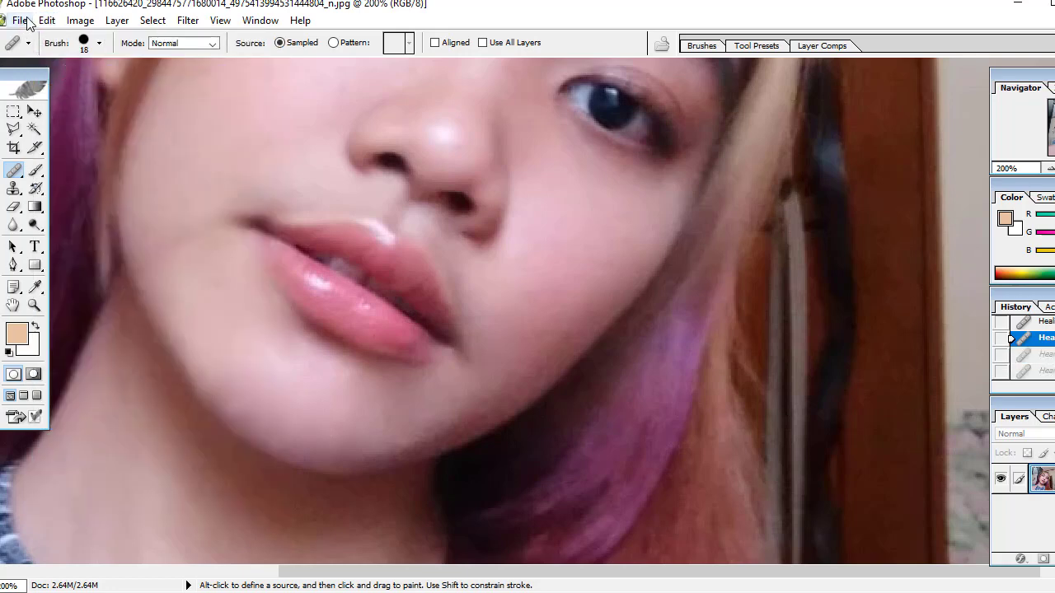
click(47, 20)
click(86, 75)
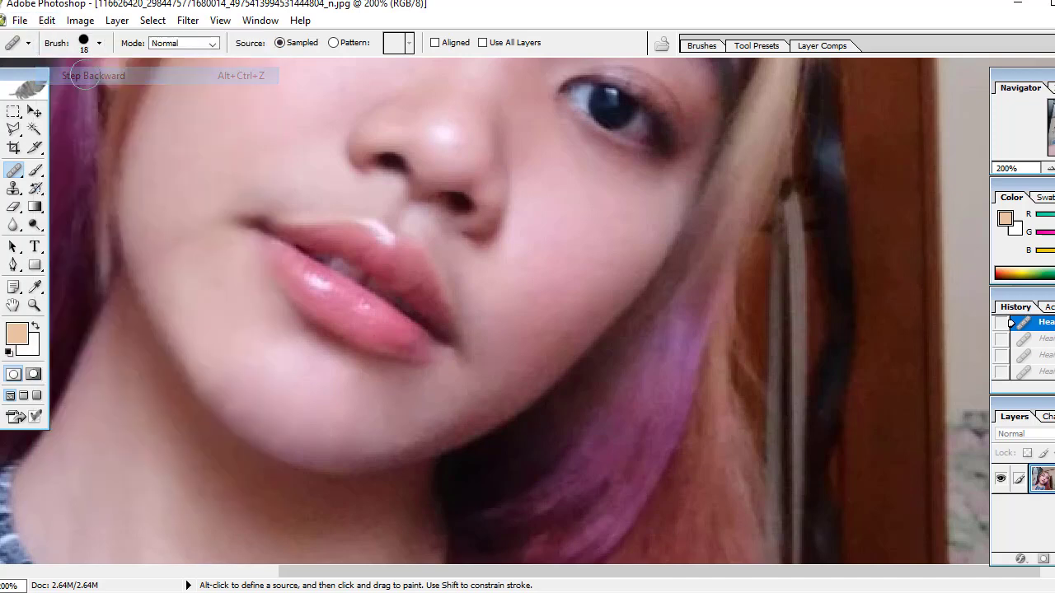
Step: Heal two blemishes on the left cheek
scroll(401, 378, up, 2)
scroll(401, 378, up, 3)
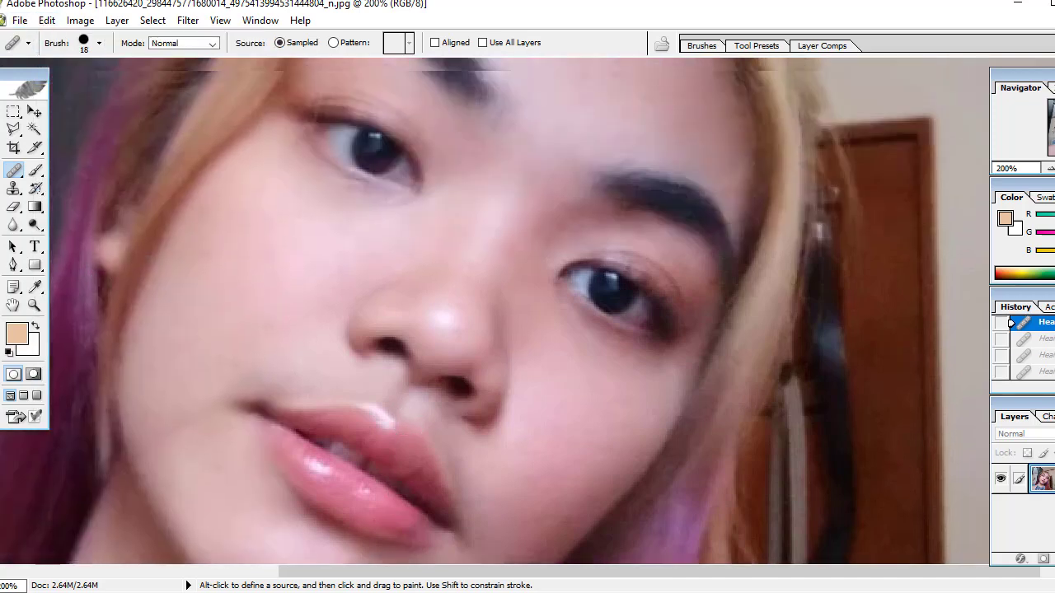
scroll(404, 381, up, 2)
scroll(404, 382, up, 2)
scroll(407, 382, up, 2)
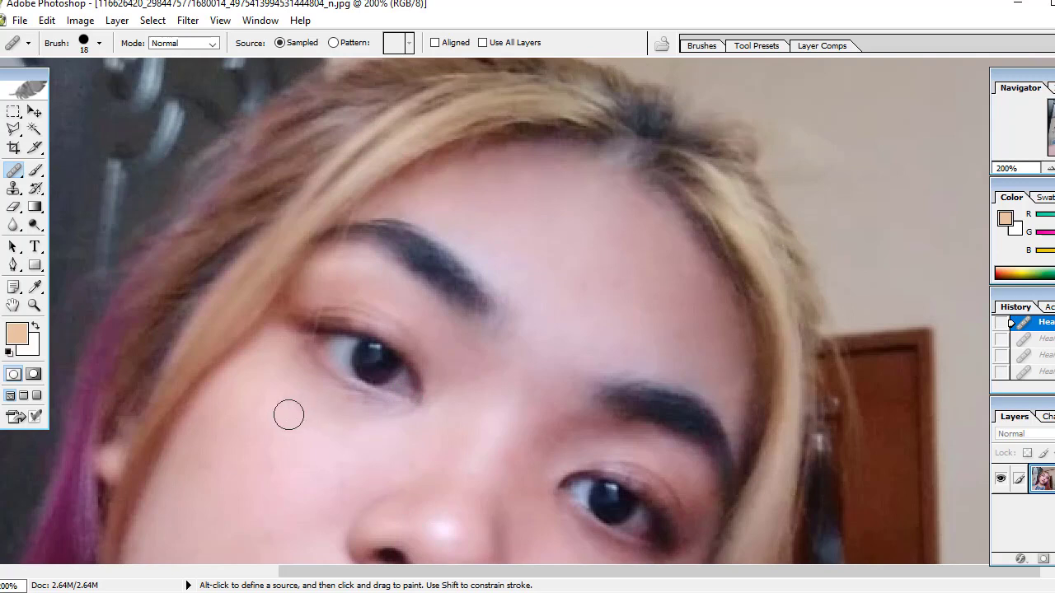
click(248, 425)
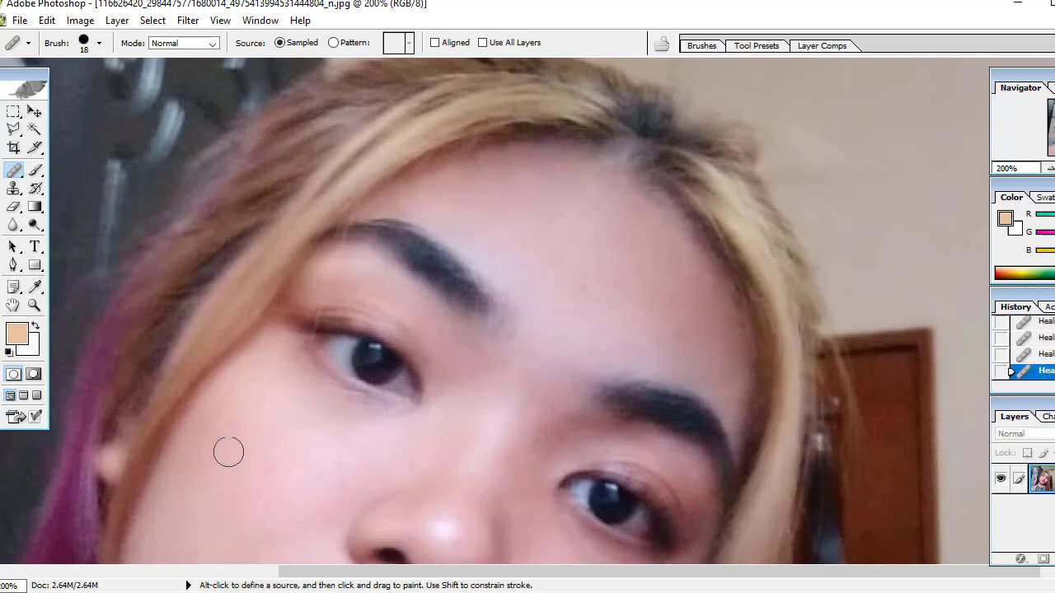
click(292, 470)
Step: Heal the five blemishes beneath the right eye and the skin under the left eye
scroll(301, 482, down, 1)
scroll(302, 482, down, 3)
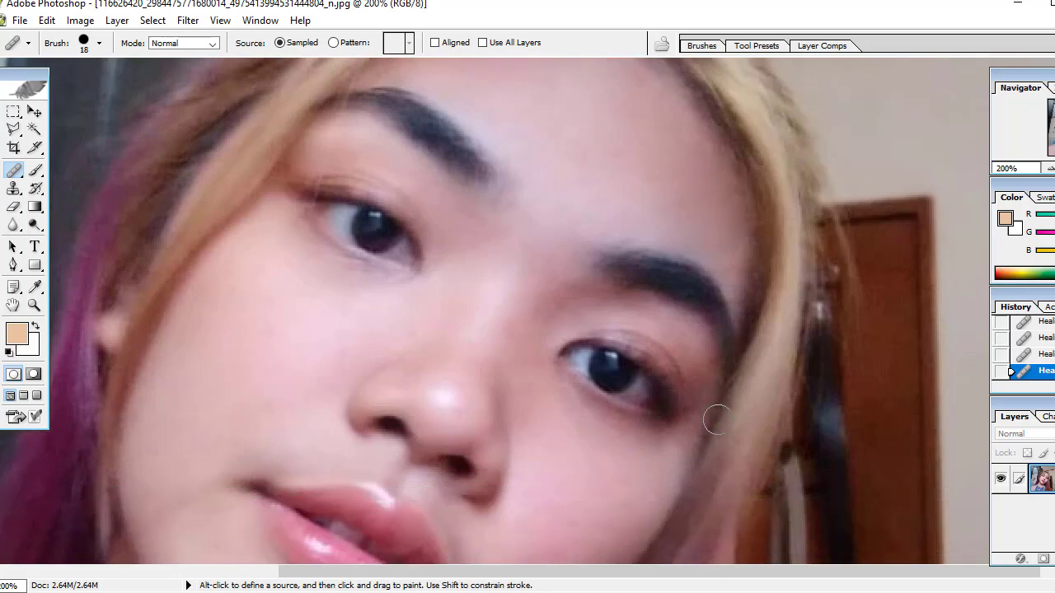
click(581, 423)
click(620, 444)
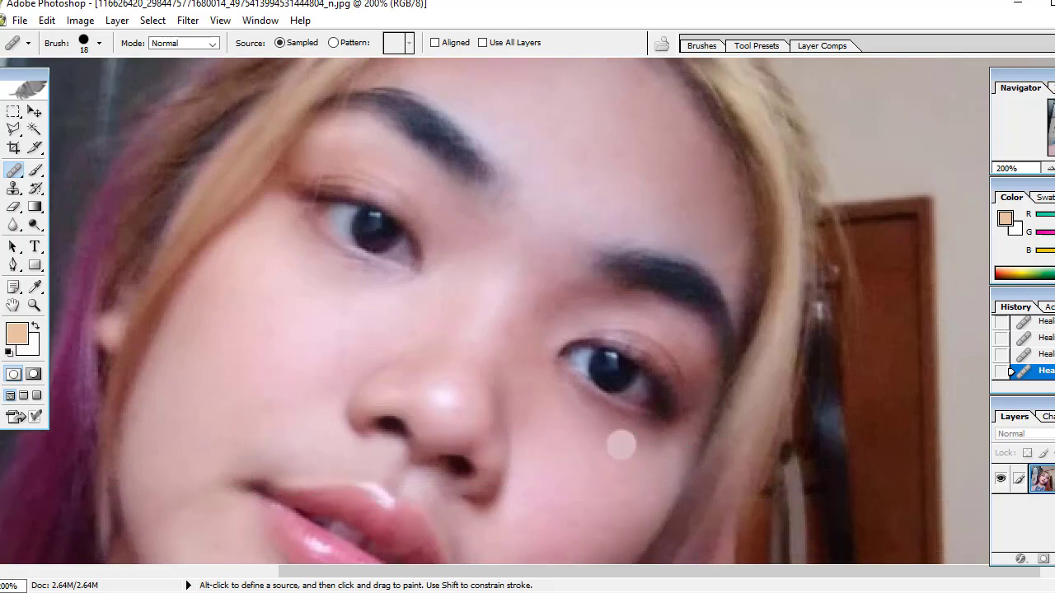
click(561, 403)
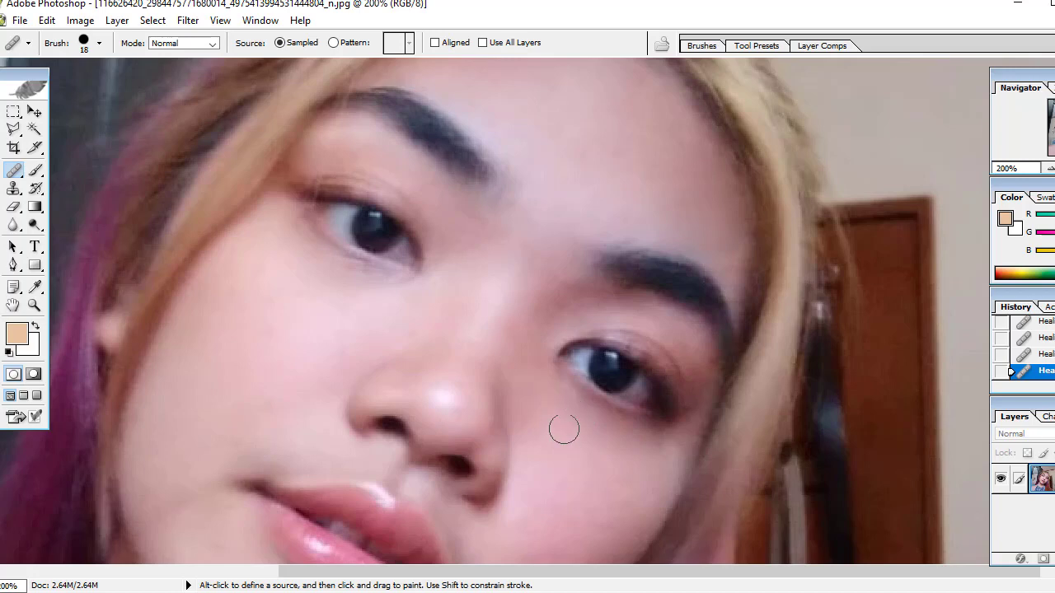
click(555, 399)
click(649, 442)
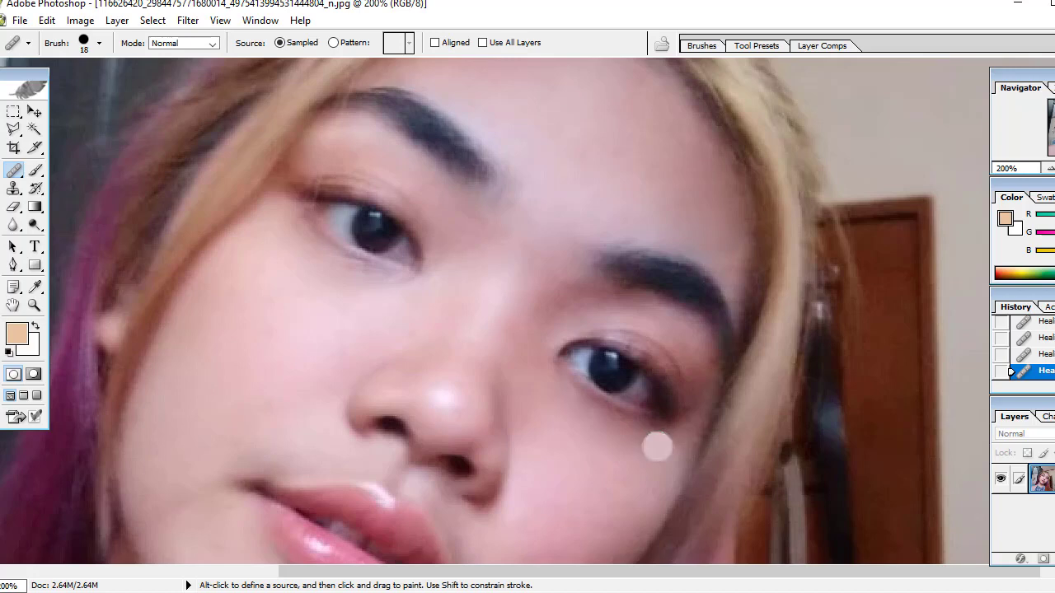
click(358, 290)
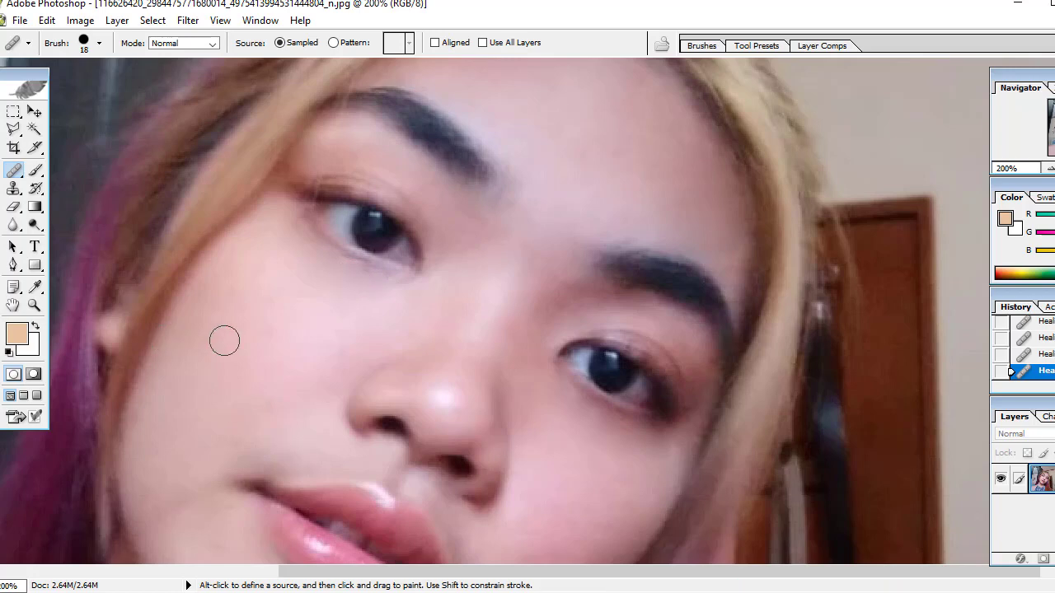
scroll(224, 339, down, 2)
scroll(329, 346, down, 2)
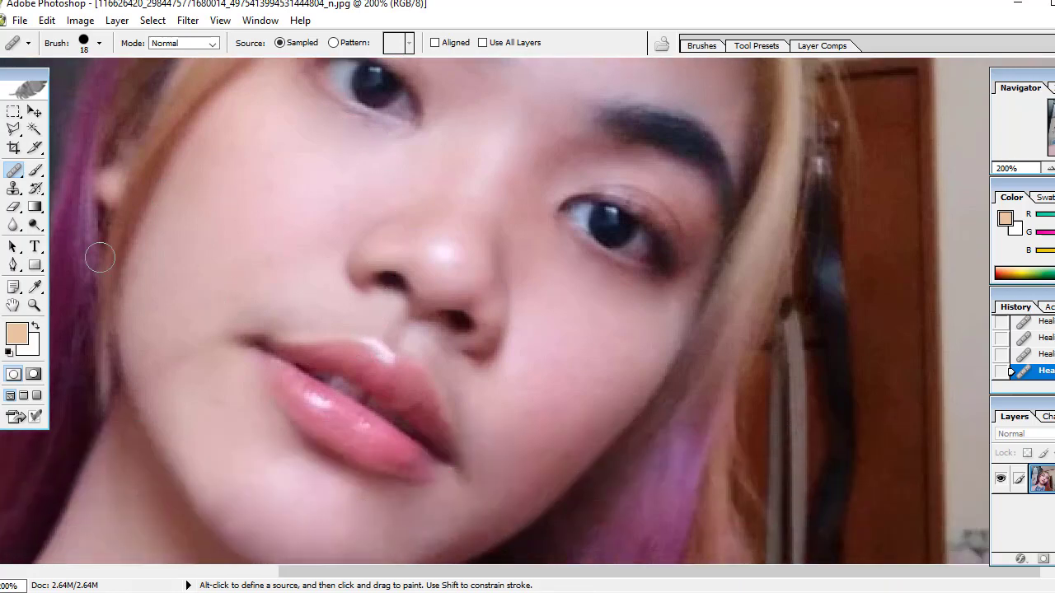
Step: Blur the cheek, under-eye, forehead and jaw skin with the Blur tool at 50% strength
click(13, 224)
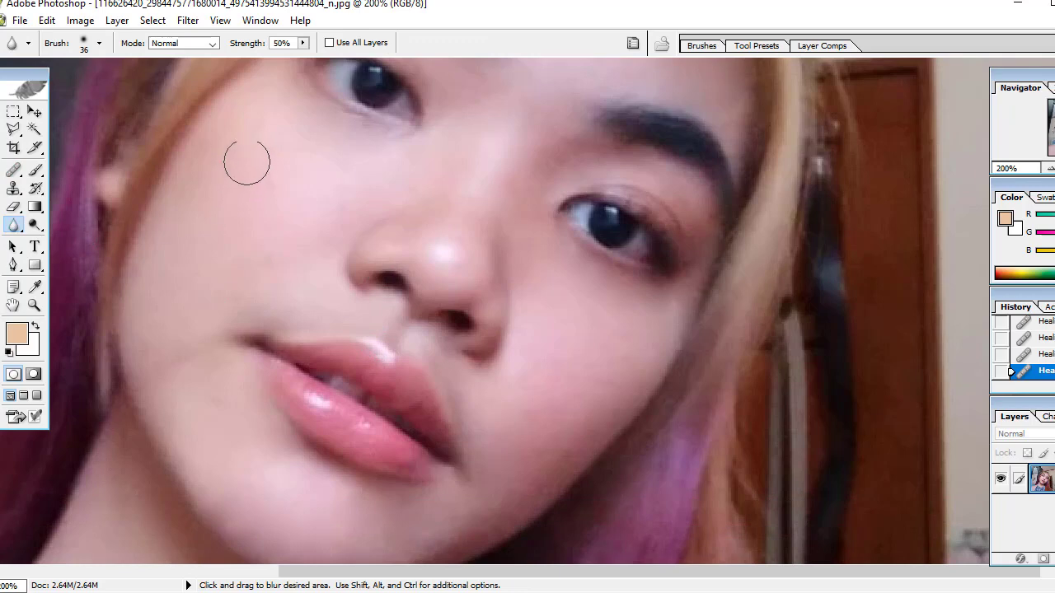
mouse_move(291, 244)
mouse_down()
mouse_move(333, 217)
mouse_move(297, 280)
mouse_move(387, 216)
mouse_move(430, 207)
mouse_up()
drag(520, 151, 549, 170)
drag(723, 217, 705, 272)
drag(522, 439, 588, 401)
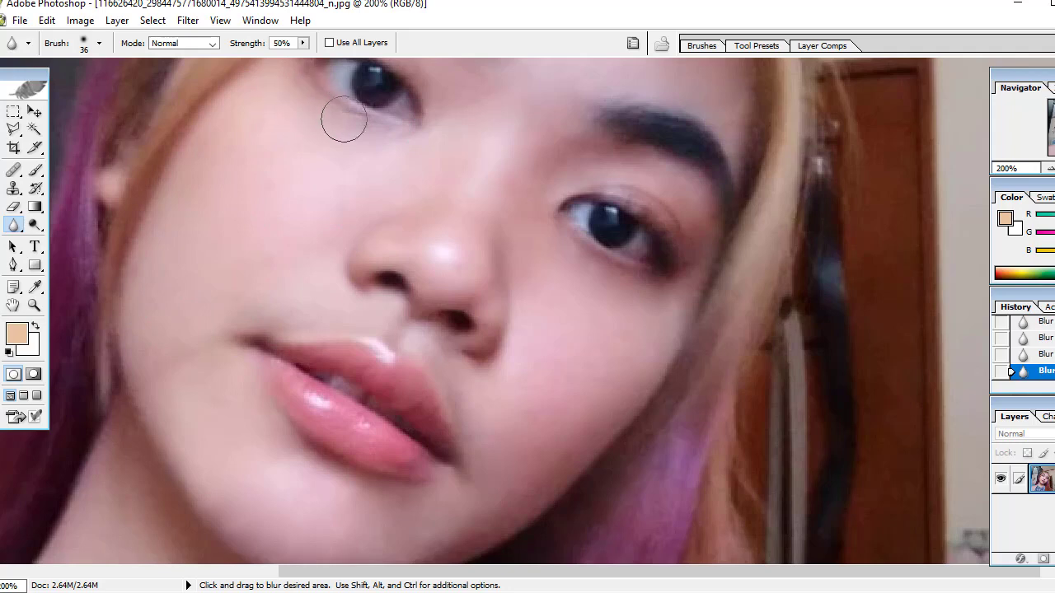
scroll(422, 157, up, 3)
scroll(428, 183, up, 3)
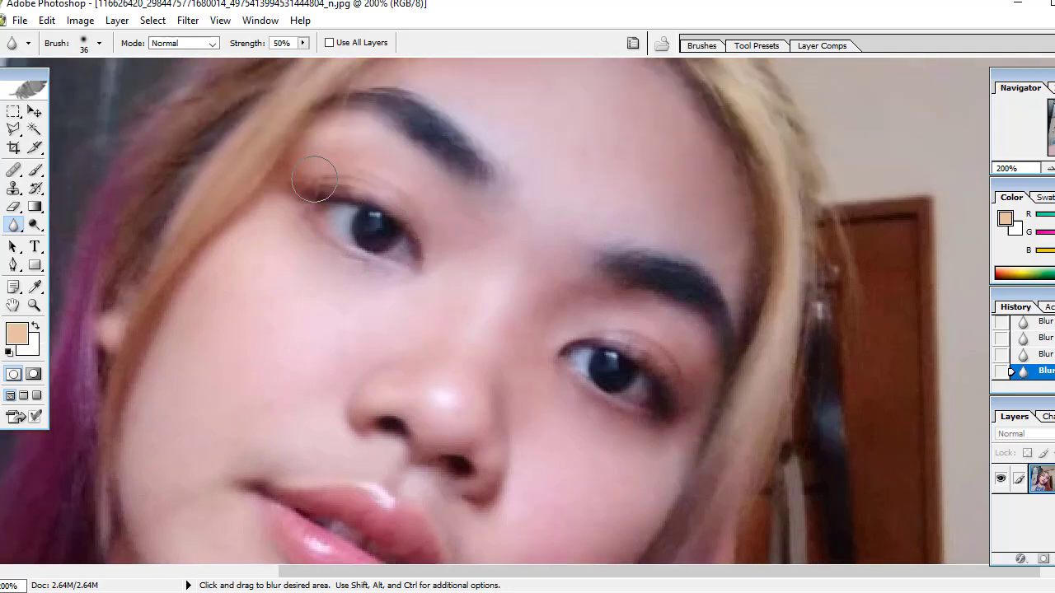
scroll(462, 218, up, 3)
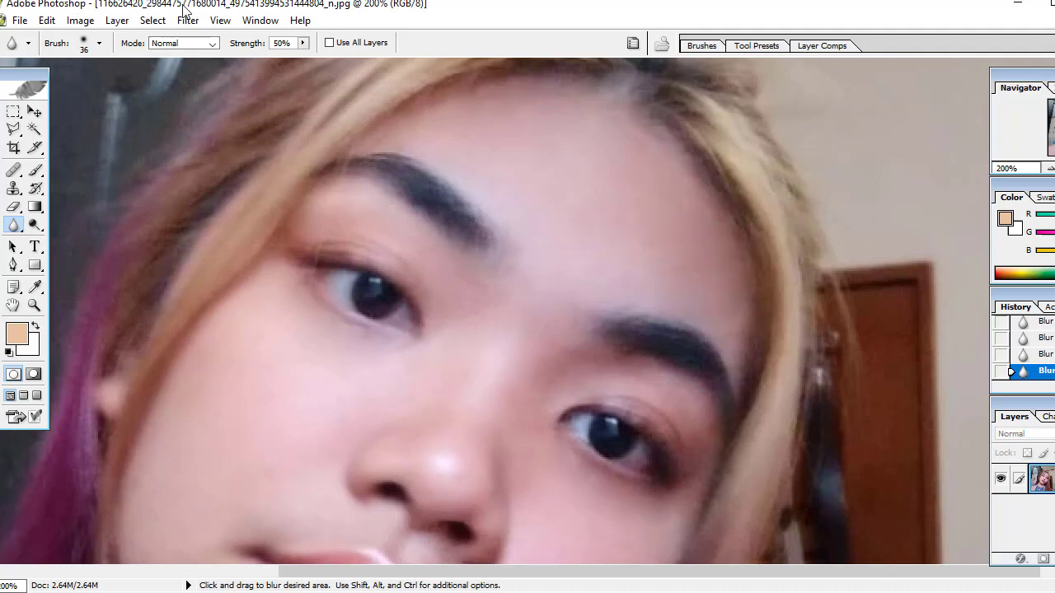
Step: Zoom out from 200% to 100% with View > Zoom Out and scroll over the whole face
click(257, 21)
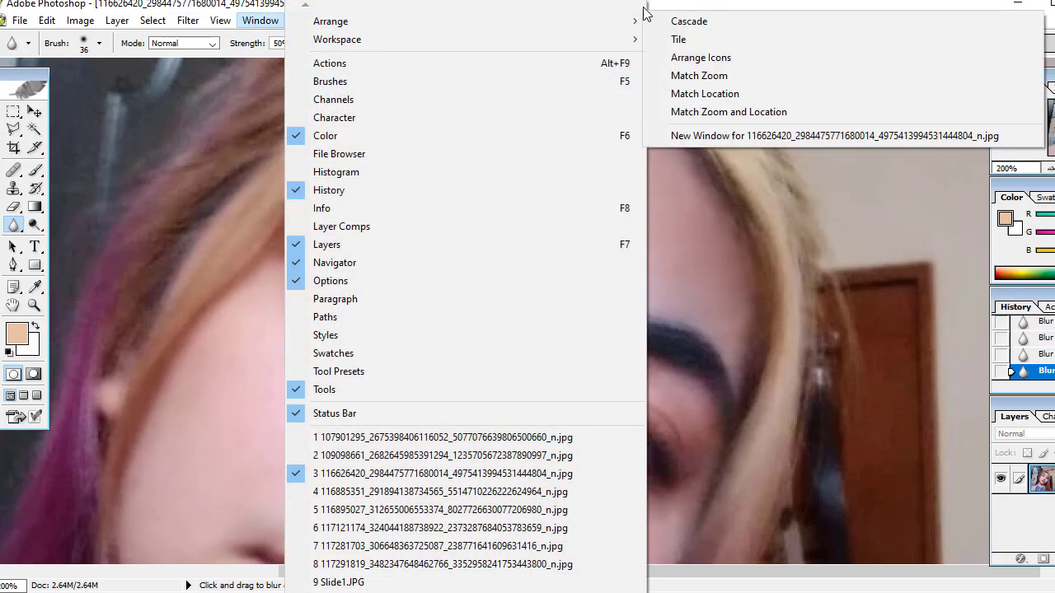
click(117, 169)
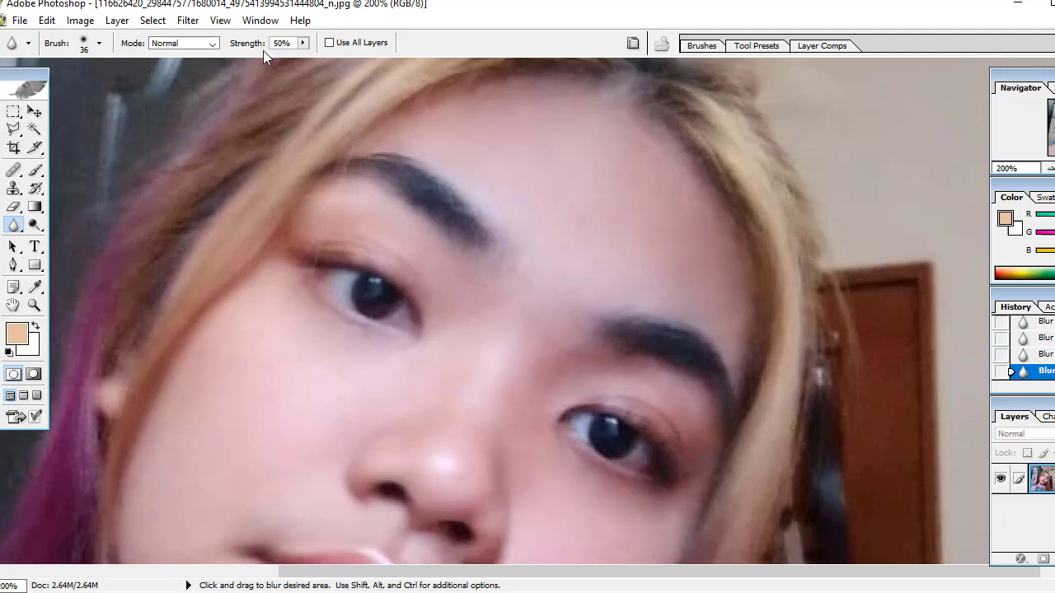
click(219, 21)
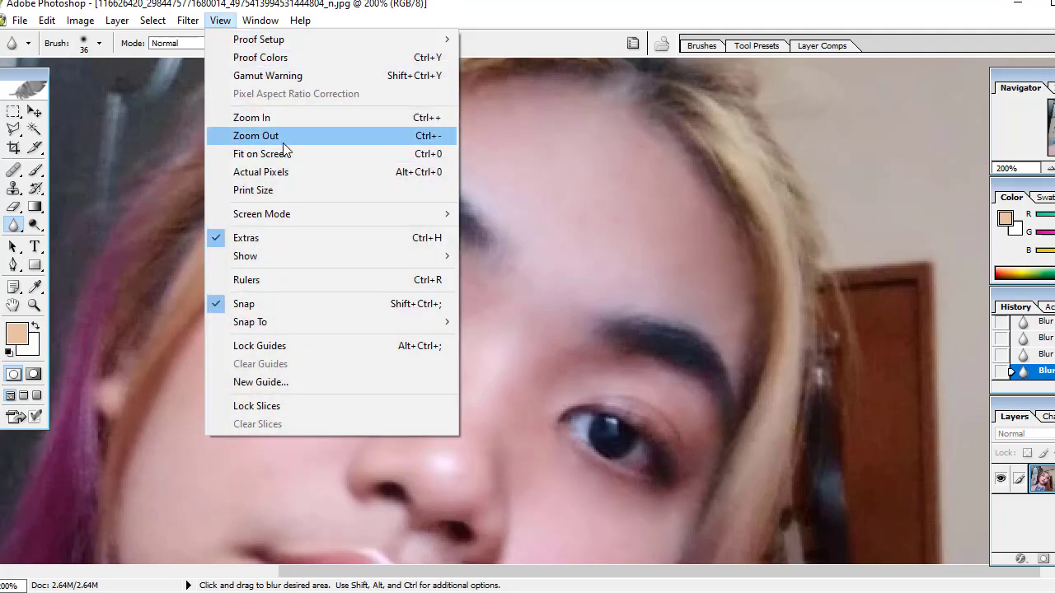
click(283, 138)
scroll(456, 196, down, 2)
scroll(456, 196, down, 1)
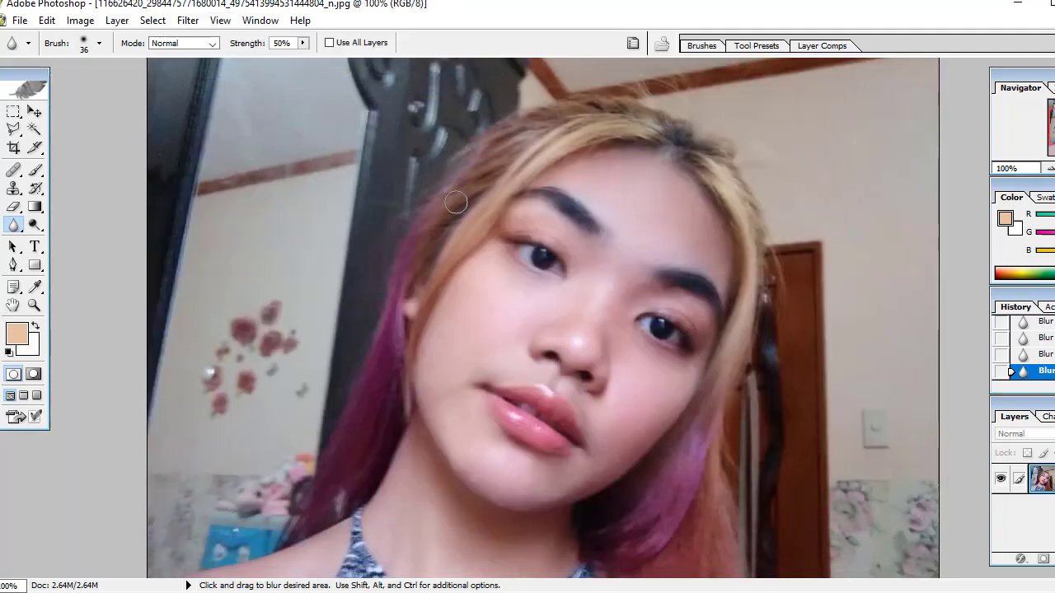
scroll(457, 202, down, 1)
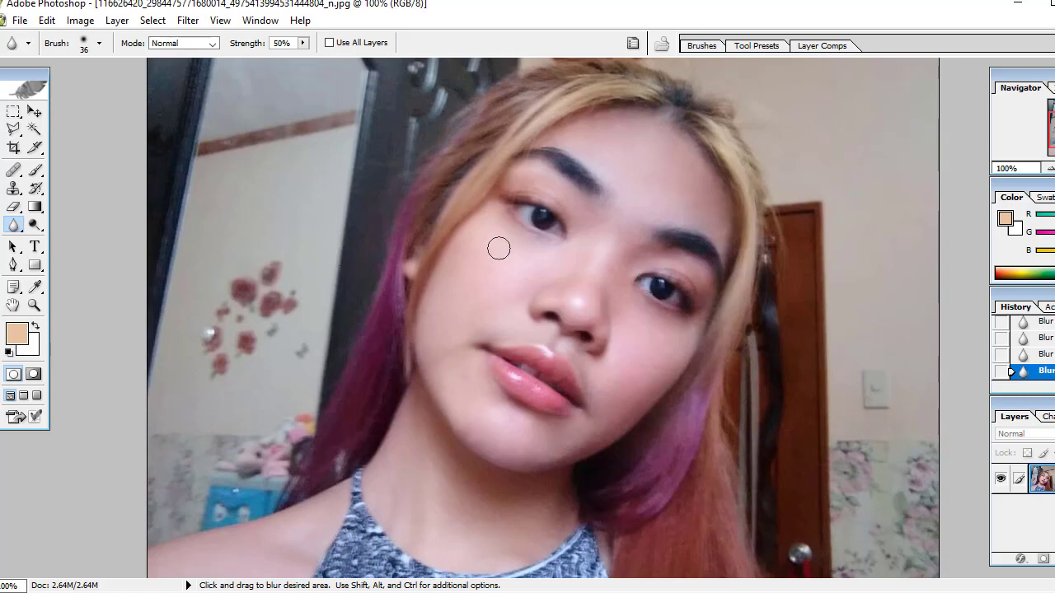
scroll(590, 286, down, 1)
scroll(581, 302, down, 1)
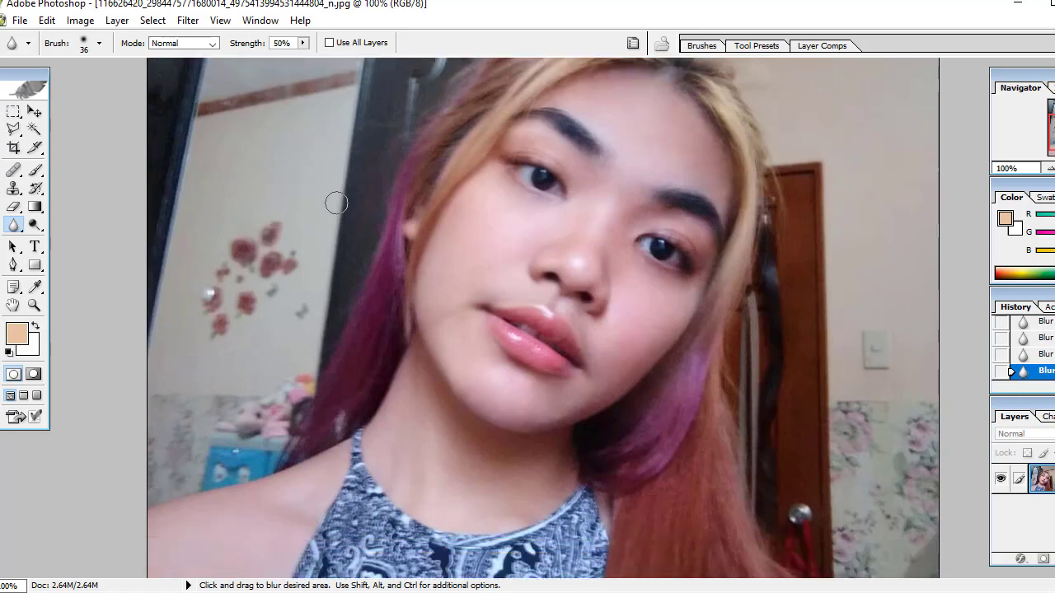
Step: Heal the small spots around and just above the nostril with the Healing Brush
click(13, 172)
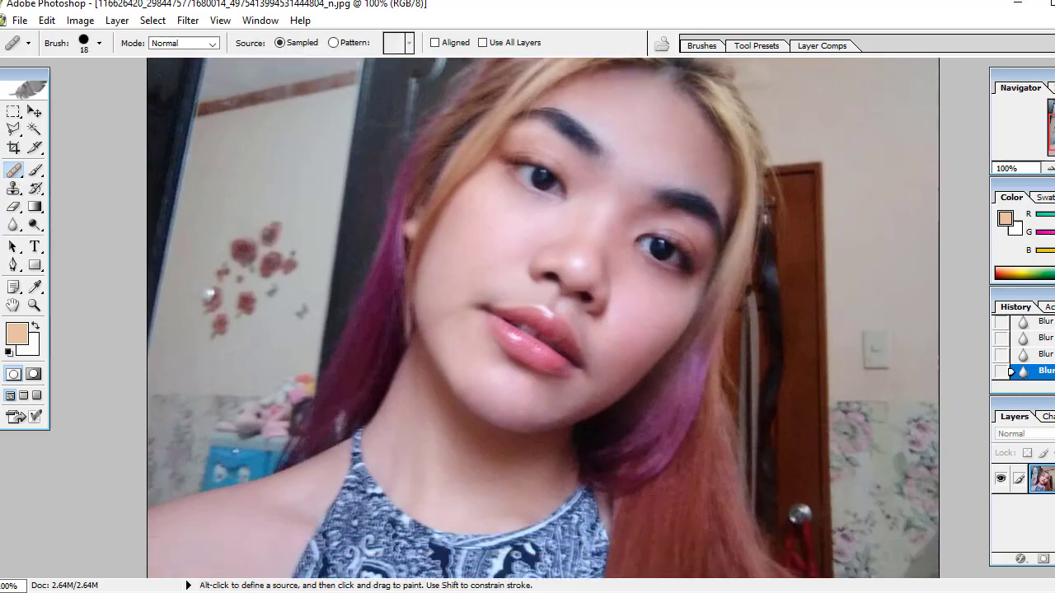
click(582, 270)
click(582, 279)
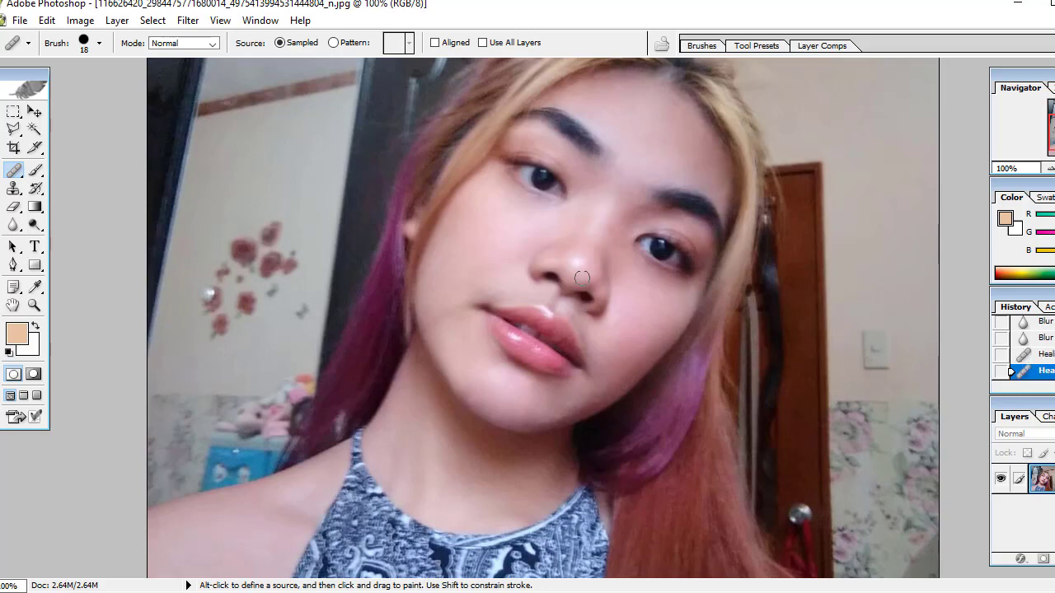
click(589, 258)
click(589, 261)
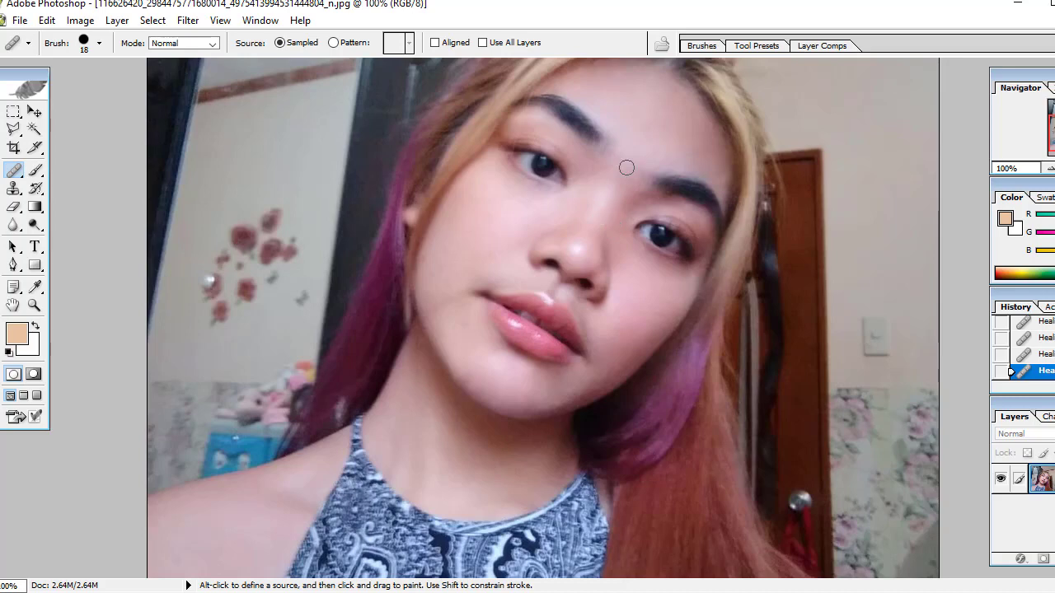
Step: Blur the skin around the nose to soften it
scroll(619, 158, up, 2)
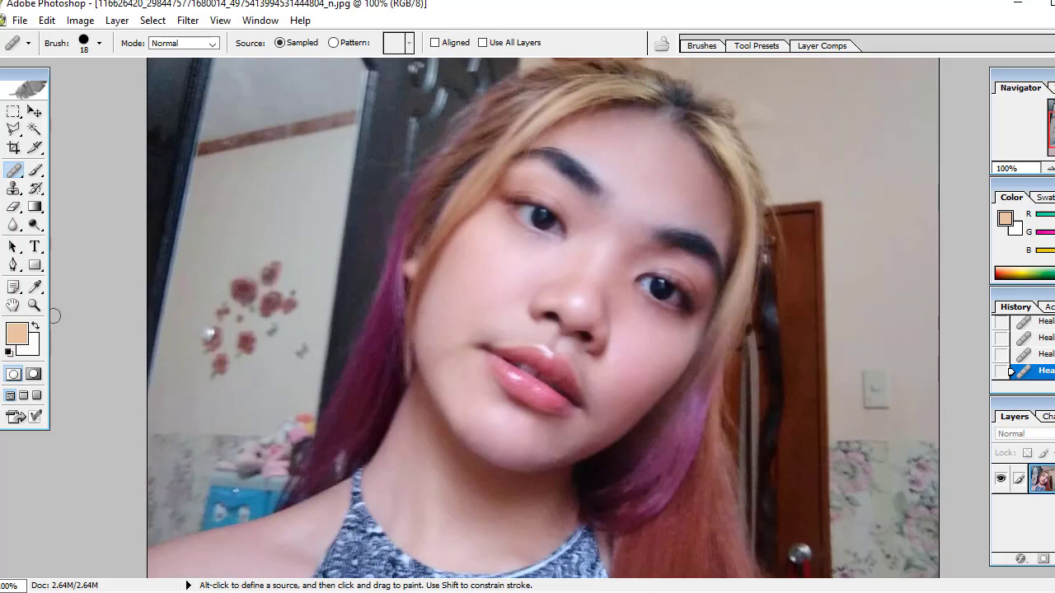
click(13, 224)
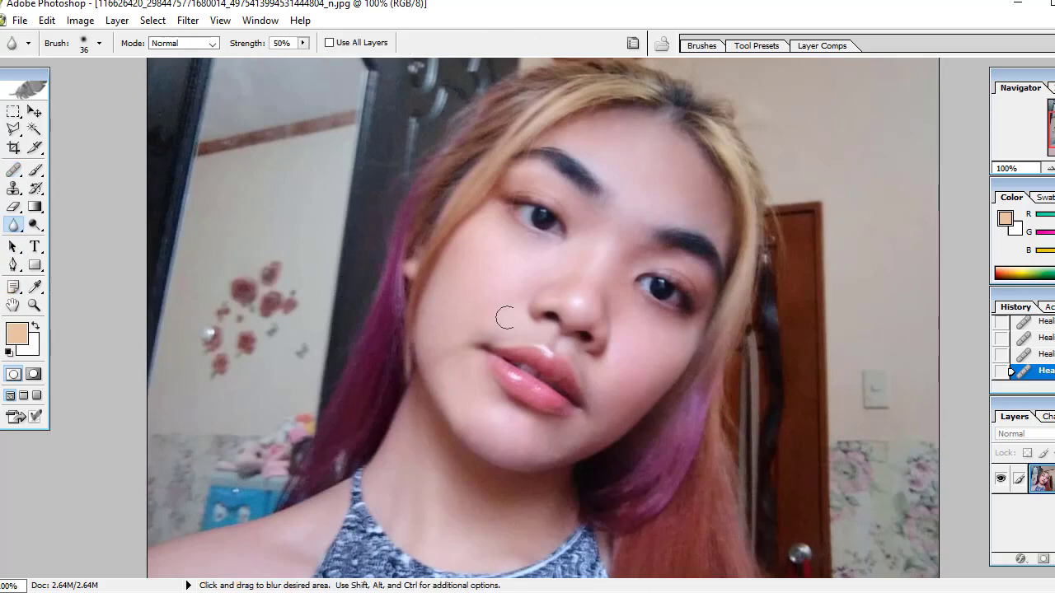
mouse_move(589, 290)
mouse_down()
mouse_move(604, 276)
mouse_move(604, 240)
mouse_up()
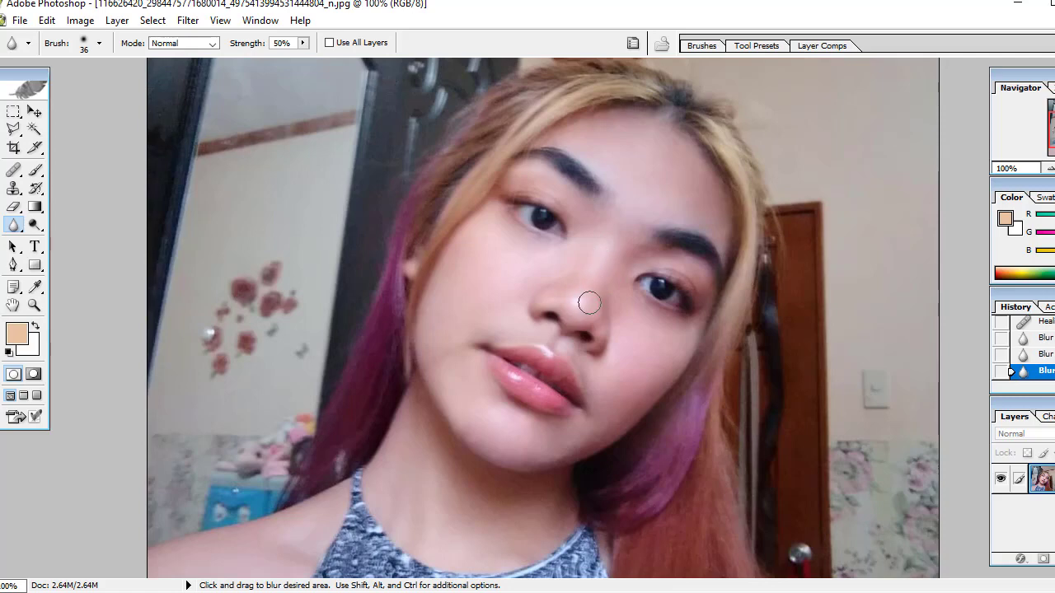
drag(589, 303, 559, 314)
Step: Heal the blemishes on the neck and two spots on the forehead
scroll(268, 372, down, 1)
scroll(272, 384, down, 3)
scroll(272, 384, up, 1)
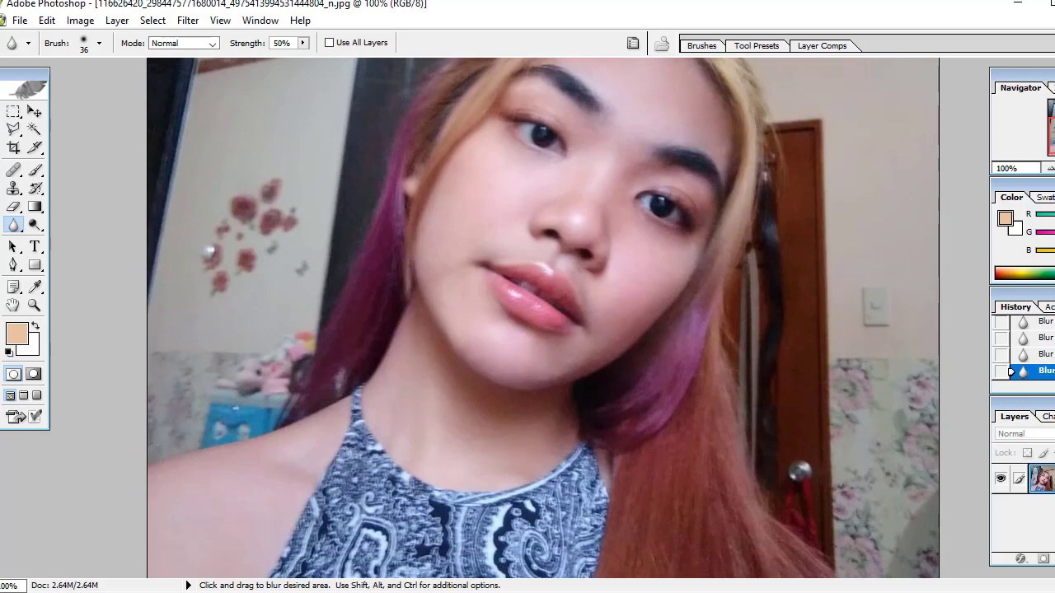
click(13, 170)
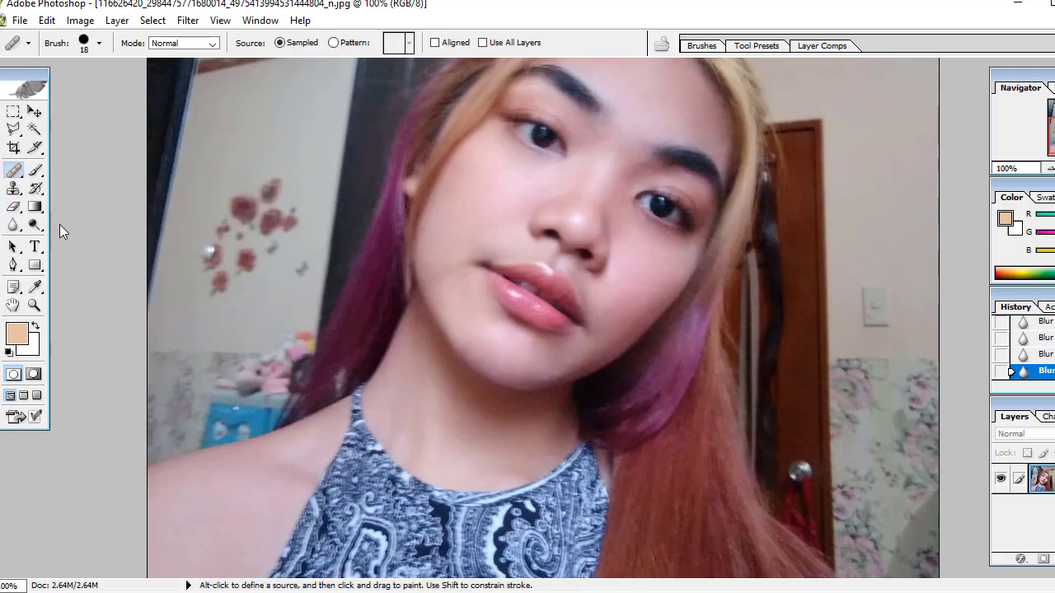
mouse_move(527, 452)
mouse_down()
mouse_move(511, 450)
mouse_move(514, 440)
mouse_up()
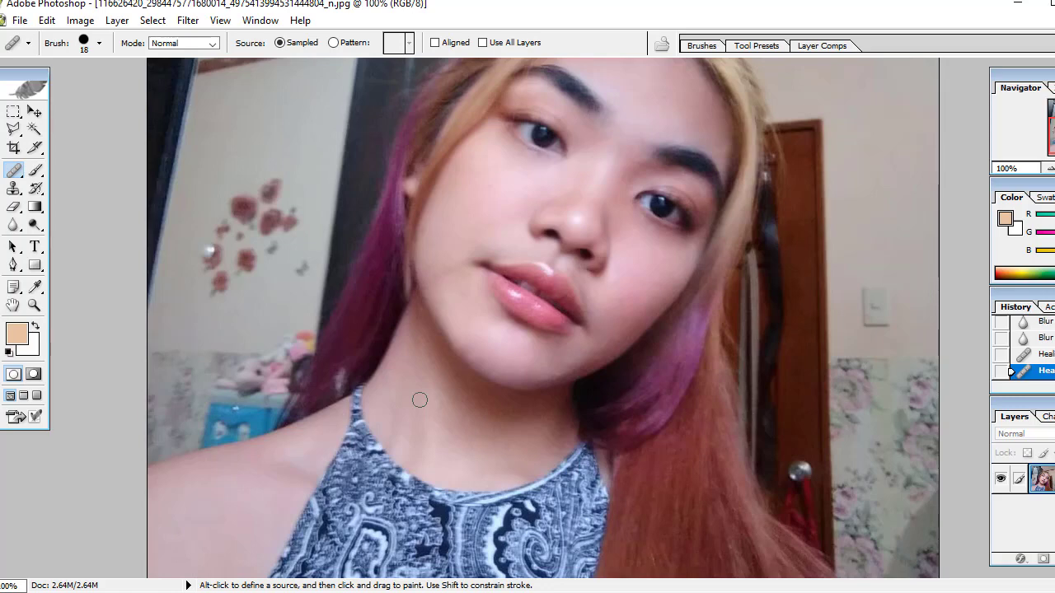
click(624, 143)
click(630, 152)
drag(626, 108, 614, 331)
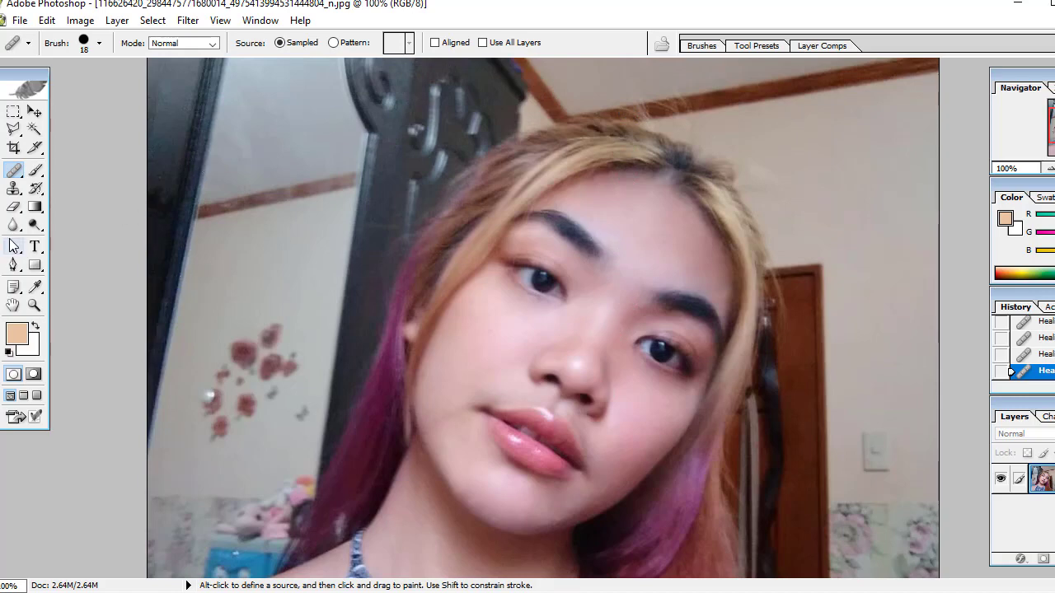
Step: Blur the skin between the eyebrows, around the eyes and on the cheek
click(13, 225)
drag(616, 278, 647, 290)
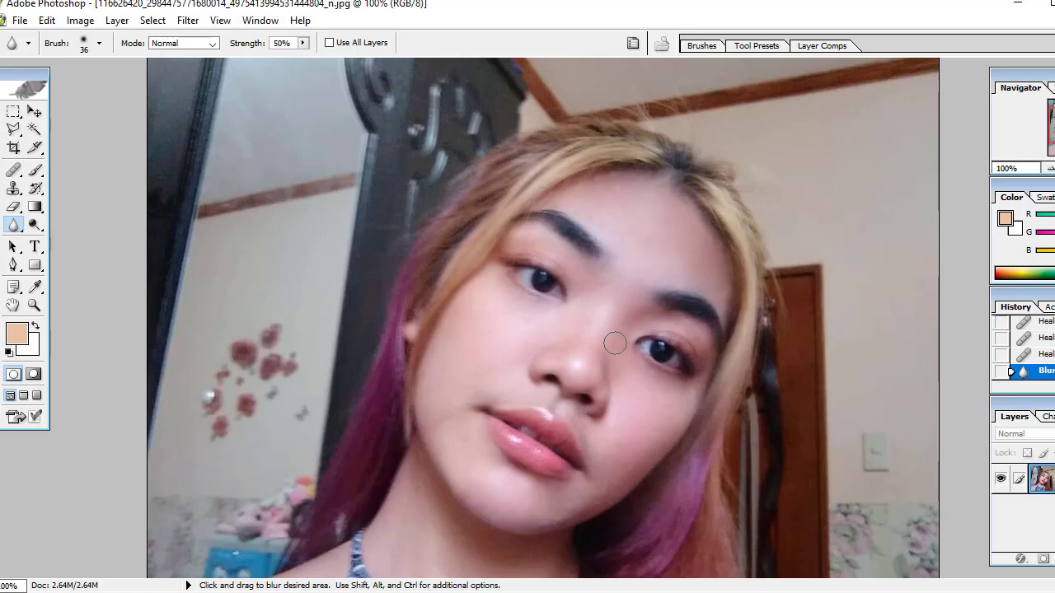
mouse_move(617, 341)
mouse_down()
mouse_move(607, 287)
mouse_move(613, 309)
mouse_up()
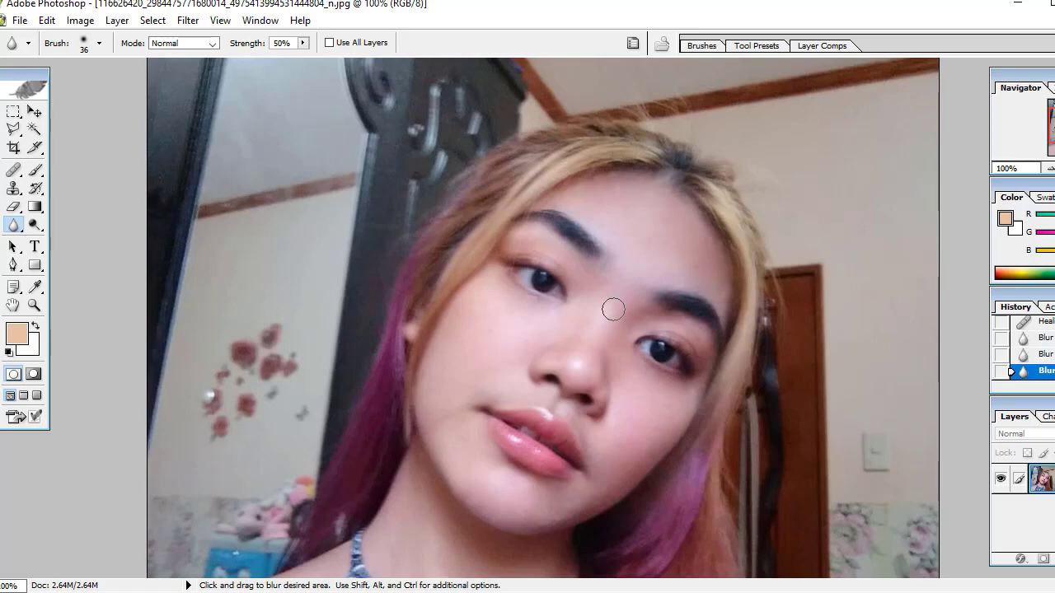
click(620, 370)
Step: Heal two small blemishes on the cheek with the Healing Brush
click(14, 170)
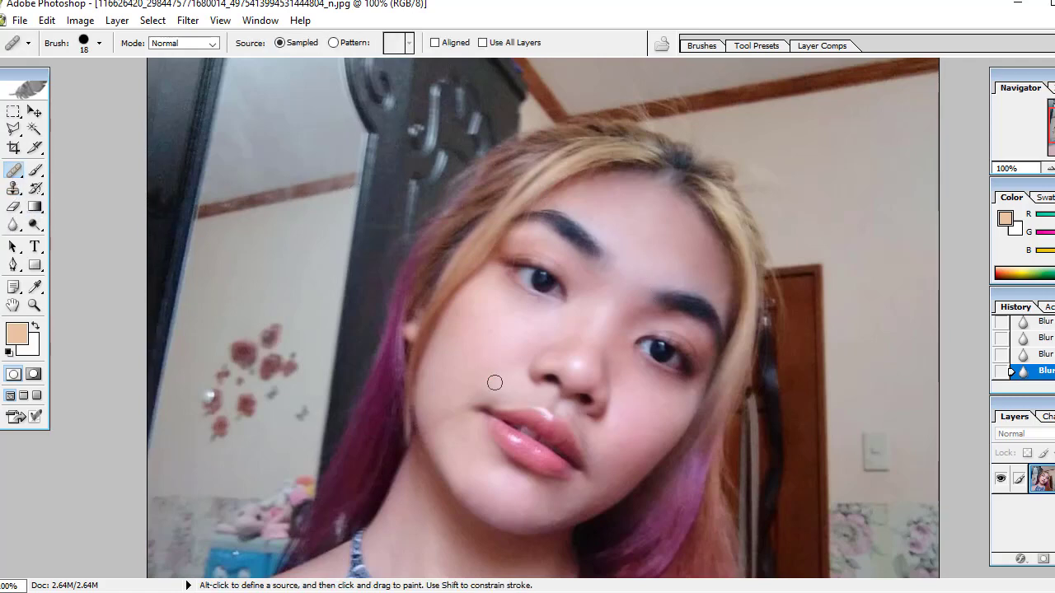
drag(622, 372, 622, 386)
click(618, 384)
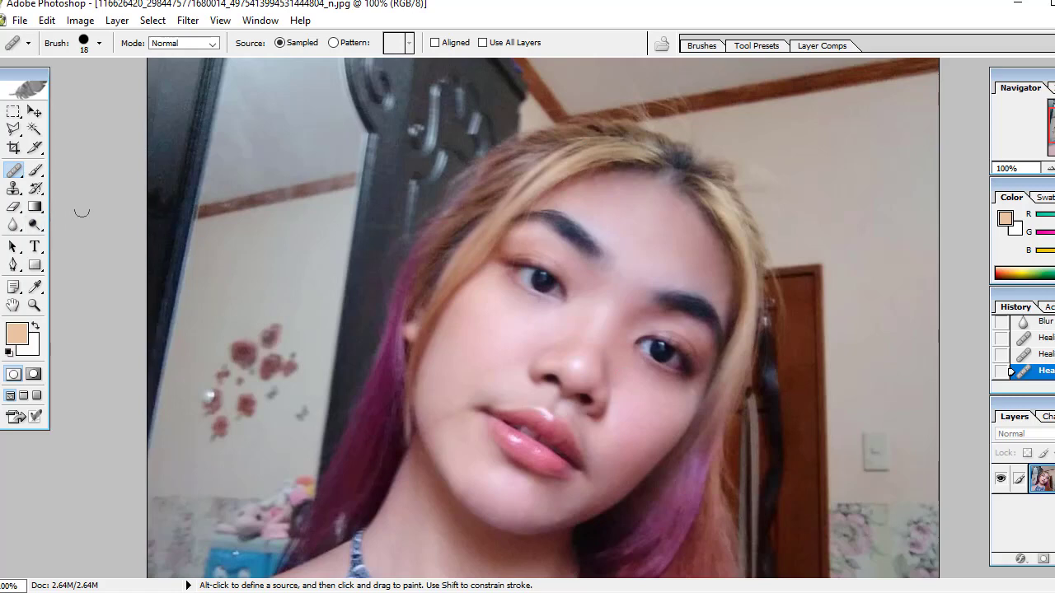
Step: Step back twice in history to undo the last two healing strokes
click(47, 20)
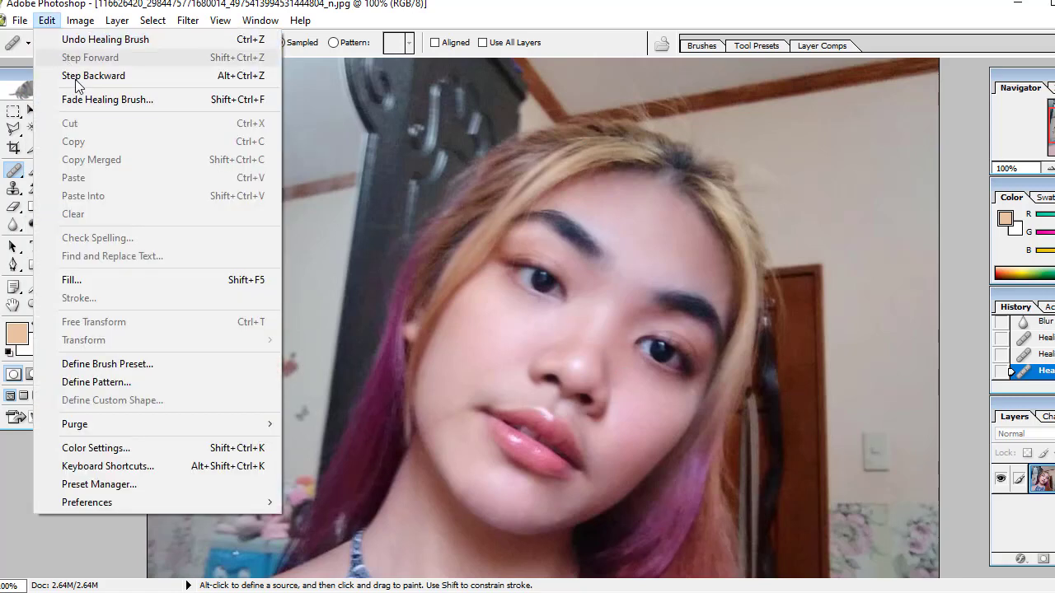
click(78, 76)
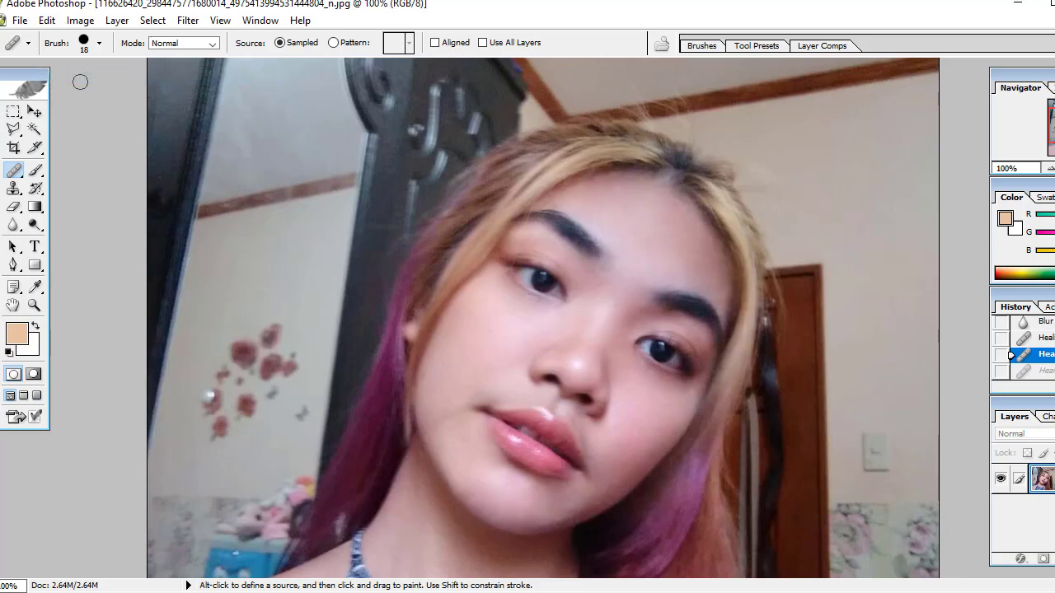
click(47, 19)
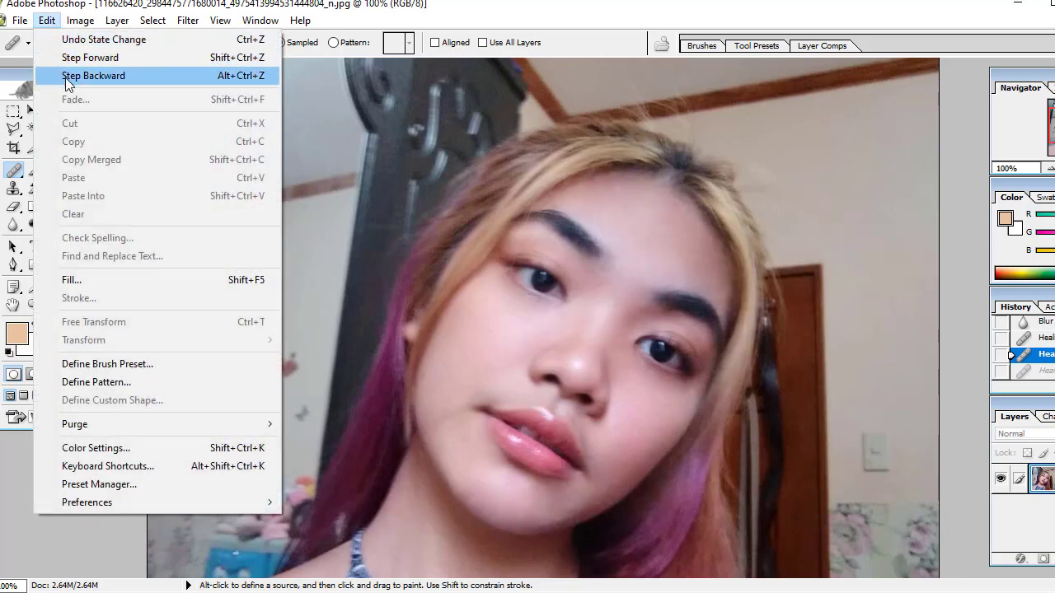
click(66, 78)
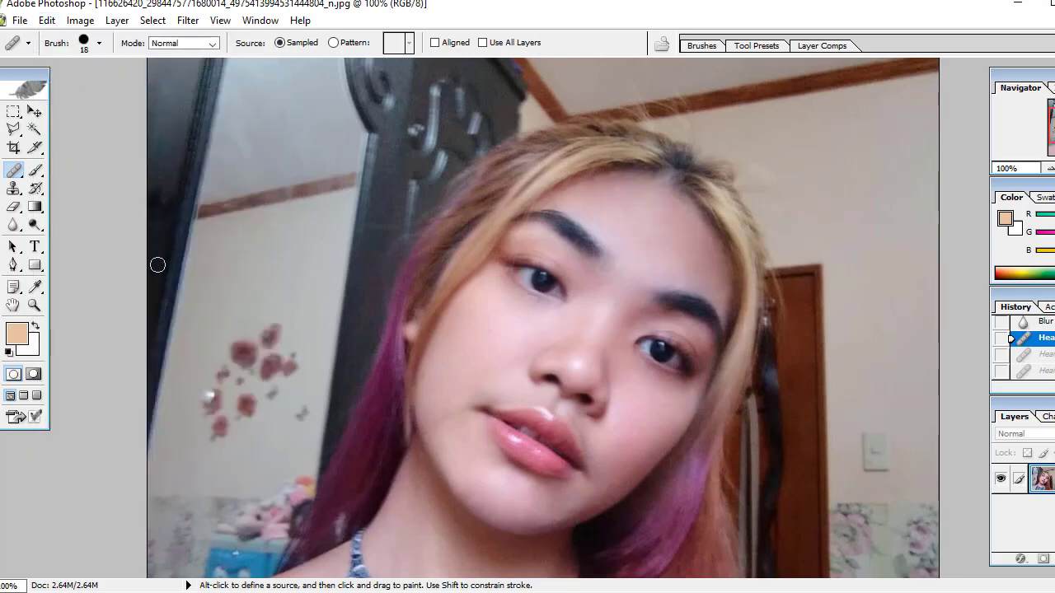
Step: Blur the skin on the cheek and around the right eye
click(13, 225)
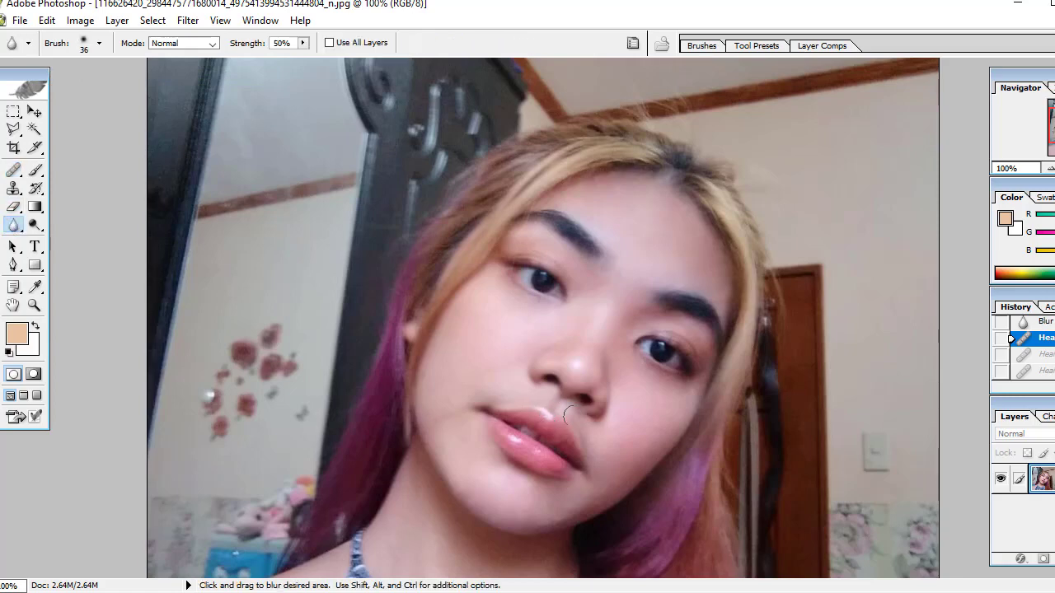
mouse_move(608, 369)
mouse_down()
mouse_move(632, 391)
mouse_move(617, 341)
mouse_move(635, 425)
mouse_up()
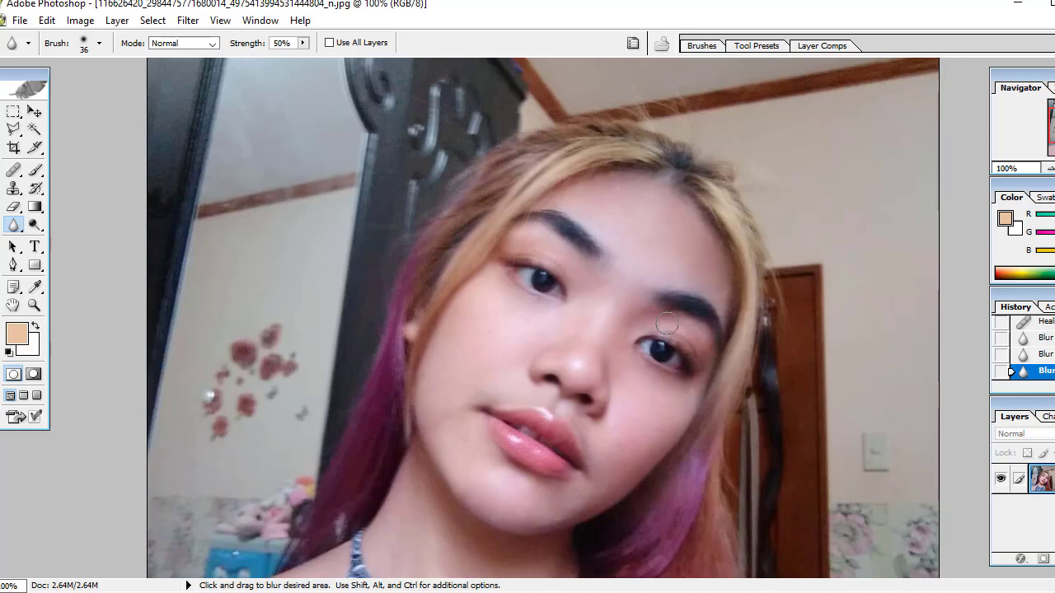
drag(706, 350, 686, 333)
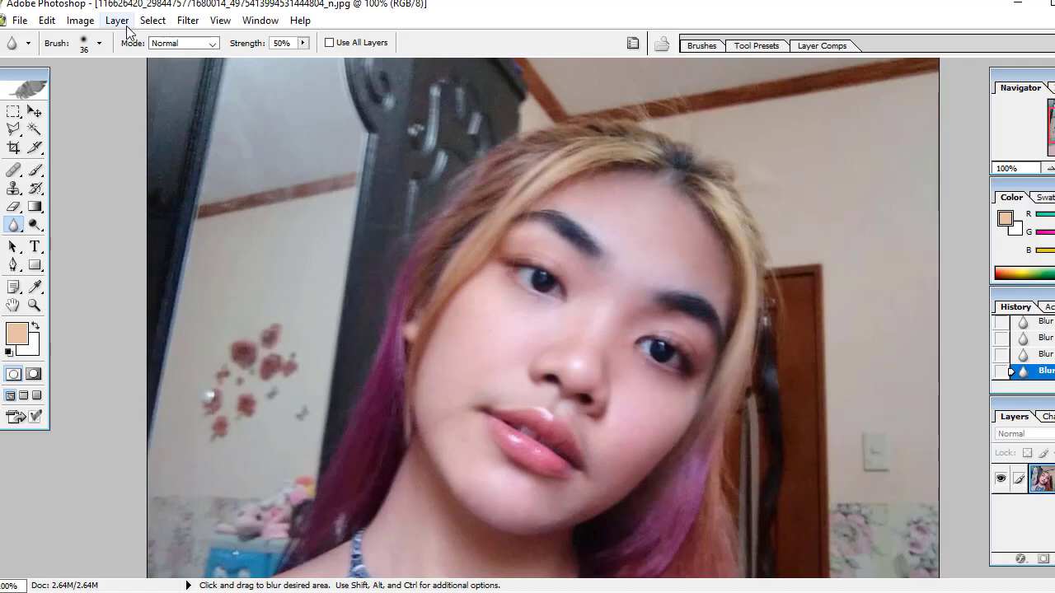
Step: Zoom out to 50% to show the whole selfie, and pick the Crop tool
click(229, 18)
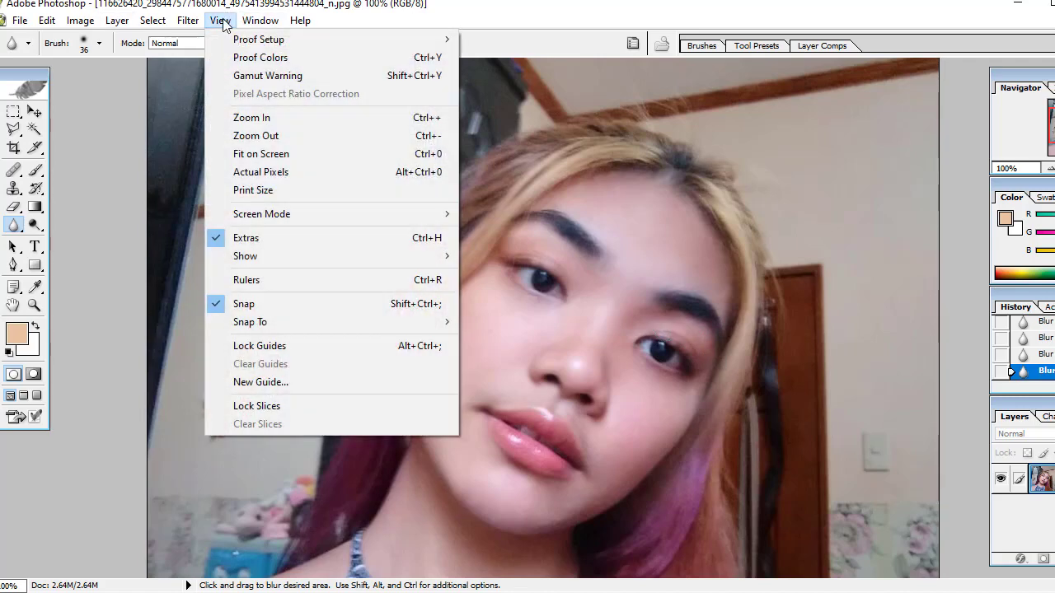
click(244, 135)
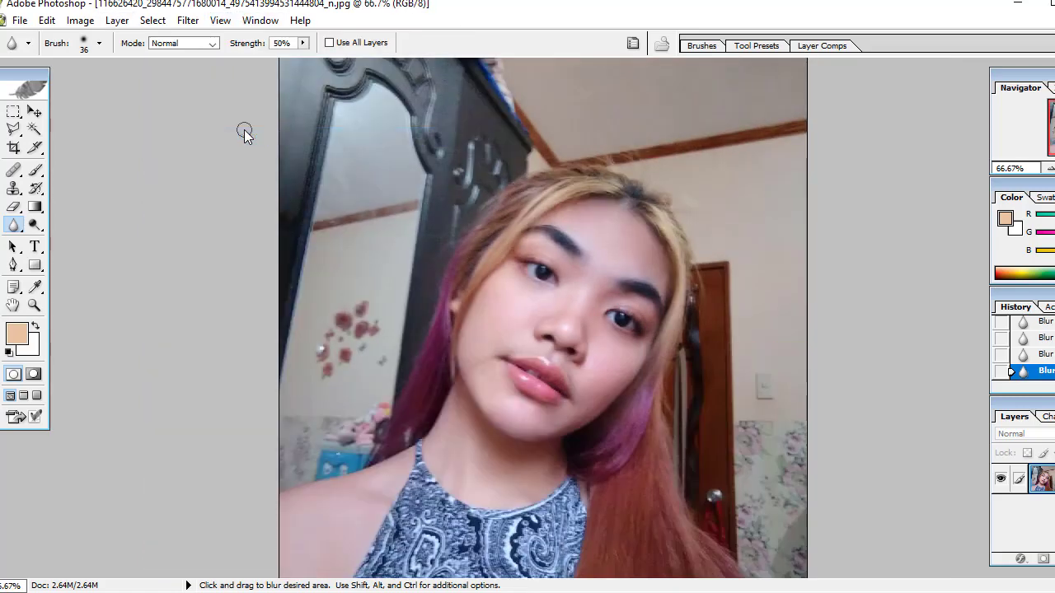
click(221, 22)
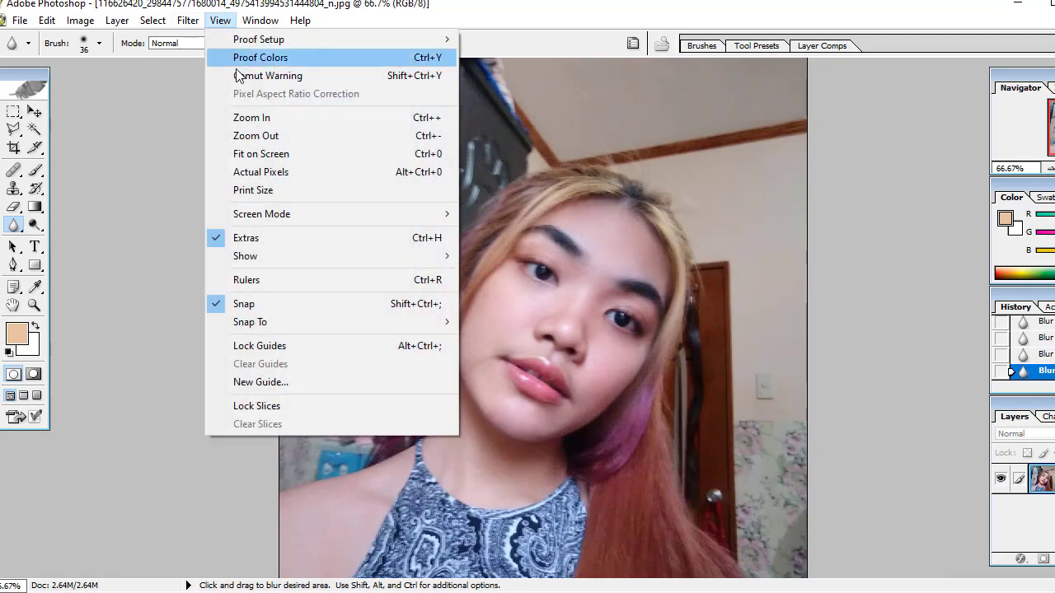
click(245, 135)
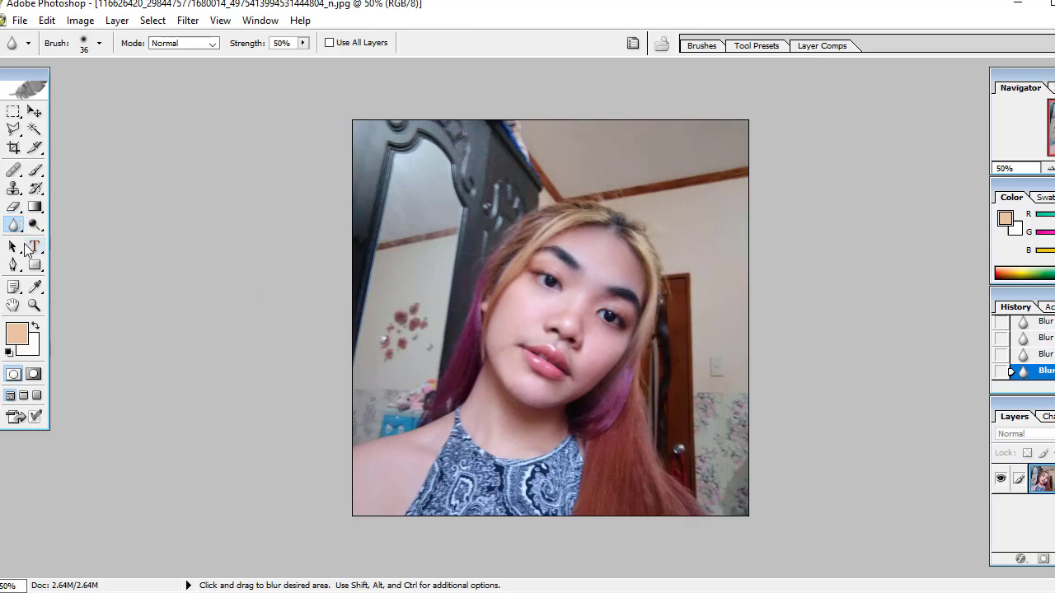
click(13, 148)
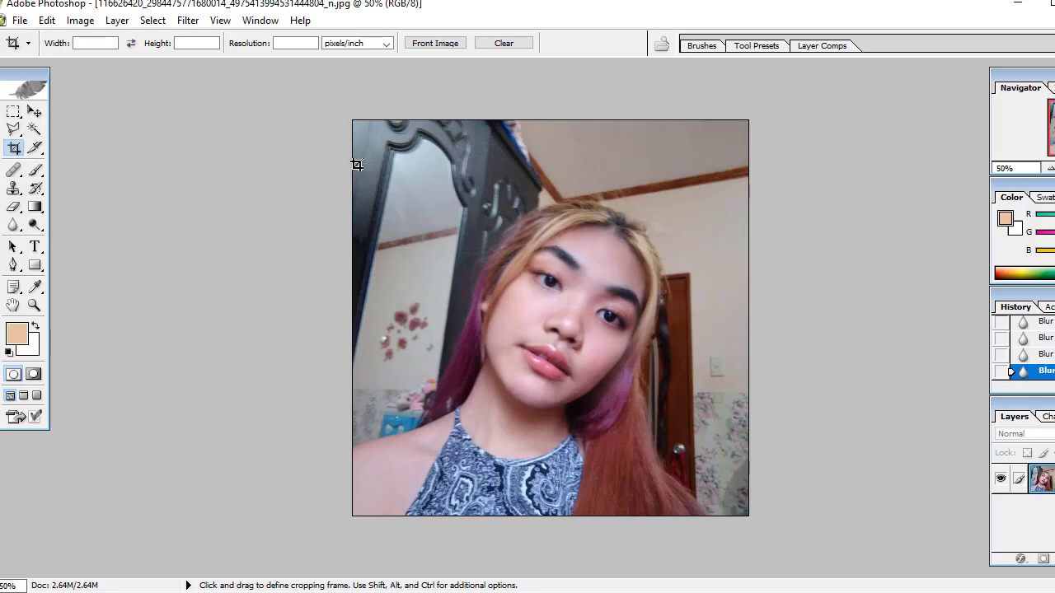
Step: Crop the selfie to a narrower portrait frame, trimming the cabinet and right-side wall
drag(356, 165, 718, 513)
drag(719, 513, 720, 515)
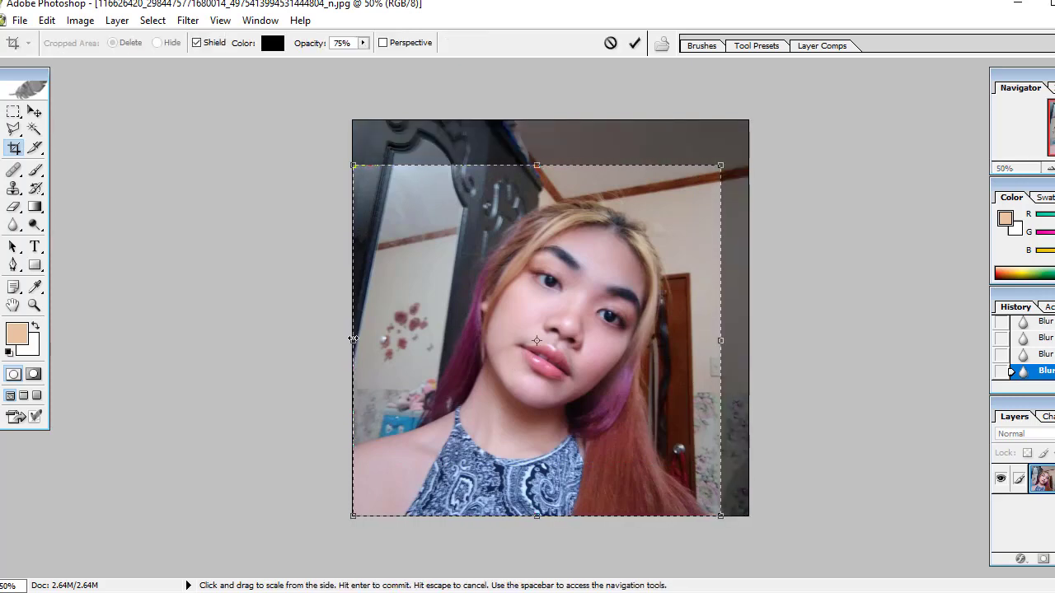
drag(353, 340, 395, 339)
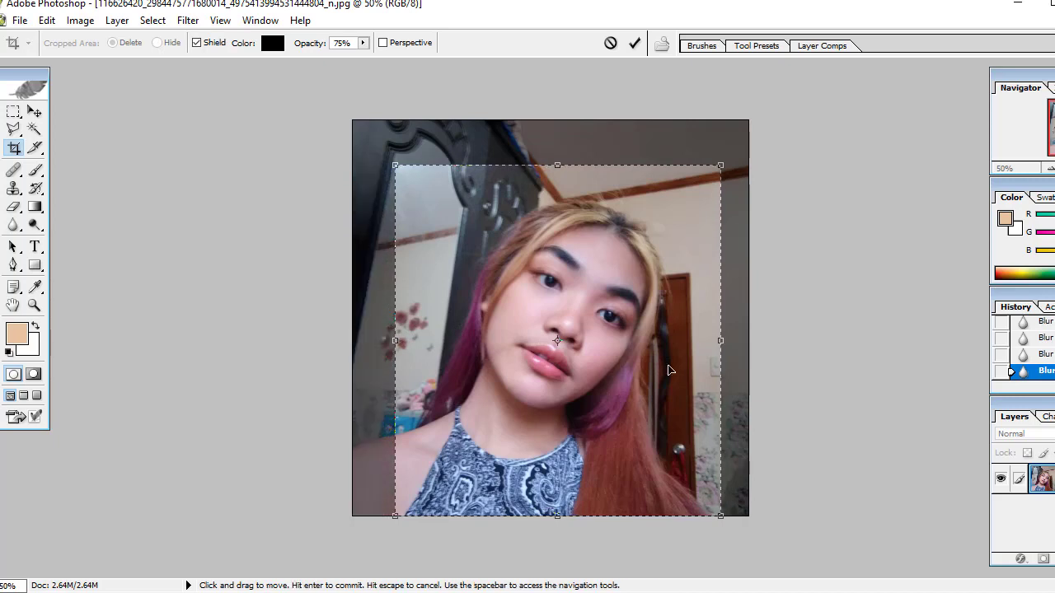
drag(720, 340, 685, 351)
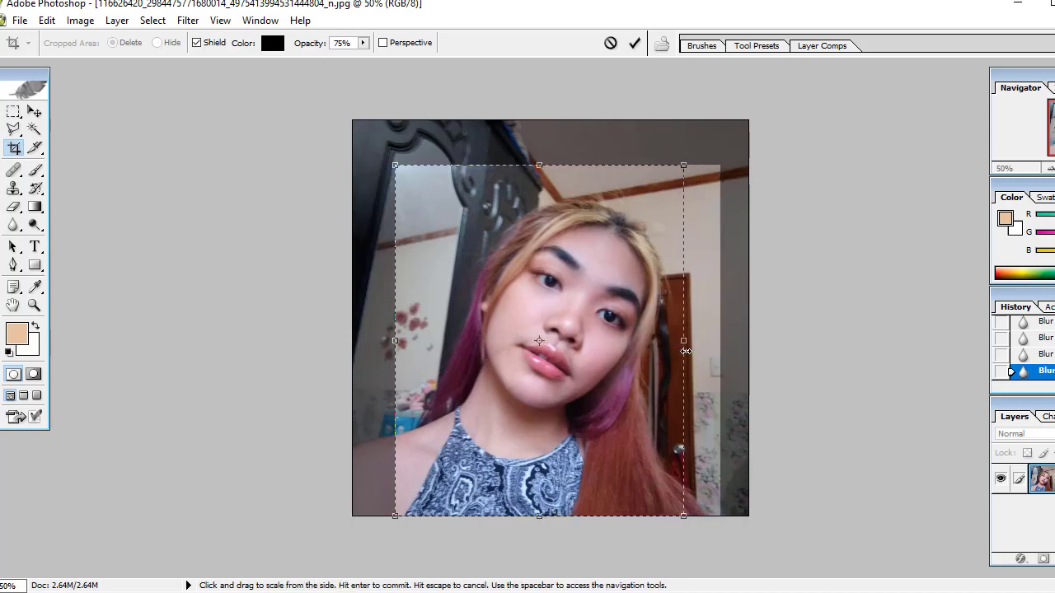
drag(685, 351, 684, 352)
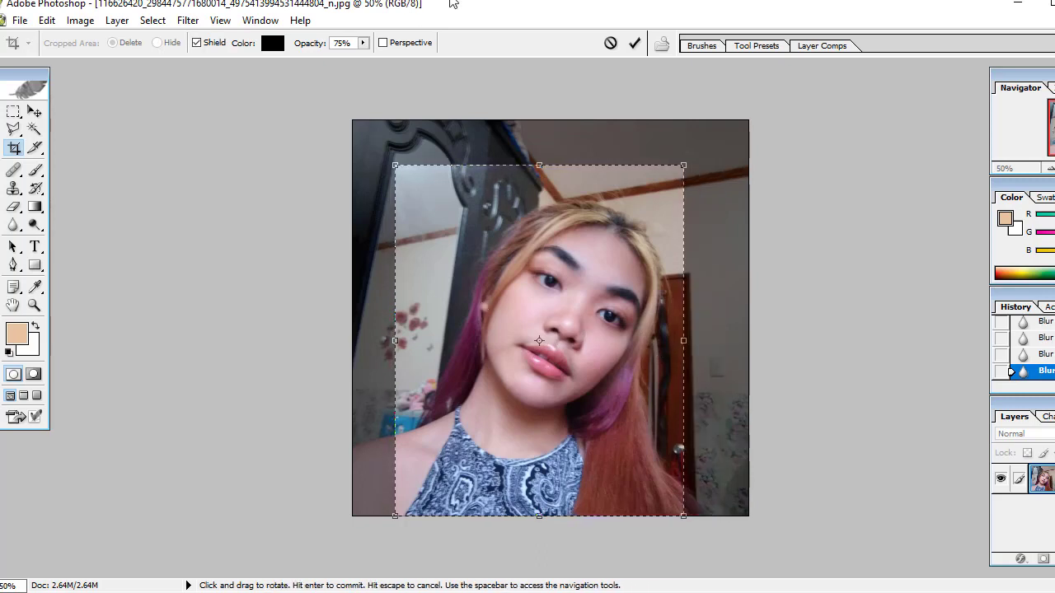
click(634, 42)
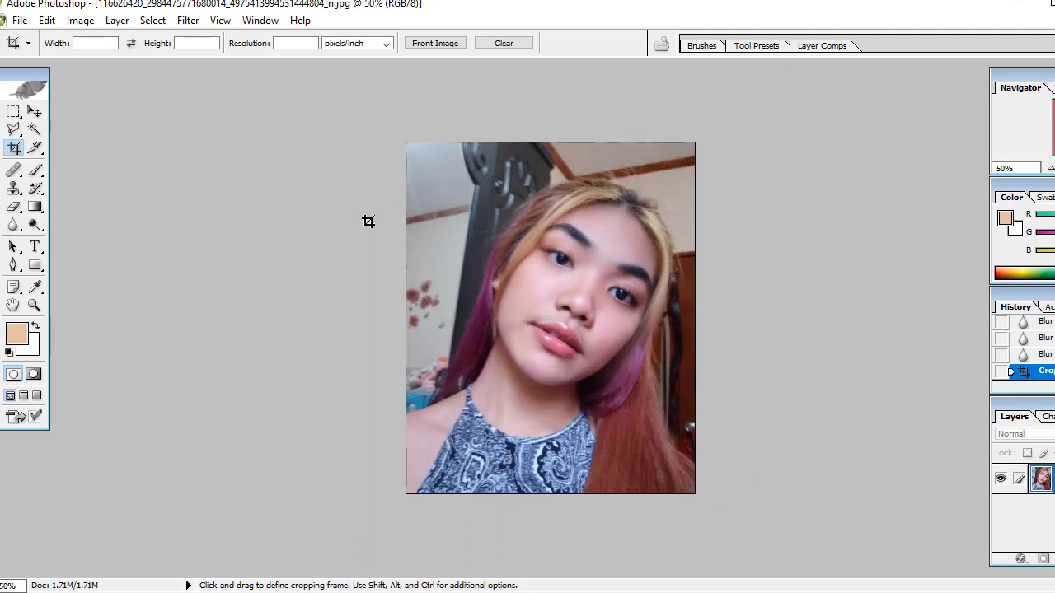
Step: Tile the open photos, then maximize the smiling selfie 116885351 to fill the workspace
click(257, 23)
mouse_move(330, 21)
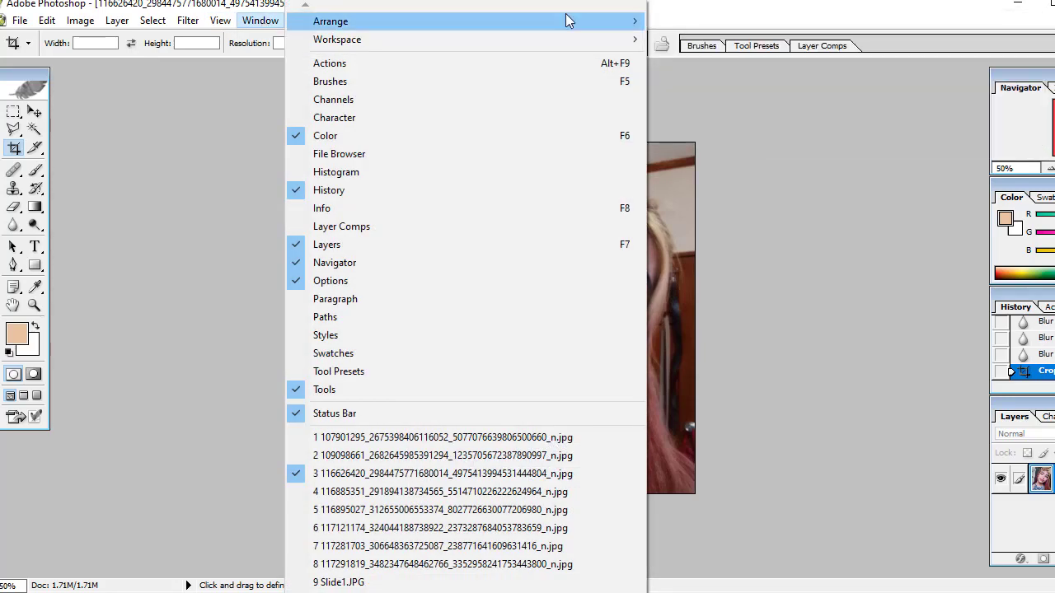
click(678, 40)
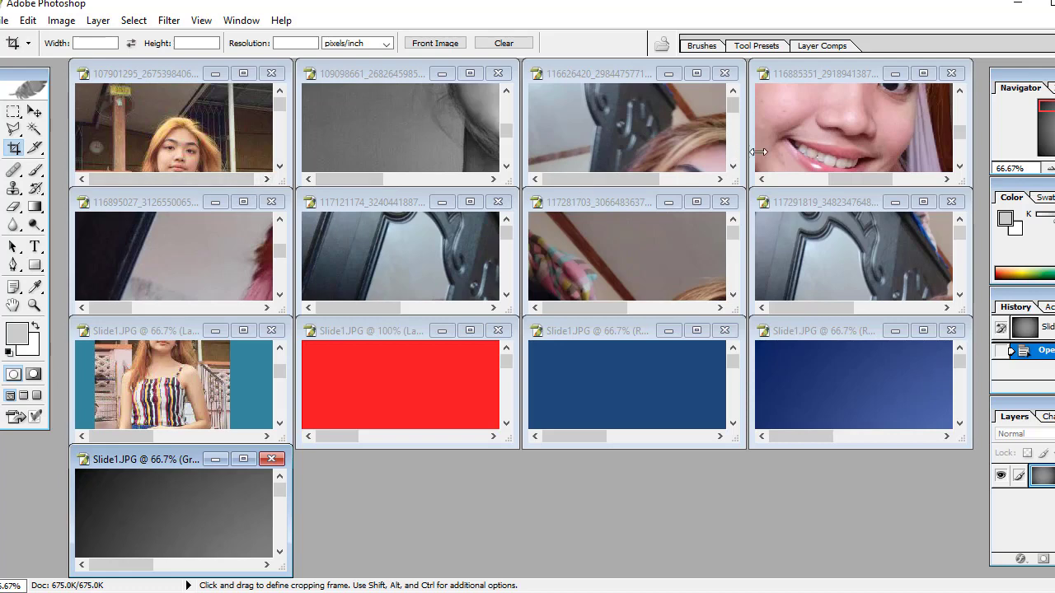
click(875, 127)
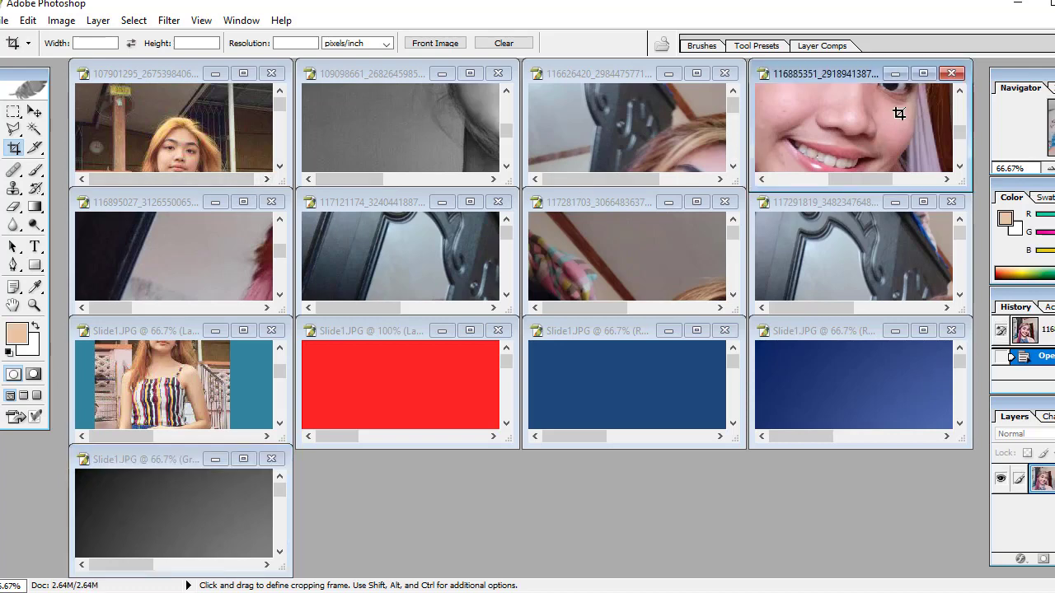
click(923, 74)
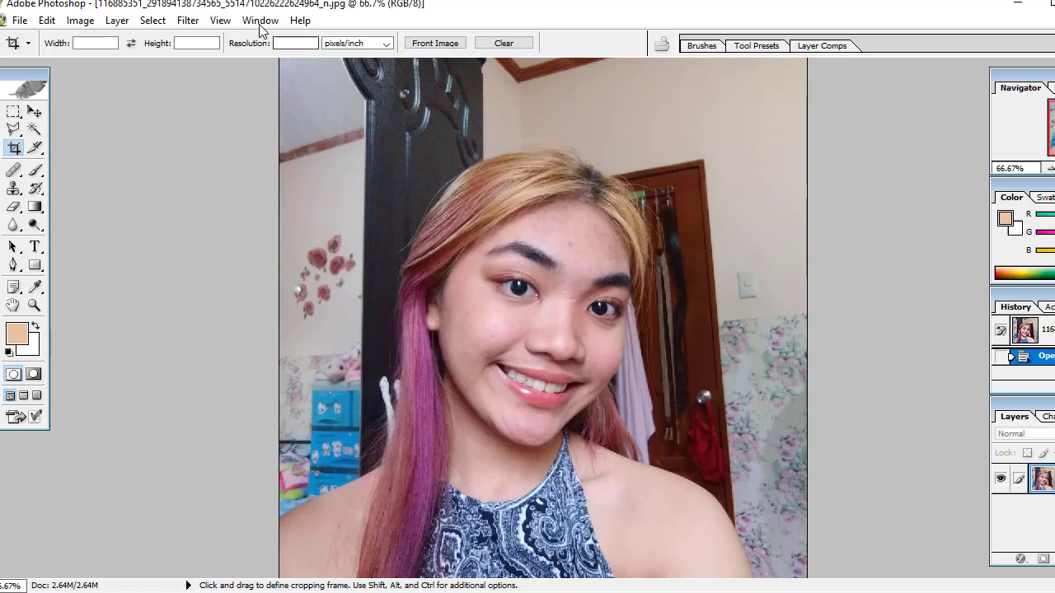
Step: Zoom the smiling selfie to 100% and heal two small forehead spots
click(233, 22)
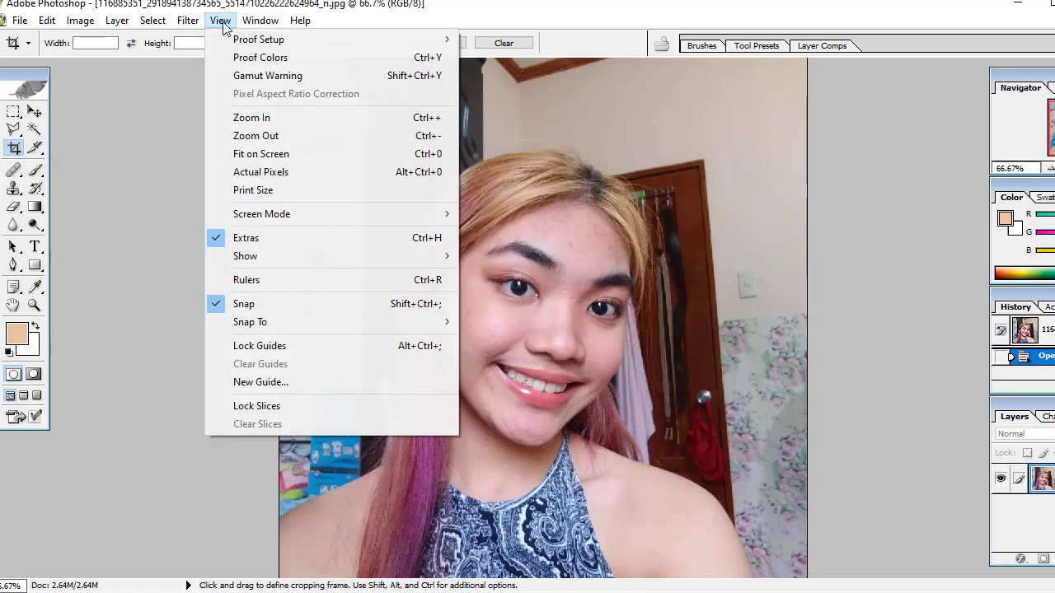
click(264, 115)
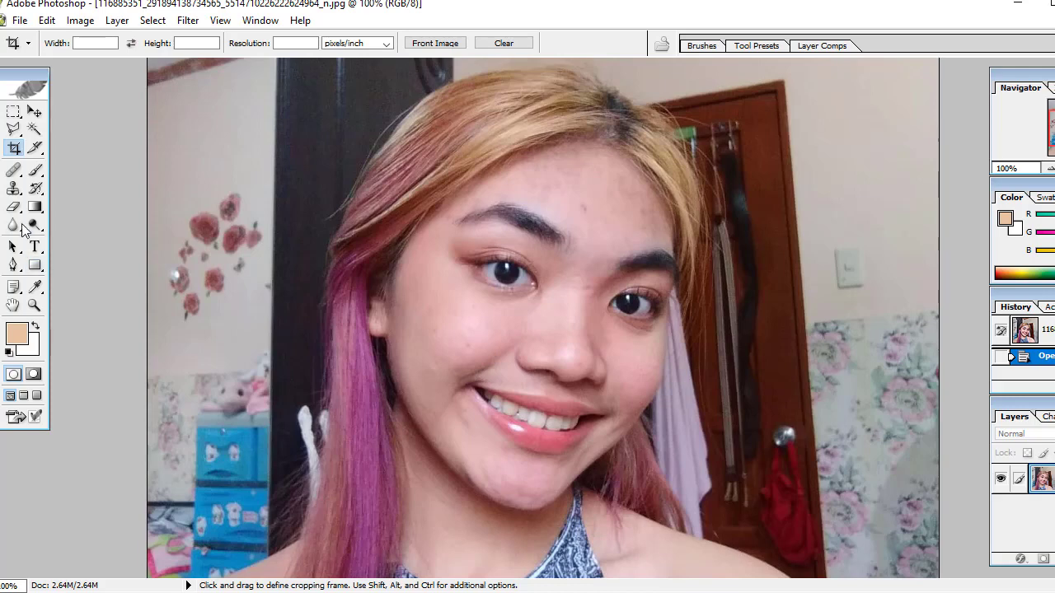
click(13, 169)
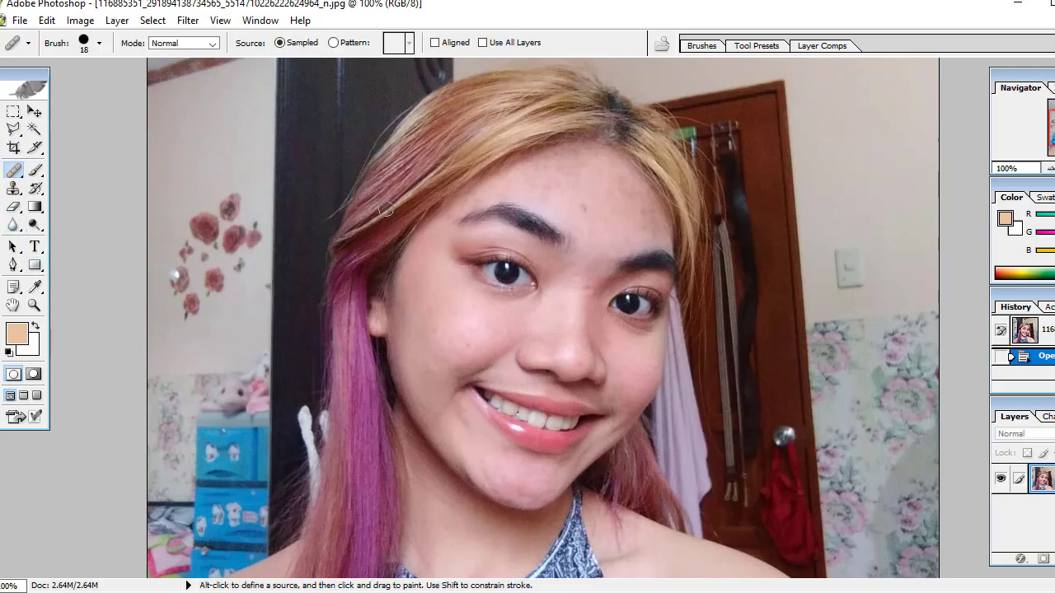
alt+click(590, 198)
click(583, 207)
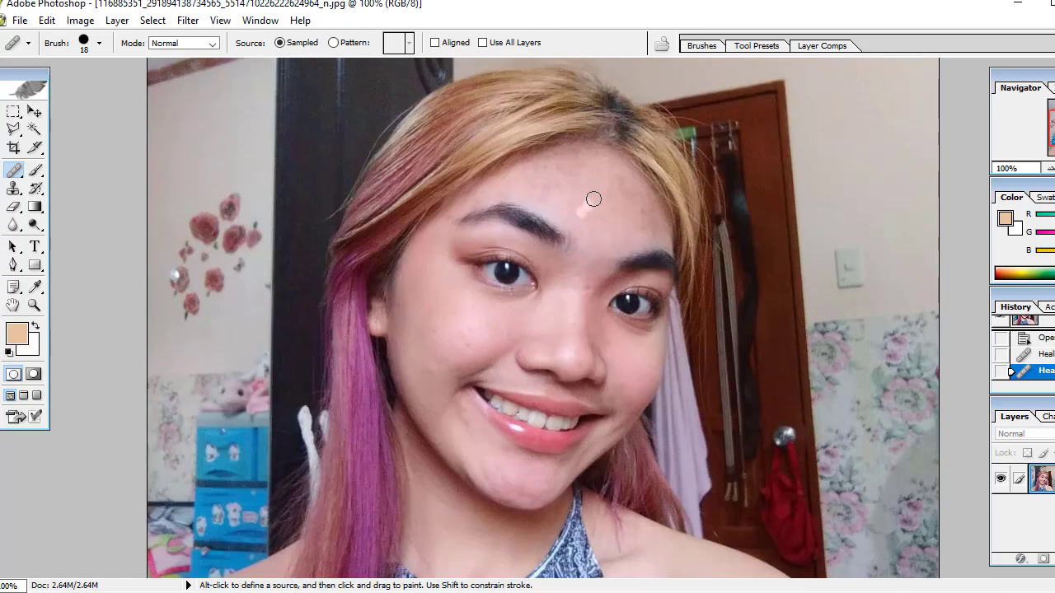
Step: Sample clean forehead skin and dab the Healing Brush over the light forehead spot
click(593, 202)
click(587, 212)
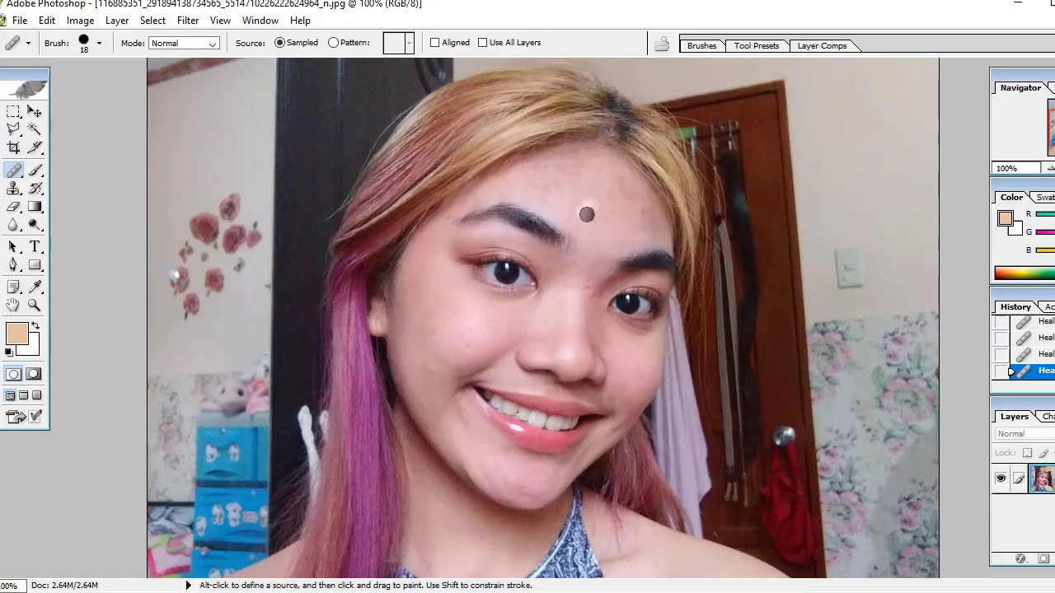
click(607, 190)
key(alt)
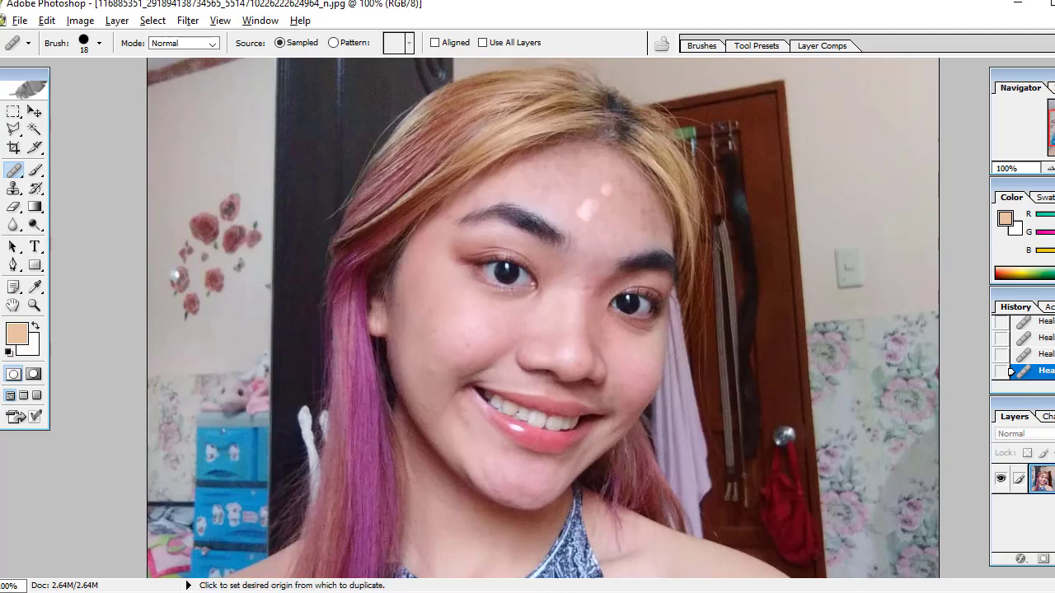
alt+click(557, 202)
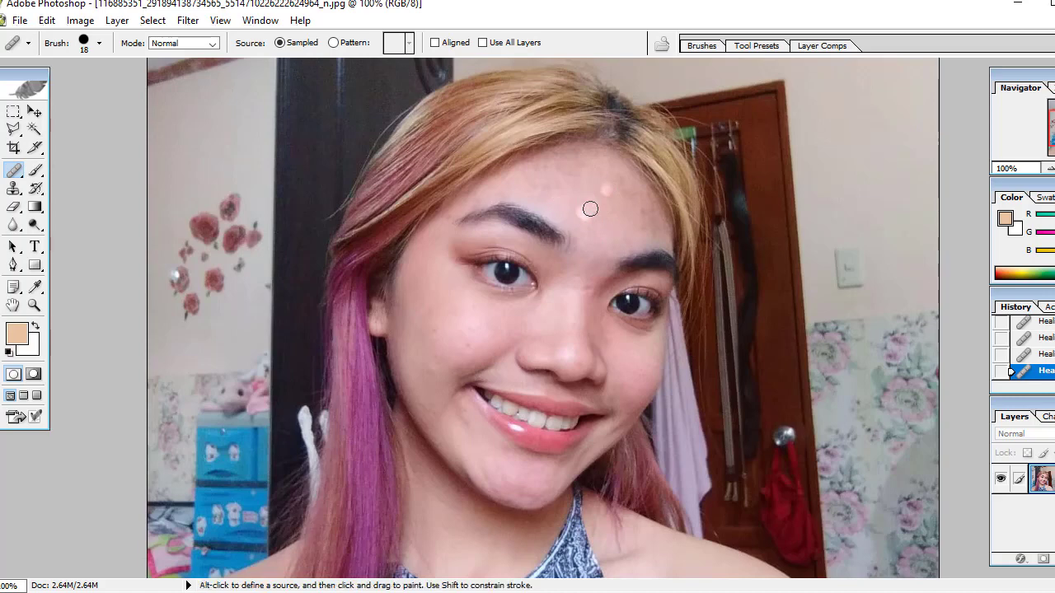
click(593, 208)
click(576, 201)
Step: Paint healing strokes across the forehead and upper forehead spots
click(548, 185)
drag(548, 185, 567, 193)
click(539, 170)
click(525, 187)
drag(563, 191, 649, 214)
click(623, 237)
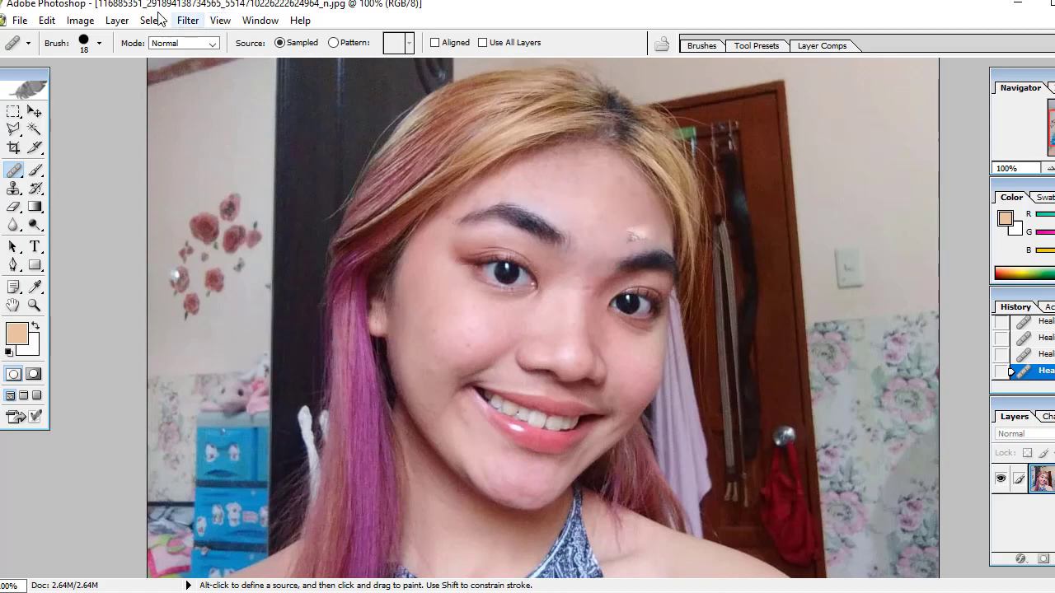
Step: Step backward three times to undo the recent forehead healing strokes
click(46, 20)
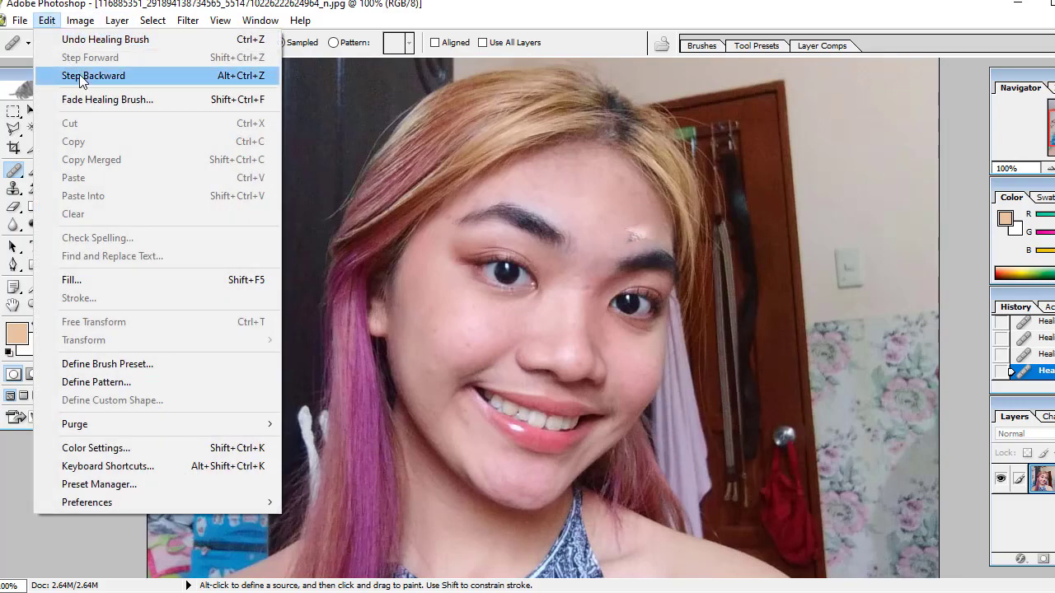
click(79, 75)
click(46, 20)
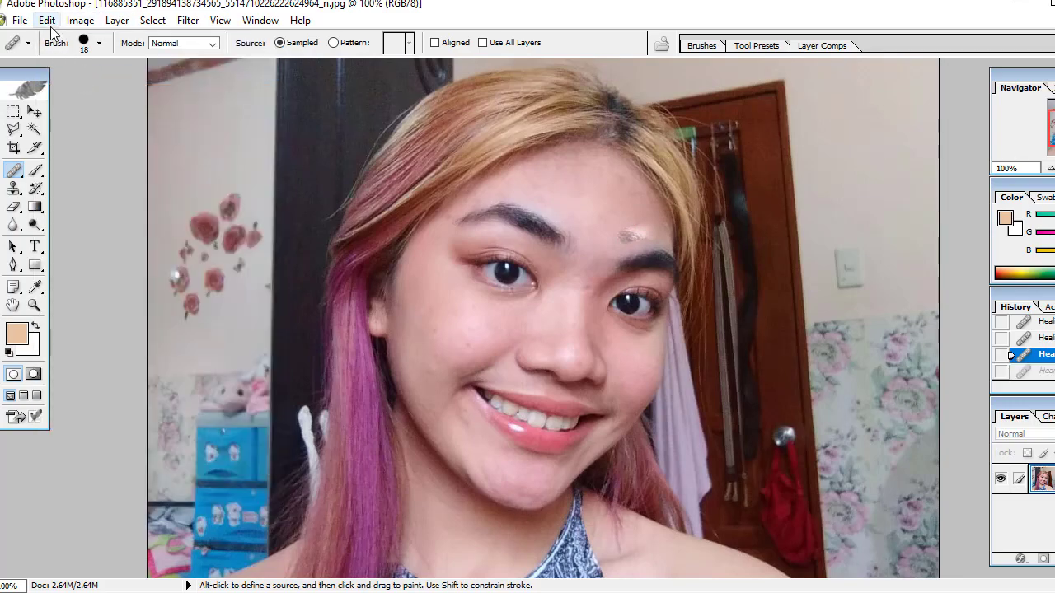
click(79, 75)
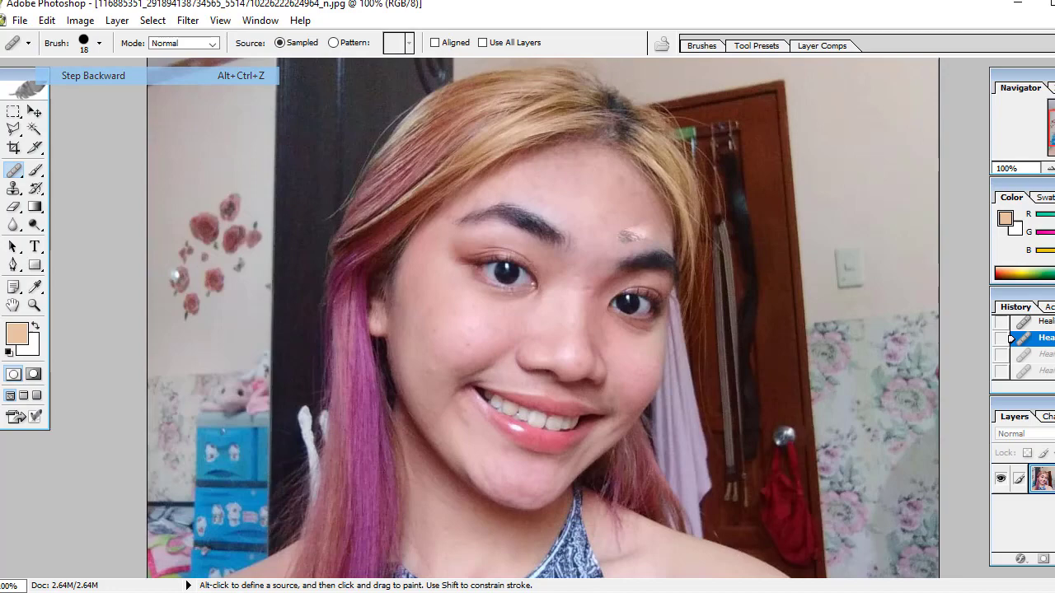
click(46, 20)
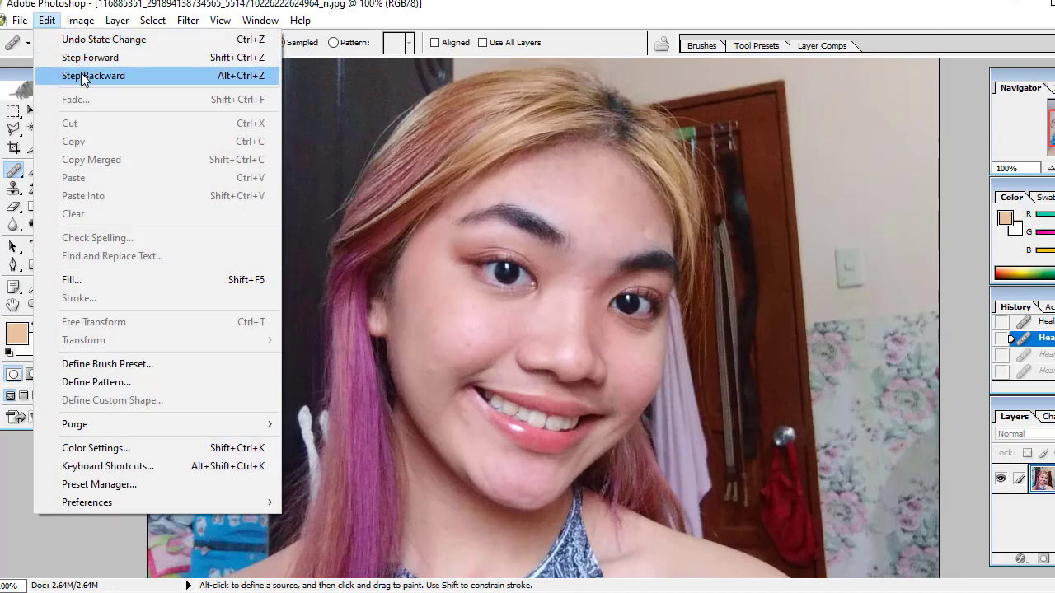
click(81, 75)
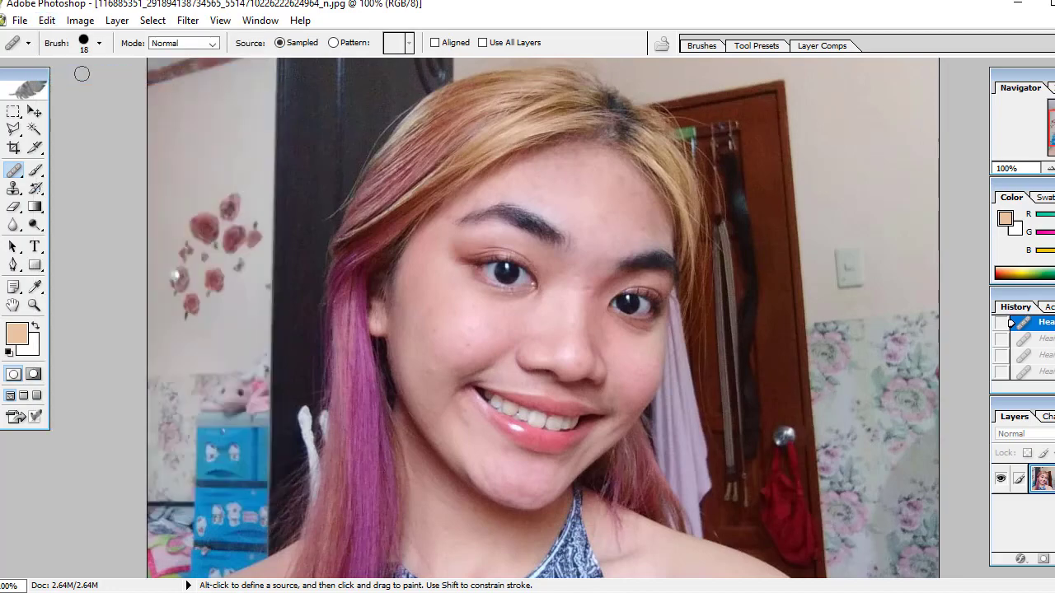
click(224, 21)
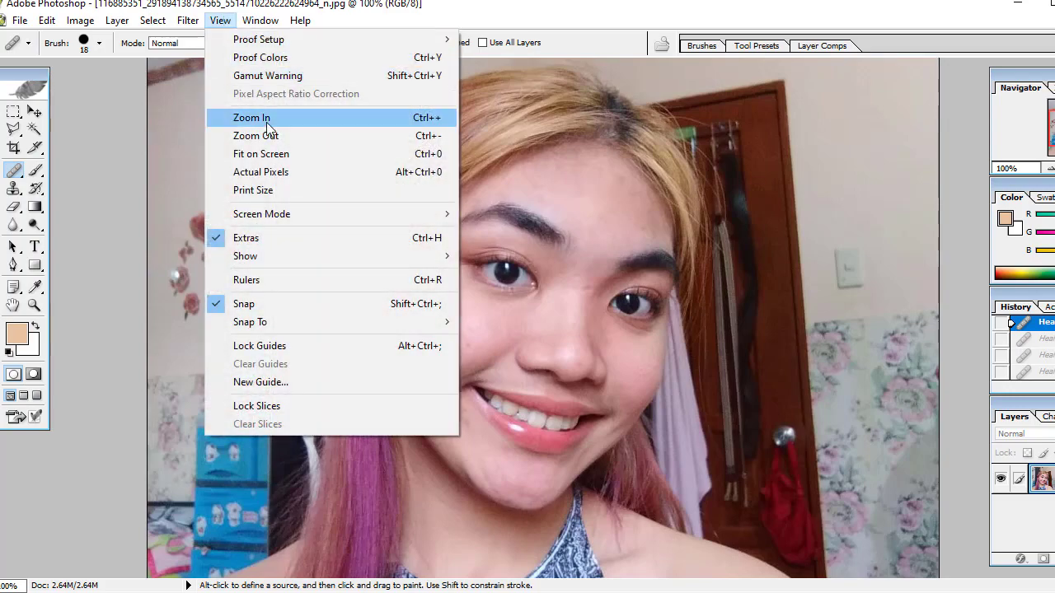
Step: Zoom the photo to 200% and heal the blemishes across the cheek
click(265, 116)
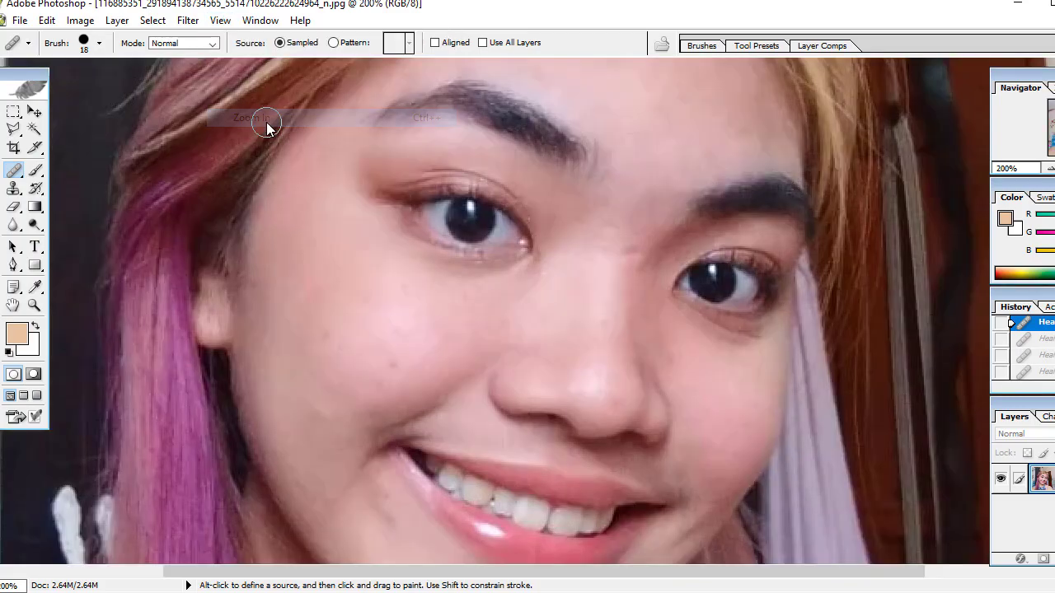
click(609, 234)
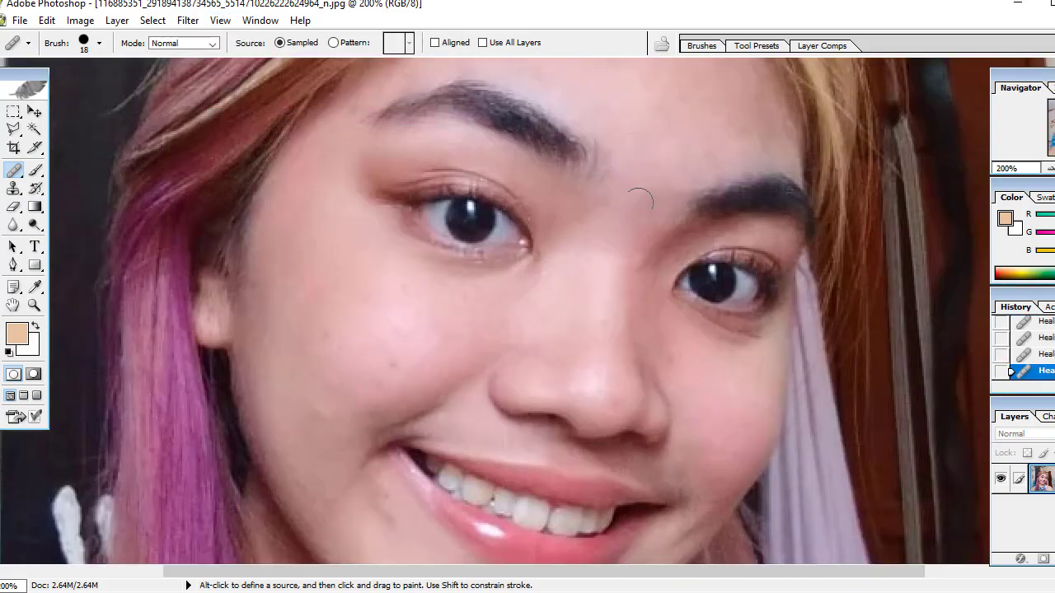
click(366, 372)
click(349, 391)
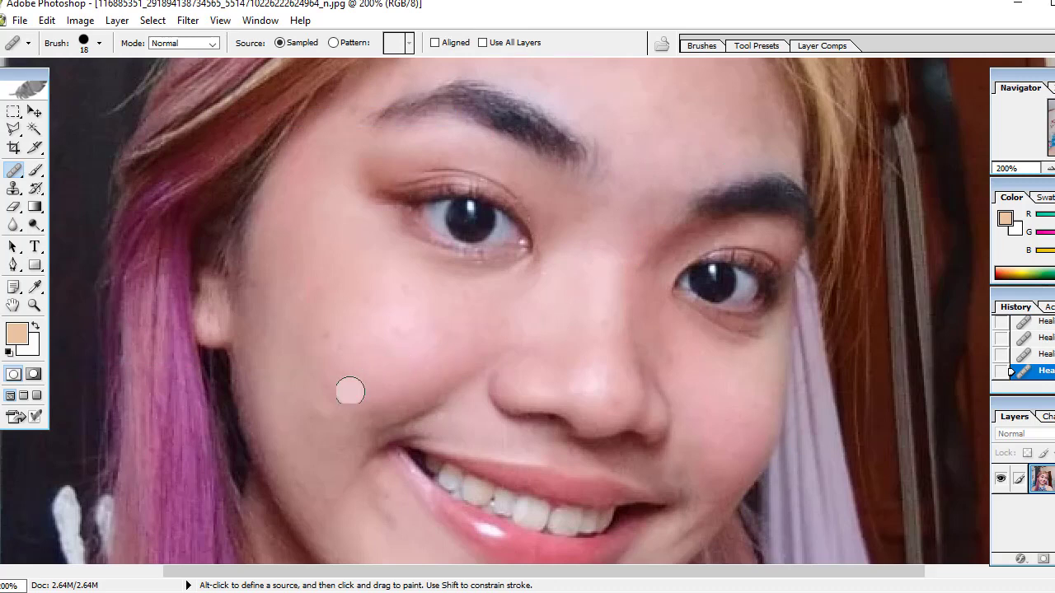
click(330, 417)
click(364, 418)
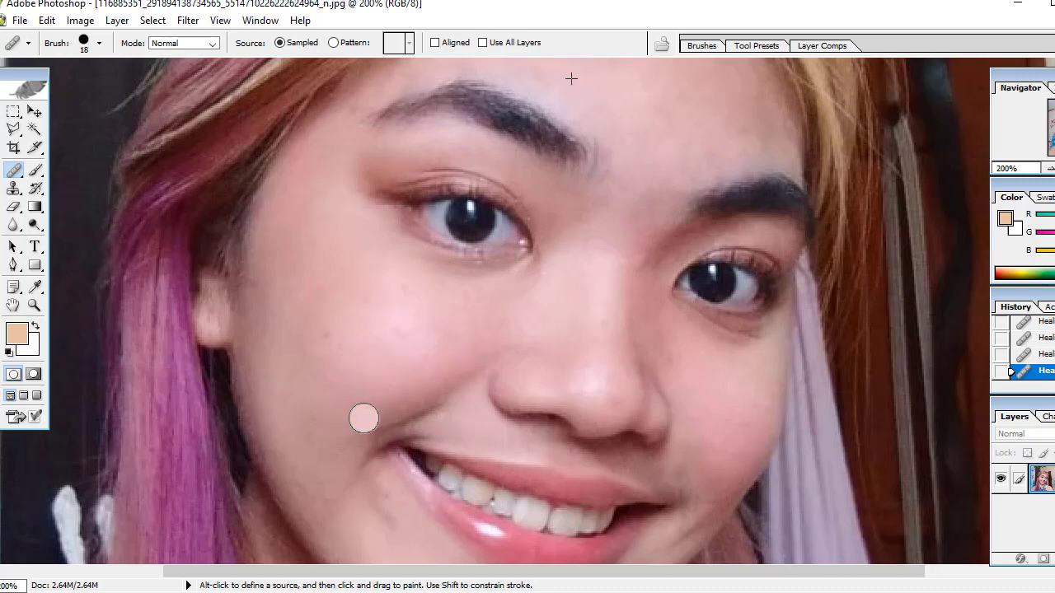
click(330, 333)
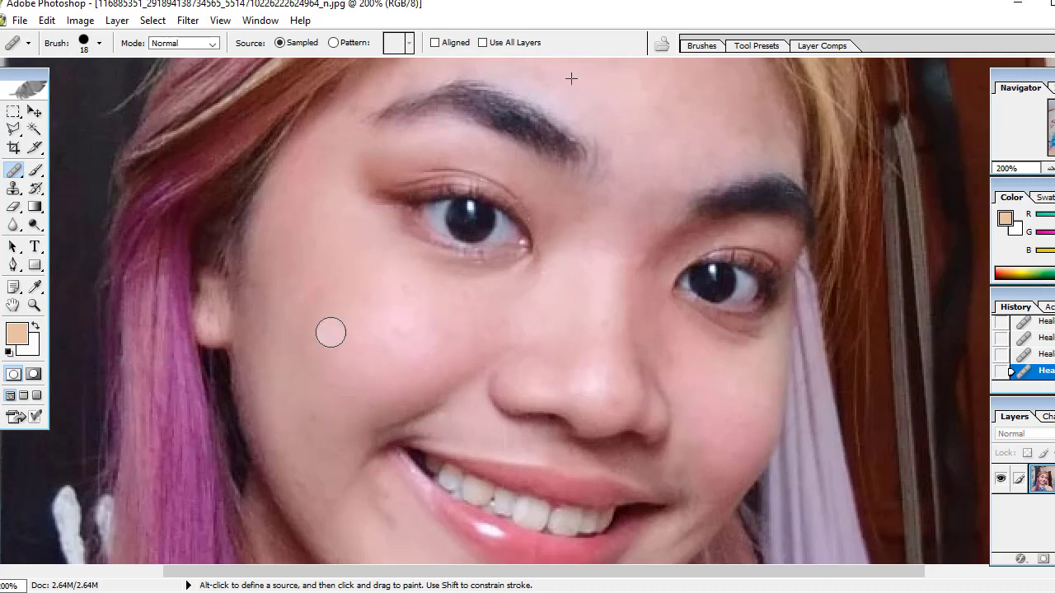
click(310, 423)
click(311, 296)
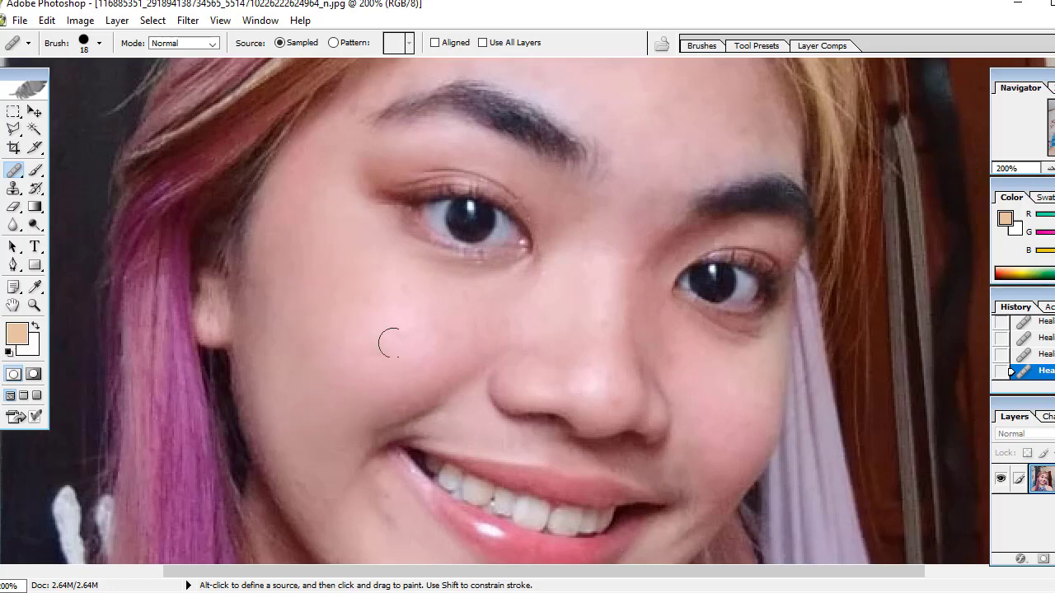
Step: Heal the reddish spots between the eyes
scroll(440, 327, up, 3)
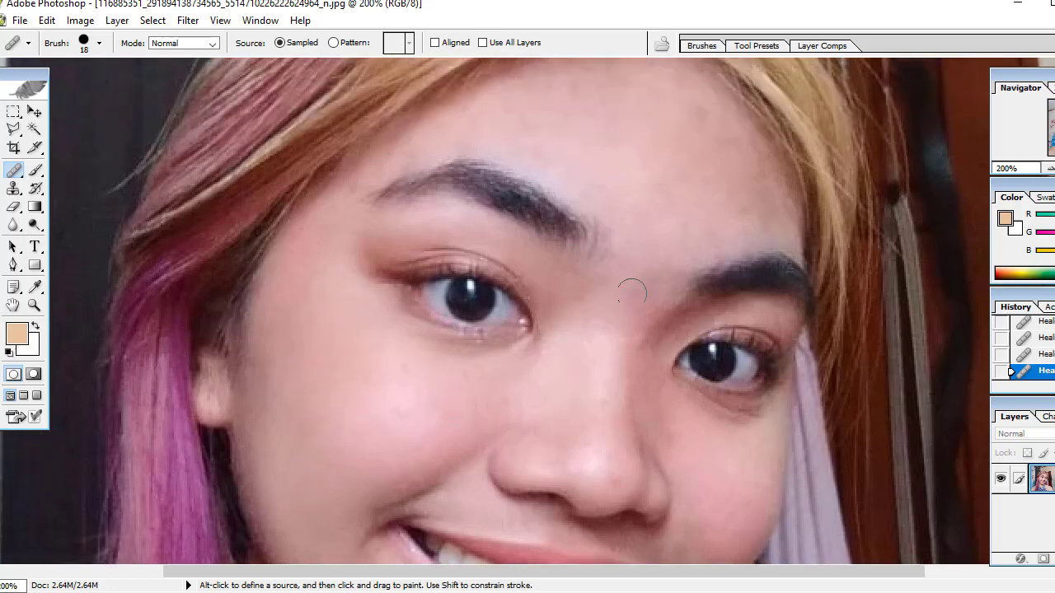
click(635, 329)
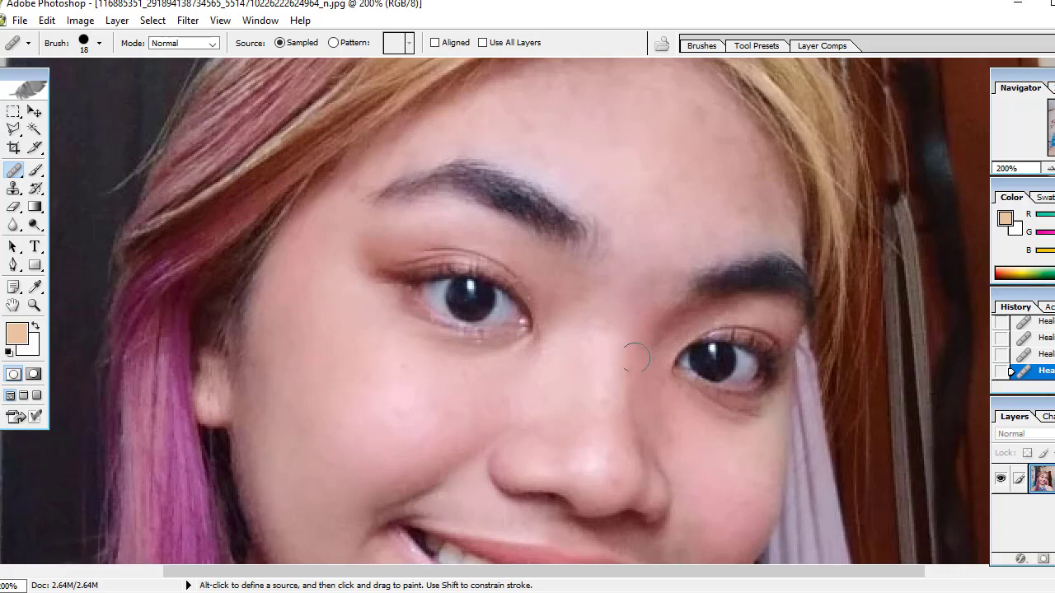
click(663, 313)
scroll(628, 223, up, 2)
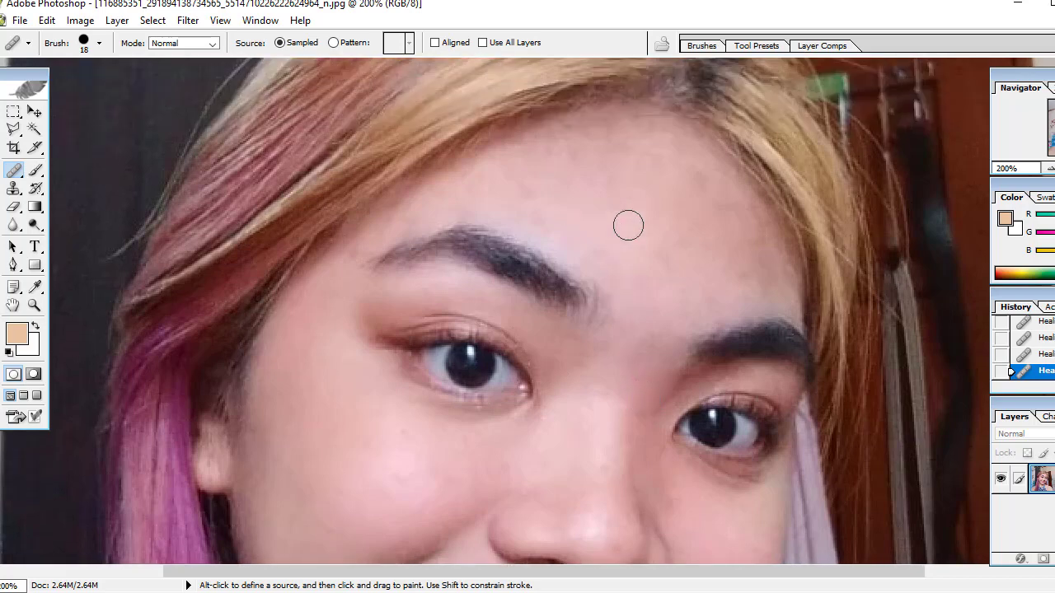
scroll(628, 226, up, 2)
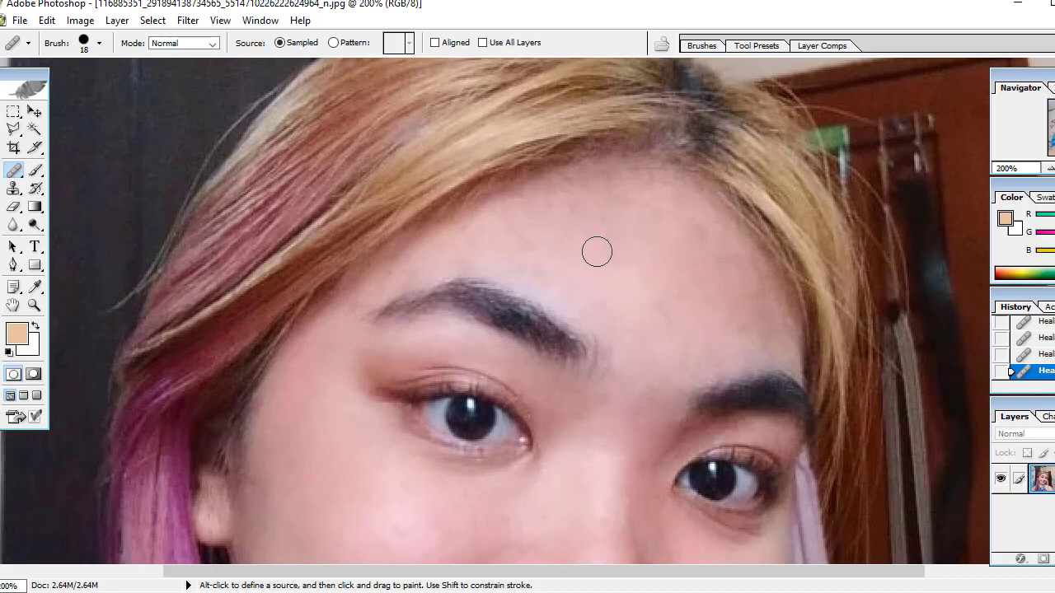
click(611, 405)
Step: Heal the forehead blemishes and the spot above the eyebrow using brow-side skin as source
click(692, 241)
click(763, 335)
mouse_move(755, 294)
mouse_down()
mouse_move(681, 357)
mouse_move(668, 301)
mouse_up()
mouse_move(659, 196)
mouse_down()
mouse_move(681, 216)
mouse_move(619, 250)
mouse_up()
click(407, 274)
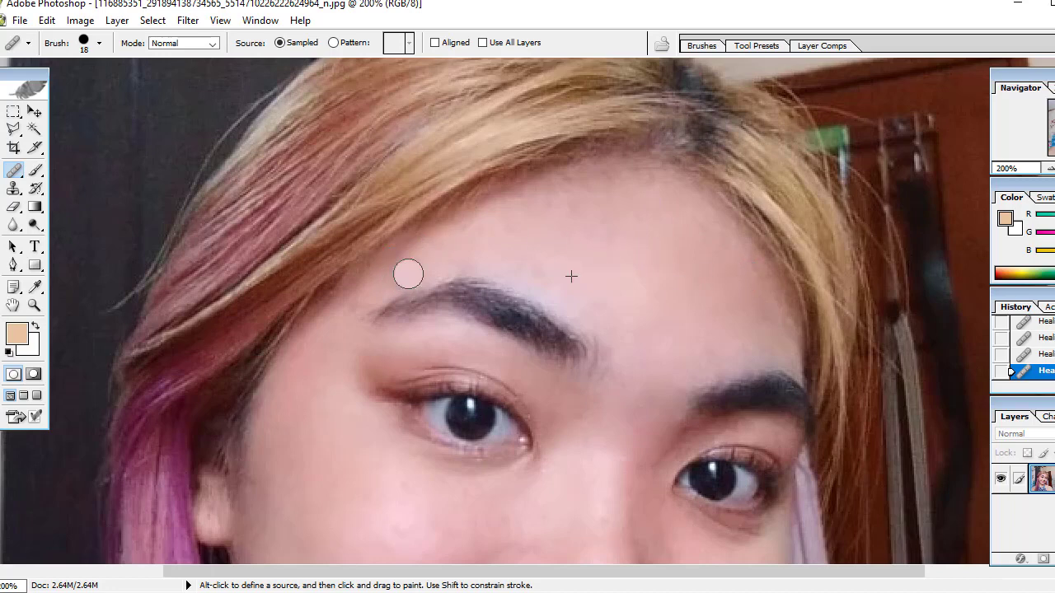
alt+click(504, 271)
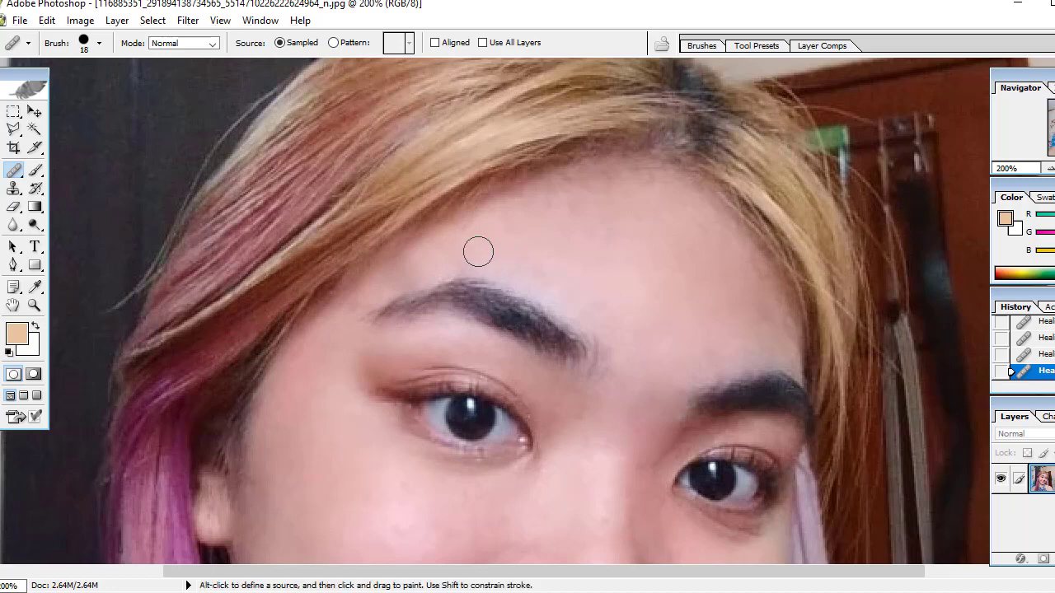
click(403, 271)
Step: Set the healing brush diameter to 9 px and heal spots above the inner eyebrow
click(100, 44)
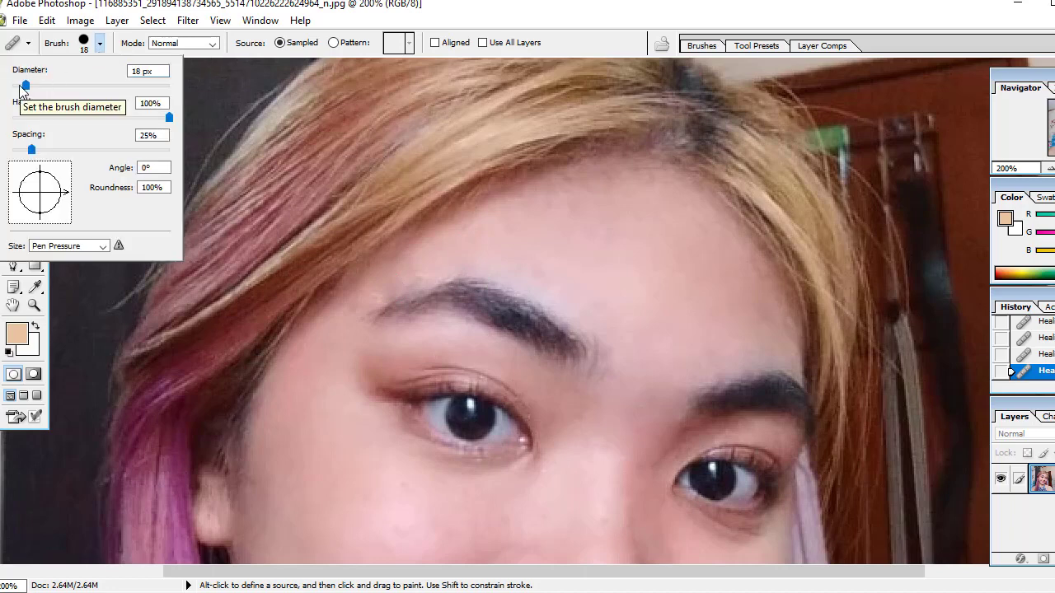
drag(24, 86, 19, 85)
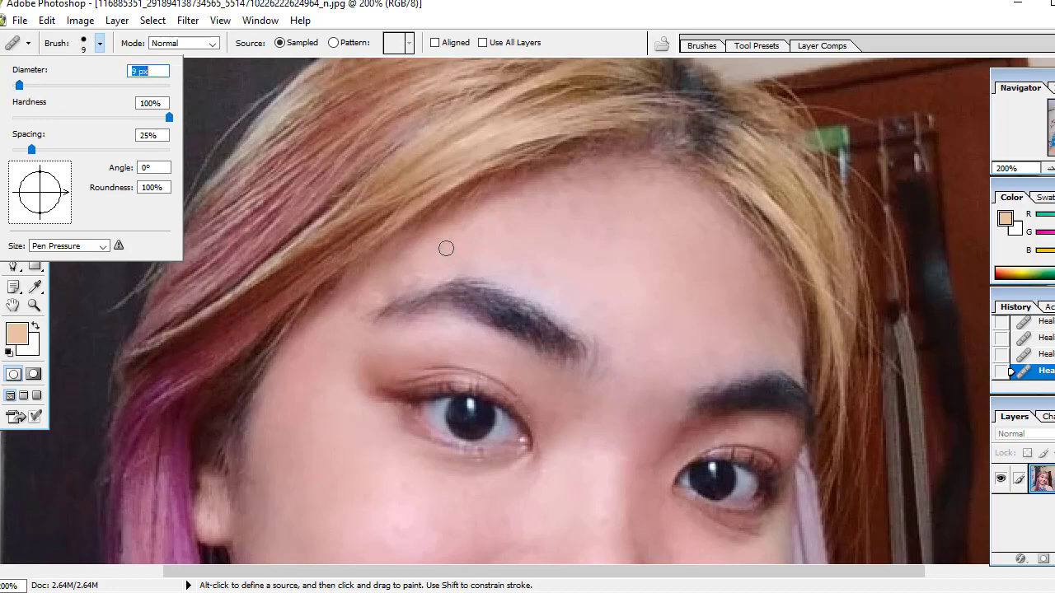
alt+click(501, 261)
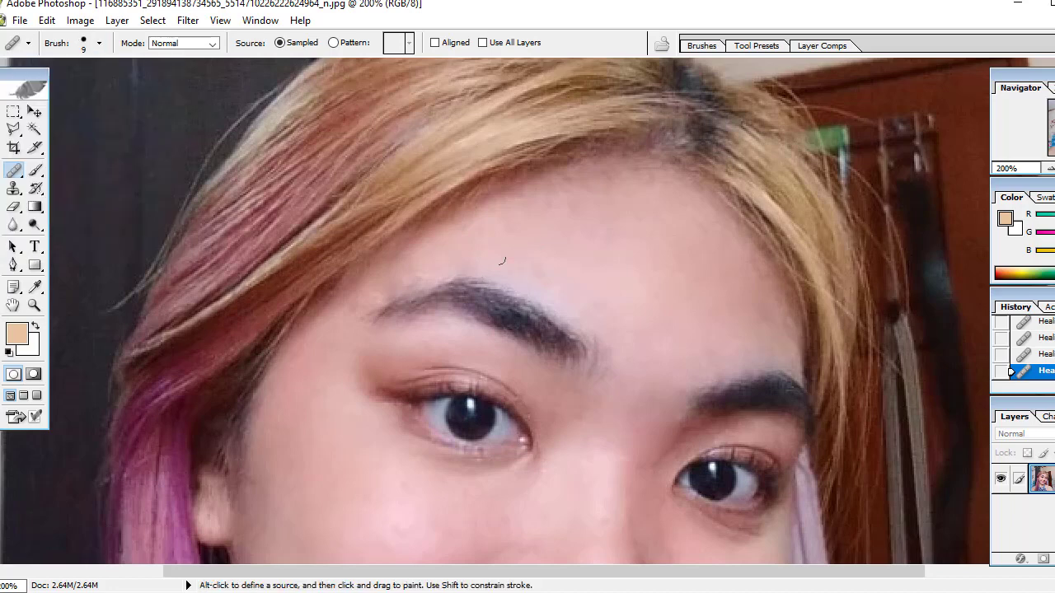
mouse_move(387, 262)
mouse_down()
mouse_move(406, 272)
mouse_move(354, 309)
mouse_move(408, 280)
mouse_move(377, 304)
mouse_up()
drag(410, 258, 370, 310)
Step: Resample clean cheek skin and heal the blemishes across the cheek
scroll(498, 430, down, 3)
scroll(520, 385, down, 3)
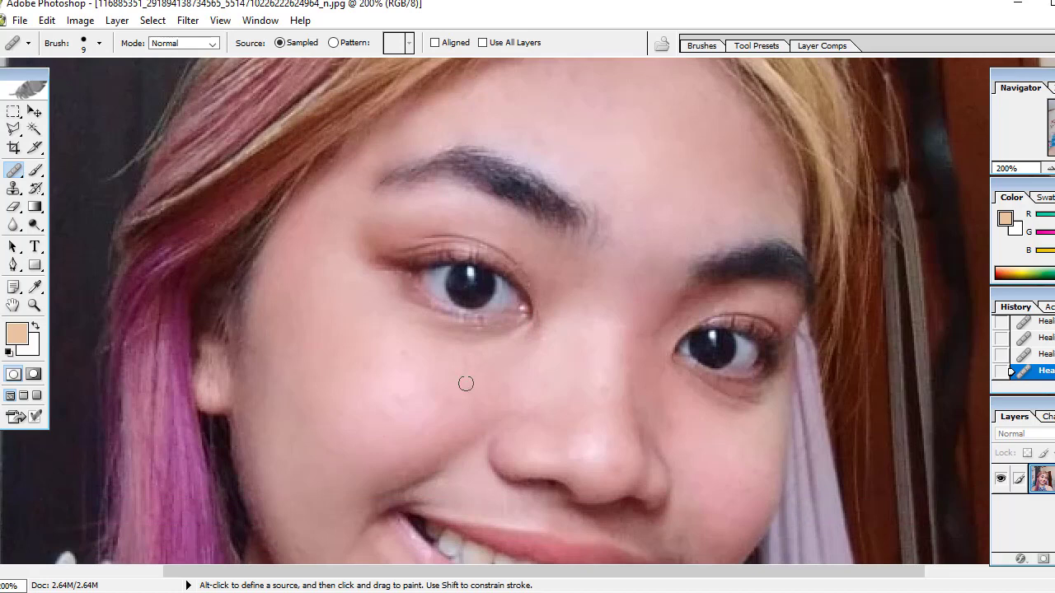
drag(445, 409, 442, 396)
alt+click(400, 374)
drag(431, 361, 396, 358)
drag(454, 365, 476, 395)
click(476, 409)
mouse_move(486, 379)
mouse_down()
mouse_move(516, 371)
mouse_move(435, 420)
mouse_move(454, 395)
mouse_up()
Step: Heal the blemishes on the nose tip and along the nose
scroll(407, 396, down, 2)
scroll(366, 396, down, 2)
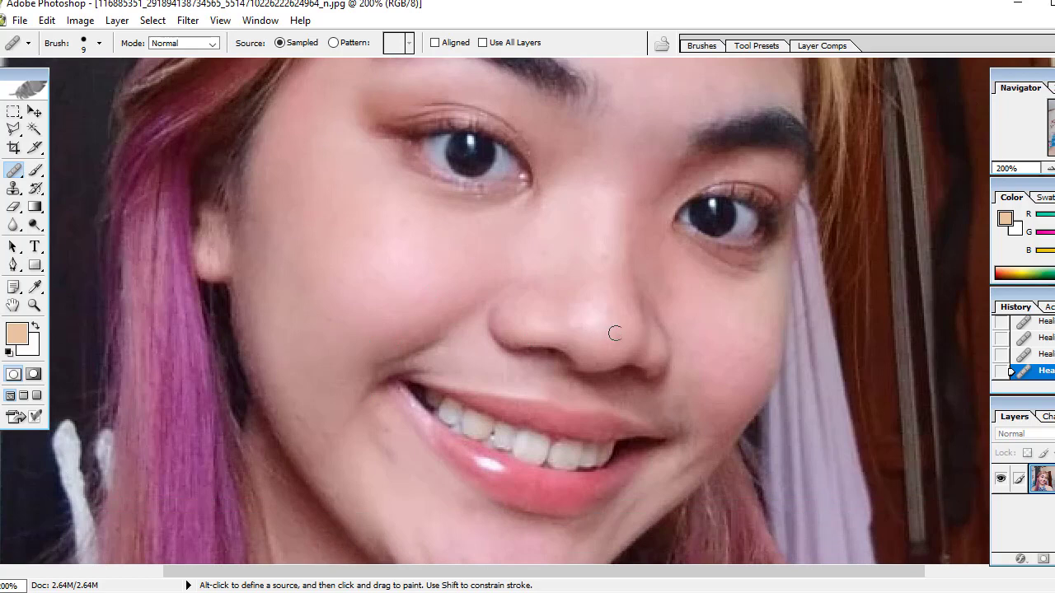
drag(614, 333, 609, 317)
drag(601, 180, 597, 203)
Step: Heal the dark spots around the mouth corner and on the lower cheek
scroll(599, 239, down, 2)
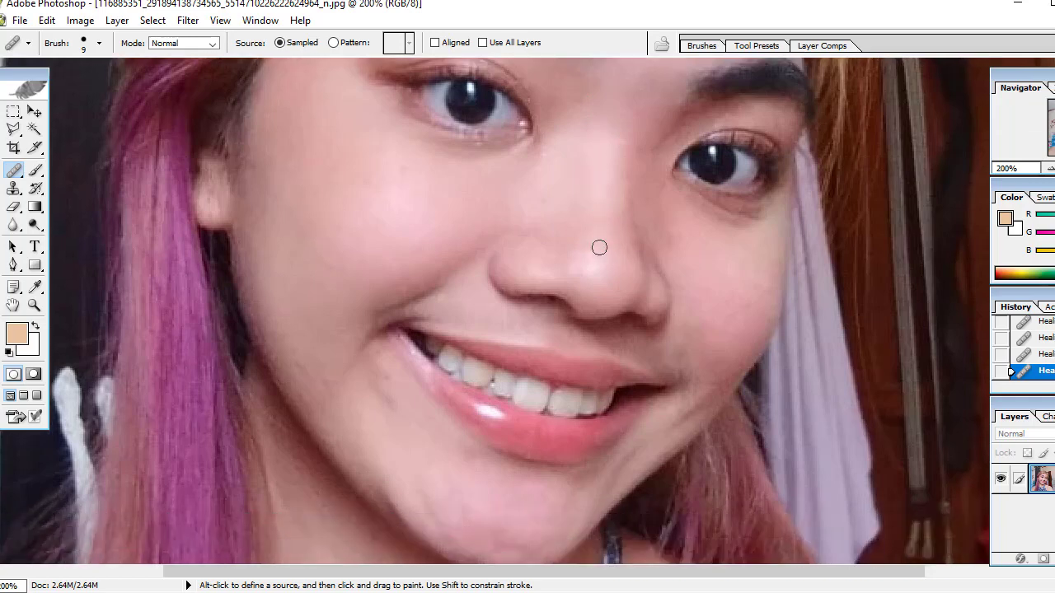
click(398, 168)
drag(387, 385, 396, 405)
click(380, 368)
scroll(425, 437, down, 2)
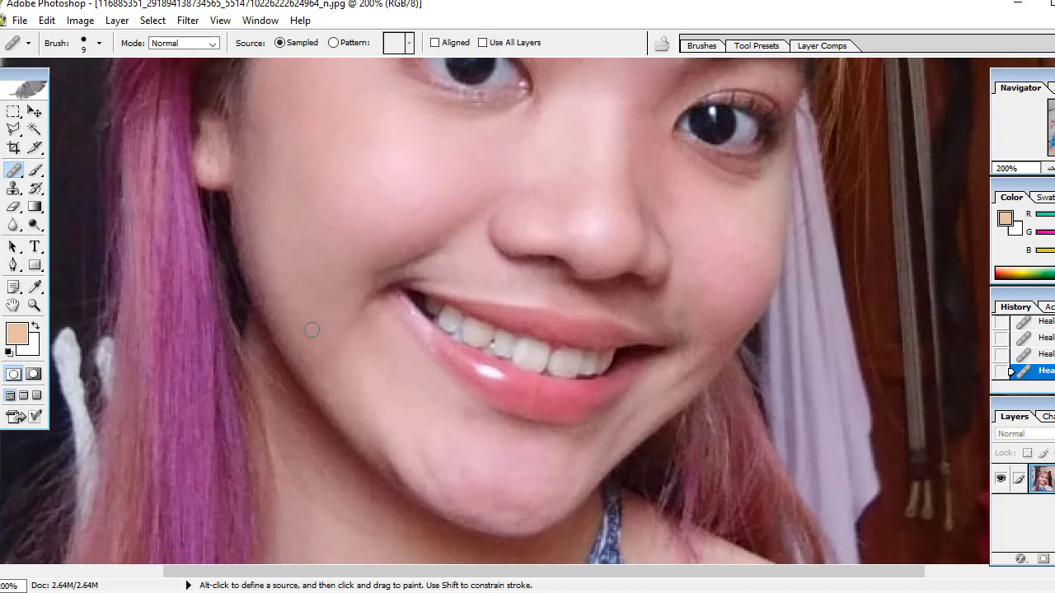
click(309, 355)
Step: Retouch the many small spots on the chin and below the lip
click(429, 464)
click(436, 490)
click(412, 442)
click(499, 485)
click(499, 505)
click(483, 483)
drag(532, 507, 561, 487)
click(566, 465)
click(459, 403)
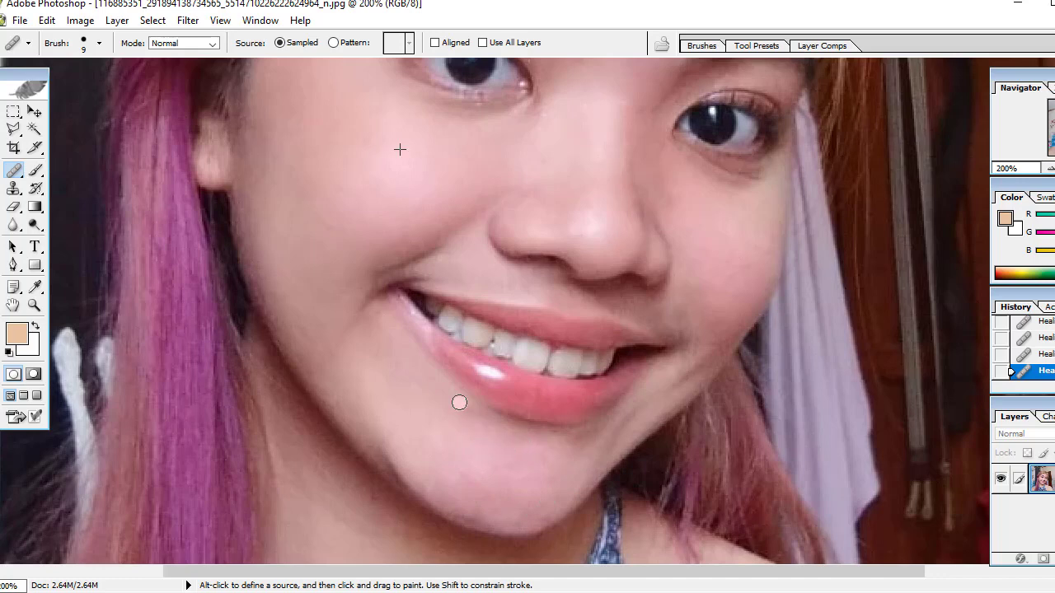
click(477, 504)
click(472, 507)
click(527, 447)
click(503, 438)
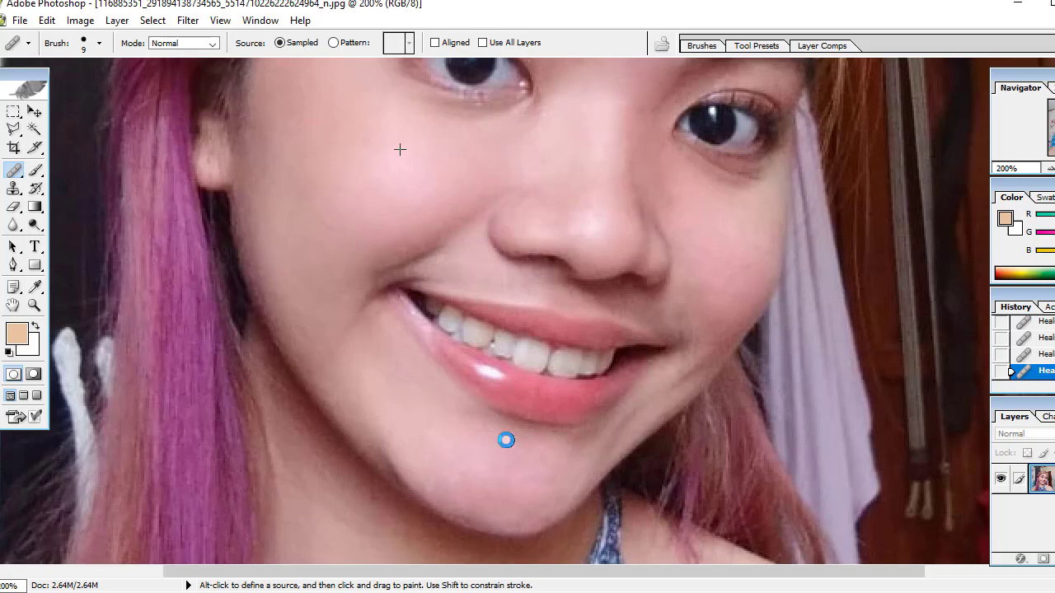
click(425, 433)
Step: Heal the cheek beside the nose and between the eyes, then select the Blur tool
click(664, 171)
scroll(662, 209, up, 2)
scroll(660, 206, up, 2)
scroll(656, 226, up, 1)
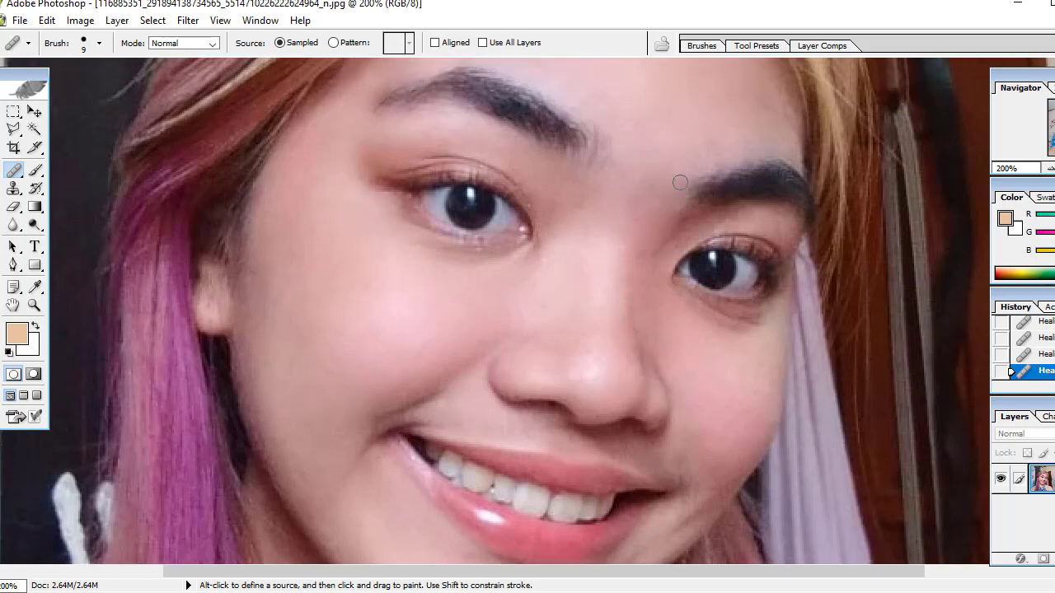
scroll(679, 182, up, 1)
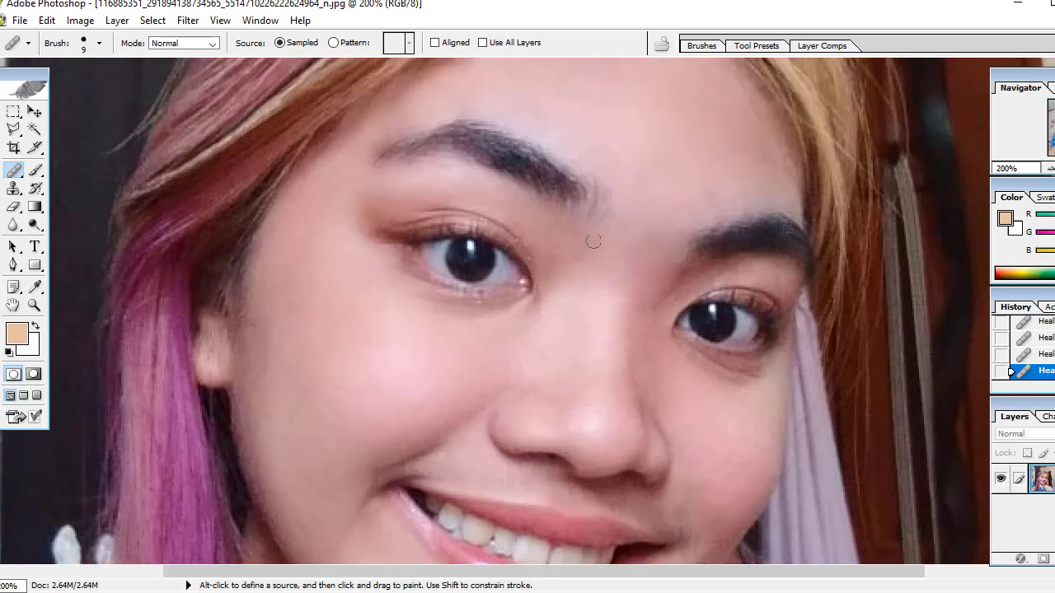
mouse_move(576, 258)
mouse_down()
mouse_move(572, 236)
mouse_move(601, 272)
mouse_up()
scroll(455, 318, down, 2)
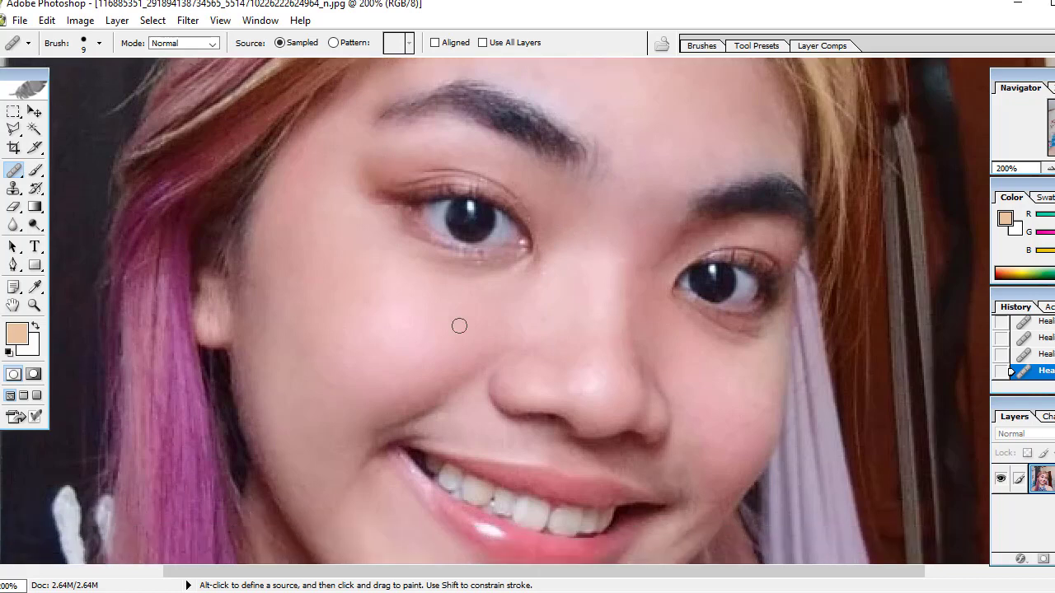
scroll(459, 325, down, 1)
scroll(467, 339, down, 1)
scroll(469, 375, down, 3)
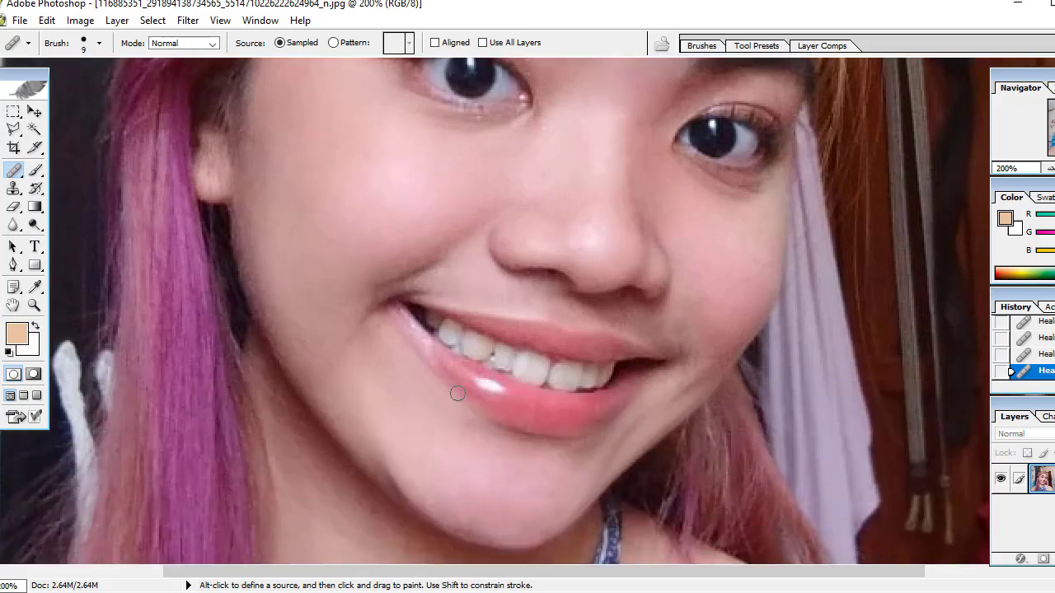
scroll(458, 394, down, 3)
scroll(457, 393, down, 3)
scroll(458, 387, up, 2)
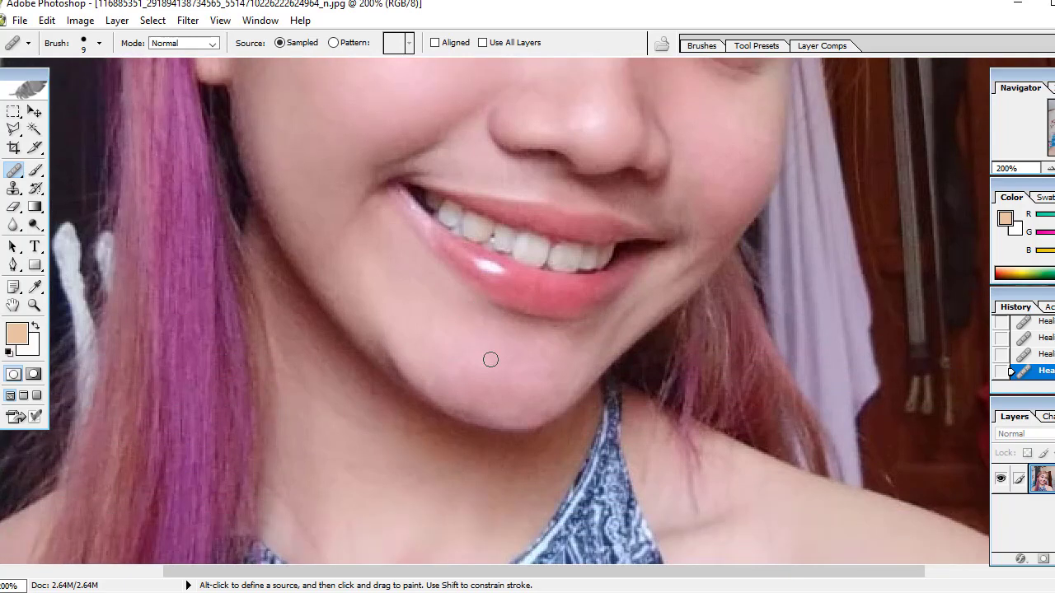
scroll(484, 365, up, 3)
scroll(471, 365, up, 3)
scroll(477, 370, up, 4)
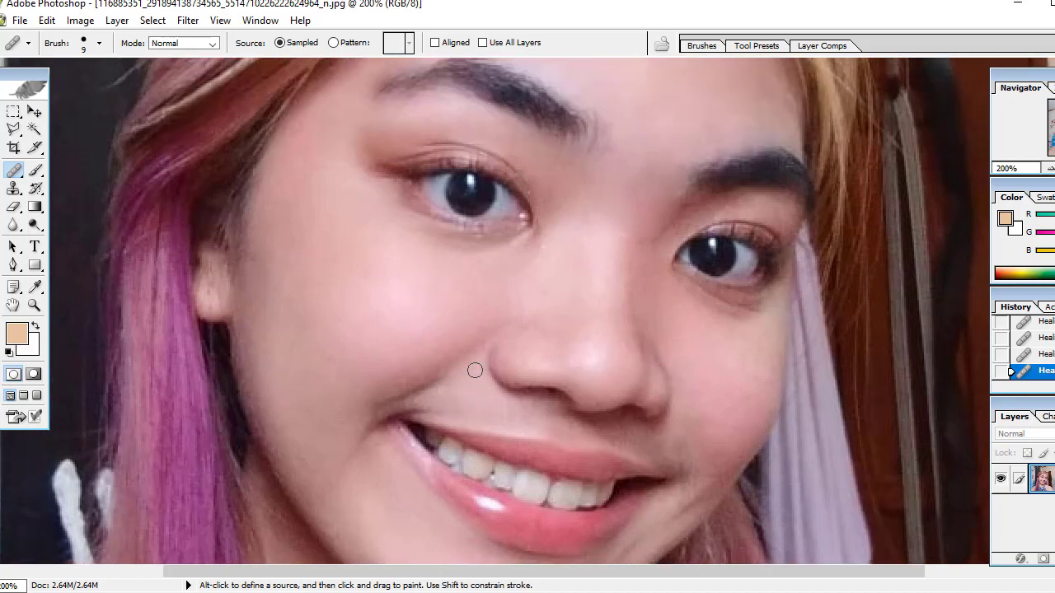
scroll(474, 370, up, 4)
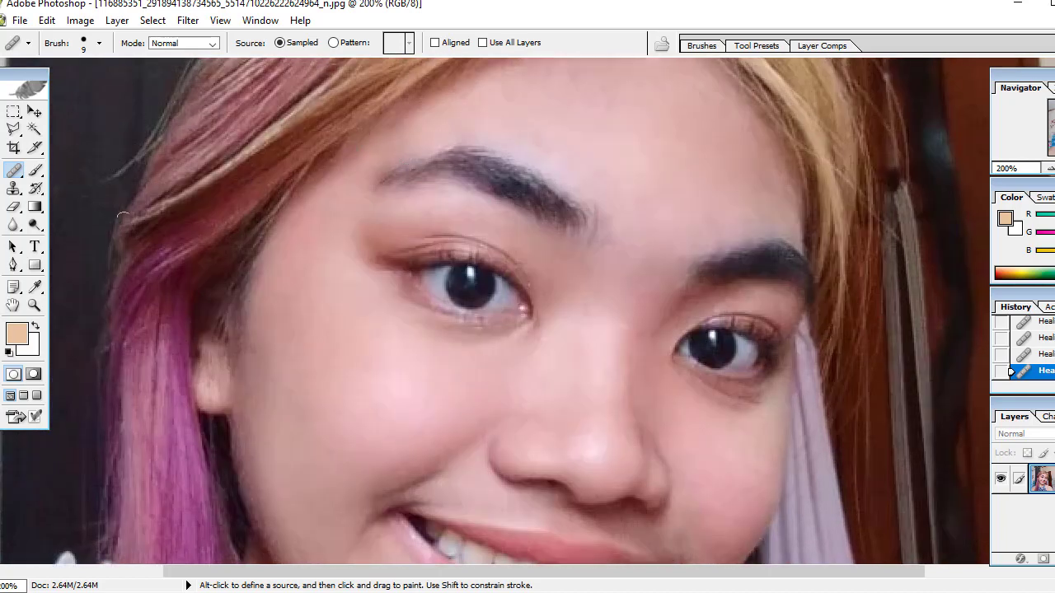
click(13, 225)
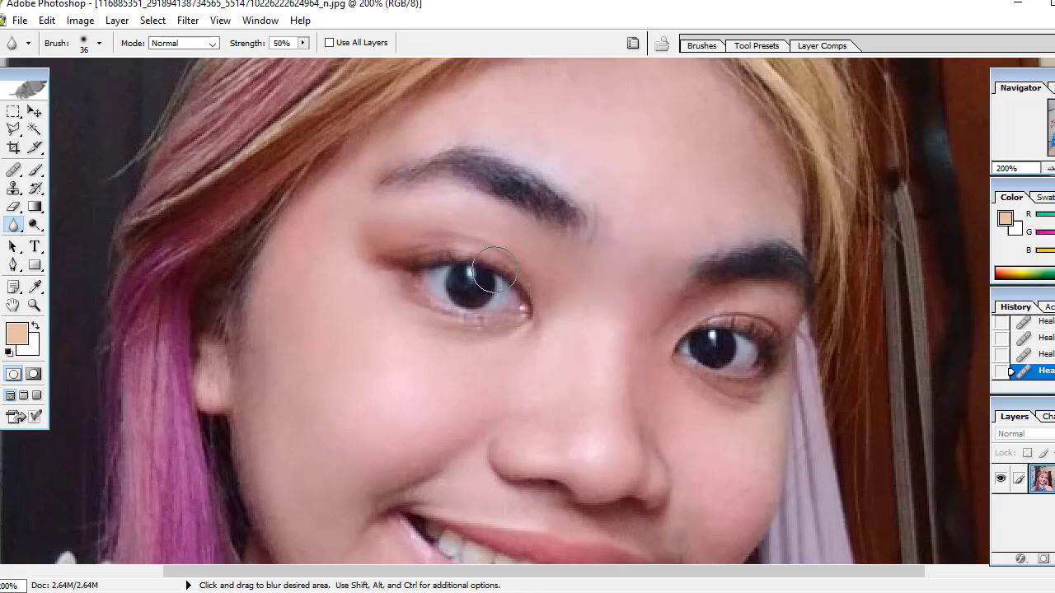
Step: Blur the skin beside the left eye, around the nose and across both cheeks, checking chin and neck
click(494, 272)
drag(289, 405, 275, 405)
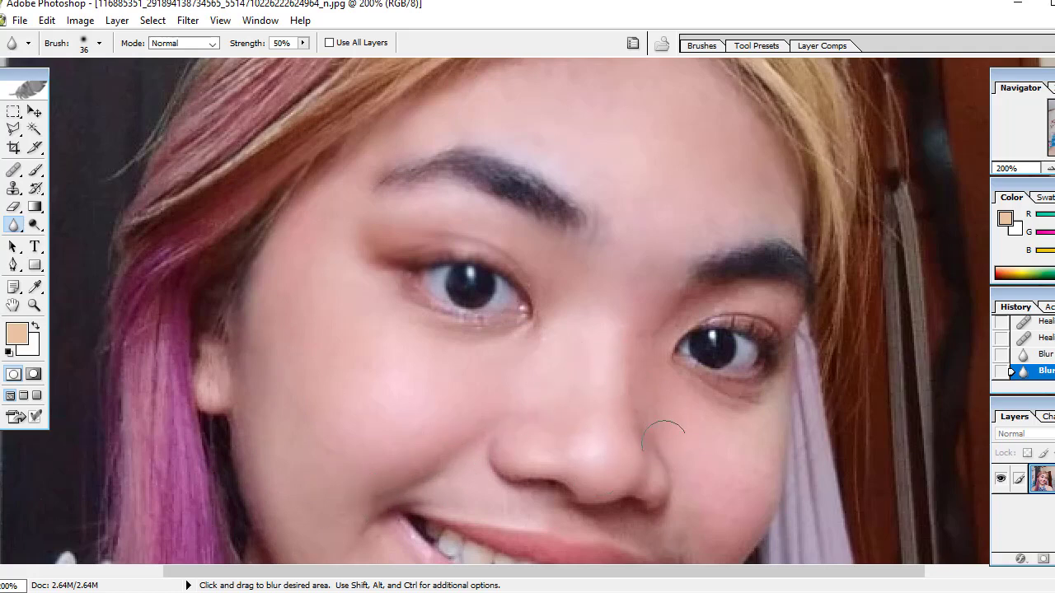
drag(628, 362, 628, 329)
drag(791, 288, 713, 276)
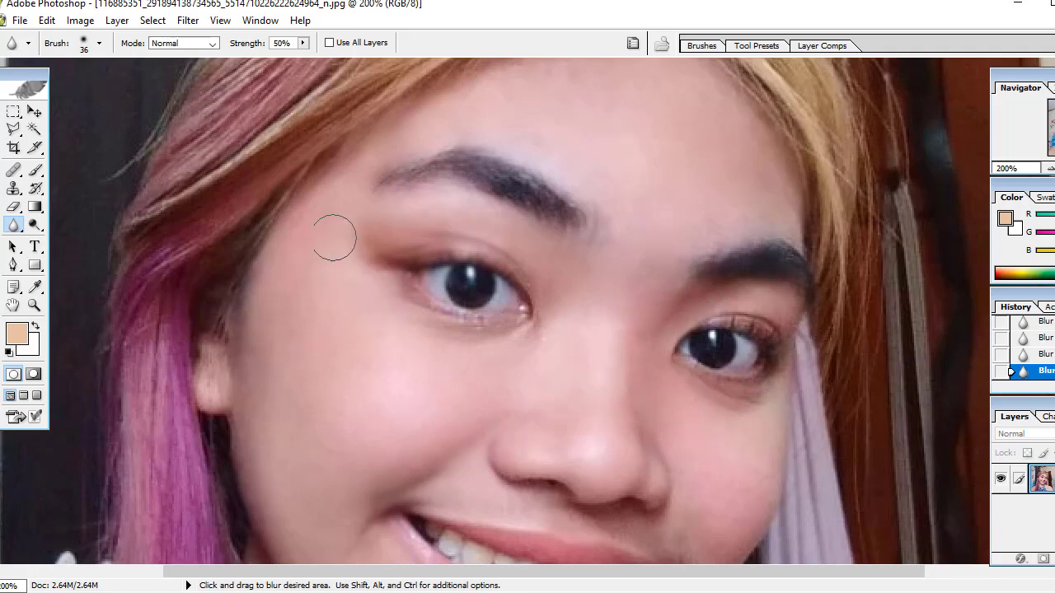
drag(329, 237, 278, 330)
scroll(330, 385, down, 2)
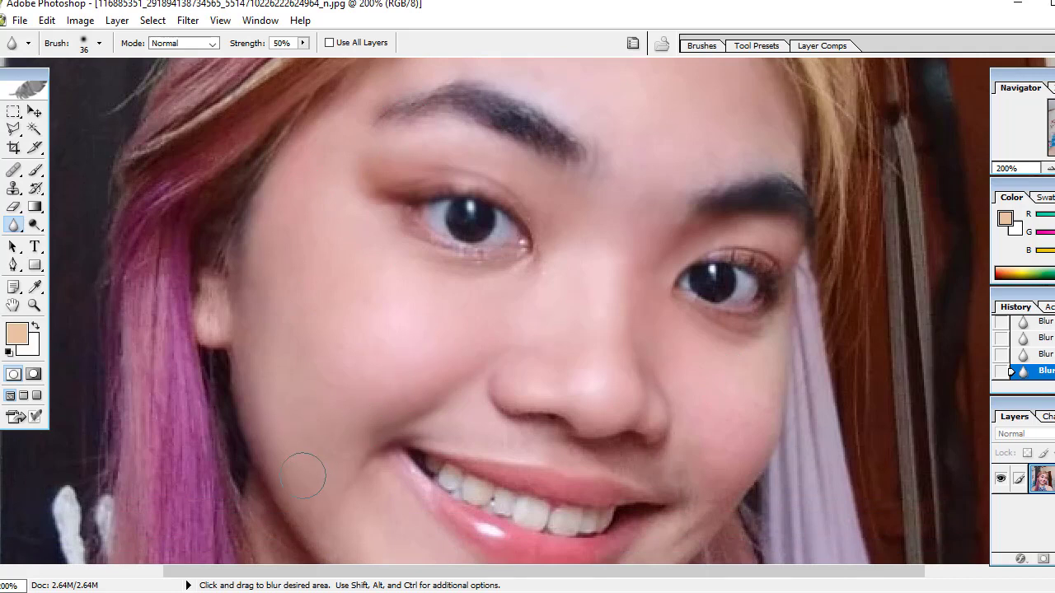
scroll(284, 459, down, 2)
scroll(284, 459, down, 2)
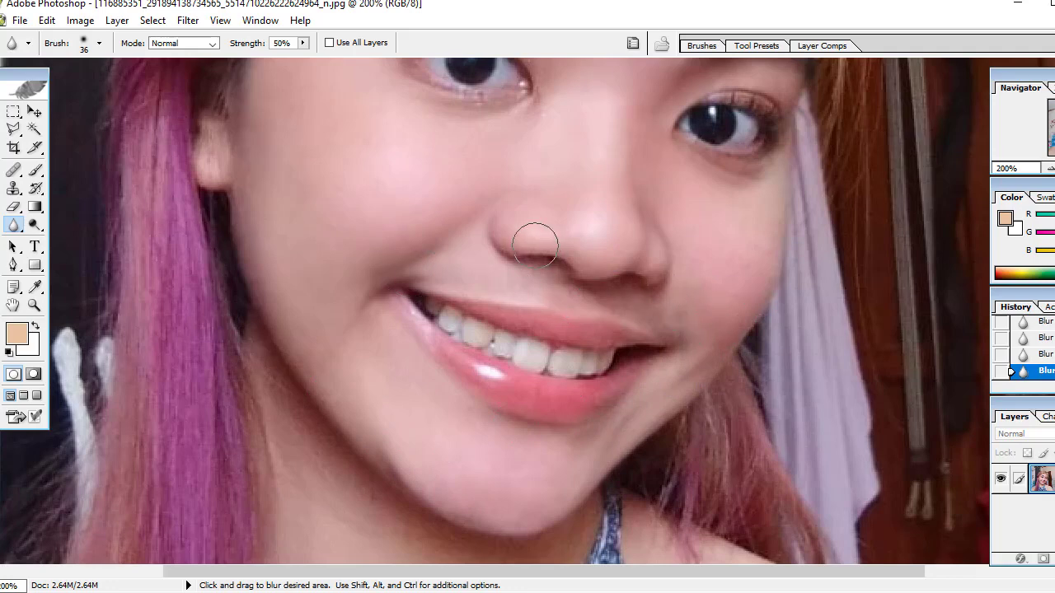
scroll(534, 235, down, 2)
scroll(544, 233, up, 2)
scroll(639, 297, down, 1)
scroll(577, 379, down, 3)
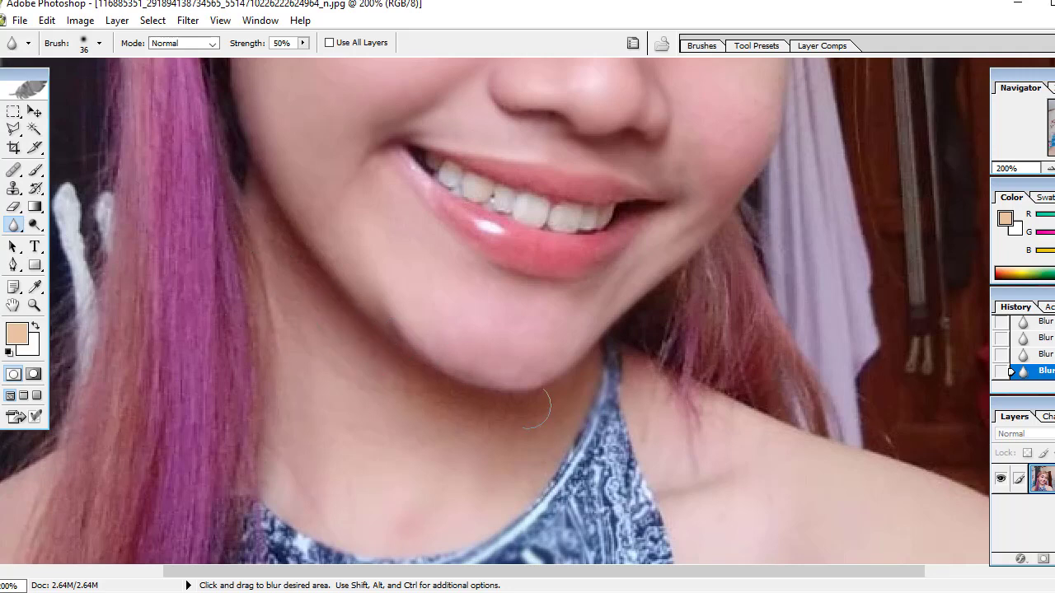
scroll(313, 309, down, 1)
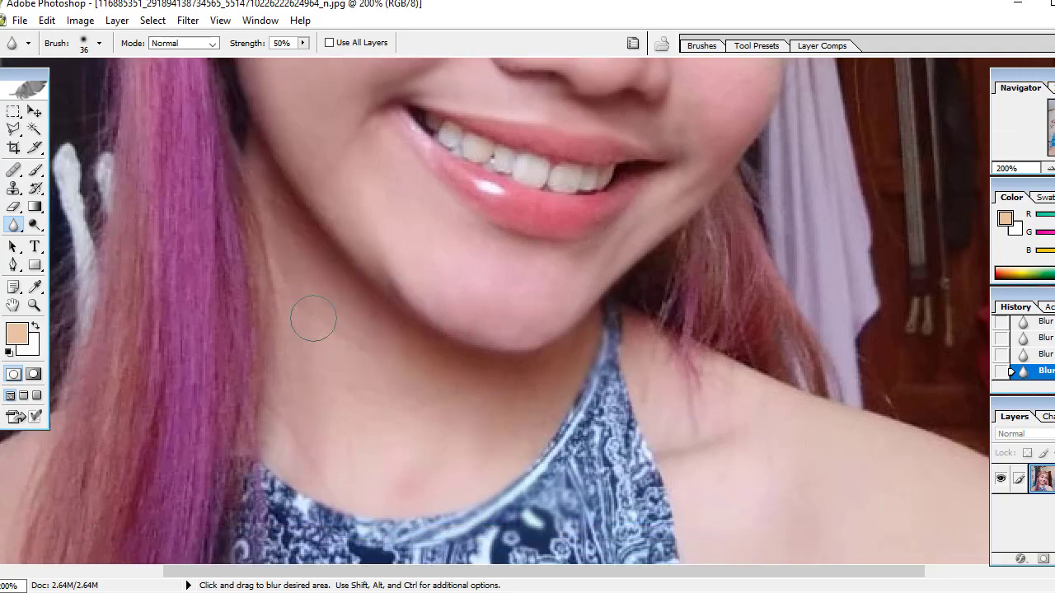
scroll(313, 313, down, 1)
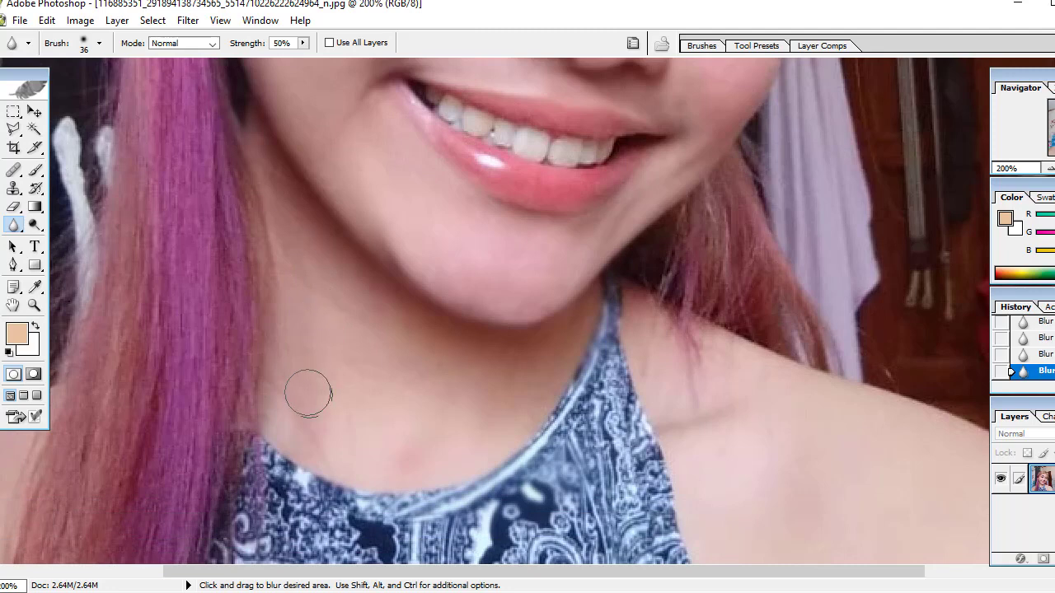
scroll(307, 387, down, 2)
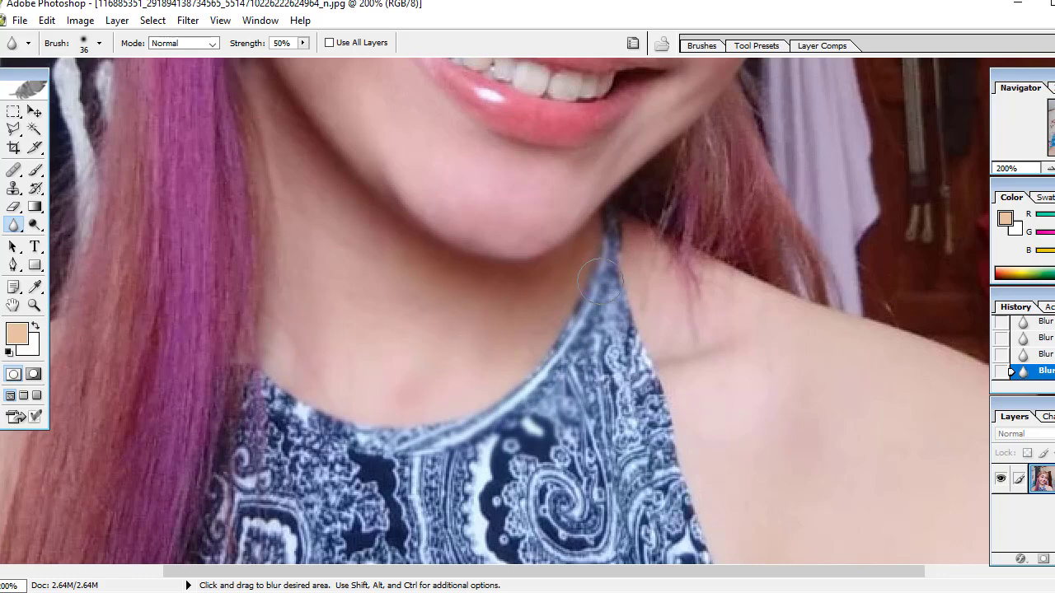
scroll(515, 309, up, 2)
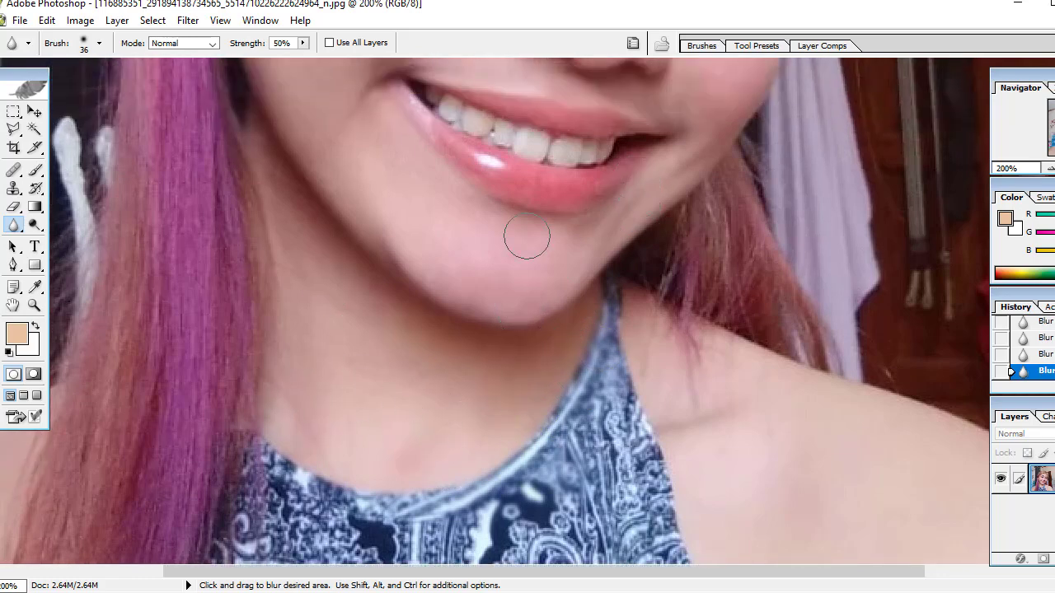
scroll(450, 179, up, 3)
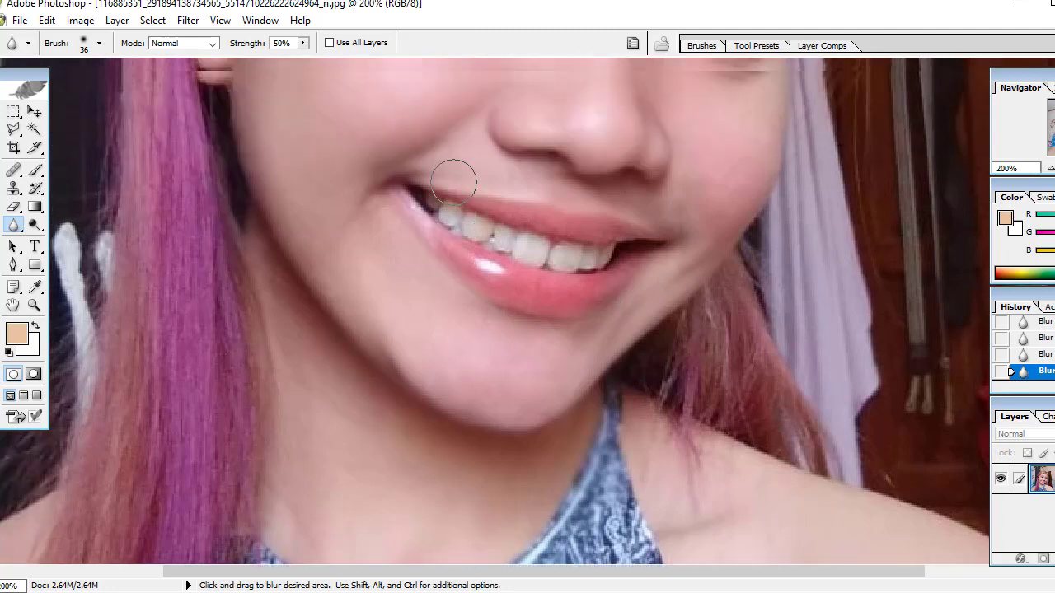
scroll(453, 177, up, 4)
scroll(453, 182, up, 3)
scroll(453, 182, up, 2)
scroll(454, 182, up, 1)
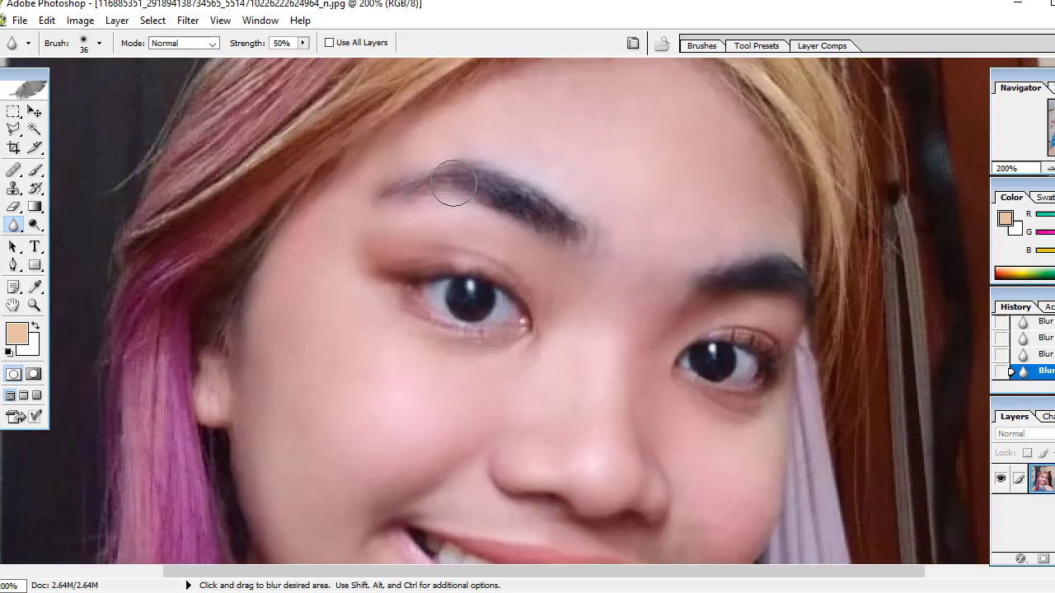
scroll(453, 183, up, 2)
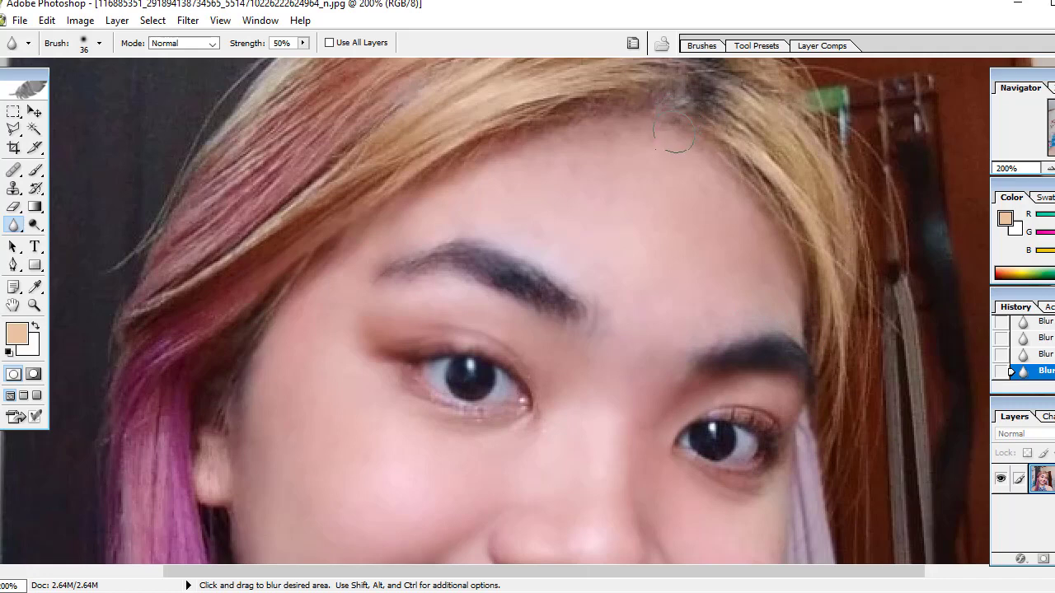
scroll(655, 159, down, 4)
scroll(654, 160, down, 2)
scroll(654, 160, down, 3)
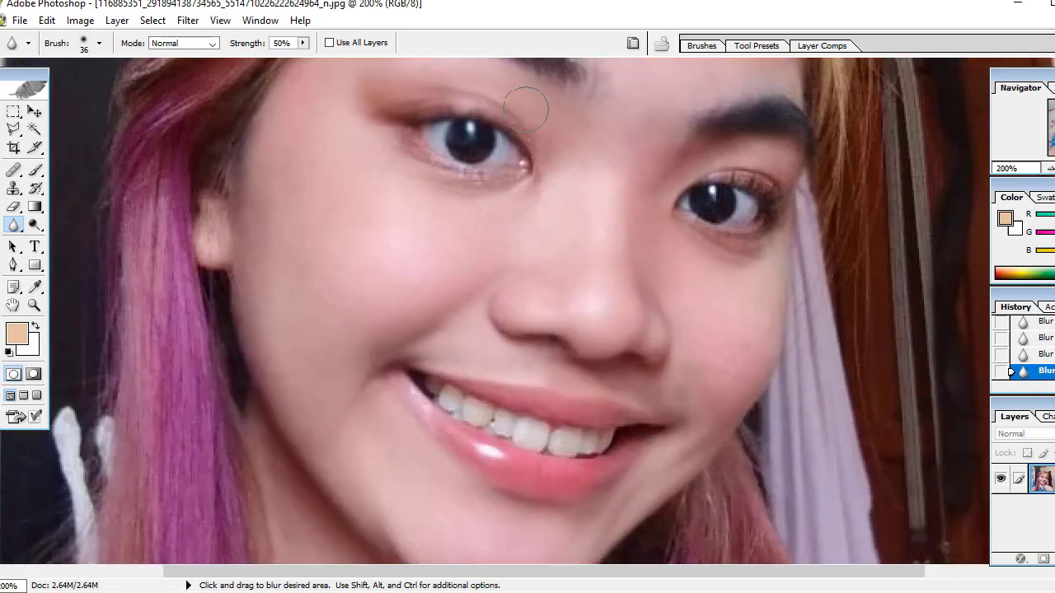
Step: Zoom out to the whole photo and heal the small spots near the eyebrow
click(220, 20)
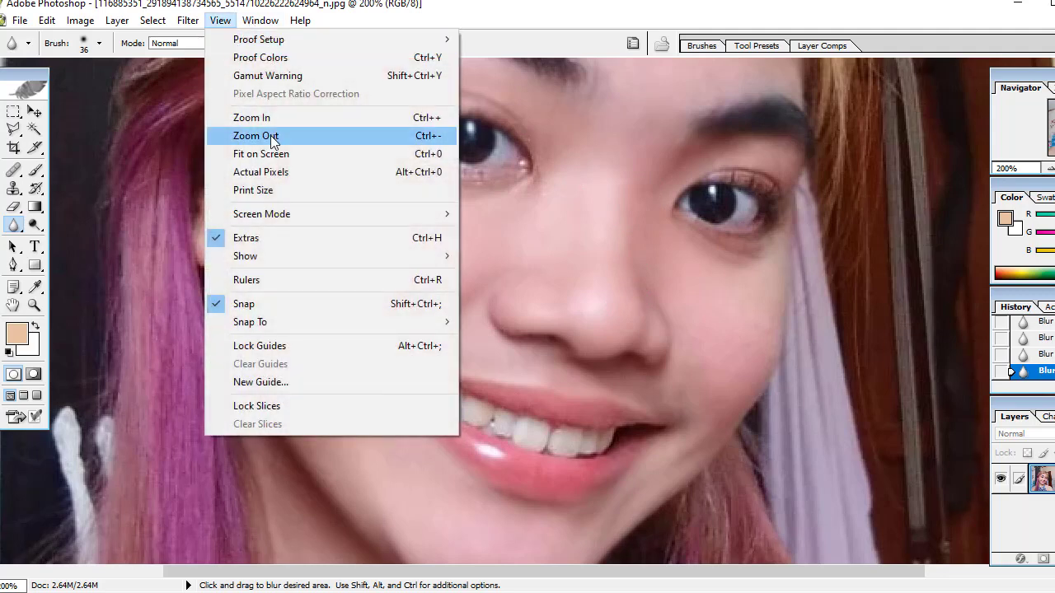
click(270, 135)
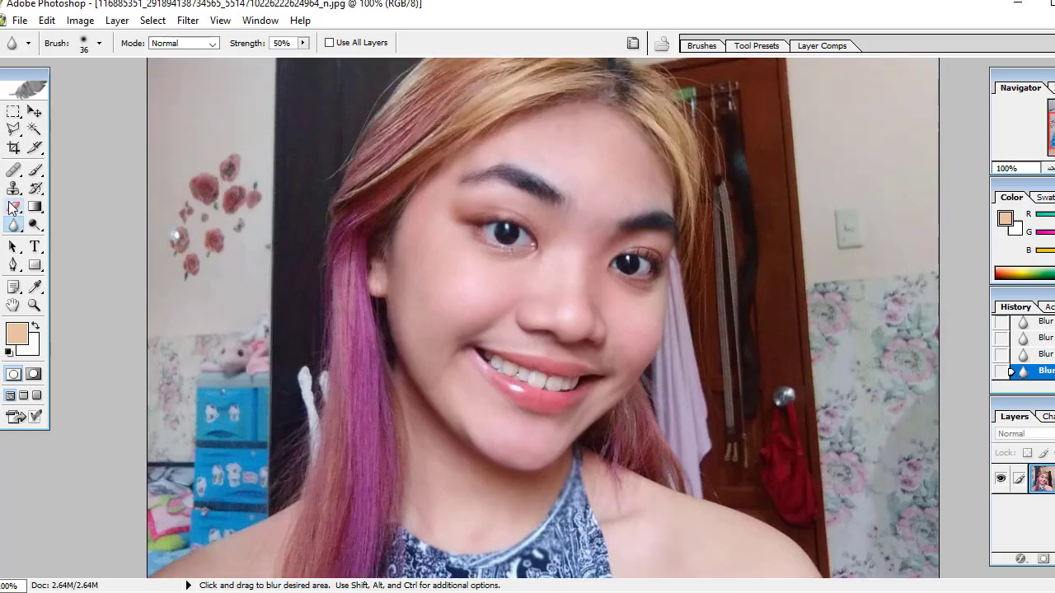
click(14, 169)
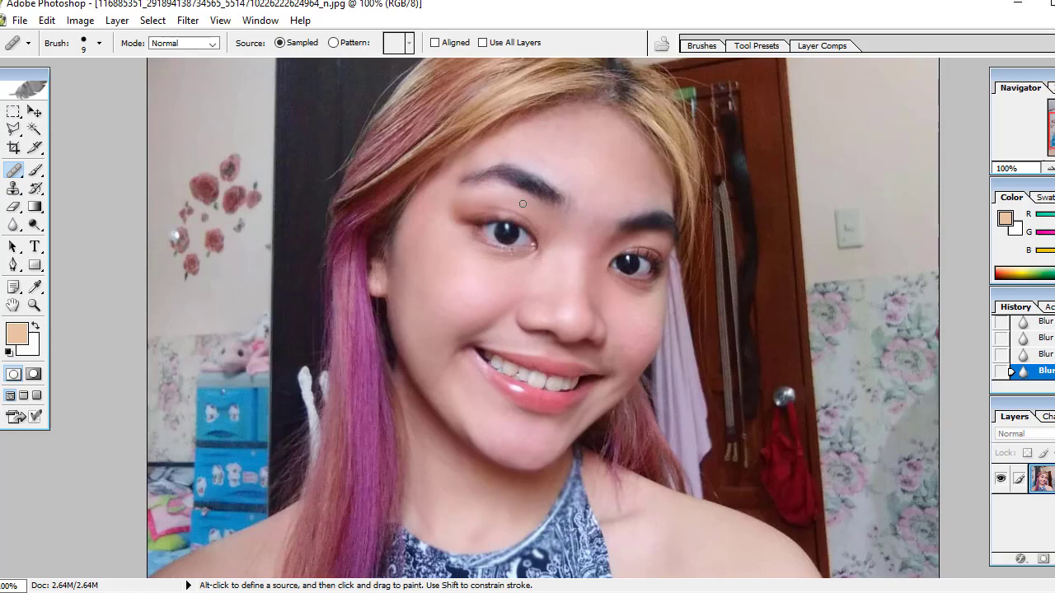
click(627, 199)
drag(627, 203, 627, 216)
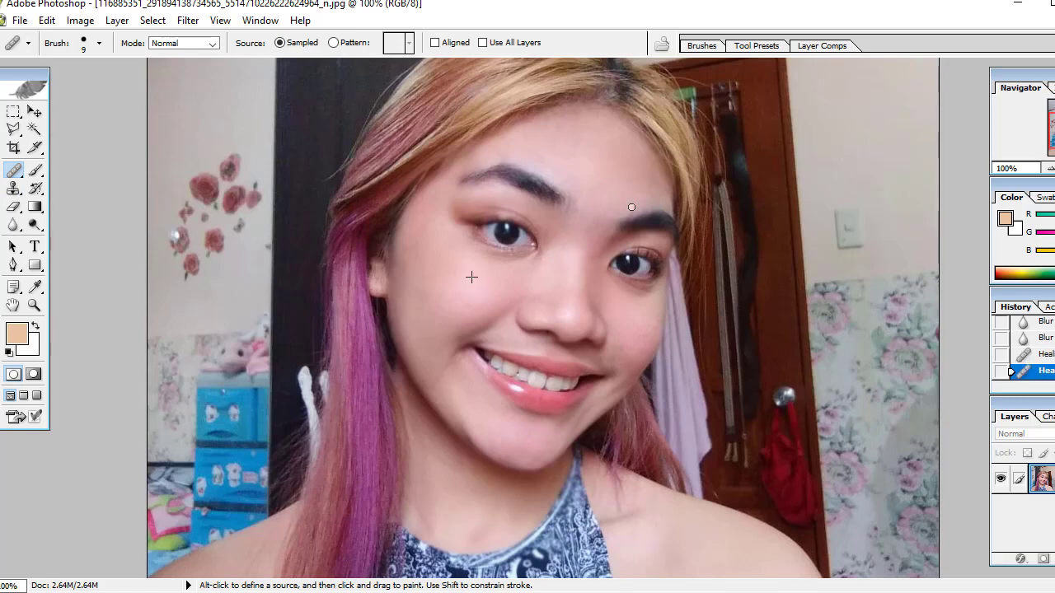
click(630, 215)
Step: Zoom to 200%, sample clean forehead skin, and heal the pink spot at the eyebrow edge
click(220, 20)
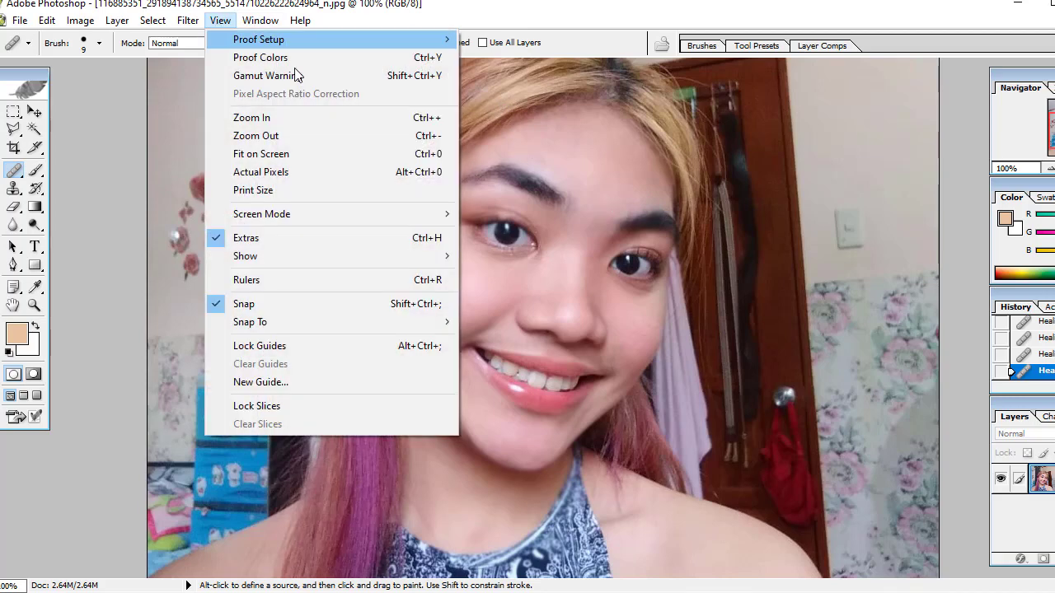
click(304, 117)
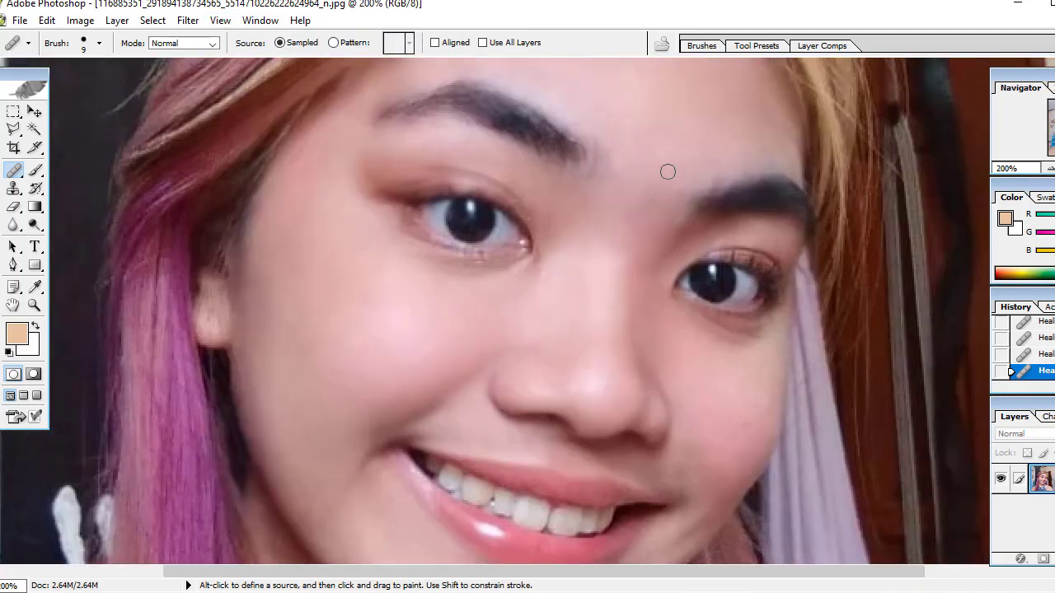
scroll(667, 172, up, 2)
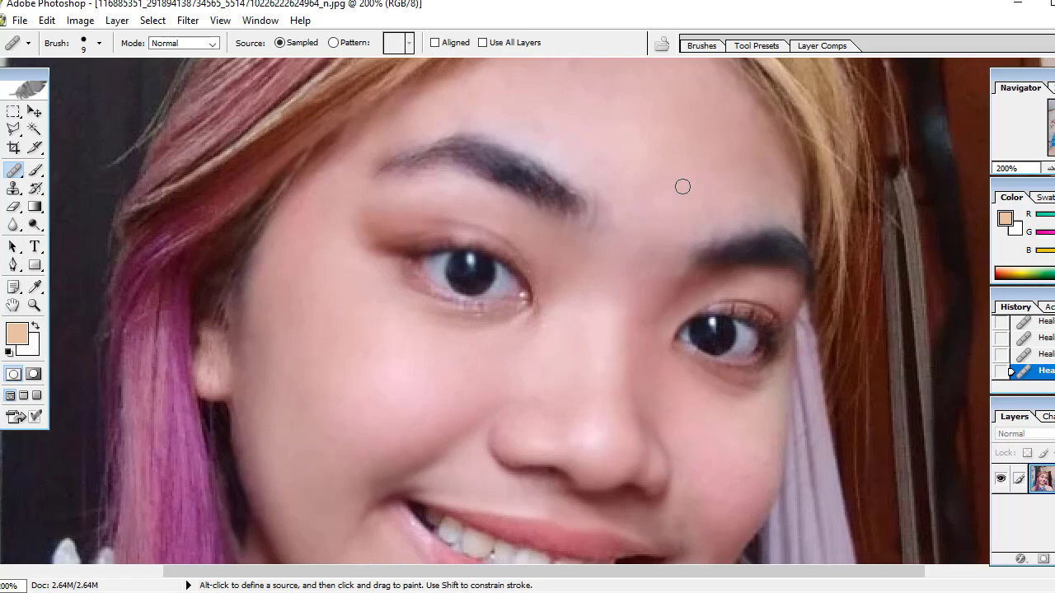
alt+click(683, 186)
drag(714, 234, 705, 241)
click(718, 233)
Step: Resample clean skin and heal the spots on and above the right eyebrow
key(alt)
alt+click(682, 152)
drag(716, 230, 725, 224)
mouse_move(725, 223)
mouse_down()
mouse_move(714, 215)
mouse_move(685, 236)
mouse_up()
Step: Sample the pink forehead skin tone and brush small dabs over the spots above the right eyebrow
click(35, 285)
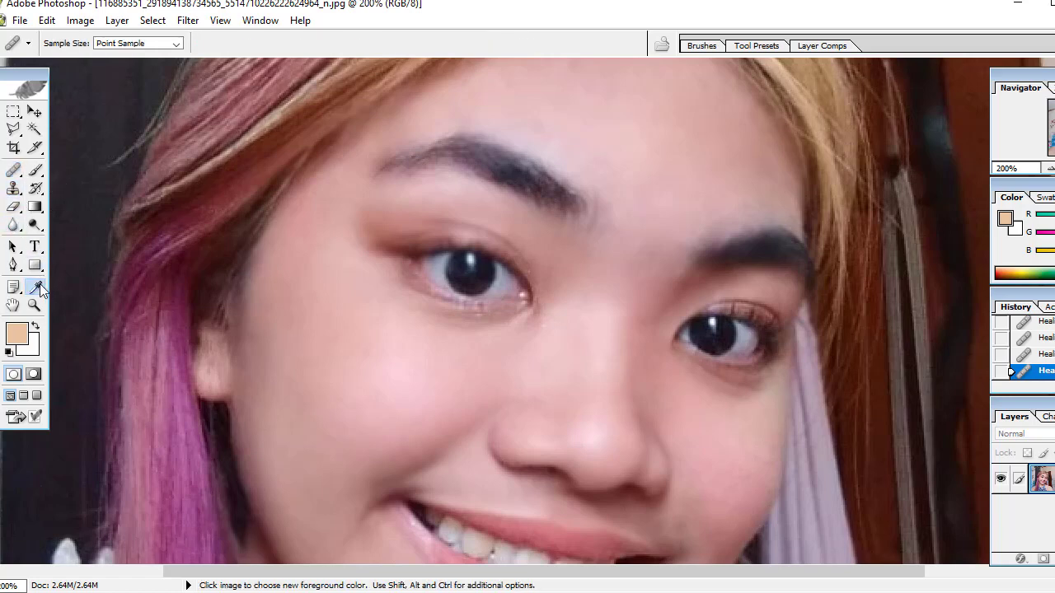
click(726, 180)
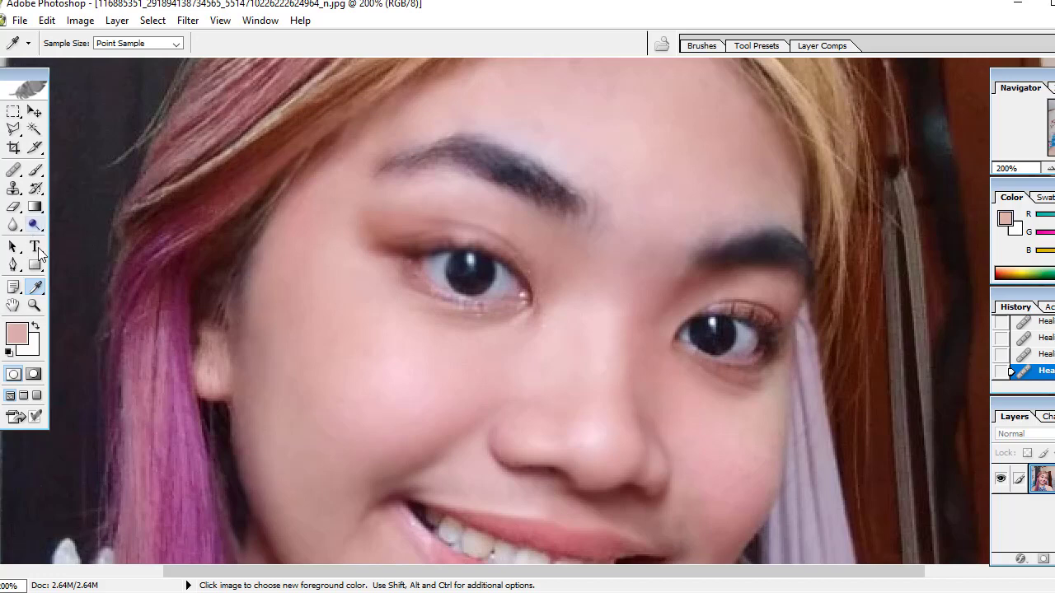
click(35, 169)
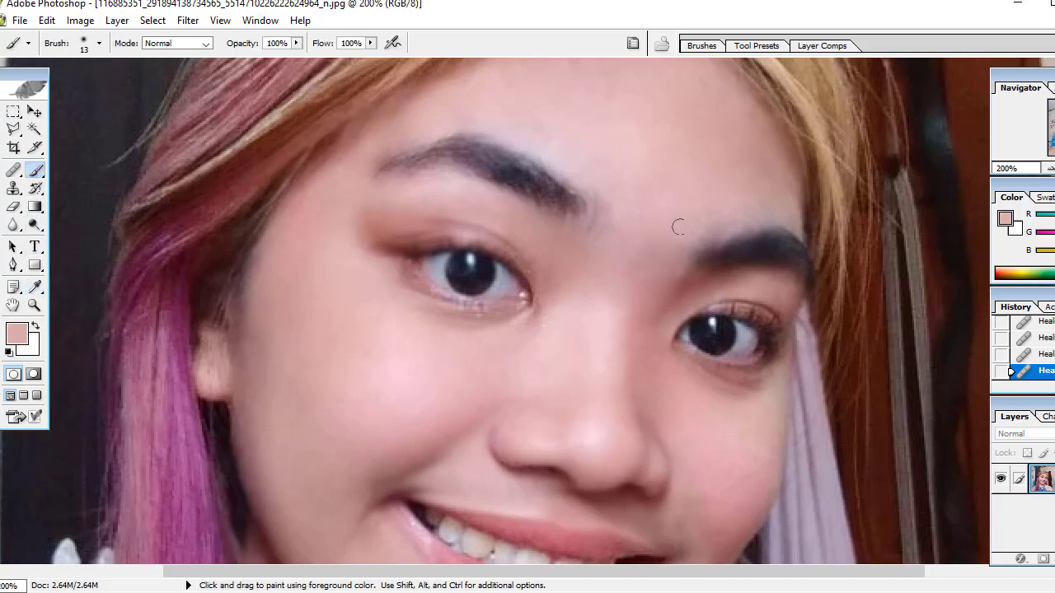
drag(725, 228, 705, 229)
click(705, 229)
click(713, 228)
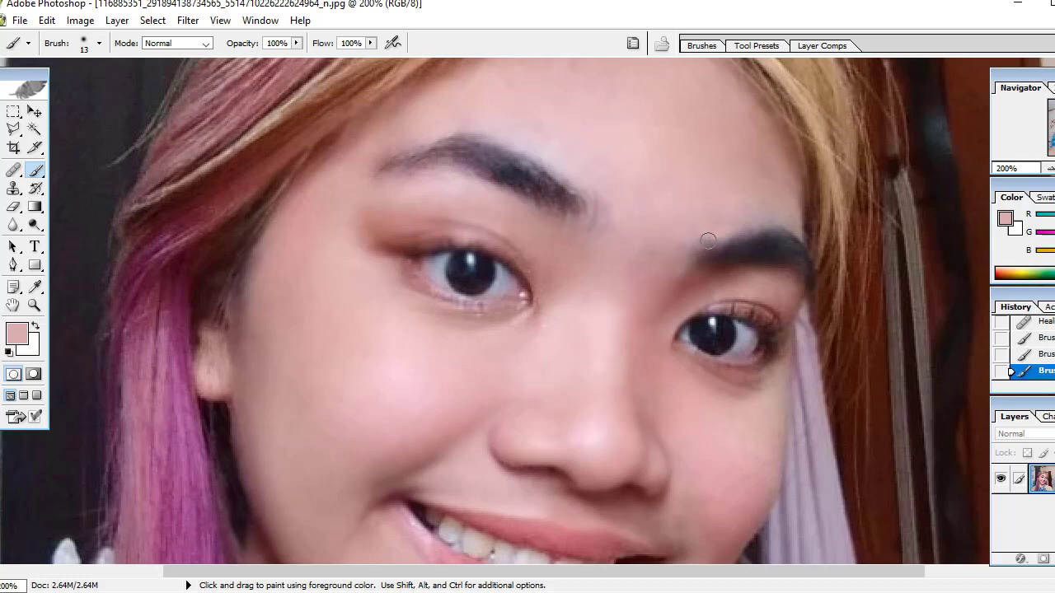
click(702, 239)
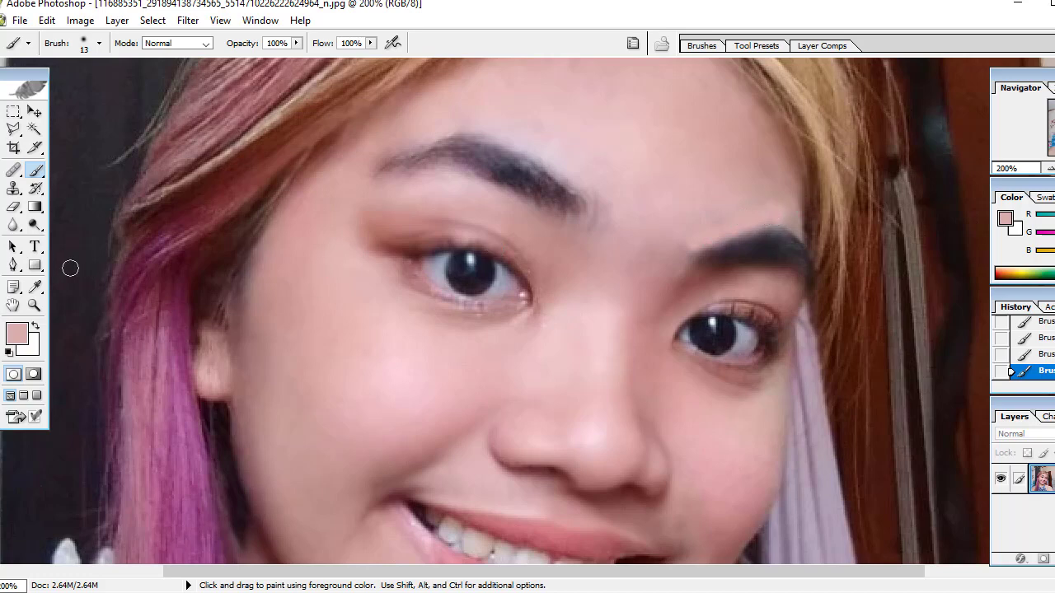
Step: Heal the stray hairs, temple skin and blemish above the right eyebrow's outer end, sampling clean temple skin
click(14, 171)
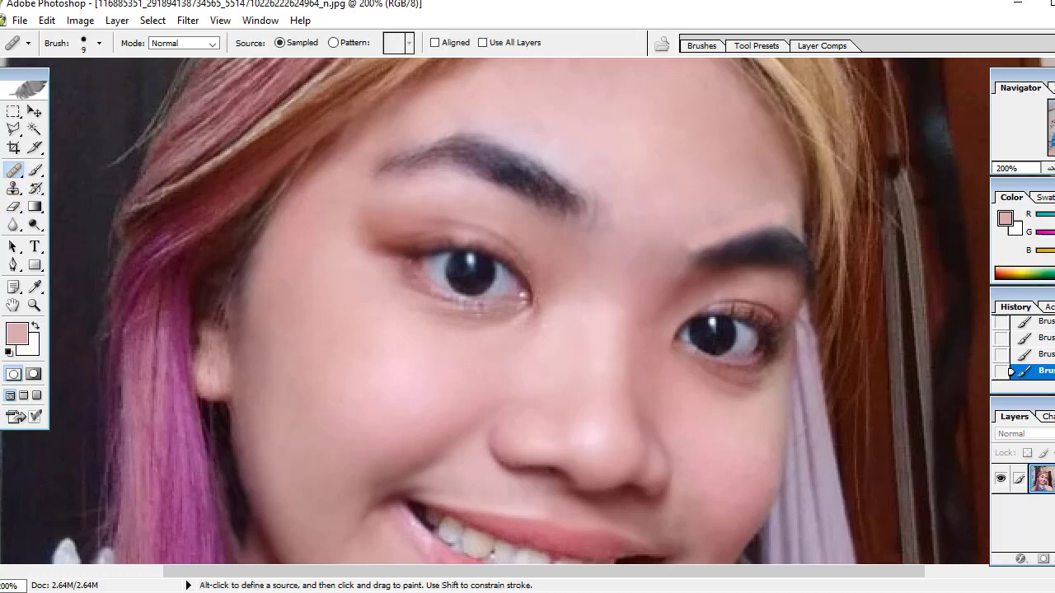
click(698, 238)
click(710, 234)
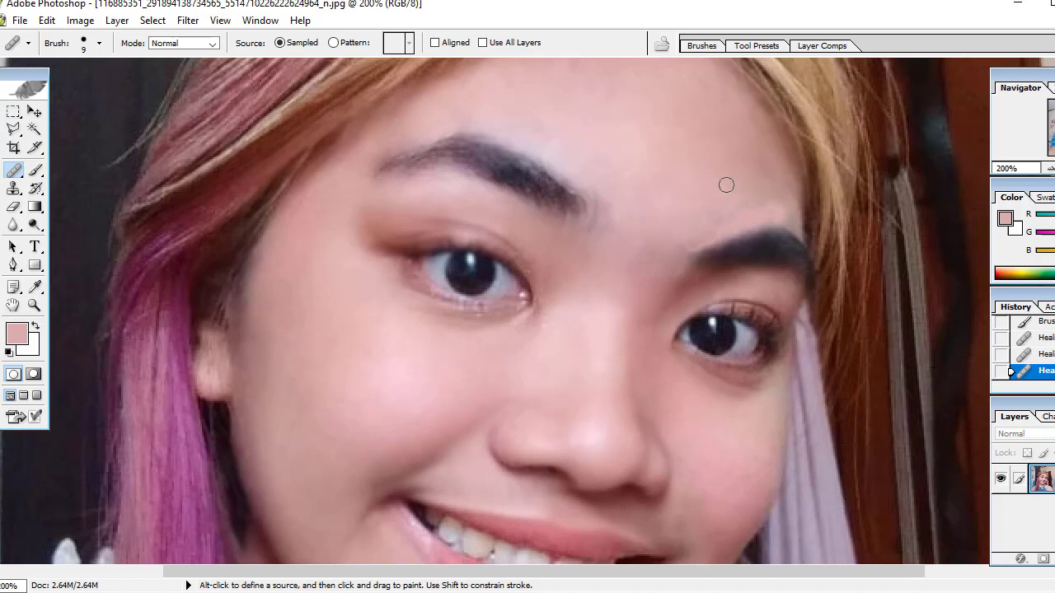
alt+click(726, 184)
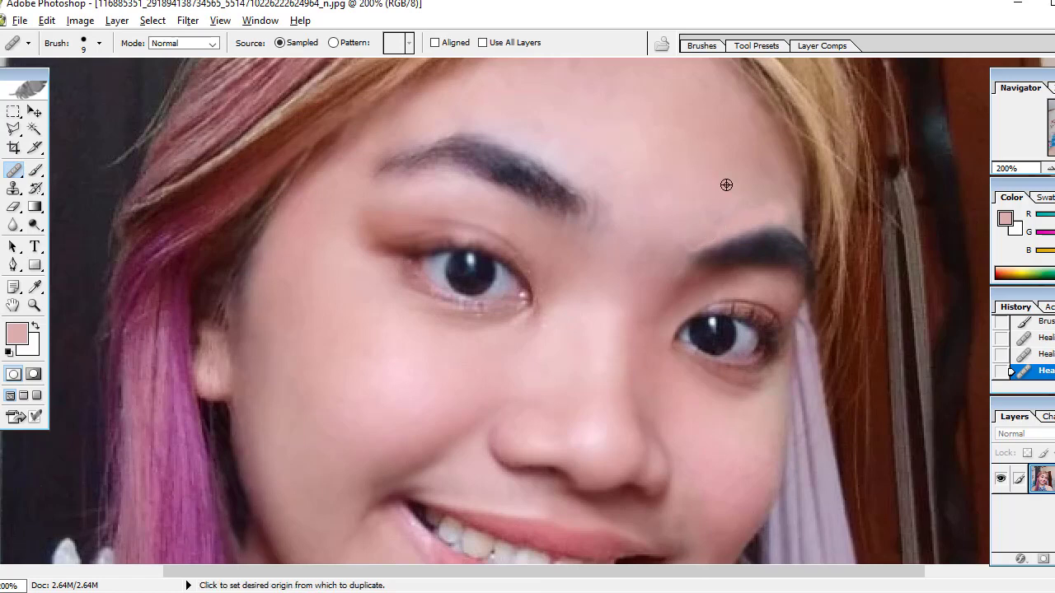
click(775, 213)
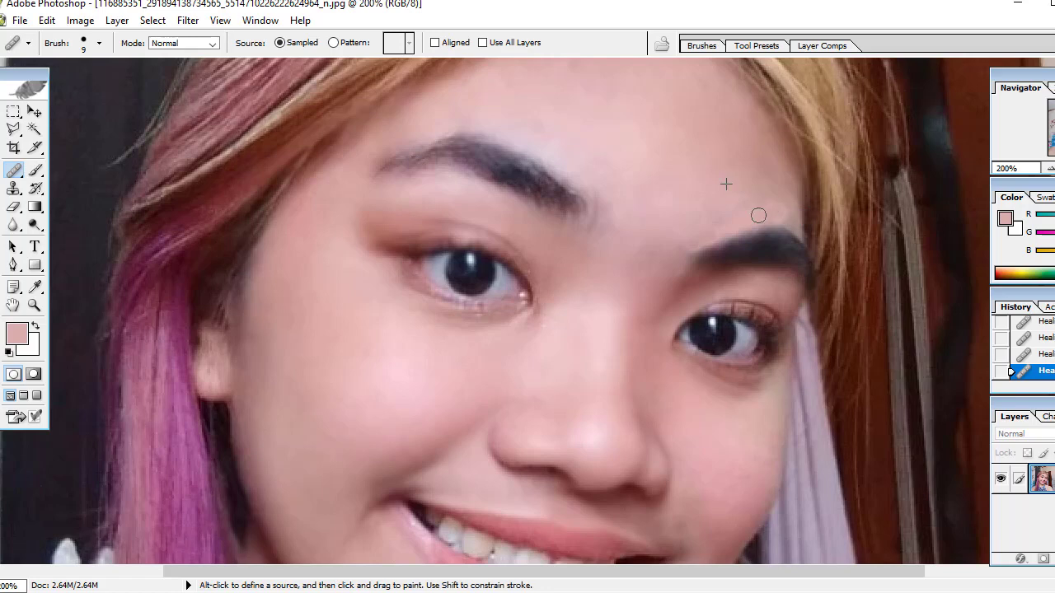
drag(758, 216, 748, 223)
click(726, 225)
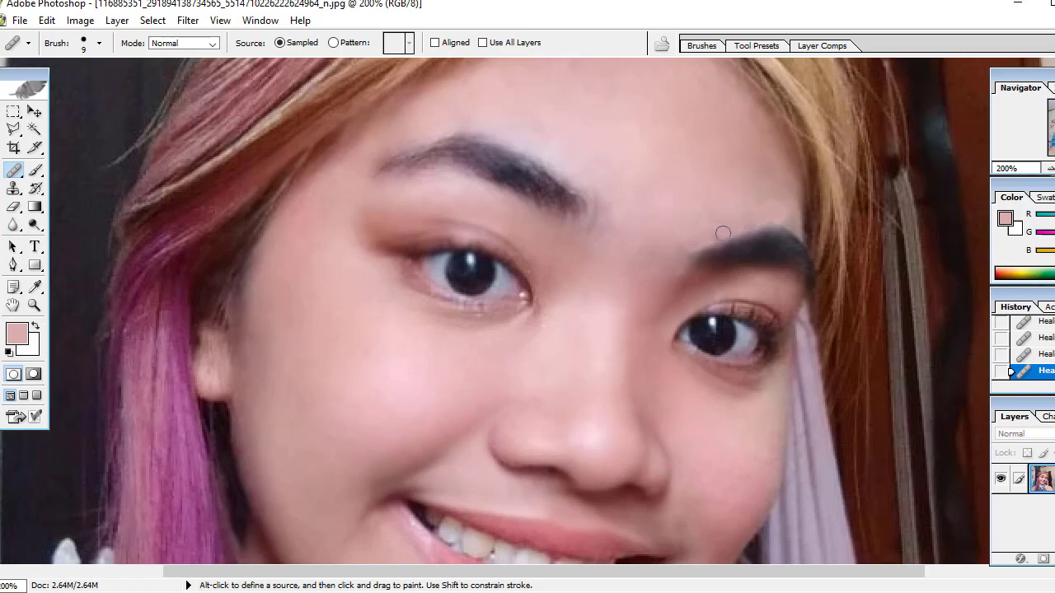
click(790, 213)
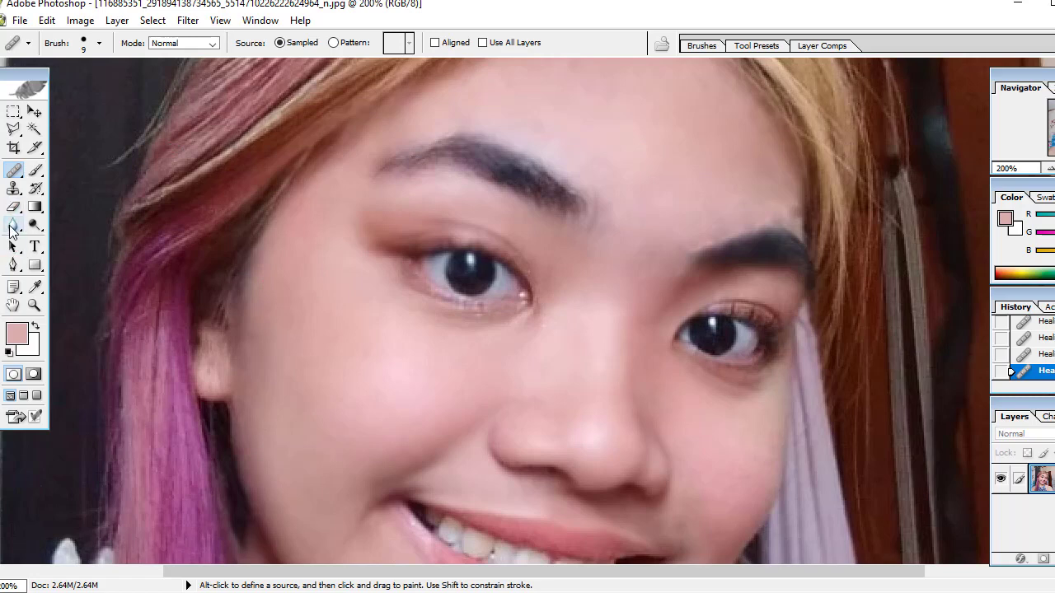
Step: Blur the brow and forehead skin, then heal the small spot beside the right eyebrow
click(14, 224)
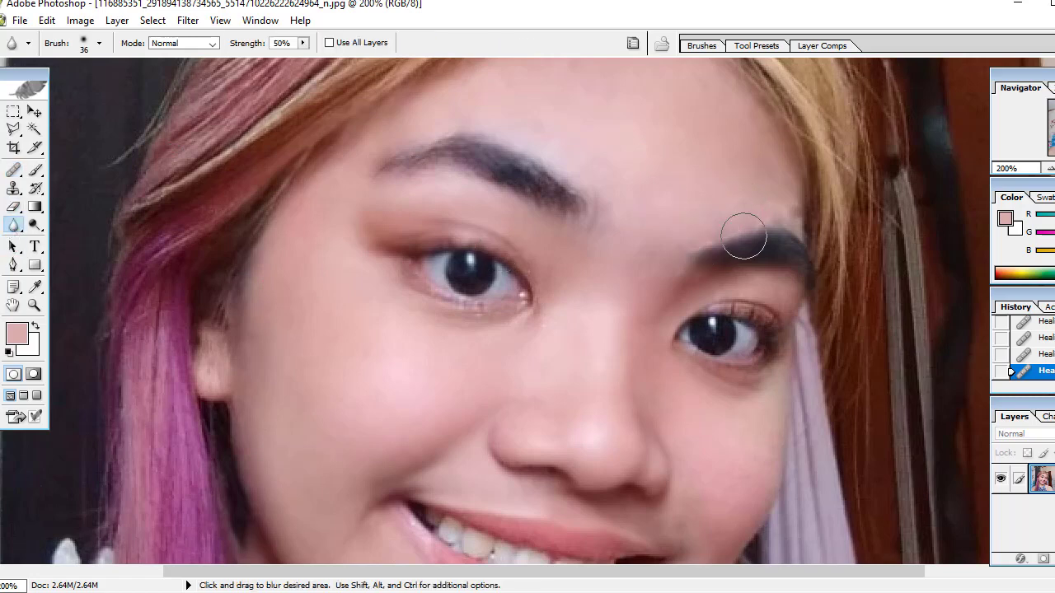
drag(777, 214, 680, 263)
drag(706, 223, 563, 261)
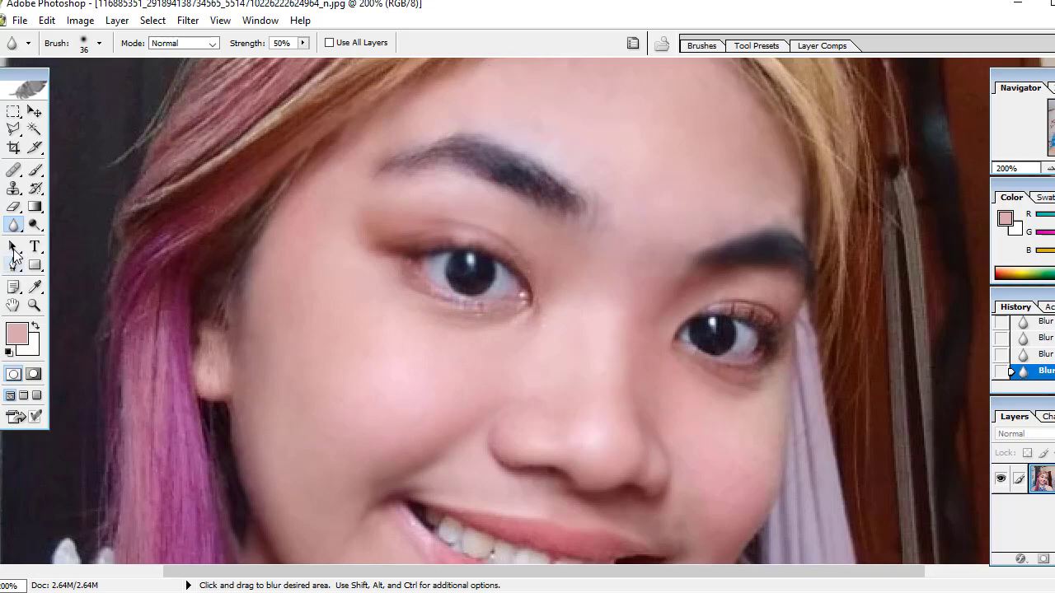
click(20, 172)
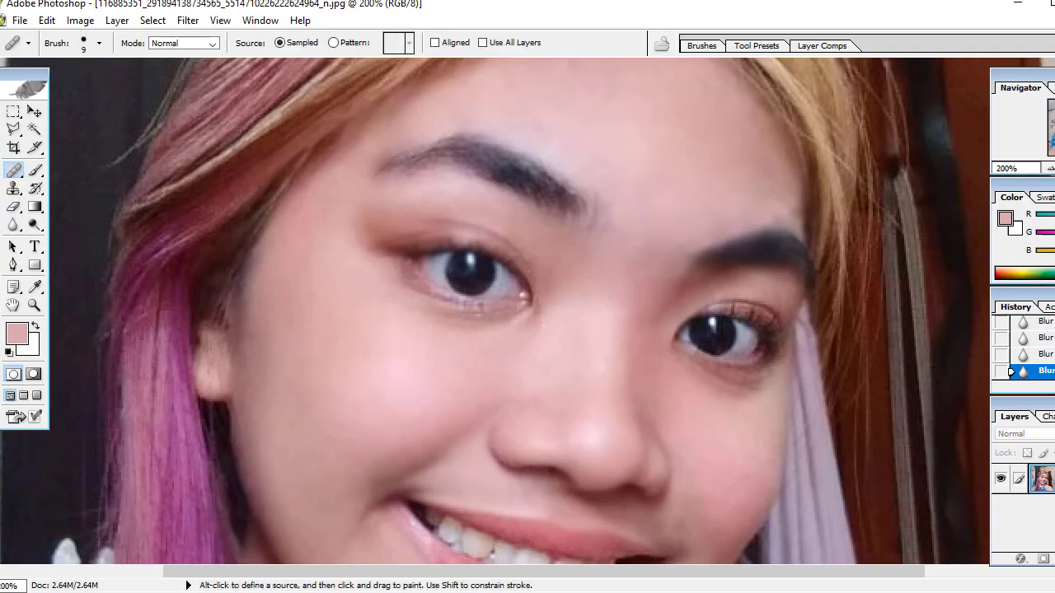
click(793, 211)
Step: Shrink the Healing Brush to 6 px and heal along the brow edge
click(47, 21)
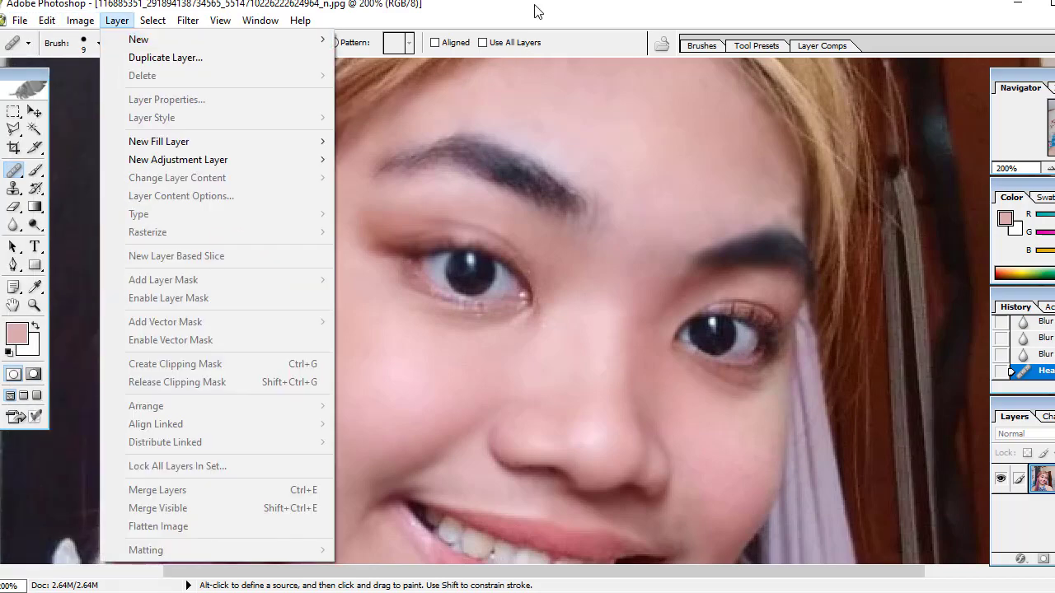
click(99, 46)
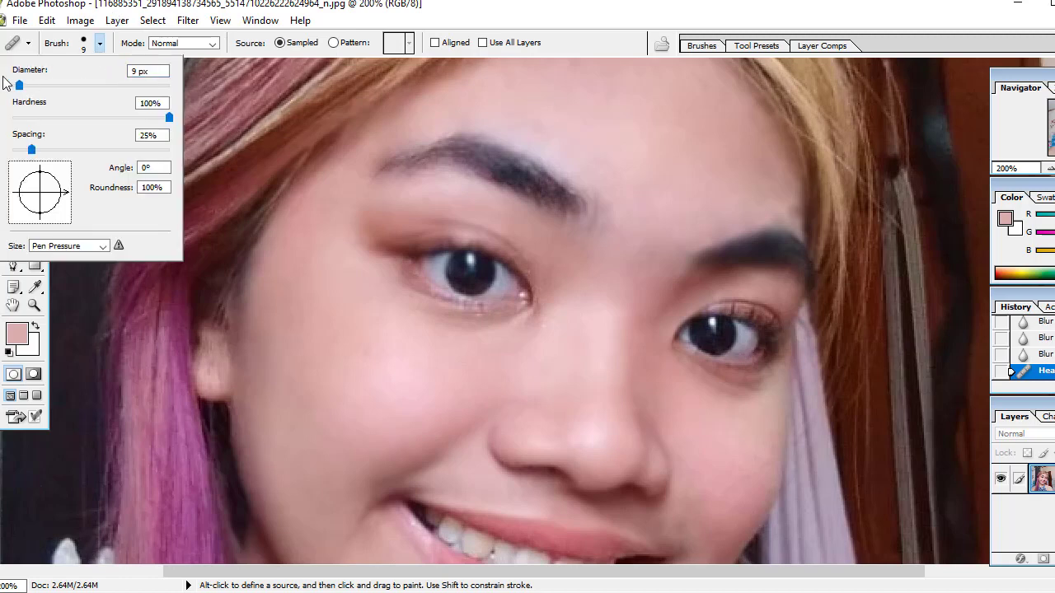
drag(19, 86, 16, 86)
key(Return)
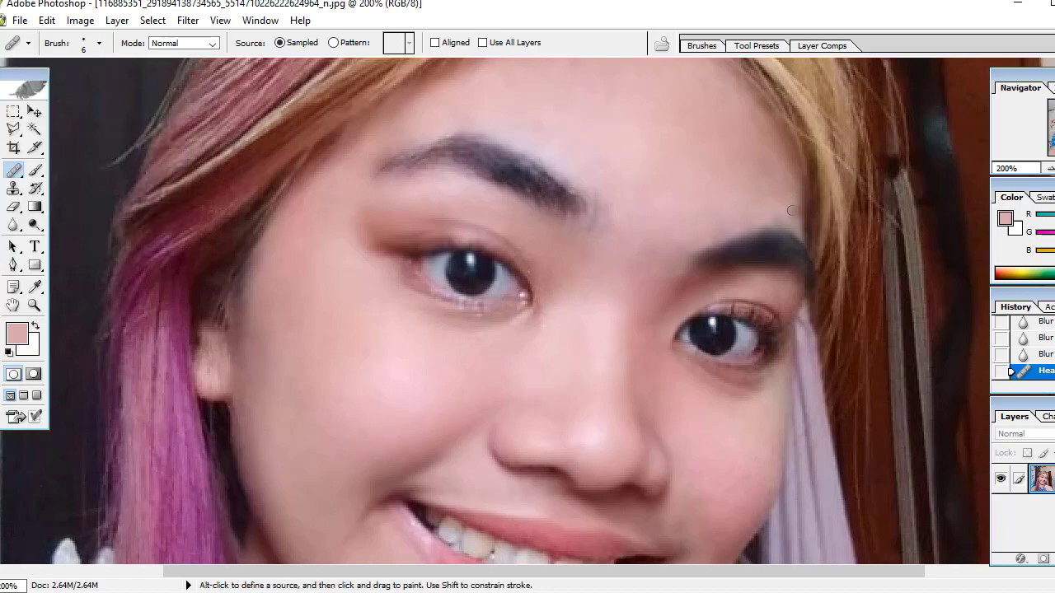
drag(793, 209, 795, 232)
Step: Step backward several history states to undo the latest healing and blur strokes
click(46, 20)
click(67, 75)
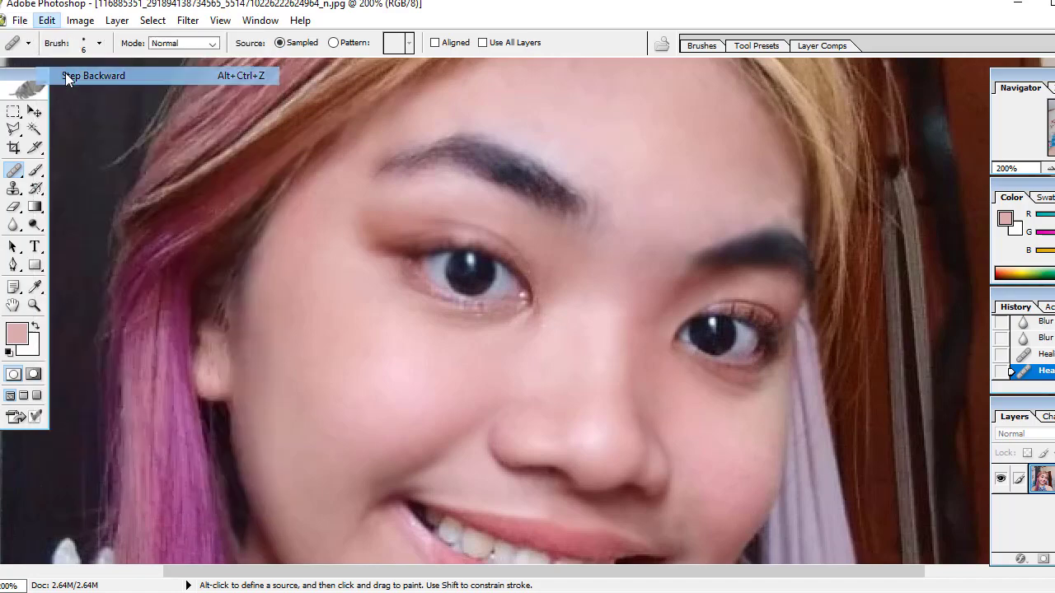
click(46, 20)
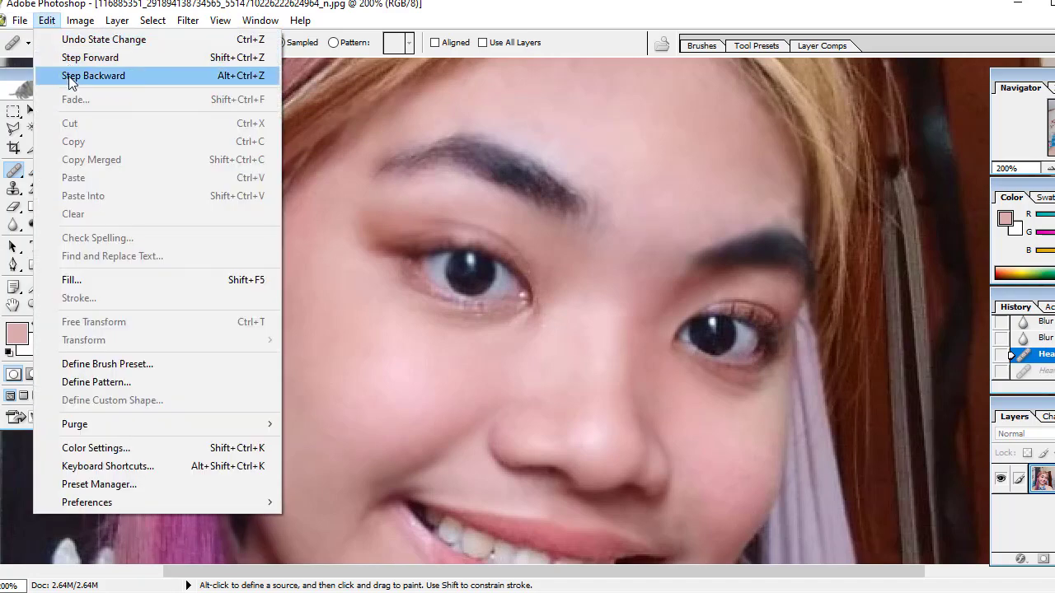
click(68, 75)
click(46, 20)
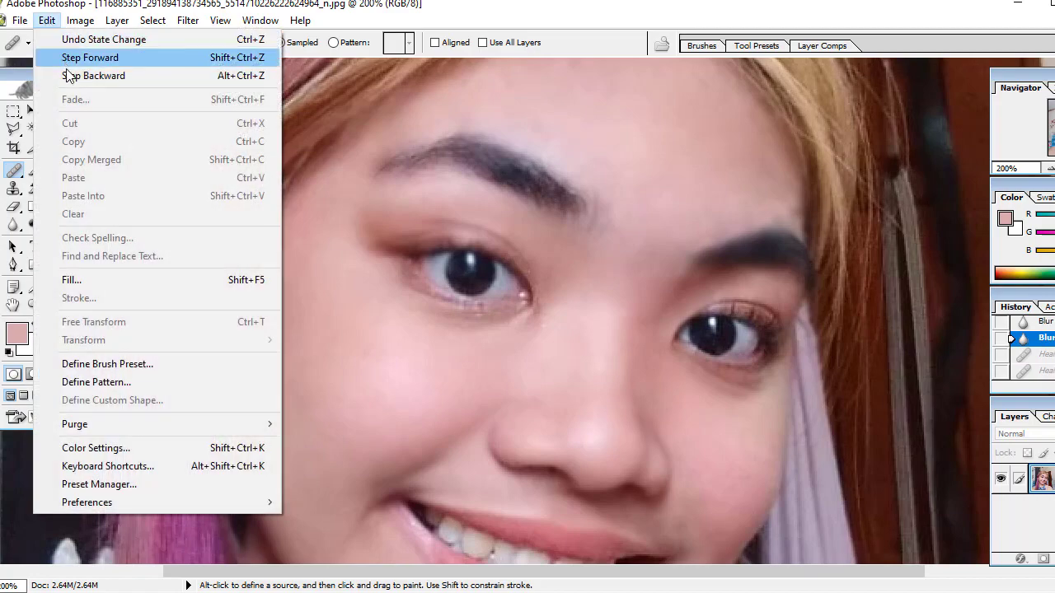
click(68, 75)
click(48, 20)
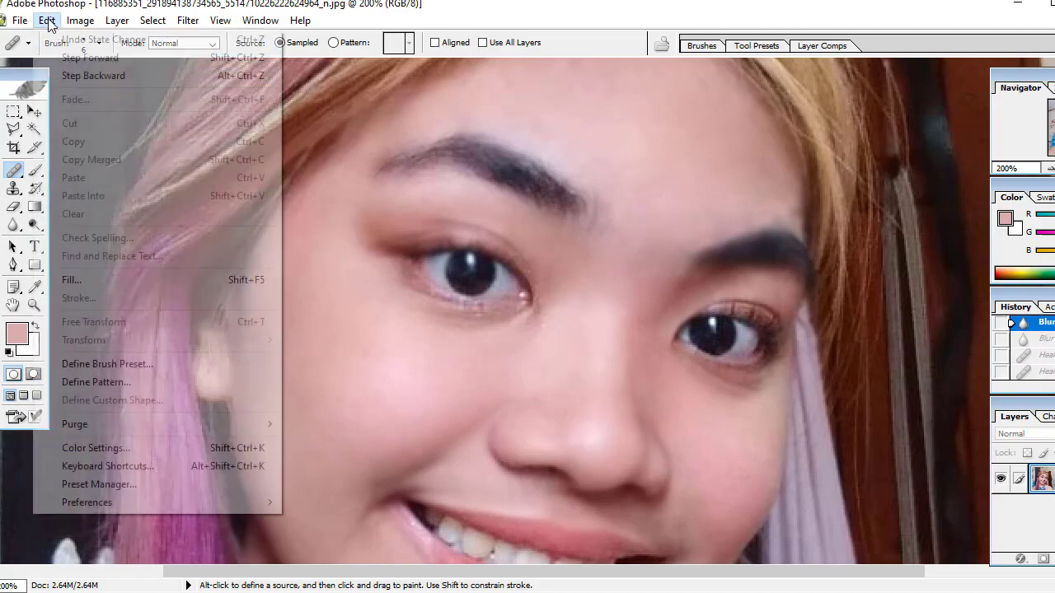
click(65, 75)
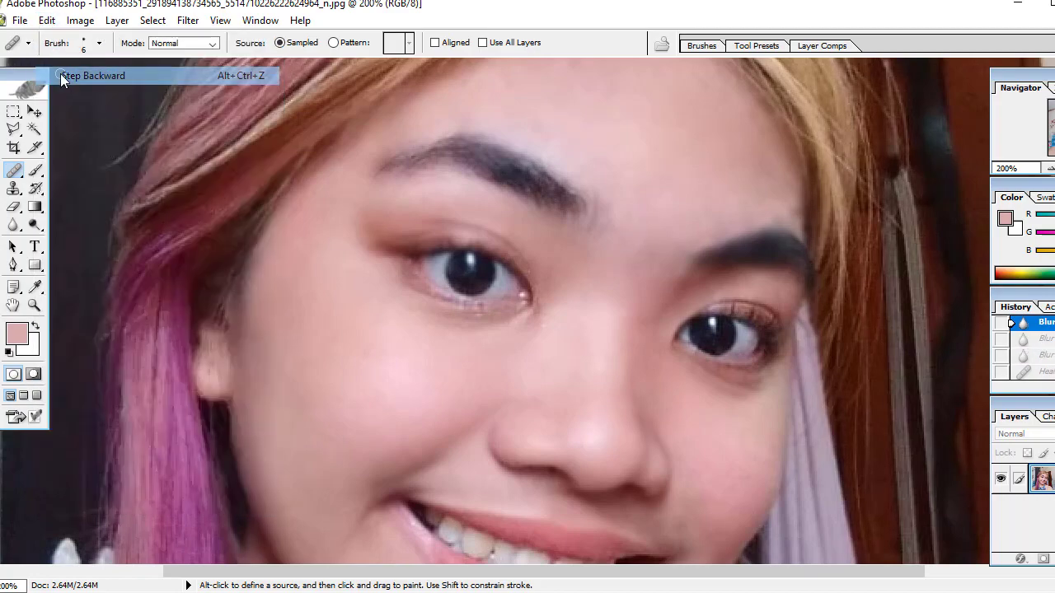
Step: Set the Blur tool's master diameter to 10 px
click(14, 225)
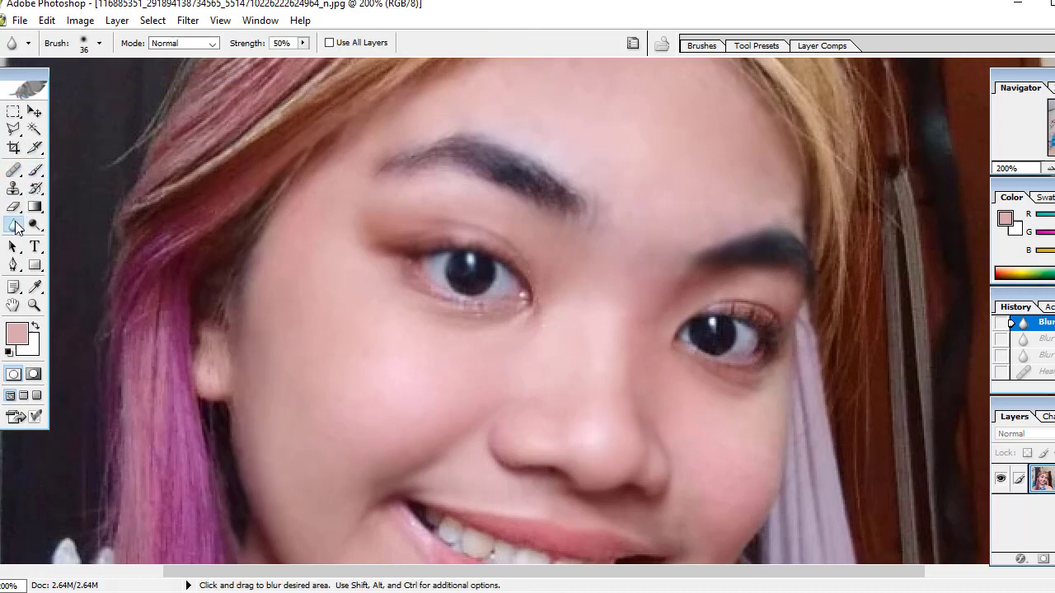
click(98, 45)
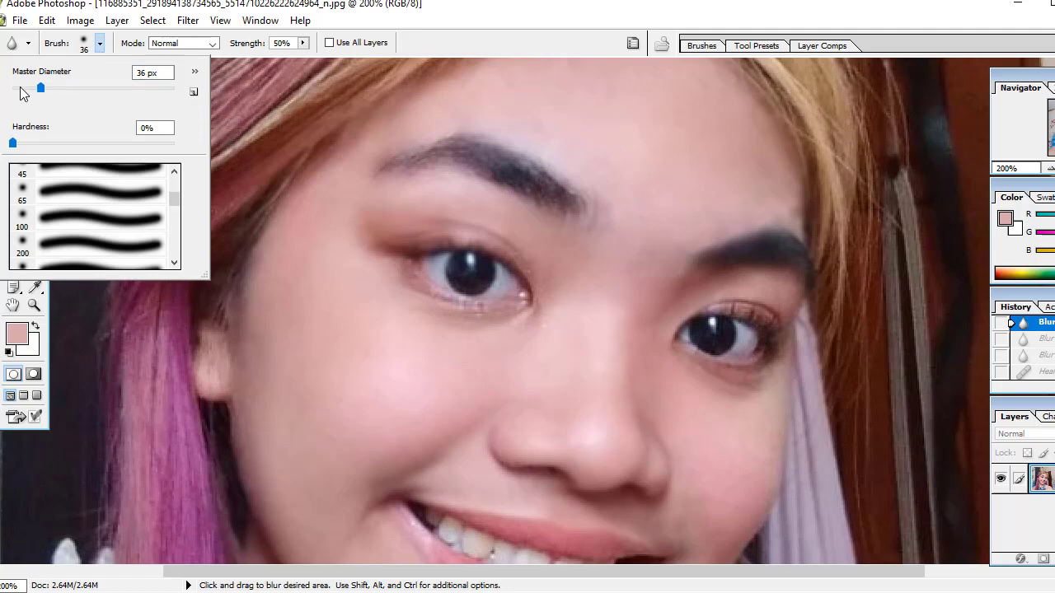
click(21, 87)
click(795, 211)
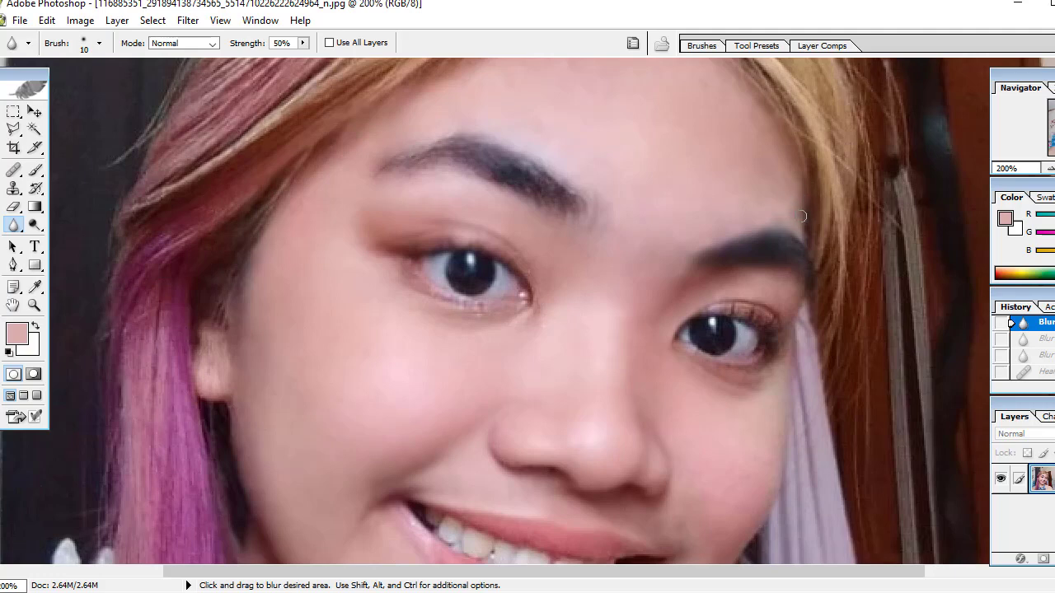
Step: Blur the hairline above the right eyebrow, then fit the selfie on screen to review it
drag(794, 213, 789, 119)
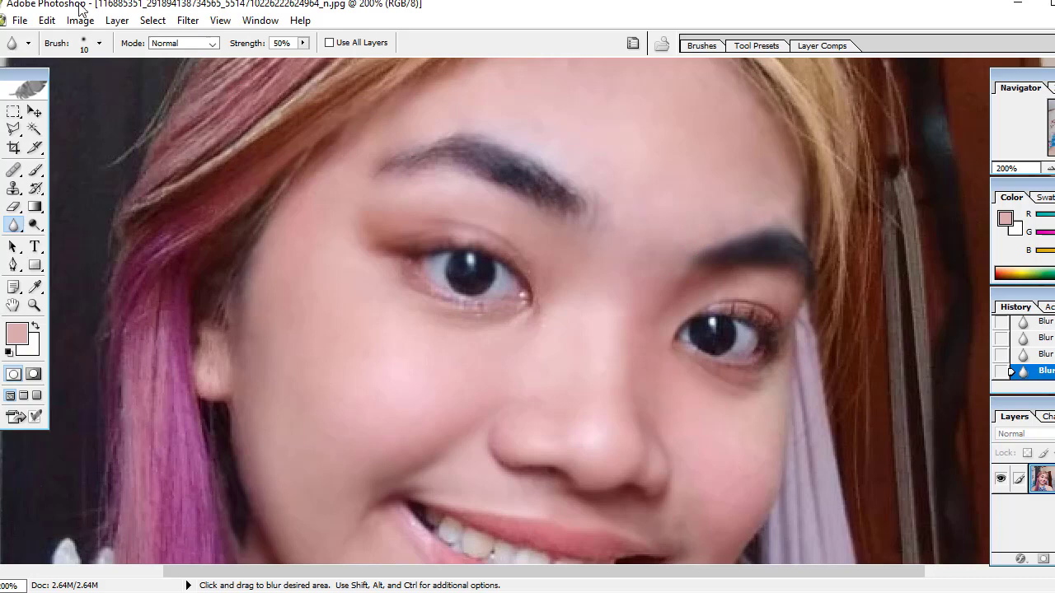
click(220, 22)
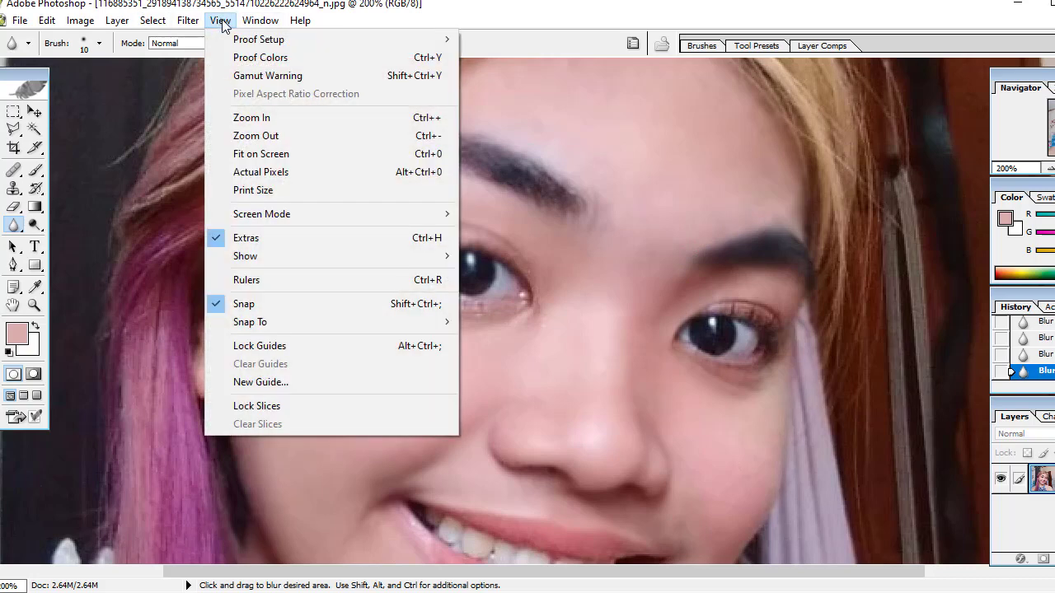
click(262, 136)
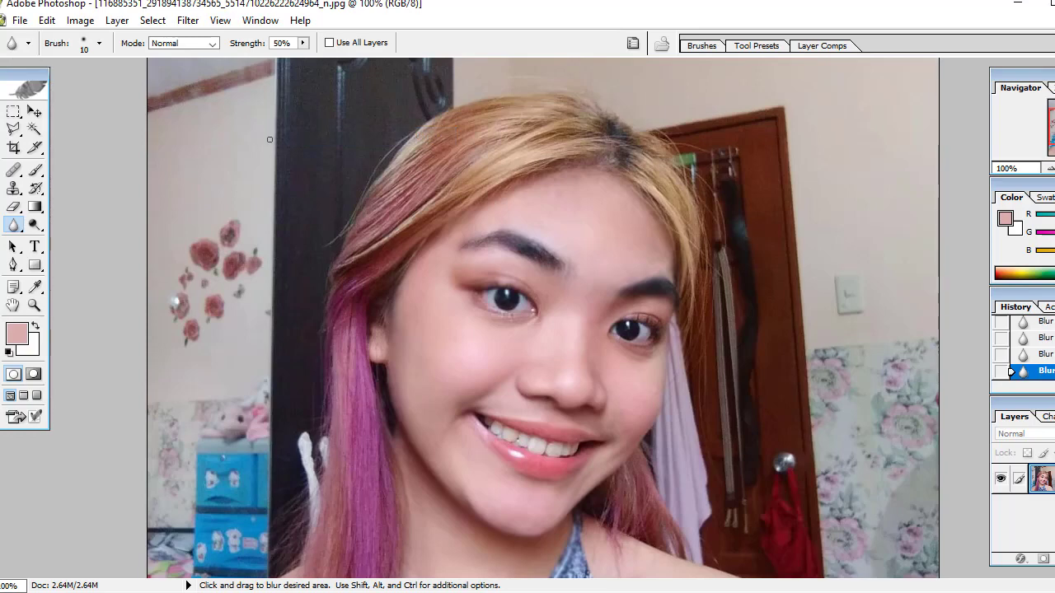
scroll(305, 176, down, 2)
scroll(309, 180, down, 3)
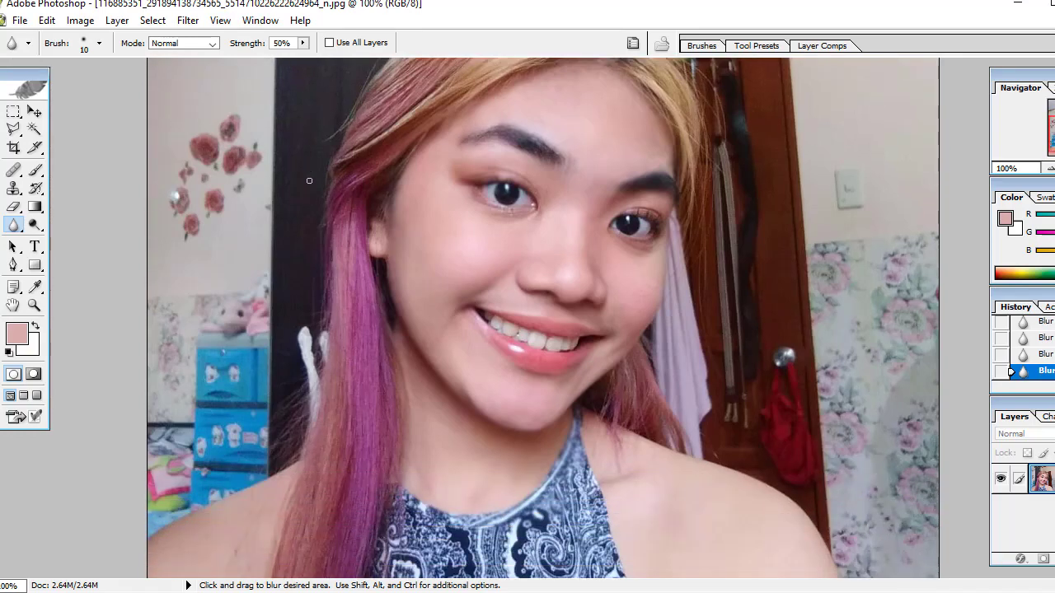
scroll(309, 180, down, 2)
scroll(309, 182, up, 3)
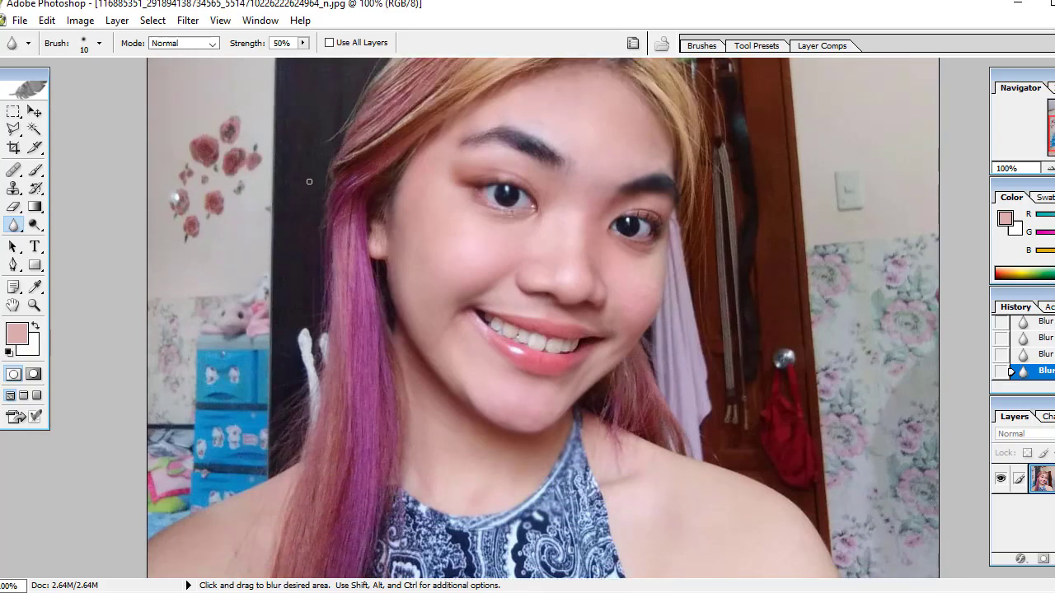
scroll(309, 182, up, 1)
Step: Tile all open documents and bring the next selfie up to fill the workspace
click(258, 20)
mouse_move(461, 20)
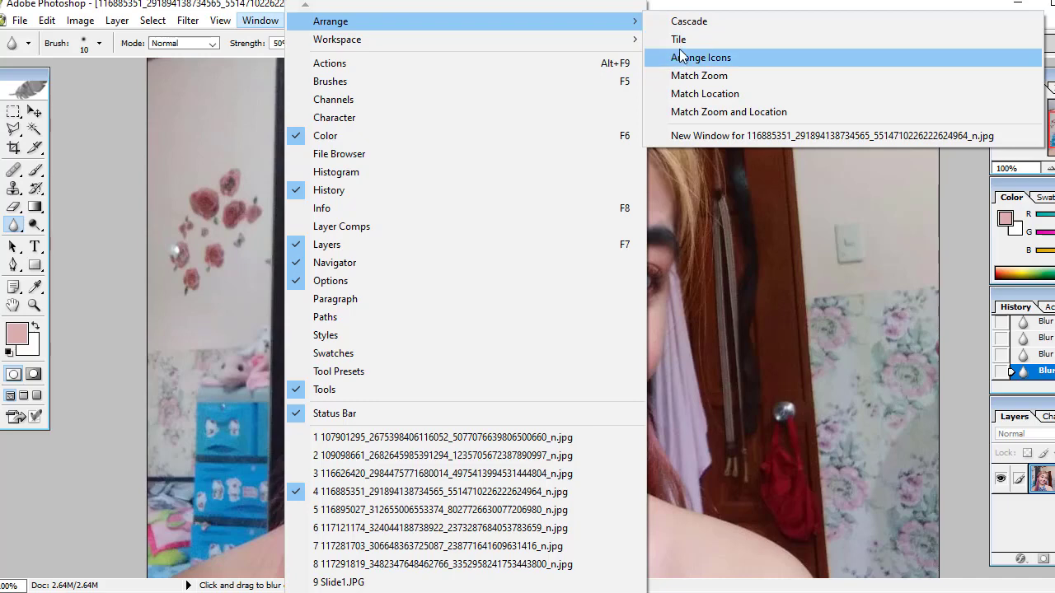
click(678, 38)
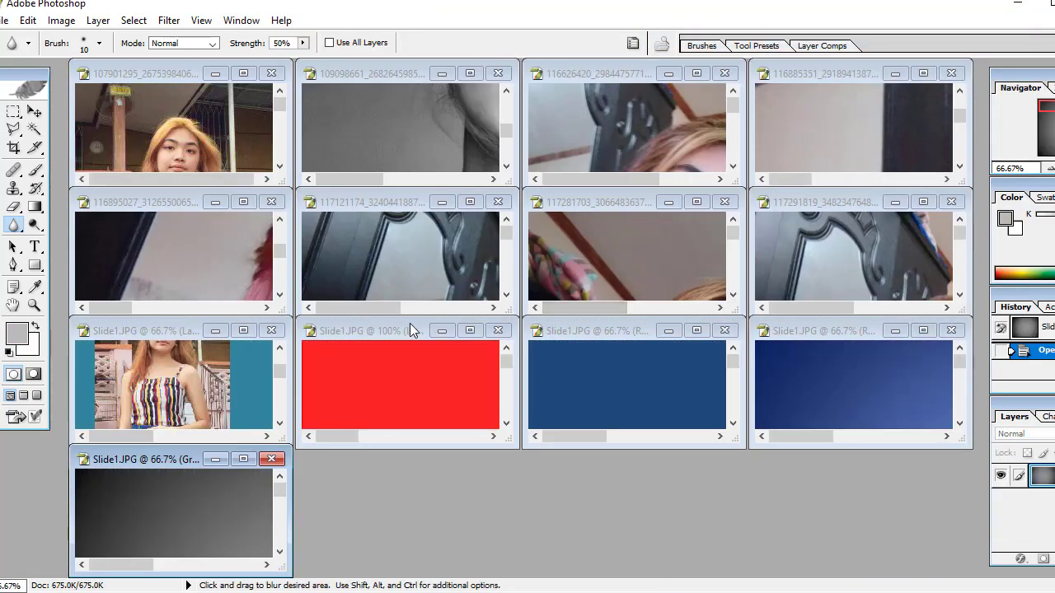
scroll(438, 265, down, 3)
scroll(439, 265, down, 2)
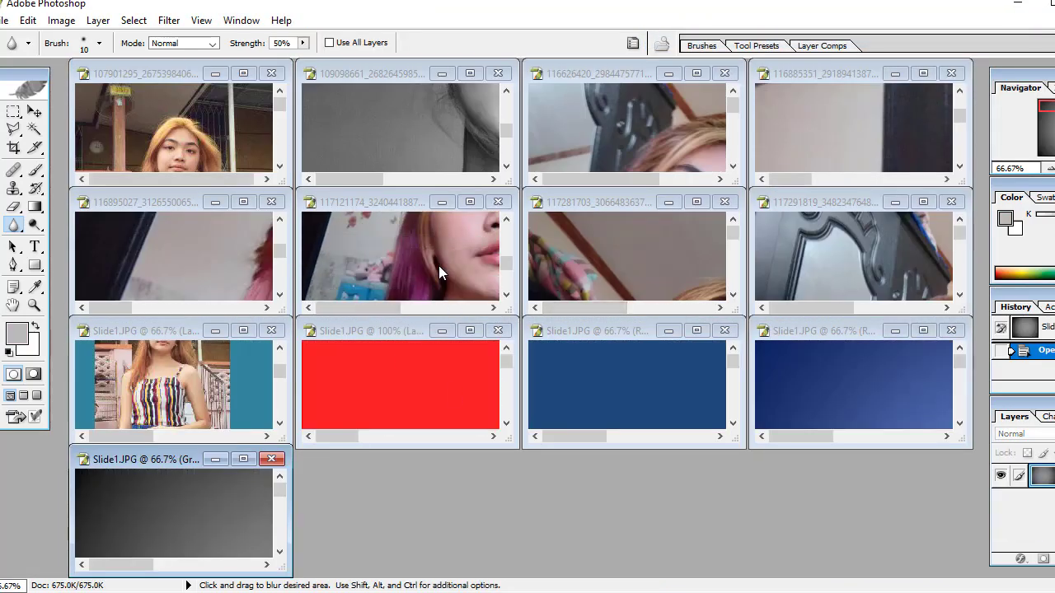
scroll(439, 265, up, 2)
click(468, 204)
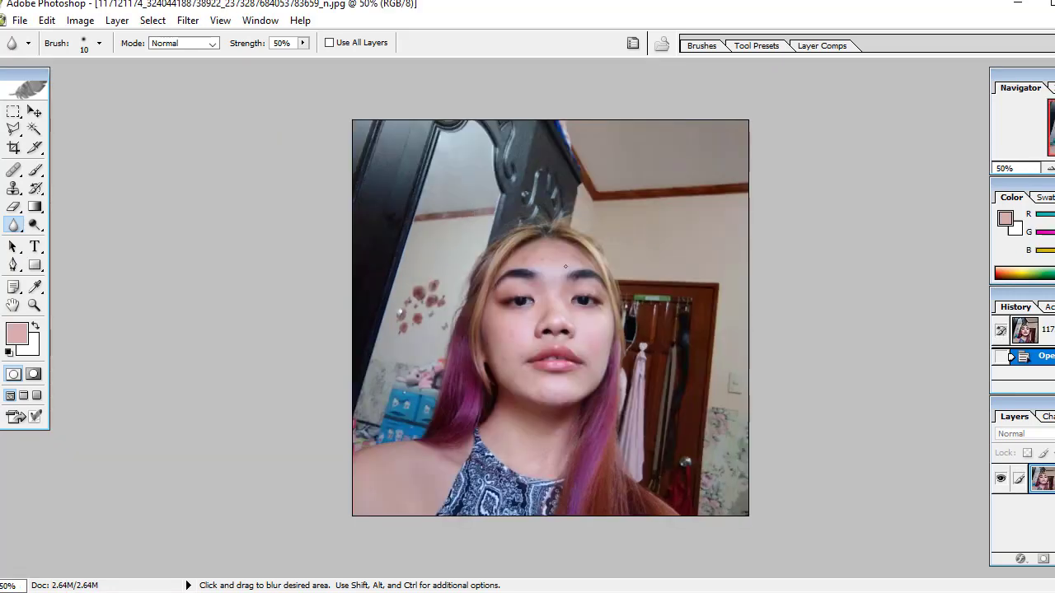
Step: Zoom in to 200% on the face and scroll up to show the forehead
click(220, 20)
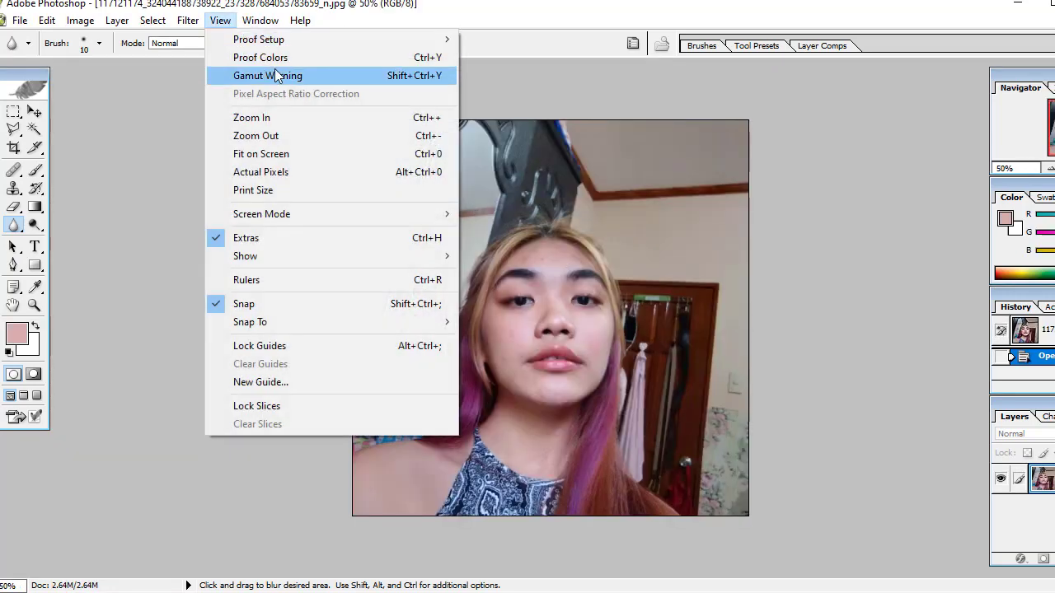
click(284, 135)
click(220, 20)
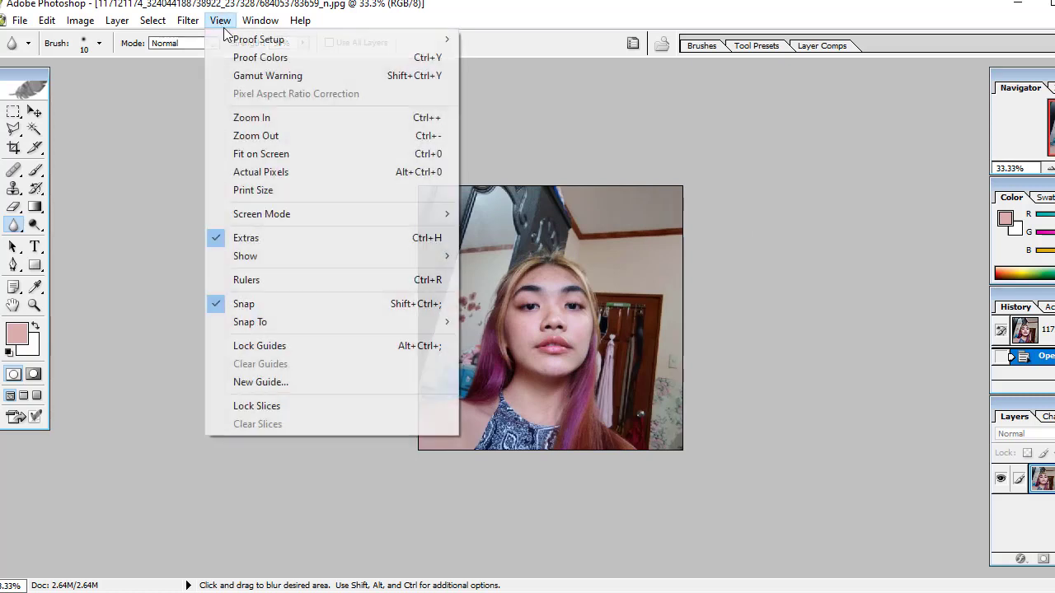
click(261, 117)
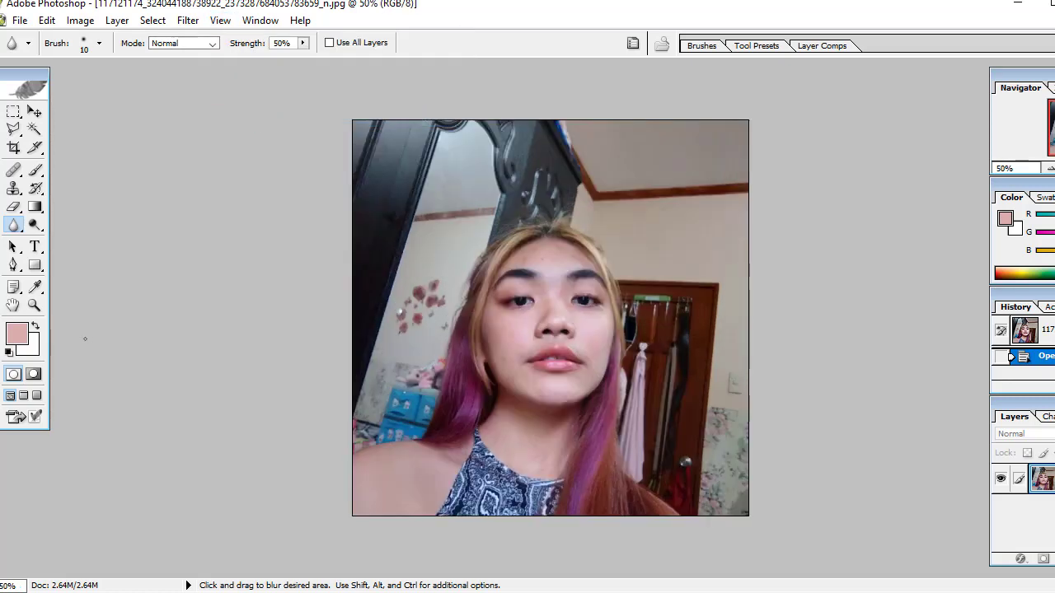
click(33, 304)
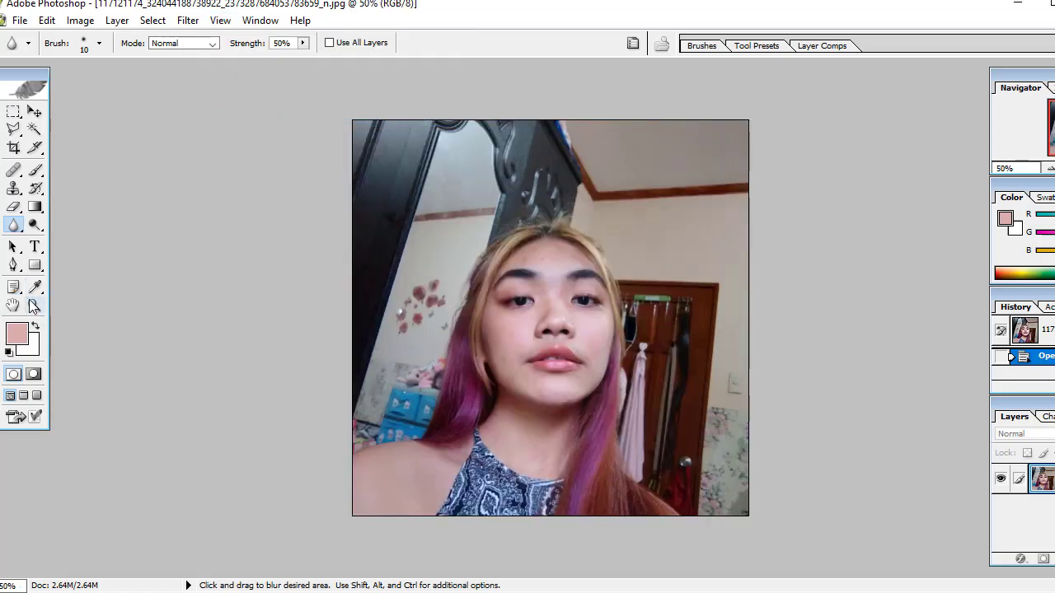
click(477, 320)
click(477, 321)
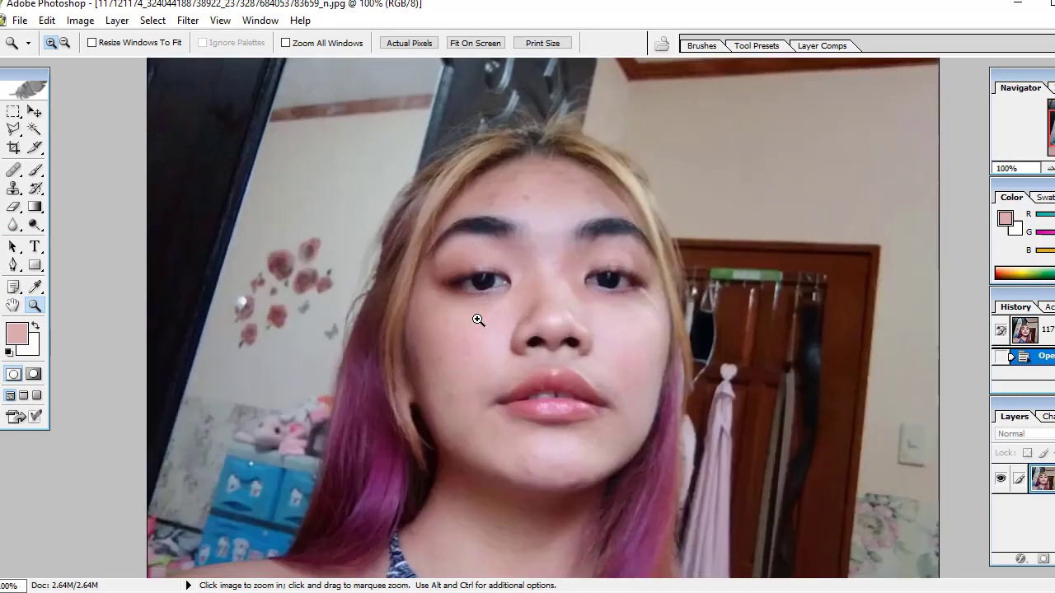
click(416, 314)
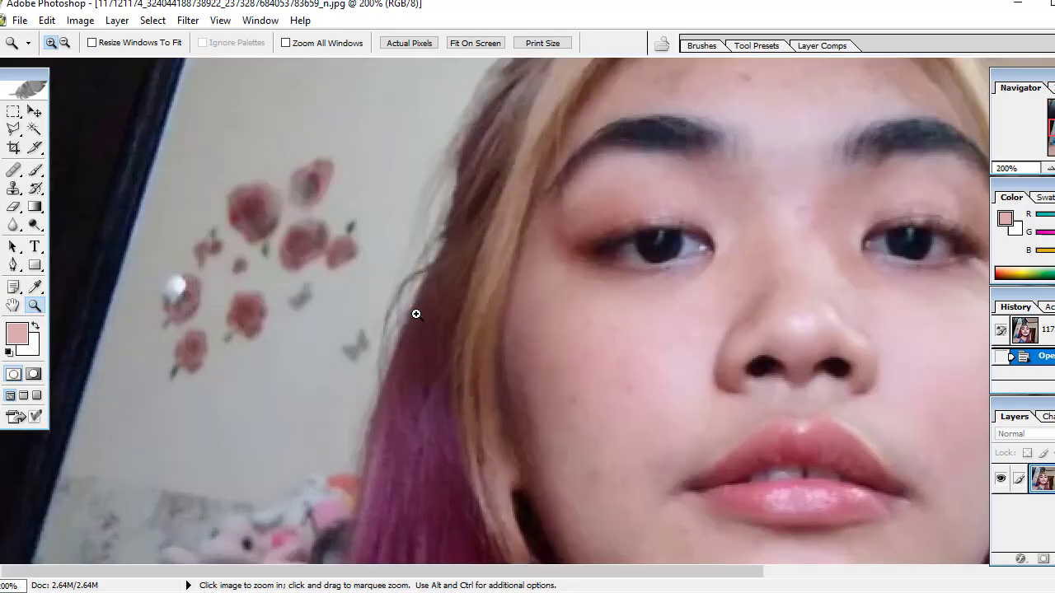
drag(430, 572, 567, 580)
scroll(681, 252, up, 3)
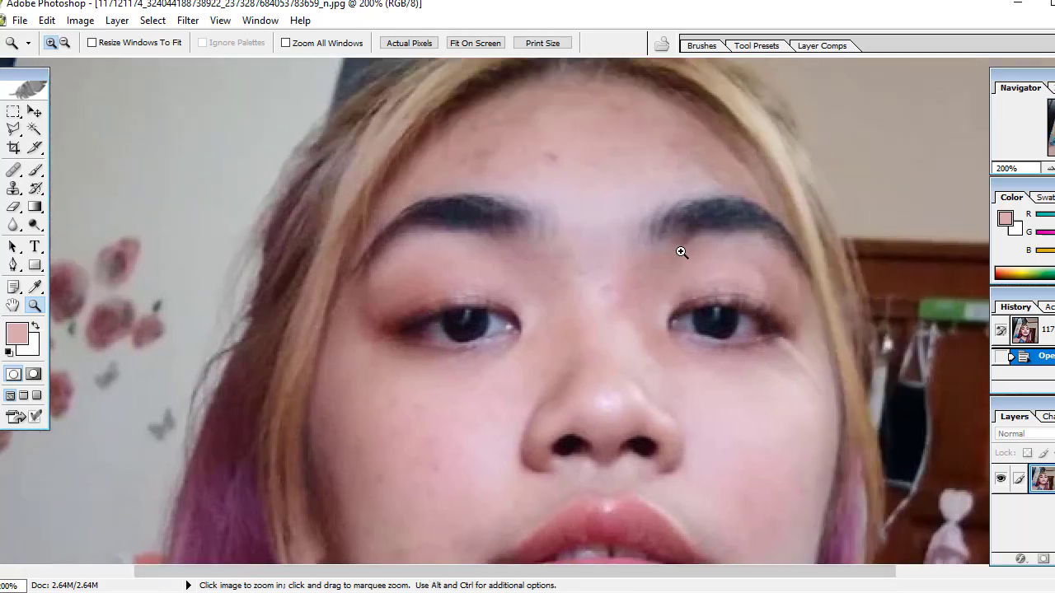
scroll(681, 252, up, 1)
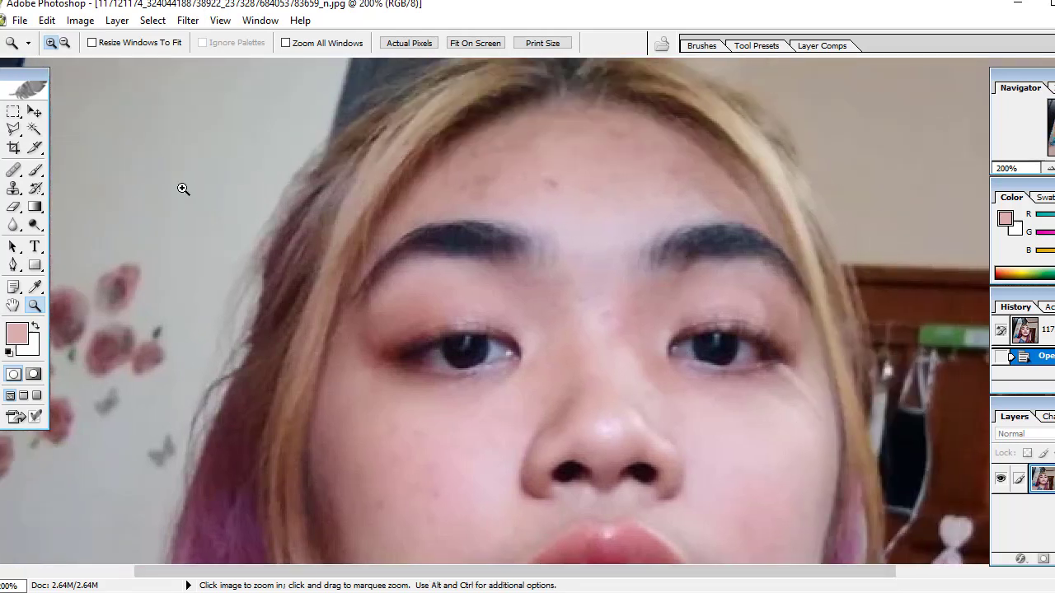
Step: Heal the small dark spots across the upper forehead with the 6 px Healing Brush
click(13, 171)
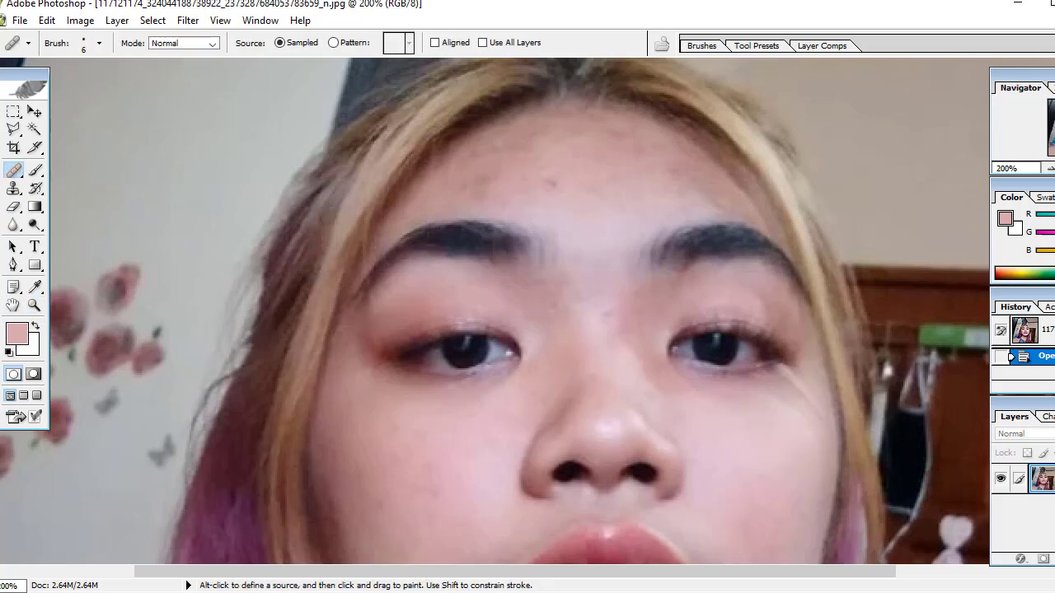
alt+click(581, 188)
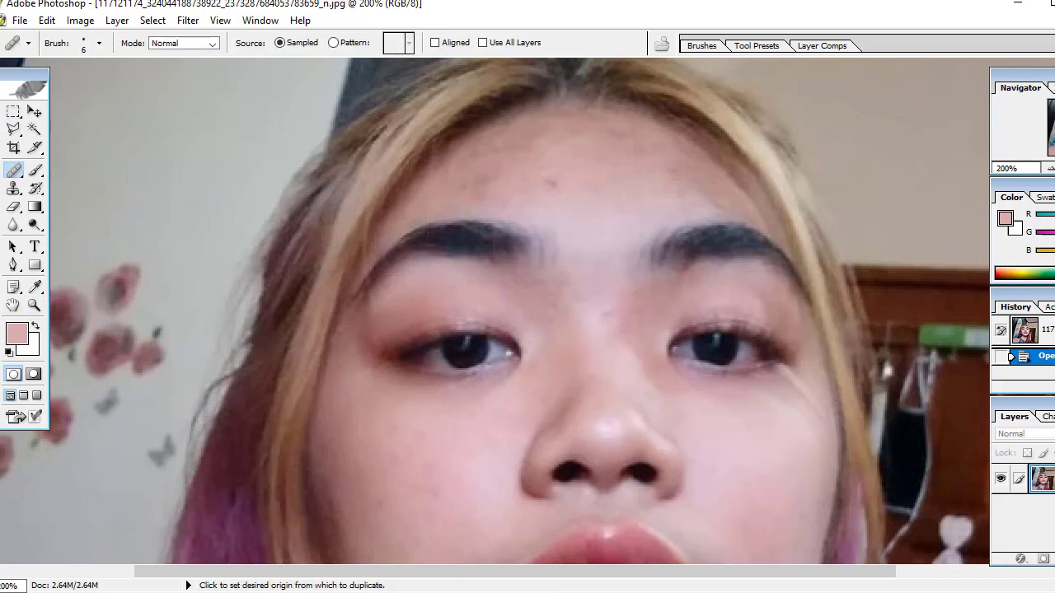
click(554, 181)
click(550, 184)
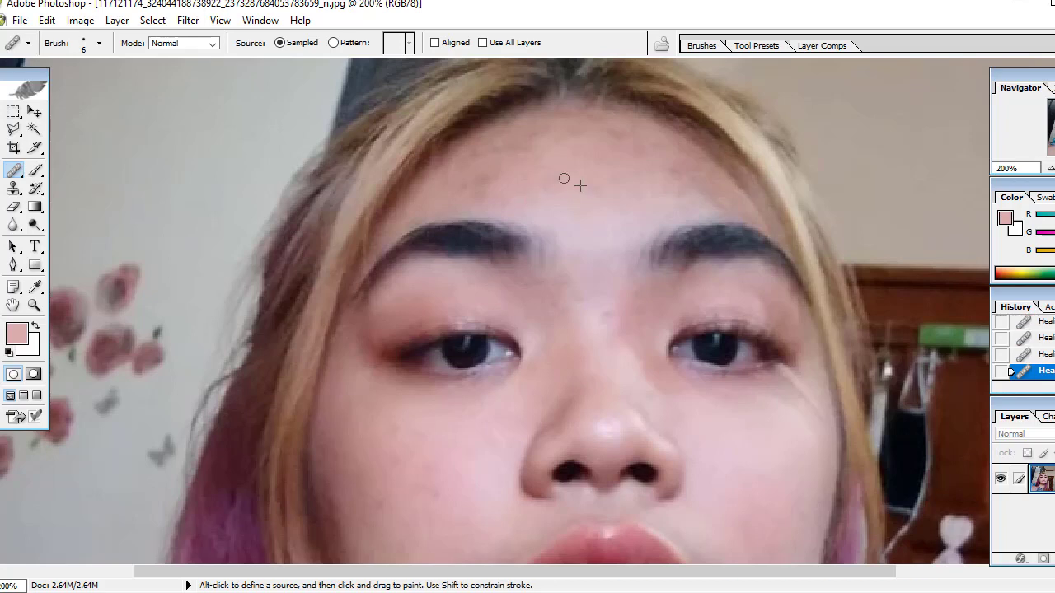
click(476, 185)
click(468, 180)
mouse_move(494, 183)
mouse_down()
mouse_move(485, 170)
mouse_move(496, 152)
mouse_move(527, 150)
mouse_move(514, 152)
mouse_move(541, 131)
mouse_move(579, 133)
mouse_up()
Step: Set the Healing Brush diameter to 27 px, then reduce it to 10 px
click(98, 44)
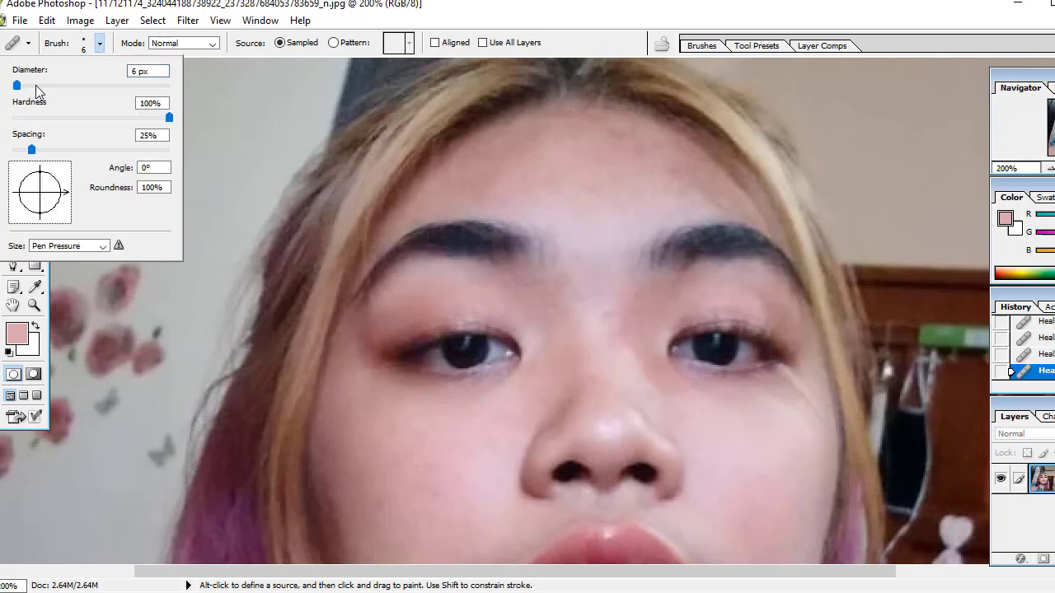
text(27)
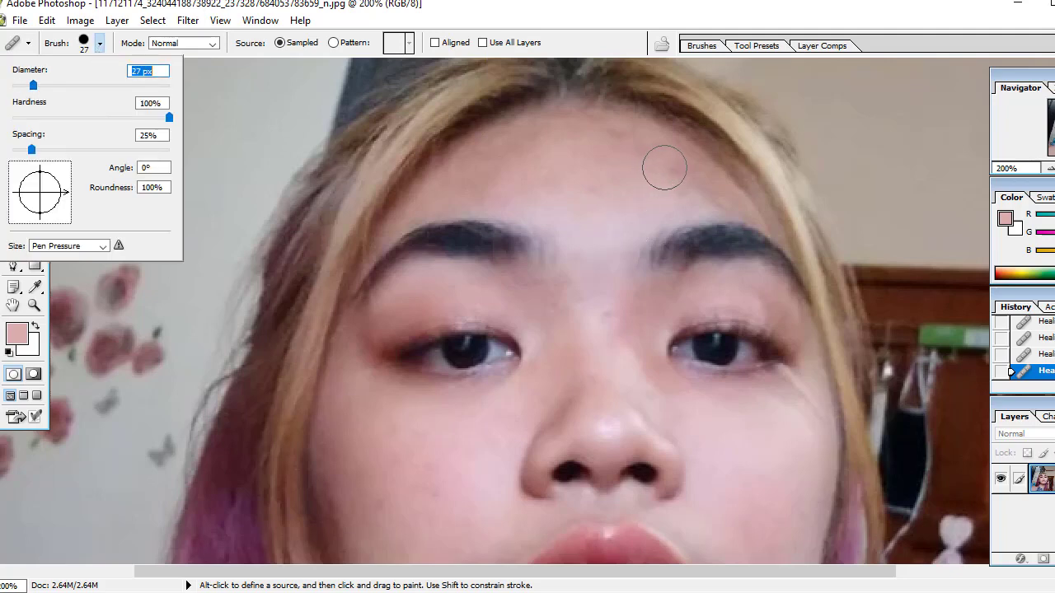
key(Return)
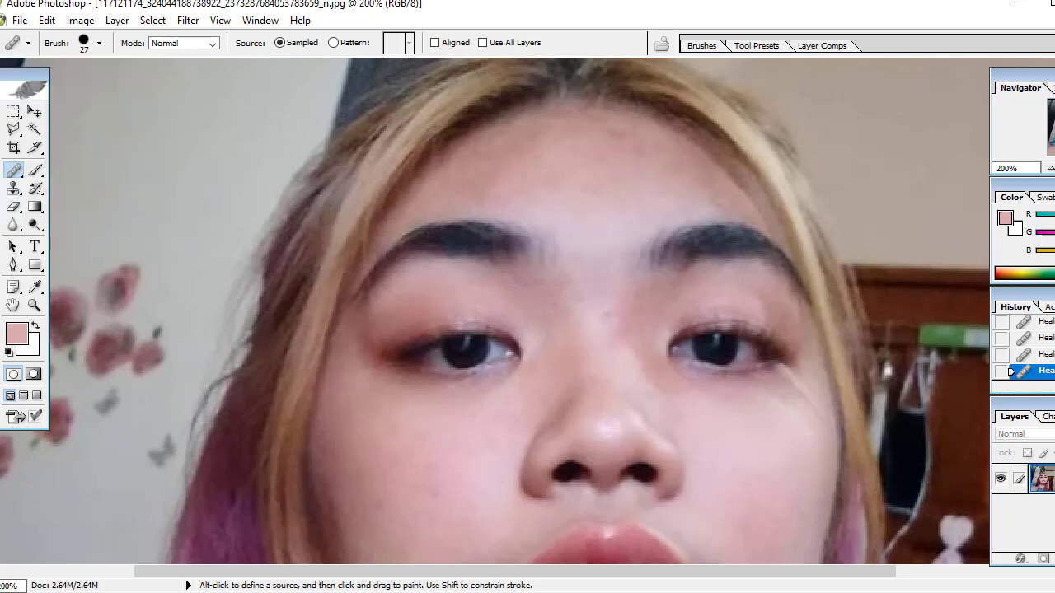
click(99, 42)
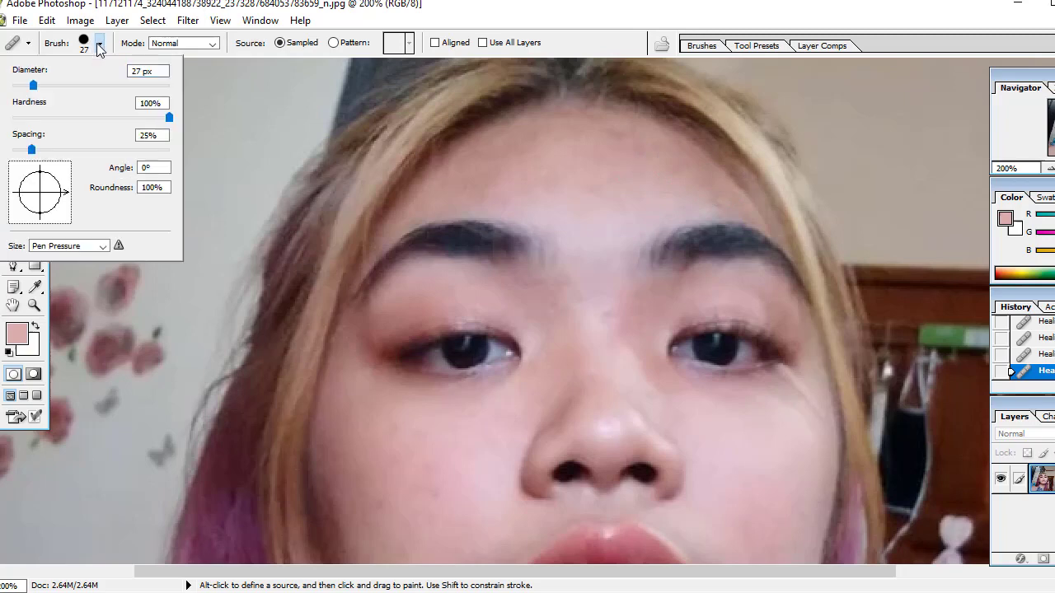
click(20, 86)
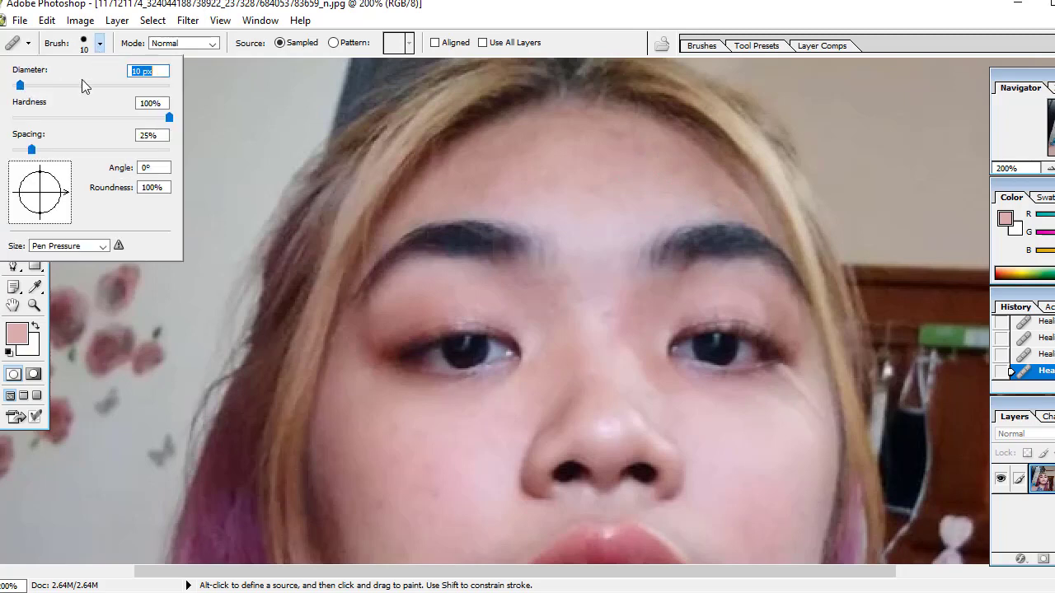
click(710, 198)
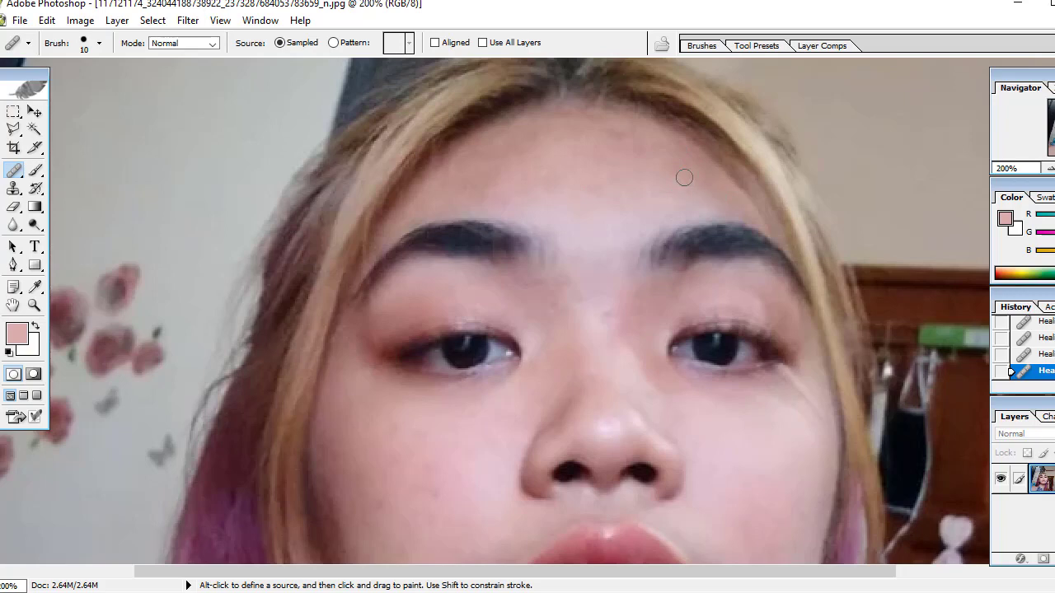
Step: Heal the remaining blemishes scattered across the forehead
click(701, 181)
click(636, 141)
click(612, 134)
drag(612, 134, 633, 146)
click(613, 186)
click(553, 176)
click(481, 162)
click(527, 135)
click(553, 154)
Step: Heal the spots between the eyebrows and along the brow line
click(606, 309)
click(615, 346)
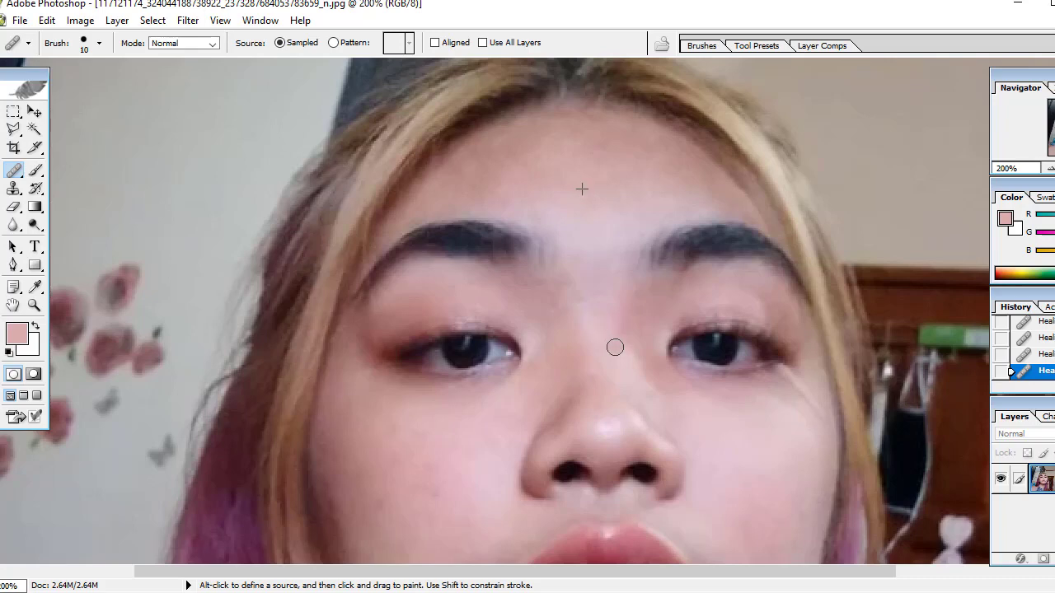
click(579, 289)
drag(586, 294, 585, 301)
click(601, 219)
Step: Heal the spot between the eyes and the blemishes down the left cheek
scroll(588, 275, down, 2)
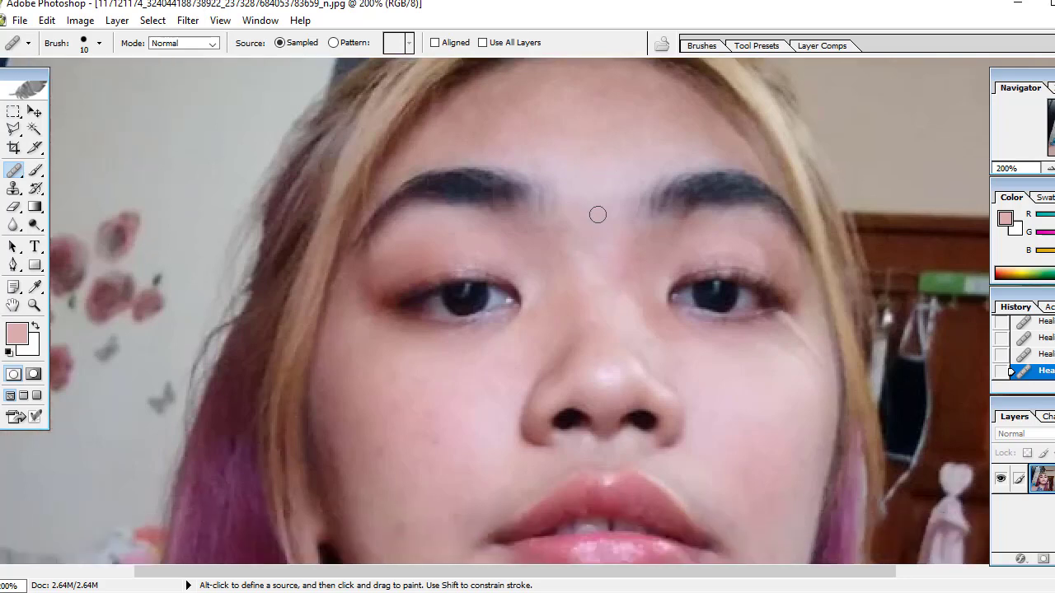
click(607, 281)
drag(427, 449, 432, 487)
mouse_move(444, 431)
mouse_down()
mouse_move(428, 508)
mouse_move(402, 526)
mouse_move(423, 521)
mouse_up()
scroll(461, 489, down, 2)
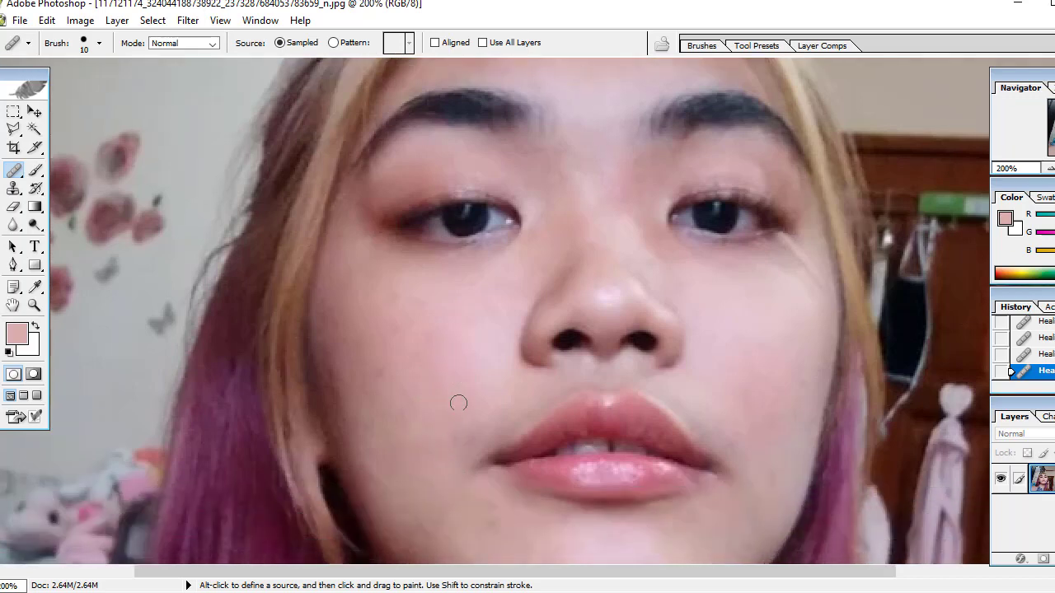
mouse_move(459, 403)
mouse_down()
mouse_move(425, 423)
mouse_move(466, 414)
mouse_up()
Step: Heal blemishes on both cheeks and two on the chin, then scroll to review
scroll(408, 345, down, 3)
scroll(405, 336, down, 1)
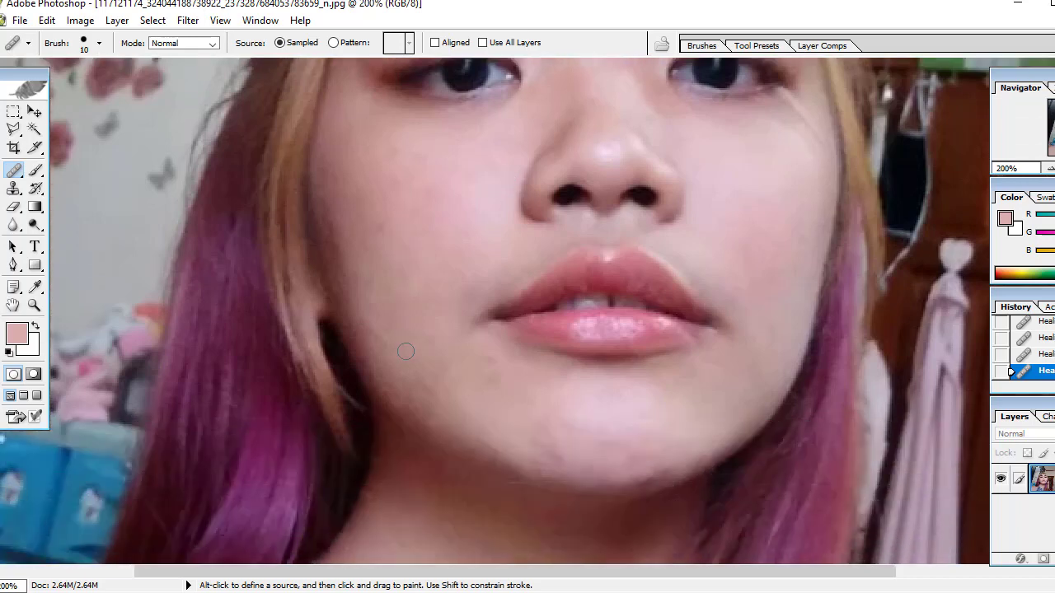
scroll(405, 348, up, 1)
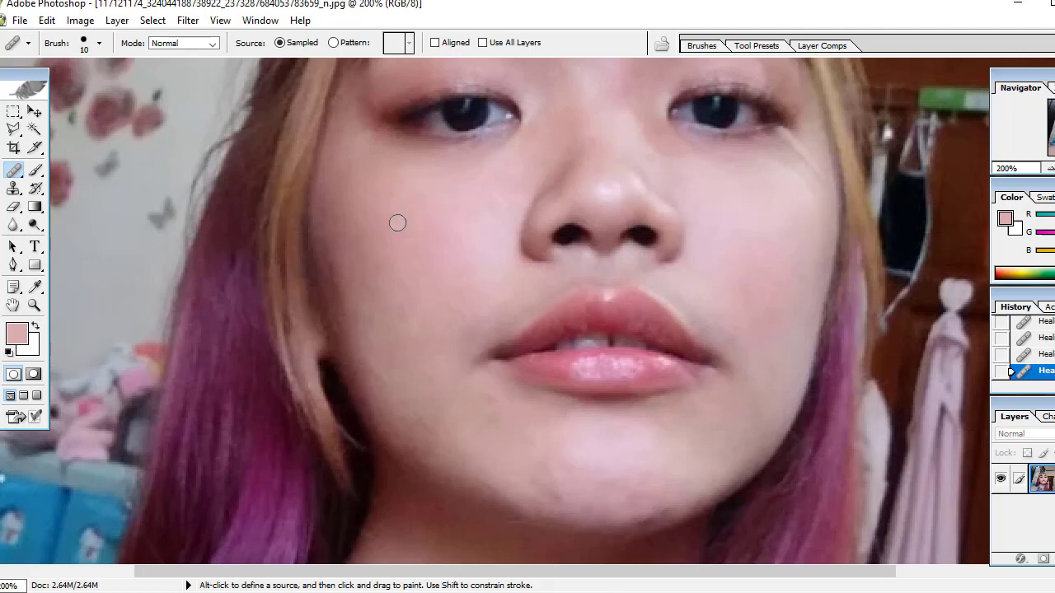
click(499, 213)
click(789, 257)
click(534, 483)
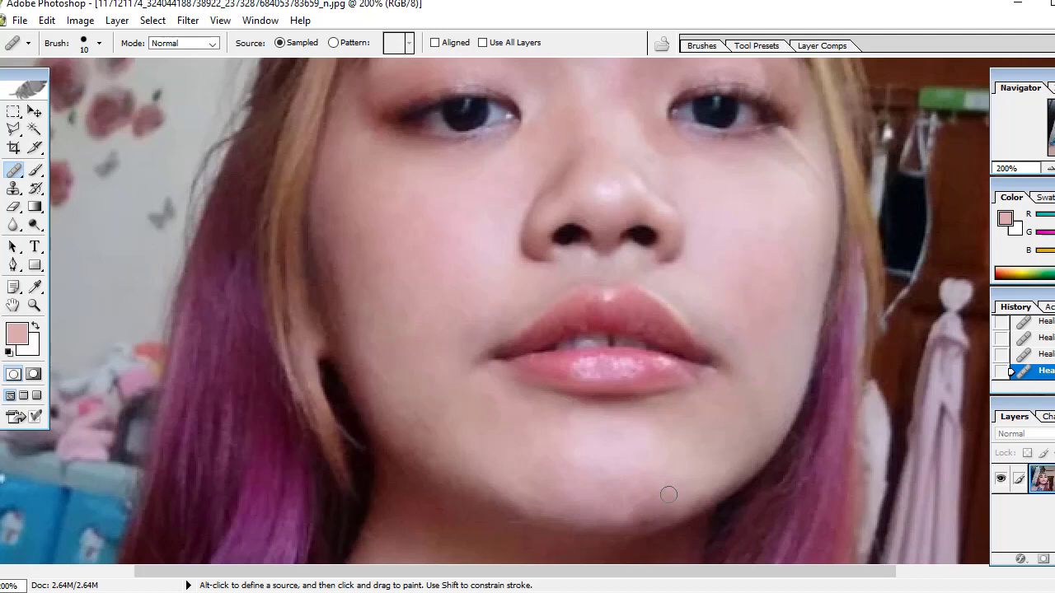
click(622, 509)
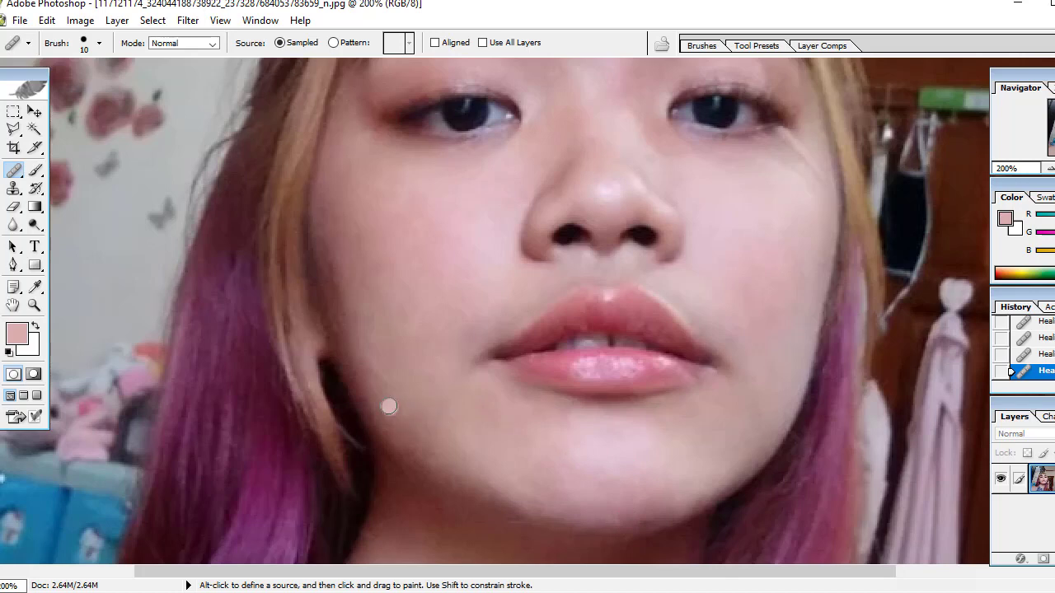
scroll(457, 212, up, 2)
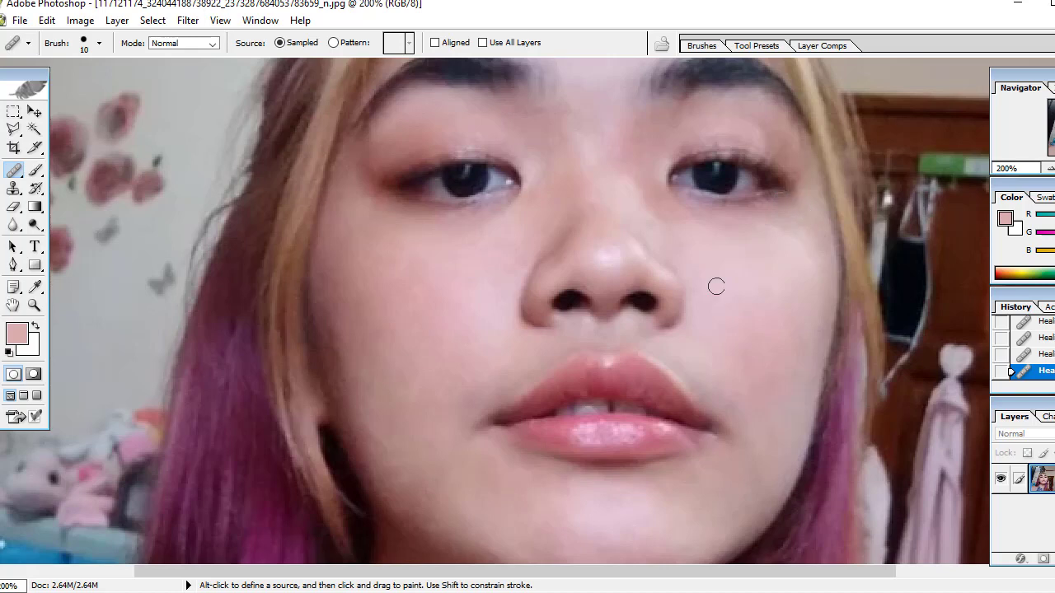
scroll(725, 314, down, 2)
scroll(737, 329, down, 2)
scroll(736, 330, up, 2)
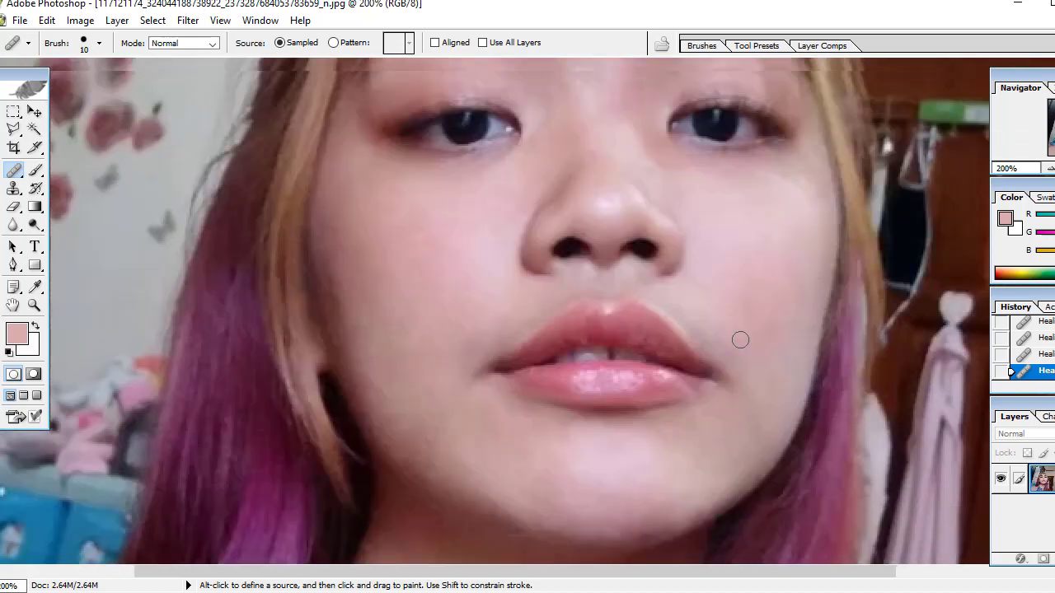
scroll(741, 338, up, 2)
scroll(744, 346, up, 2)
scroll(744, 346, up, 2)
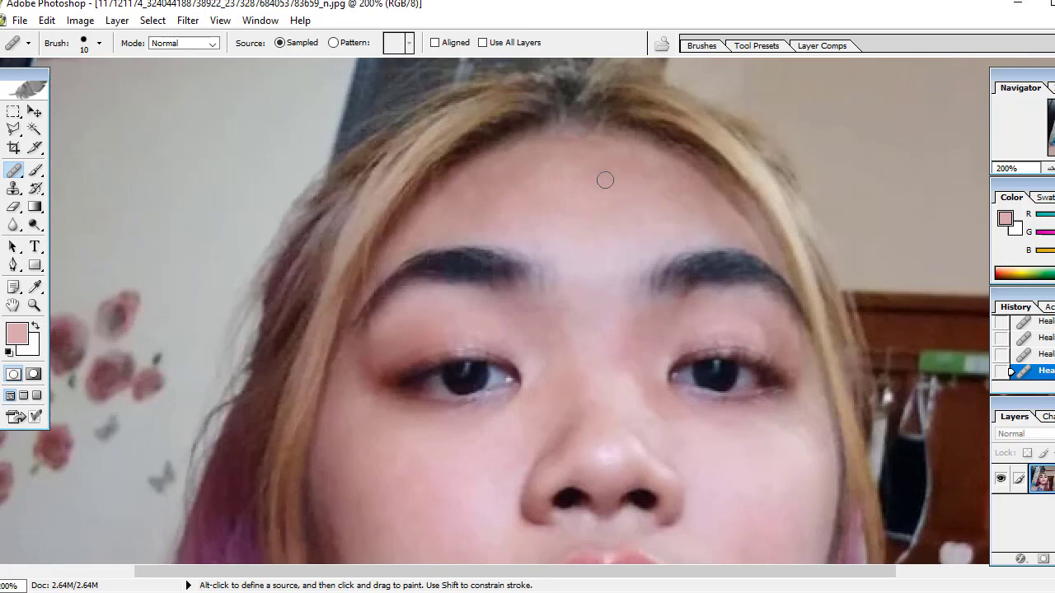
Step: Heal one last forehead spot and set the Blur tool to 46 px
mouse_move(600, 195)
mouse_down()
mouse_move(588, 176)
mouse_move(556, 199)
mouse_up()
click(13, 224)
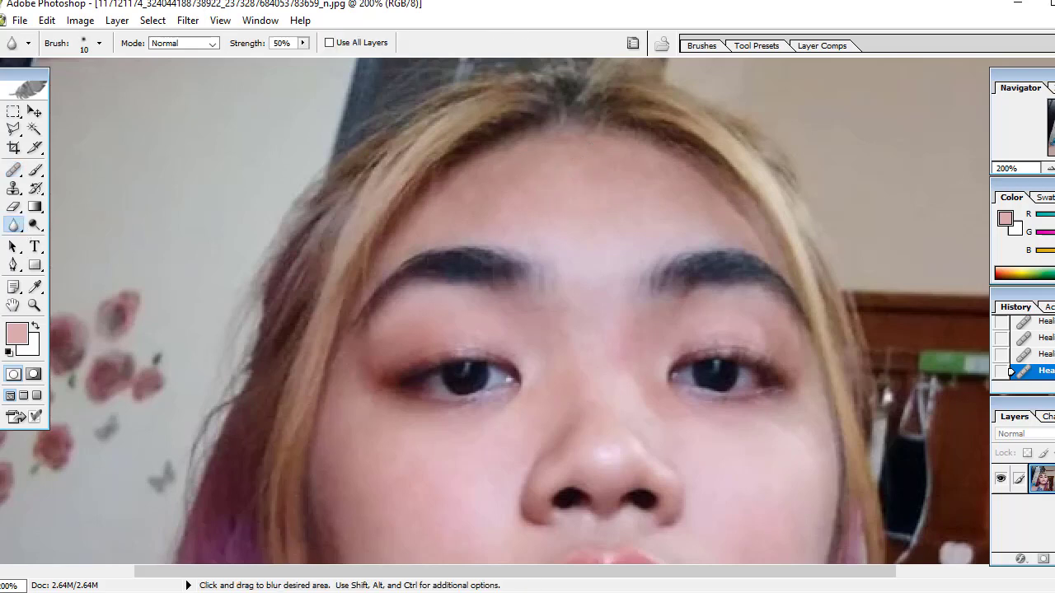
click(99, 42)
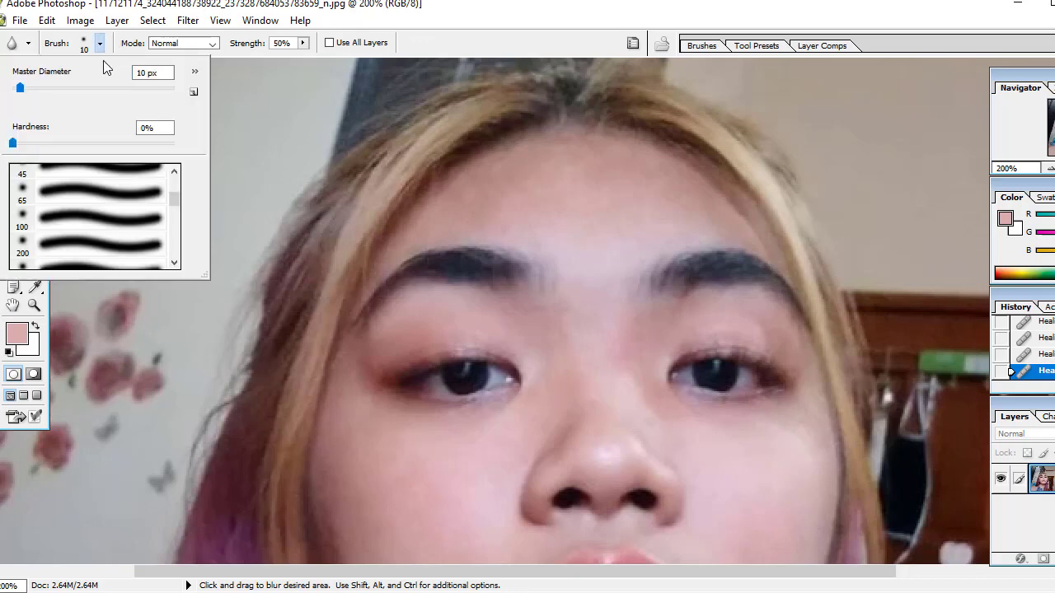
click(50, 91)
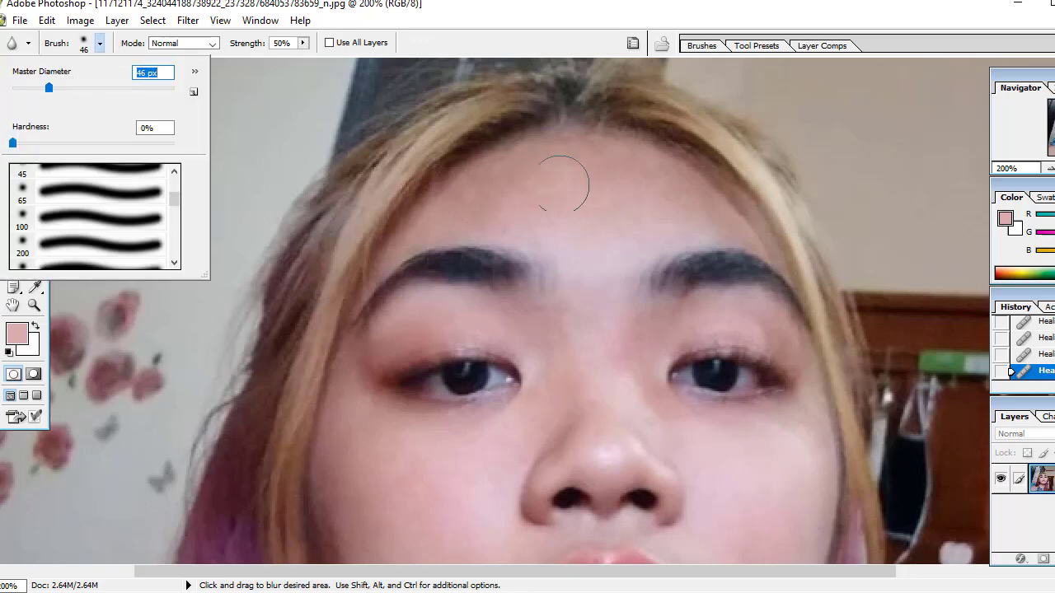
key(Return)
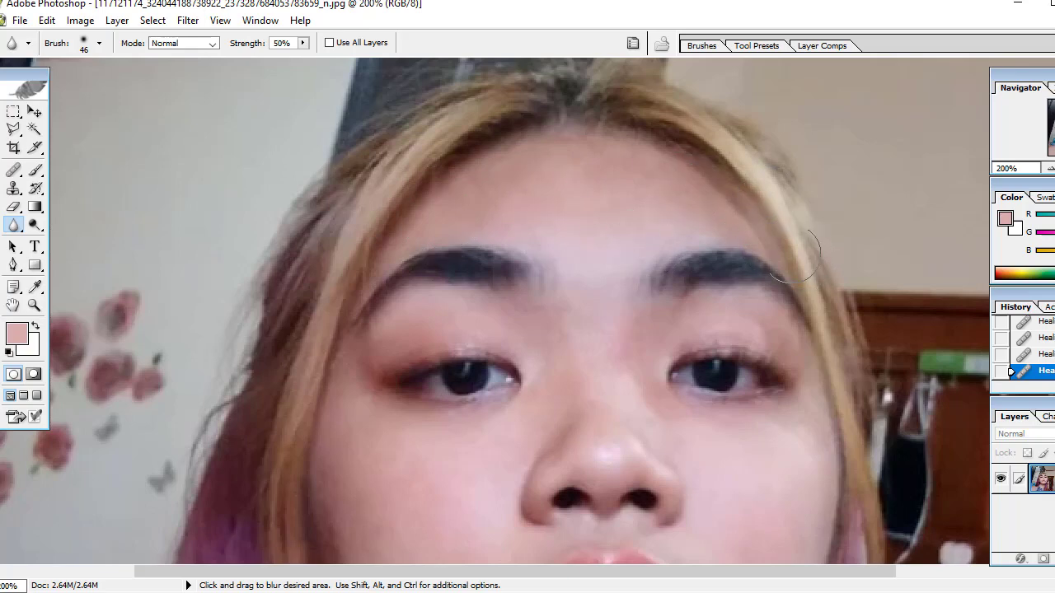
Step: Blur the forehead, between the brows, beside the nose and the cheek
drag(441, 204, 507, 182)
drag(563, 298, 593, 306)
drag(607, 352, 627, 388)
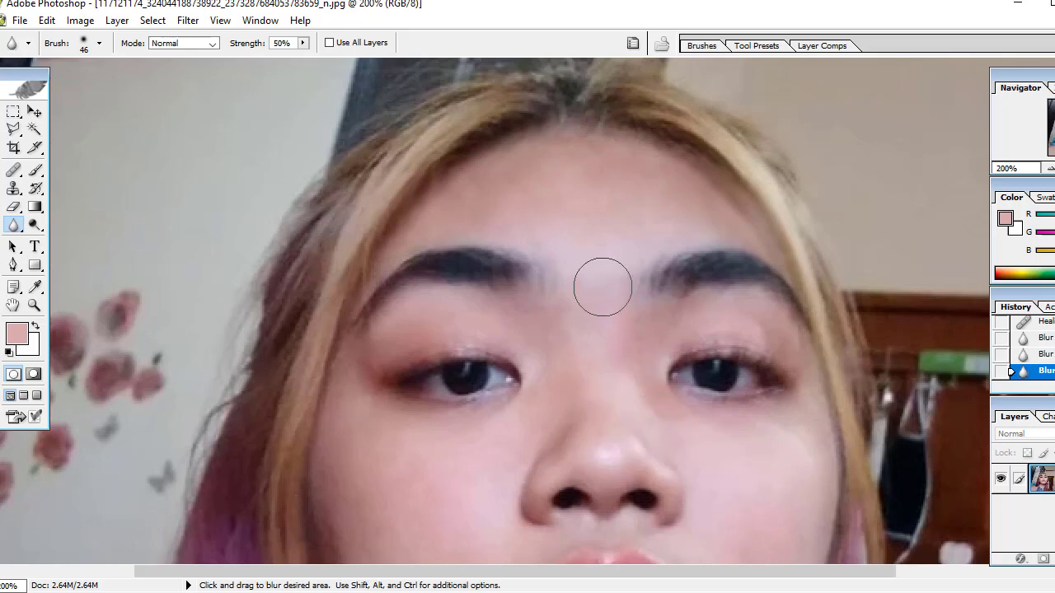
scroll(601, 282, down, 2)
scroll(595, 318, down, 2)
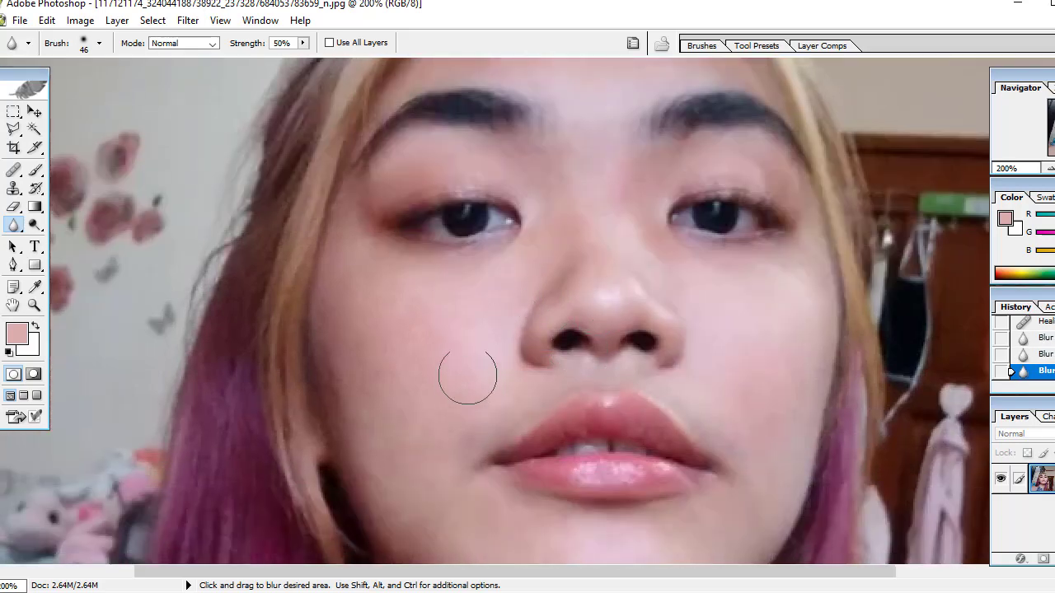
drag(378, 416, 390, 409)
scroll(586, 350, down, 3)
scroll(579, 410, down, 2)
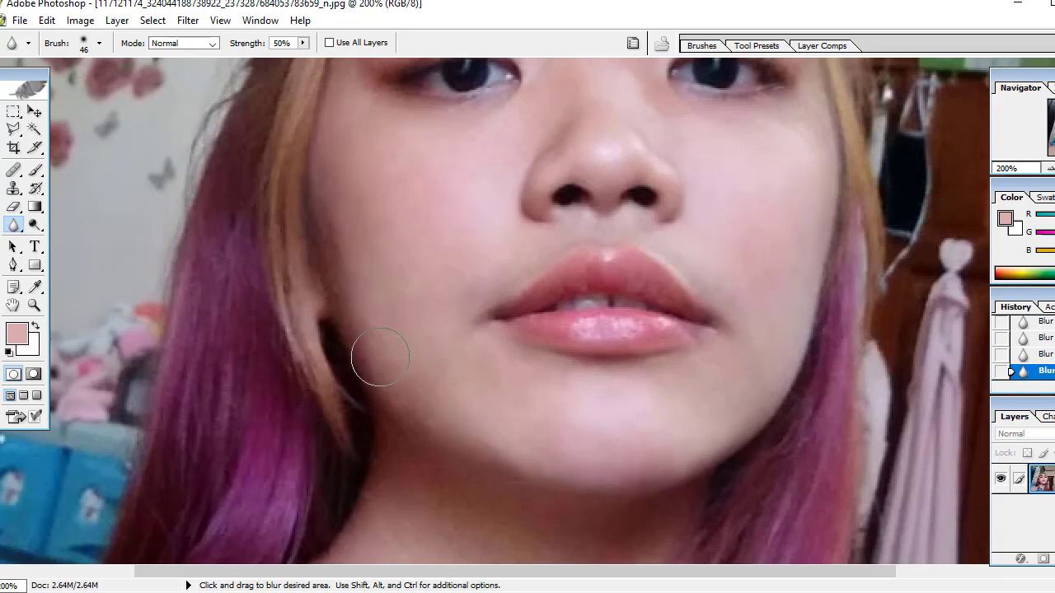
scroll(504, 490, down, 3)
scroll(503, 490, down, 1)
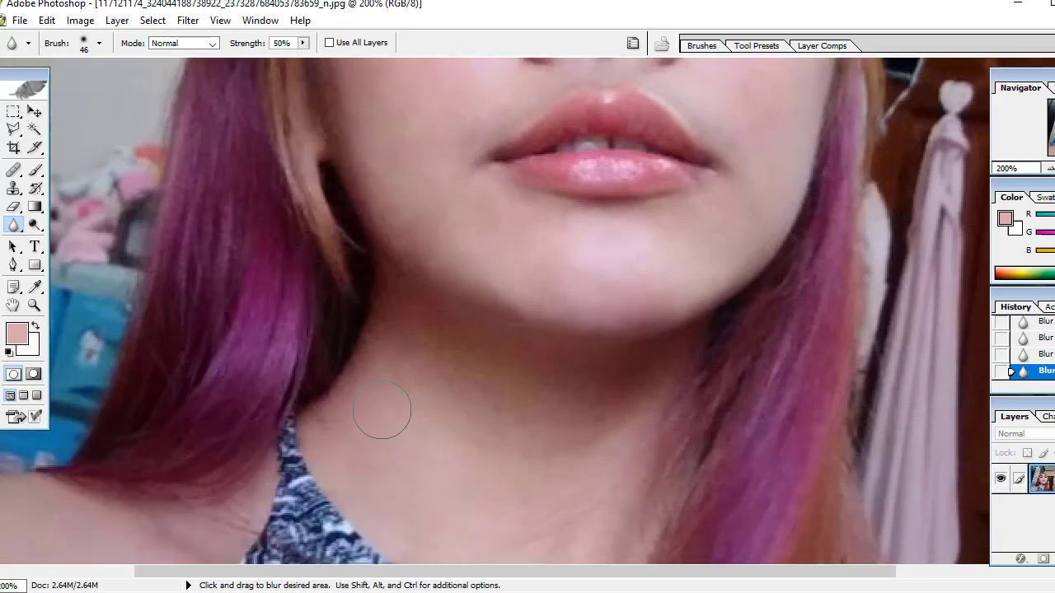
Step: Zoom out on the second selfie and scroll around to view the face
click(219, 20)
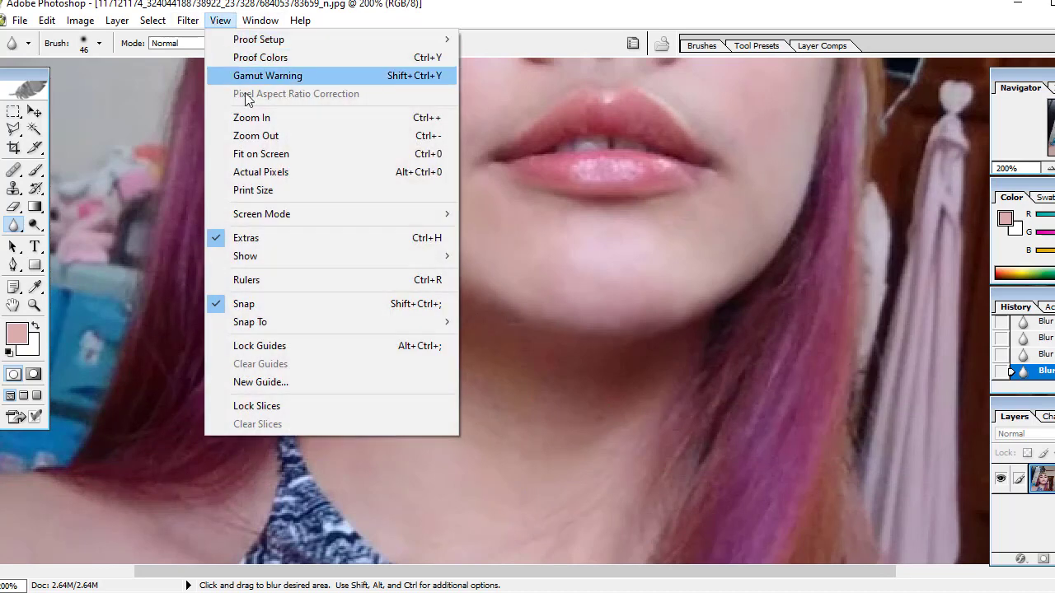
click(266, 134)
scroll(348, 184, up, 1)
scroll(348, 183, up, 1)
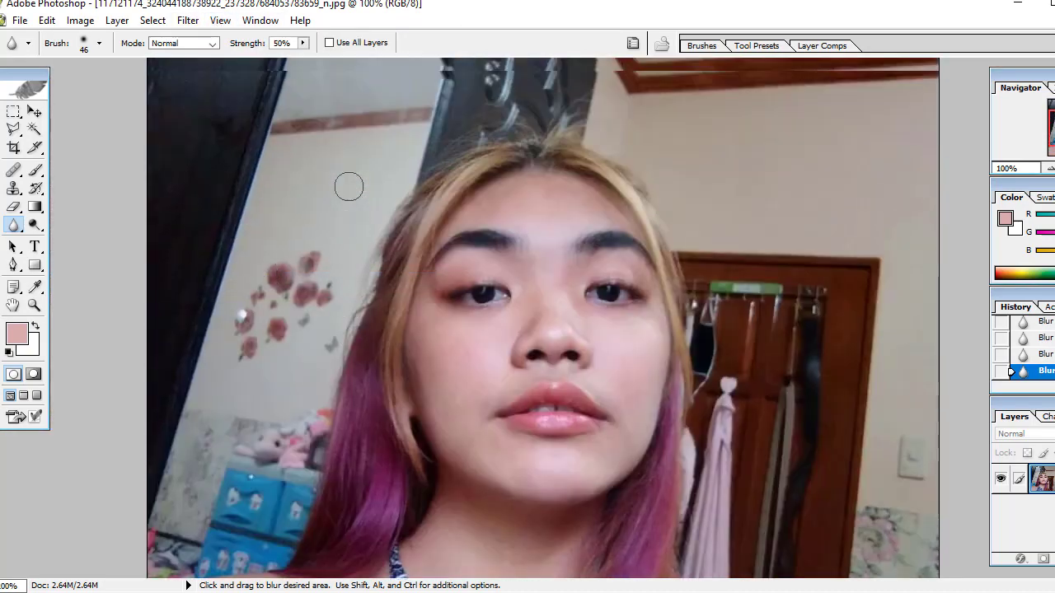
scroll(674, 203, down, 1)
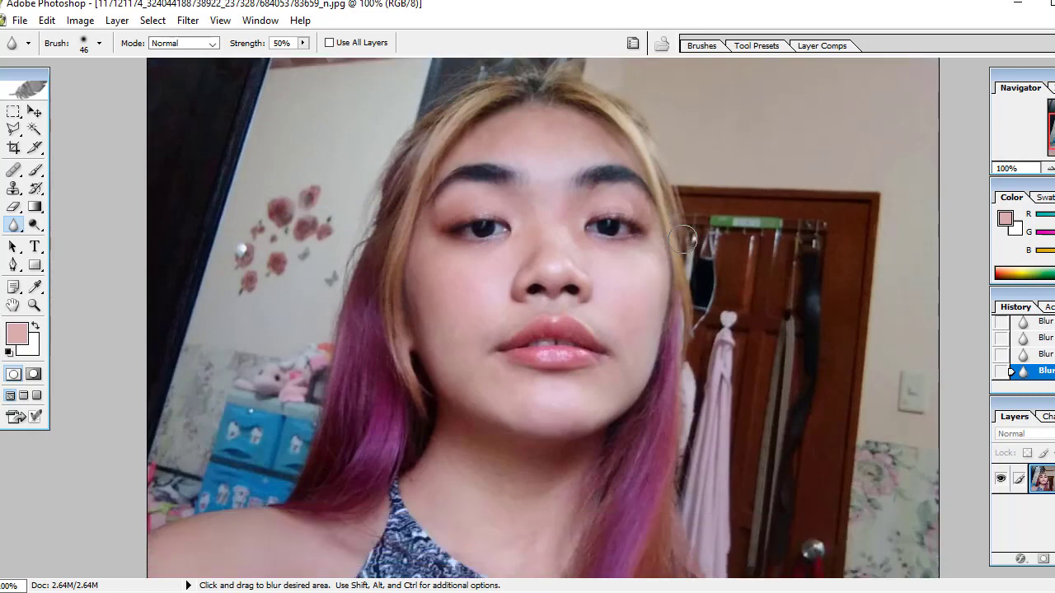
scroll(681, 230, down, 1)
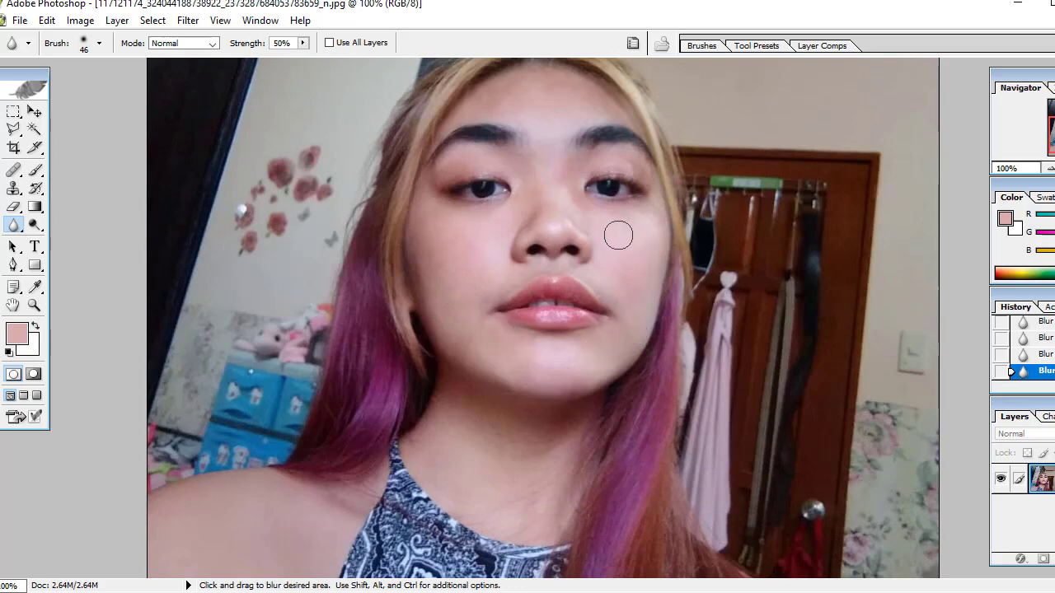
scroll(619, 235, up, 2)
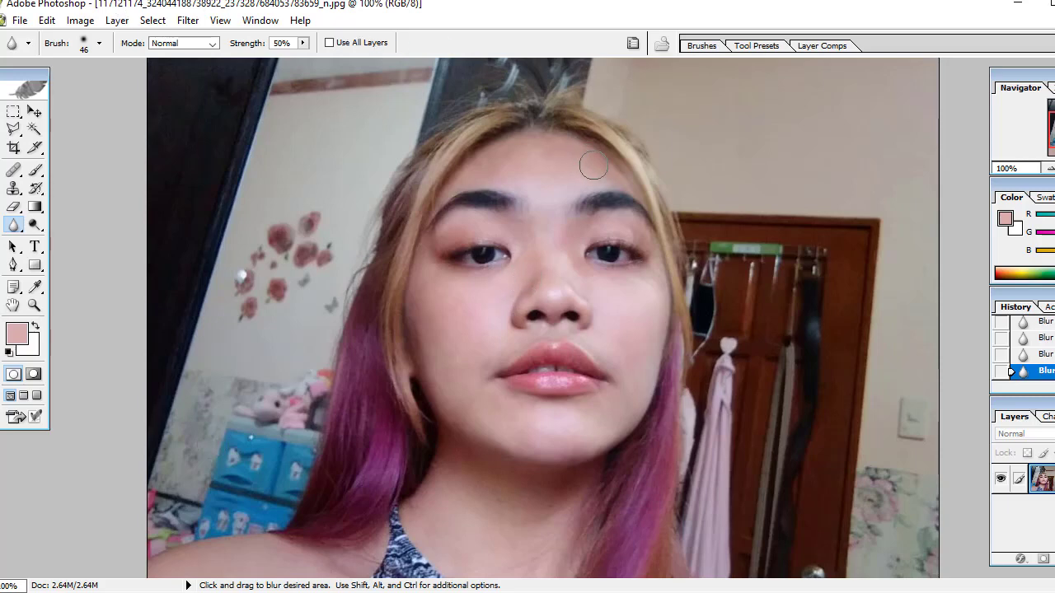
Step: Blur the forehead skin with one more stroke, then zoom out to the whole photo
drag(581, 154, 591, 165)
click(220, 20)
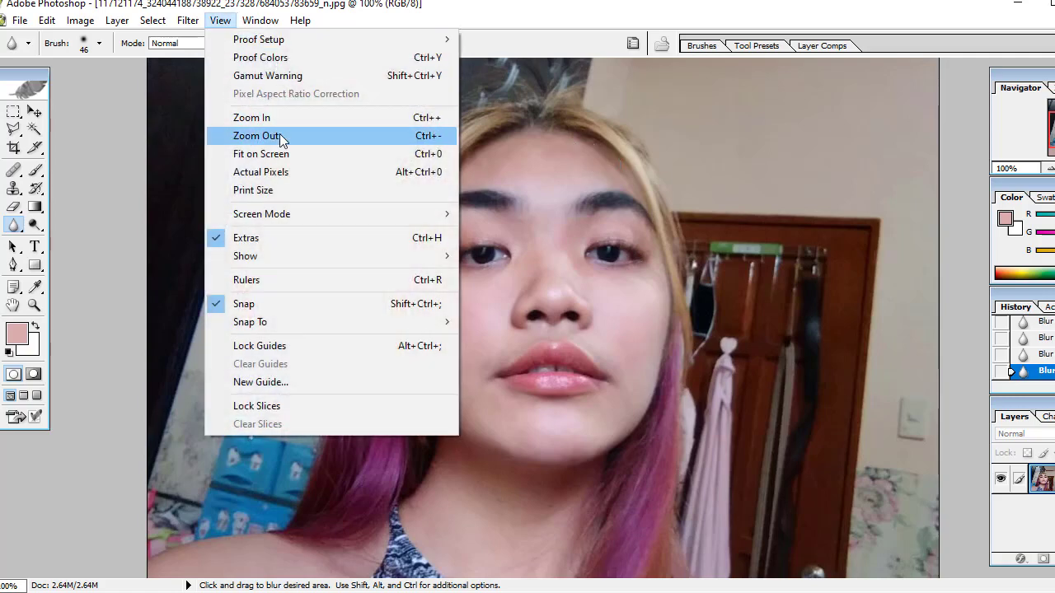
click(279, 134)
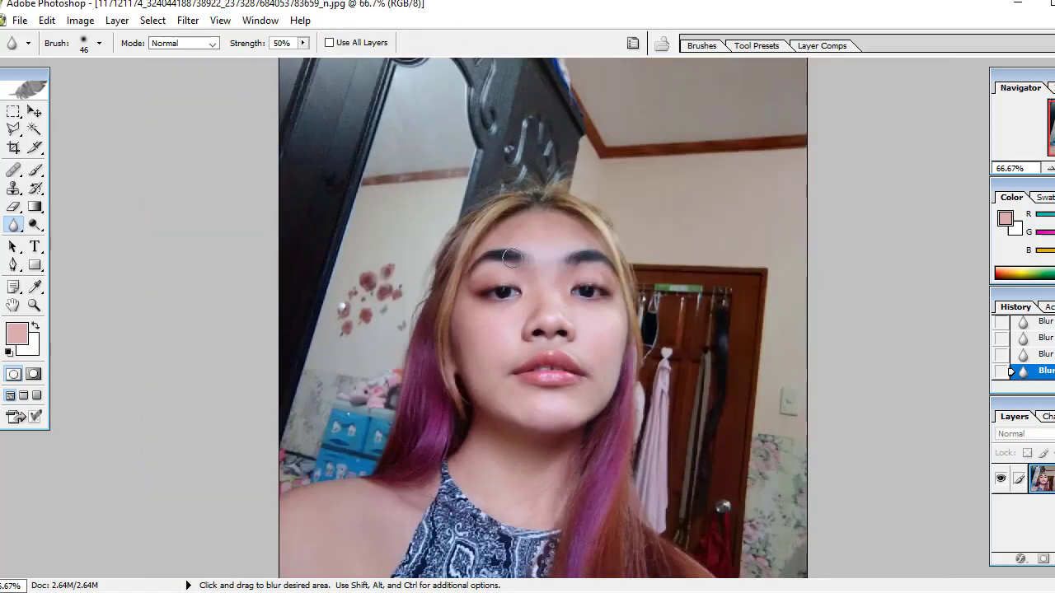
Step: Crop the second selfie to a frame around the face
click(14, 149)
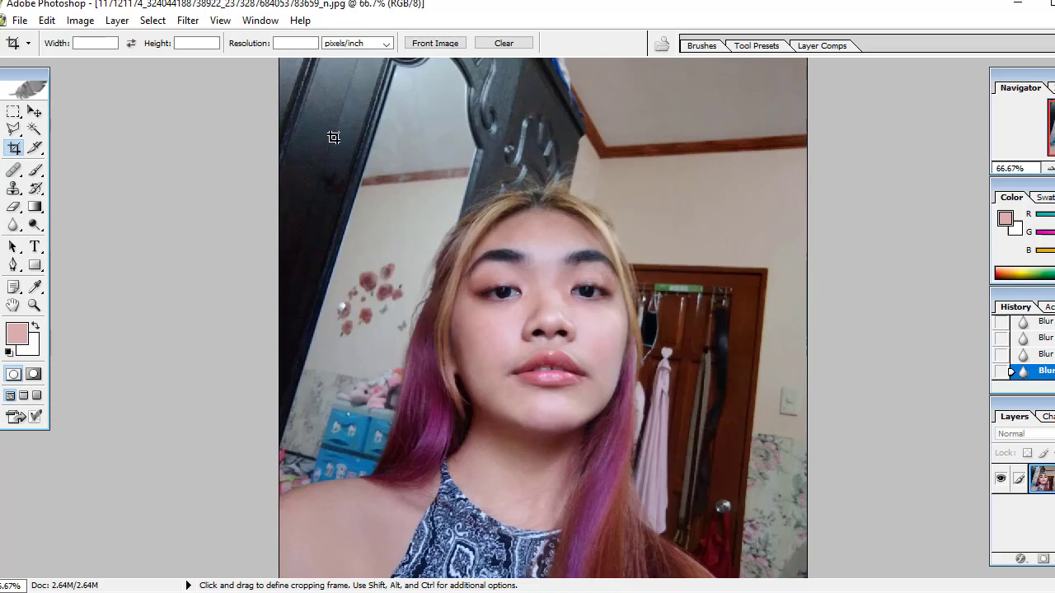
mouse_move(345, 153)
mouse_down()
mouse_move(732, 496)
mouse_move(744, 581)
mouse_up()
drag(743, 581, 740, 571)
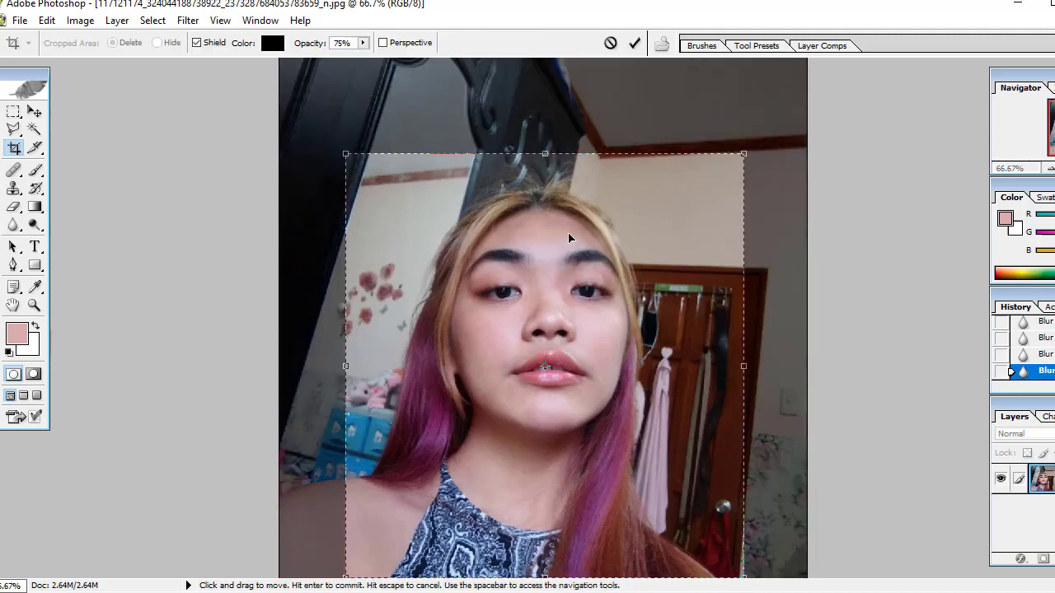
click(635, 43)
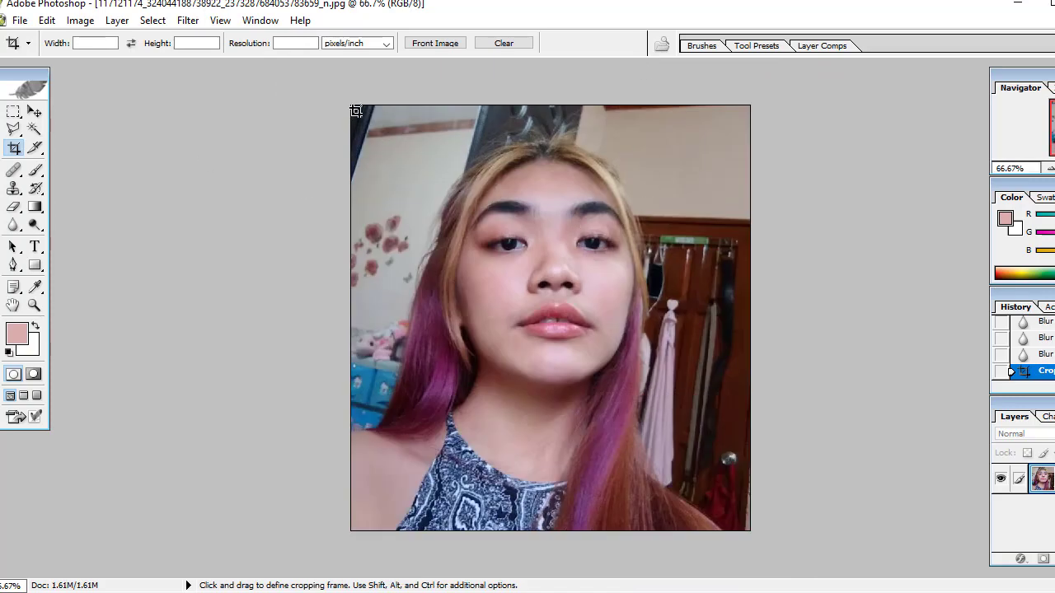
Step: Apply a second, tighter crop trimming the dark doorframe and ceiling
mouse_move(354, 113)
mouse_down()
mouse_move(687, 452)
mouse_move(723, 531)
mouse_up()
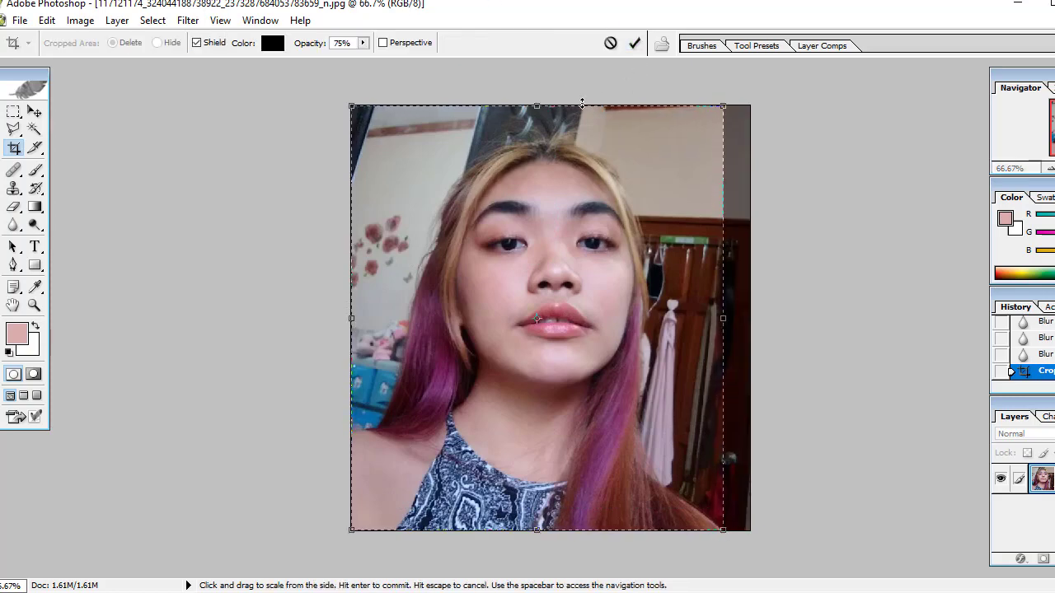
click(634, 46)
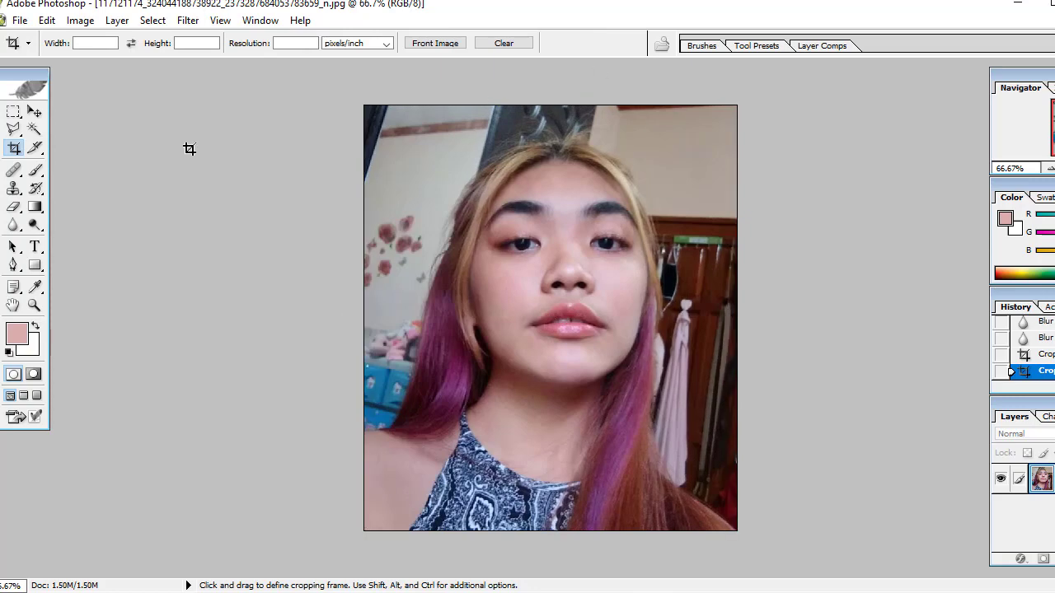
click(91, 44)
click(253, 25)
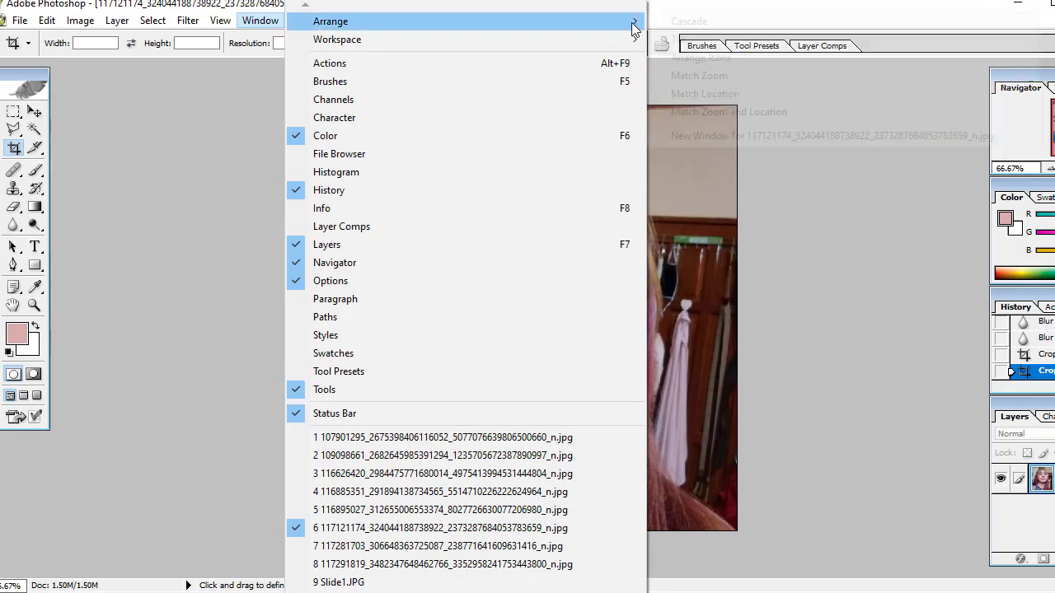
mouse_move(330, 21)
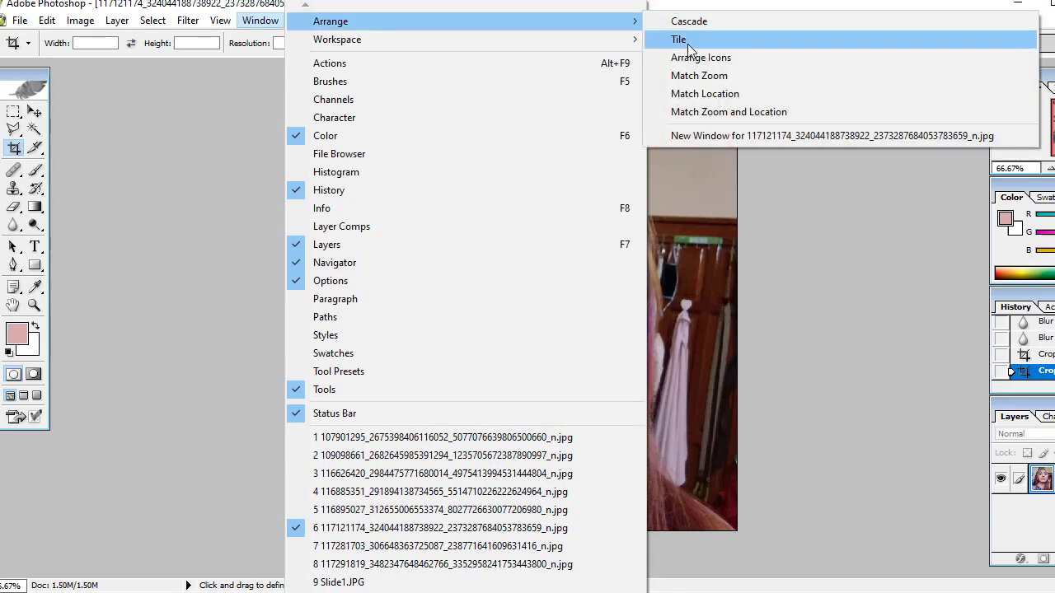
Step: Tile the open photos, bring the third selfie forward, and zoom its face to 200%
click(681, 39)
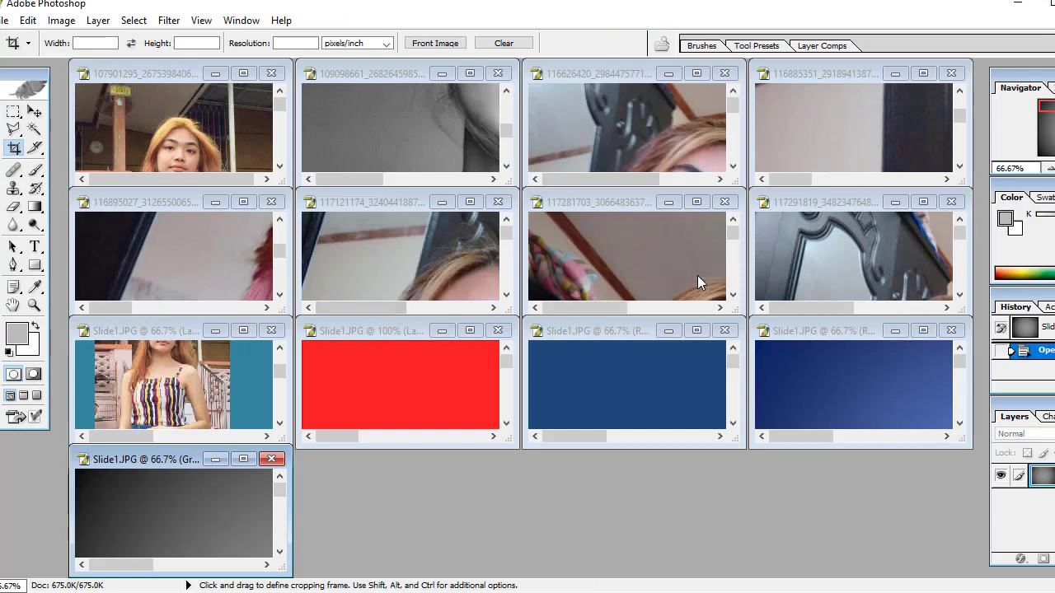
click(696, 203)
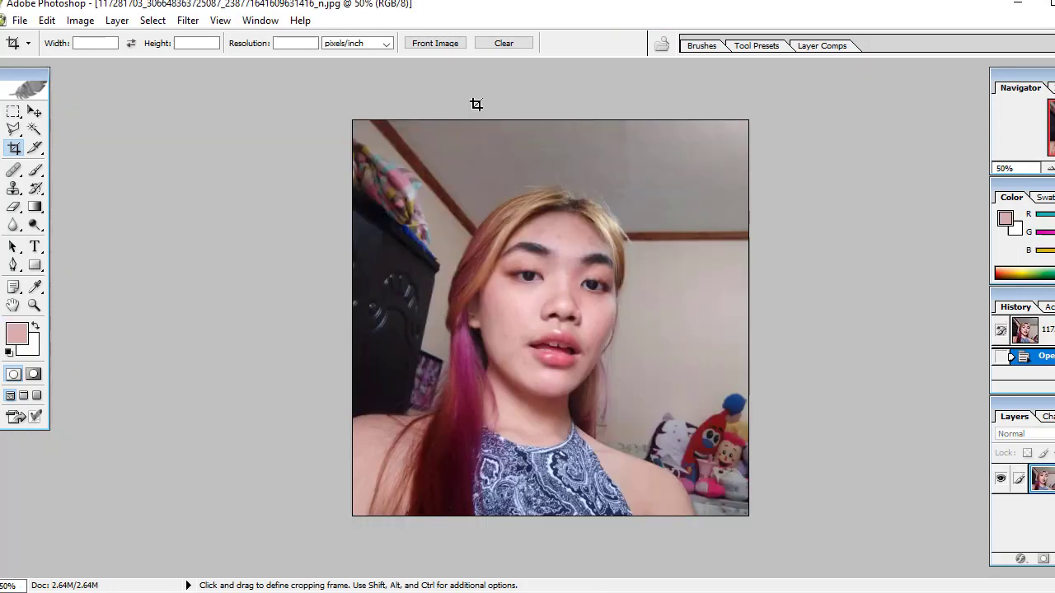
click(220, 20)
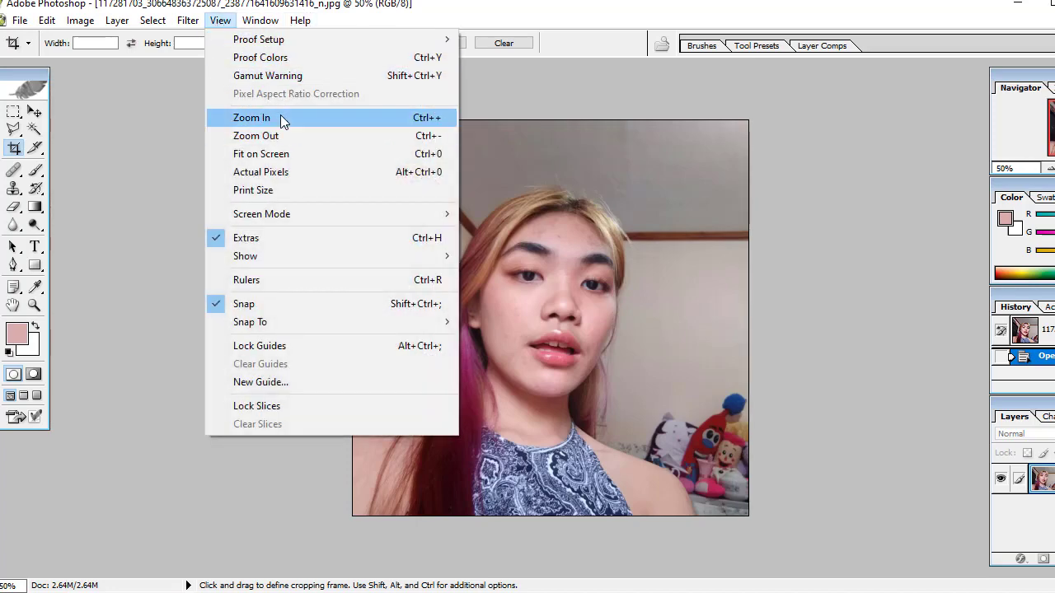
click(280, 116)
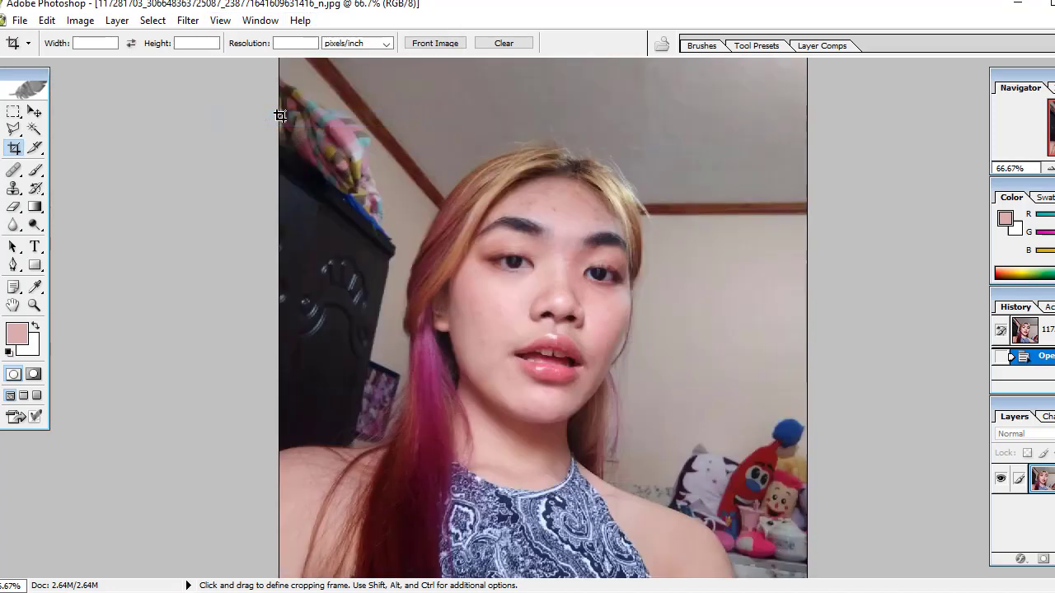
click(219, 20)
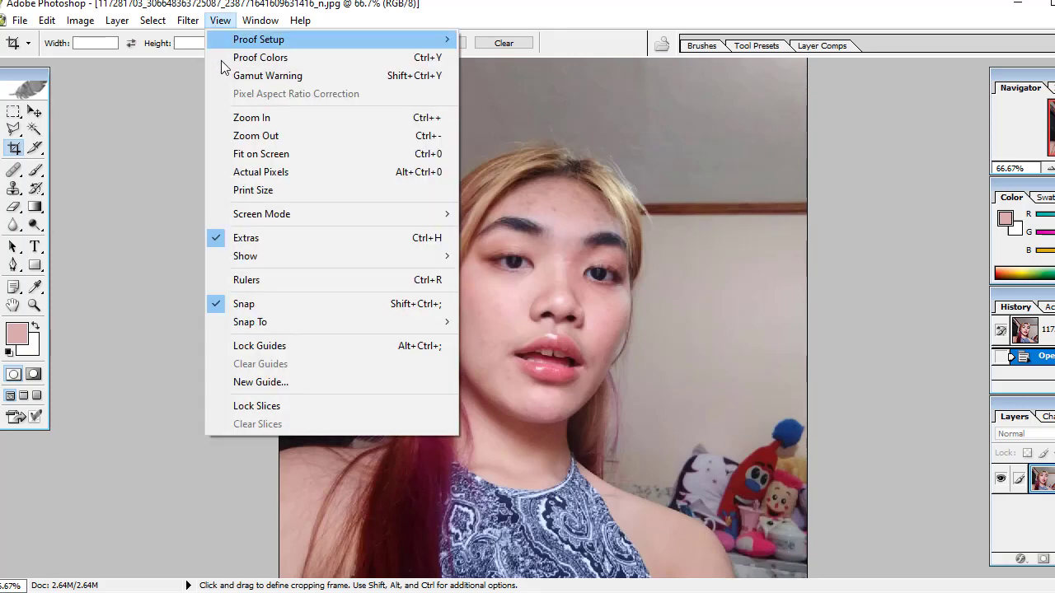
click(250, 118)
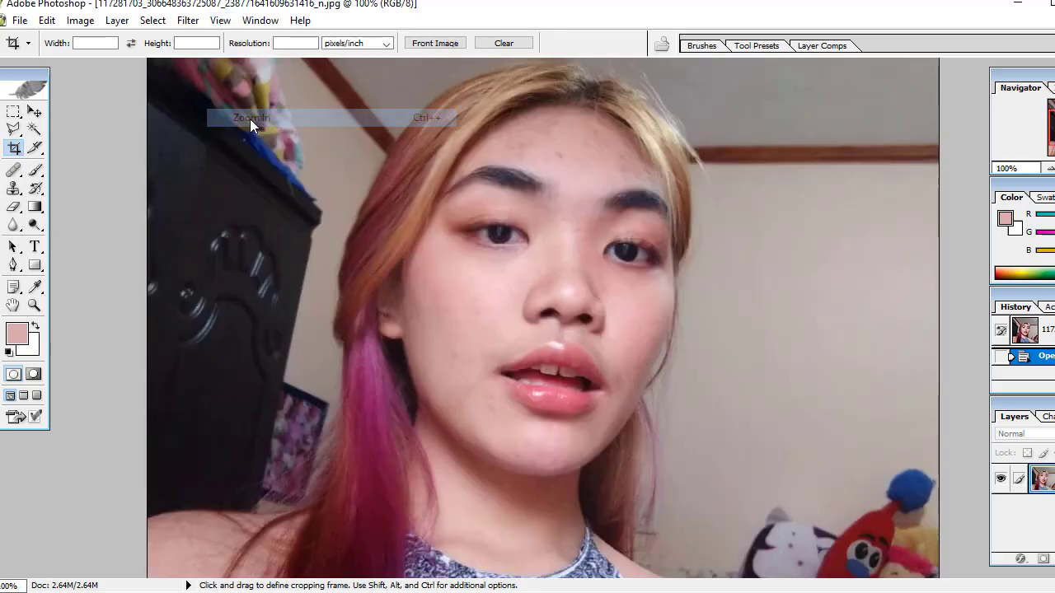
click(219, 20)
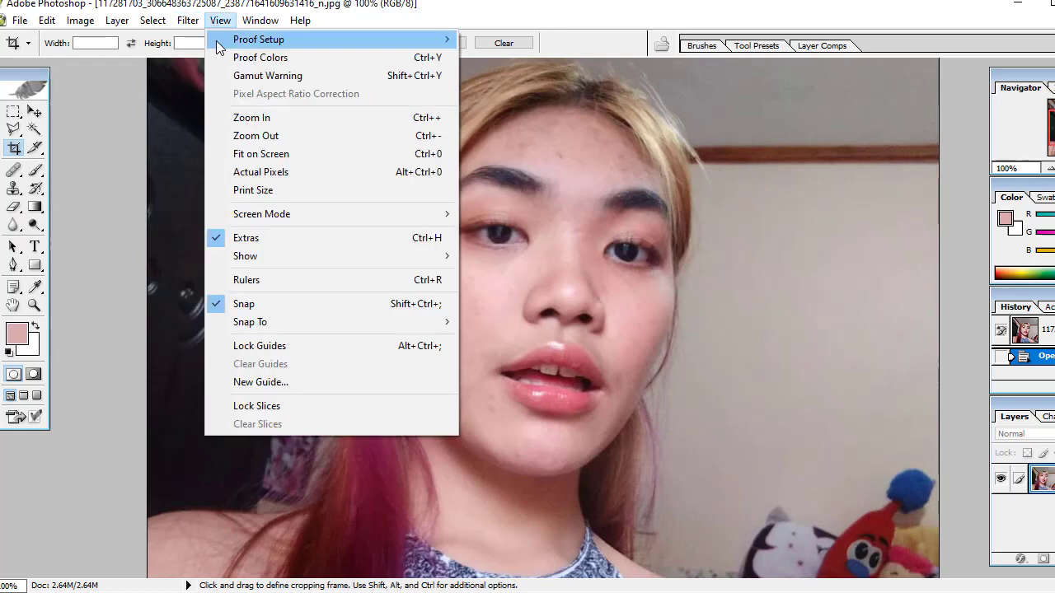
click(249, 119)
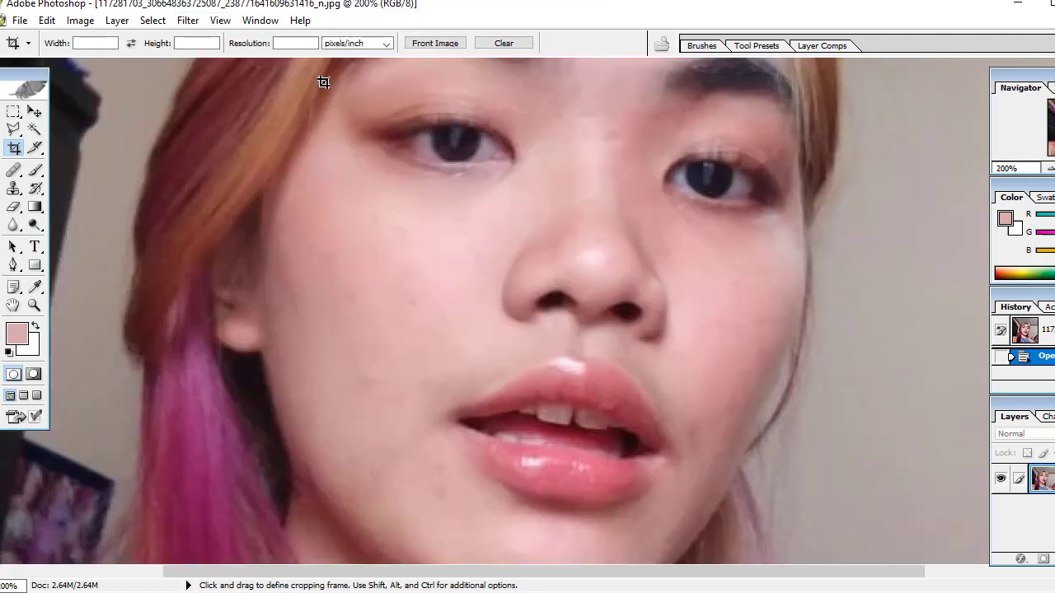
Step: With the Healing Brush, sample clean forehead skin and heal the small forehead spots
scroll(341, 165, up, 3)
scroll(343, 170, up, 3)
scroll(343, 169, up, 1)
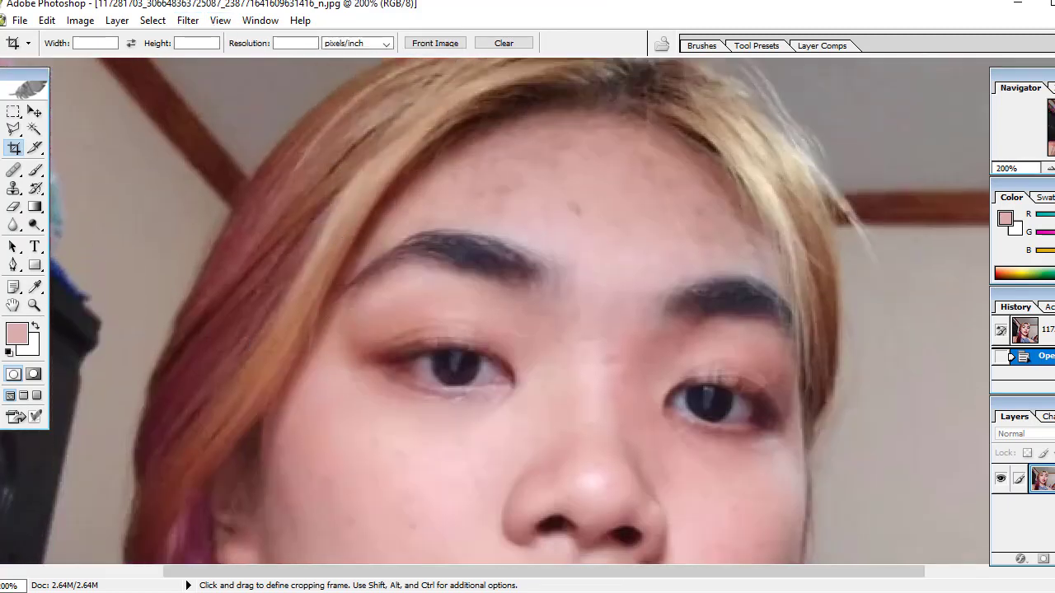
click(13, 171)
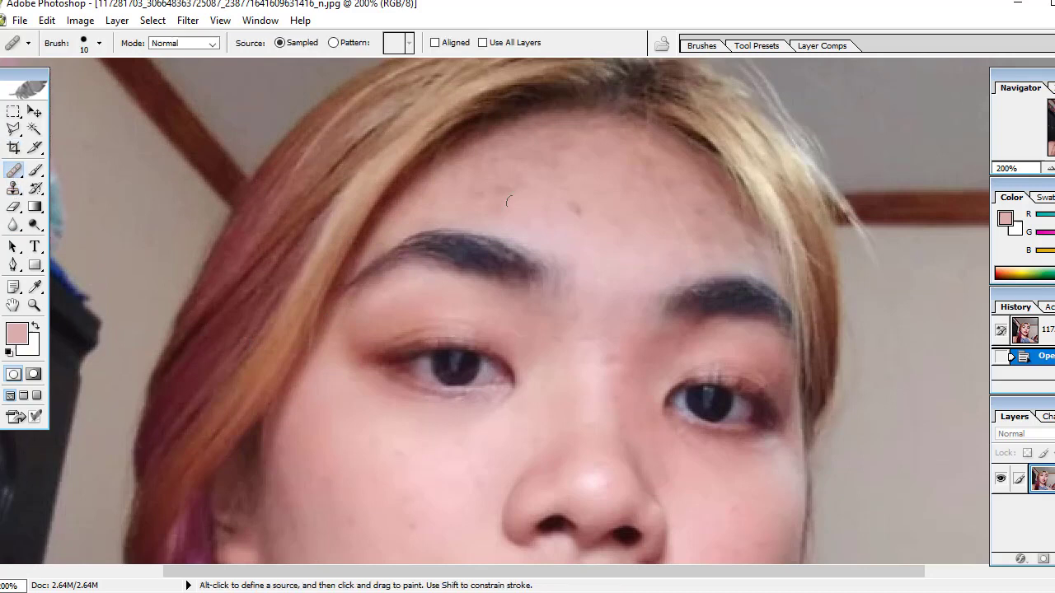
click(570, 213)
click(576, 195)
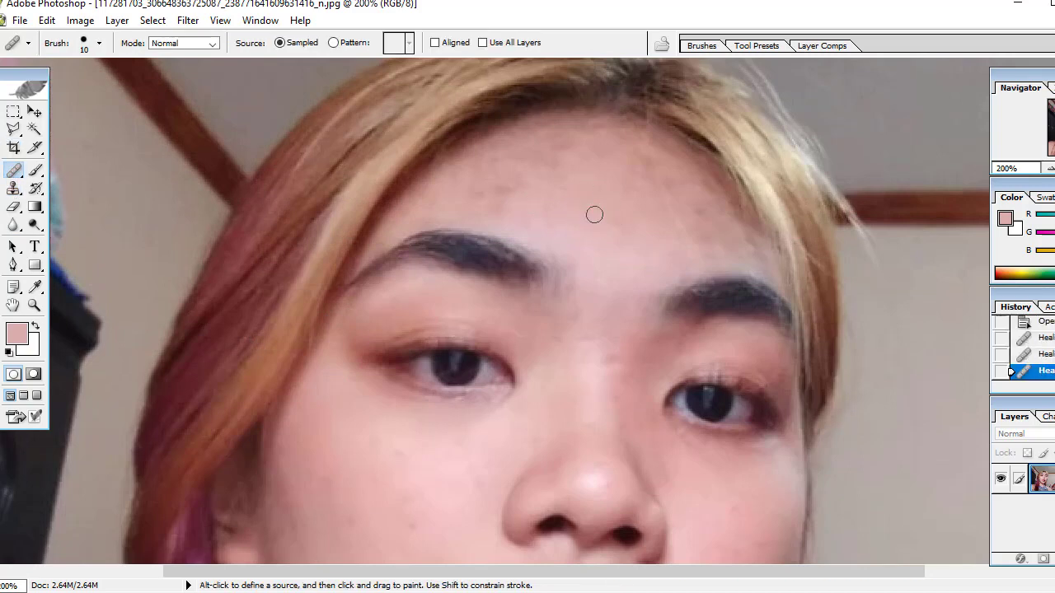
alt+click(594, 214)
click(566, 146)
click(447, 196)
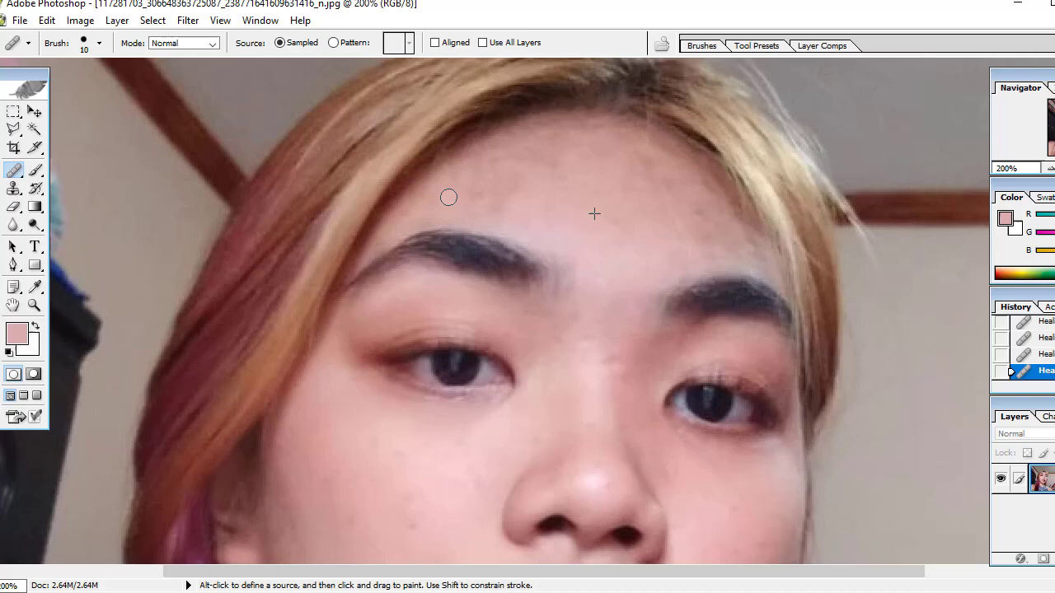
click(497, 210)
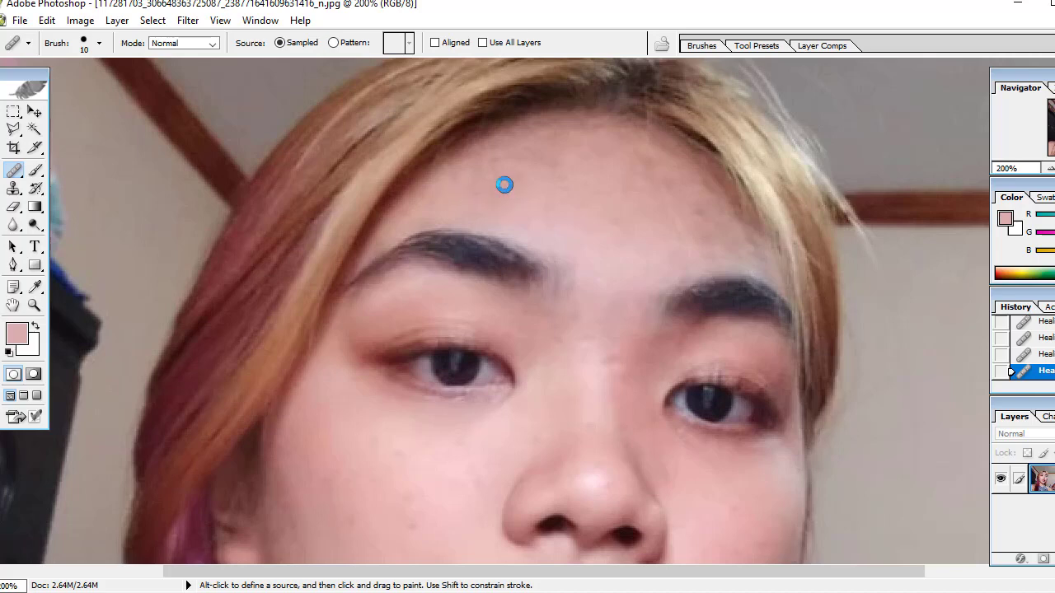
click(499, 157)
Step: Paint healing strokes across the upper forehead and toward the right hairline
drag(522, 153, 560, 165)
click(546, 168)
click(645, 161)
mouse_move(644, 162)
mouse_down()
mouse_move(684, 228)
mouse_move(702, 198)
mouse_up()
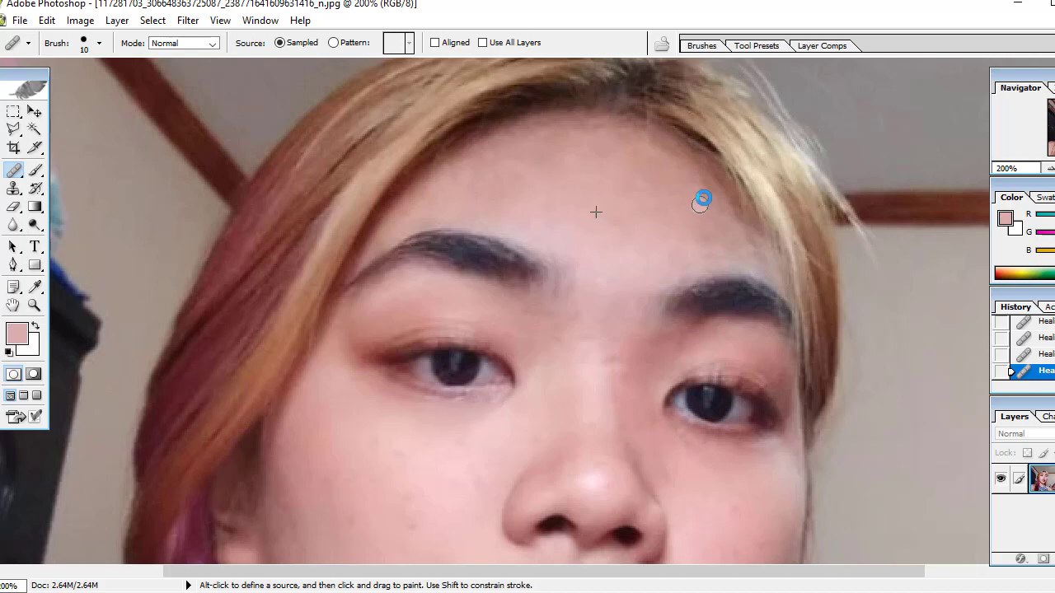
mouse_move(721, 246)
mouse_down()
mouse_move(709, 245)
mouse_move(708, 191)
mouse_up()
drag(654, 149, 582, 134)
mouse_move(531, 161)
mouse_down()
mouse_move(466, 181)
mouse_move(527, 213)
mouse_up()
Step: Heal the skin between the brows and the spots on the nose bridge
drag(662, 256, 638, 273)
mouse_move(610, 373)
mouse_down()
mouse_move(617, 366)
mouse_move(577, 365)
mouse_up()
drag(583, 321, 577, 339)
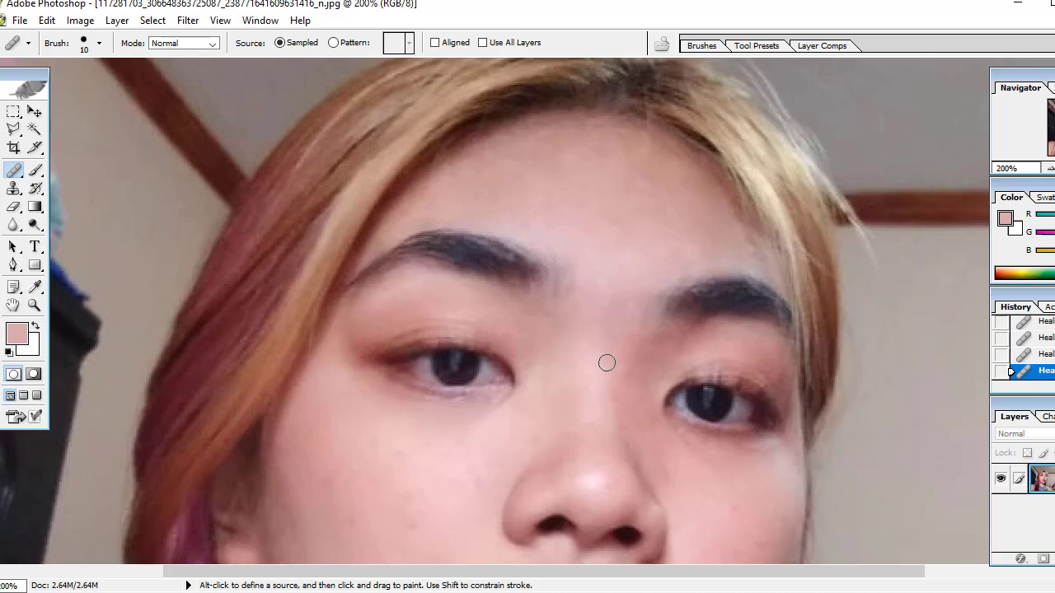
drag(626, 372, 629, 372)
Step: Heal a lower-cheek spot, step backward on the bad stroke, and heal it again
scroll(557, 352, down, 2)
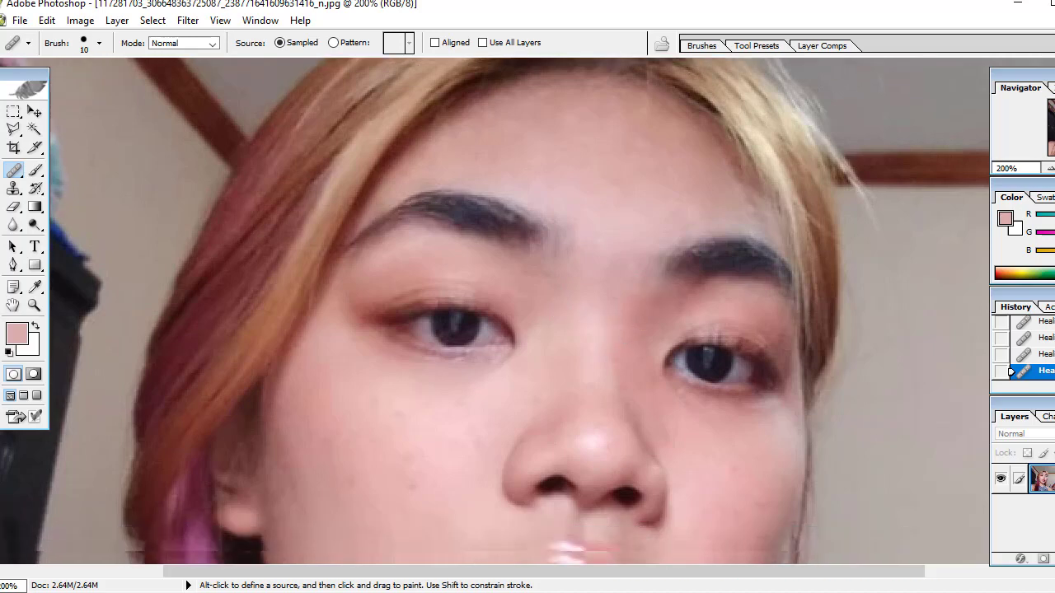
scroll(577, 338, down, 4)
scroll(610, 317, down, 1)
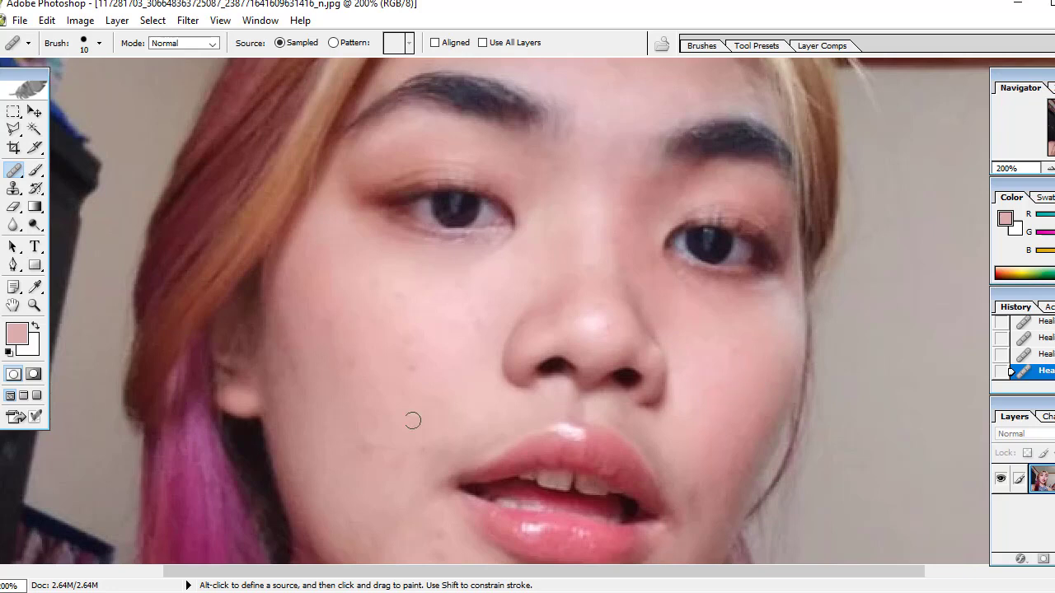
drag(395, 466, 410, 452)
click(47, 20)
click(93, 75)
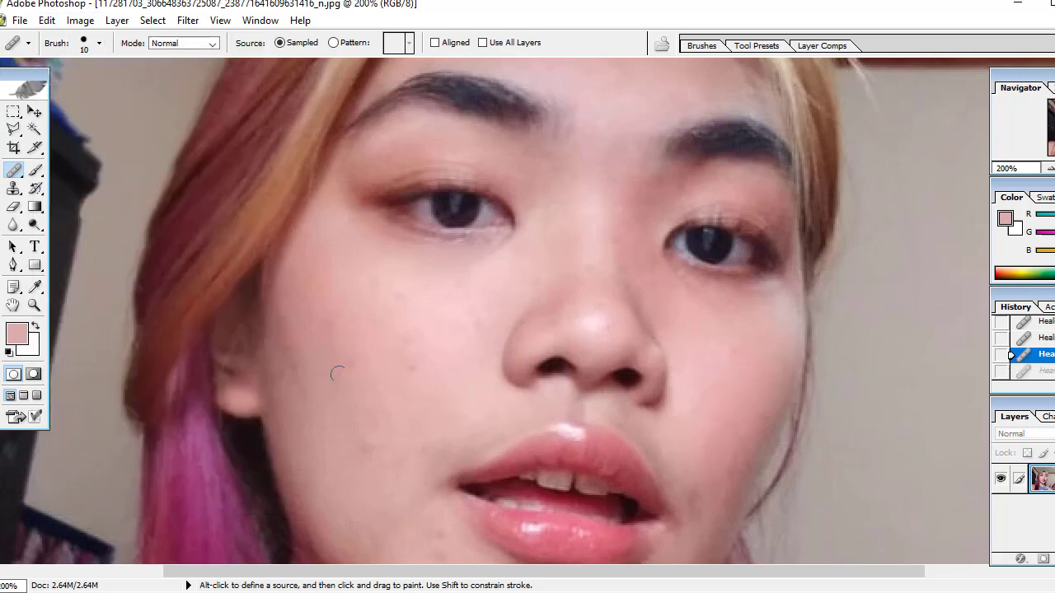
scroll(341, 376, down, 2)
scroll(347, 376, down, 2)
click(417, 259)
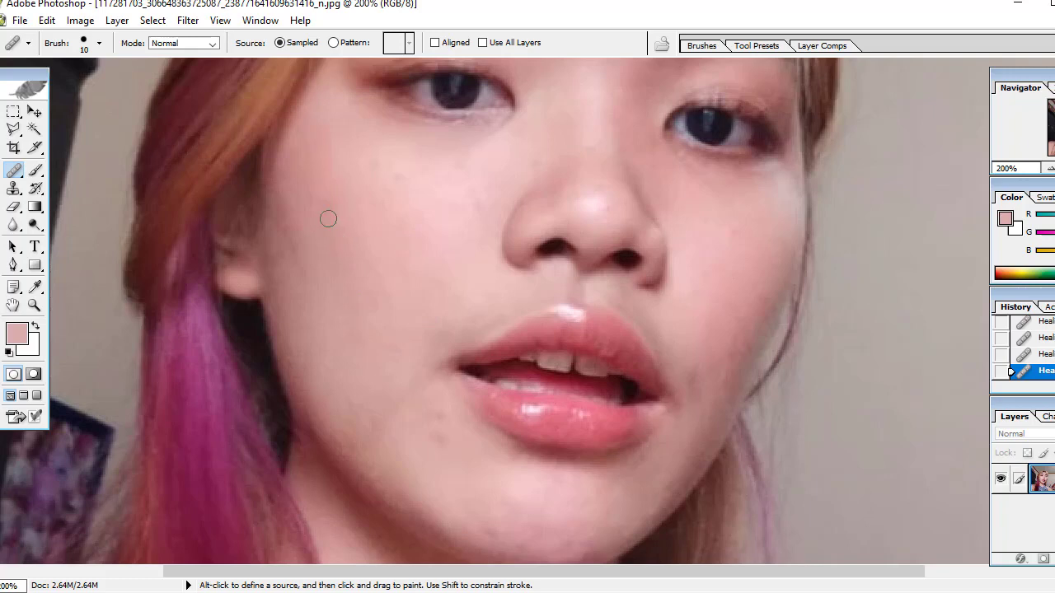
Step: Scroll up and down the third selfie to inspect the healed cheek
scroll(398, 384, down, 1)
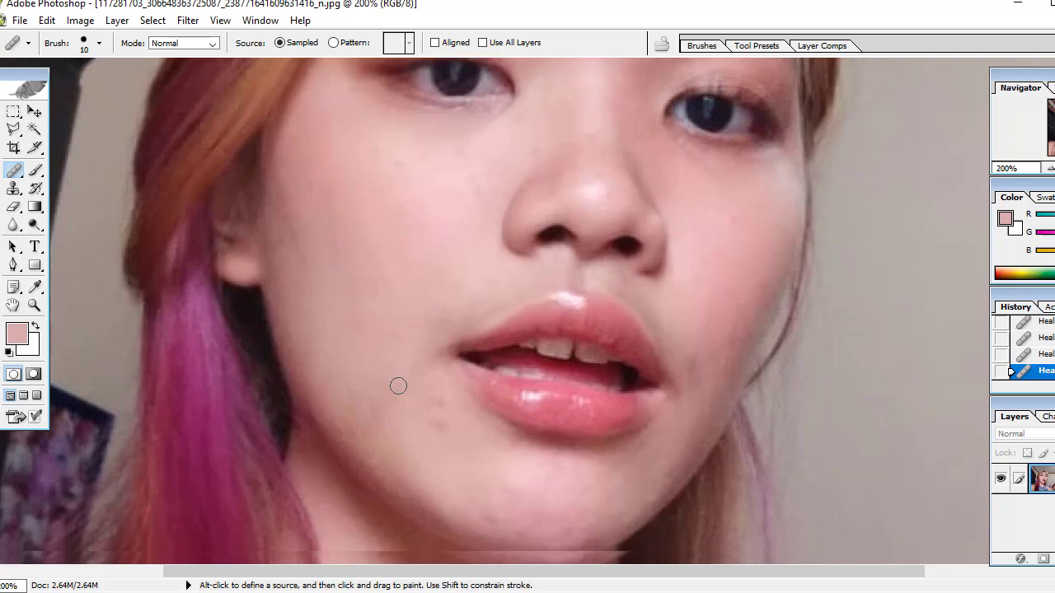
scroll(421, 379, down, 2)
scroll(687, 184, up, 1)
scroll(687, 184, up, 3)
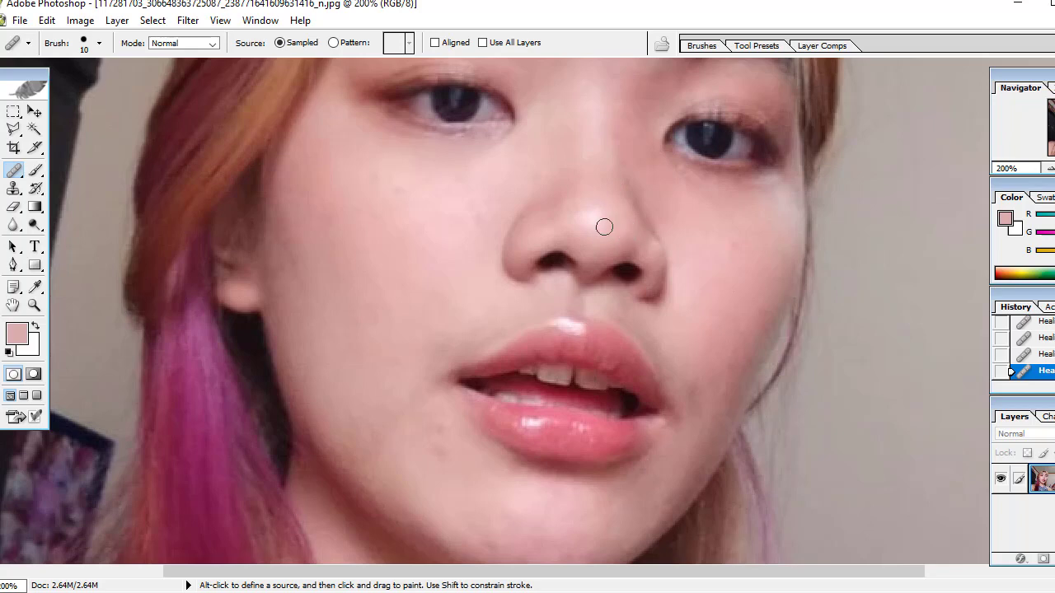
scroll(604, 231, up, 5)
scroll(604, 233, up, 5)
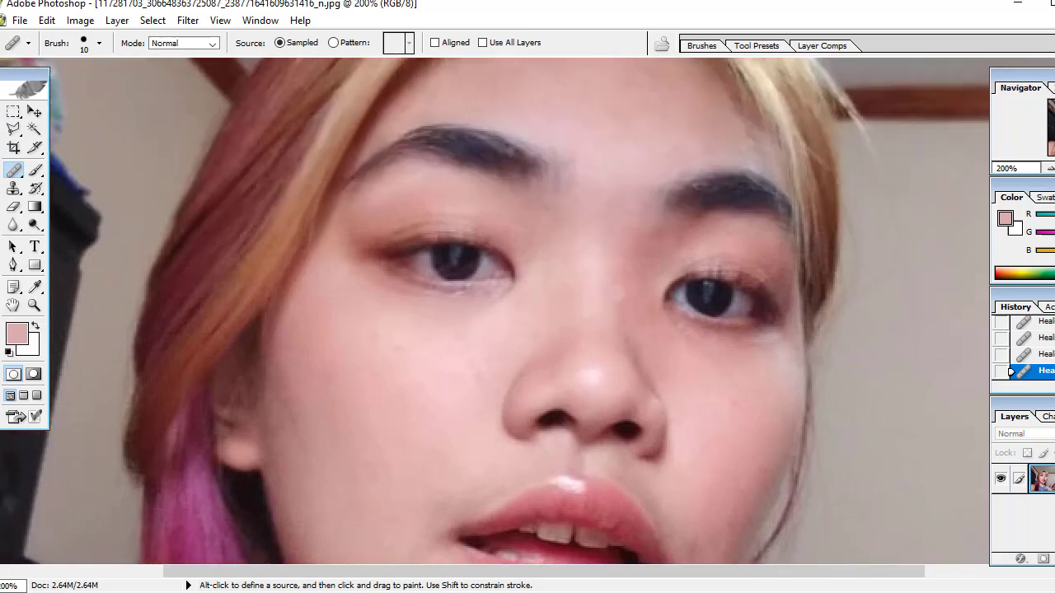
scroll(472, 350, down, 3)
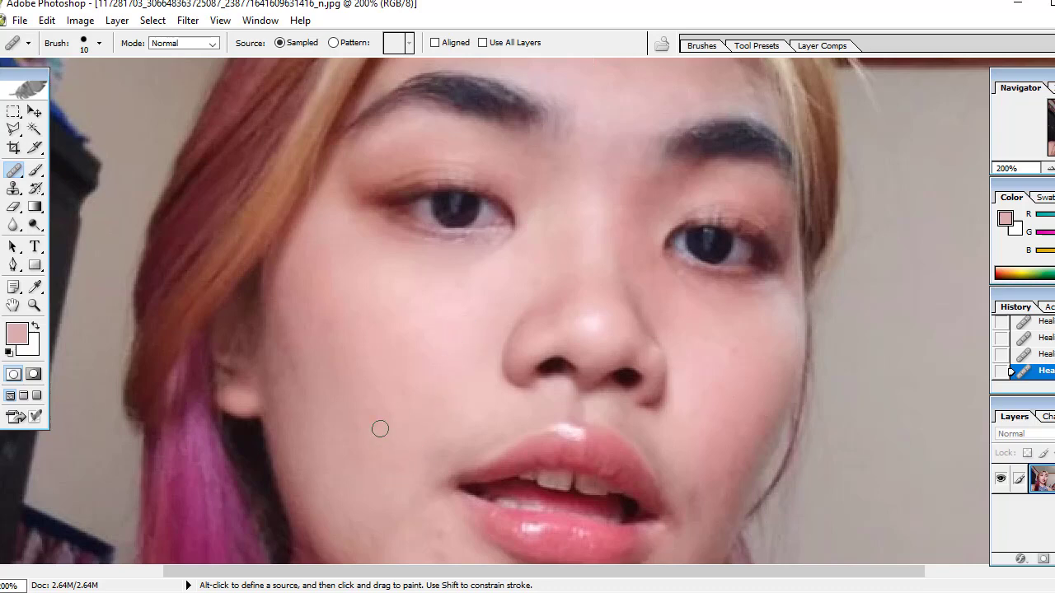
scroll(379, 429, down, 2)
scroll(379, 429, down, 2)
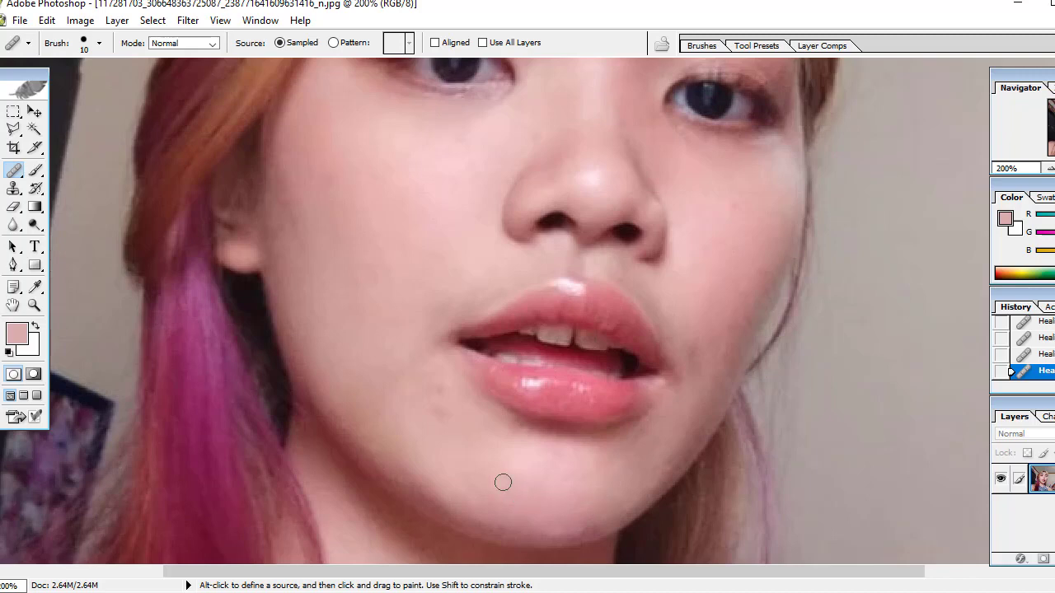
Step: Heal one blemish on the chin and two spots on the cheek, then scroll up to the forehead
click(433, 395)
click(702, 365)
click(698, 355)
scroll(736, 245, up, 1)
scroll(675, 264, up, 3)
scroll(617, 289, up, 3)
scroll(619, 291, up, 2)
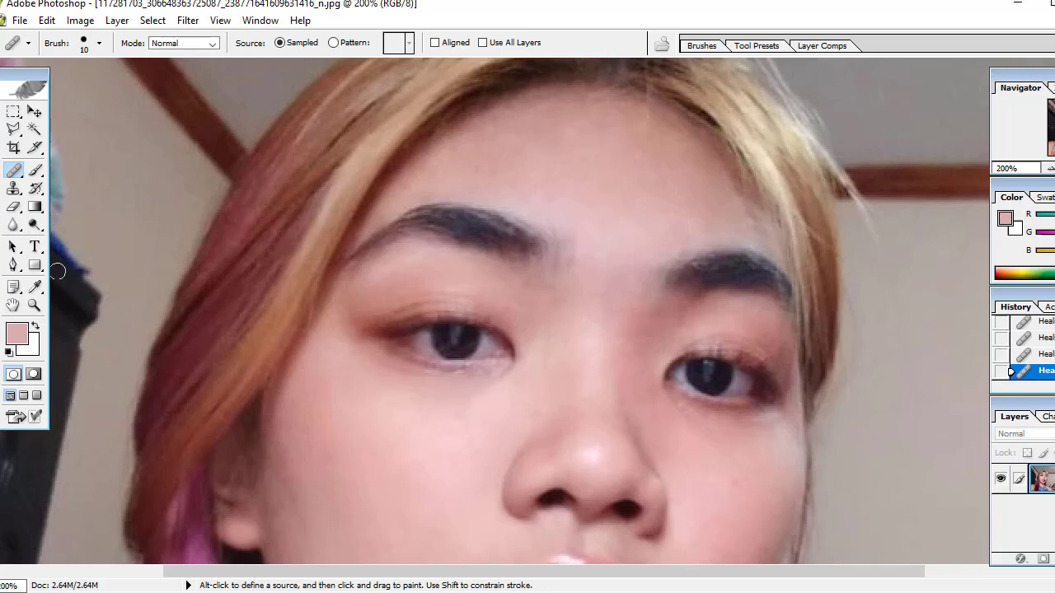
Step: Soften the forehead and upper cheek skin with the Blur tool at 50% strength
click(14, 224)
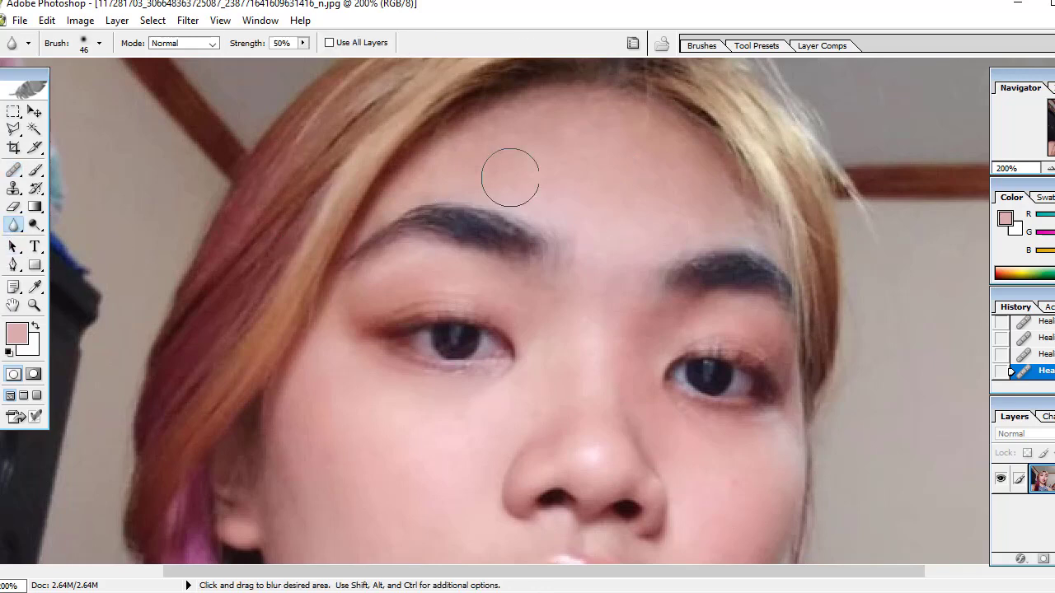
mouse_move(511, 177)
mouse_down()
mouse_move(565, 141)
mouse_move(504, 147)
mouse_move(569, 124)
mouse_move(466, 175)
mouse_up()
drag(611, 350, 594, 314)
scroll(597, 330, down, 2)
scroll(610, 387, down, 2)
scroll(659, 387, down, 1)
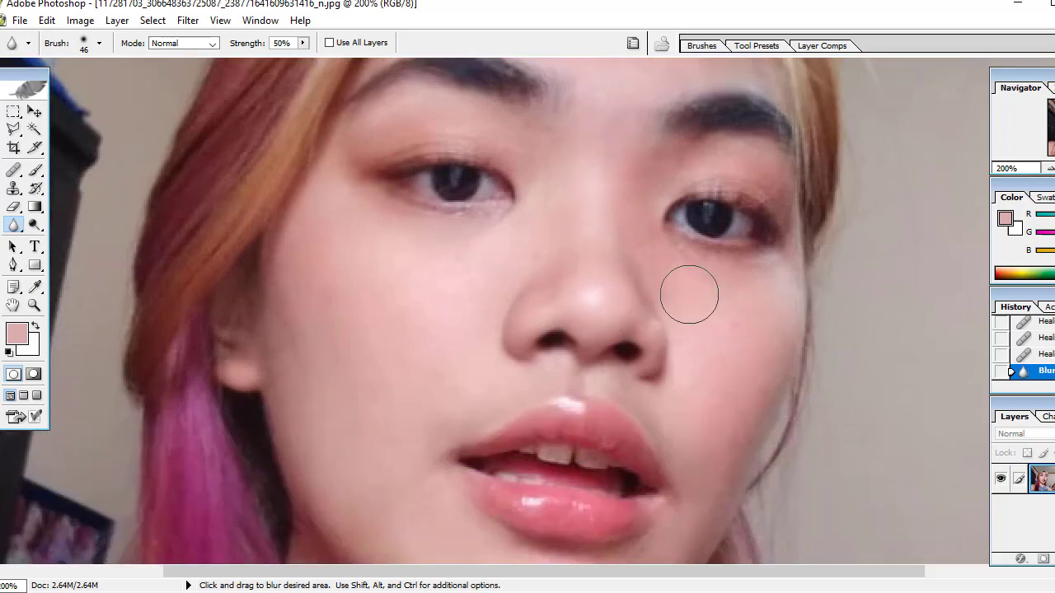
Step: Blur the cheek toward the lip corner, plus the chin and neck
drag(758, 453, 667, 438)
drag(309, 448, 250, 332)
scroll(306, 482, down, 2)
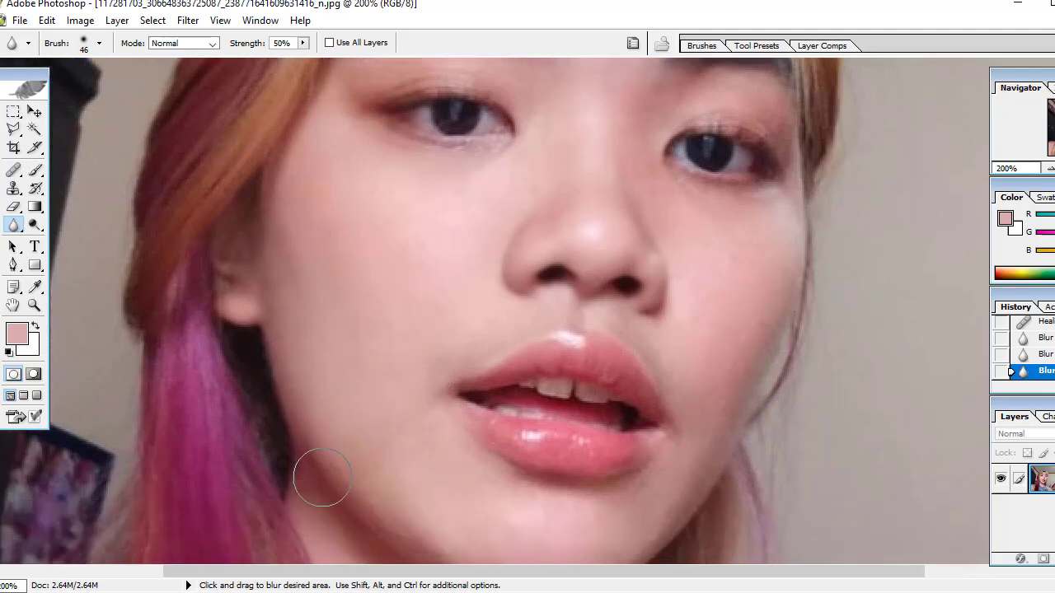
scroll(325, 481, down, 2)
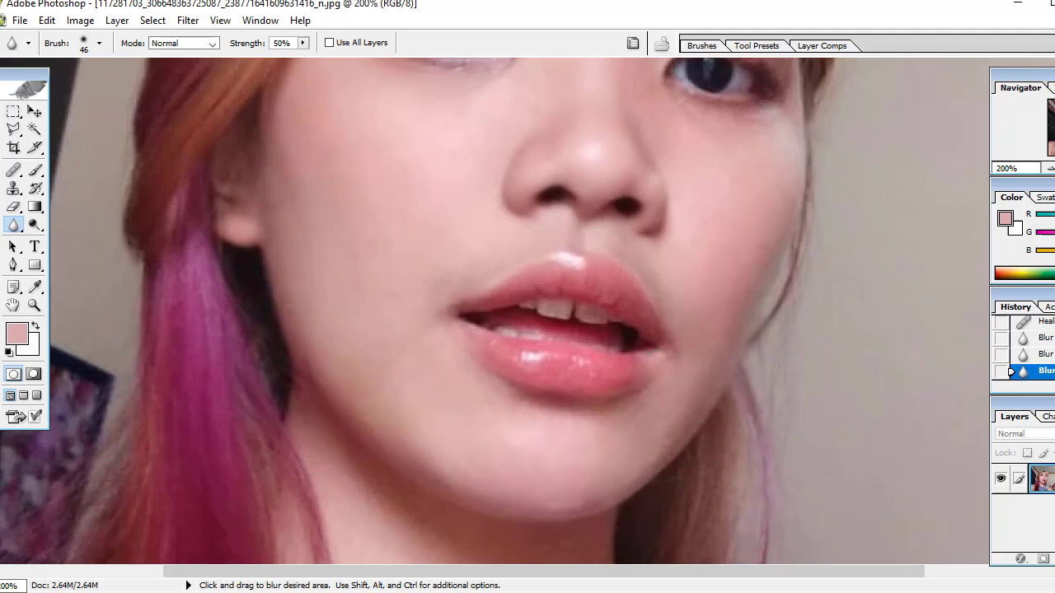
click(628, 459)
scroll(692, 252, down, 2)
scroll(577, 371, down, 3)
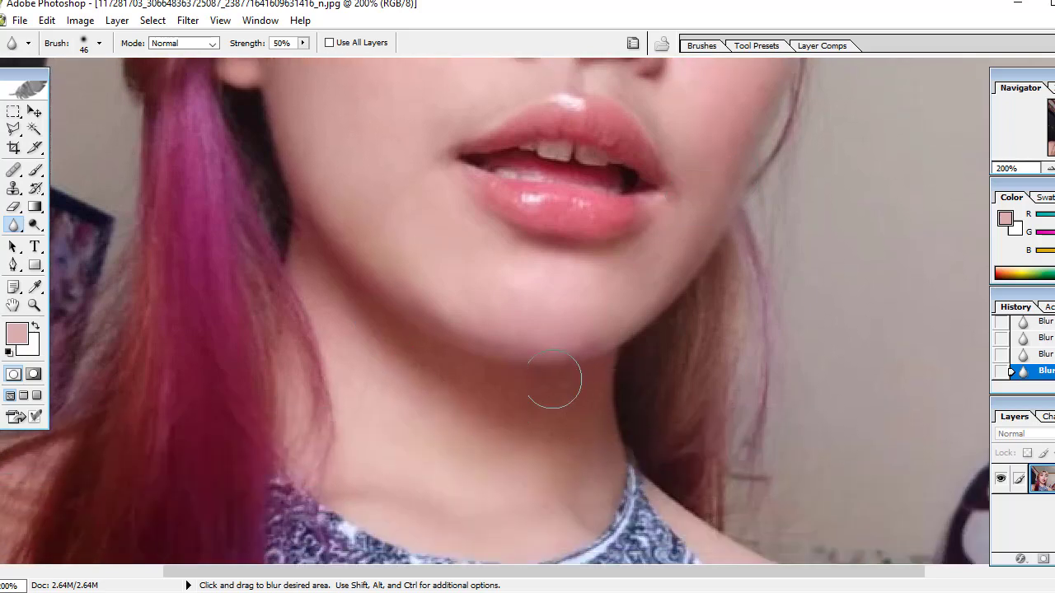
scroll(508, 405, up, 3)
scroll(506, 412, up, 3)
scroll(501, 404, up, 2)
scroll(507, 408, up, 3)
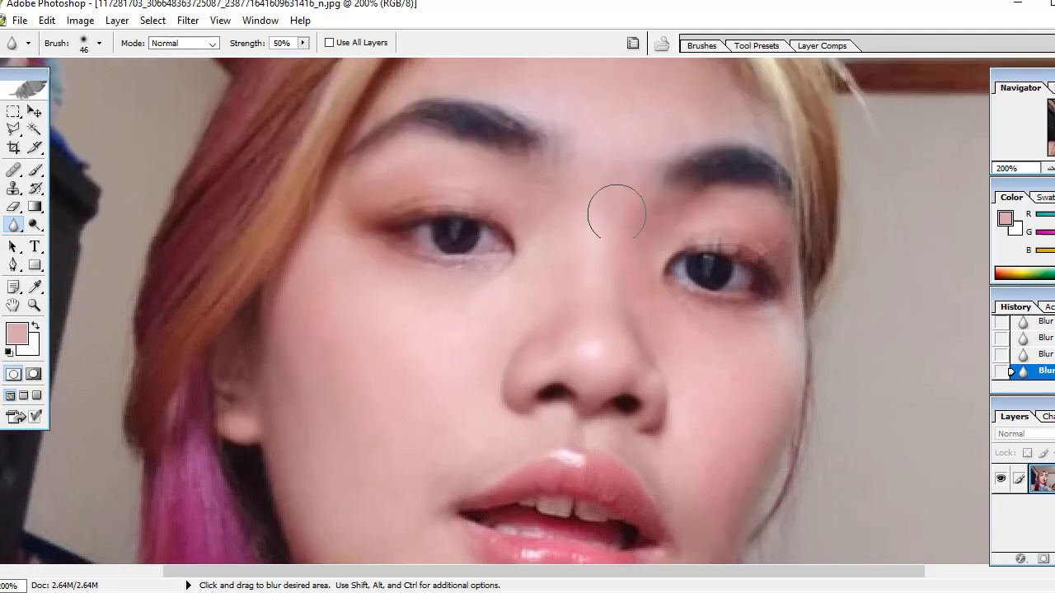
Step: Zoom the portrait out from 200% to 50% via View > Zoom Out, and select the Crop tool
click(218, 20)
click(266, 135)
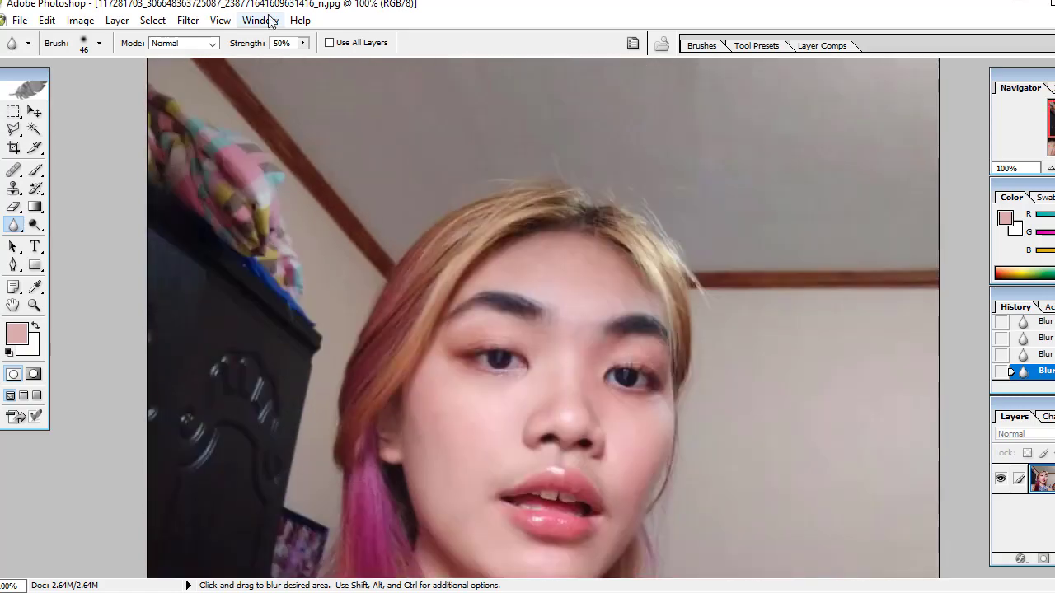
click(220, 21)
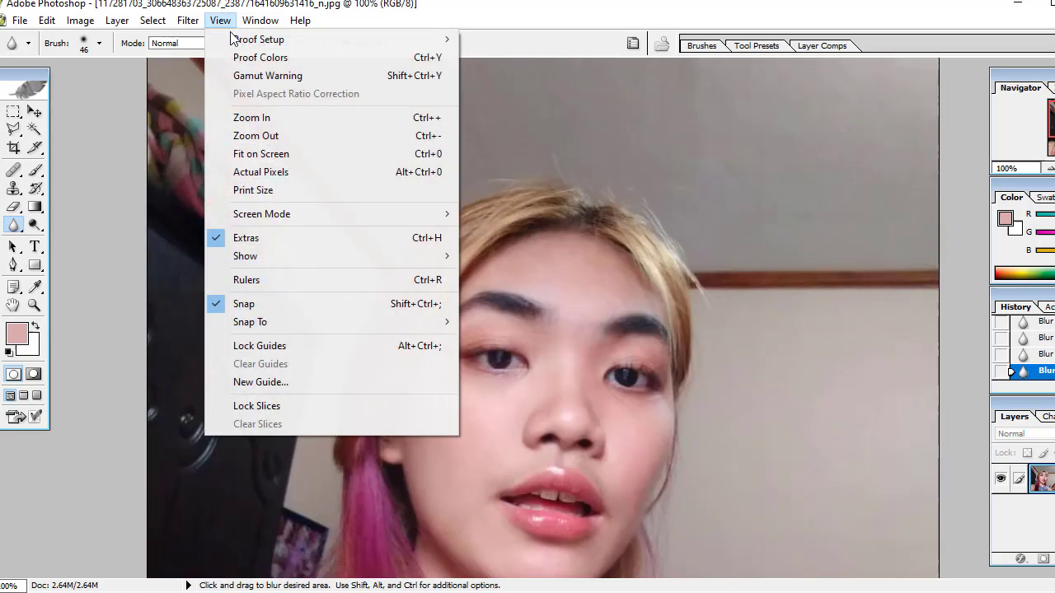
click(266, 134)
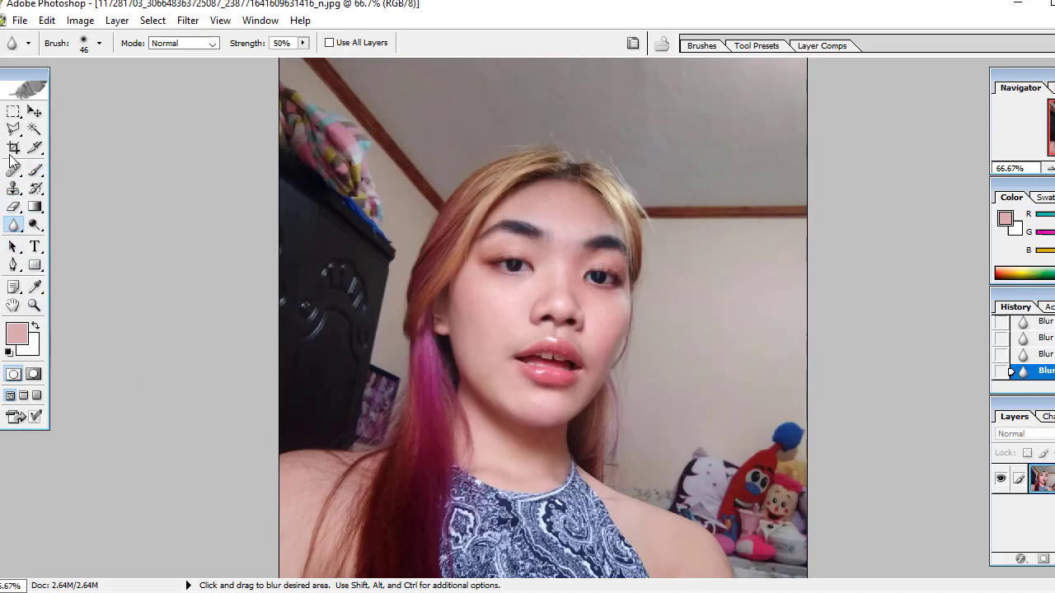
click(220, 21)
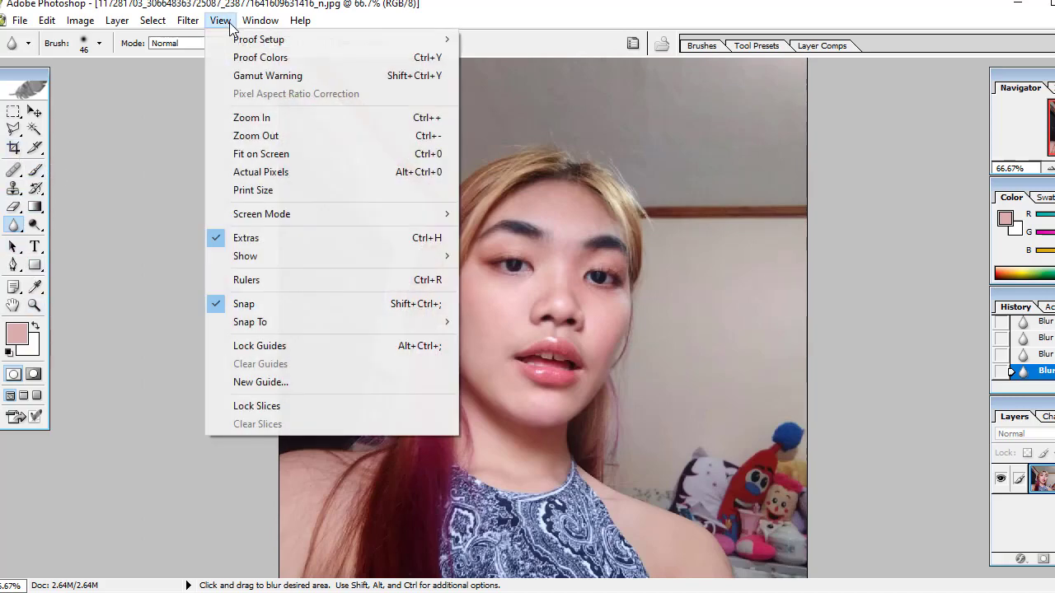
click(270, 134)
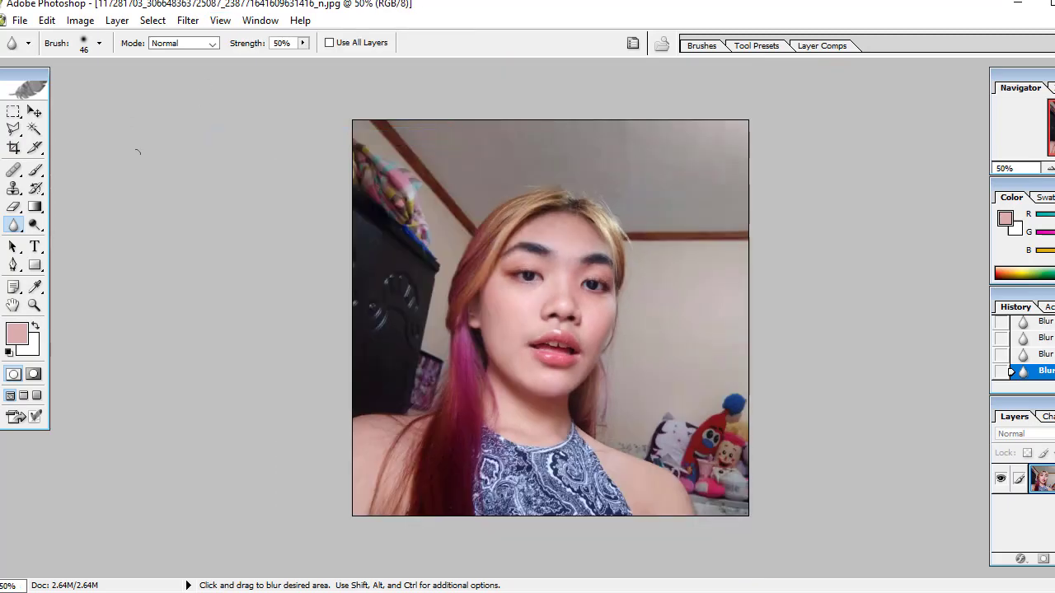
click(14, 149)
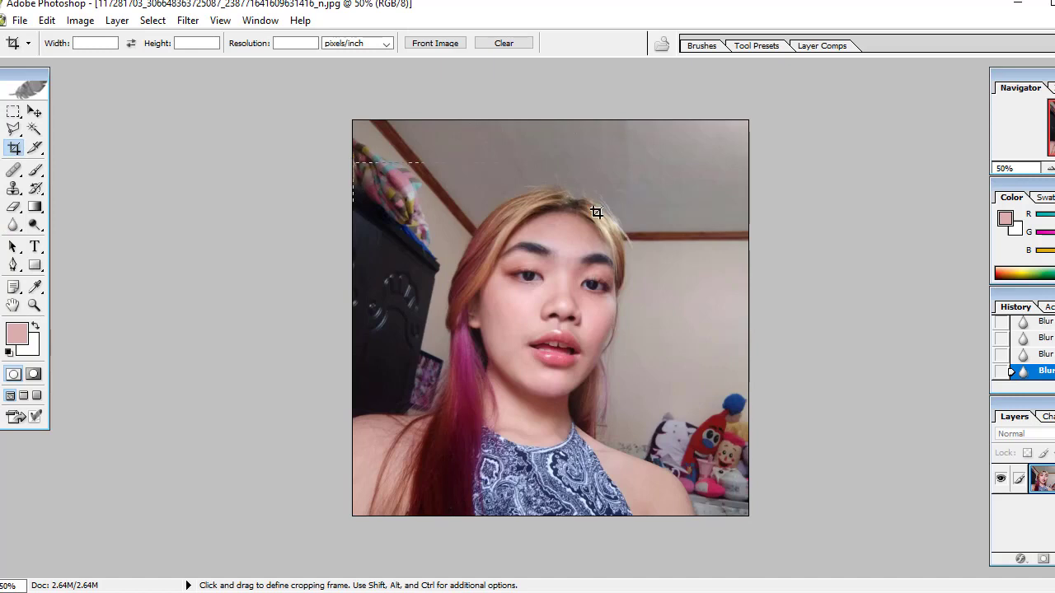
Step: Draw a crop frame below the ceiling strip, pull its left edge inward, and commit the crop
mouse_move(596, 213)
mouse_down()
mouse_move(730, 405)
mouse_move(734, 502)
mouse_move(698, 518)
mouse_up()
drag(698, 518, 698, 516)
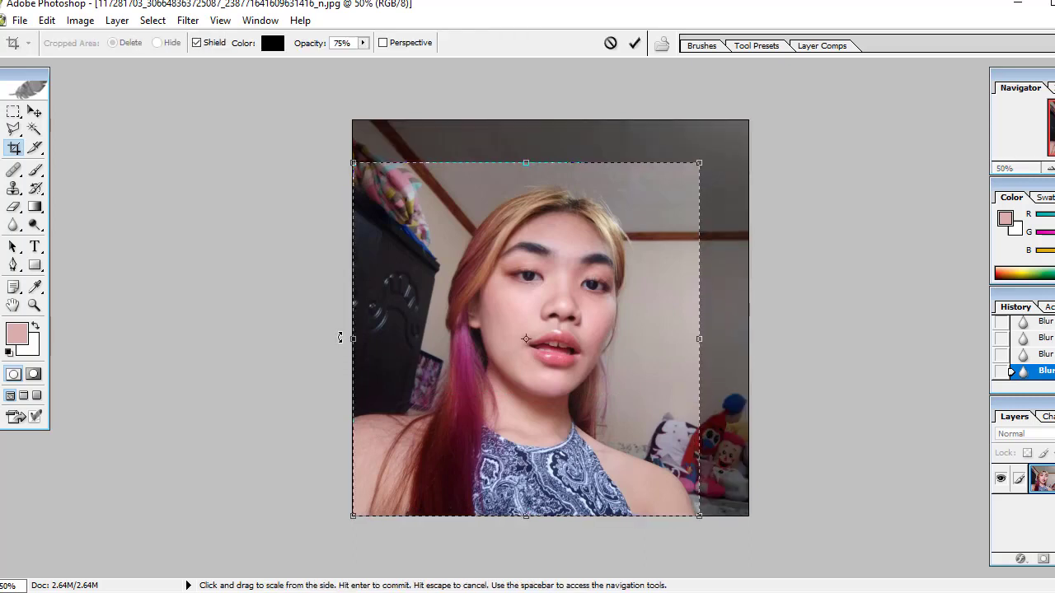
drag(339, 337, 377, 341)
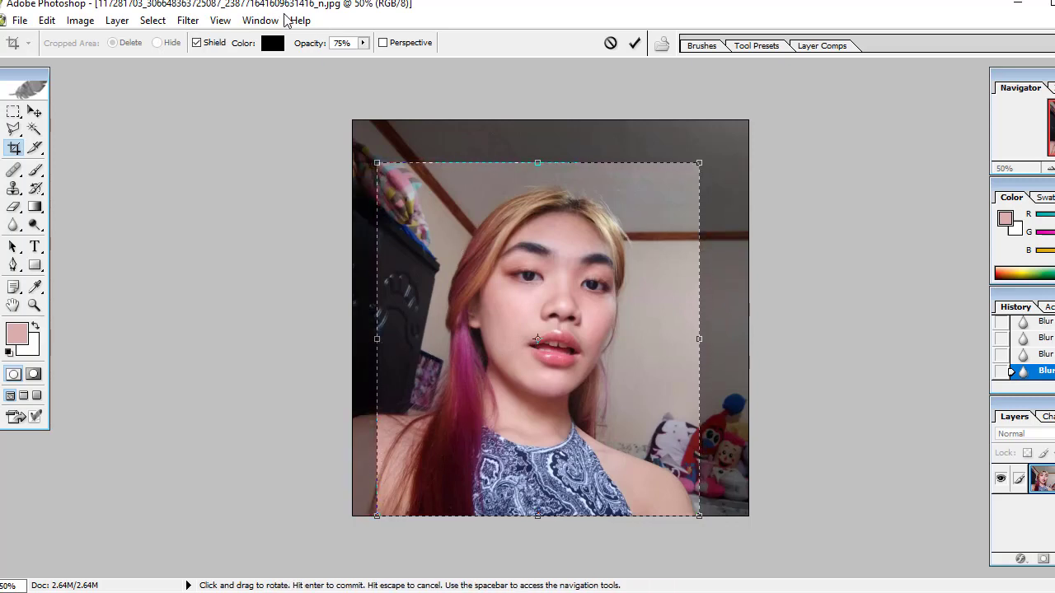
click(634, 43)
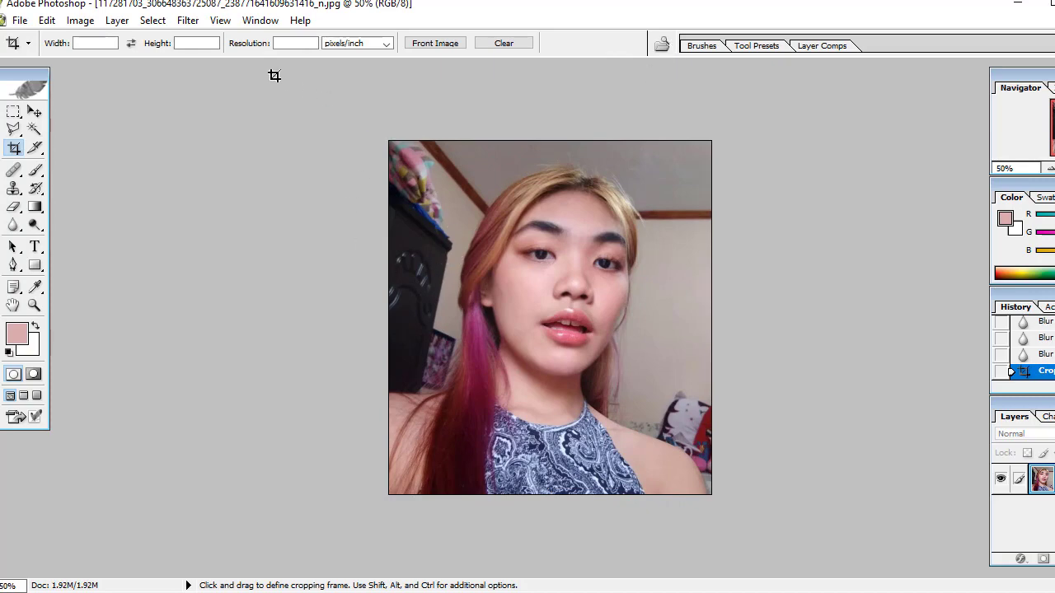
click(272, 20)
mouse_move(331, 20)
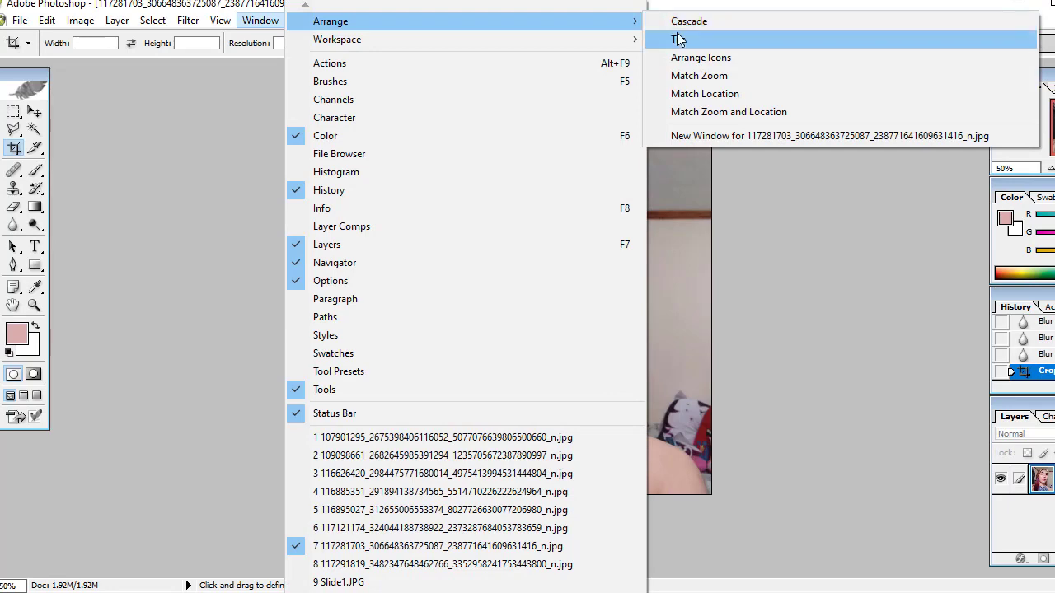
Step: Tile all open images and nudge the girl photo right in the teal Slide1 using the Move tool
click(677, 38)
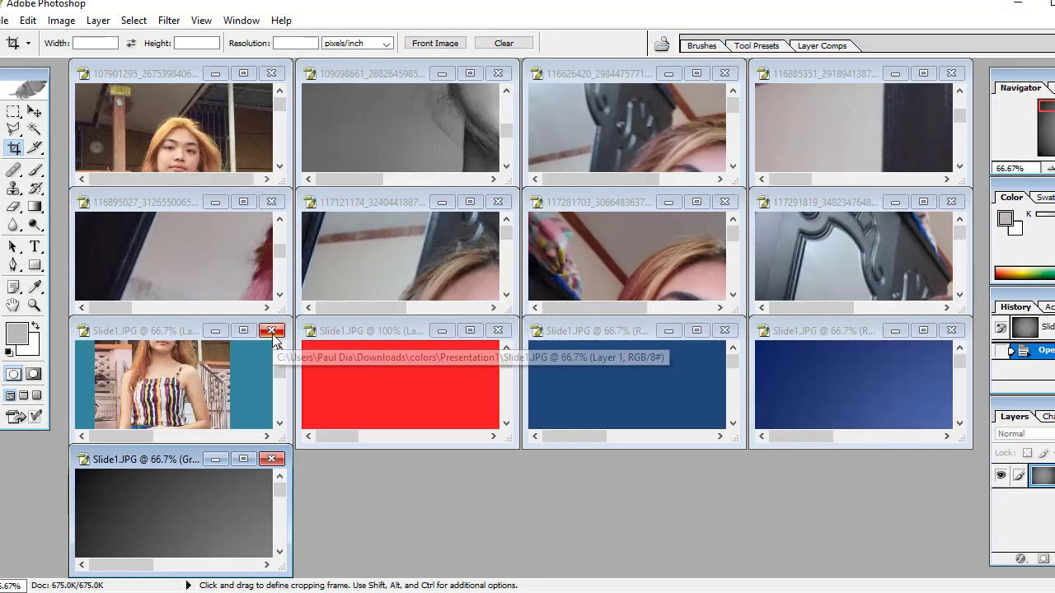
click(164, 377)
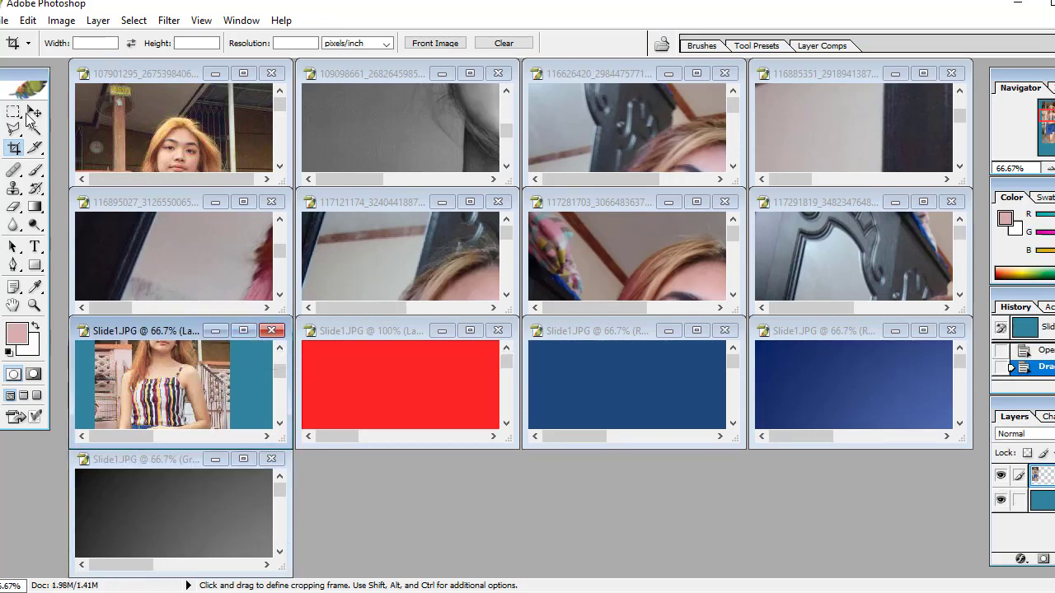
click(34, 113)
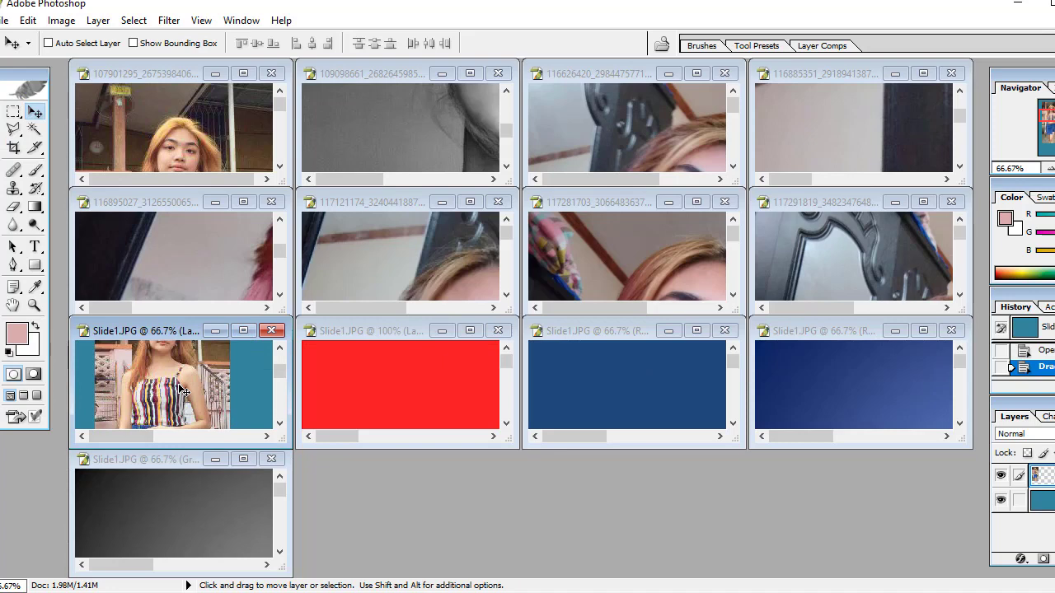
drag(167, 399, 192, 400)
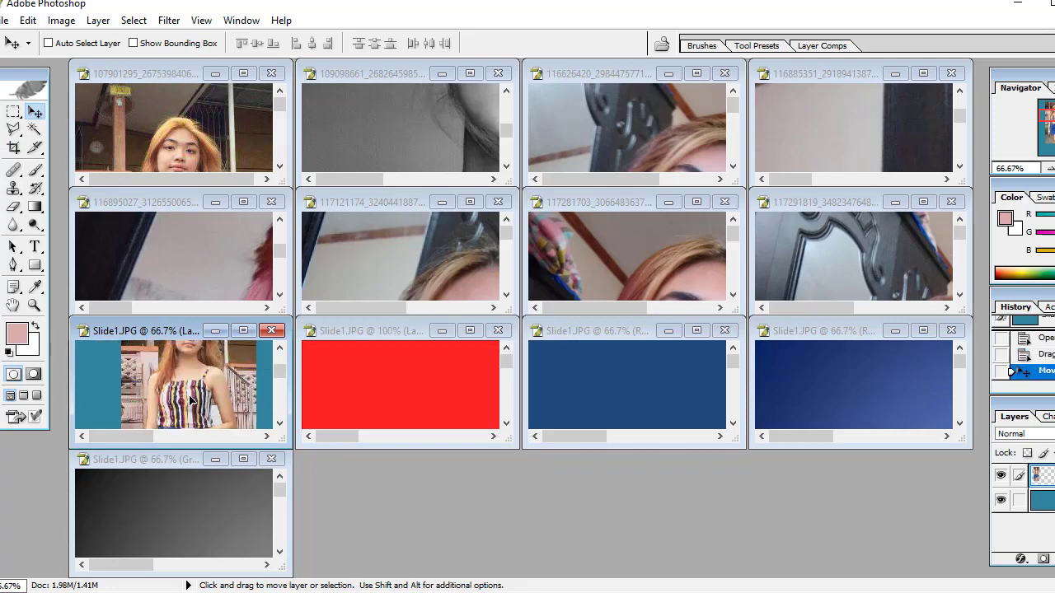
Step: Maximize Slide1, centre the girl photo as Layer 1, then restore the tiled view
click(244, 332)
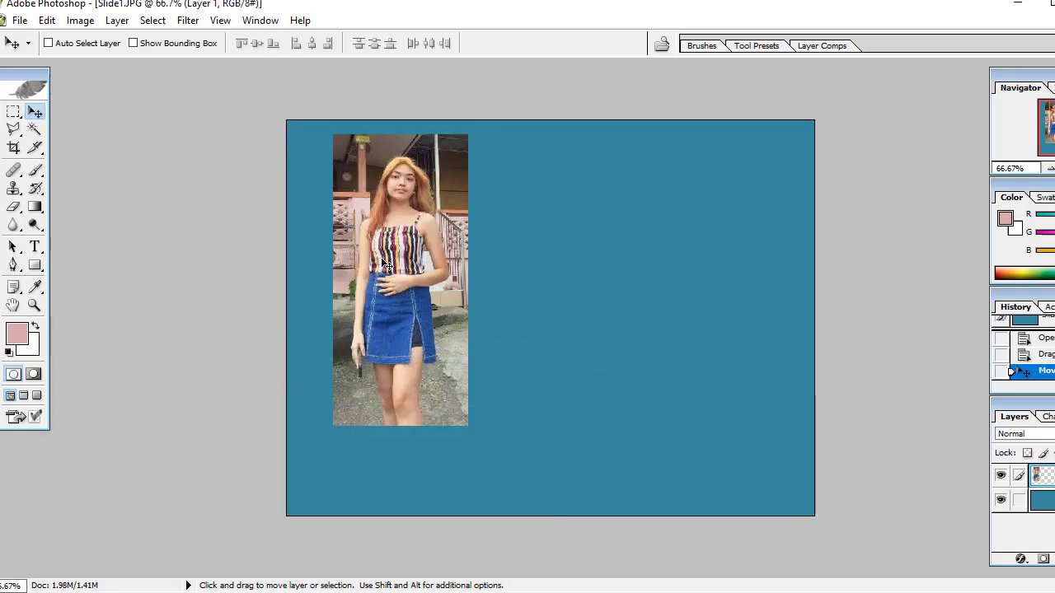
mouse_move(431, 272)
mouse_down()
mouse_move(501, 343)
mouse_move(498, 322)
mouse_up()
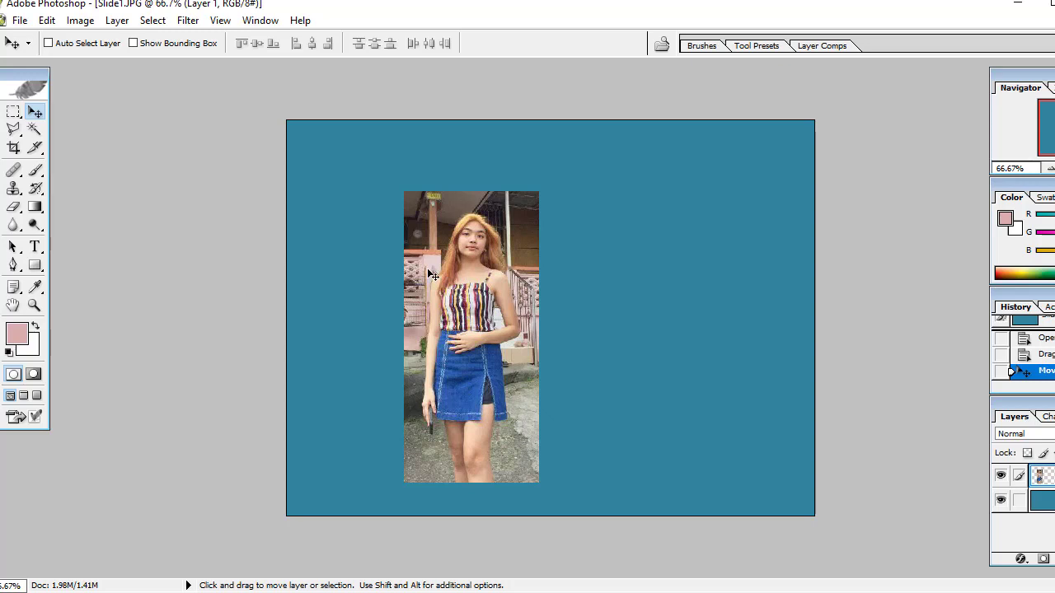
mouse_move(418, 255)
mouse_down()
mouse_move(529, 288)
mouse_move(477, 248)
mouse_up()
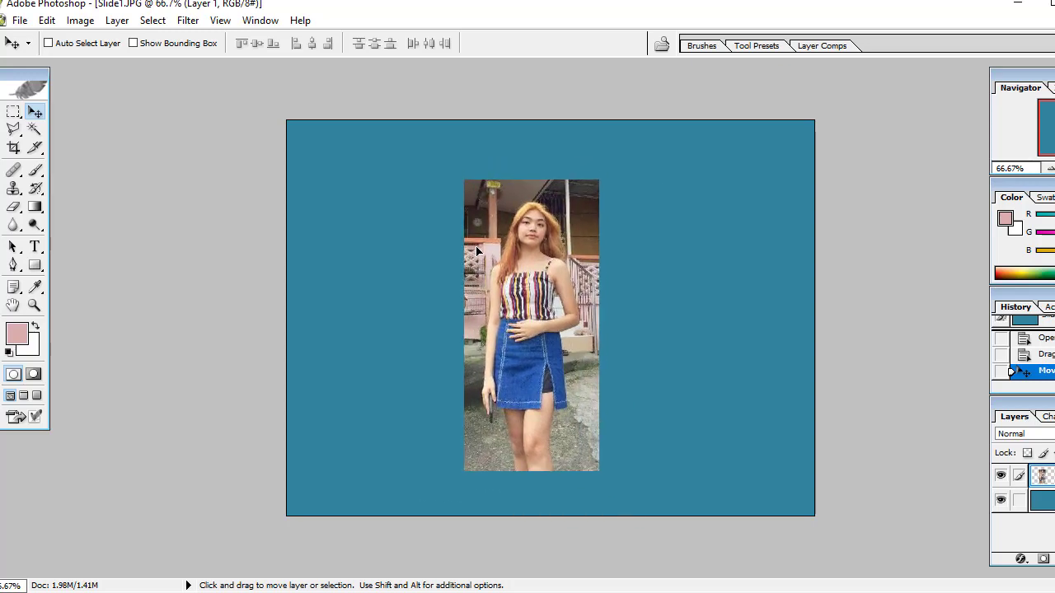
right_click(476, 250)
click(530, 259)
click(1040, 19)
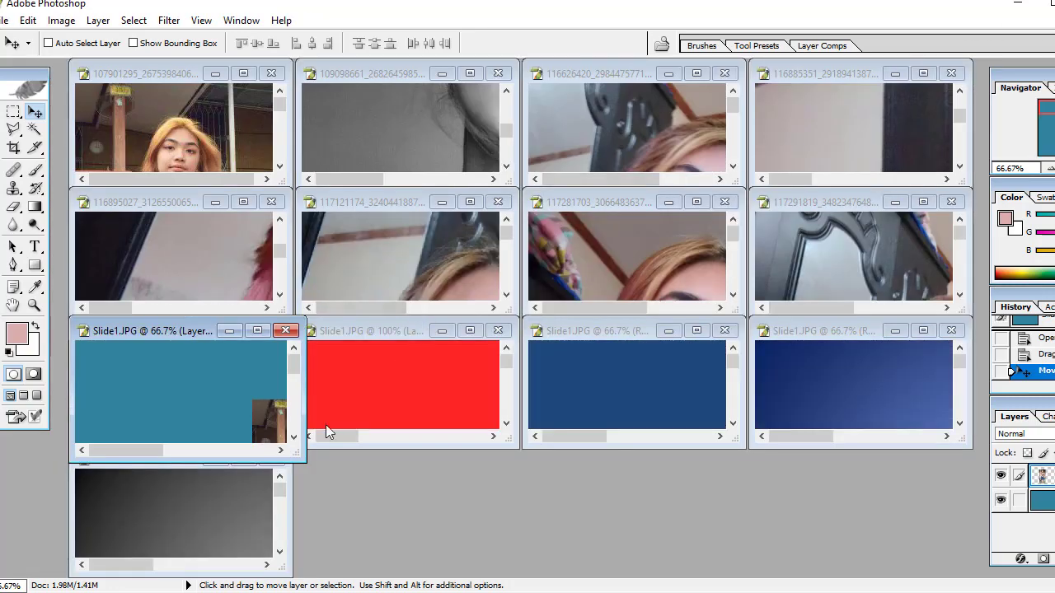
Step: Close the teal Slide1 composite without saving and move the gray gradient slide into the empty slot
click(286, 332)
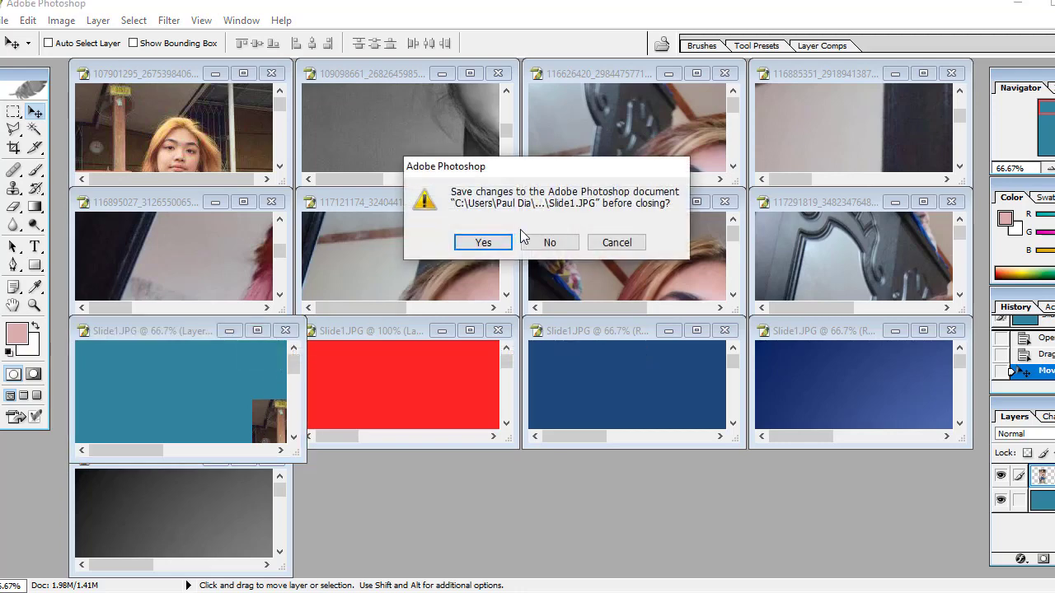
click(551, 242)
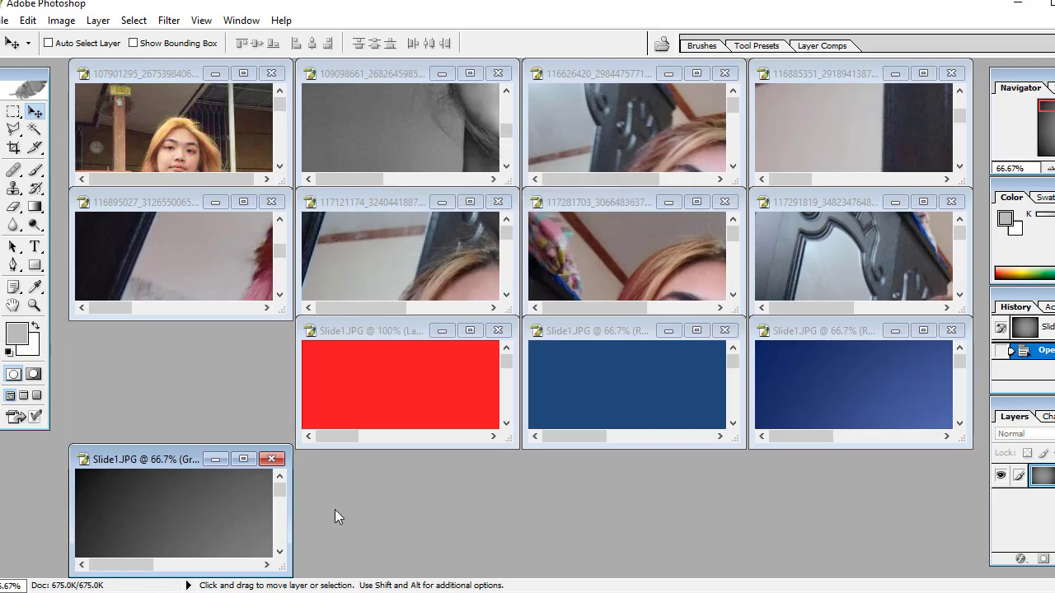
drag(157, 457, 160, 330)
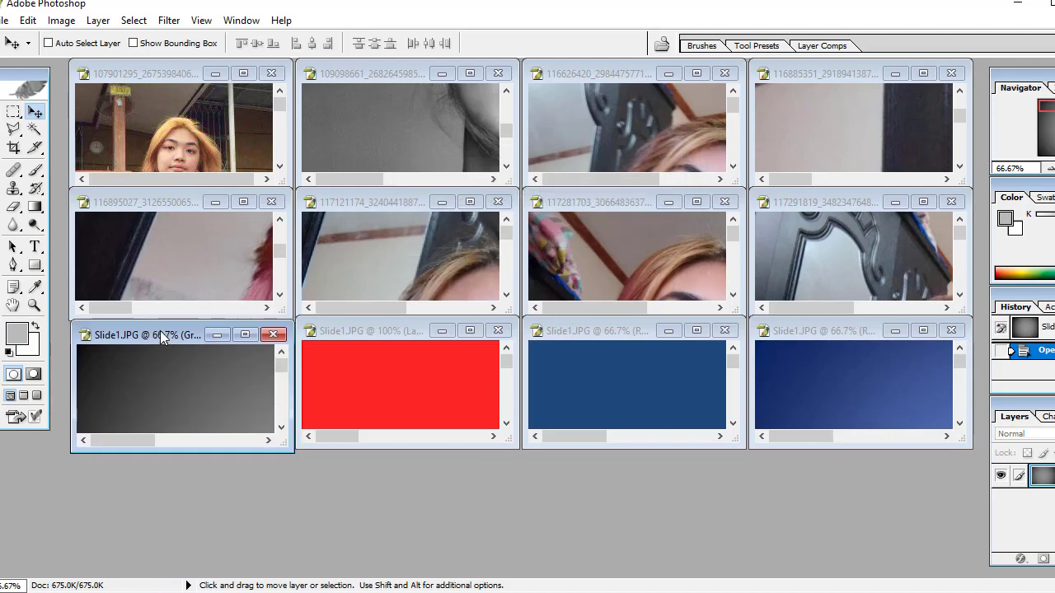
click(242, 333)
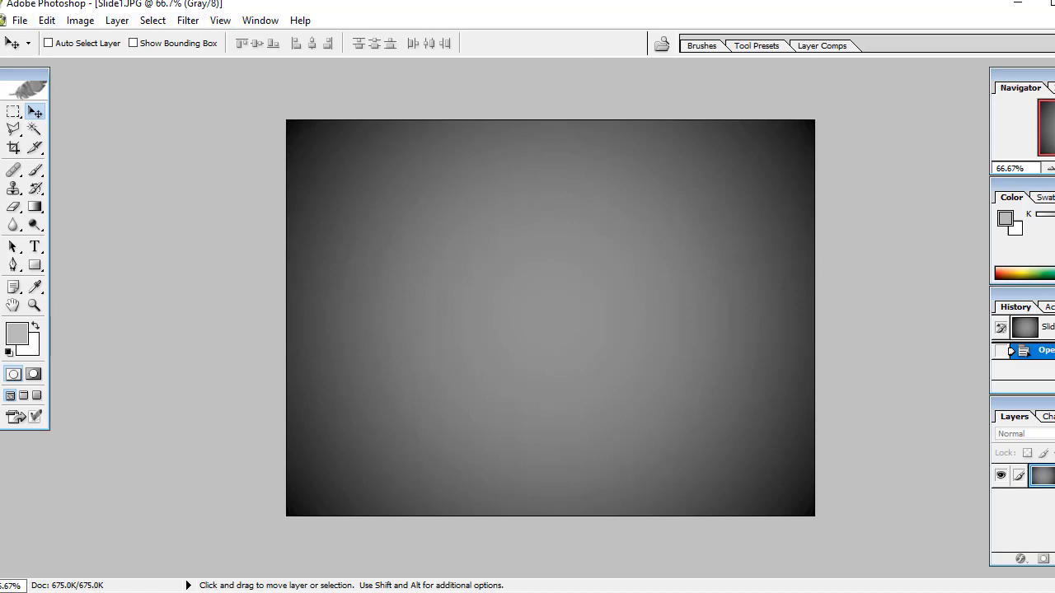
Step: Restore the gray slide to its tile aligned with the column, and activate the pink-haired portrait
click(1030, 30)
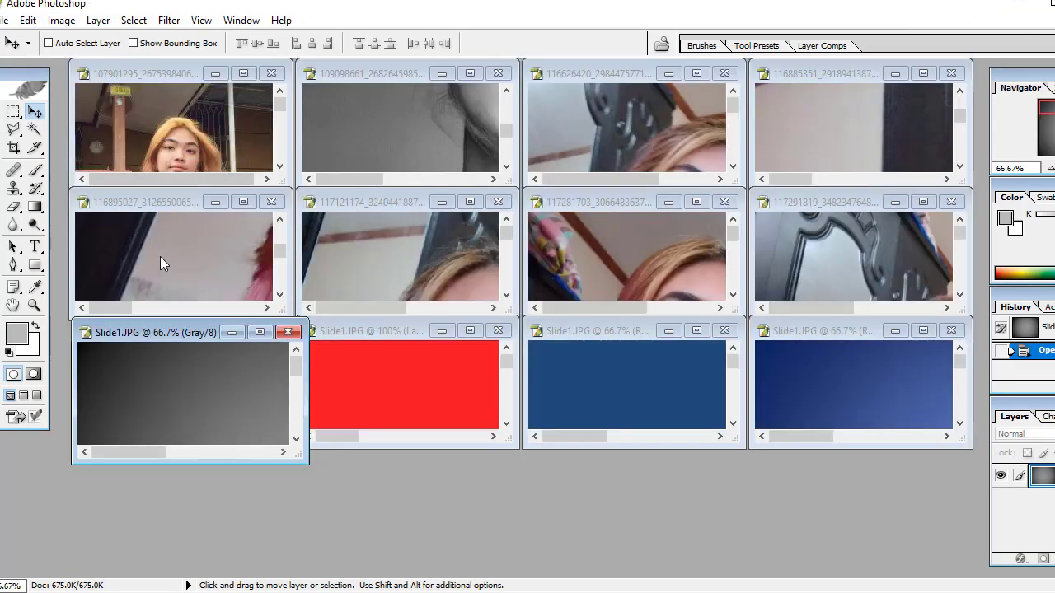
drag(159, 324, 146, 324)
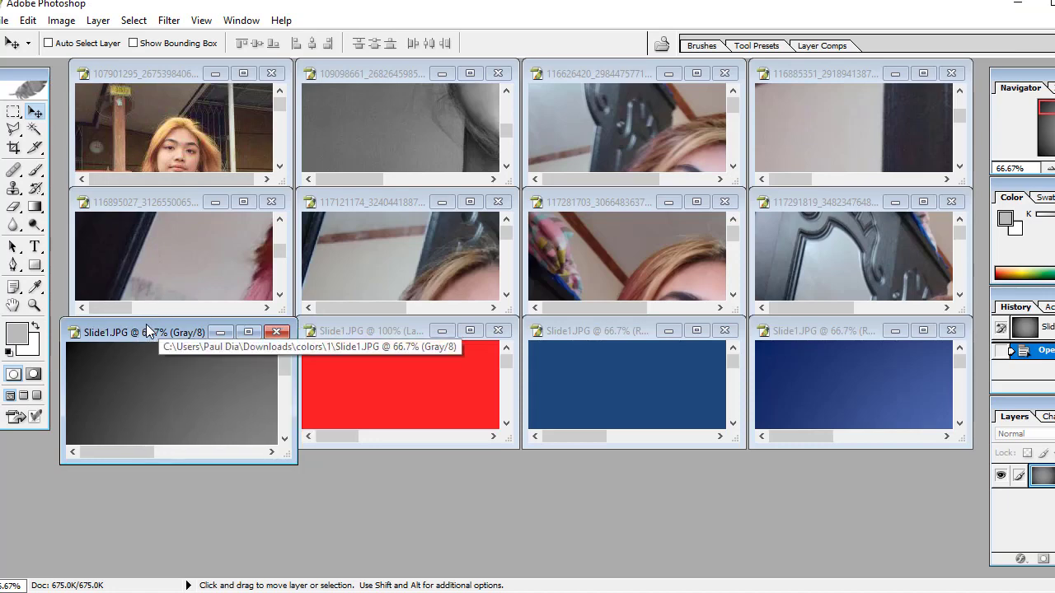
click(437, 246)
click(236, 271)
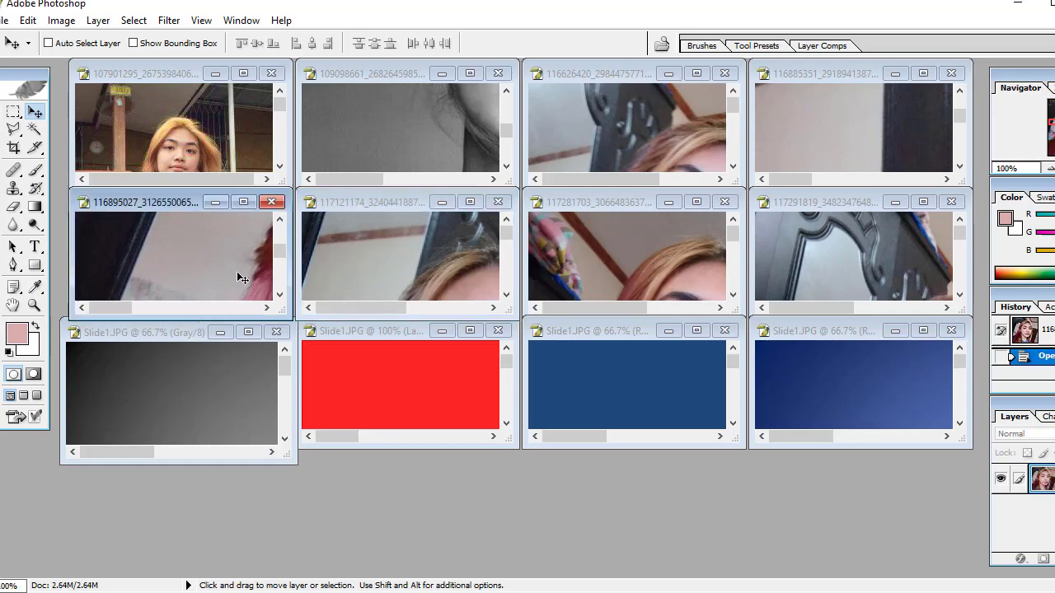
Step: Maximize the pink-haired portrait, zoom to 200%, and set the Healing Brush to 28 px
click(243, 202)
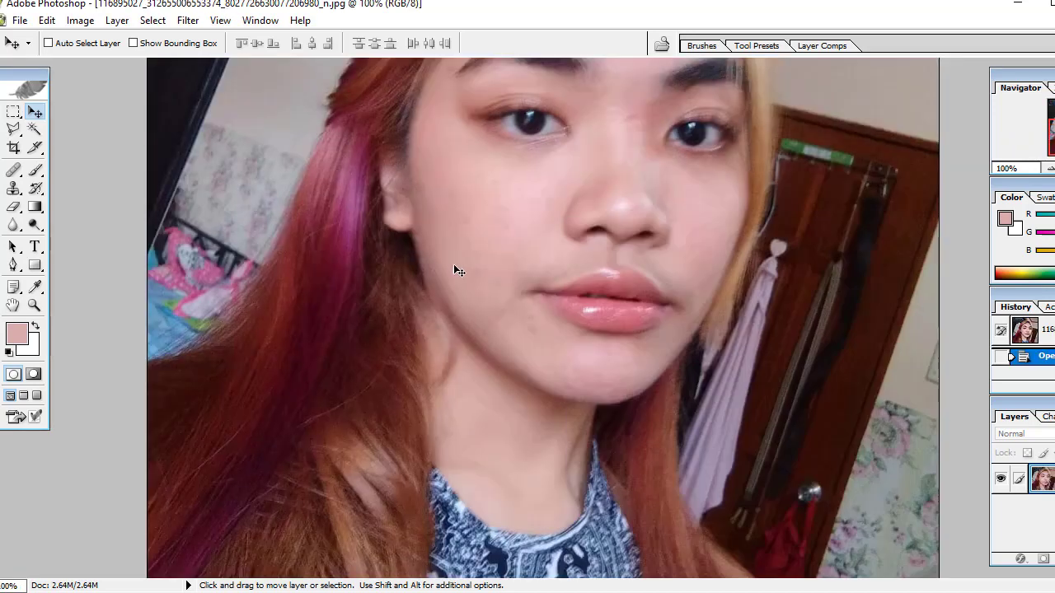
scroll(513, 304, up, 2)
scroll(516, 307, up, 3)
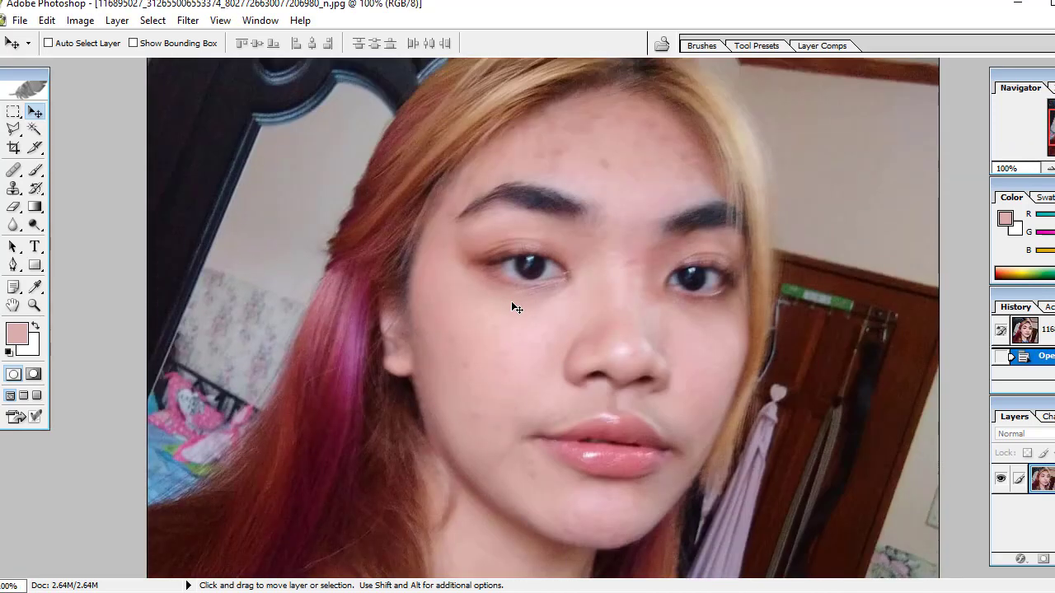
click(13, 169)
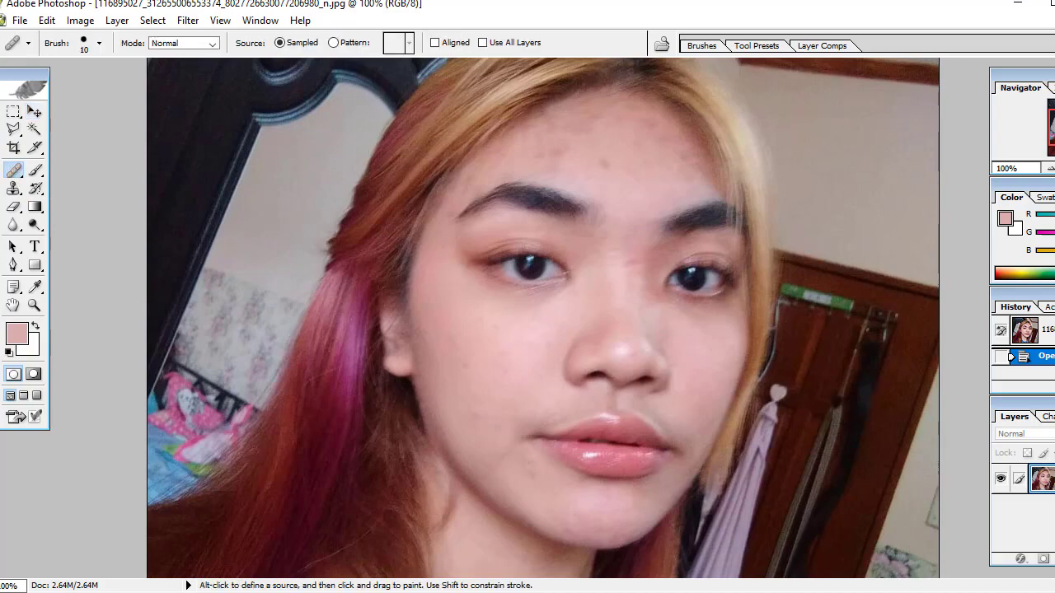
click(220, 19)
click(247, 117)
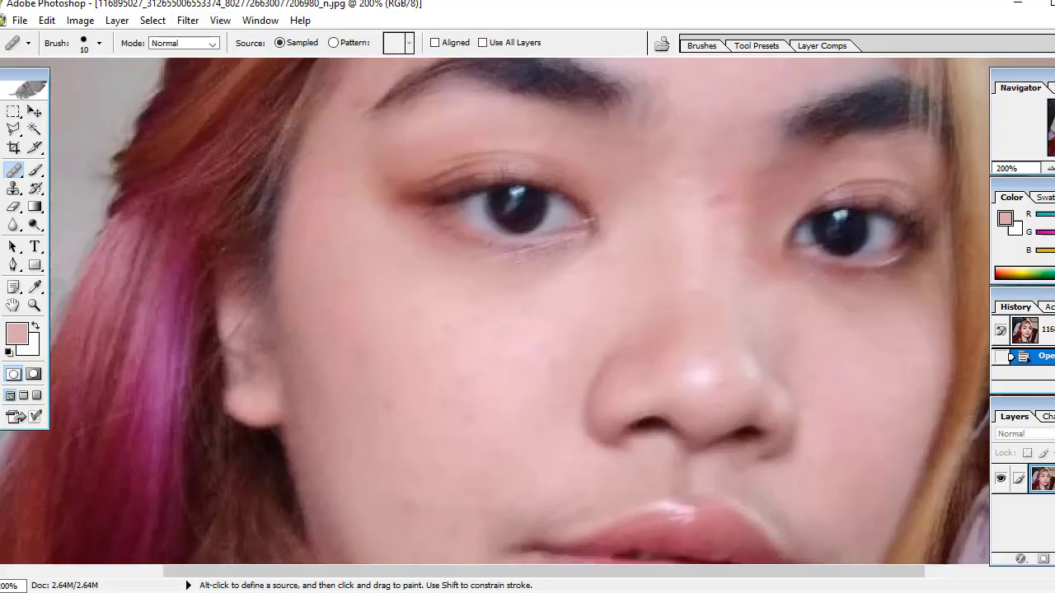
scroll(824, 272, up, 2)
scroll(791, 321, up, 2)
scroll(756, 302, up, 1)
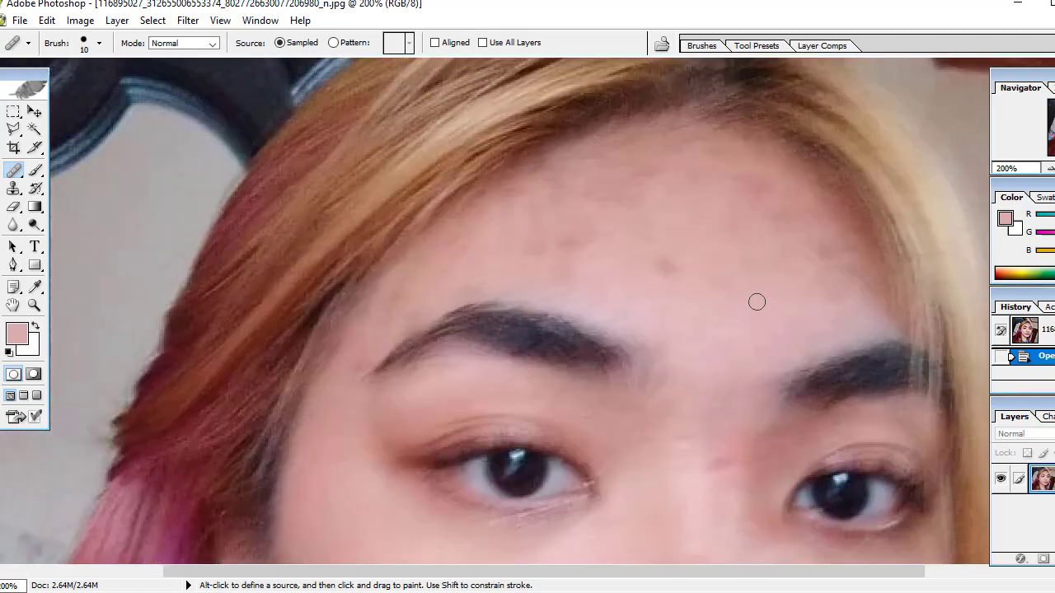
scroll(756, 301, up, 3)
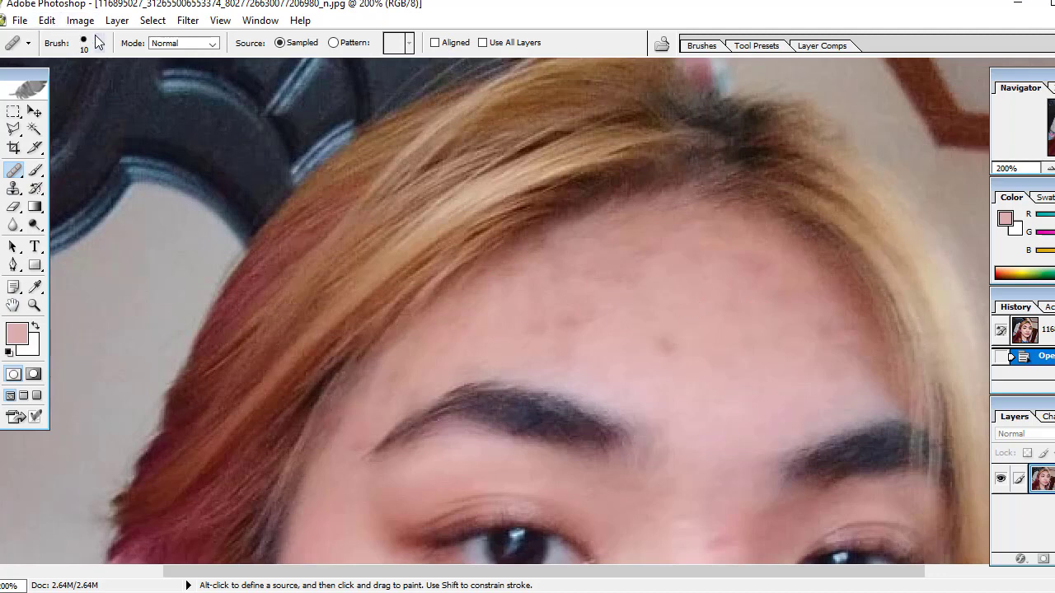
click(99, 43)
click(34, 86)
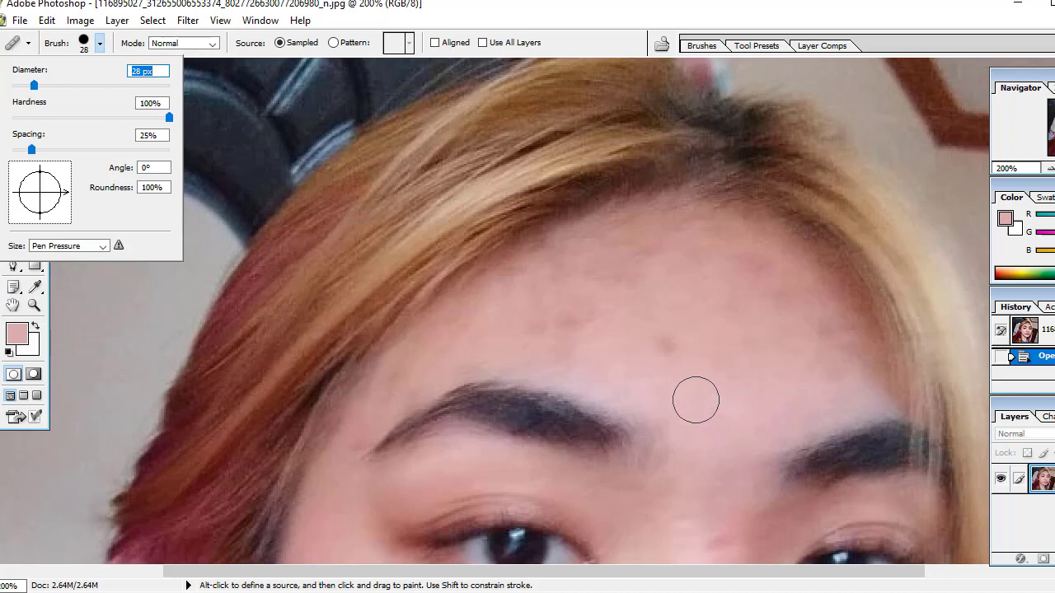
Step: Heal the forehead blemishes down toward the eyebrows, undoing the last stroke
alt+click(681, 363)
click(676, 341)
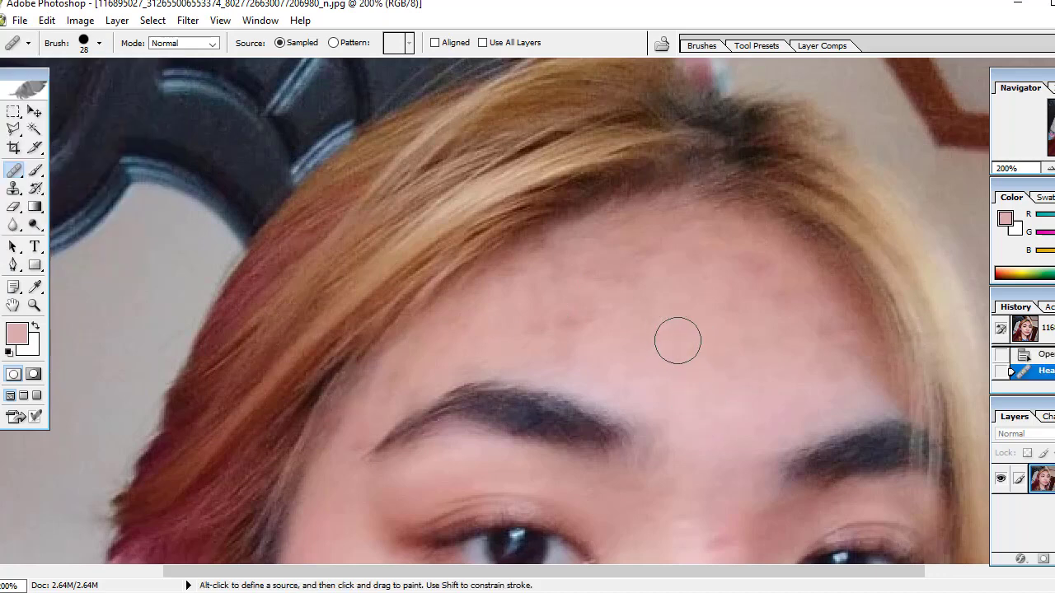
click(717, 354)
mouse_move(742, 278)
mouse_down()
mouse_move(779, 295)
mouse_move(819, 353)
mouse_up()
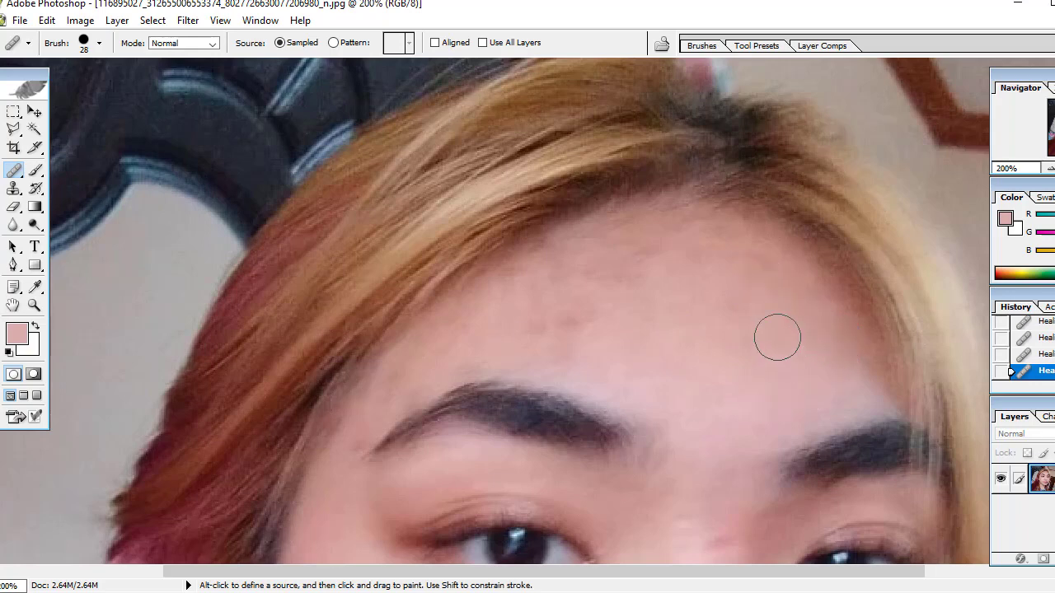
drag(741, 247, 624, 275)
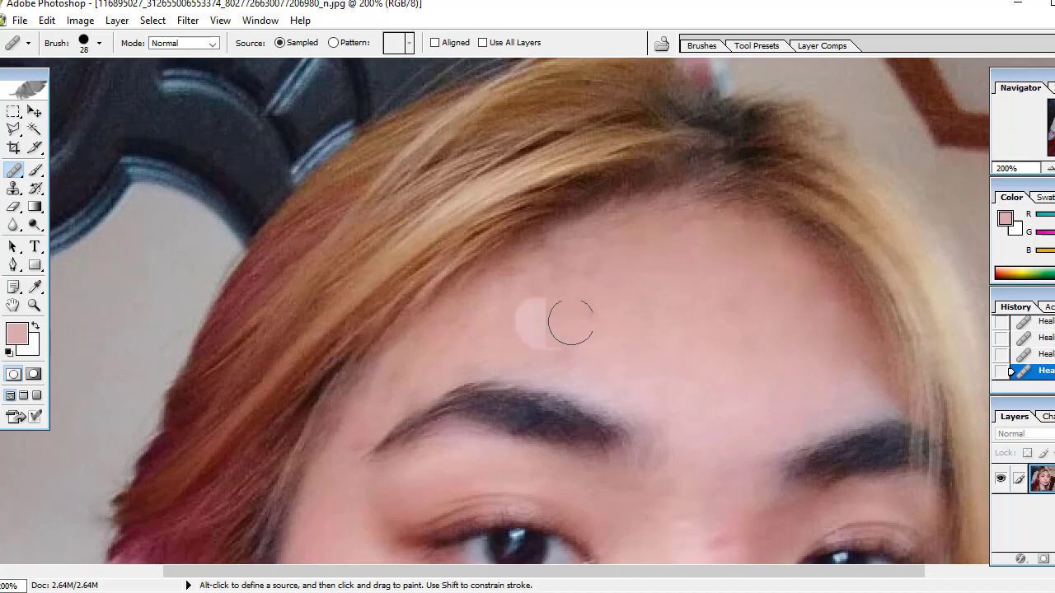
drag(502, 318, 548, 341)
mouse_move(577, 285)
mouse_down()
mouse_move(519, 299)
mouse_move(565, 277)
mouse_up()
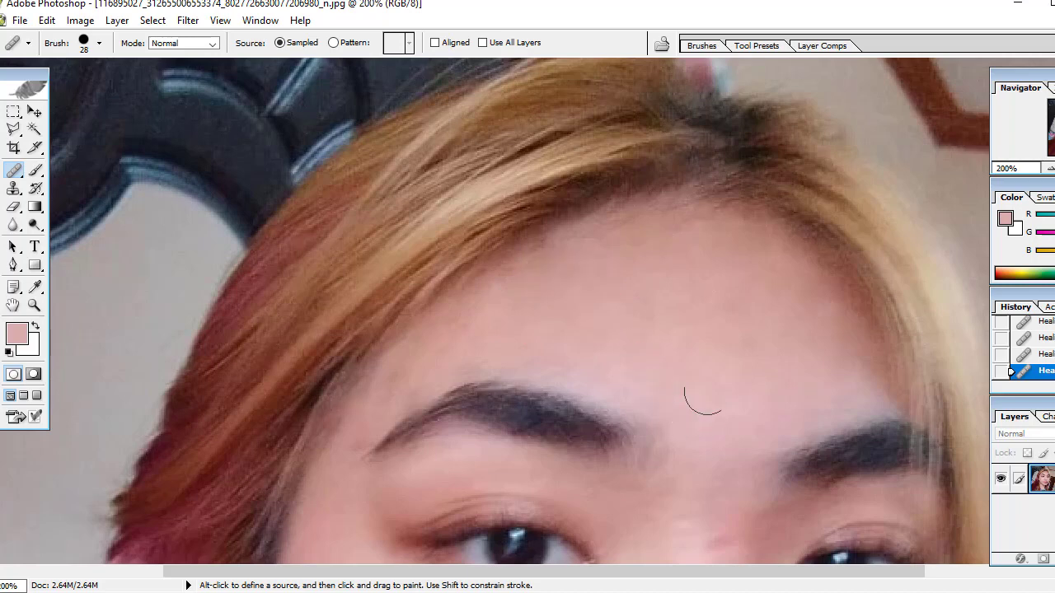
drag(705, 394, 720, 355)
drag(415, 360, 388, 384)
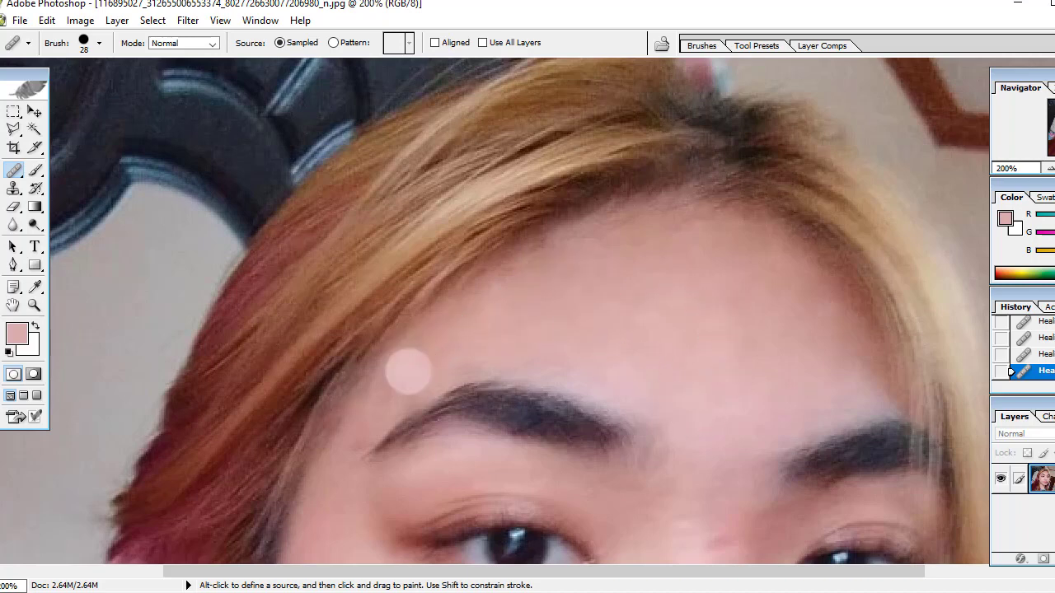
drag(353, 419, 345, 445)
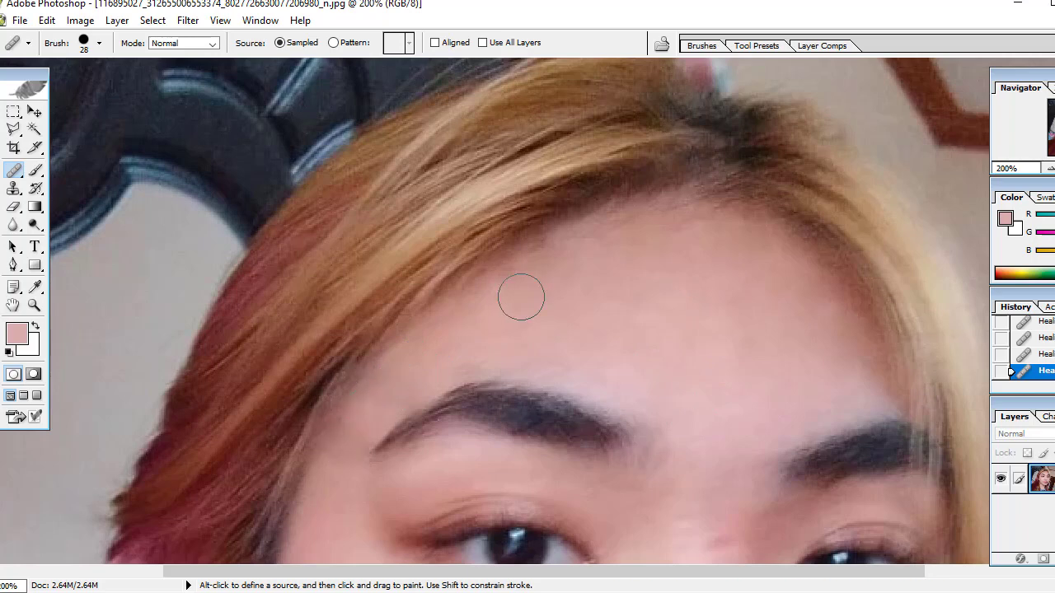
click(47, 20)
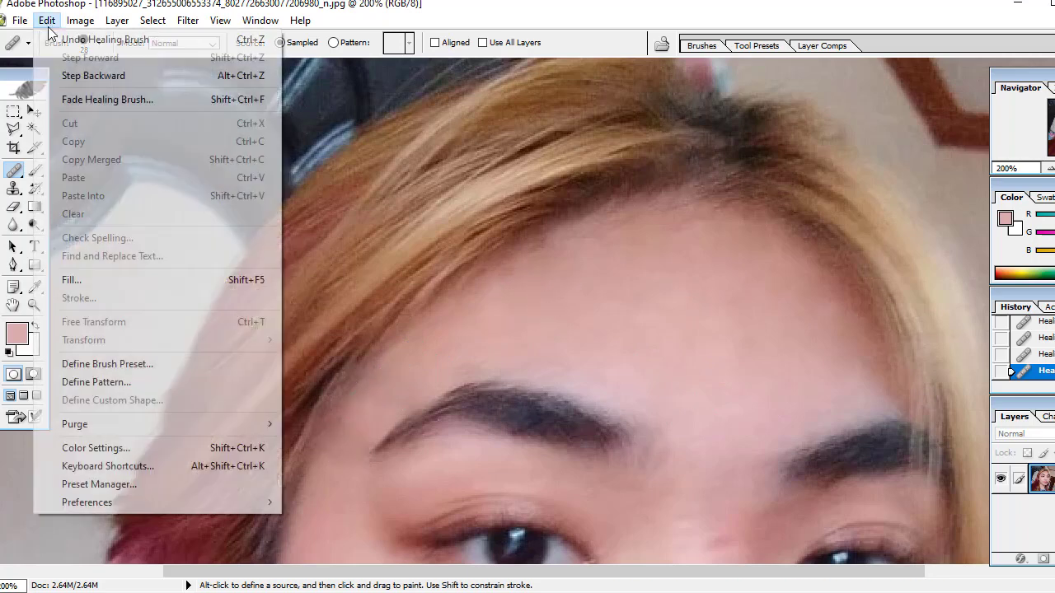
click(67, 78)
Step: Heal the red mark by the nose bridge, the dark spot below the mouth corner and the chin spots
scroll(549, 288, down, 2)
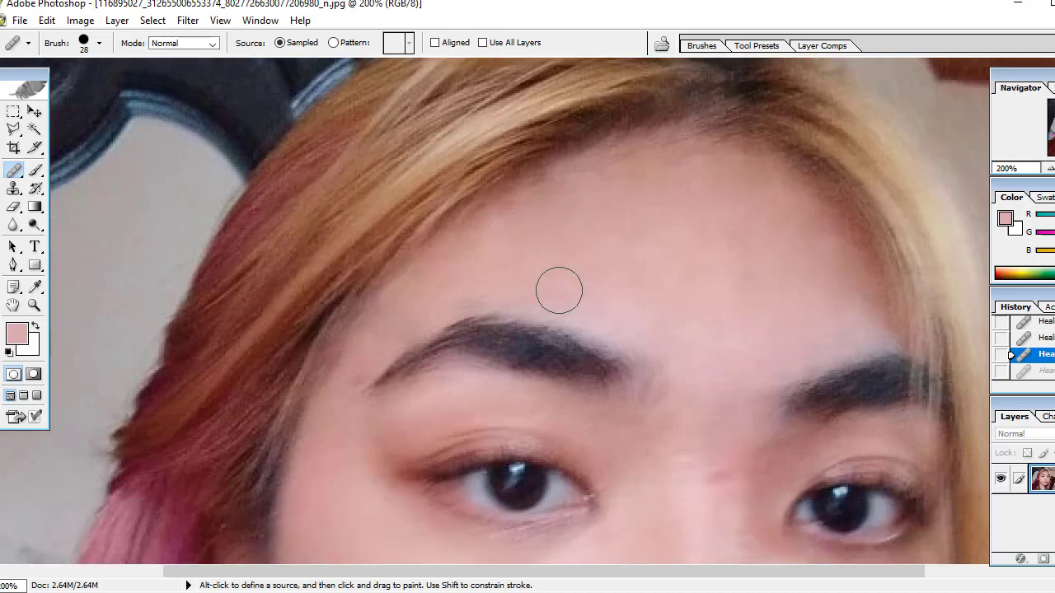
scroll(577, 292, down, 1)
scroll(598, 295, down, 1)
click(718, 328)
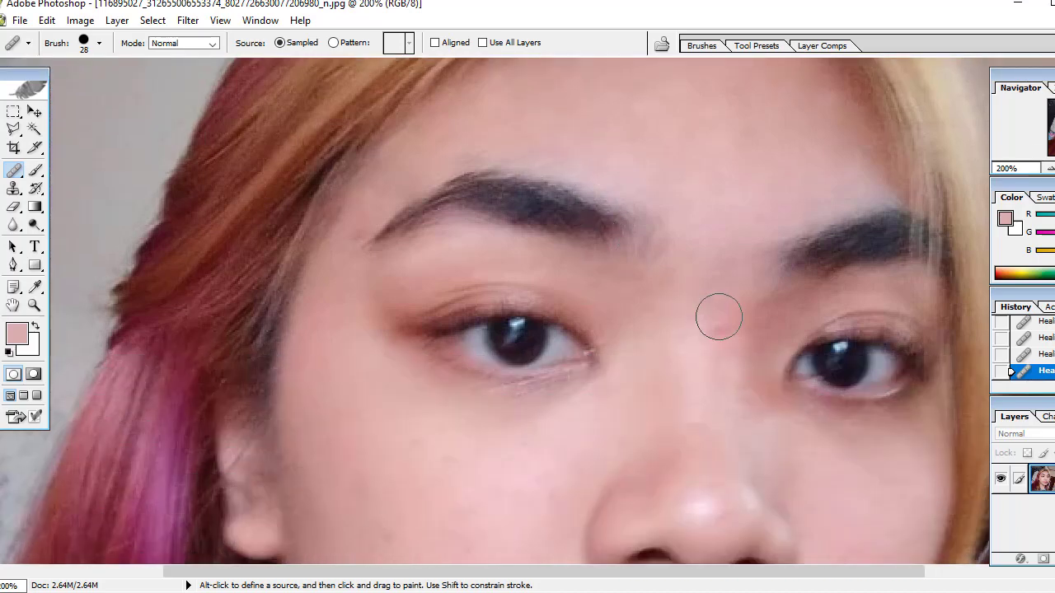
scroll(691, 260, down, 2)
scroll(693, 267, down, 2)
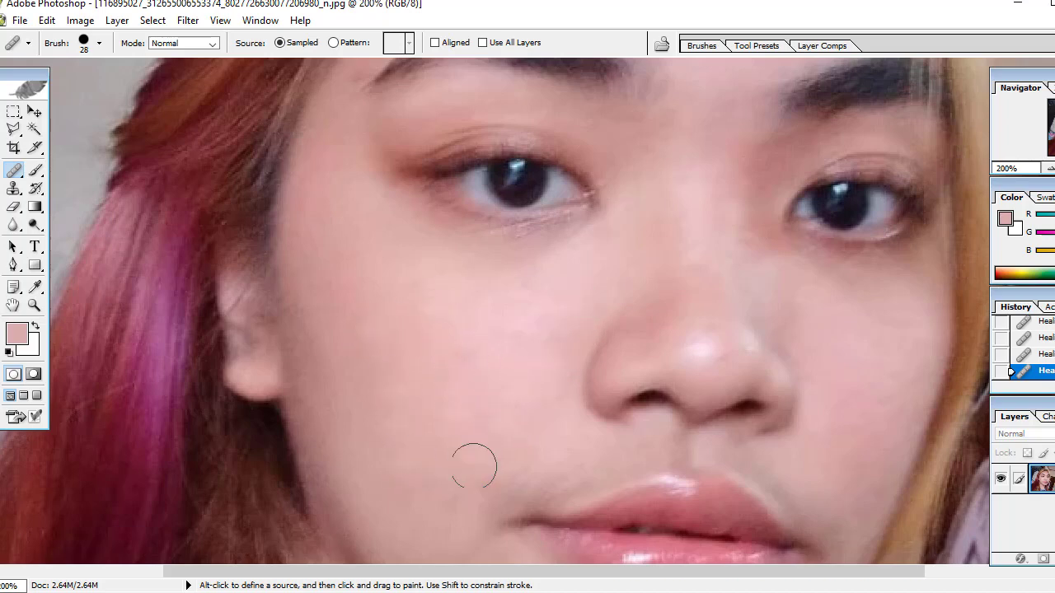
drag(453, 495, 442, 515)
scroll(376, 404, down, 1)
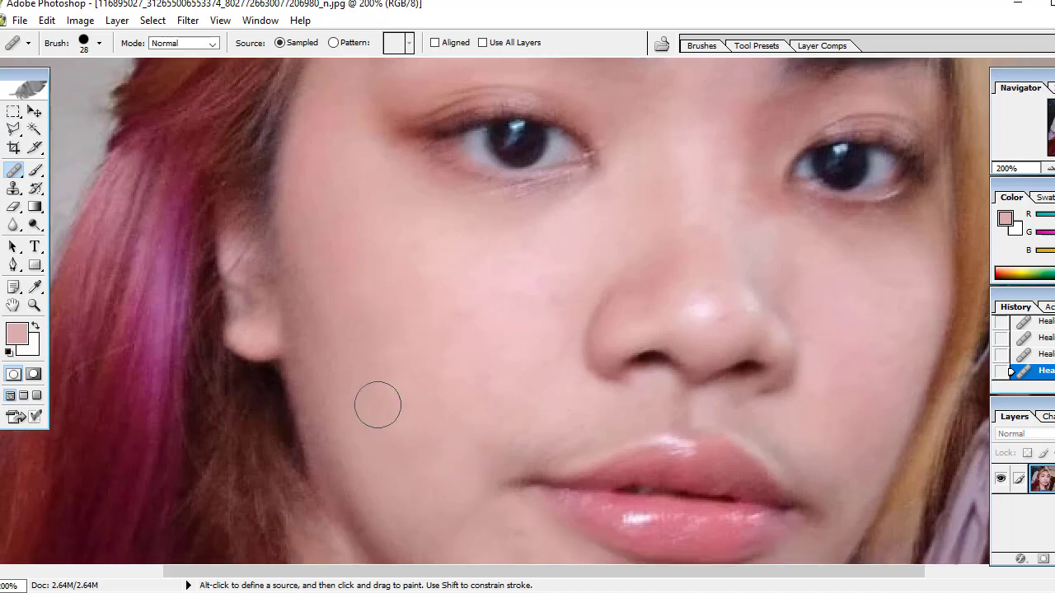
scroll(383, 420, down, 3)
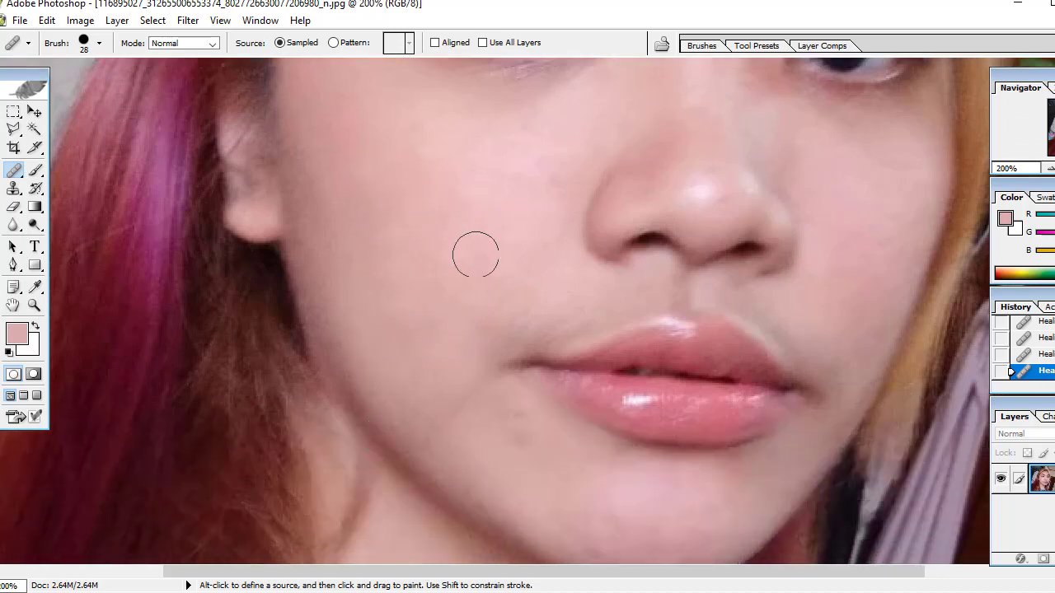
drag(520, 415, 549, 444)
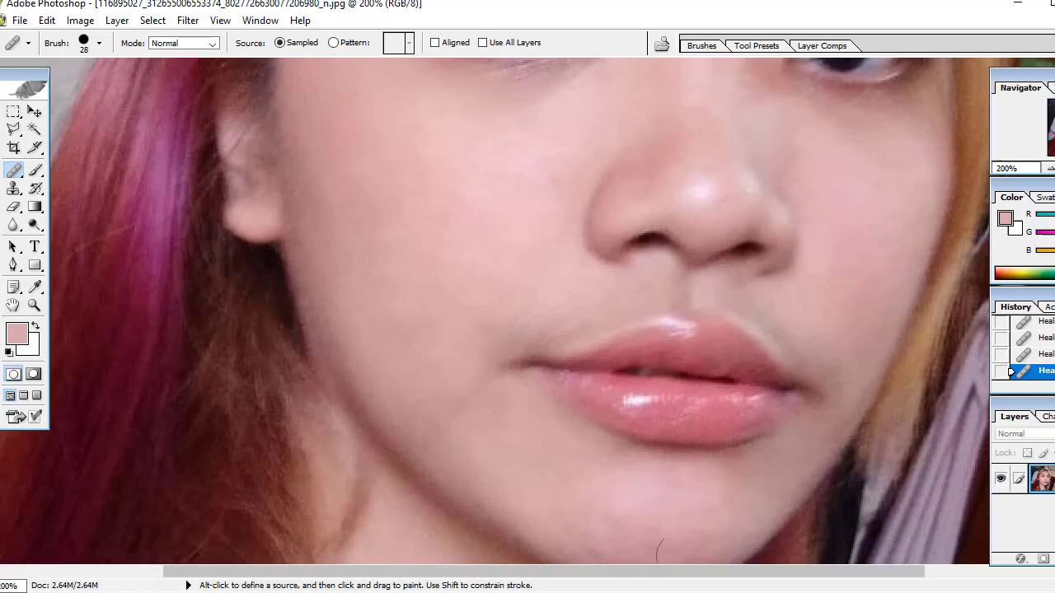
scroll(632, 527, down, 2)
click(594, 447)
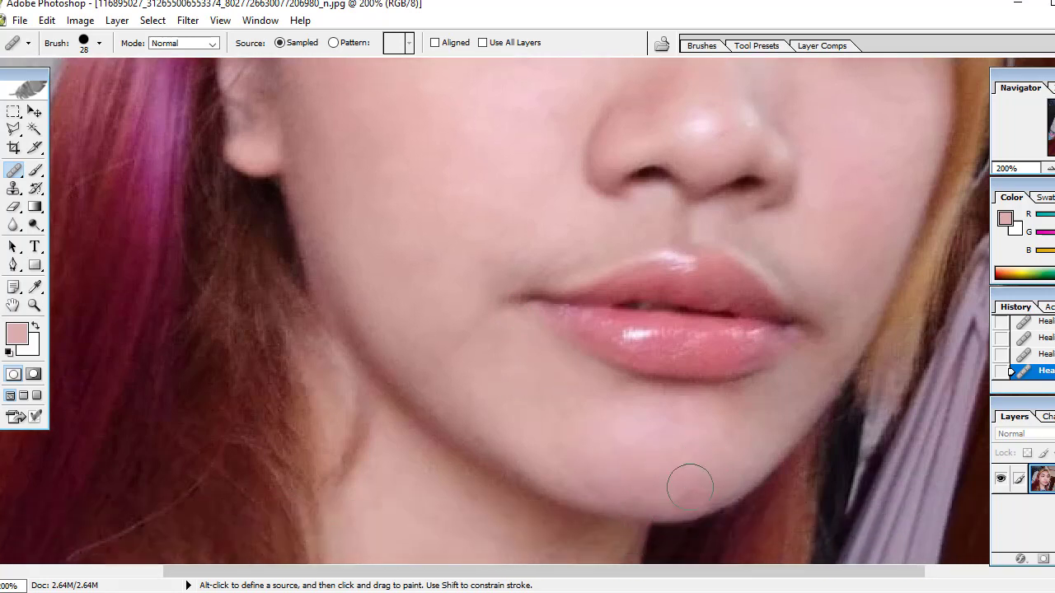
click(599, 474)
click(750, 424)
Step: Heal four cheek blemishes beside the nose and a spot near the eyebrow
scroll(379, 264, up, 1)
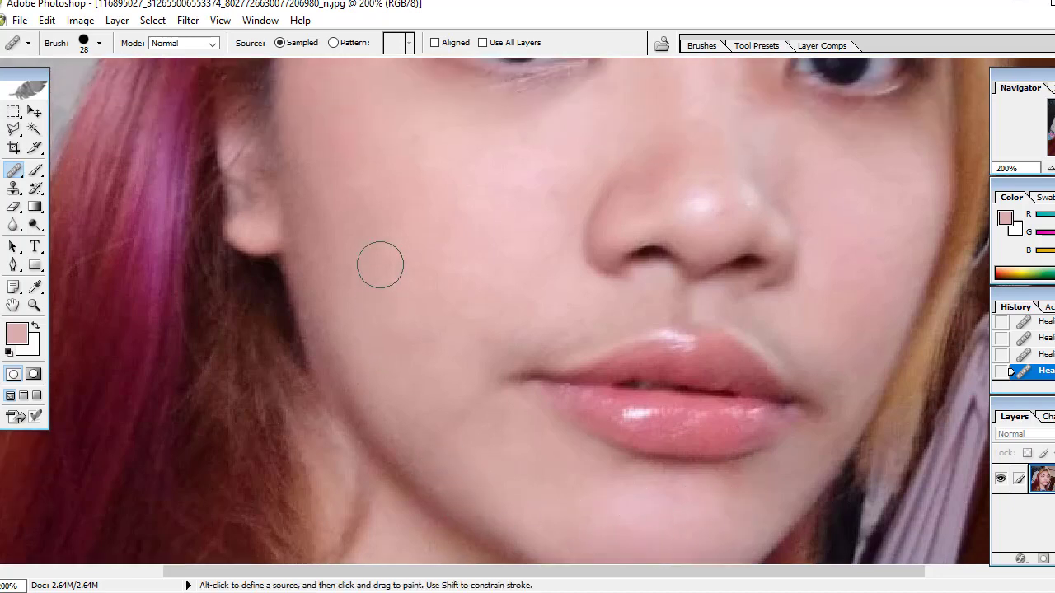
scroll(379, 264, up, 1)
click(457, 356)
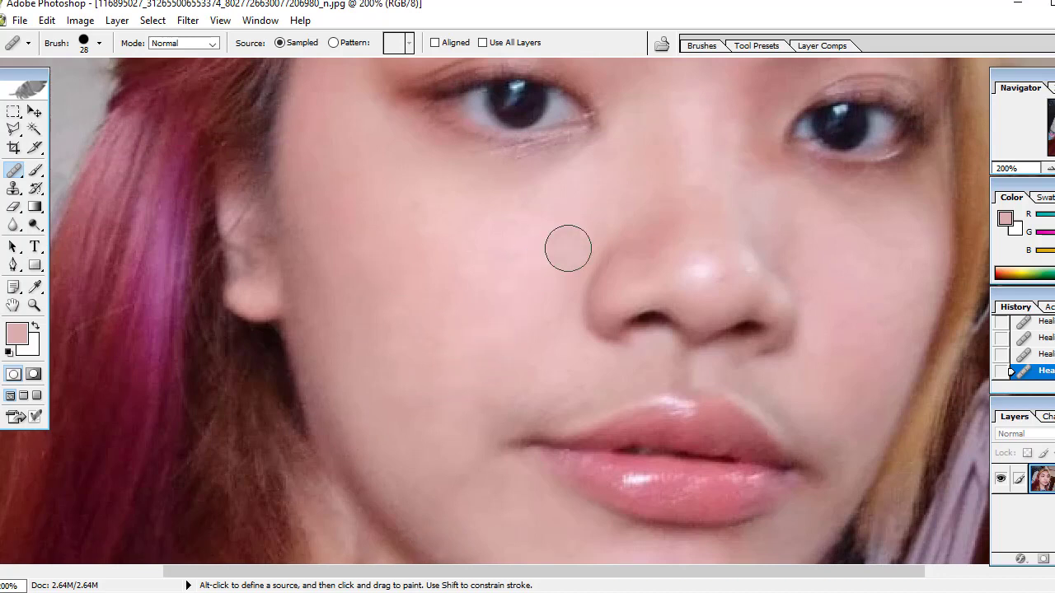
click(483, 323)
click(366, 320)
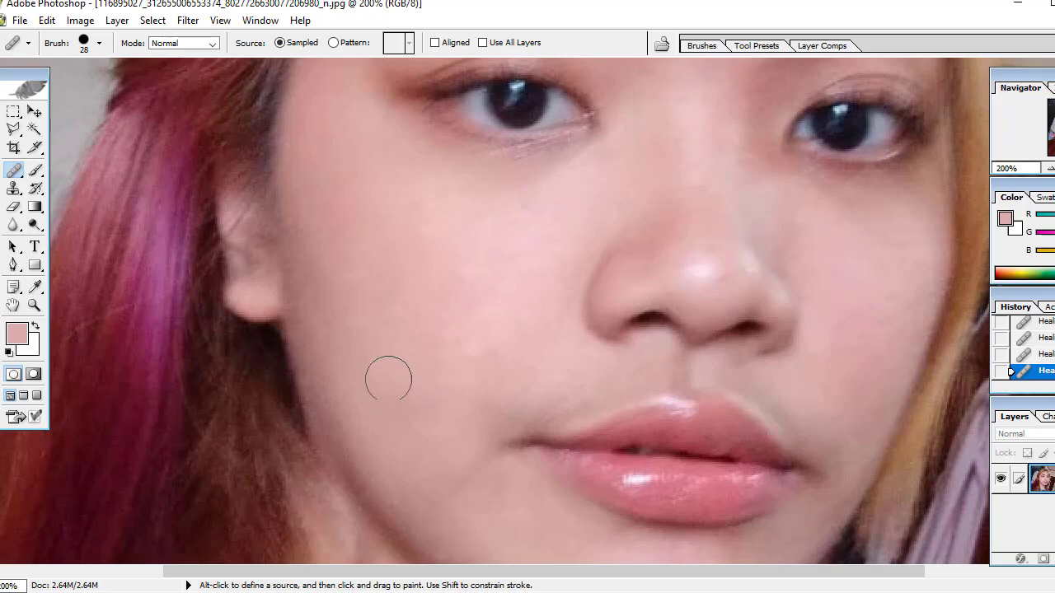
click(390, 384)
scroll(777, 327, down, 2)
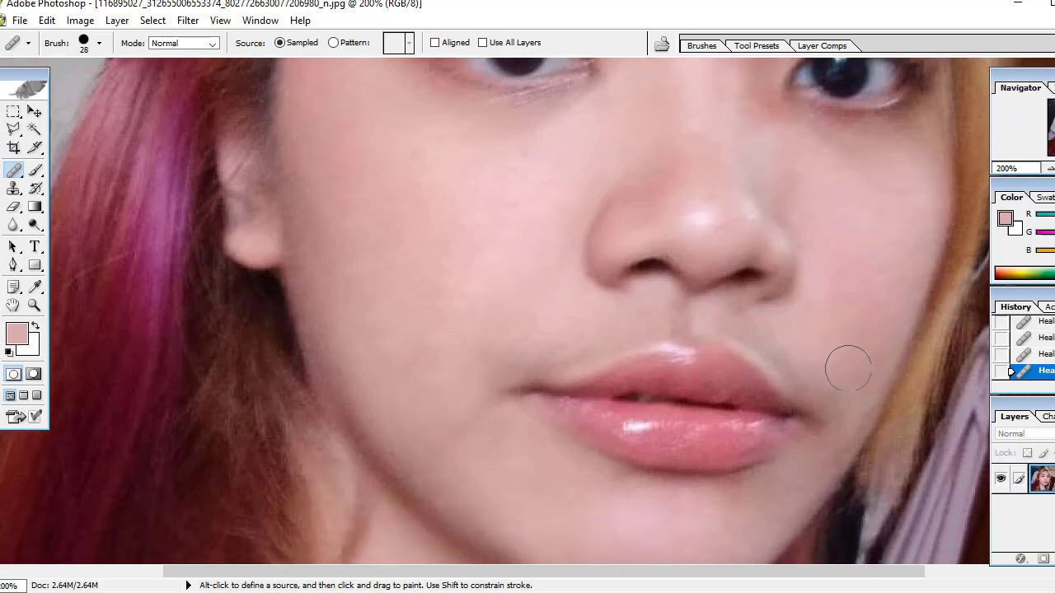
scroll(652, 228, up, 2)
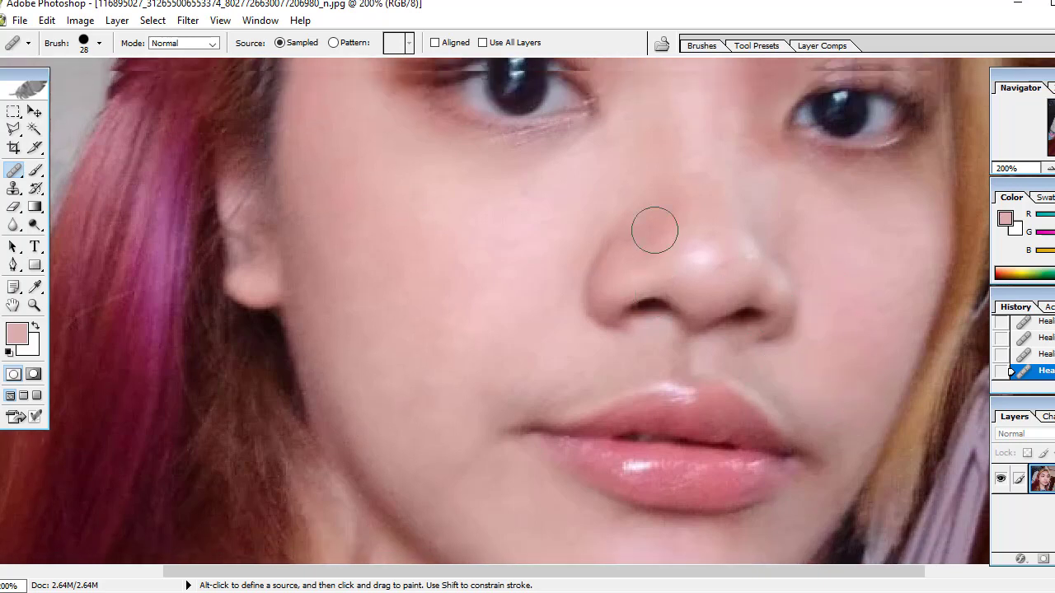
scroll(657, 229, up, 2)
scroll(657, 229, up, 3)
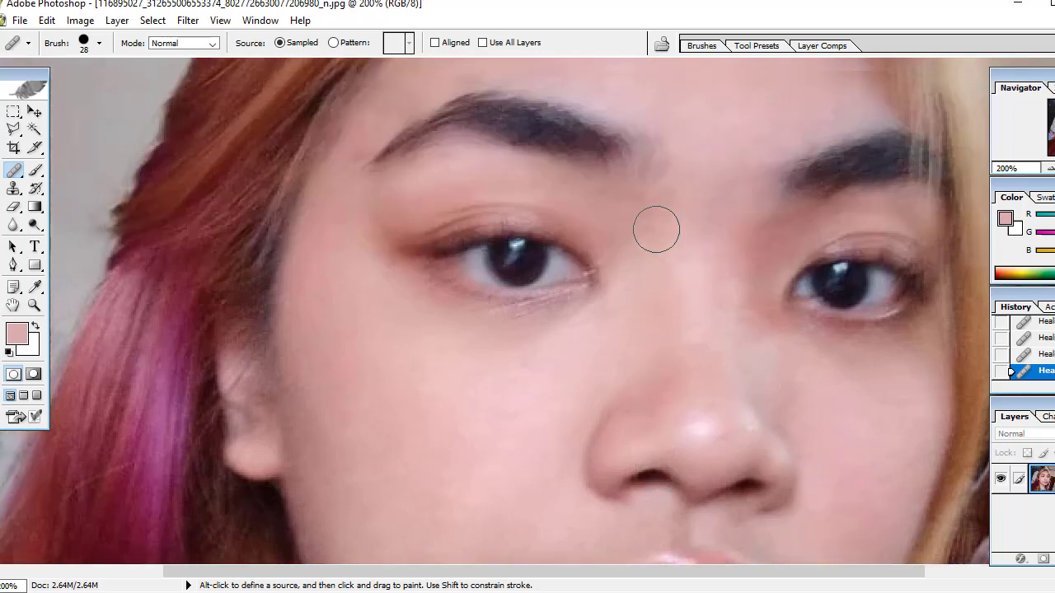
click(760, 226)
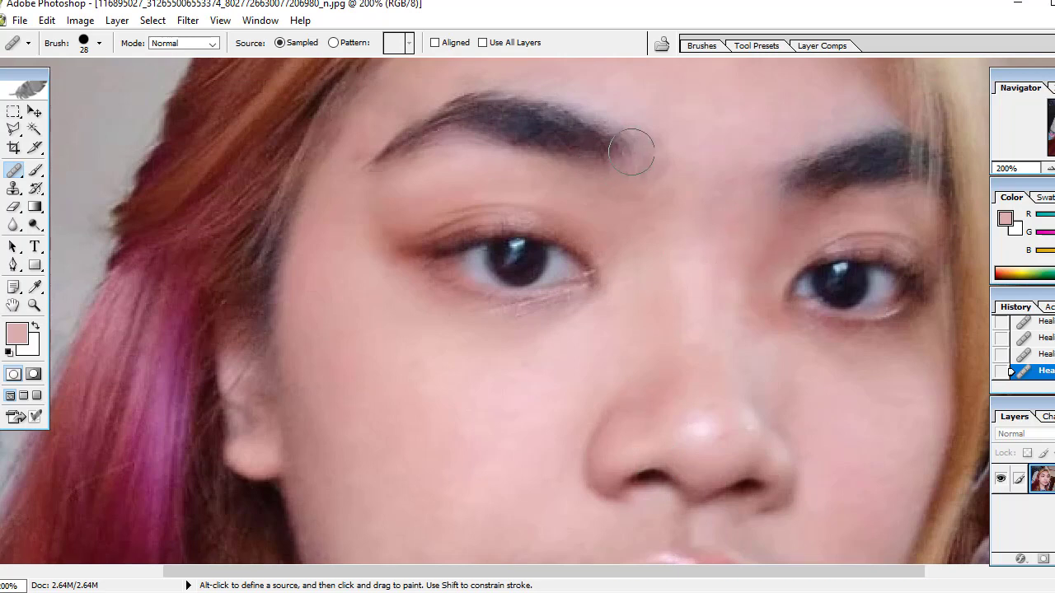
scroll(632, 152, up, 2)
scroll(631, 152, up, 3)
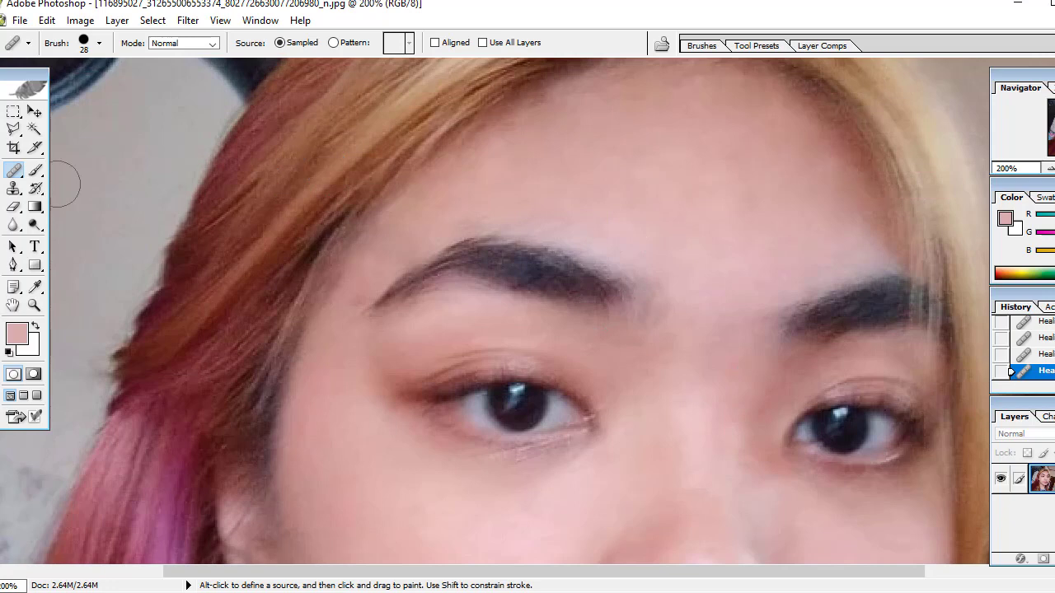
Step: Set the Healing Brush diameter to 13 px and heal three small spots beside the eyebrows
click(98, 44)
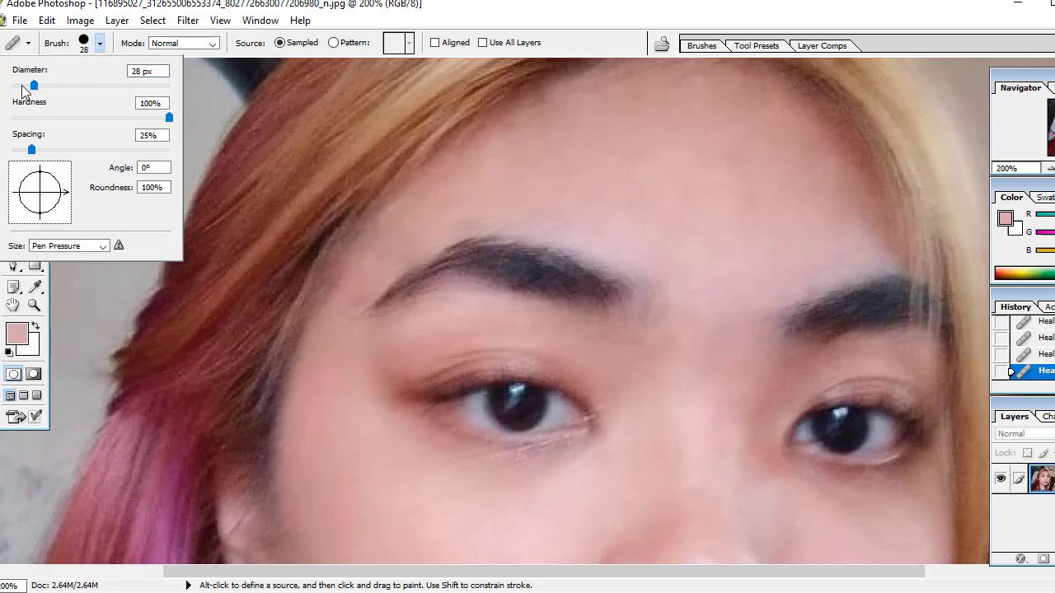
drag(22, 88, 23, 88)
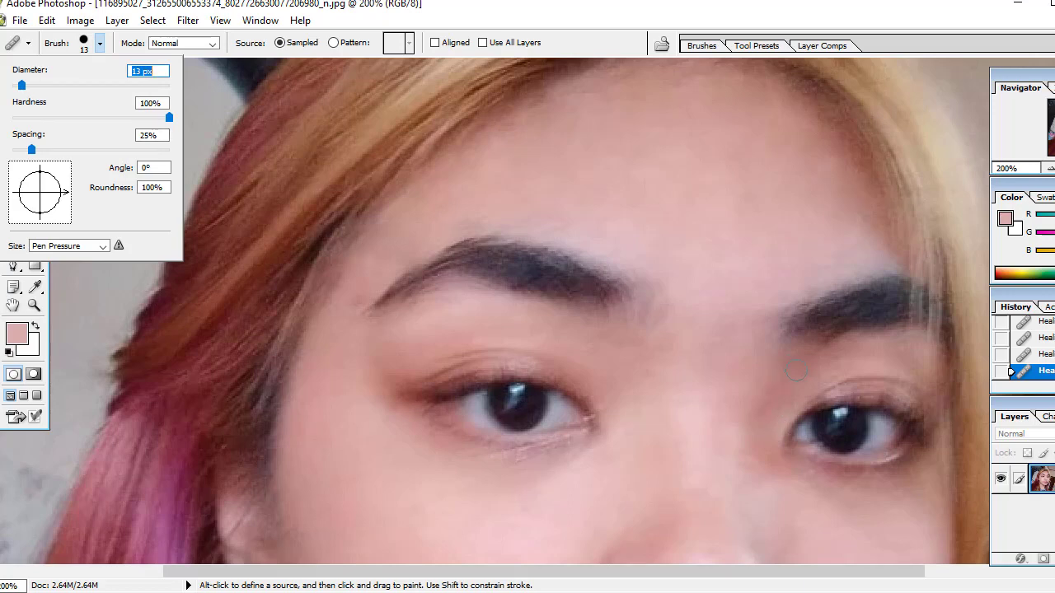
alt+click(796, 371)
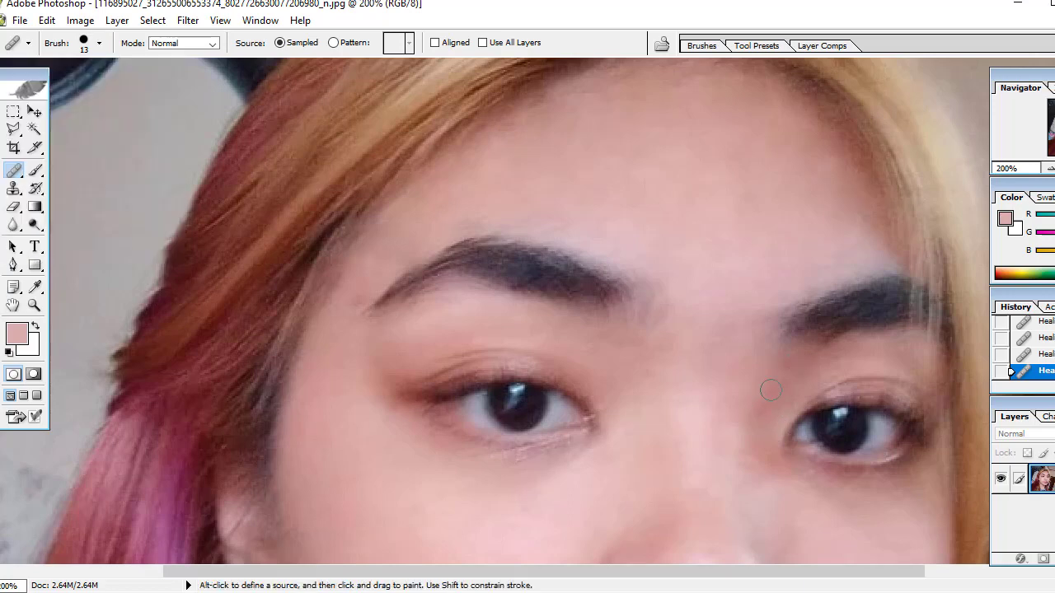
drag(785, 375, 772, 392)
drag(644, 363, 645, 380)
scroll(727, 242, up, 2)
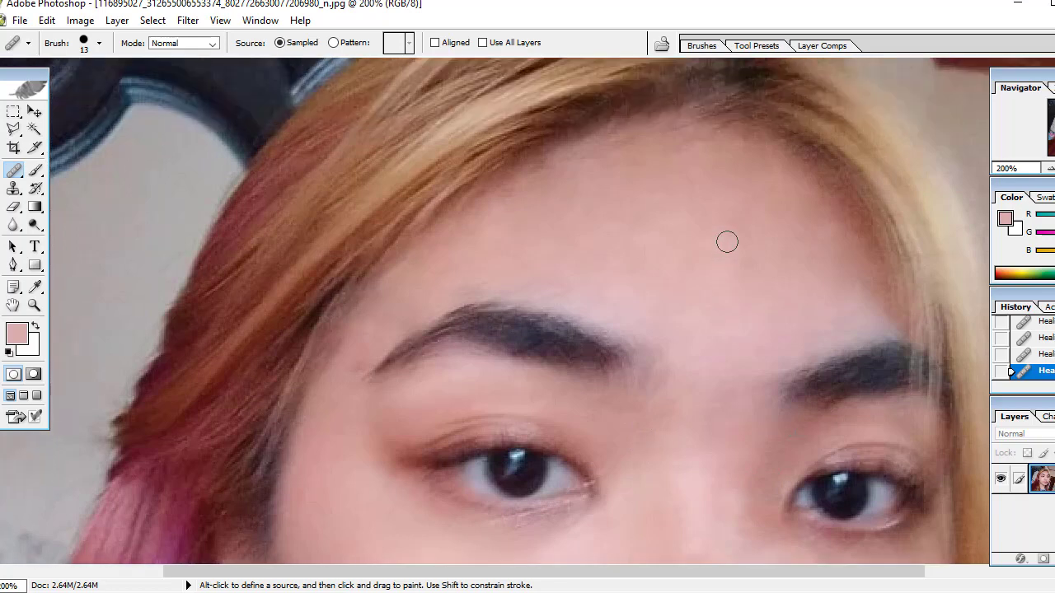
click(349, 368)
Step: Blur at 50% the skin near the left eye, from cheek to brow, and around the nose
click(13, 225)
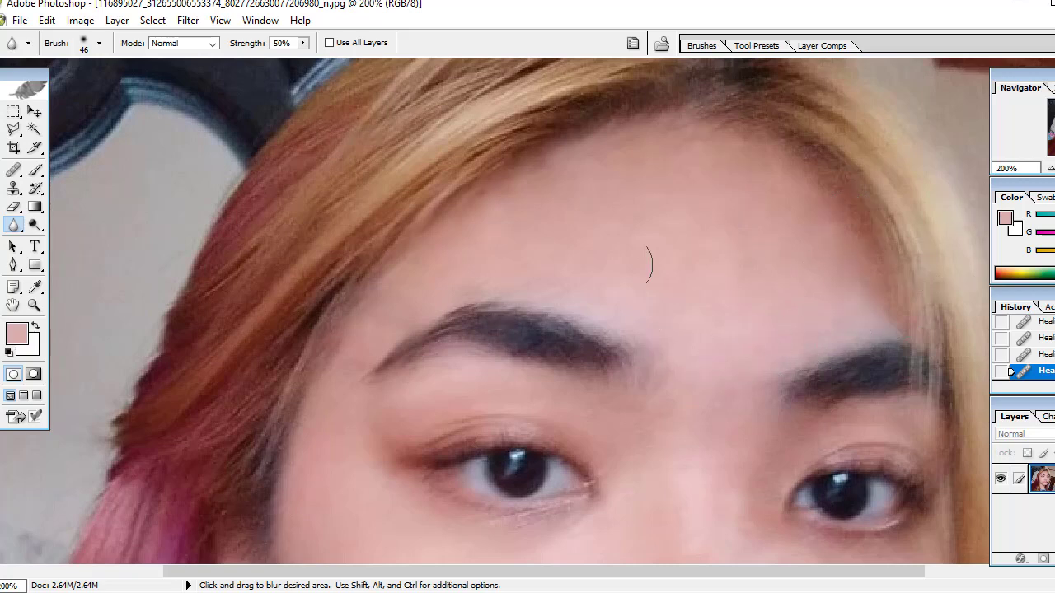
drag(362, 416, 348, 423)
scroll(670, 276, down, 1)
scroll(670, 275, down, 1)
scroll(680, 322, down, 1)
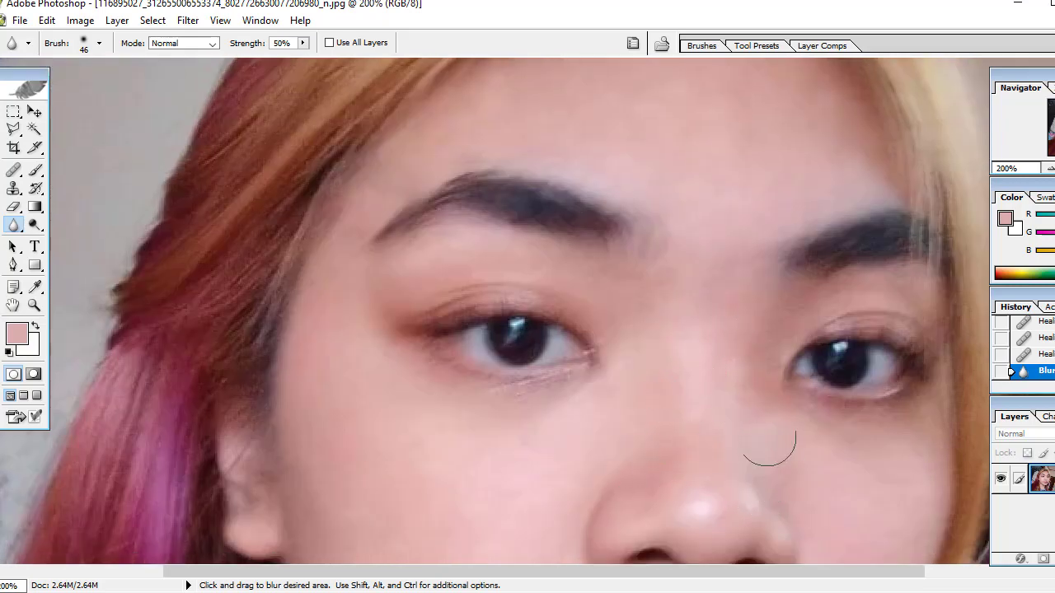
drag(854, 448, 725, 405)
drag(365, 510, 337, 419)
scroll(346, 445, down, 3)
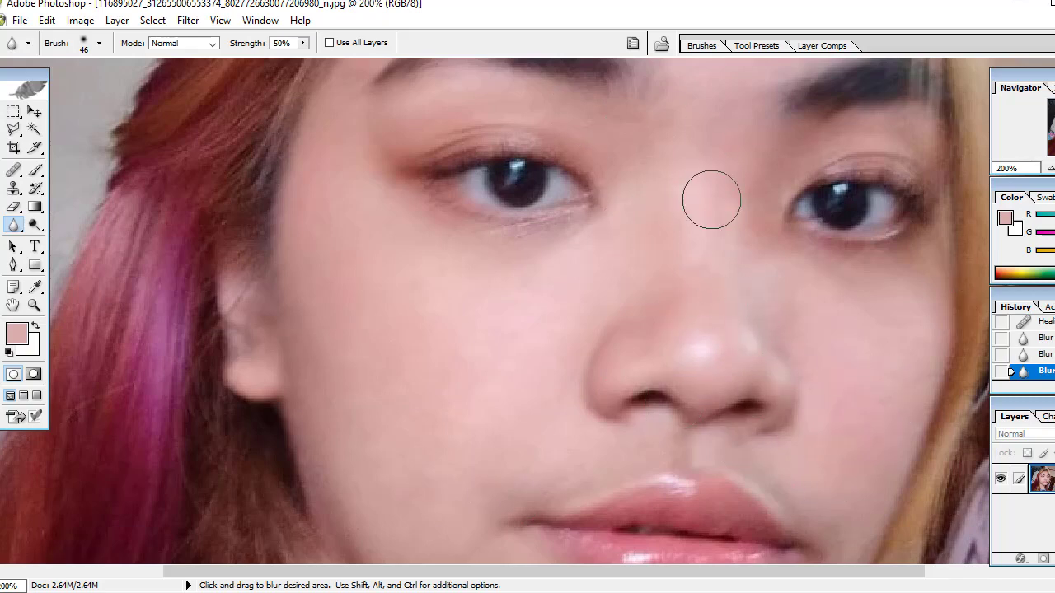
drag(711, 200, 725, 238)
scroll(737, 301, down, 2)
scroll(739, 332, down, 2)
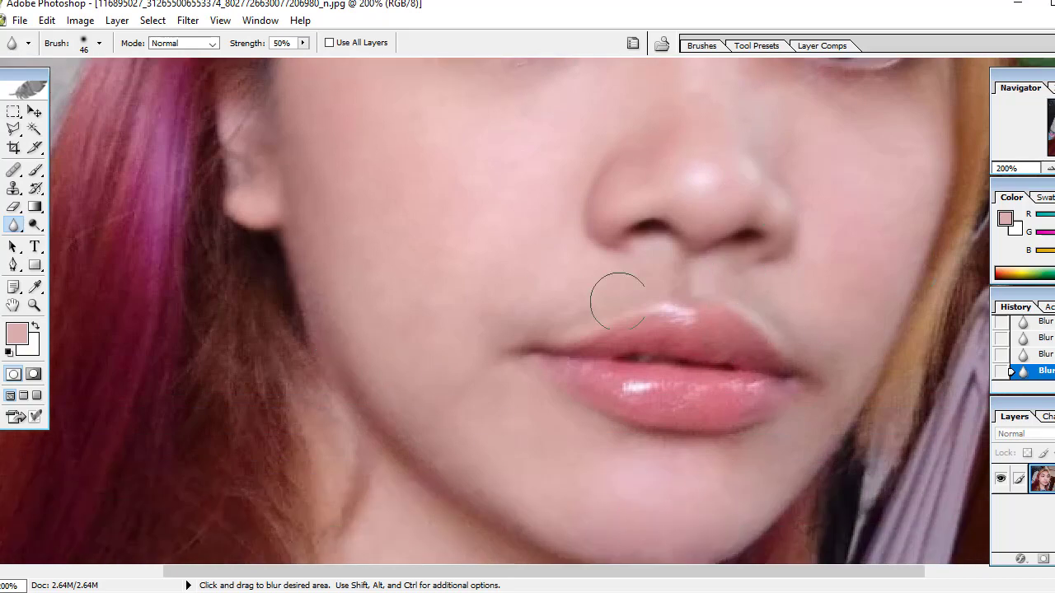
Step: Zoom the selfie out through 100% and 66.7% to 50% so the whole photo shows
click(220, 20)
click(259, 133)
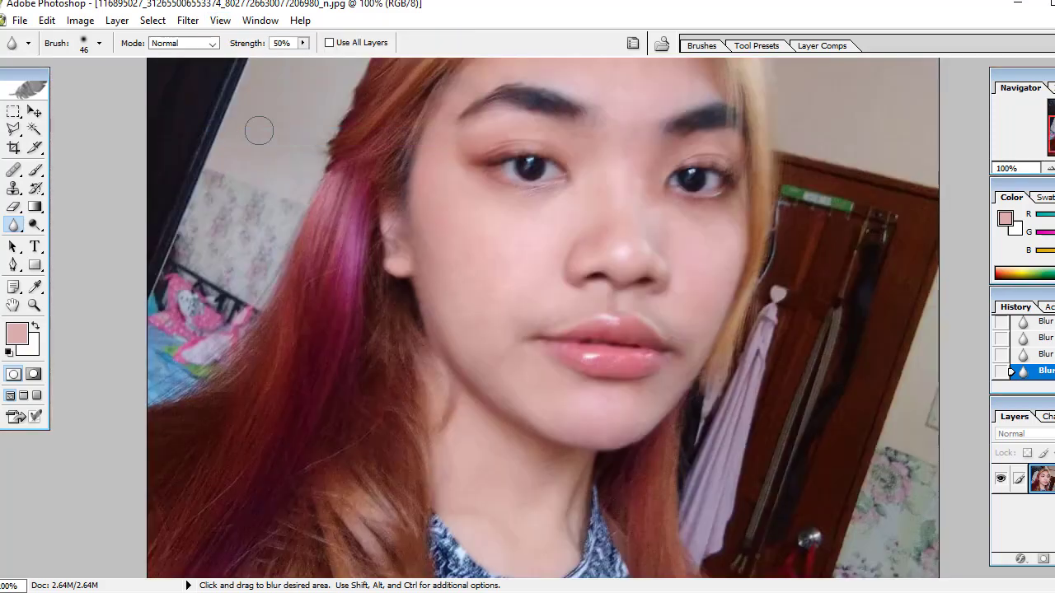
scroll(373, 191, up, 2)
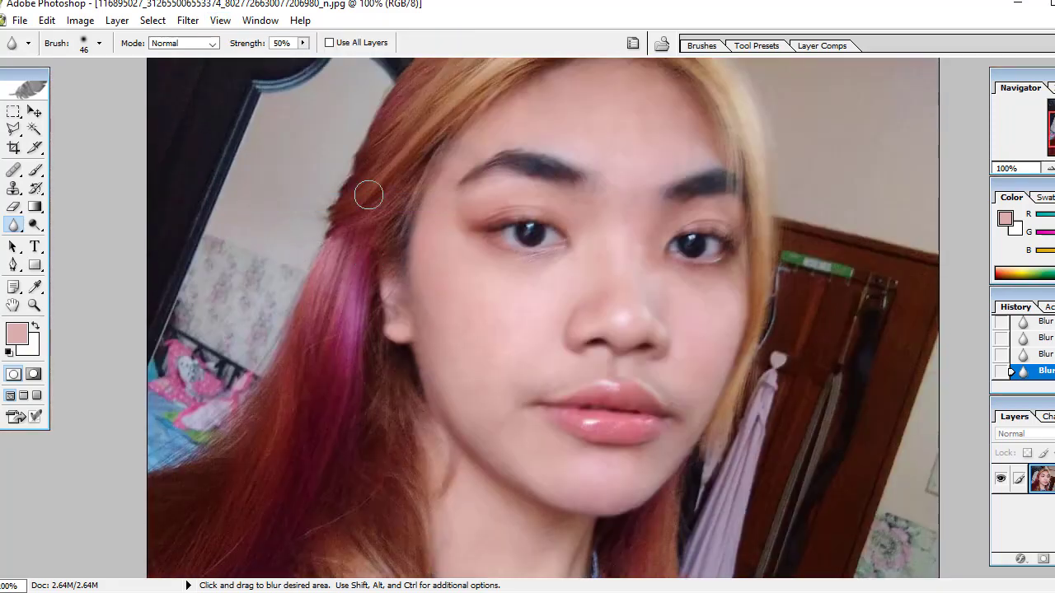
click(220, 21)
click(285, 134)
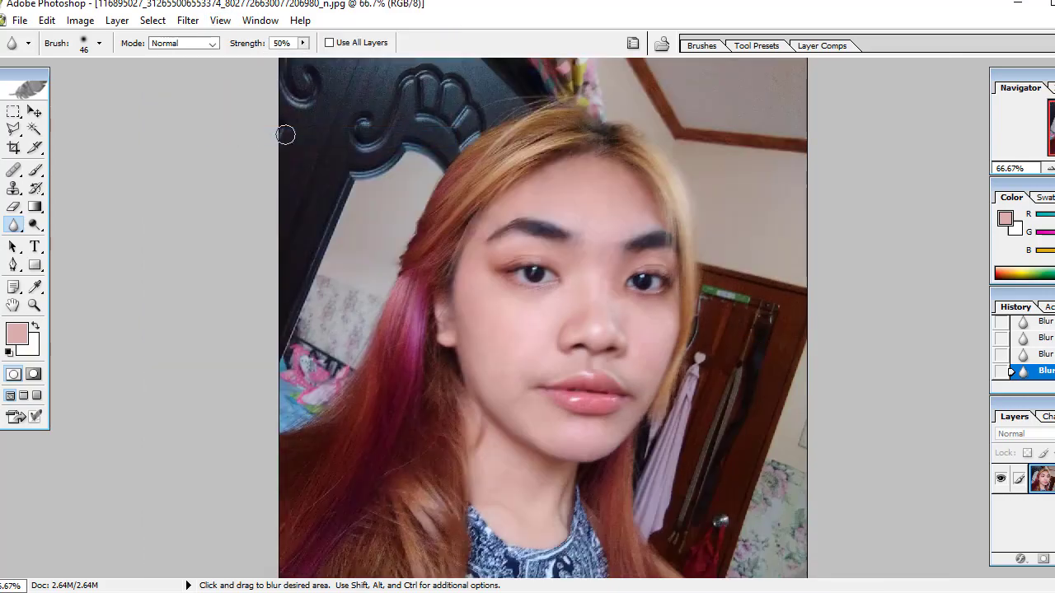
click(220, 20)
click(288, 135)
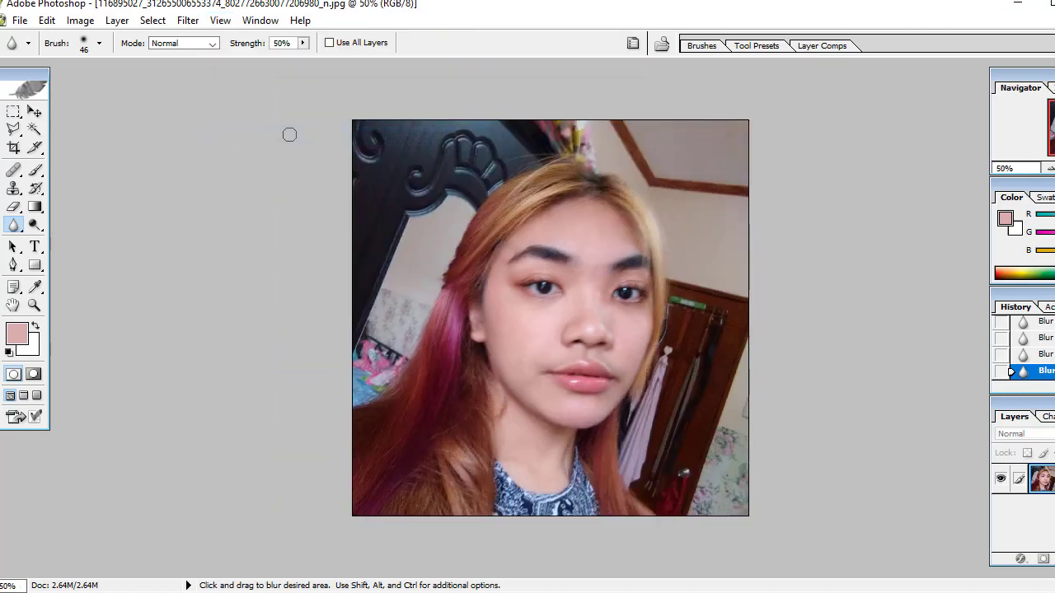
Step: Crop the photo to a frame around the face, reducing it to 1.88M
click(14, 148)
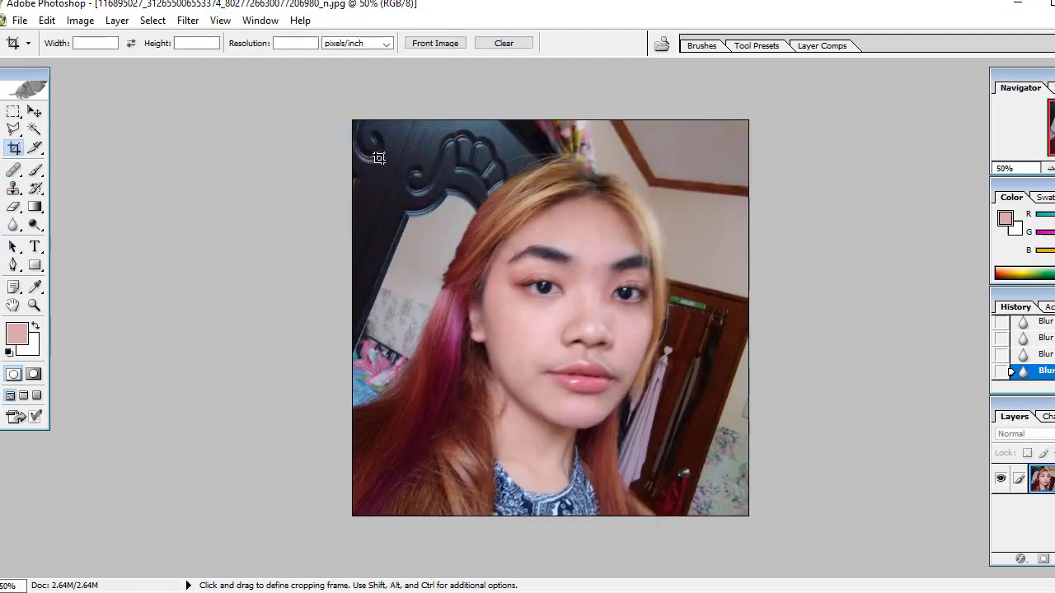
mouse_move(395, 143)
mouse_down()
mouse_move(667, 511)
mouse_move(691, 511)
mouse_up()
drag(691, 510, 692, 515)
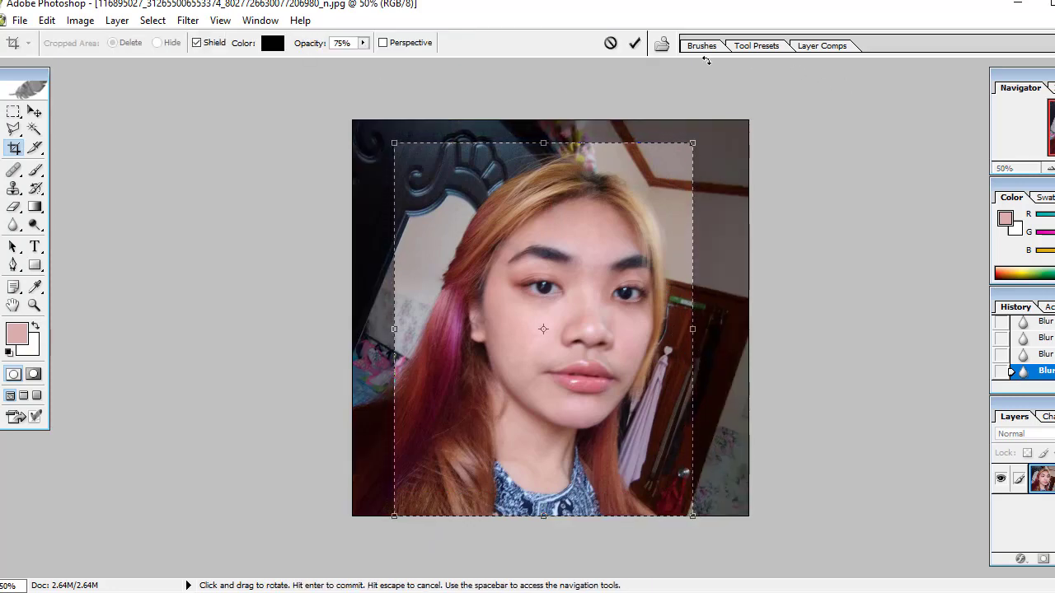
click(633, 43)
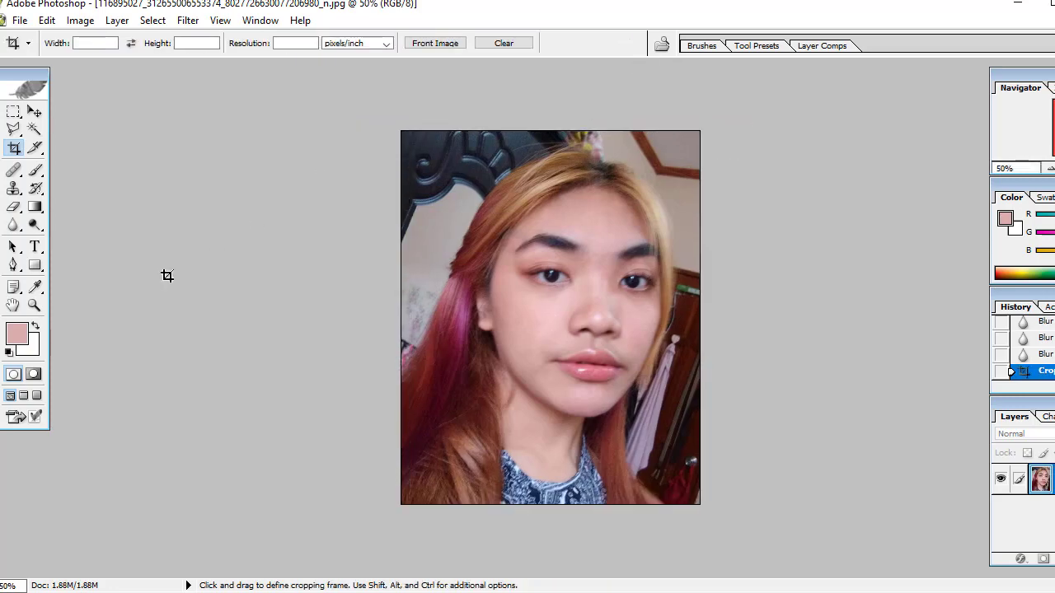
Step: Tile the open documents and maximize two other selfies in turn
click(260, 20)
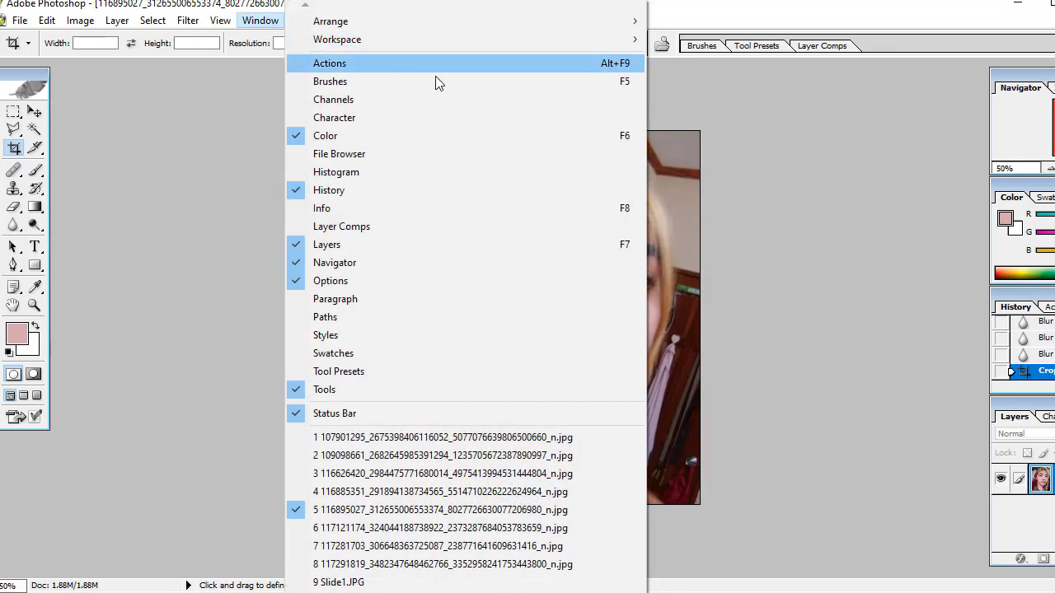
mouse_move(371, 21)
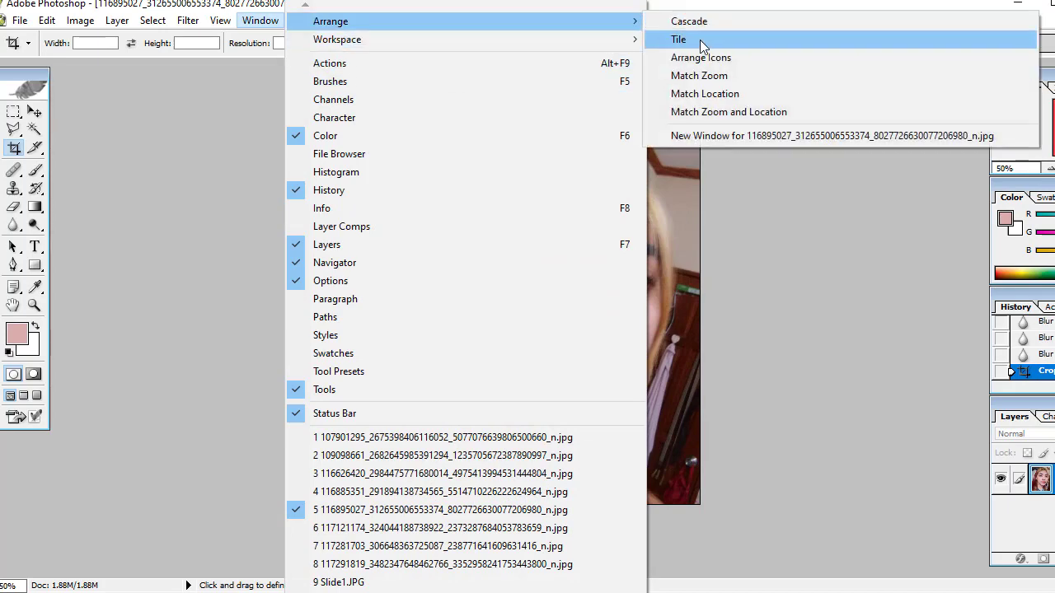
click(701, 40)
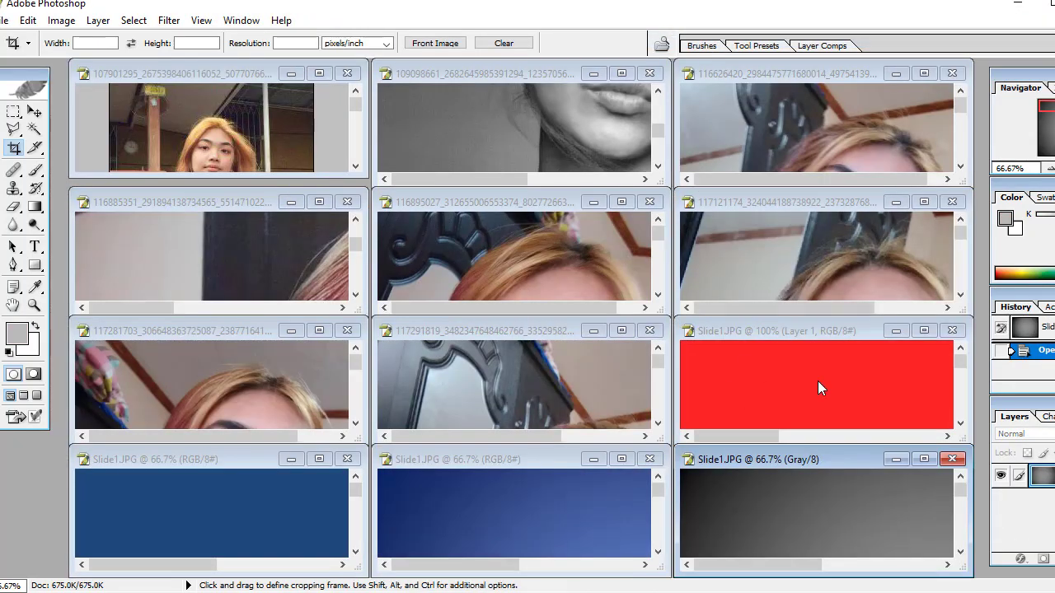
click(869, 285)
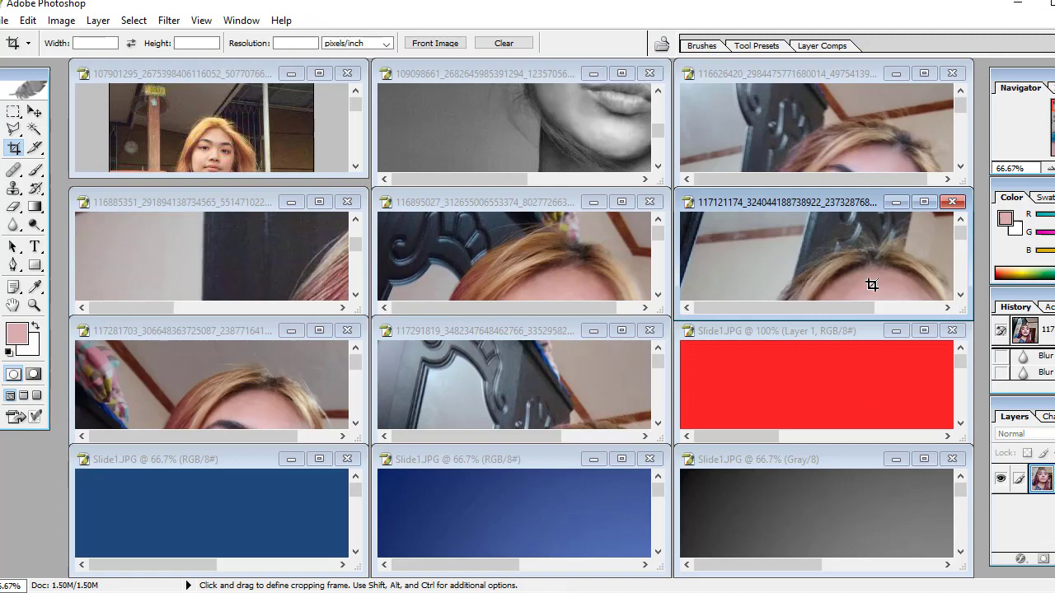
click(925, 204)
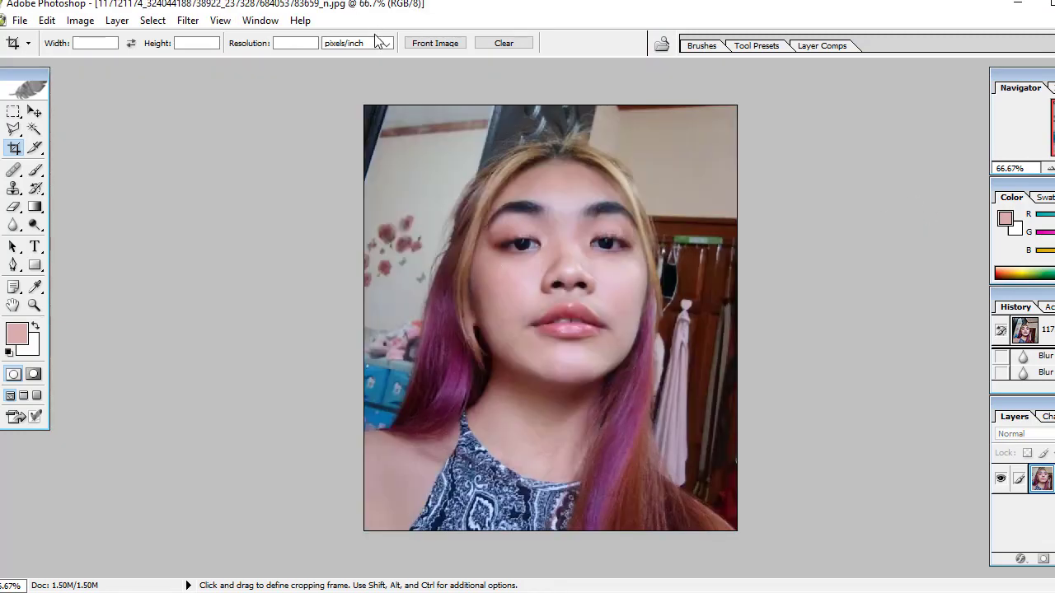
click(263, 21)
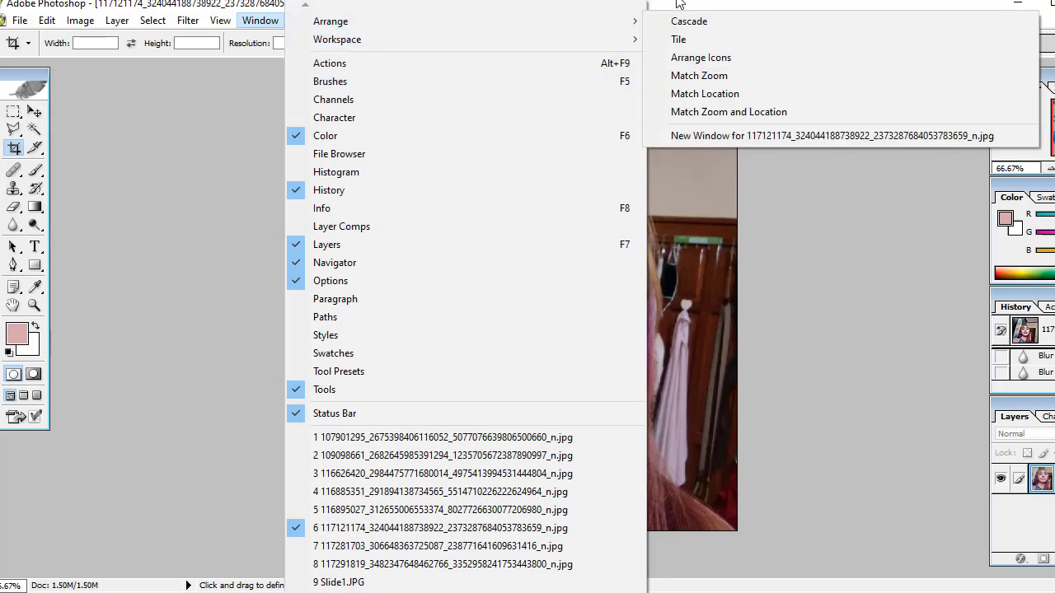
click(692, 38)
click(827, 145)
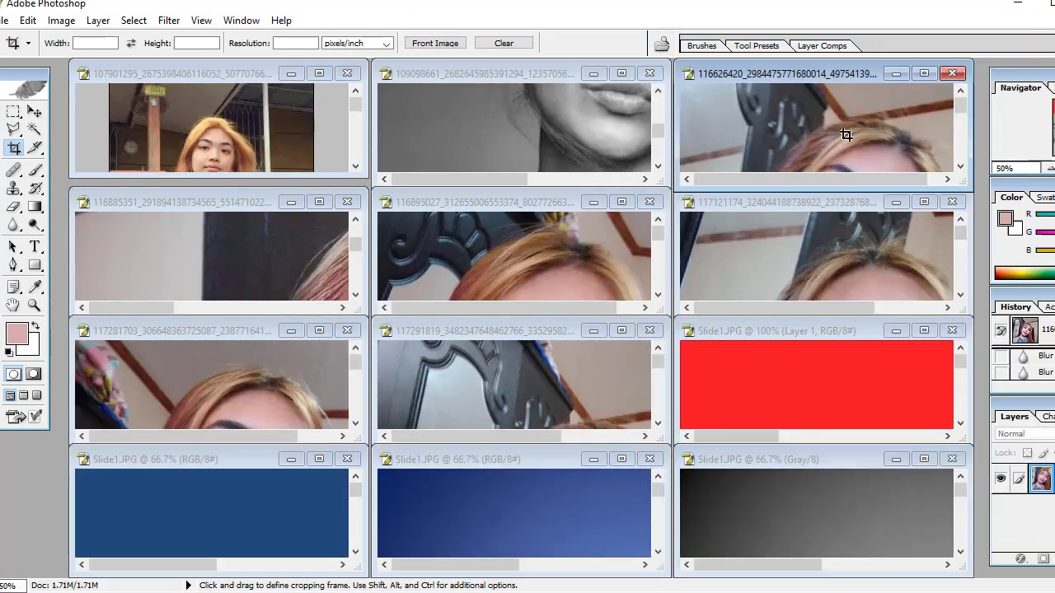
click(924, 74)
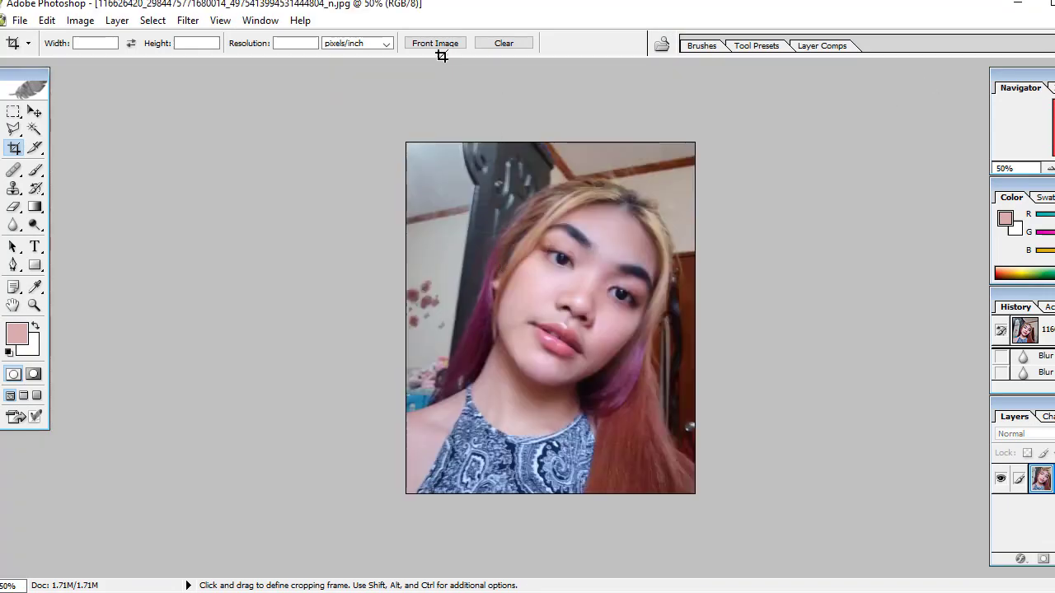
Step: Tile the documents again and maximize the mirror selfie
click(215, 25)
mouse_move(283, 22)
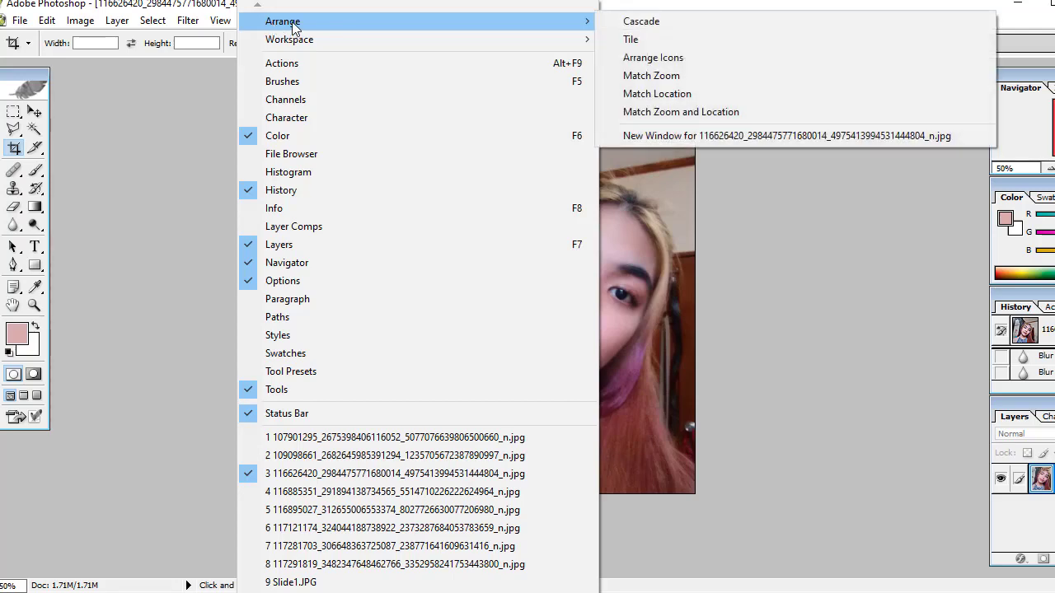
click(632, 39)
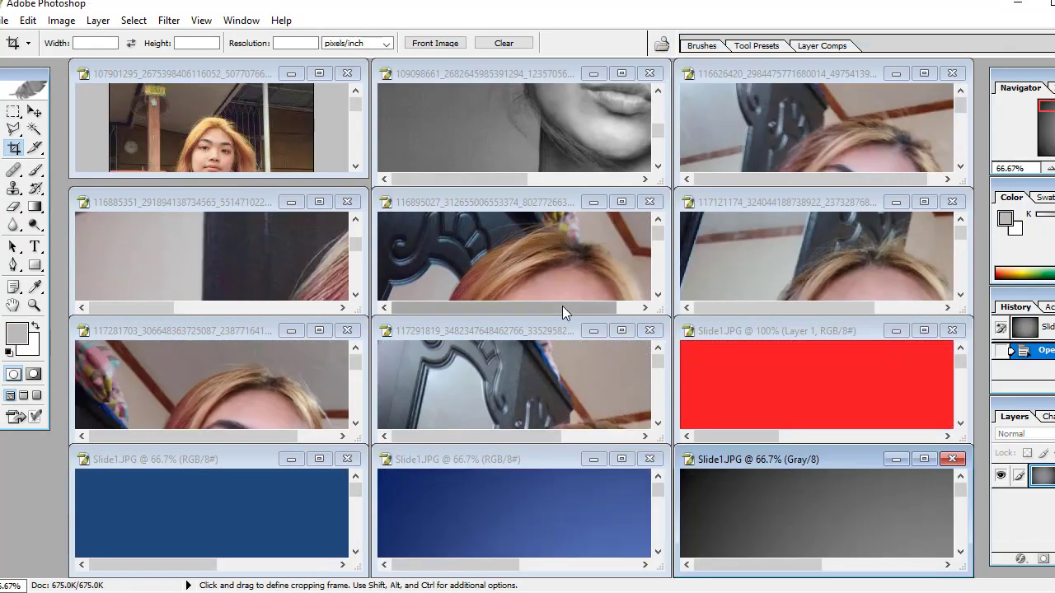
click(622, 331)
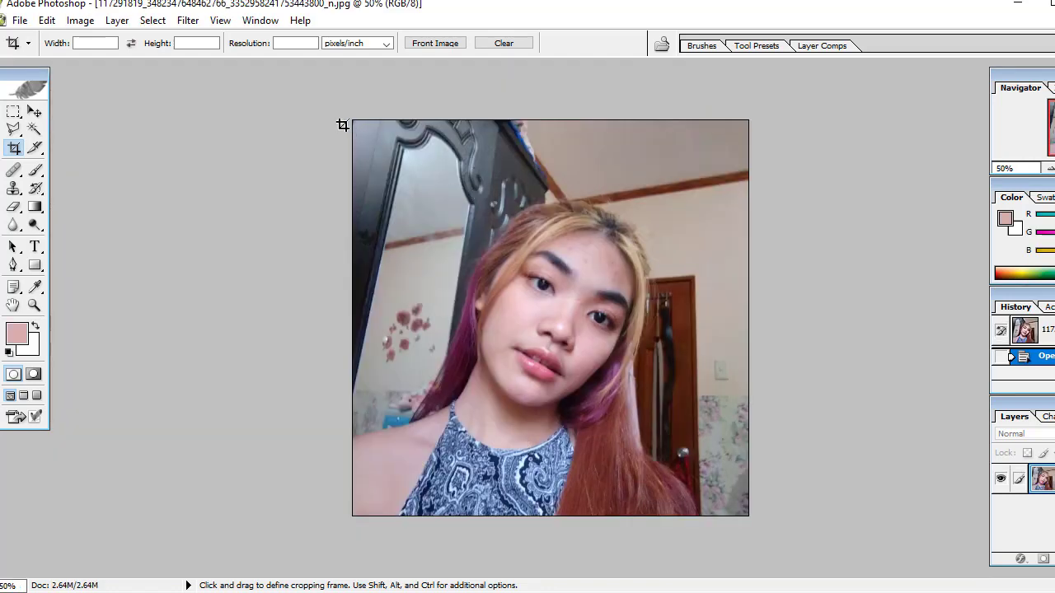
Step: Zoom the mirror selfie through 66.7% and 100% to 200% over the forehead, then select the Healing Brush
click(224, 21)
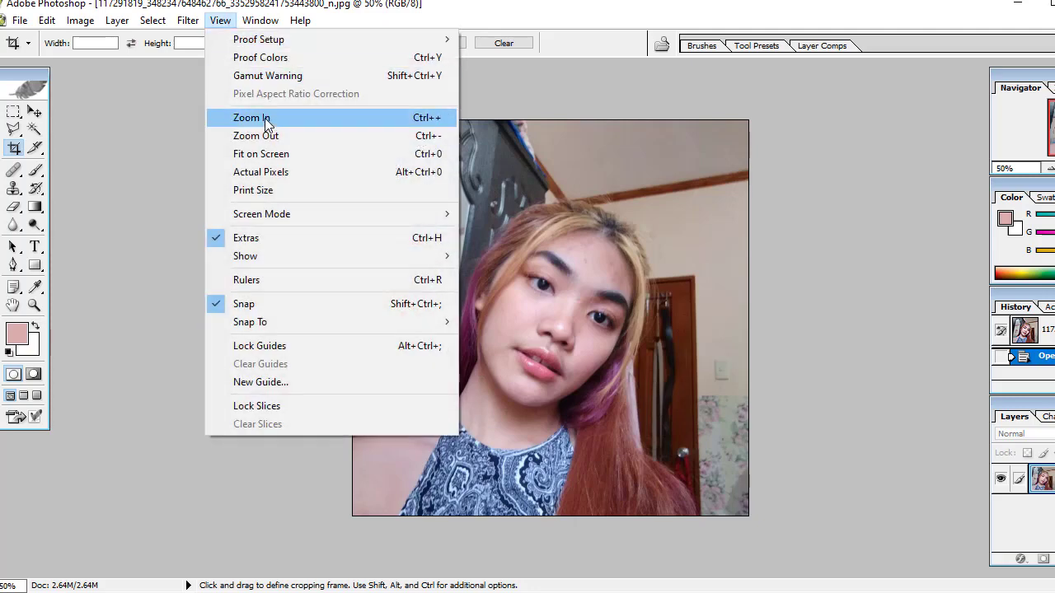
click(266, 124)
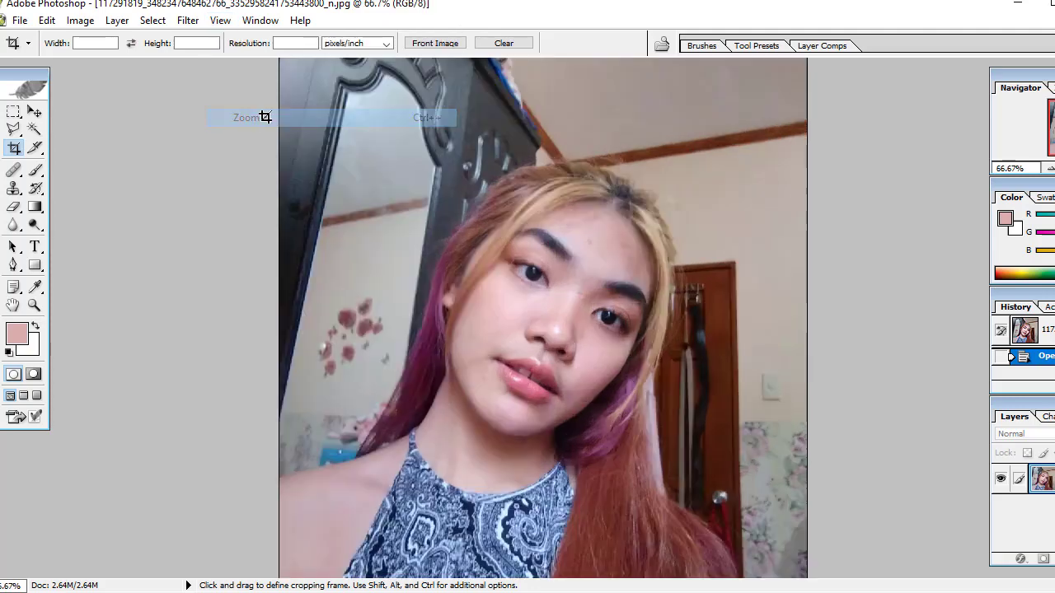
click(220, 20)
click(269, 122)
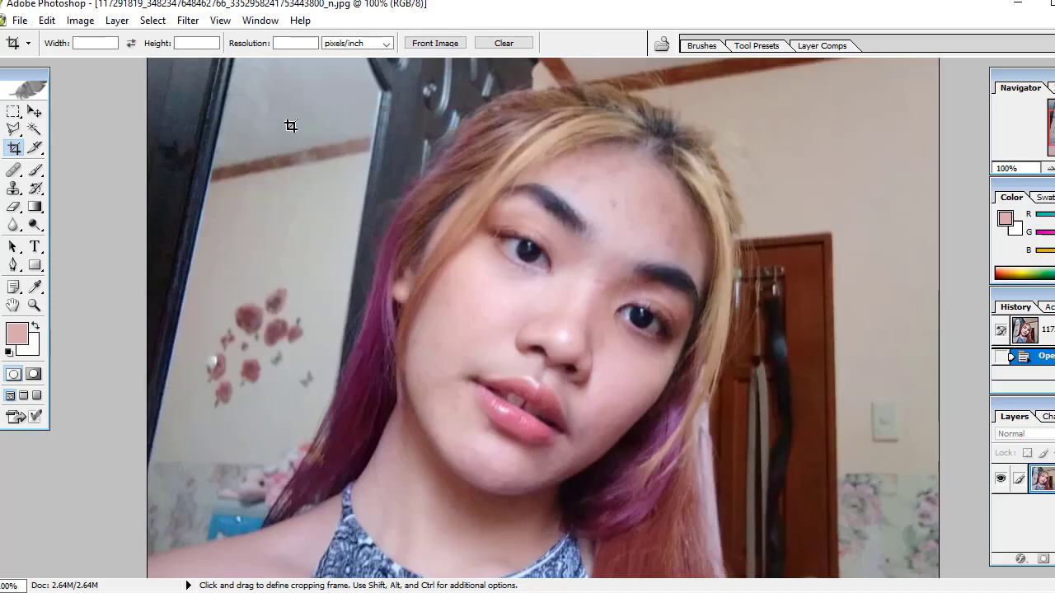
click(220, 20)
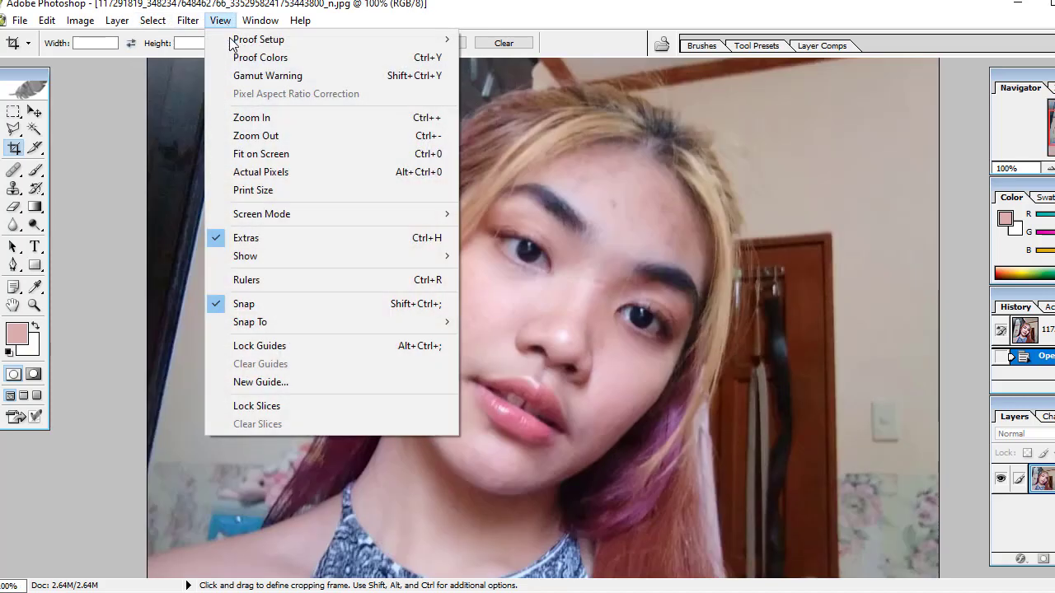
click(256, 110)
scroll(627, 265, up, 2)
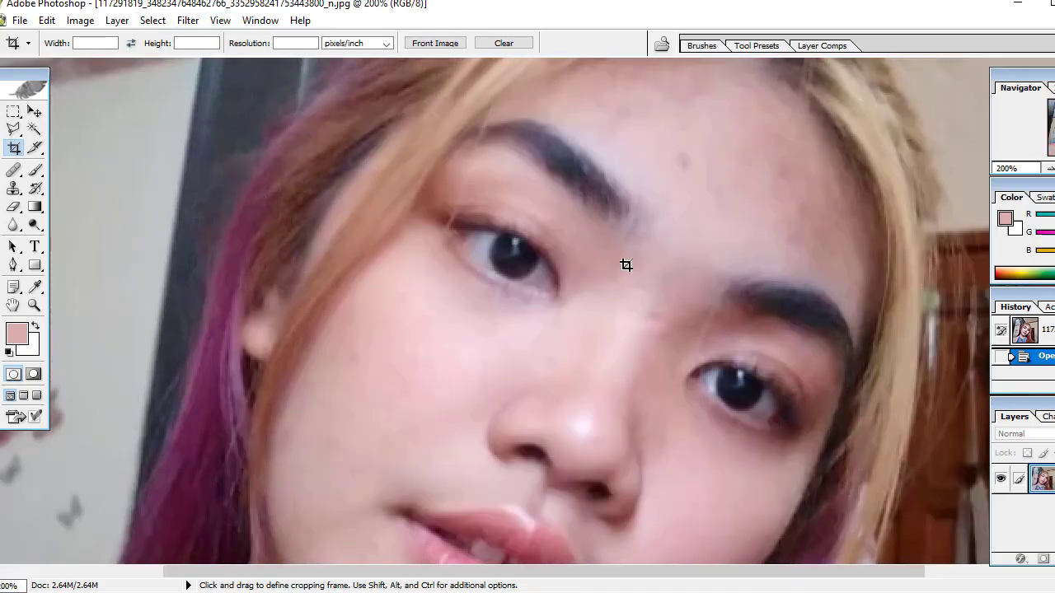
scroll(626, 264, up, 3)
click(13, 170)
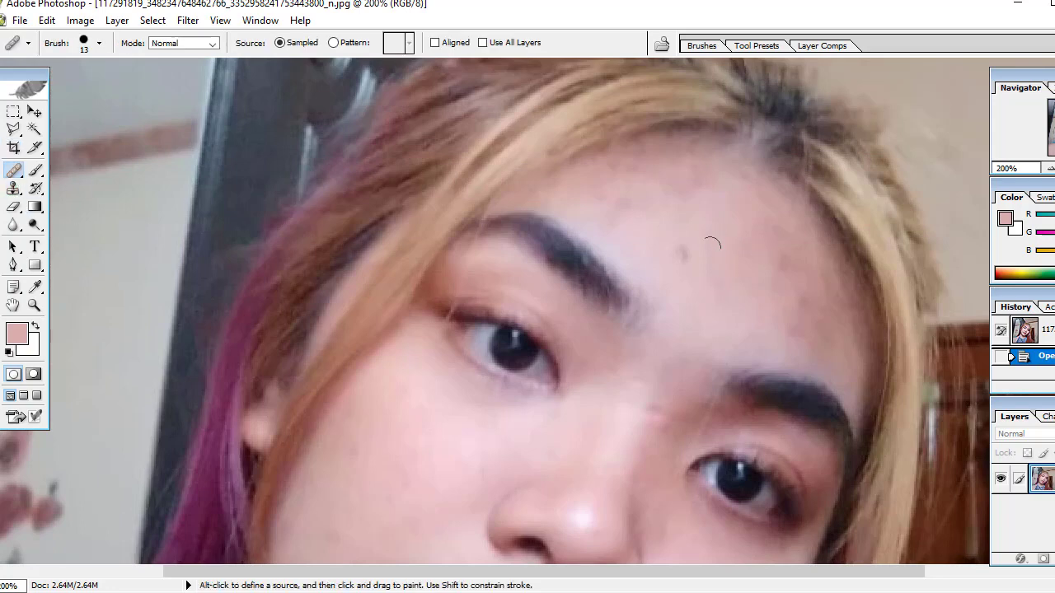
Step: Heal the scattered spots and patches across the forehead
click(697, 248)
click(684, 254)
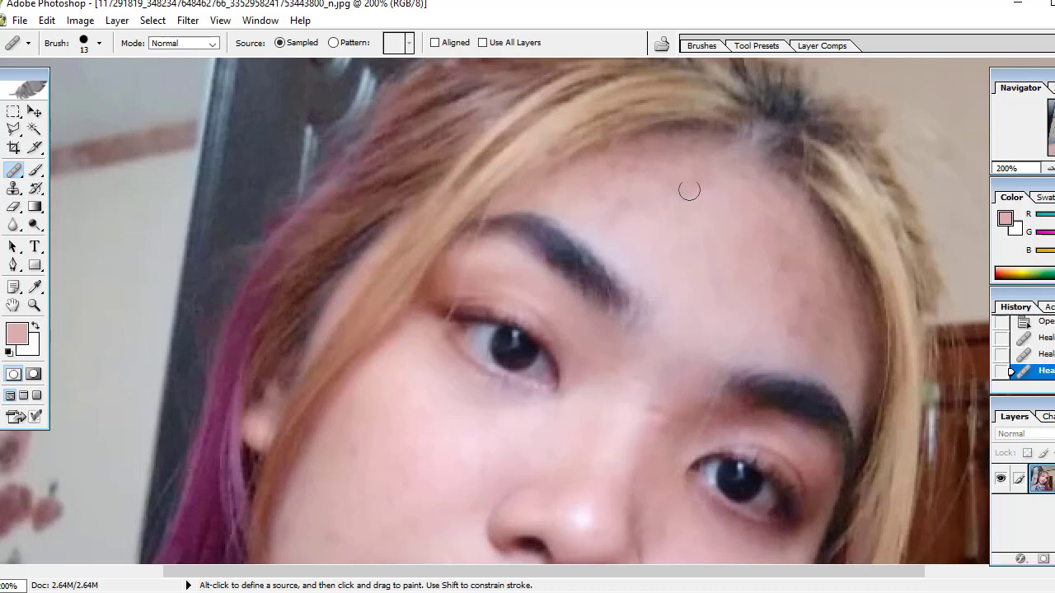
click(694, 187)
click(680, 188)
click(617, 167)
drag(605, 203, 621, 215)
drag(689, 156, 684, 167)
drag(754, 248, 775, 251)
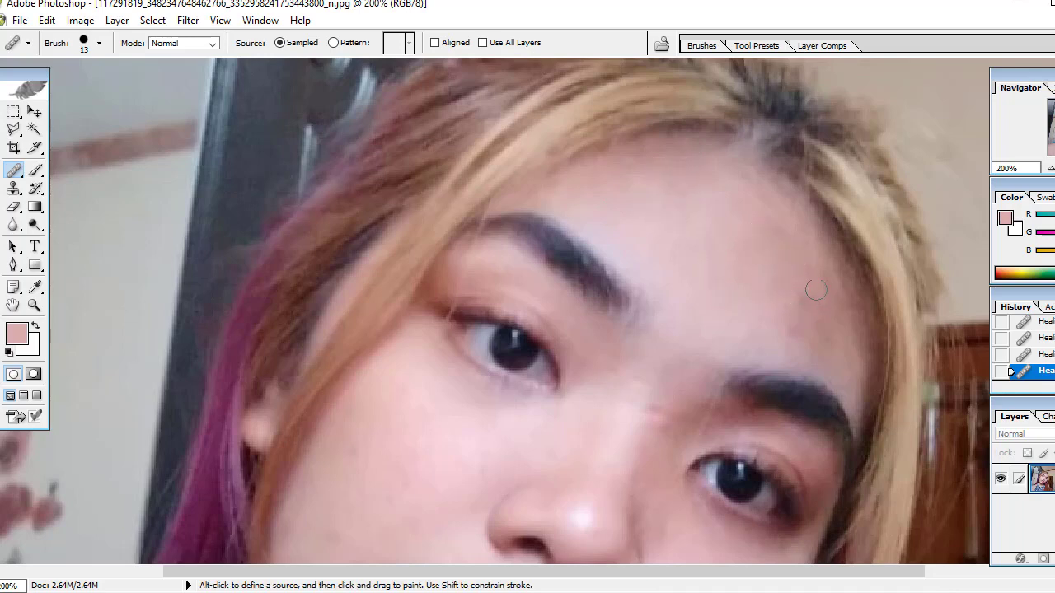
Step: Retouch the forehead above the eyebrow and the skin between the eyes
mouse_move(814, 284)
mouse_down()
mouse_move(819, 294)
mouse_move(798, 298)
mouse_move(805, 344)
mouse_up()
click(845, 366)
drag(737, 254, 713, 292)
drag(661, 411, 656, 425)
scroll(700, 277, down, 2)
scroll(701, 282, down, 1)
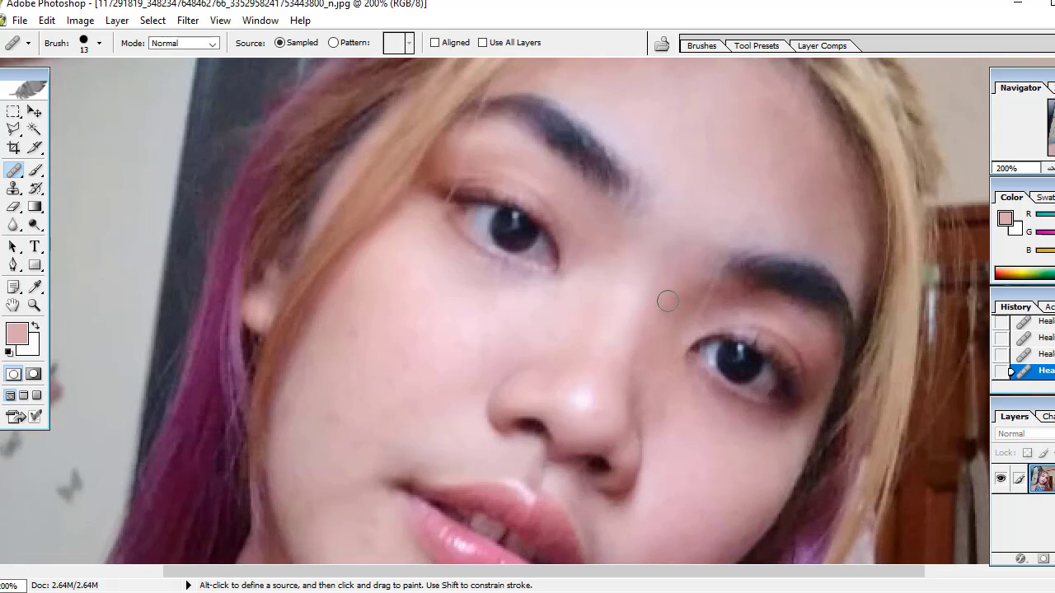
scroll(640, 388, down, 2)
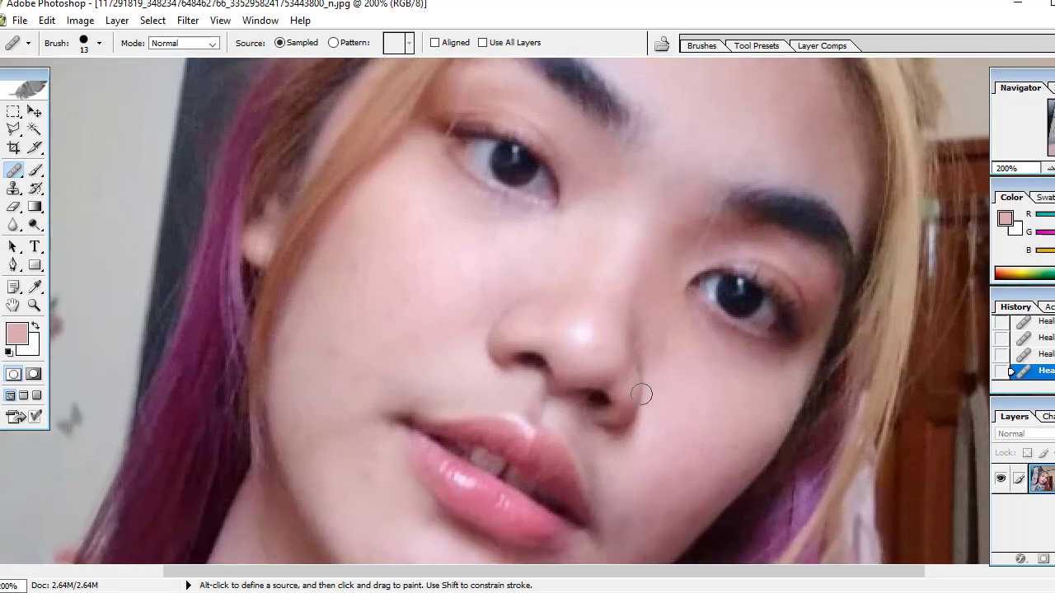
scroll(645, 395, down, 3)
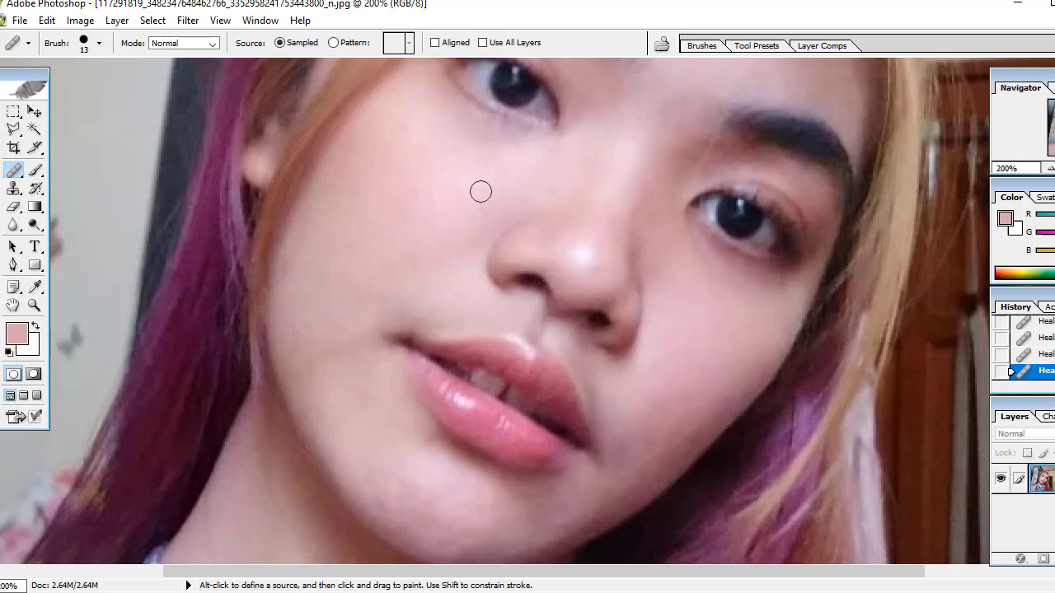
Step: Heal two chin spots, one near the lower lip and three cheek blemishes
scroll(393, 264, down, 3)
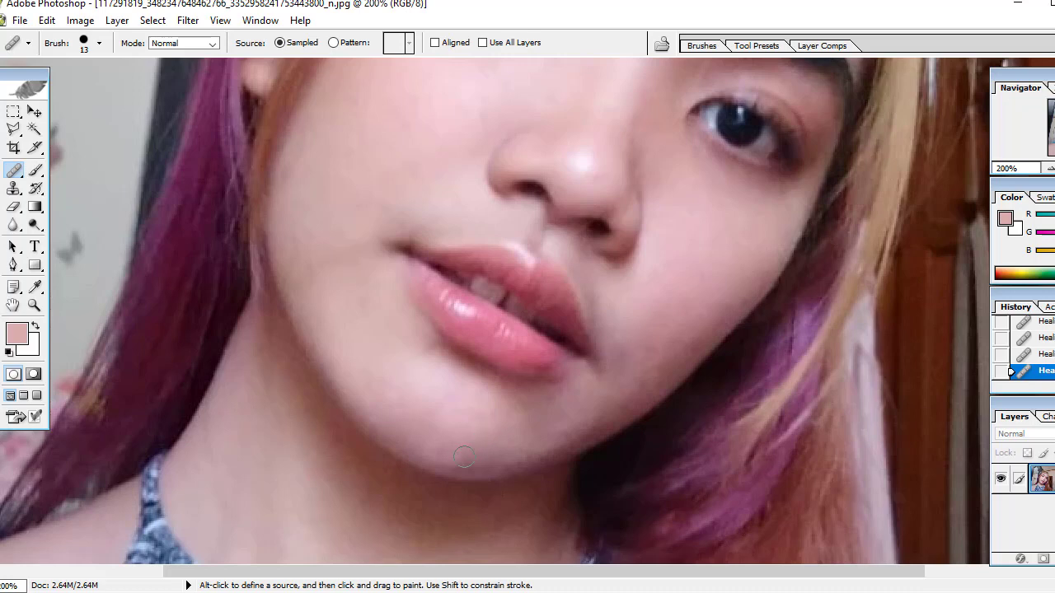
click(497, 447)
click(545, 448)
click(417, 349)
click(640, 377)
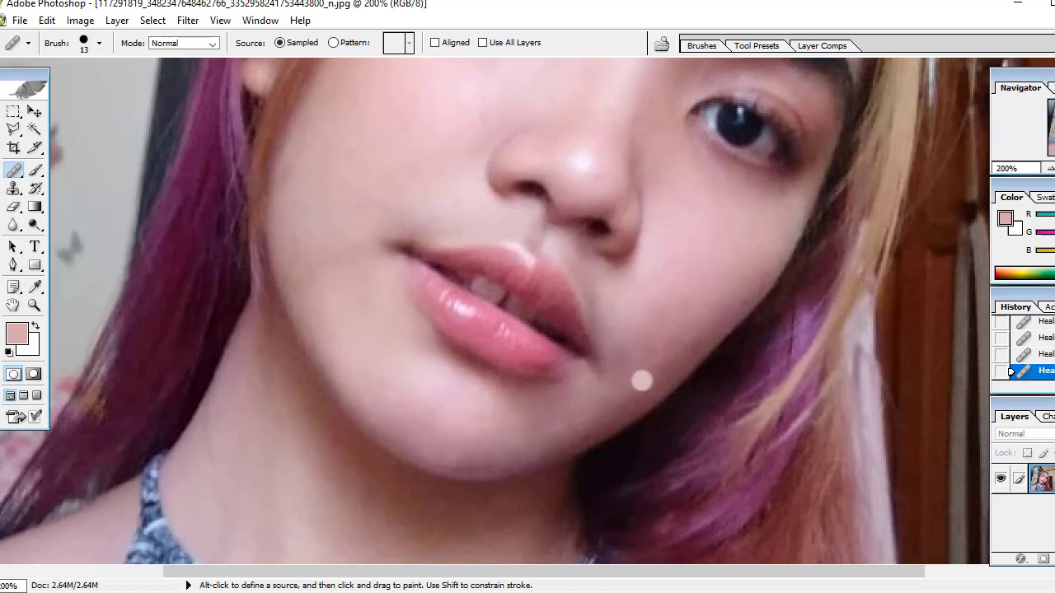
click(647, 346)
click(677, 323)
Step: Return to the forehead and select the Blur tool at 50% strength
scroll(618, 303, up, 2)
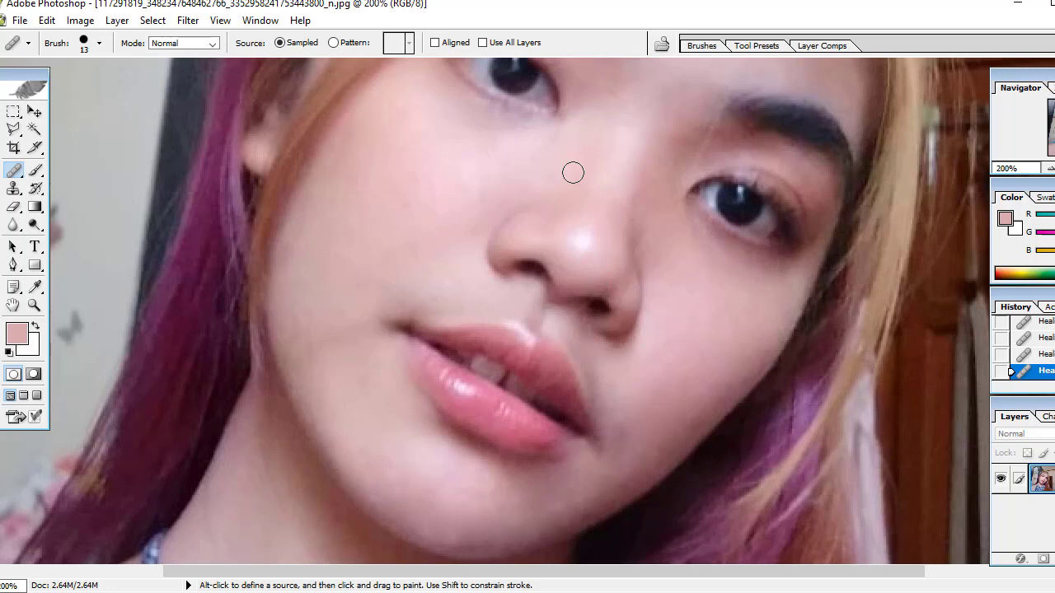
scroll(573, 172, up, 2)
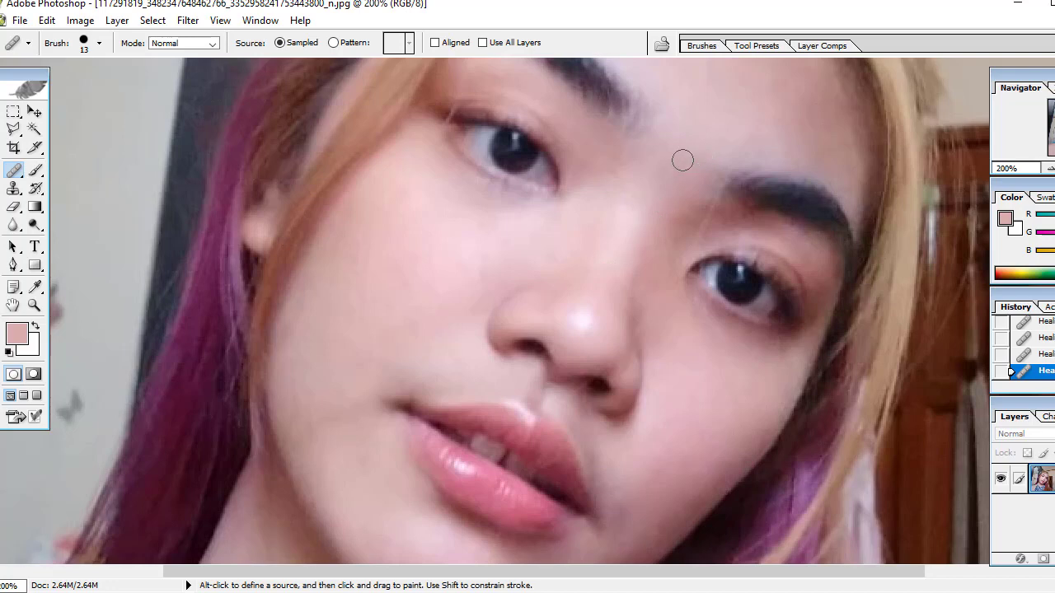
scroll(699, 168, up, 2)
scroll(694, 170, up, 1)
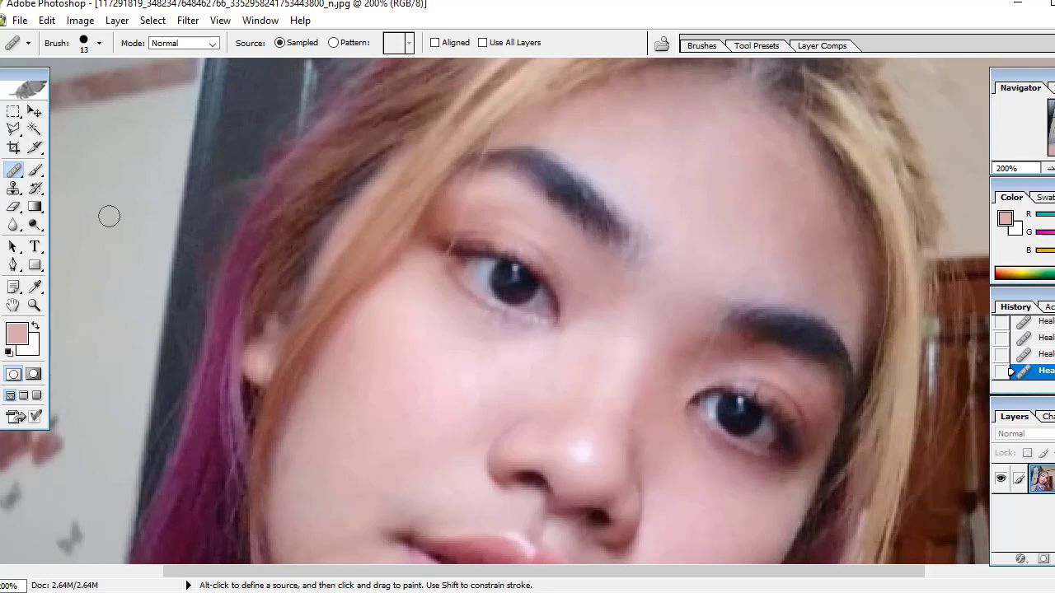
click(14, 225)
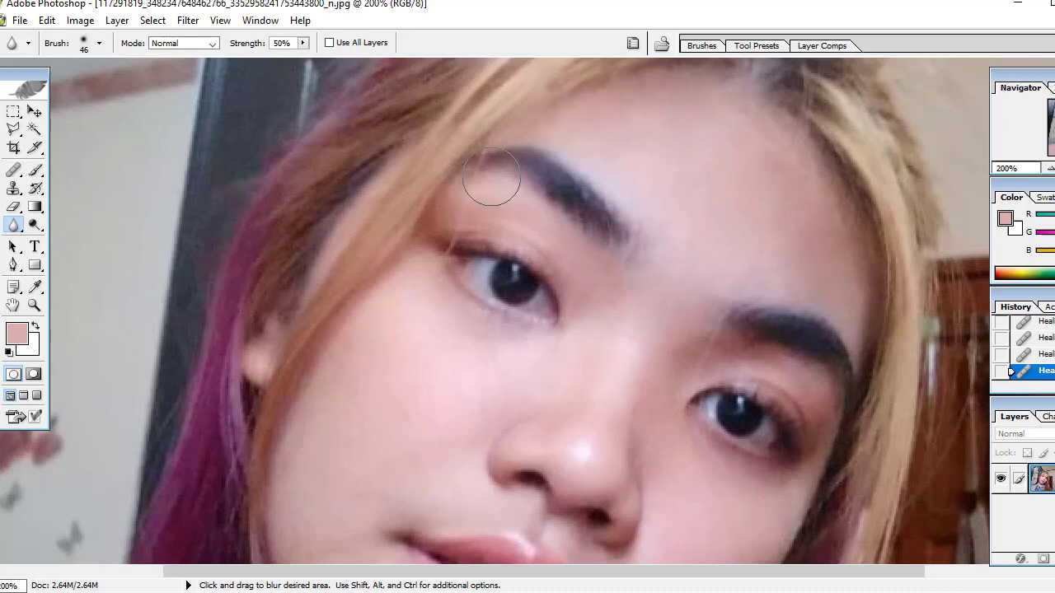
Step: Blur the skin at the eyebrow, around the nose, down the cheeks and along the chin
drag(518, 219, 765, 357)
drag(593, 487, 601, 387)
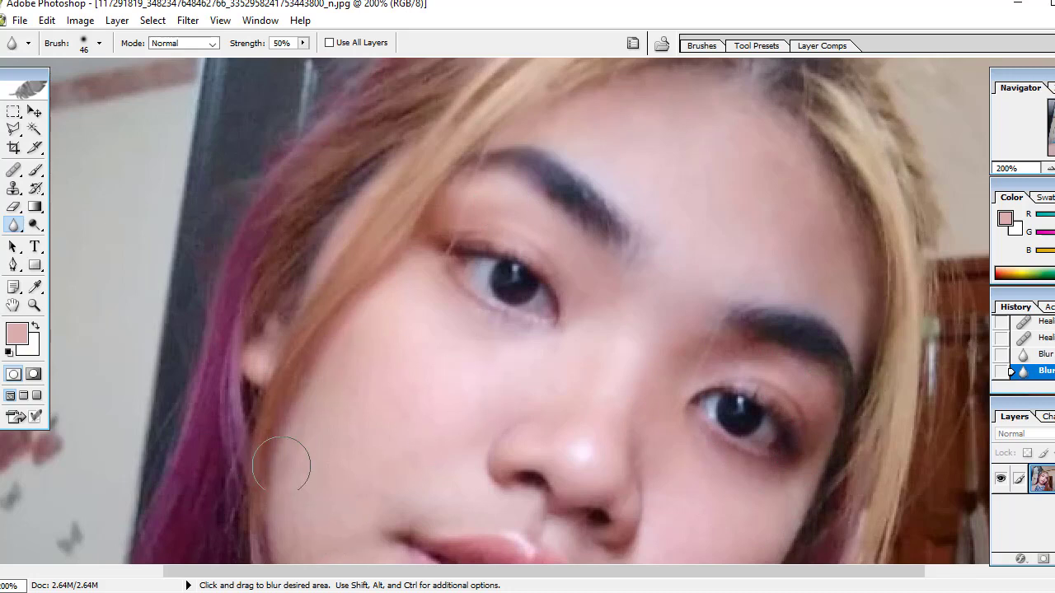
mouse_move(281, 467)
mouse_down()
mouse_move(334, 358)
mouse_move(341, 463)
mouse_up()
scroll(336, 349, down, 2)
scroll(353, 358, down, 3)
drag(561, 373, 631, 523)
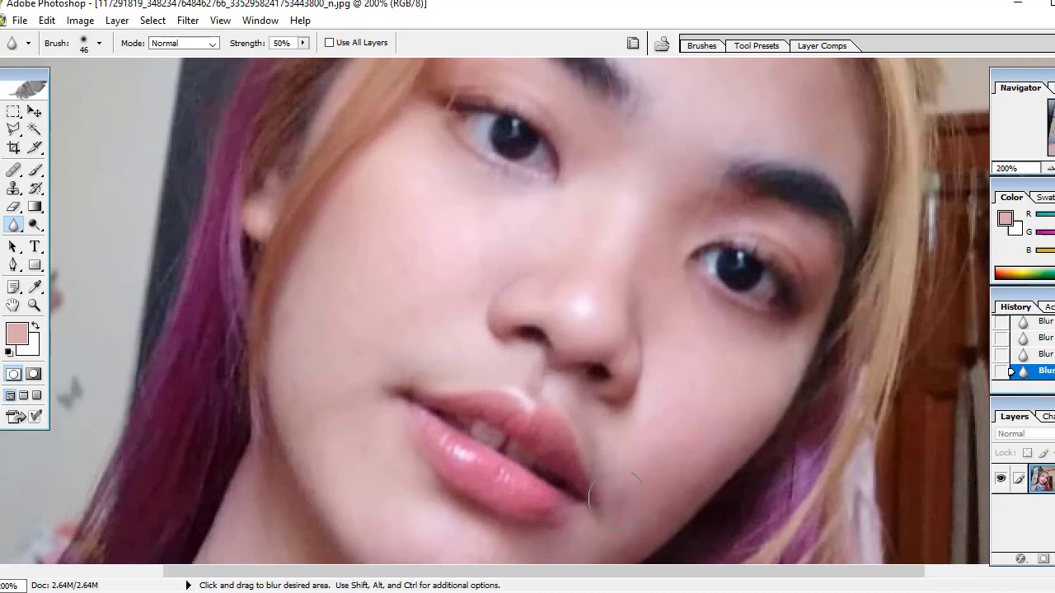
scroll(608, 422, down, 1)
scroll(608, 427, down, 1)
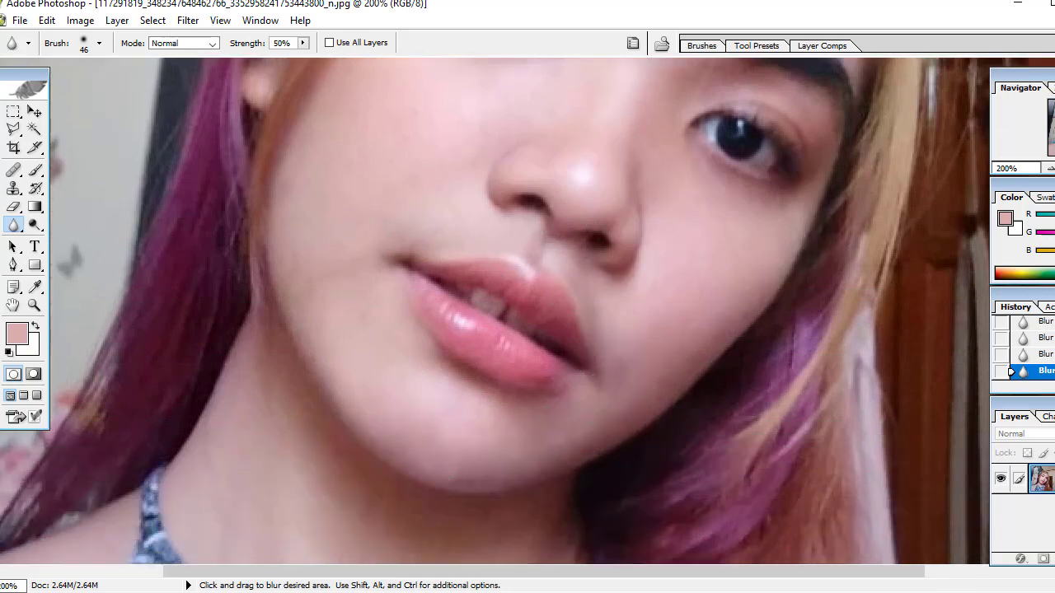
drag(518, 502, 542, 448)
scroll(443, 148, up, 1)
scroll(443, 148, up, 1)
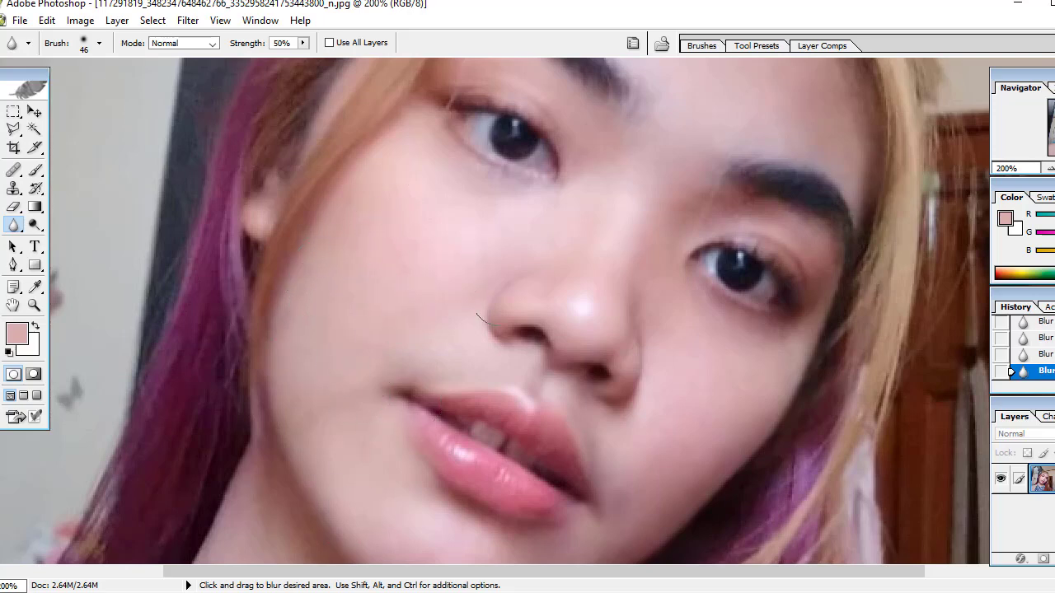
Step: Zoom out step by step to 50% to see the whole selfie
click(220, 20)
click(268, 135)
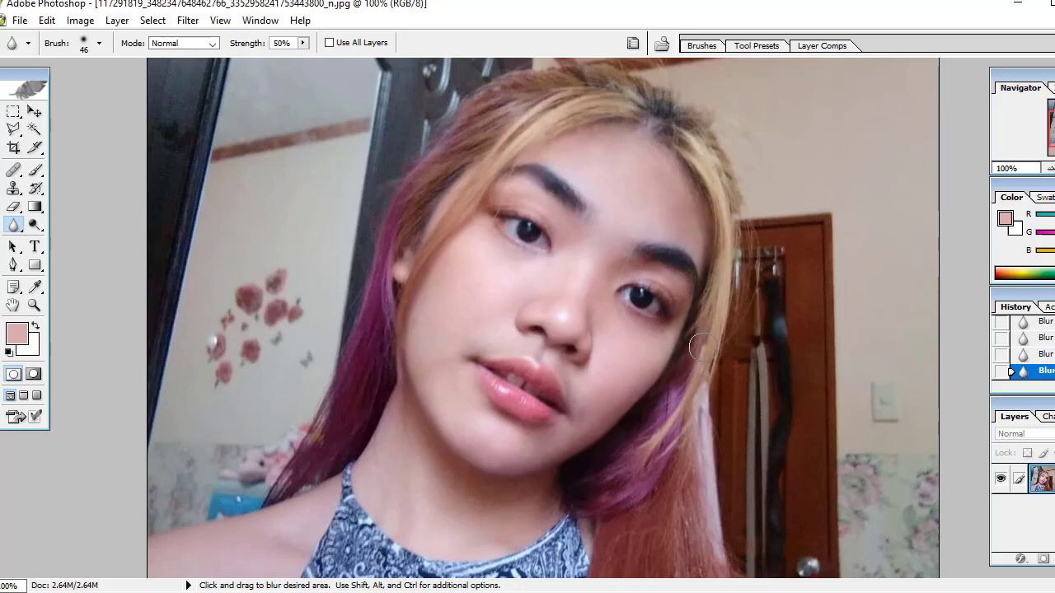
click(220, 19)
click(267, 133)
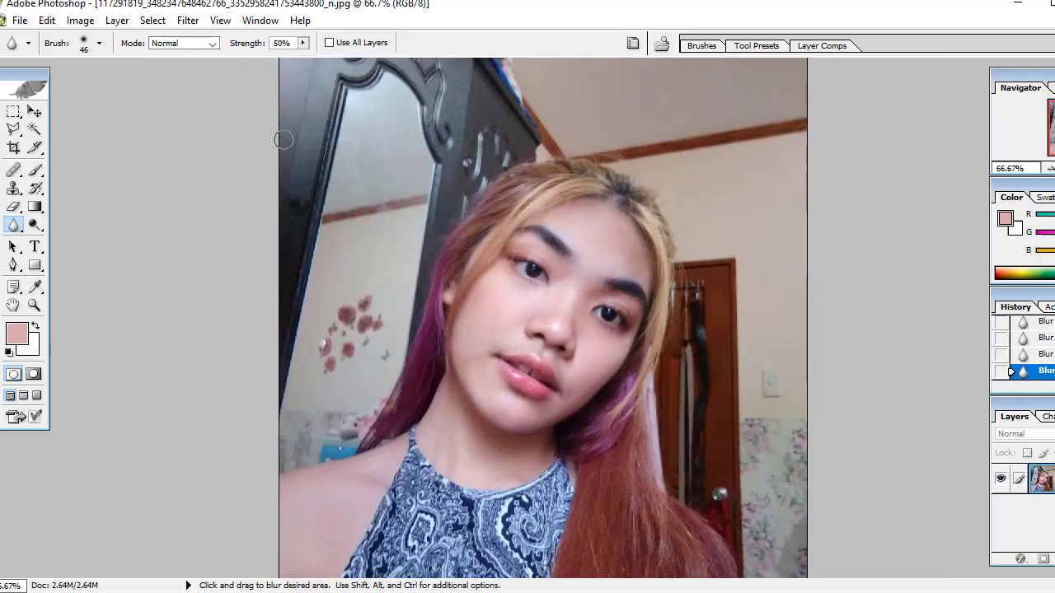
click(220, 22)
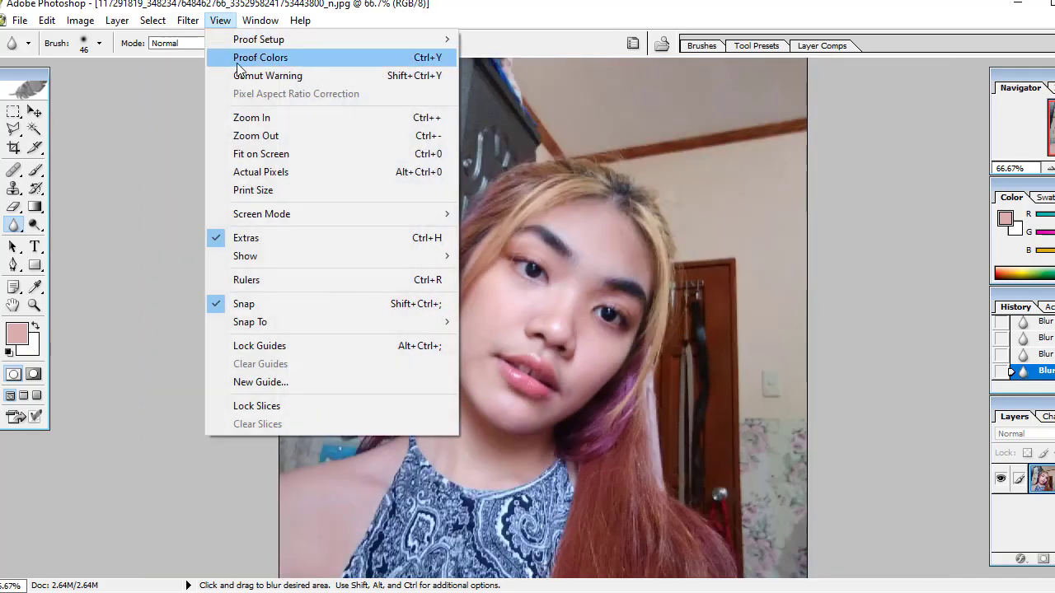
click(257, 136)
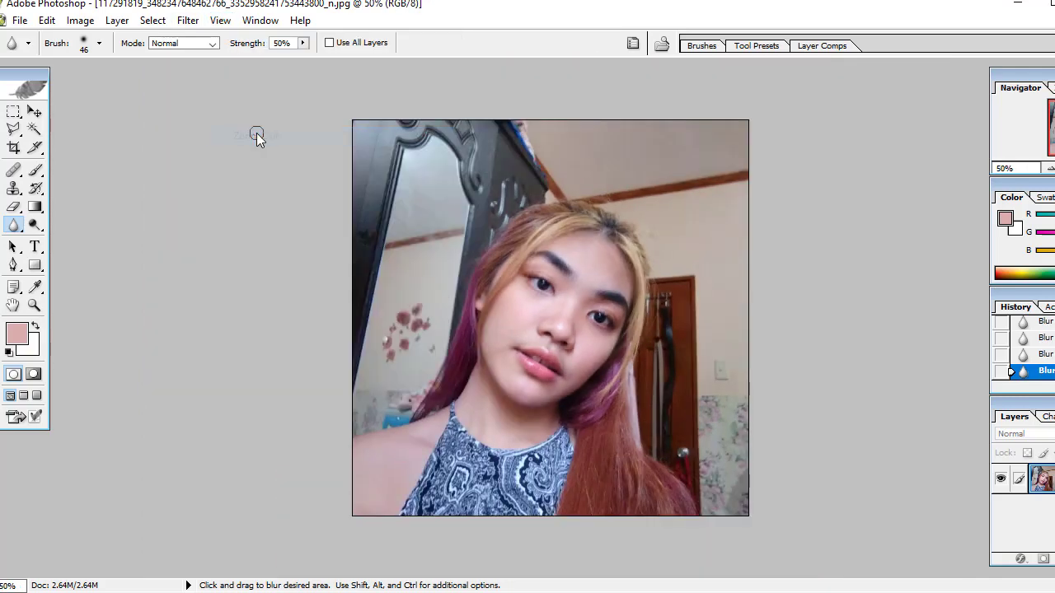
Step: Crop the selfie tightly around the girl, shifting the frame slightly right
click(13, 147)
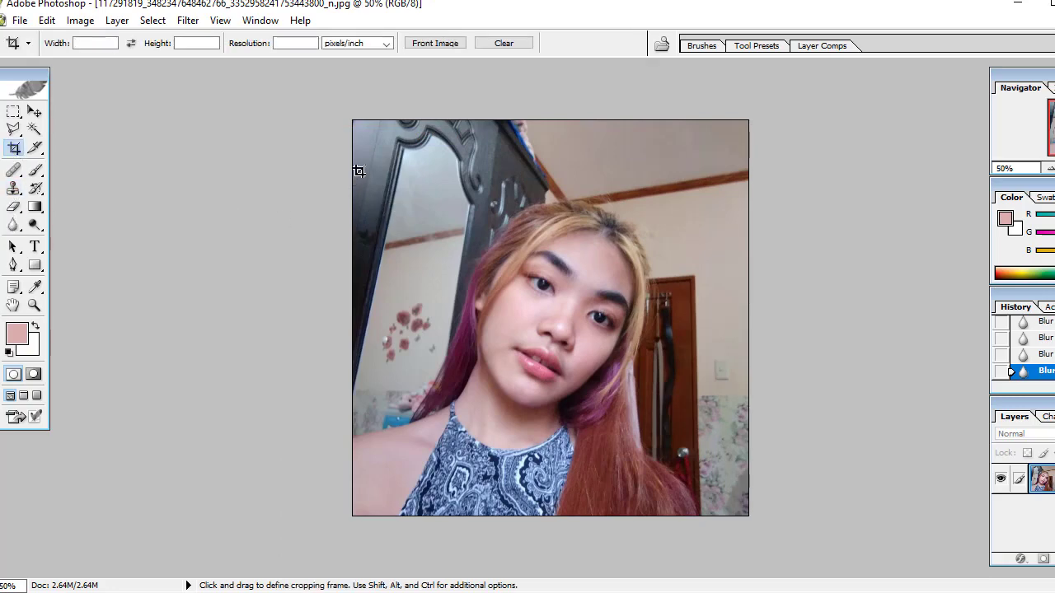
mouse_move(473, 197)
mouse_down()
mouse_move(714, 353)
mouse_move(700, 522)
mouse_move(705, 508)
mouse_move(688, 516)
mouse_up()
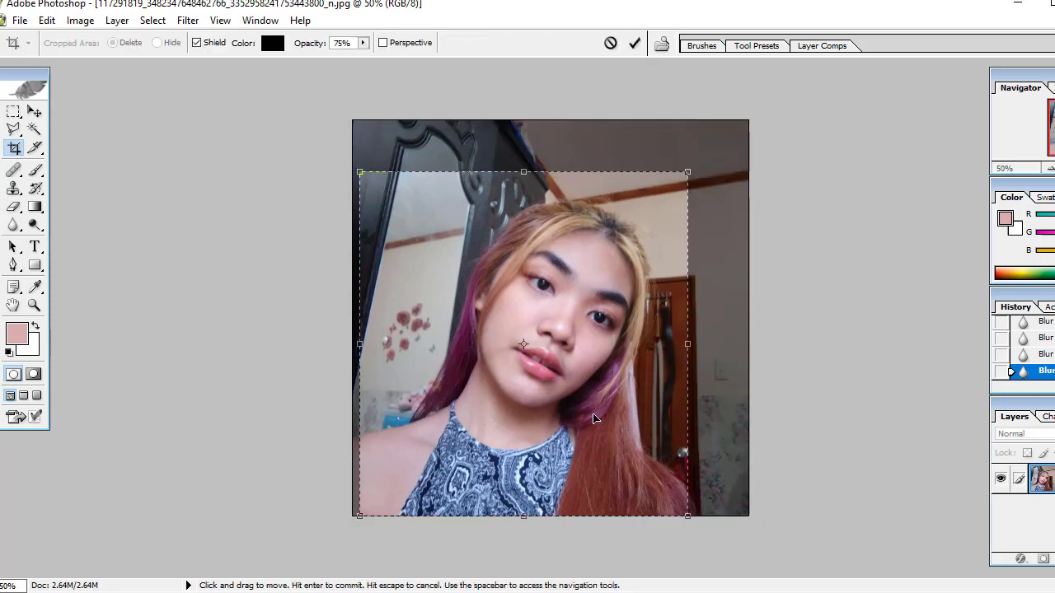
drag(606, 419, 621, 419)
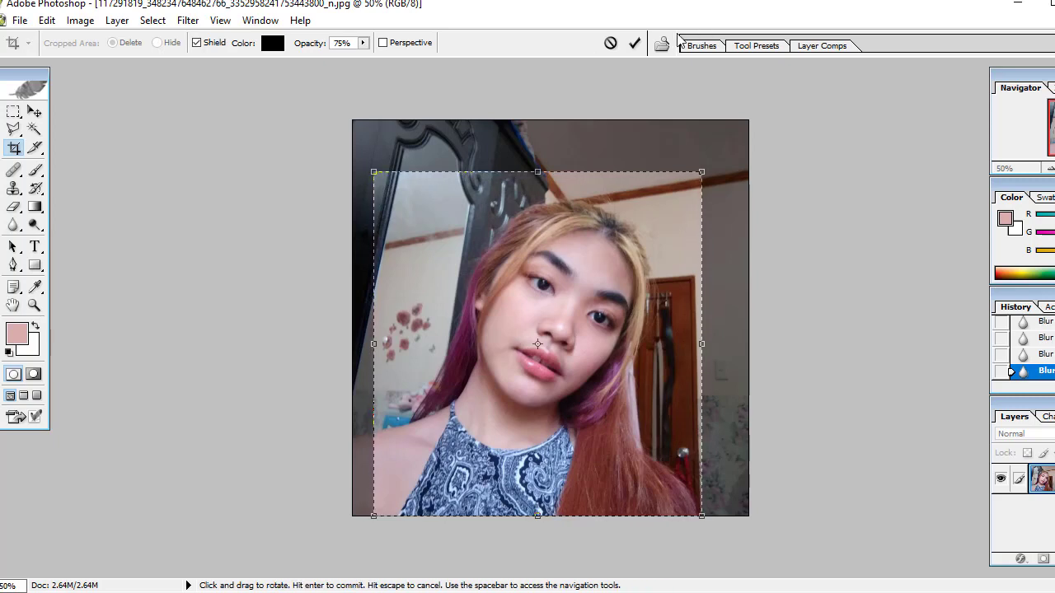
click(635, 45)
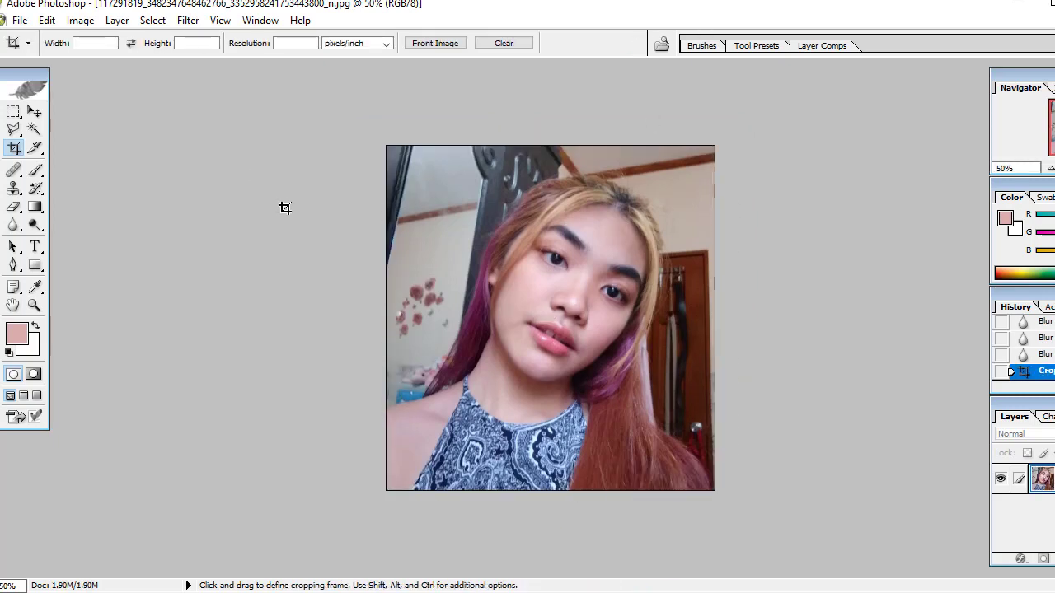
Step: Tile the documents and maximize the red Slide1.JPG composite, with the Move tool active
click(262, 21)
mouse_move(465, 20)
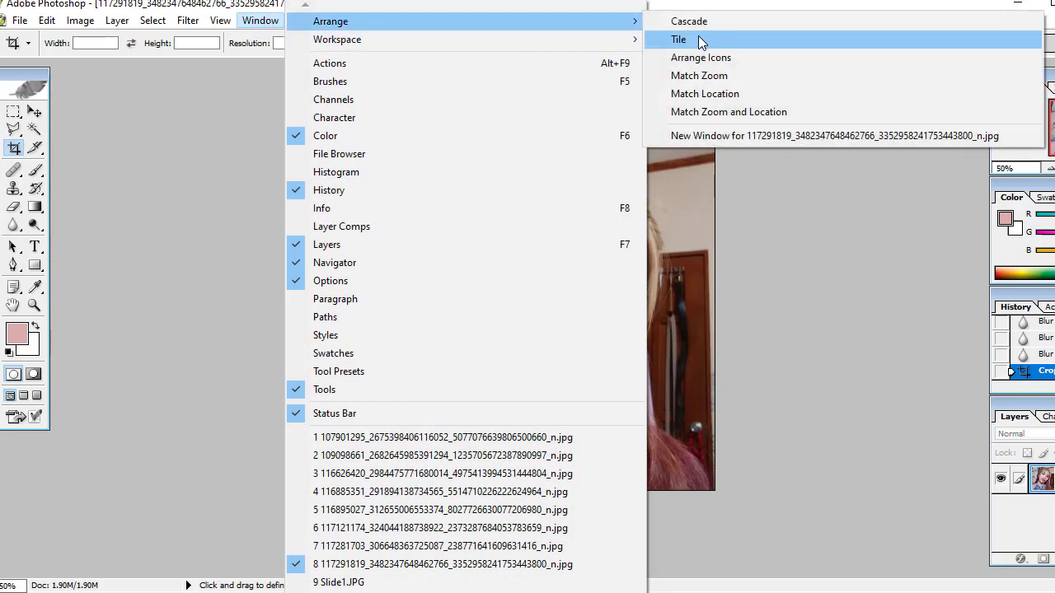
click(700, 39)
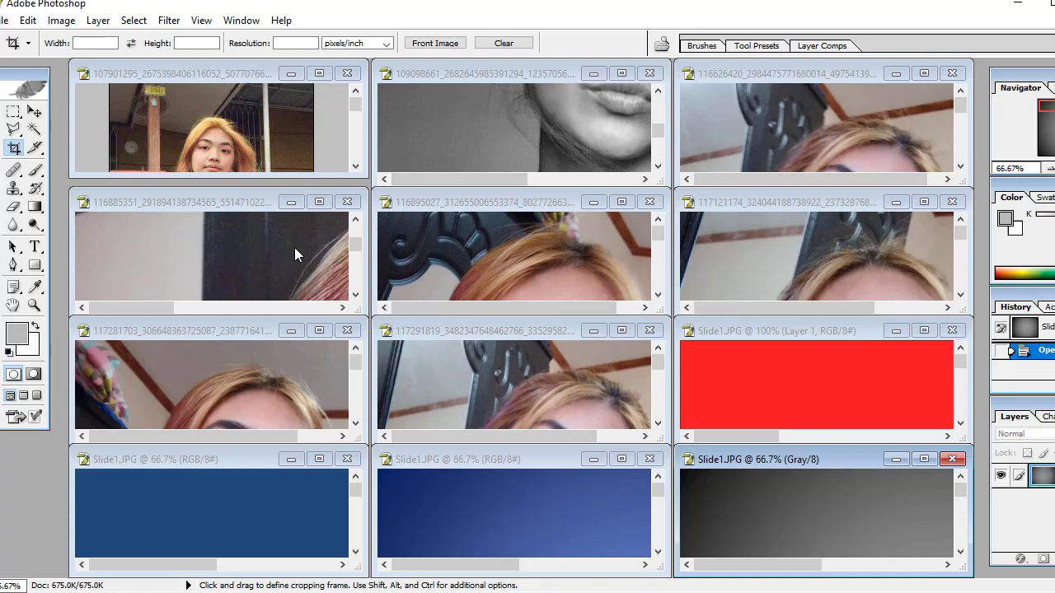
click(770, 379)
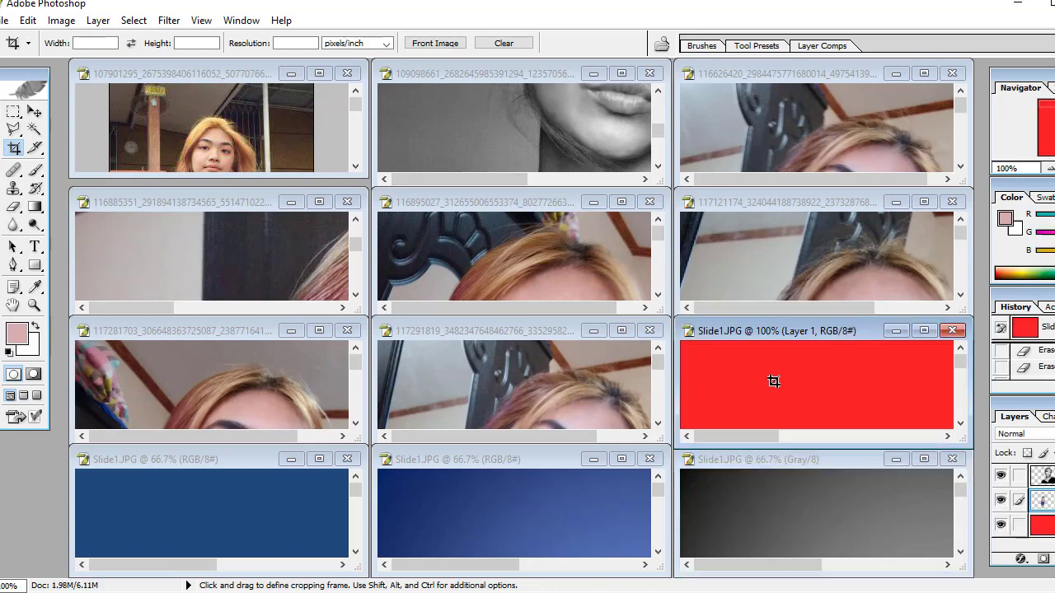
click(924, 330)
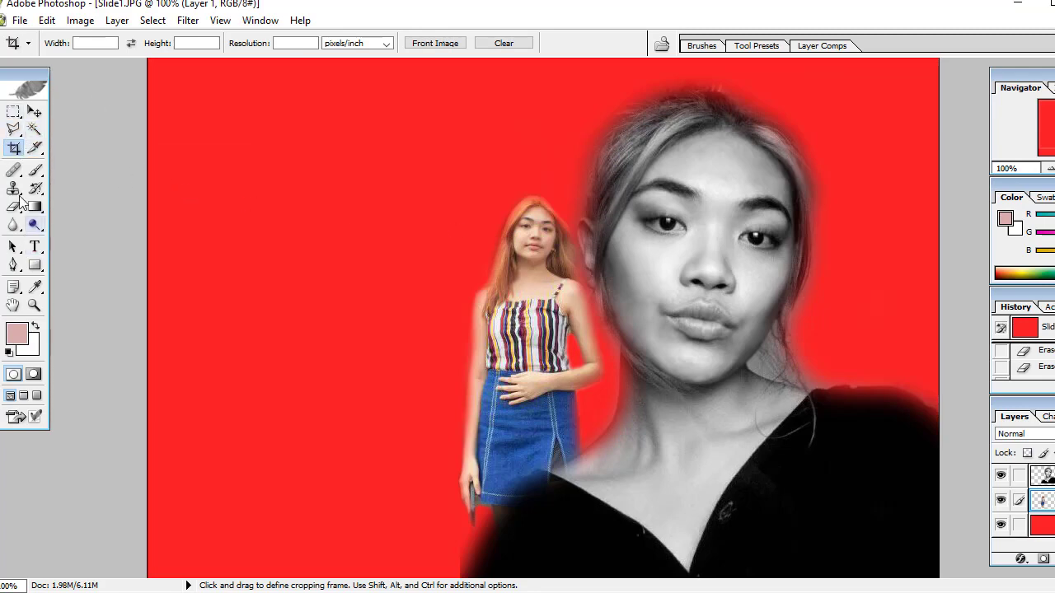
click(34, 113)
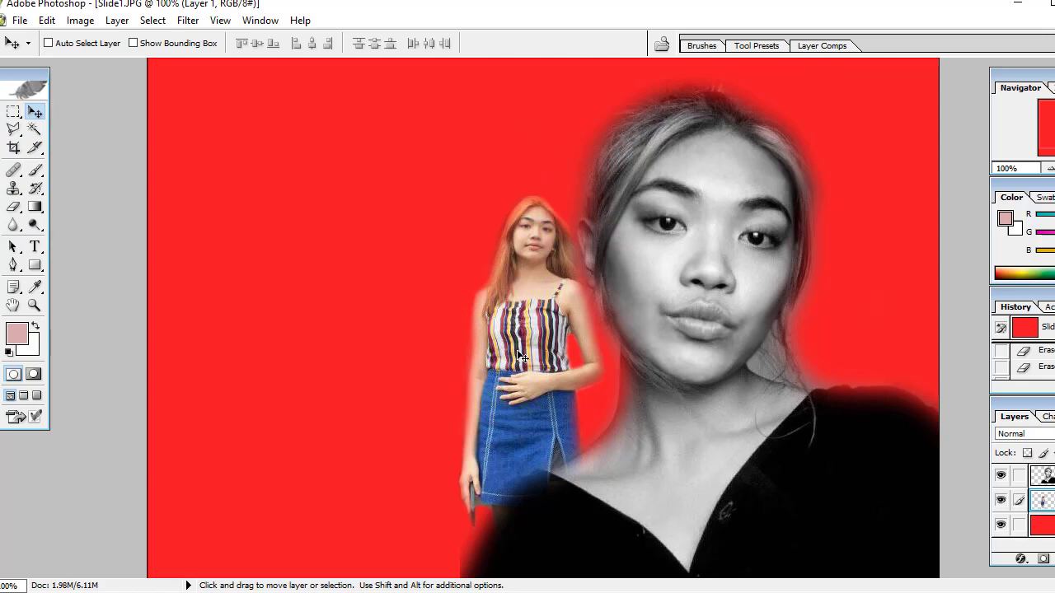
Step: Nudge the standing girl left and down and place a Showcase Gothic 30 pt text layer
drag(516, 350, 483, 377)
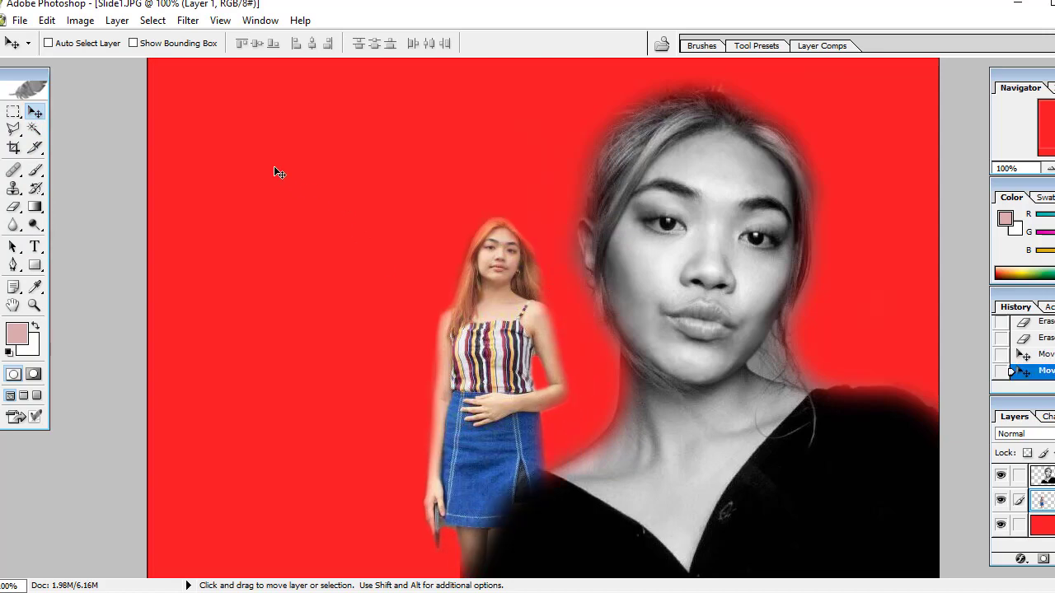
click(34, 247)
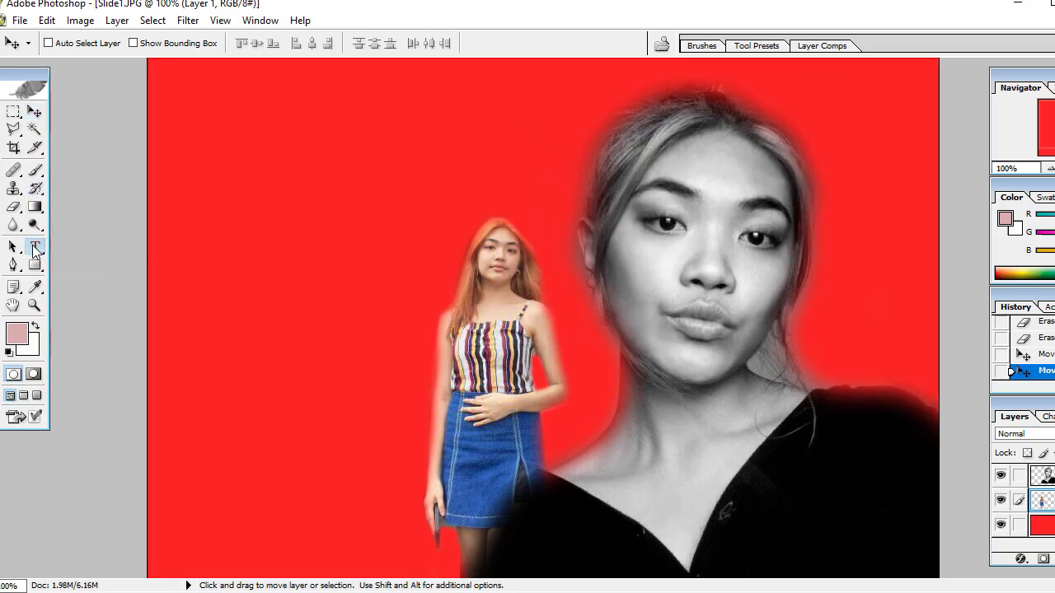
click(194, 206)
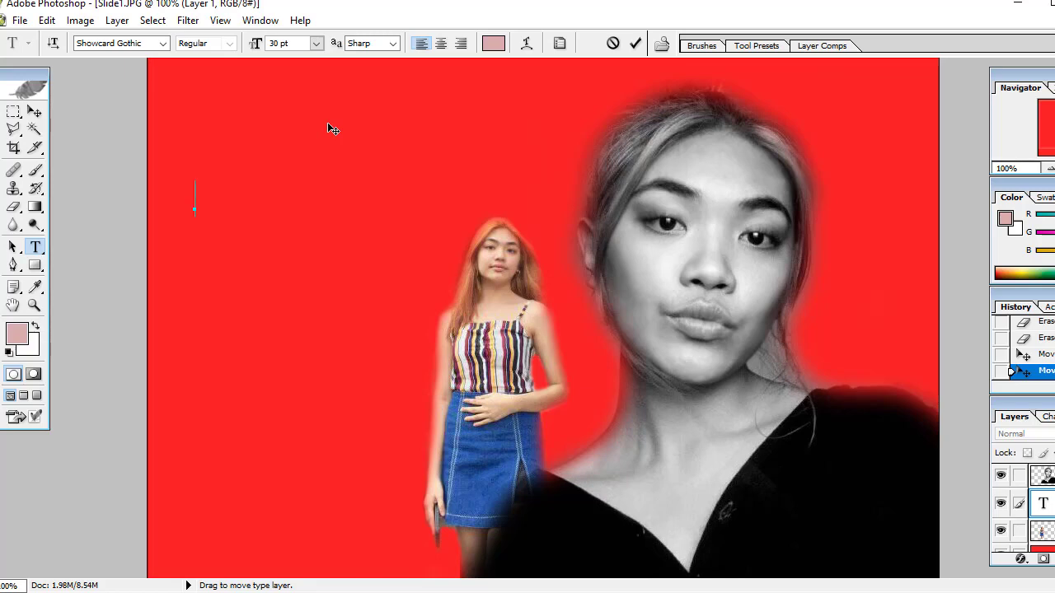
click(35, 111)
click(14, 148)
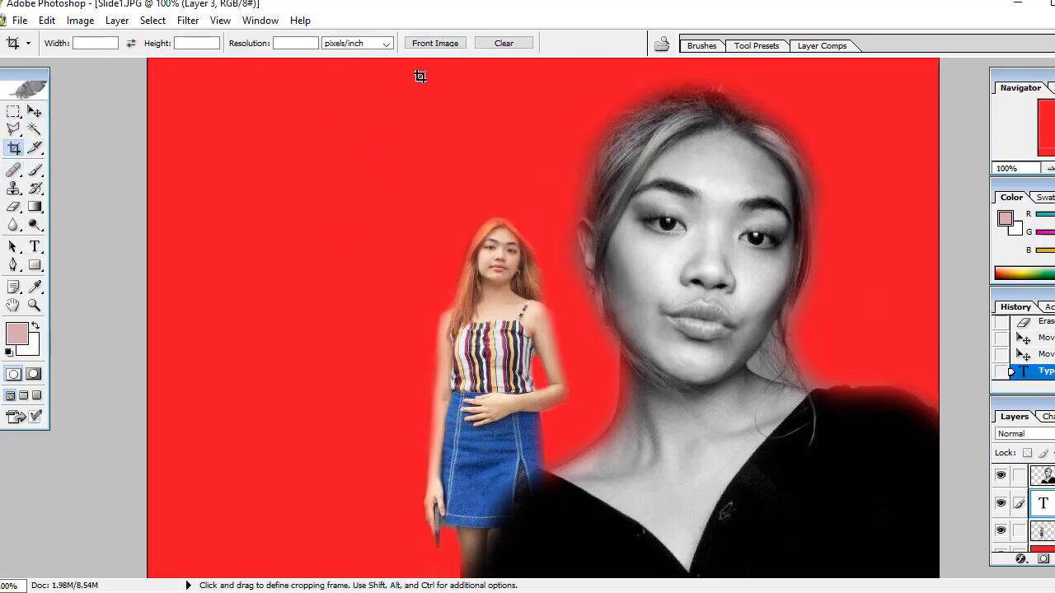
Step: Crop the red composite to a tall frame around both girls, adjusting the left and right edges
mouse_move(539, 295)
mouse_down()
mouse_move(619, 400)
mouse_move(753, 530)
mouse_move(902, 579)
mouse_move(903, 486)
mouse_move(925, 500)
mouse_up()
scroll(923, 499, up, 1)
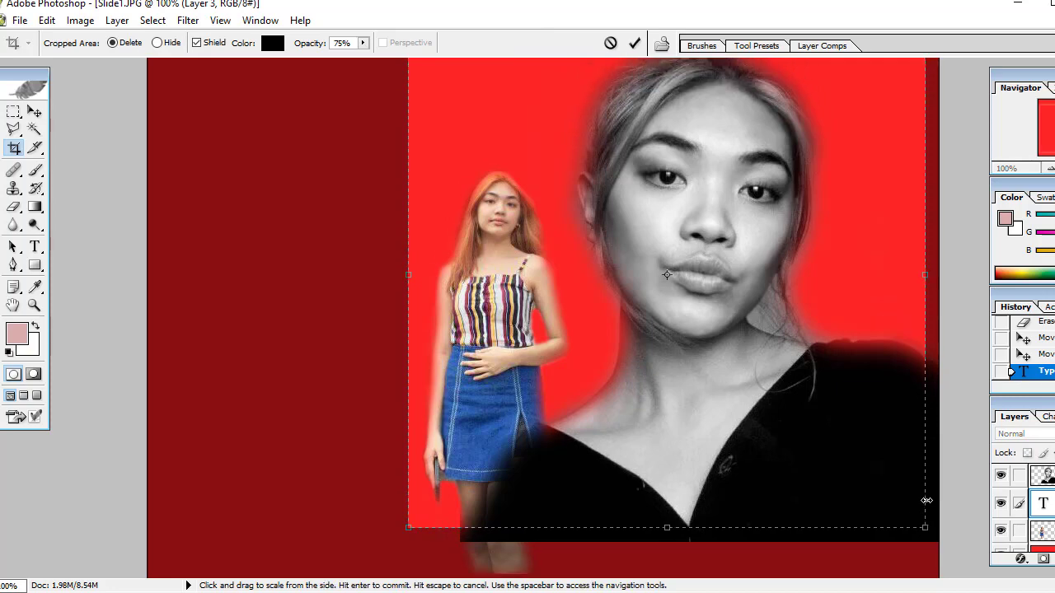
scroll(922, 496, up, 2)
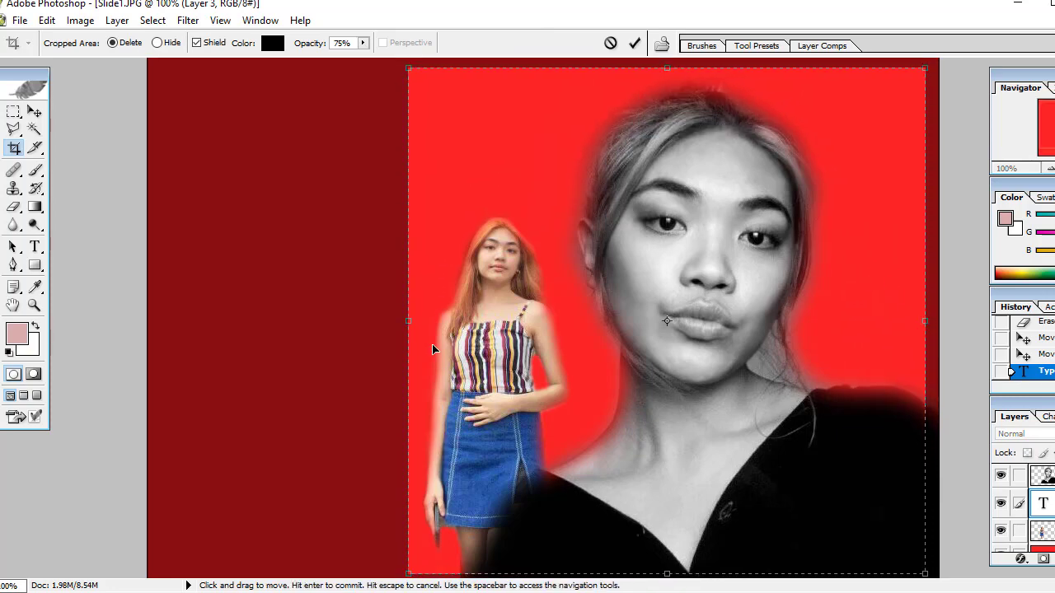
drag(408, 321, 429, 321)
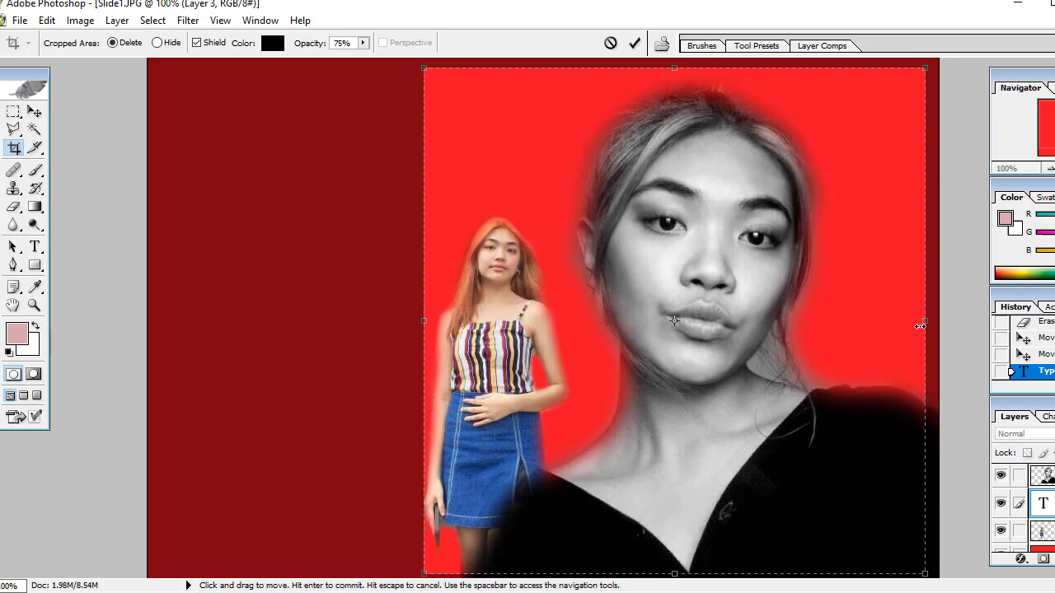
drag(898, 328, 898, 328)
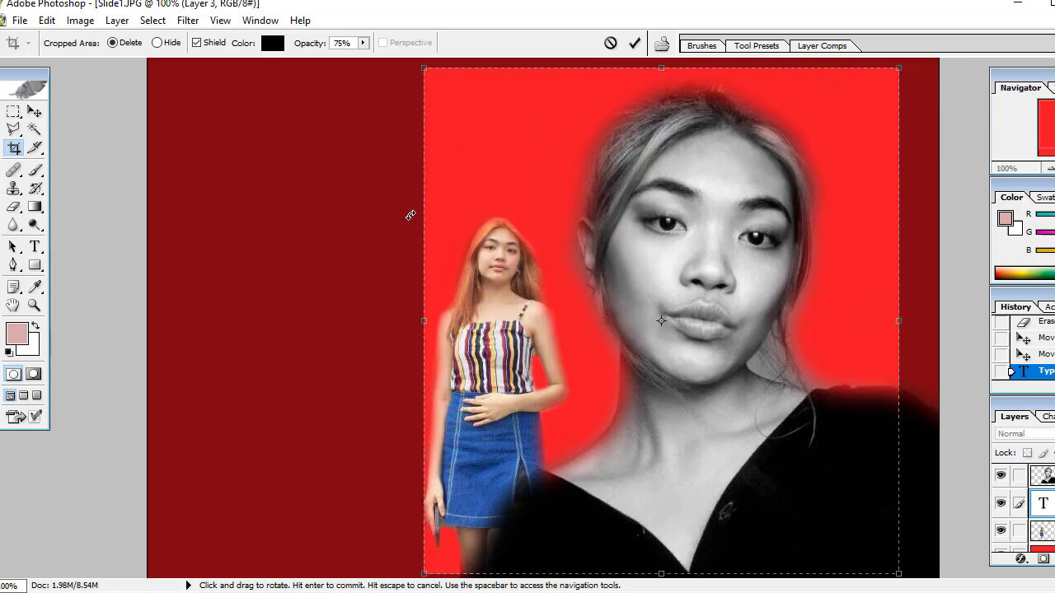
click(220, 20)
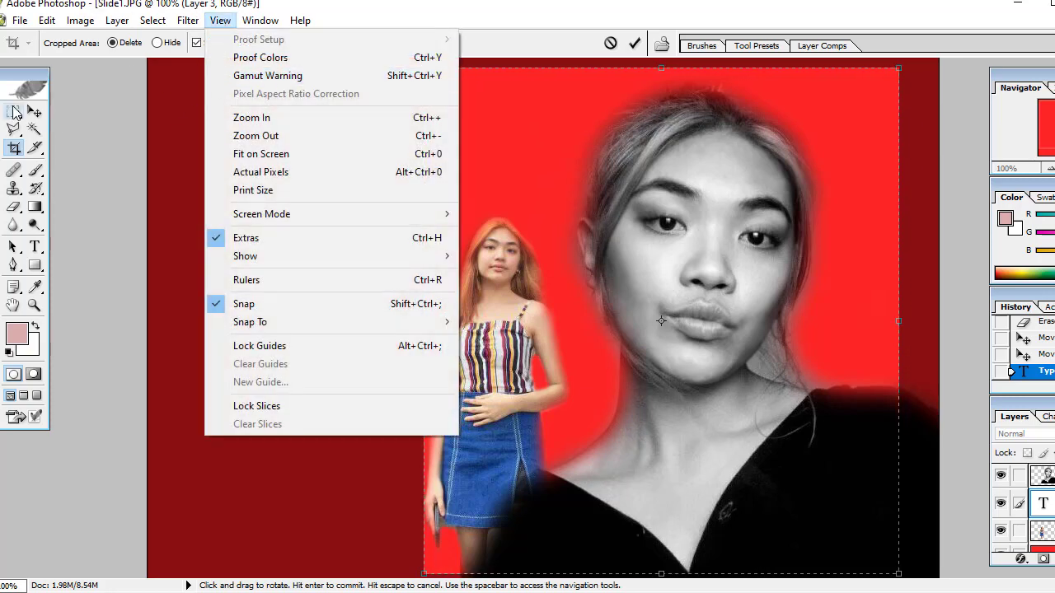
click(634, 45)
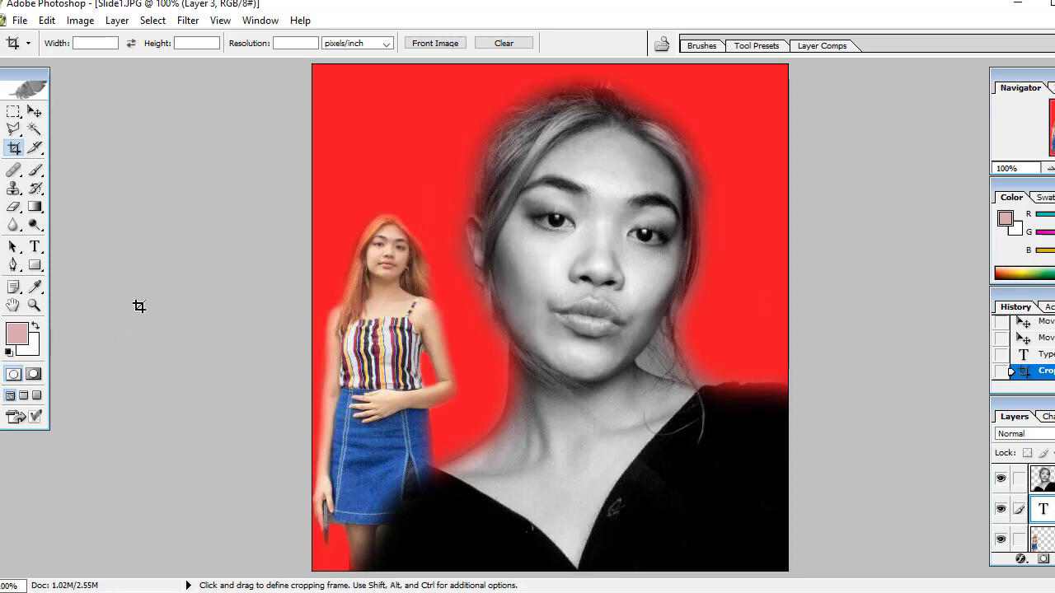
Step: Tile the documents and maximize the 107901295 photo of the girl in the striped top
click(270, 29)
mouse_move(331, 21)
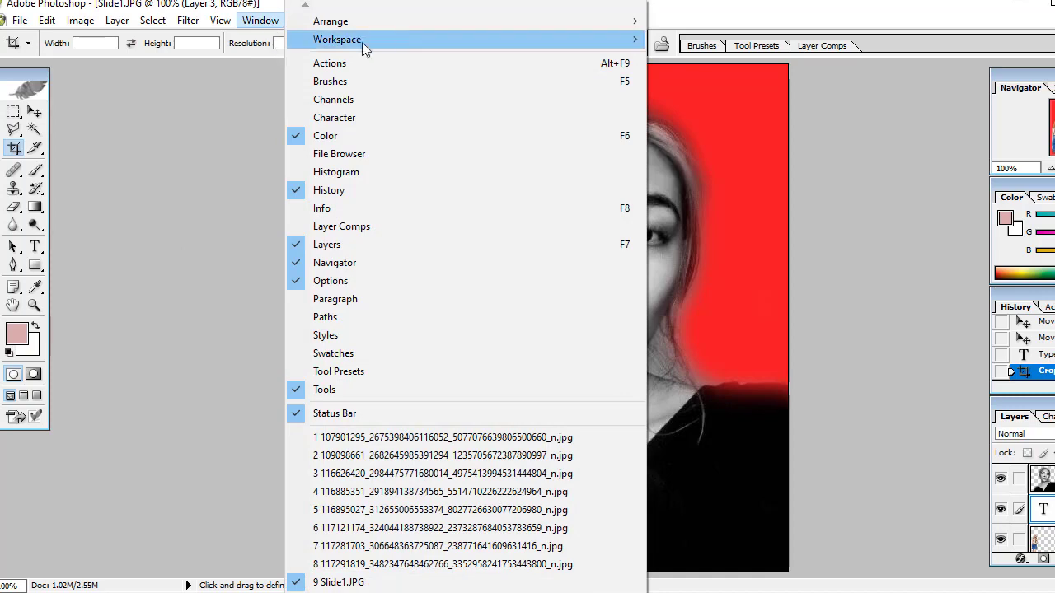
click(691, 40)
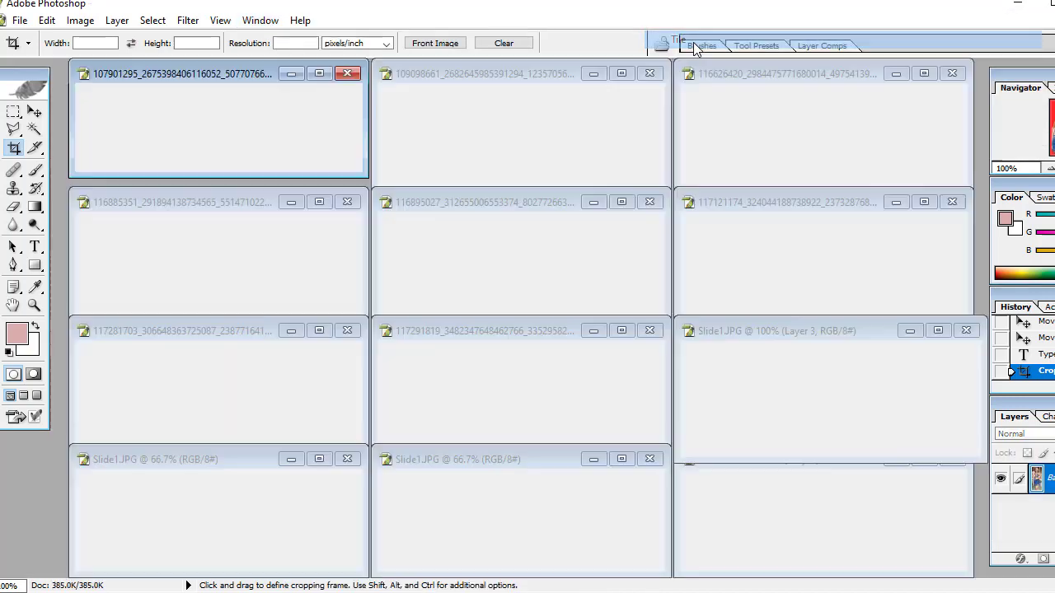
click(224, 139)
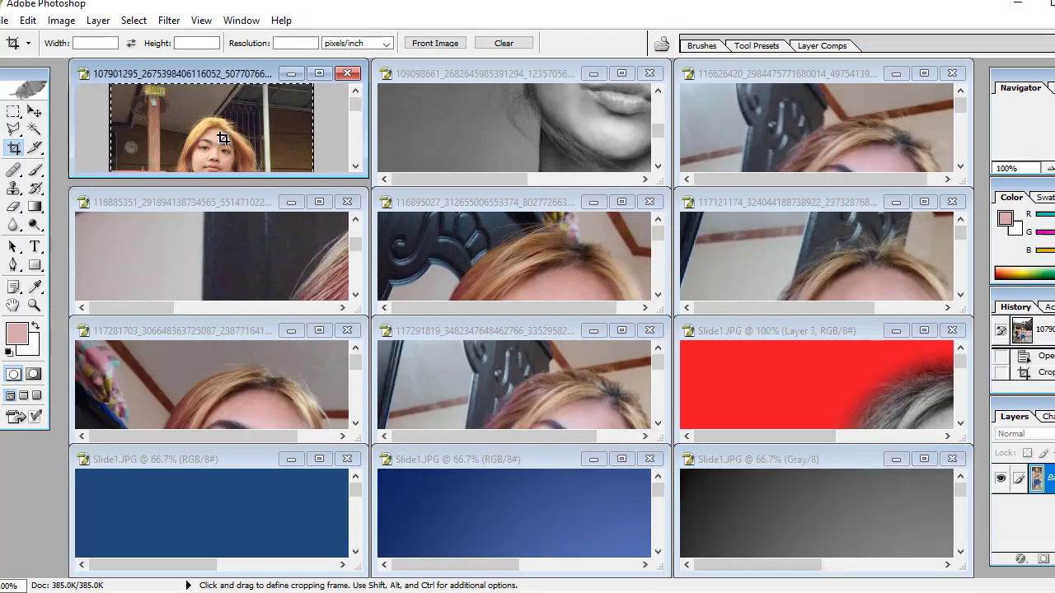
click(320, 74)
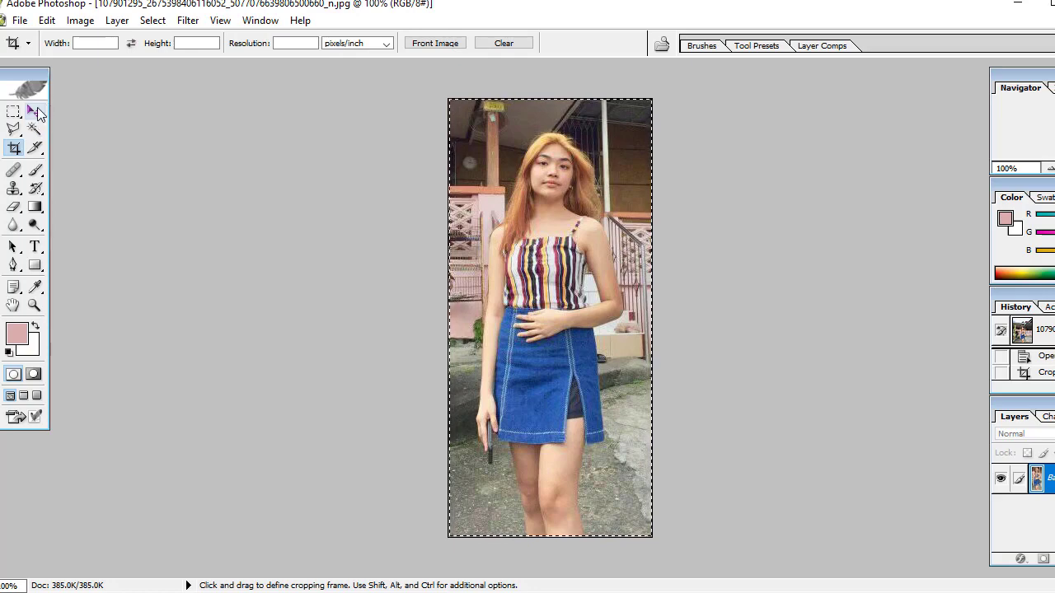
click(36, 114)
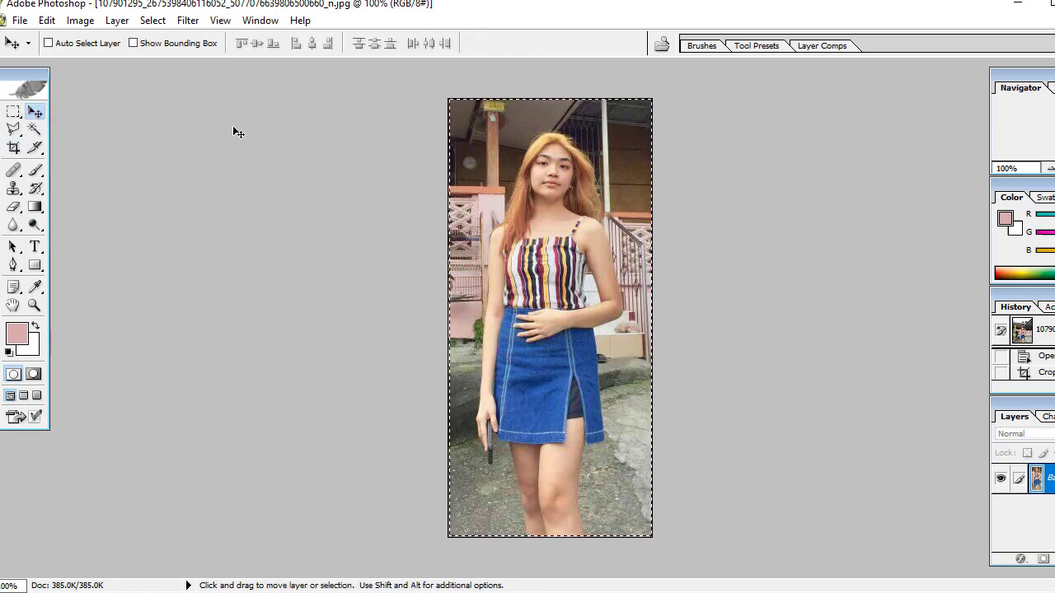
click(267, 26)
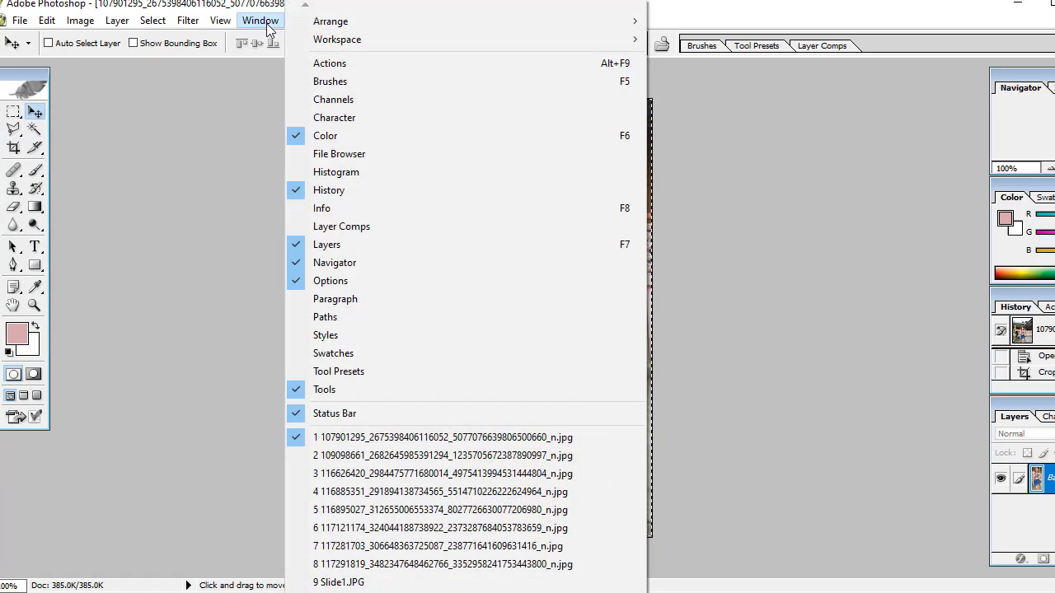